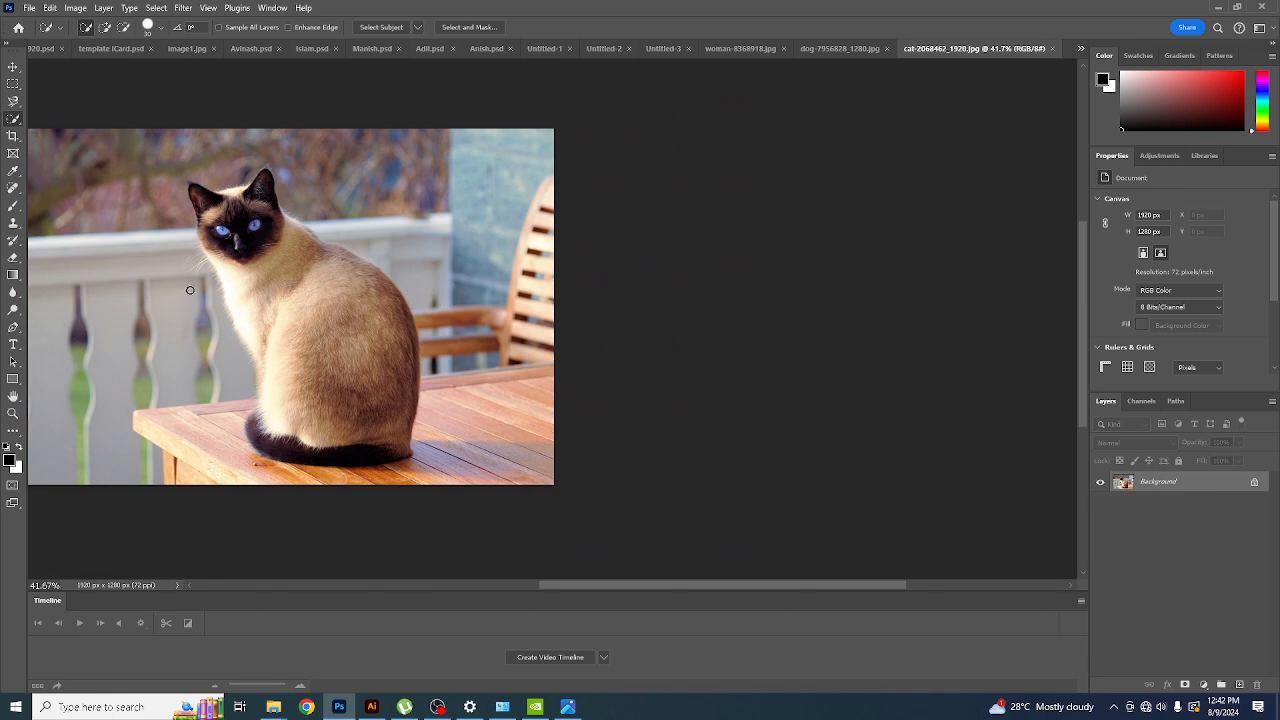
- Select the whole cat, including its dark tail, with the Quick Selection tool
scroll(190, 290, "up", 3)
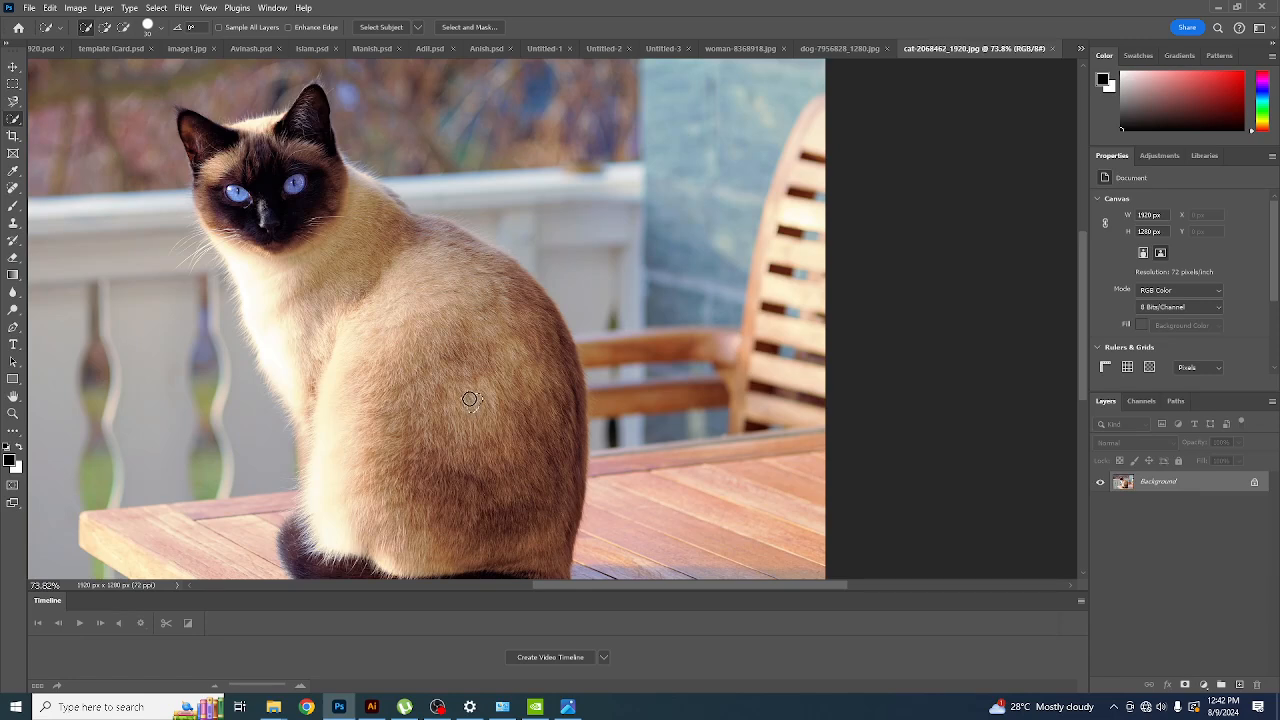
mouse_move(467, 382)
left_mouse_down()
mouse_move(459, 352)
mouse_move(494, 298)
mouse_move(447, 233)
mouse_move(405, 222)
mouse_move(302, 148)
mouse_move(205, 125)
mouse_move(287, 339)
mouse_move(343, 420)
mouse_move(349, 466)
mouse_move(320, 553)
left_mouse_up()
left_click_drag(411, 465, 388, 314)
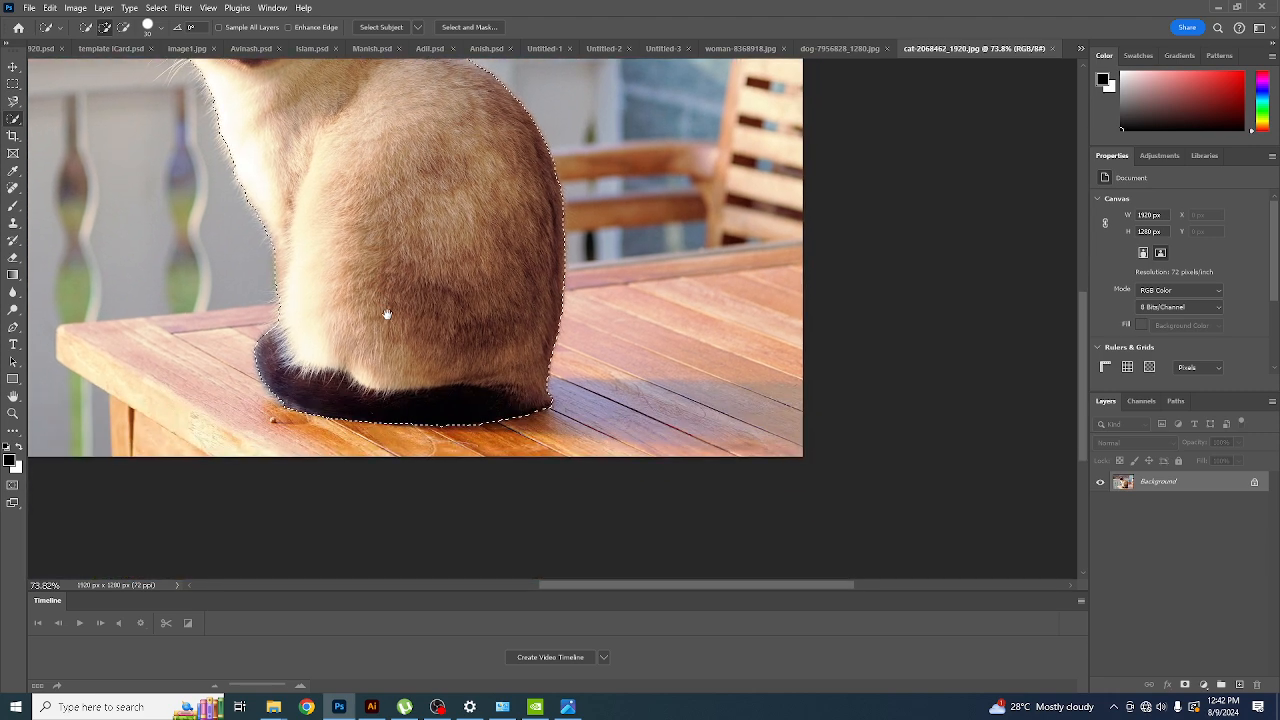
- Examine the selection outline around the cat's head, chest, back and tail up close and from afar
scroll(406, 489, "down", 3)
scroll(402, 465, "up", 2)
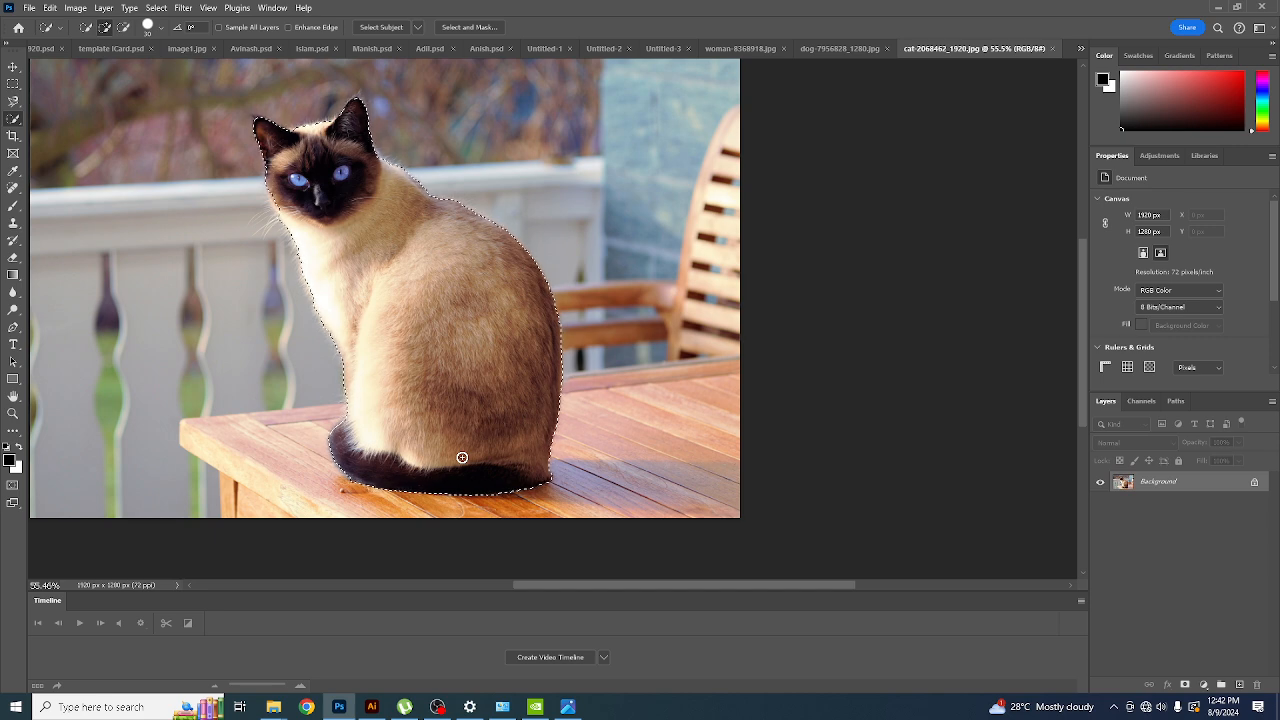
scroll(366, 366, "up", 1)
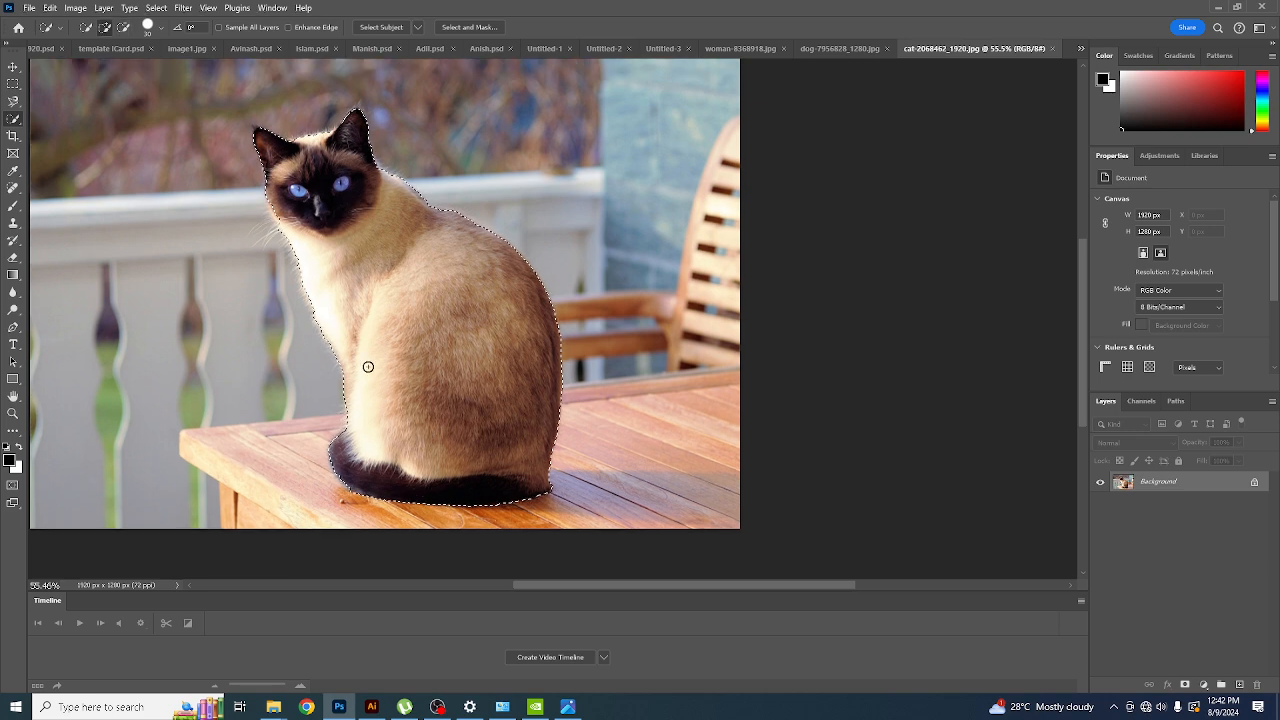
scroll(366, 366, "up", 5)
scroll(284, 255, "up", 2)
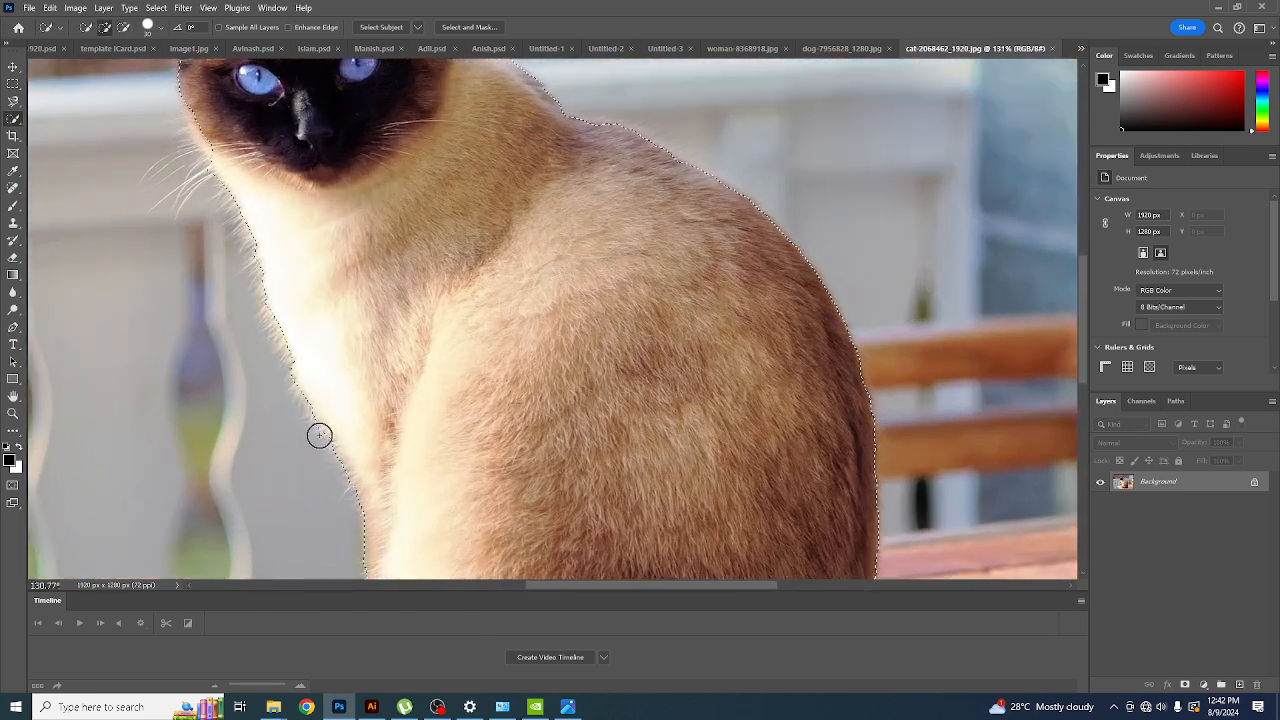
scroll(296, 180, "down", 3)
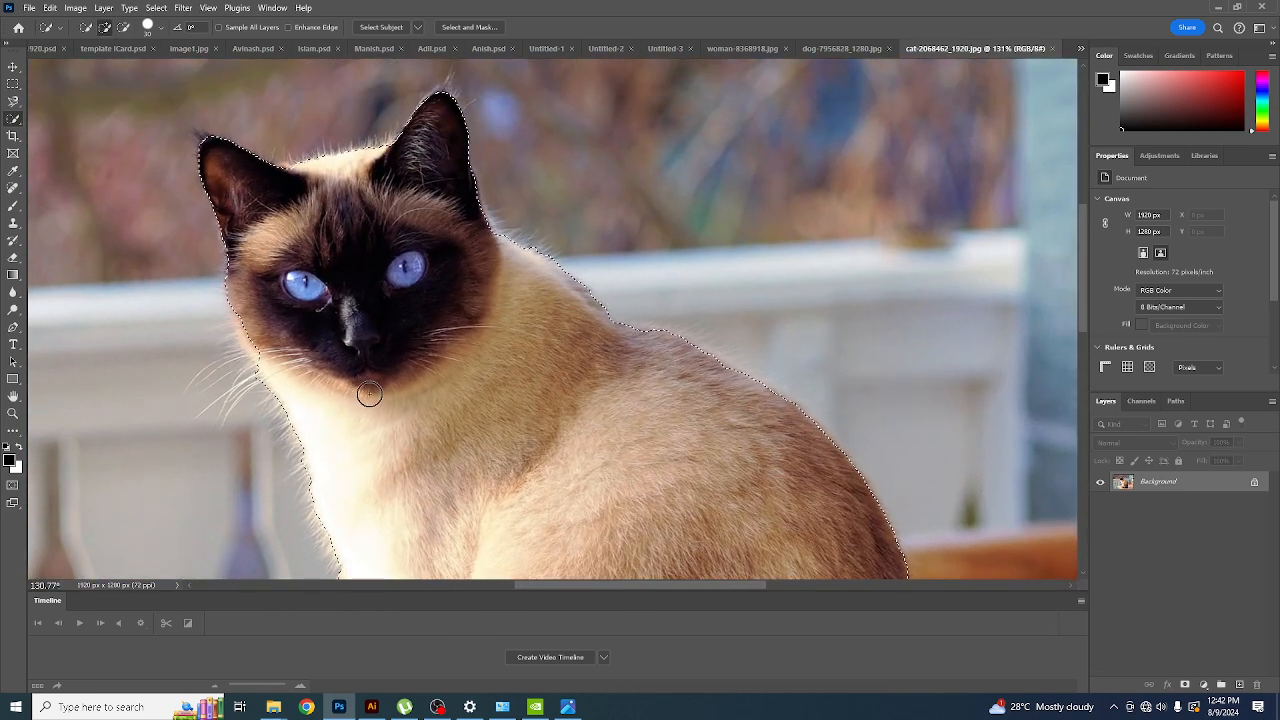
scroll(426, 351, "down", 2)
scroll(426, 352, "down", 3)
scroll(463, 453, "up", 3)
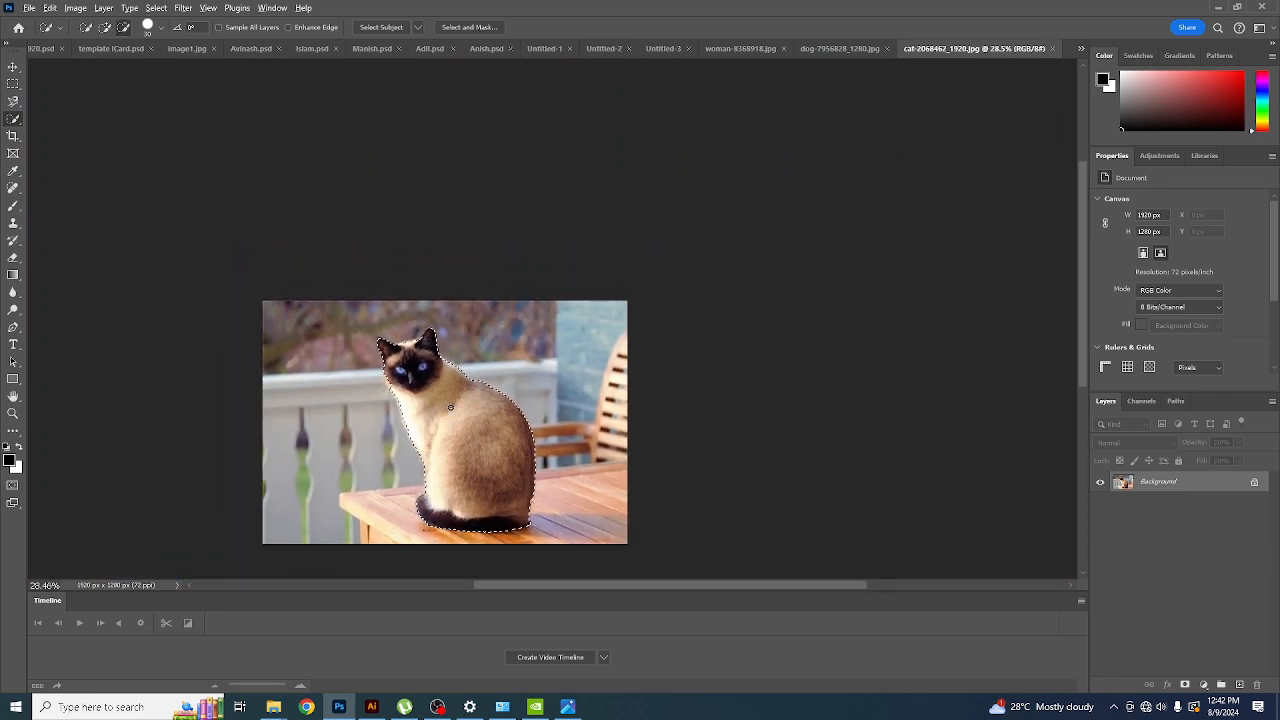
scroll(463, 453, "up", 2)
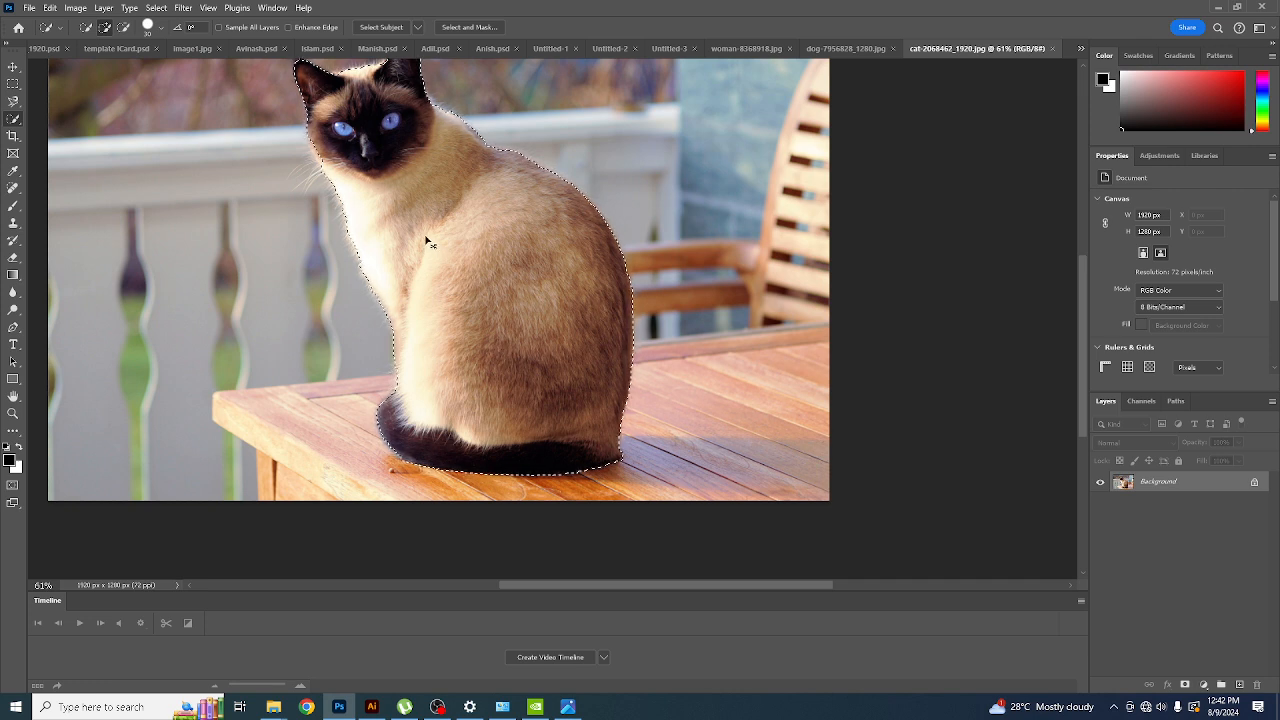
- Clear the cat selection and select the entire background around the cat, including fence, chair and table, with the Quick Selection tool
key("ctrl+d")
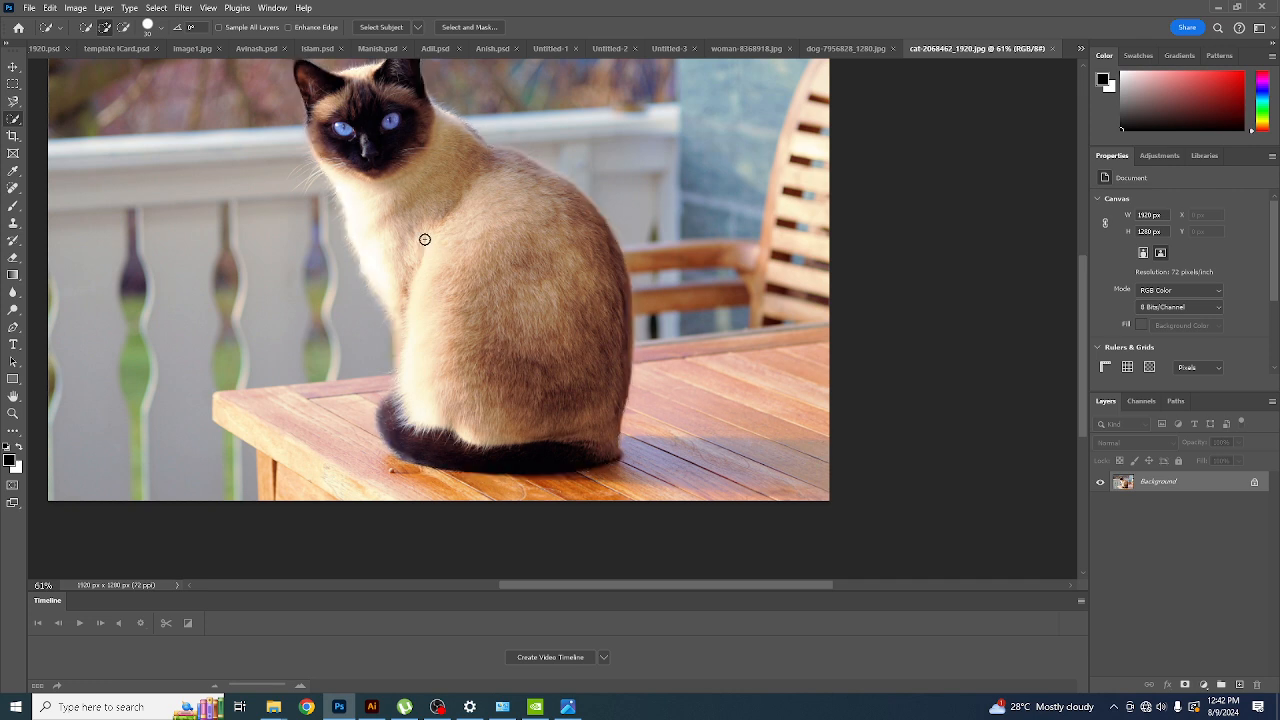
scroll(329, 327, "down", 2)
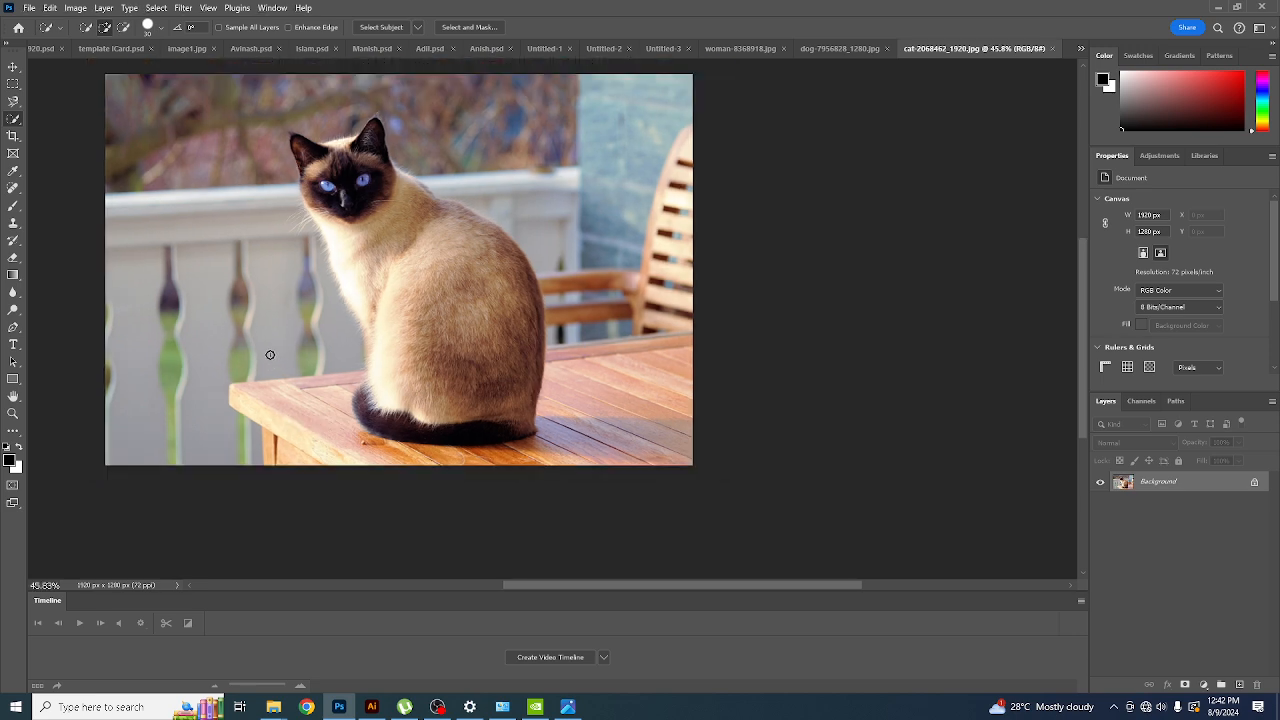
mouse_move(255, 333)
left_mouse_down()
mouse_move(227, 218)
mouse_move(227, 144)
mouse_move(262, 113)
mouse_move(393, 102)
mouse_move(580, 189)
mouse_move(616, 227)
mouse_move(633, 350)
mouse_move(587, 428)
left_mouse_up()
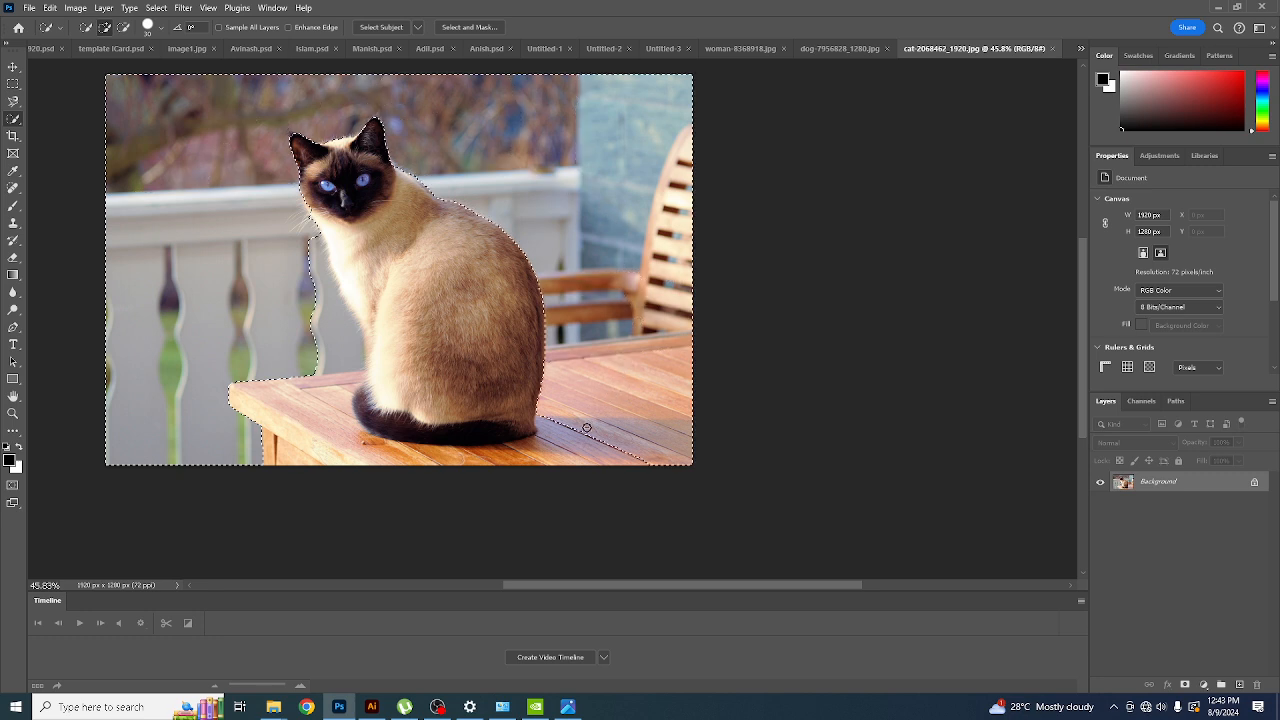
mouse_move(427, 454)
left_mouse_down()
mouse_move(337, 449)
mouse_move(320, 397)
mouse_move(329, 331)
mouse_move(316, 392)
left_mouse_up()
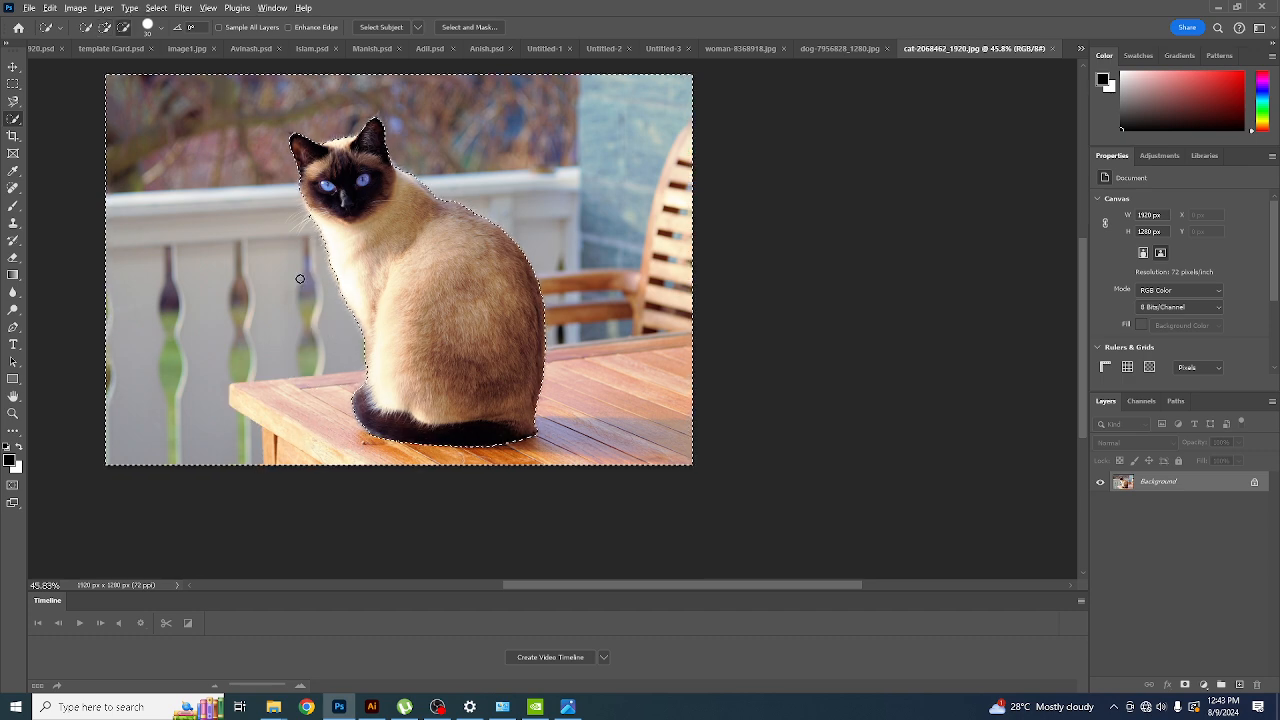
- Invert the background selection so that only the cat is selected
scroll(300, 278, "up", 3)
scroll(299, 292, "down", 2)
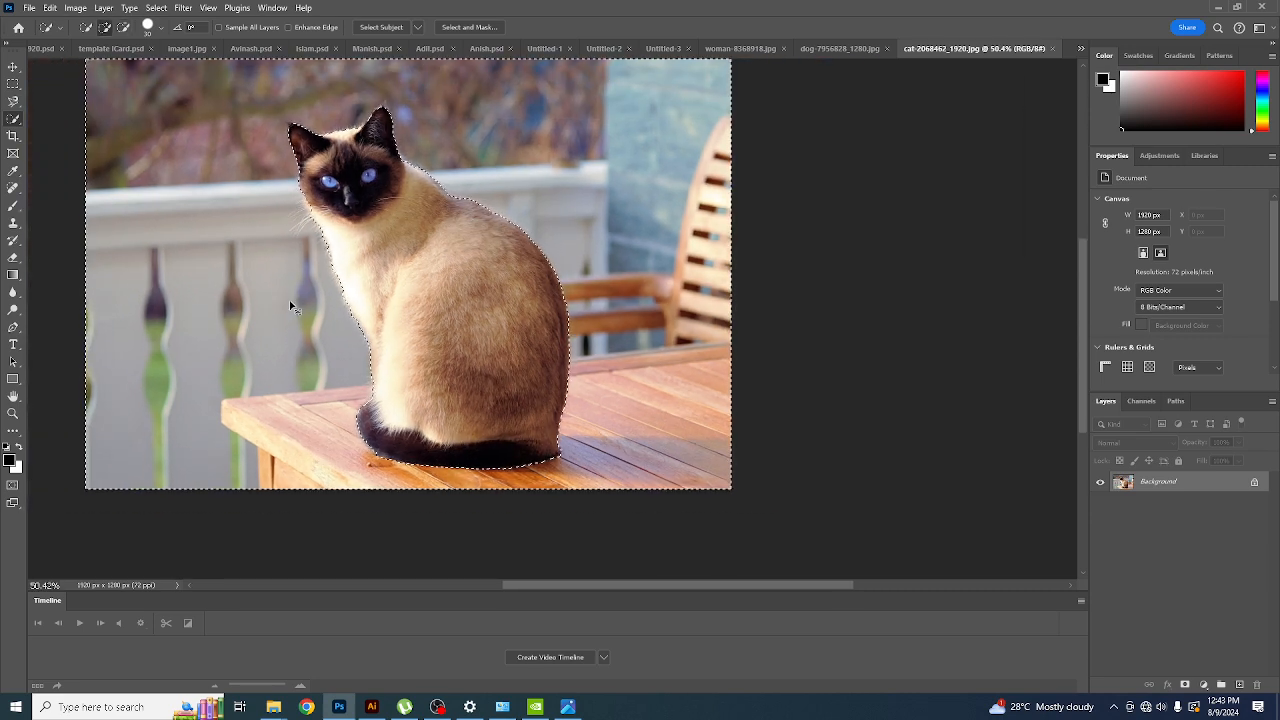
key("ctrl+shift+i")
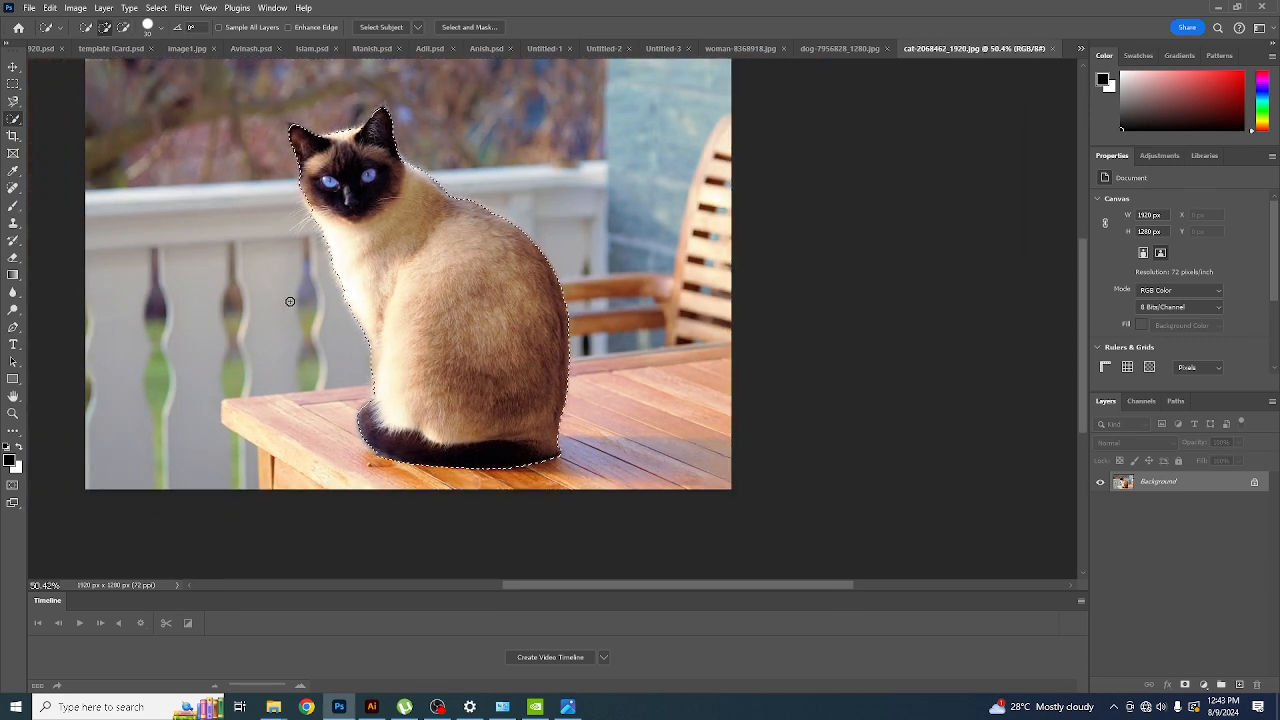
left_click(182, 8)
mouse_move(157, 8)
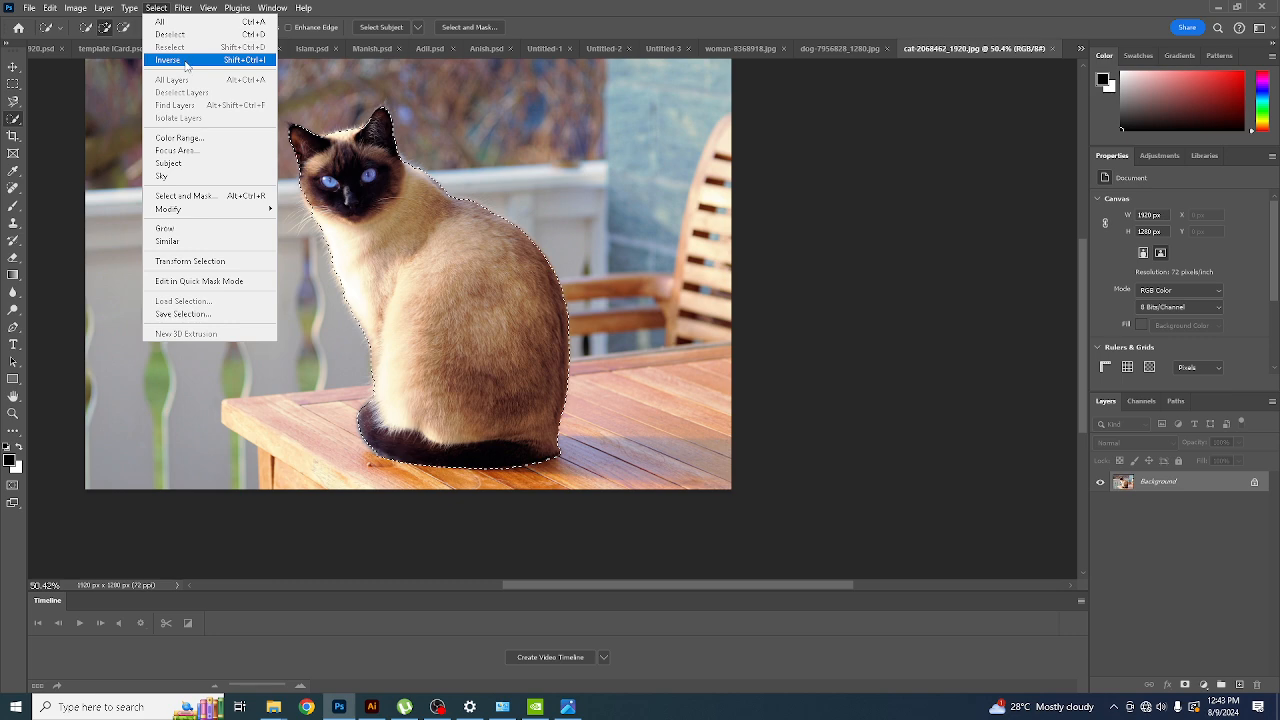
left_click(515, 226)
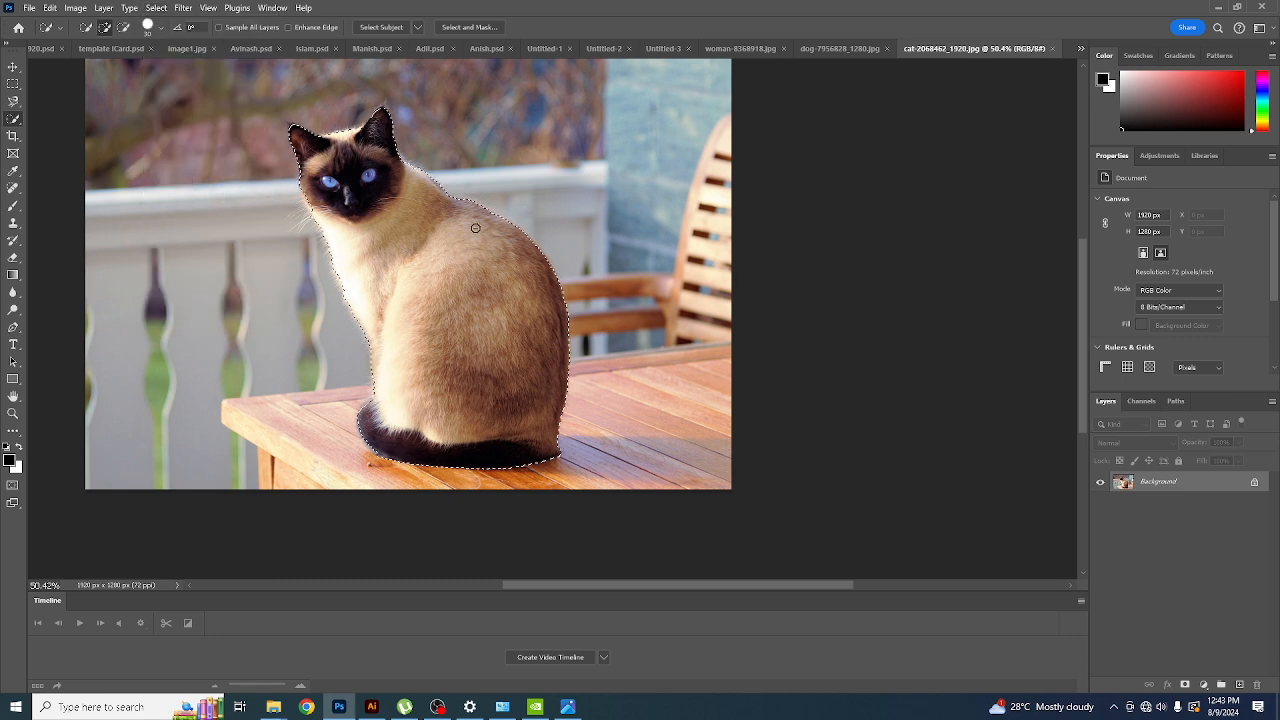
- Open the cat selection in the Select and Mask workspace
scroll(461, 207, "up", 3)
scroll(419, 175, "up", 3)
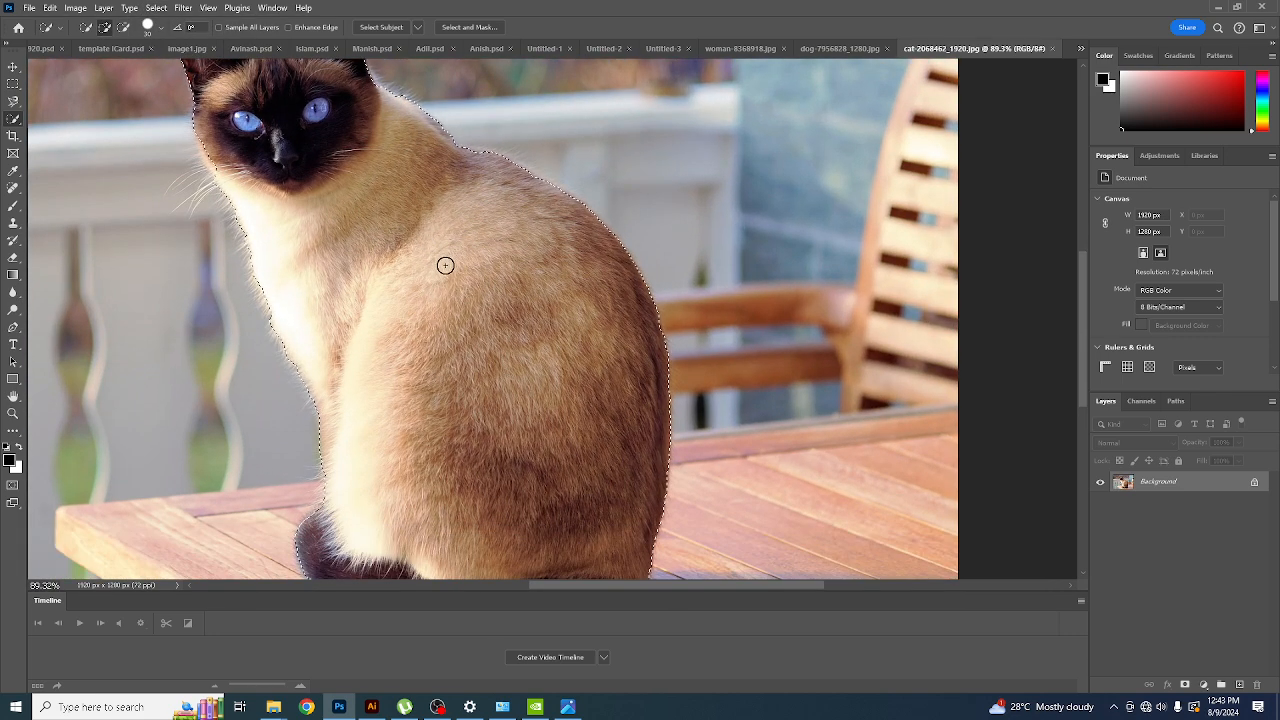
scroll(393, 272, "down", 3)
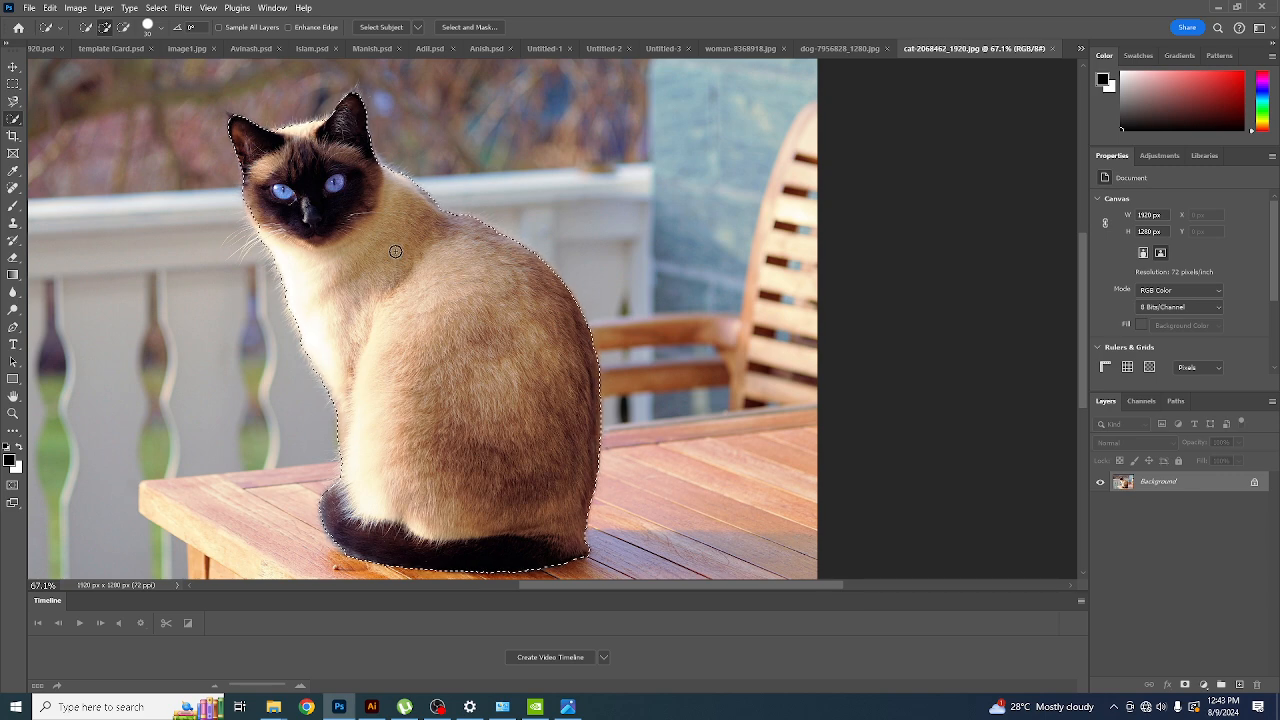
scroll(345, 240, "down", 1)
scroll(343, 236, "up", 3)
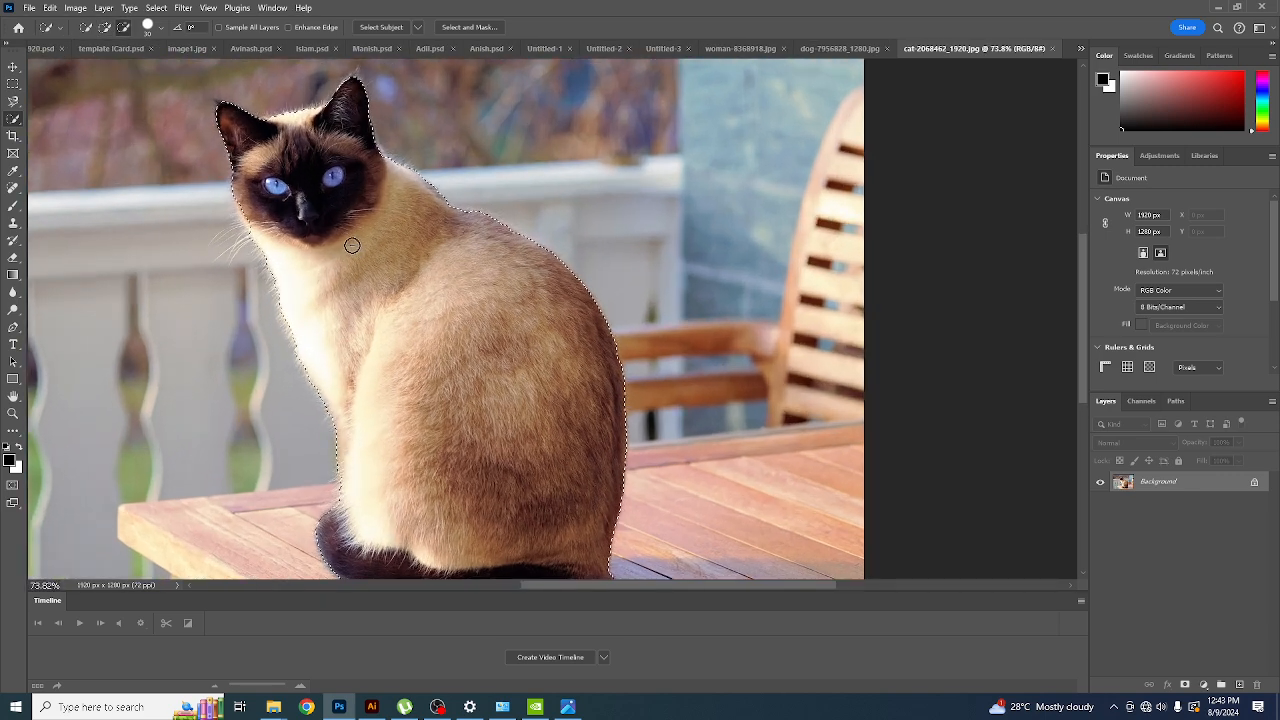
left_click_drag(343, 236, 353, 270)
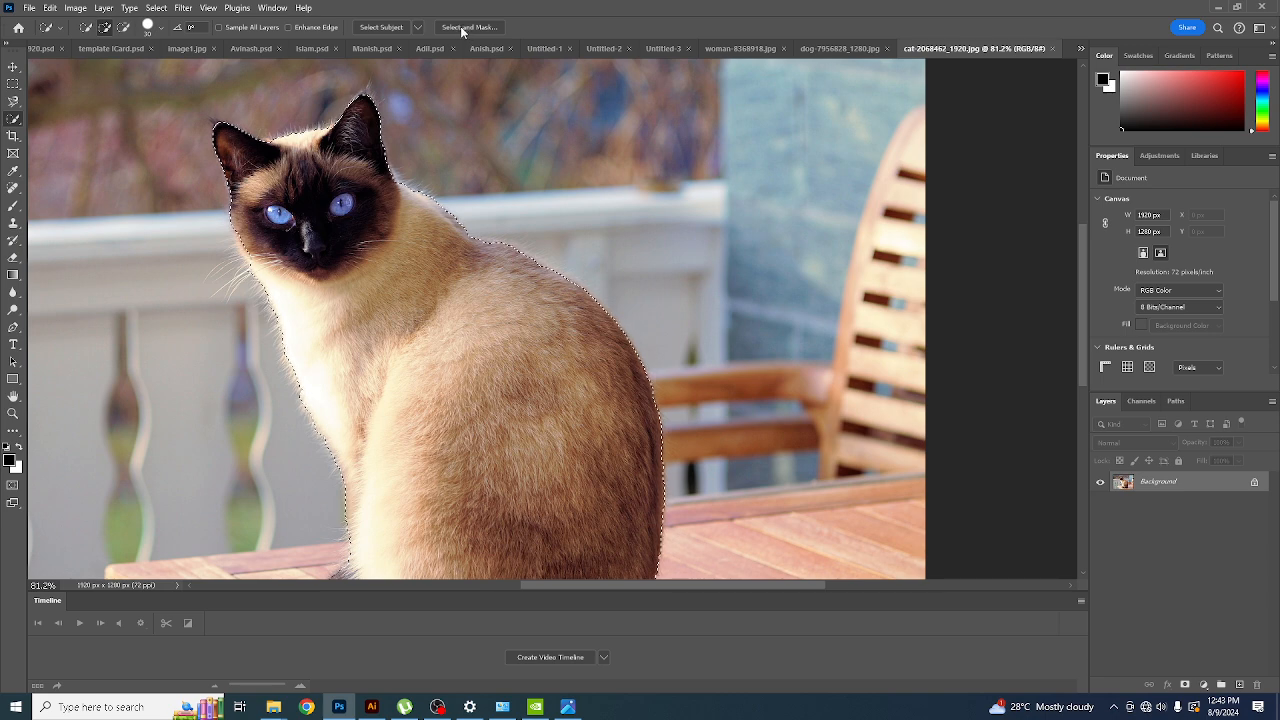
left_click(154, 9)
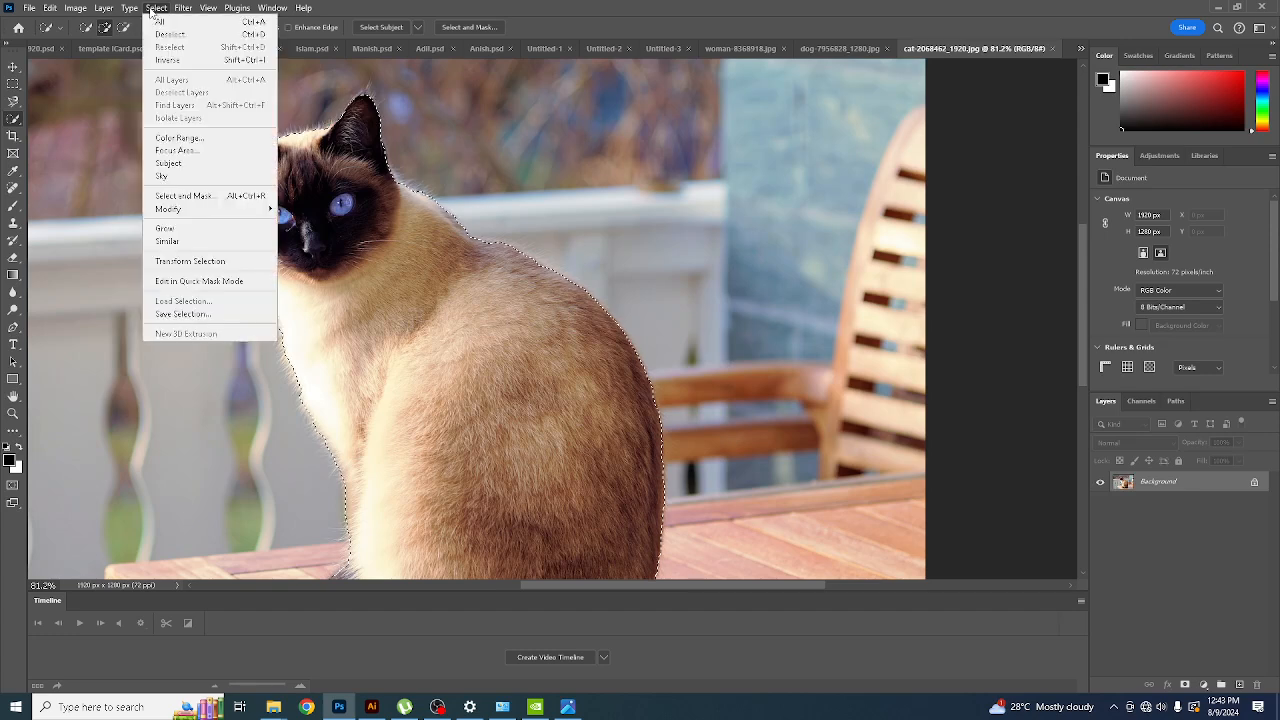
left_click(188, 198)
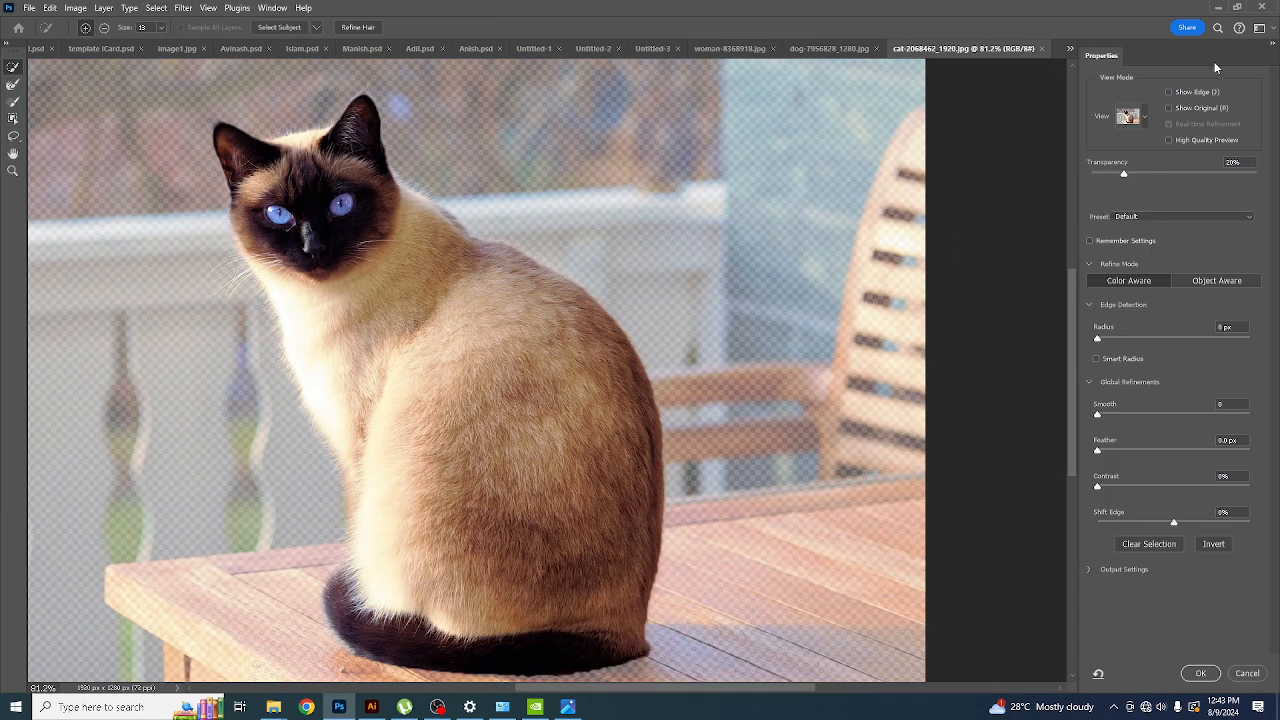
- Set the transparency of the Onion Skin view to 67%
left_click(1147, 122)
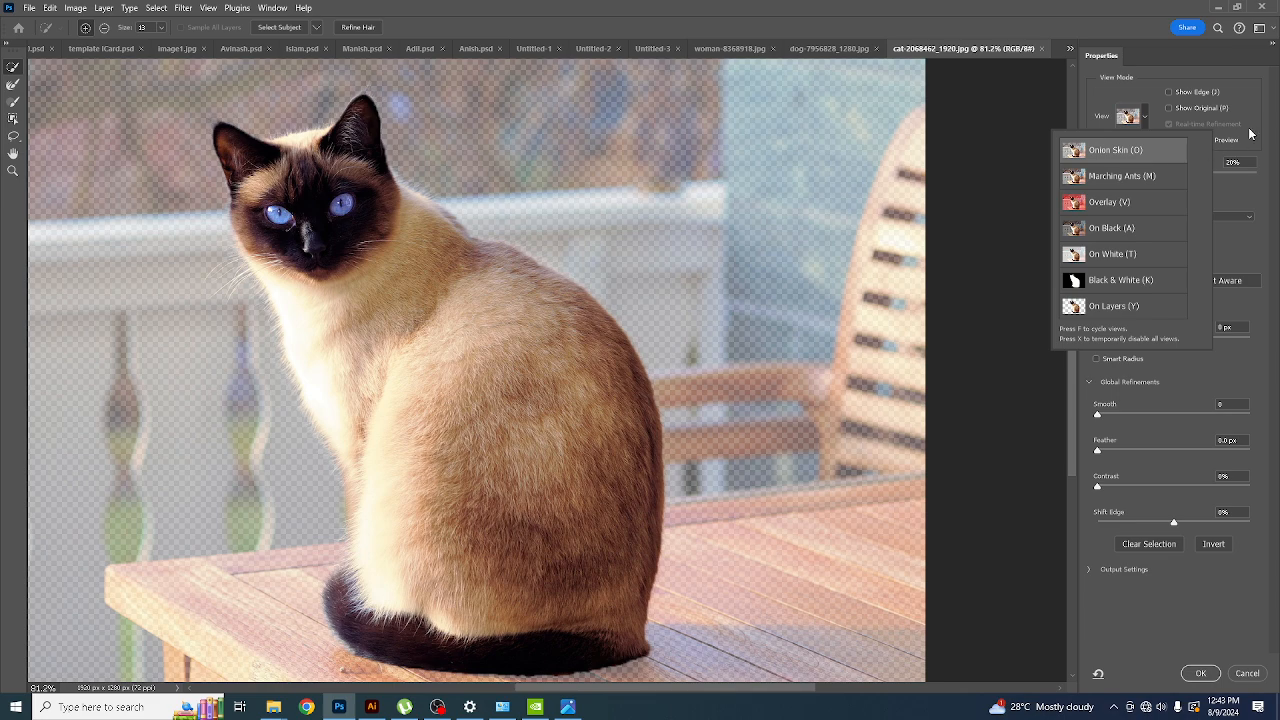
left_click(1248, 136)
left_click_drag(1126, 172, 1201, 163)
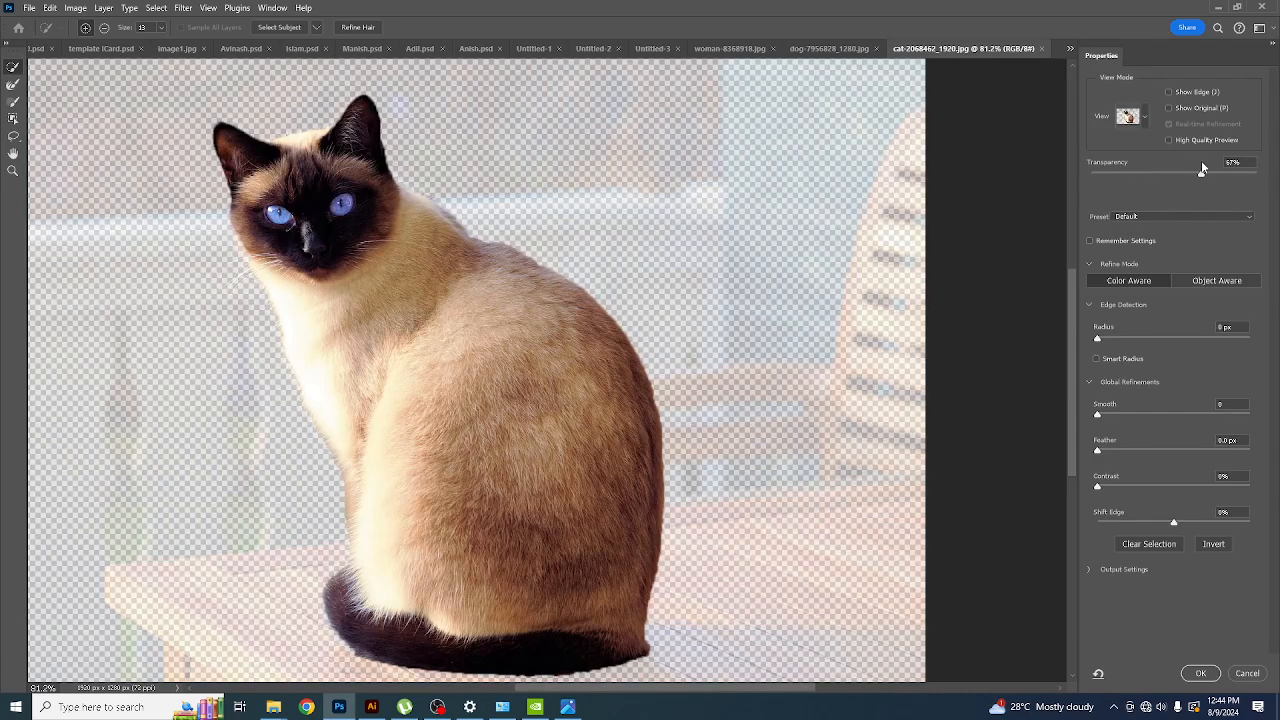
- Preview the cat selection in the Marching Ants view mode
key("m")
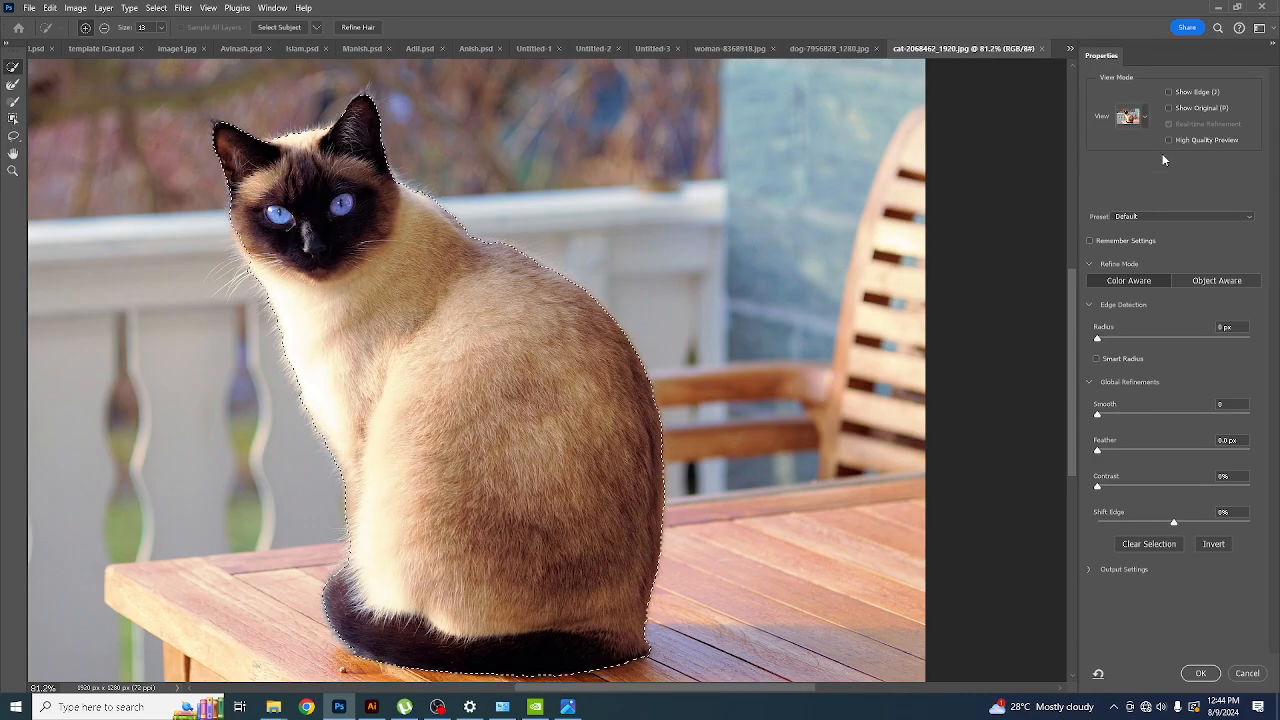
left_click(1144, 119)
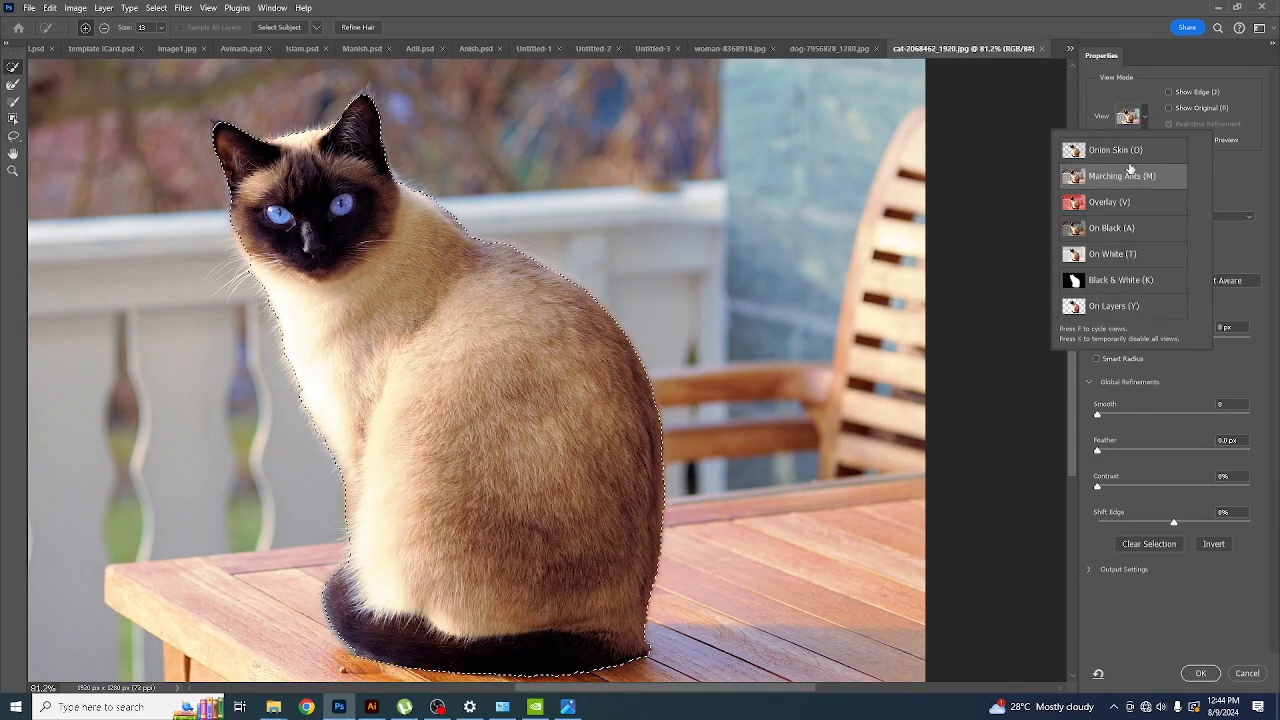
left_click(1213, 176)
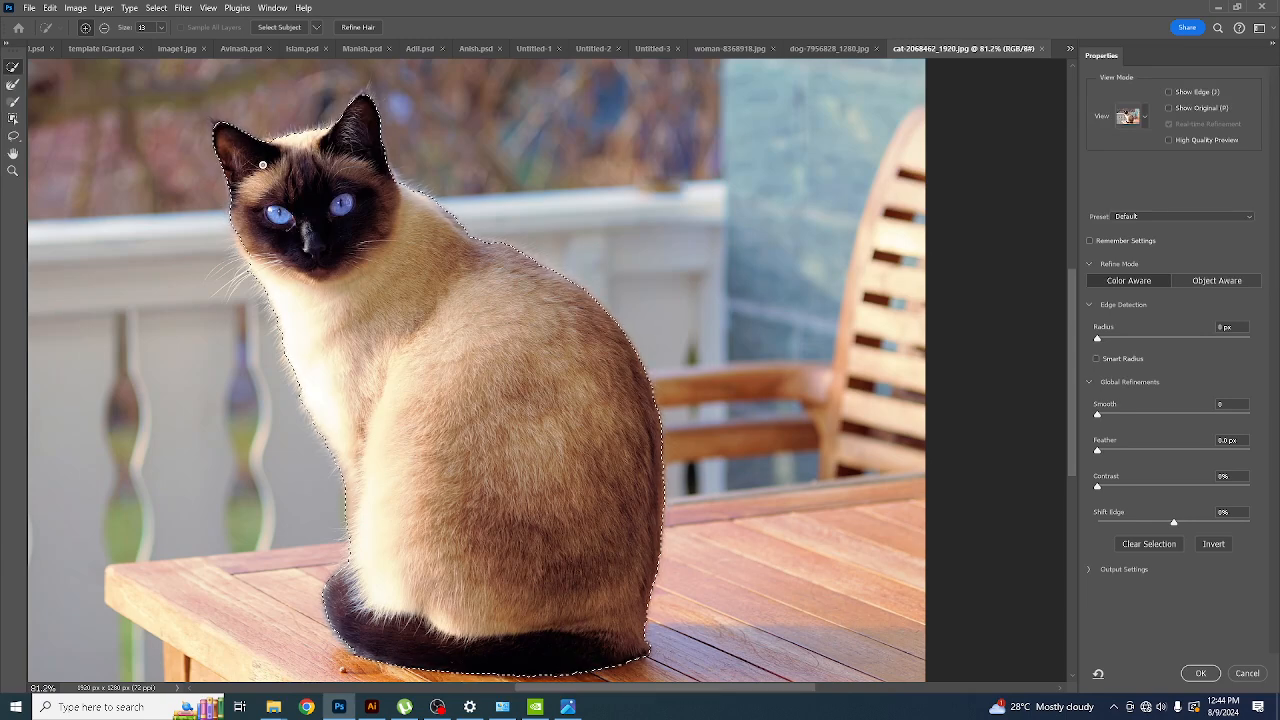
- Show the selection in the Overlay view mode and set the overlay opacity to 80%
left_click(1147, 120)
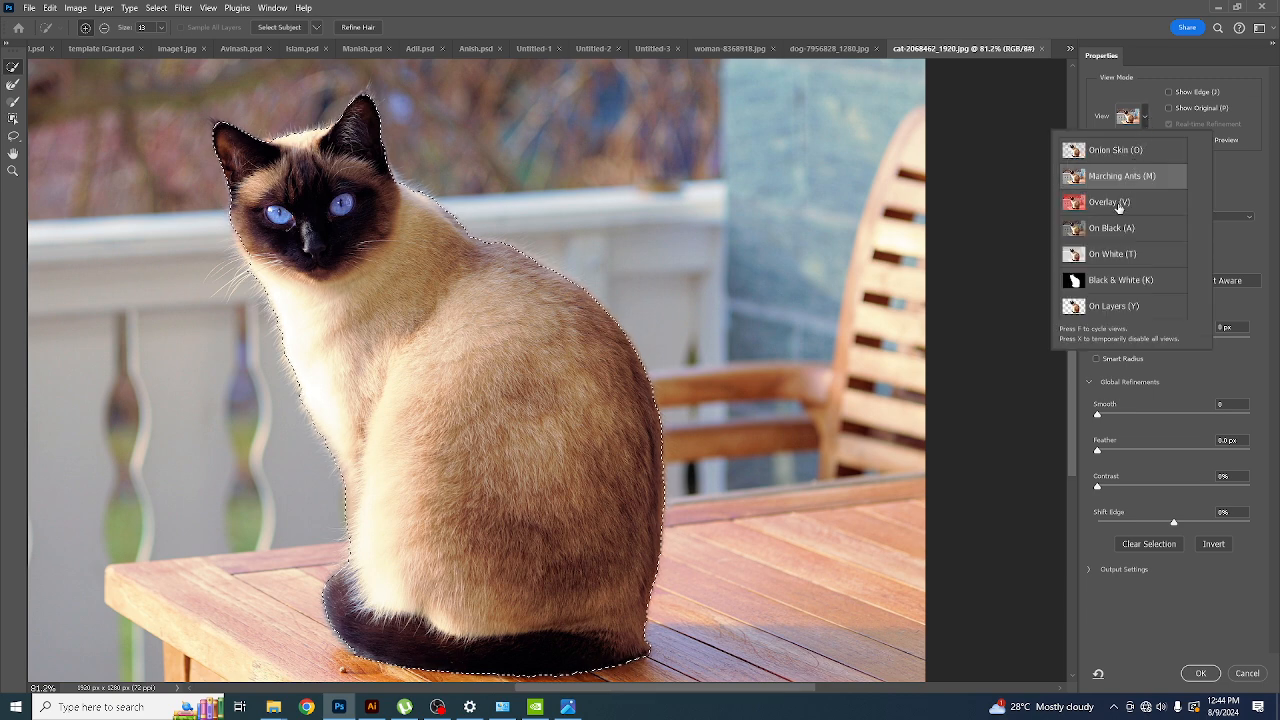
left_click(1230, 201)
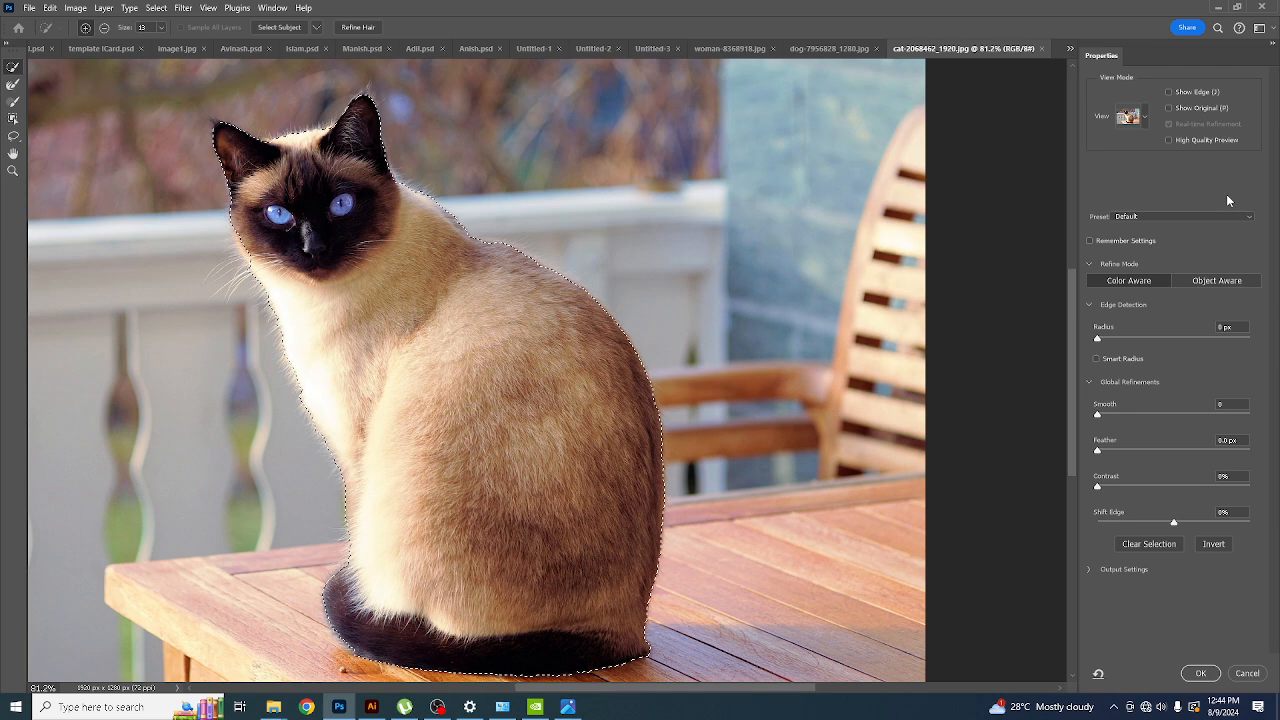
key("v")
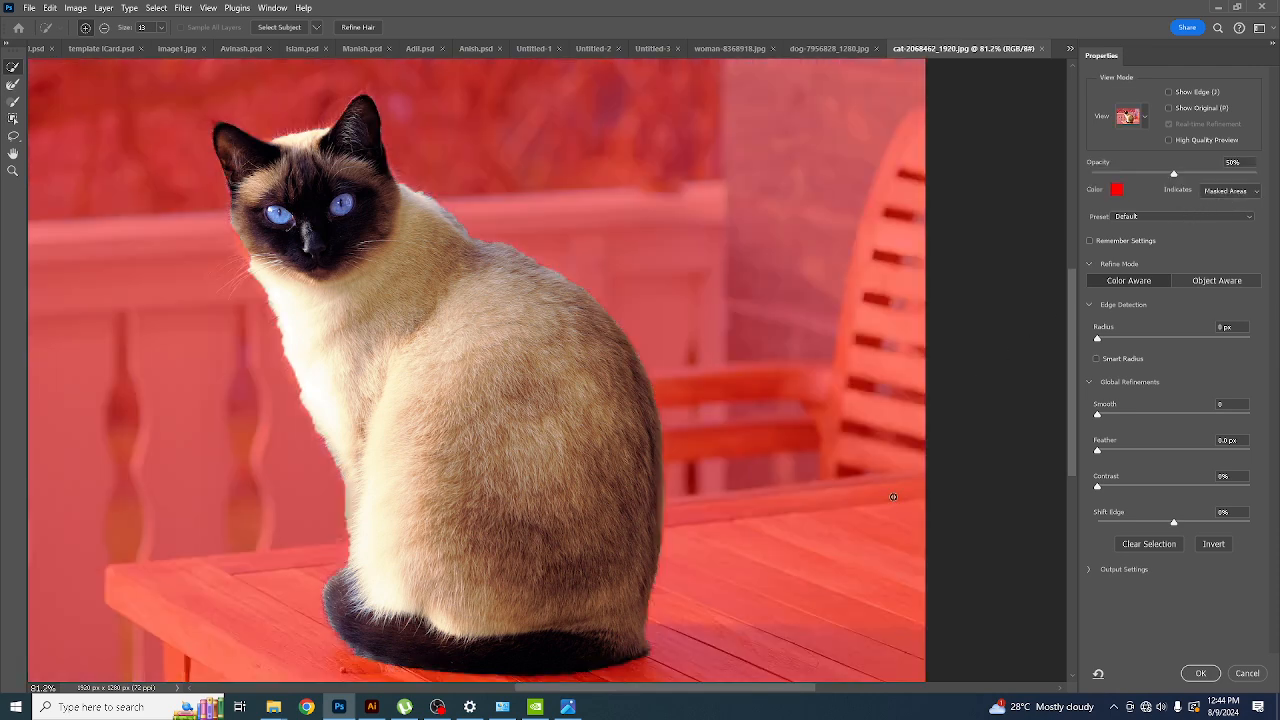
scroll(788, 522, "down", 3)
scroll(490, 596, "up", 4)
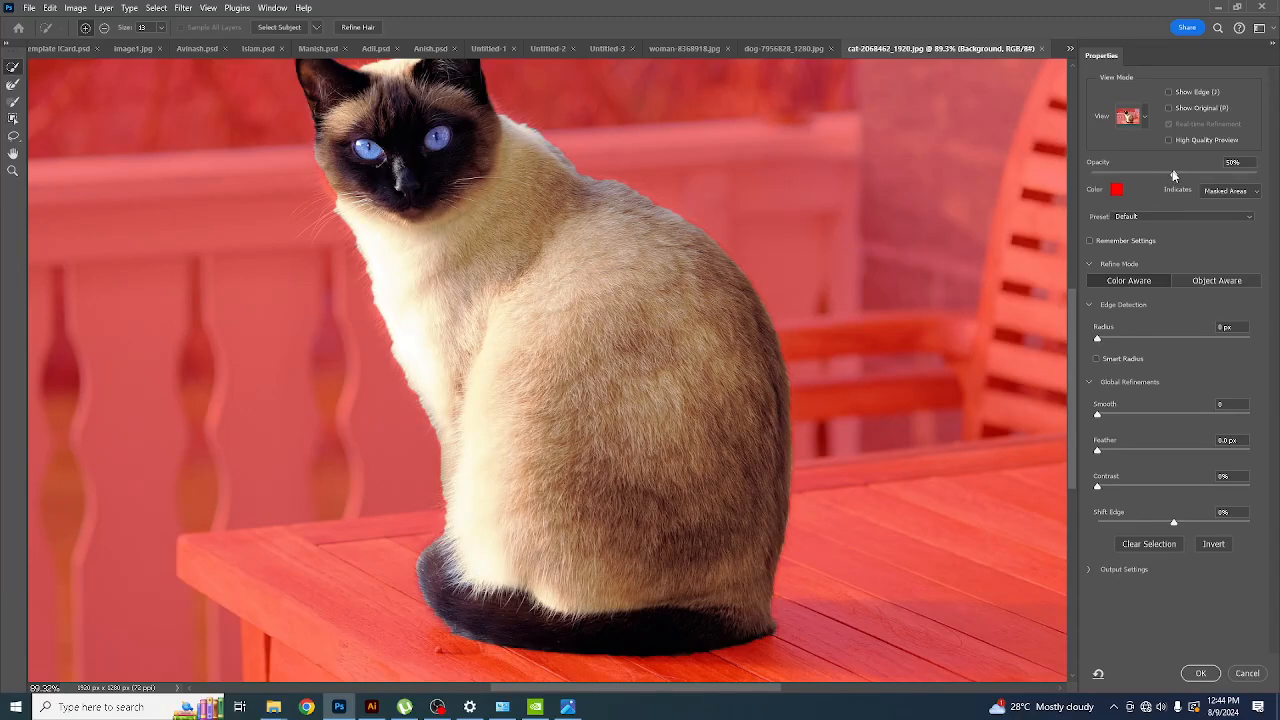
left_click_drag(1174, 176, 1225, 176)
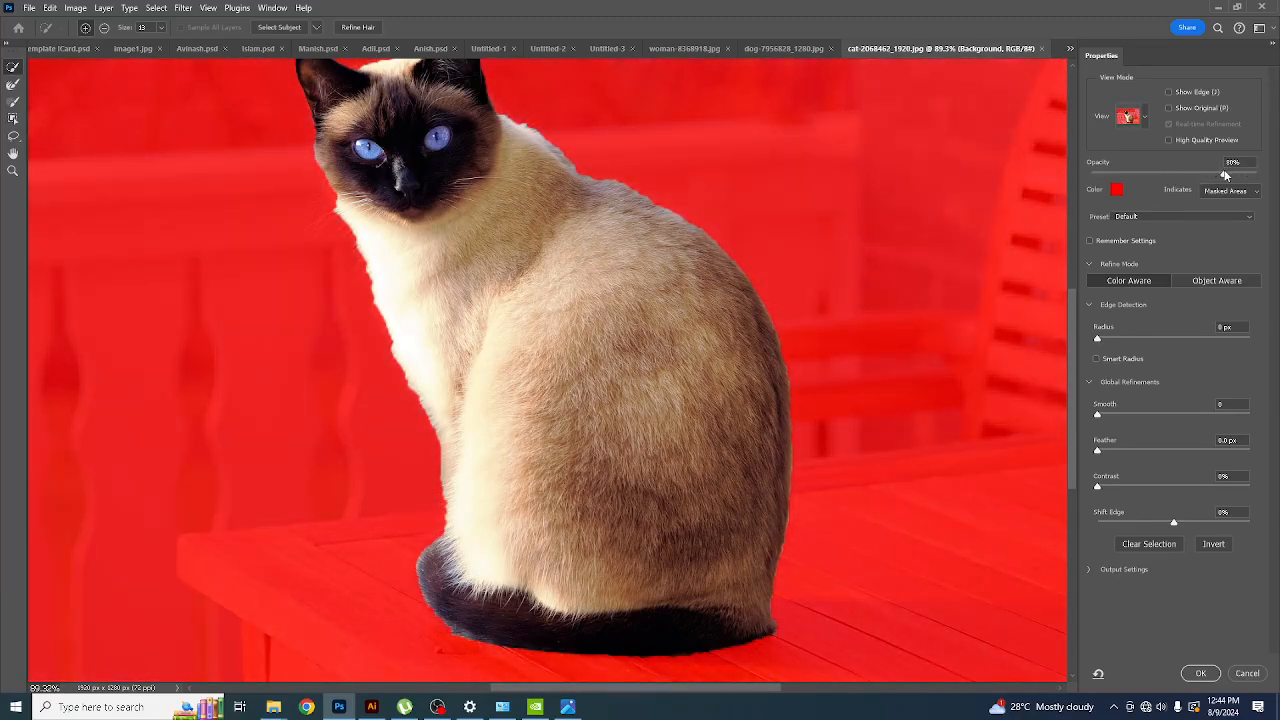
- Change the overlay color of the masked areas to blue (#0e1cd9)
left_click(1117, 189)
left_click(608, 249)
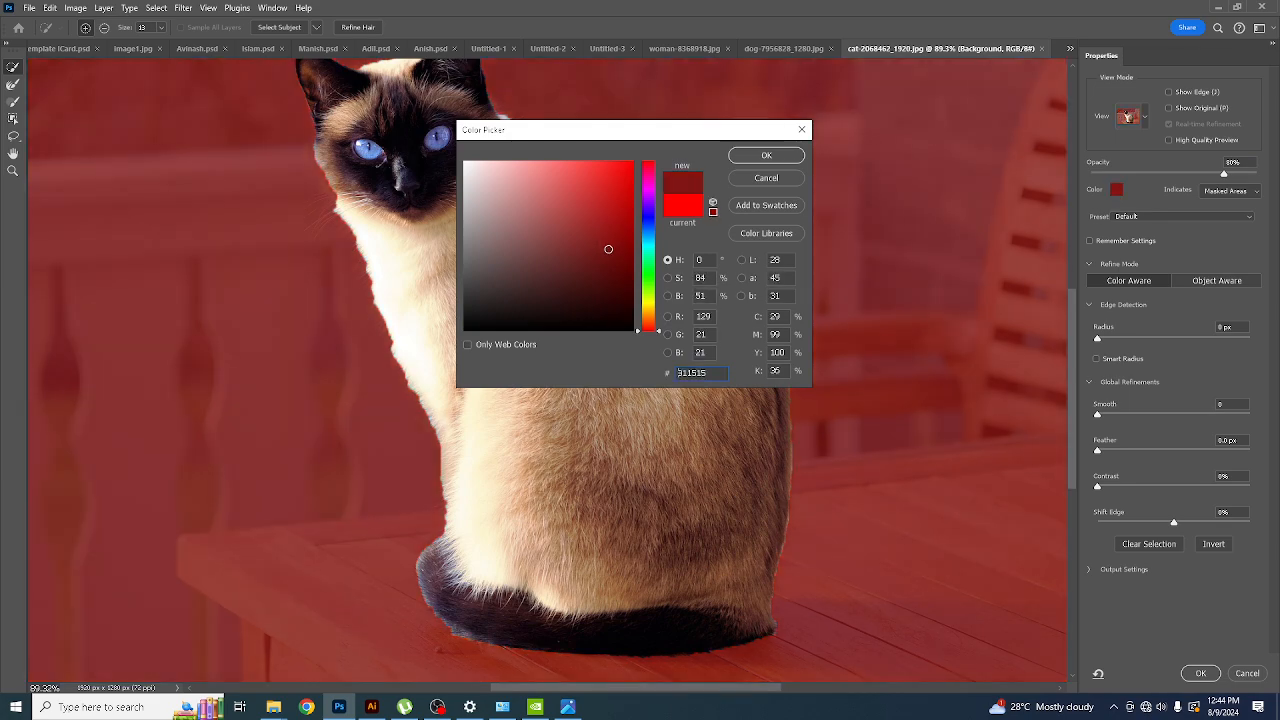
mouse_move(608, 249)
left_mouse_down()
mouse_move(603, 286)
mouse_move(515, 205)
mouse_move(559, 220)
mouse_move(614, 171)
mouse_move(604, 199)
left_mouse_up()
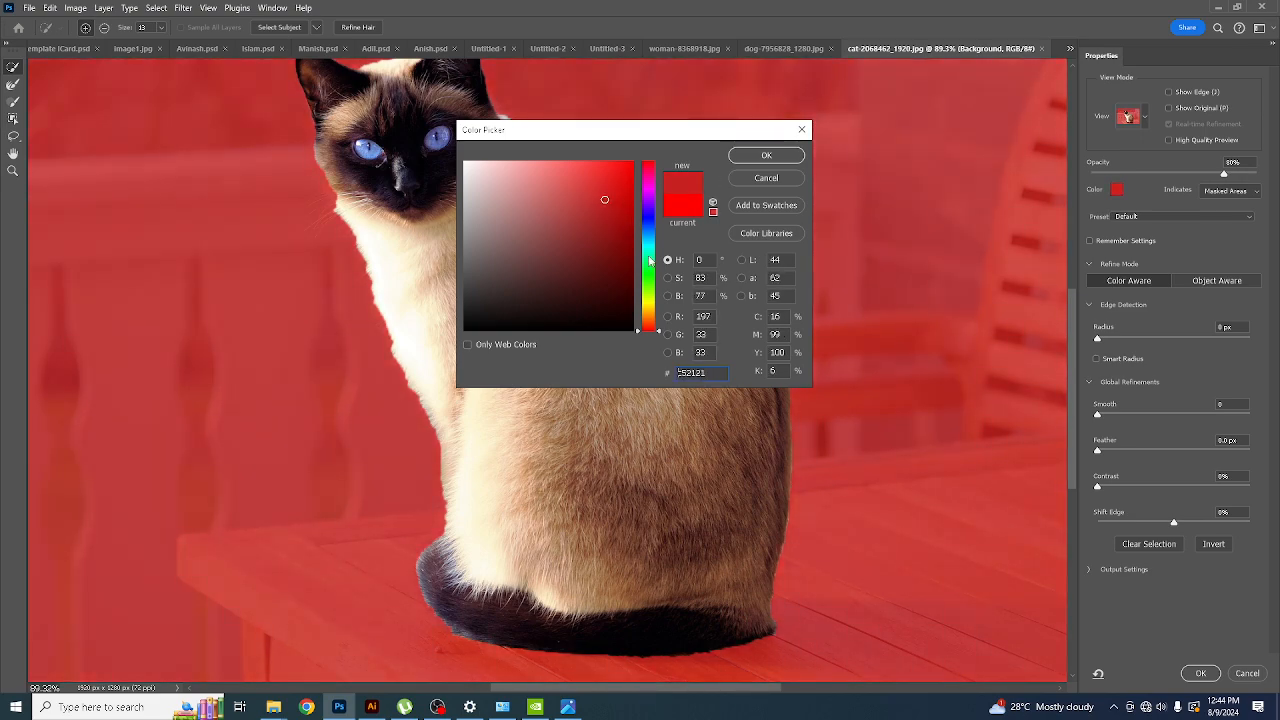
mouse_move(650, 260)
left_mouse_down()
mouse_move(649, 302)
mouse_move(645, 180)
mouse_move(648, 243)
mouse_move(648, 219)
left_mouse_up()
left_click(623, 184)
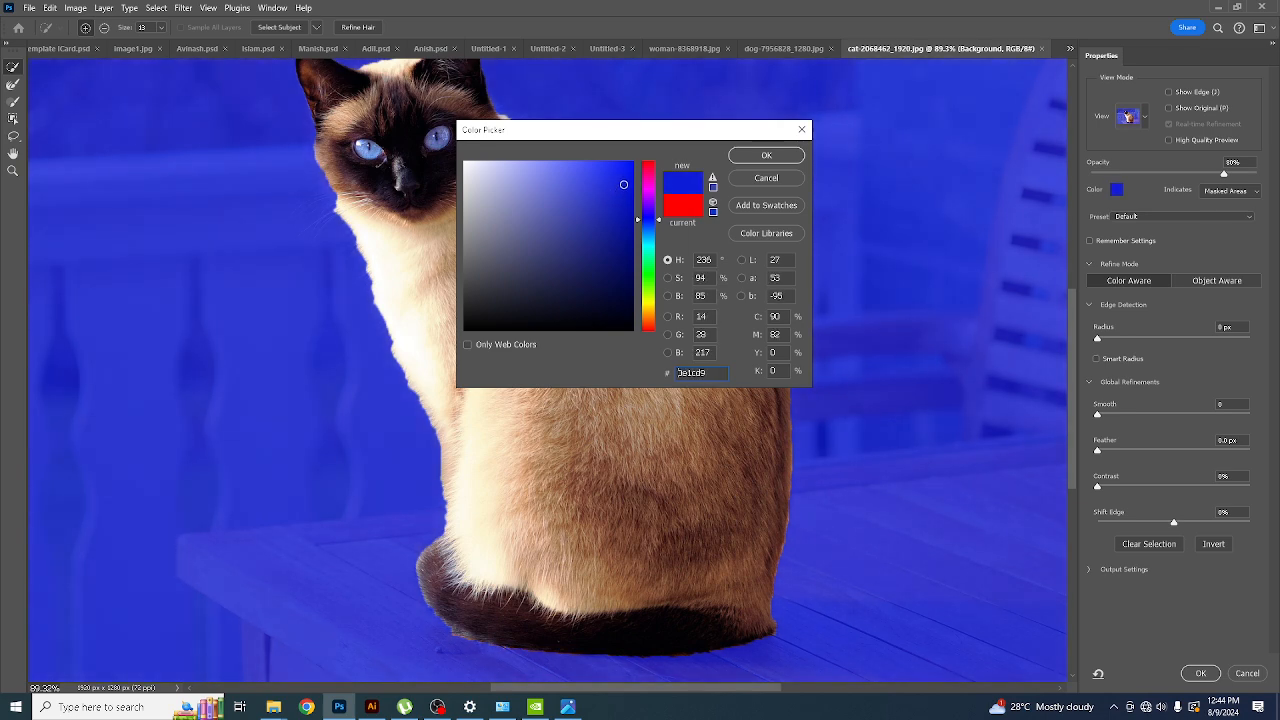
left_click(766, 155)
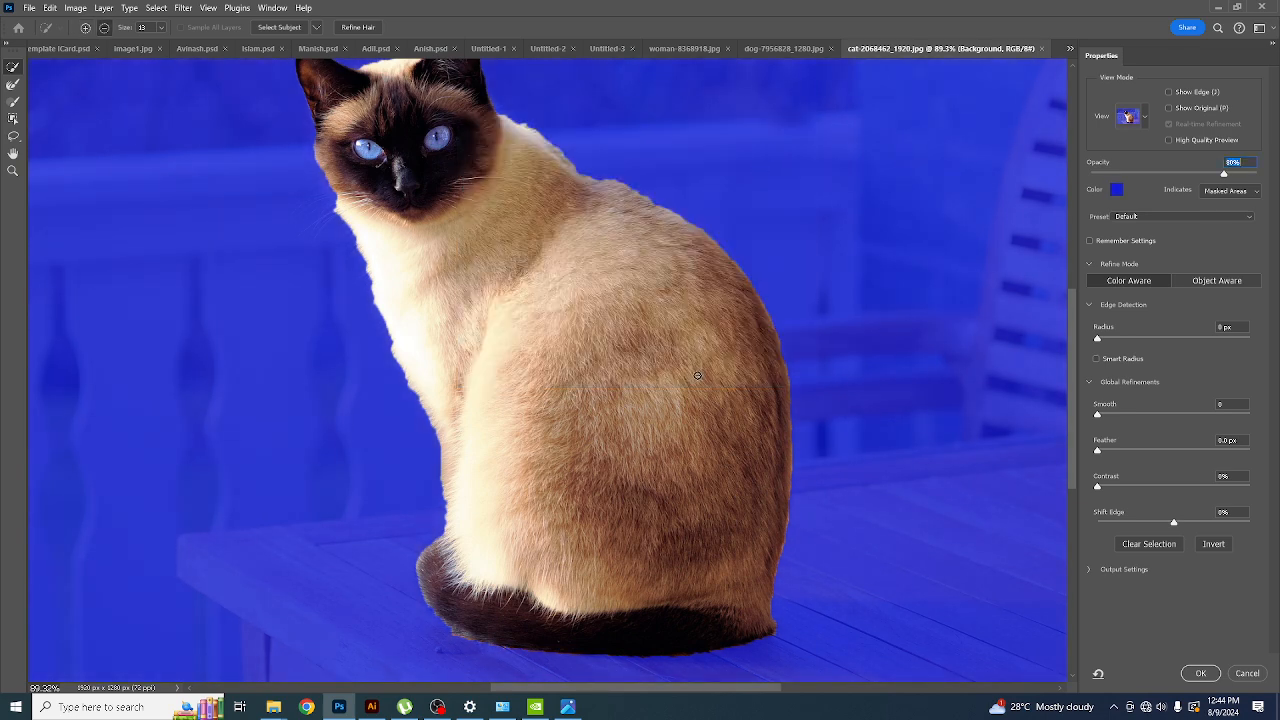
key("alt")
left_click_drag(476, 191, 419, 227)
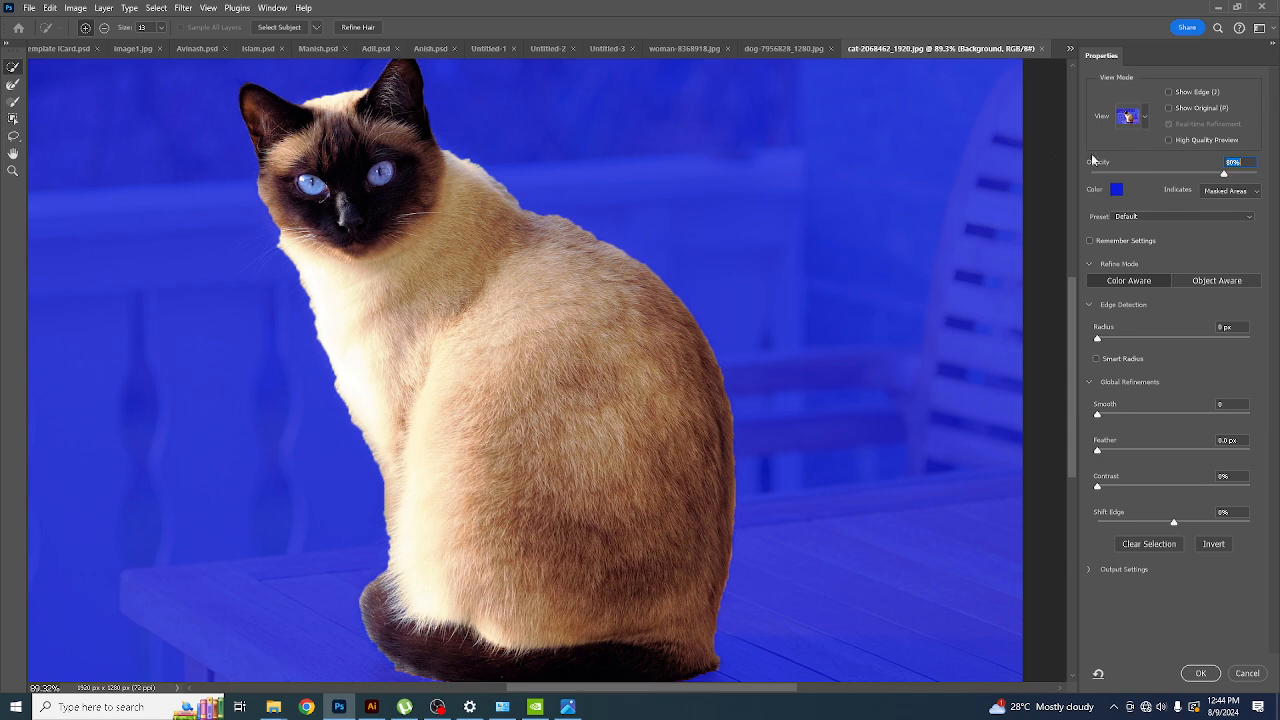
- Show the cat selection in the On Black view mode and set its opacity to 100%
key("f")
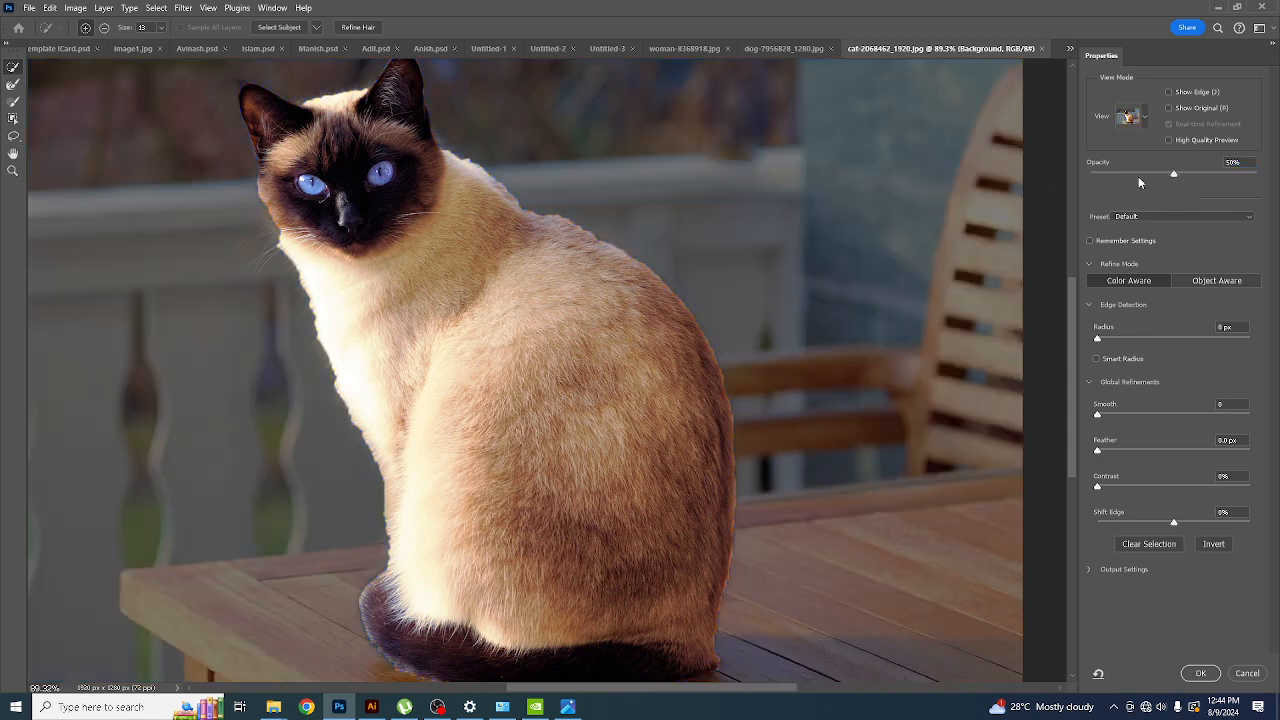
left_click(1144, 121)
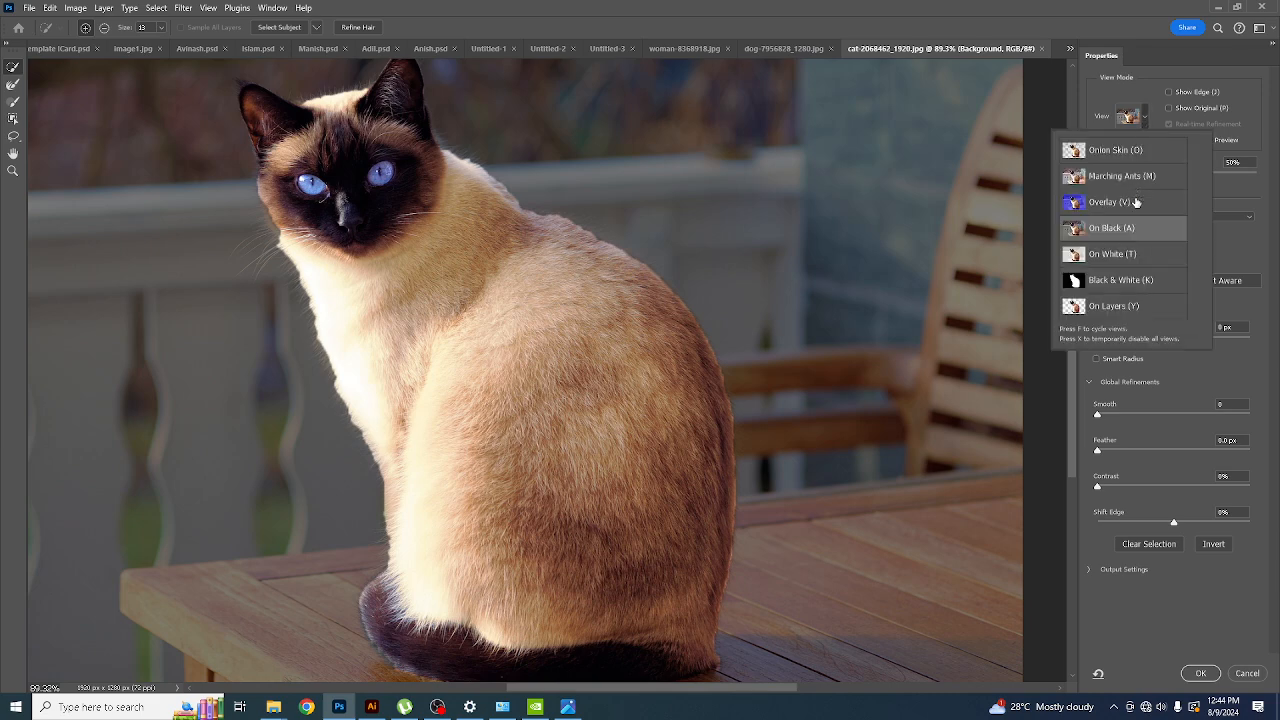
left_click(1238, 193)
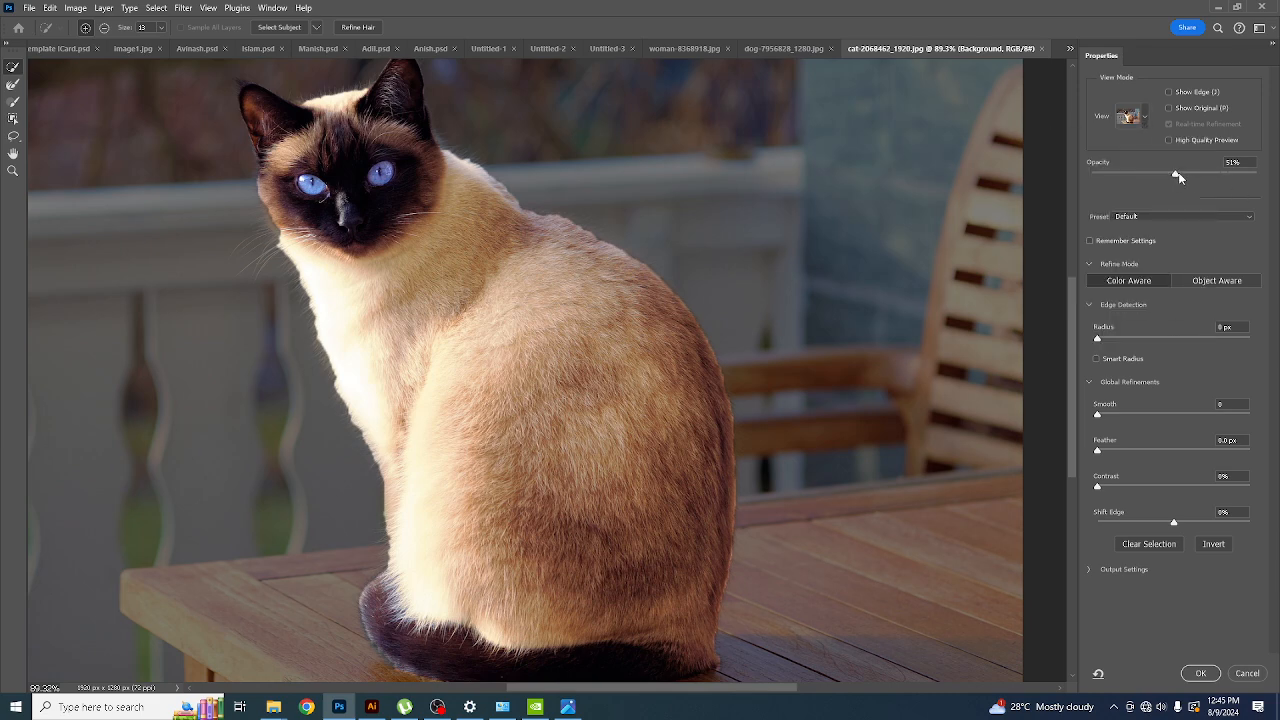
left_click_drag(1178, 172, 1260, 172)
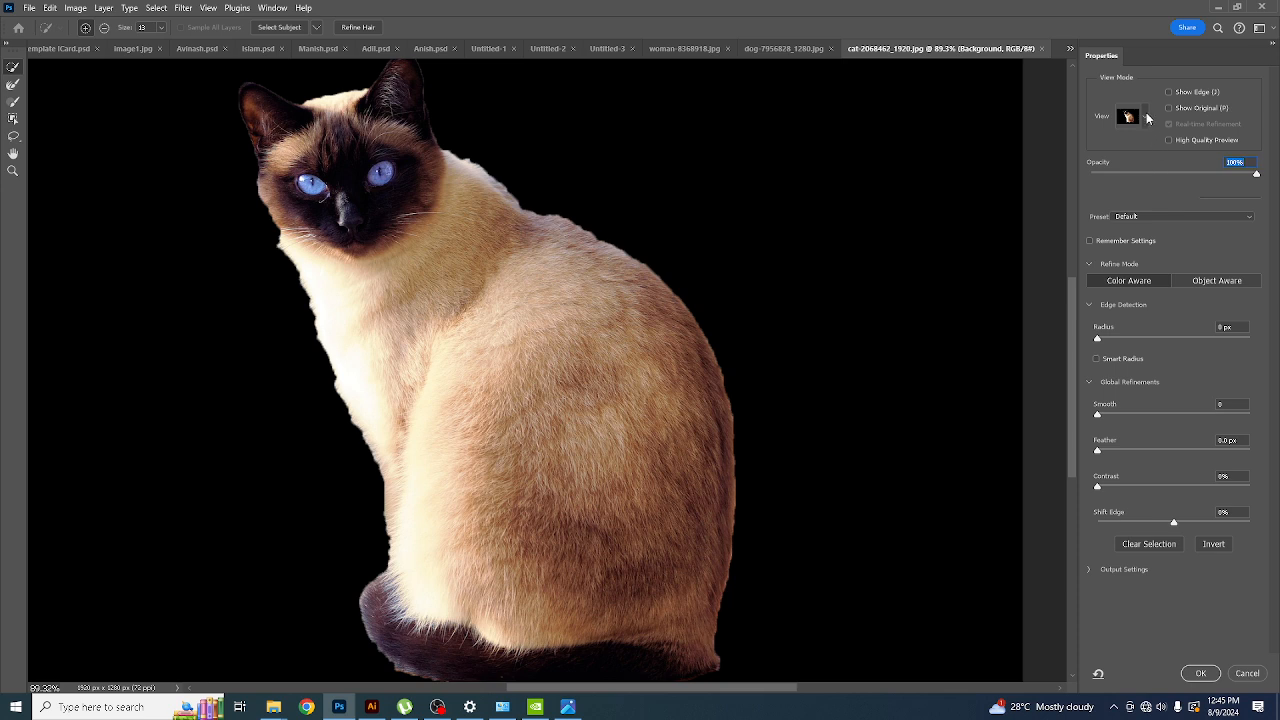
- Preview the cat selection in the On White, Black & White and On Layers view modes
key("w")
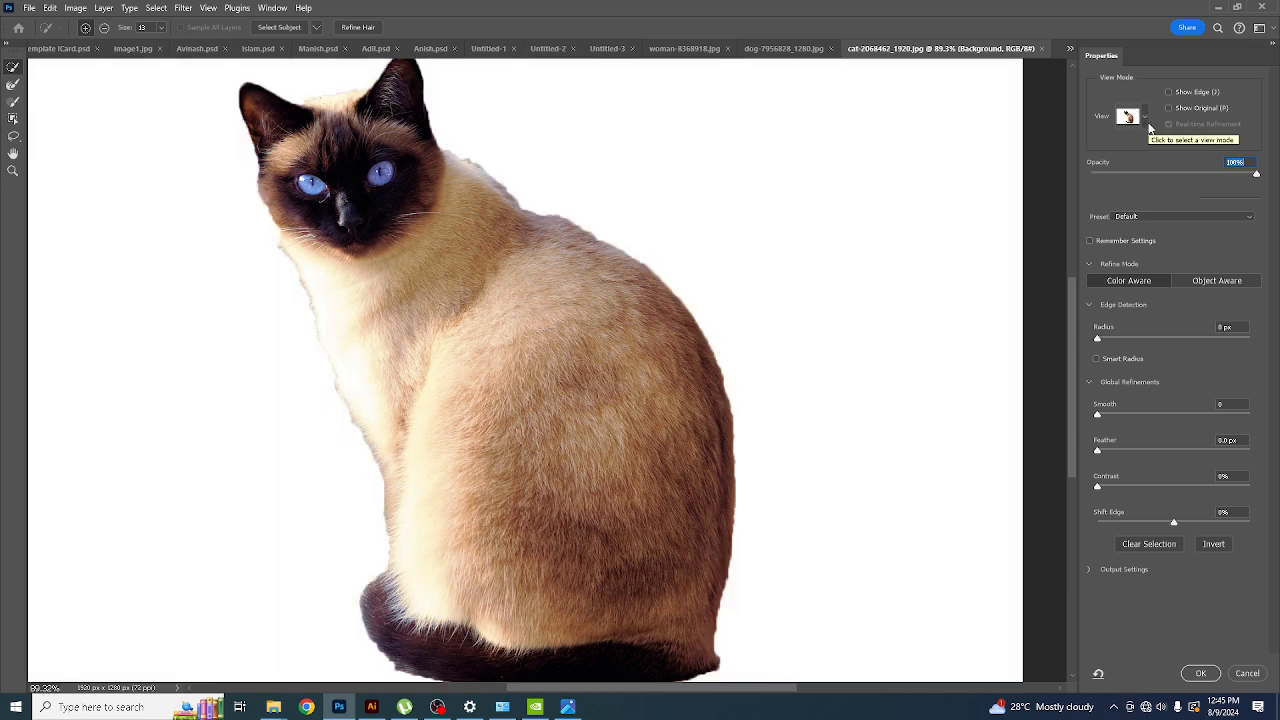
key("k")
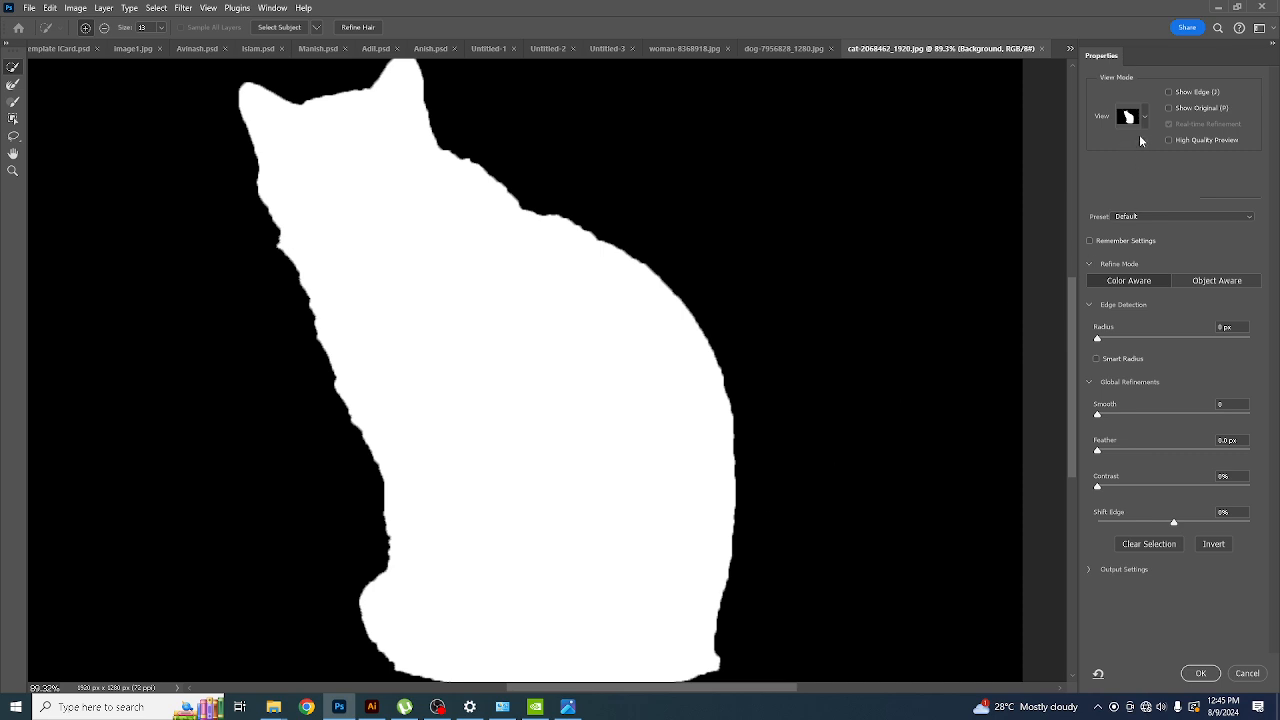
key("y")
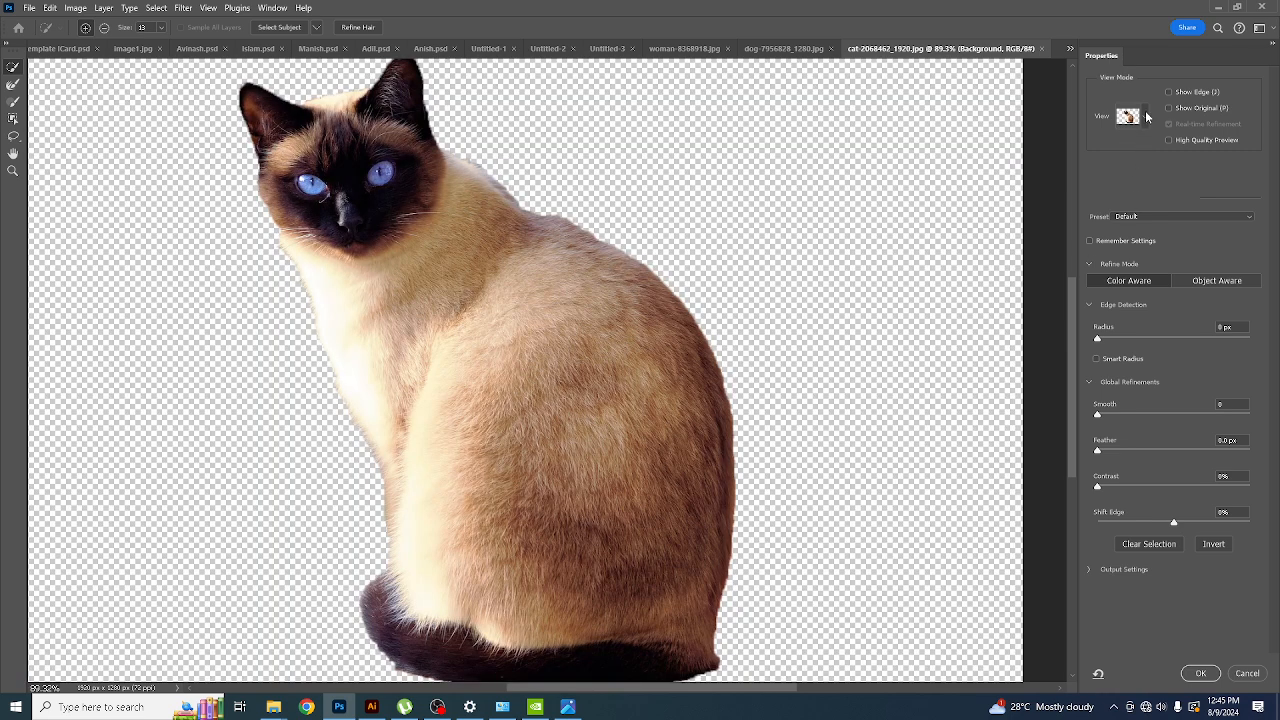
left_click(1147, 117)
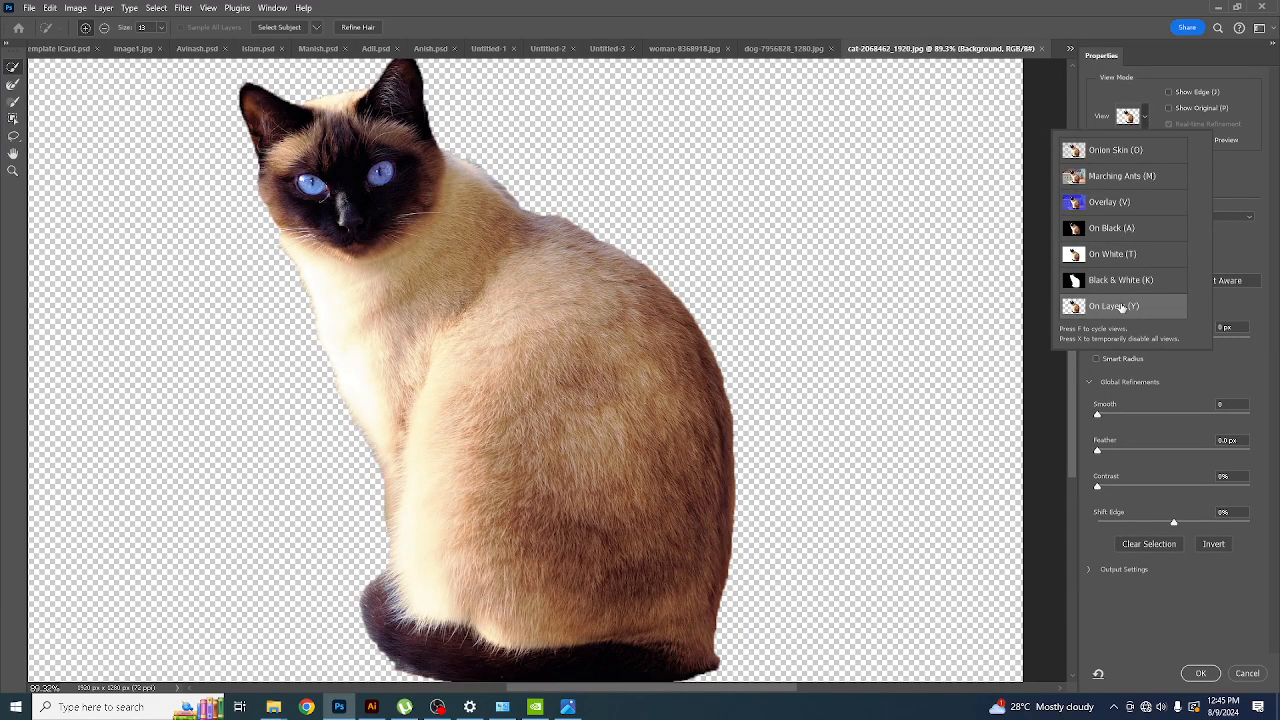
left_click(1259, 242)
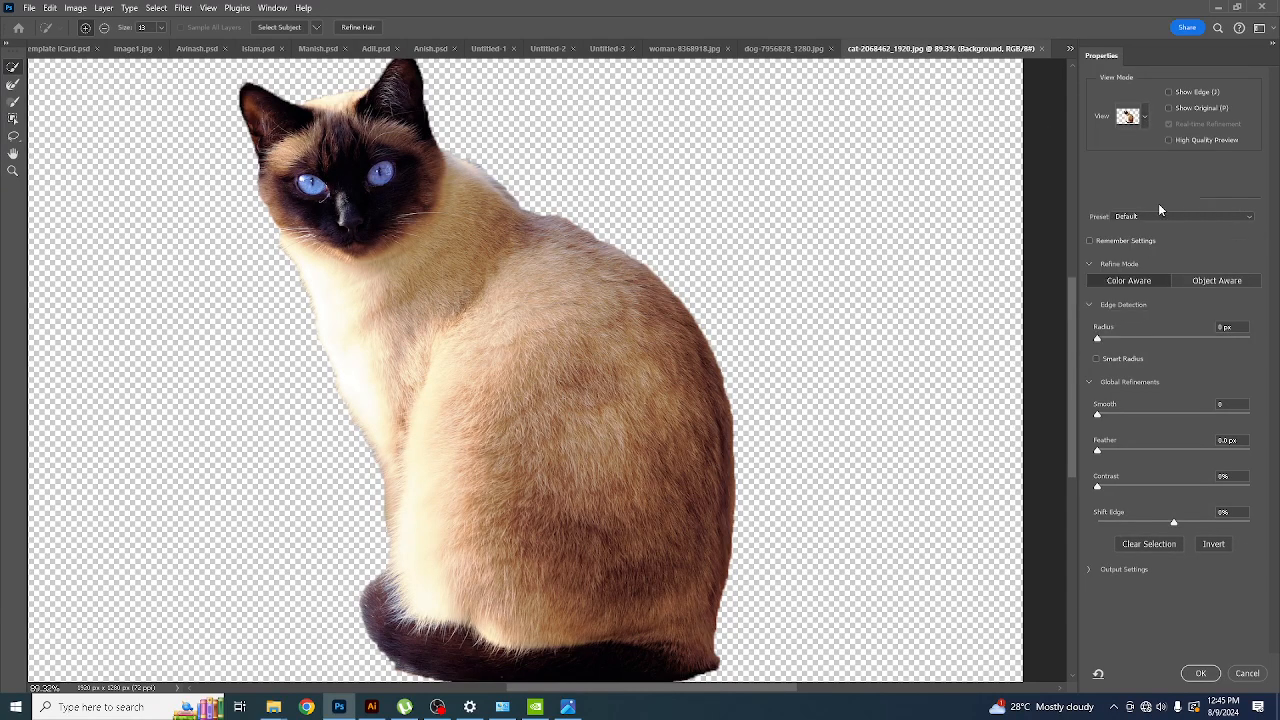
left_click(1145, 118)
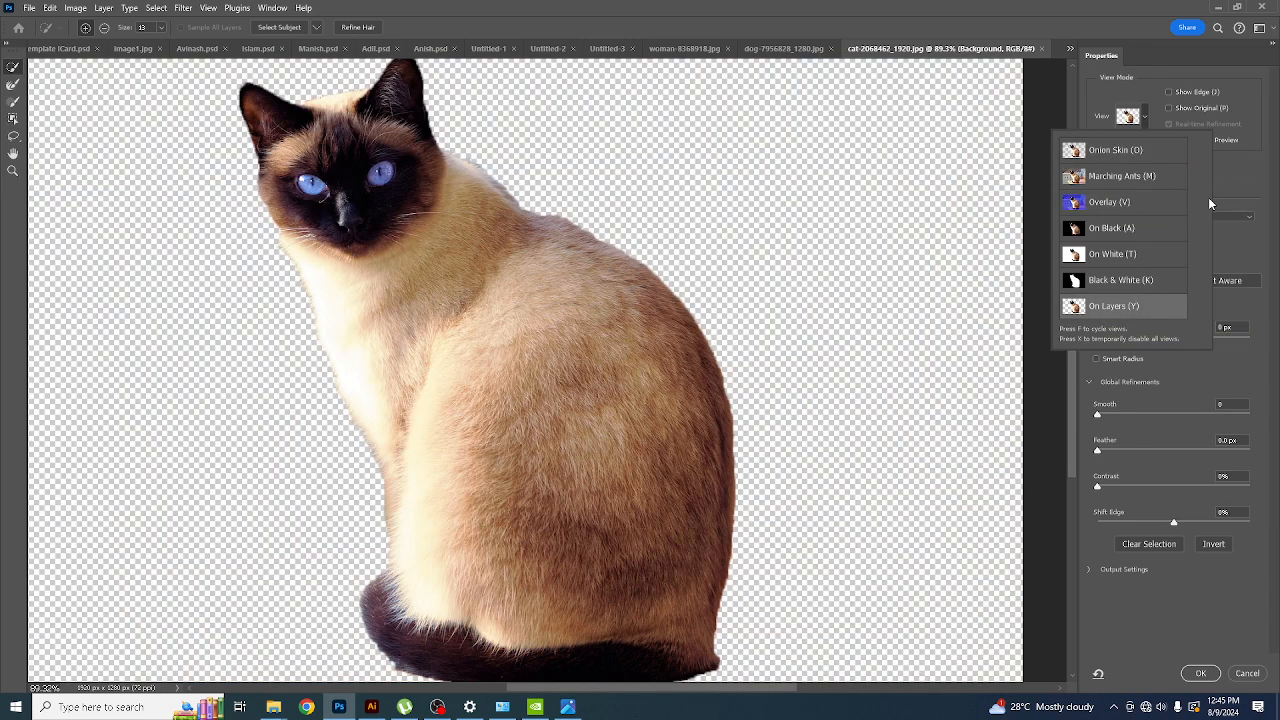
left_click(1236, 188)
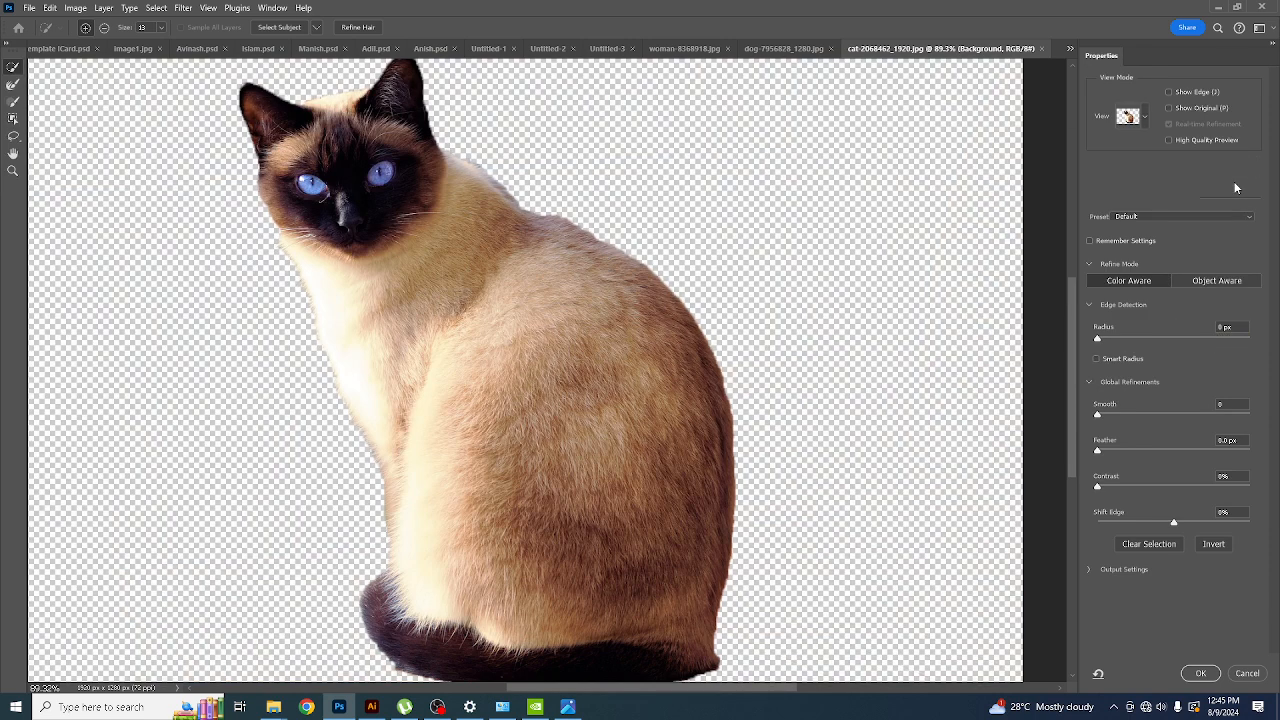
- Switch the selection preview back to the Overlay view mode
left_click(1142, 185)
left_click(1131, 118)
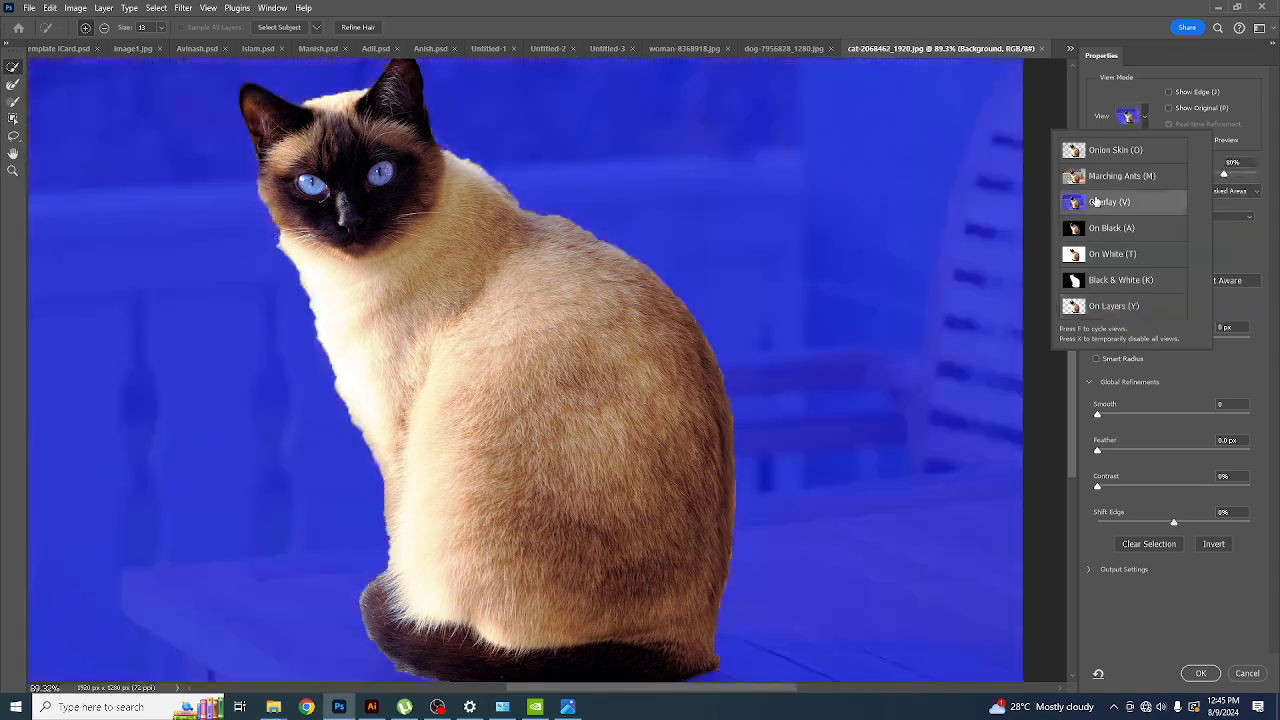
left_click(1137, 118)
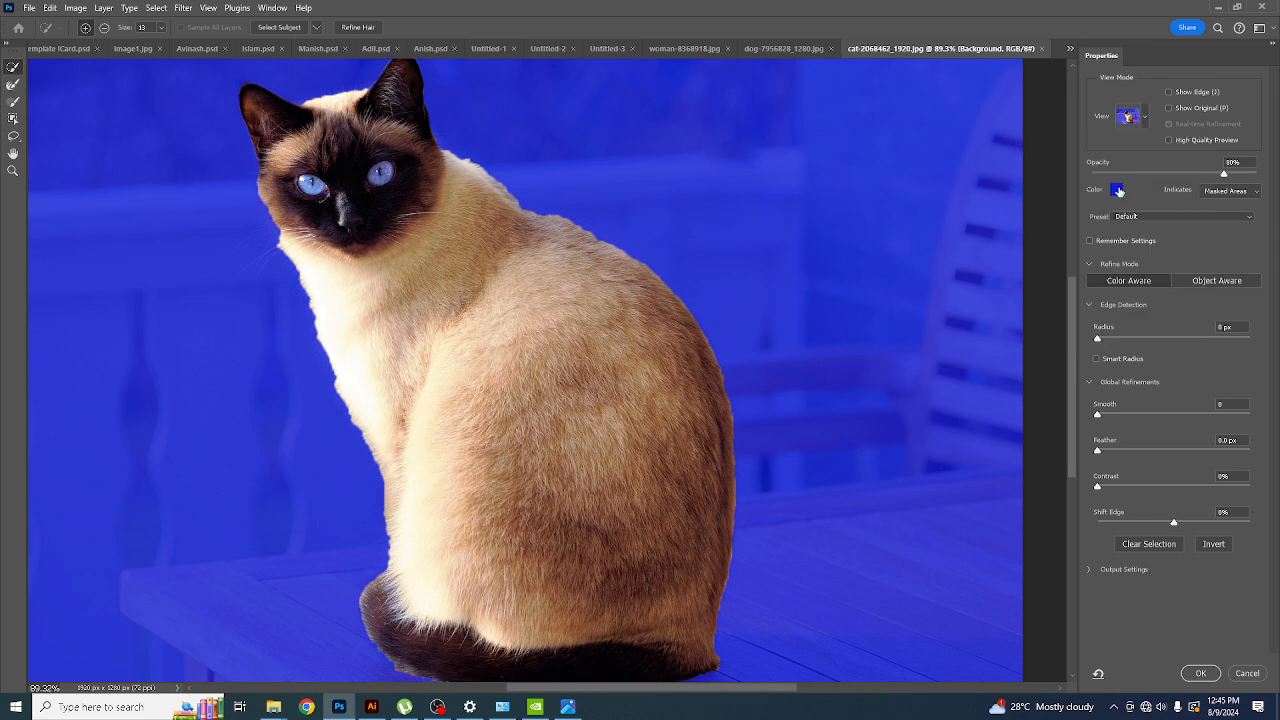
left_click(1142, 122)
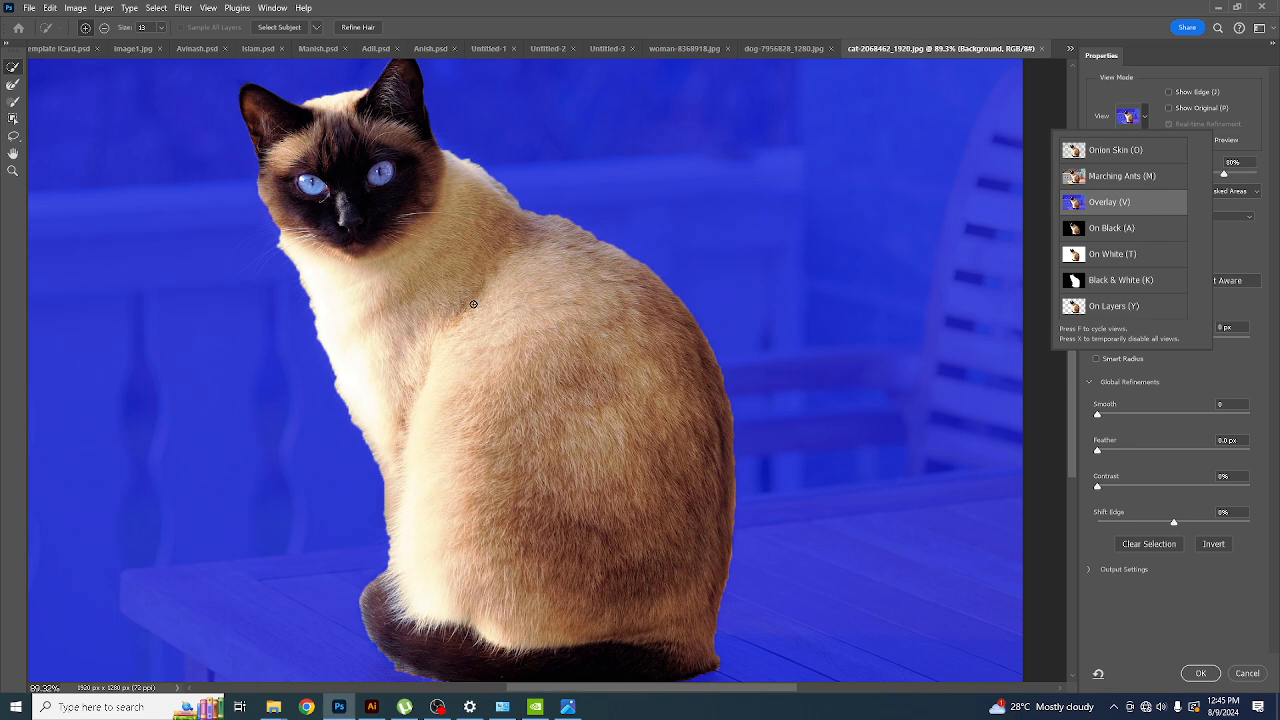
scroll(473, 304, "up", 2)
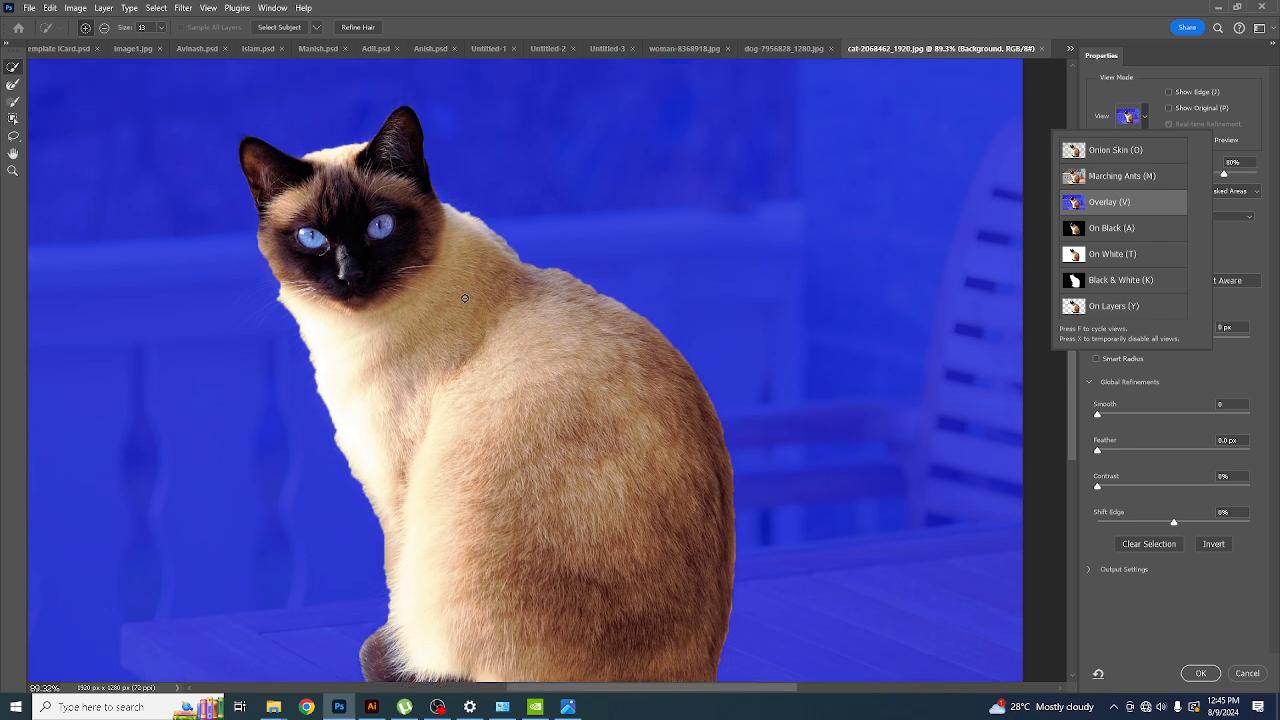
left_click(357, 29)
left_click(357, 28)
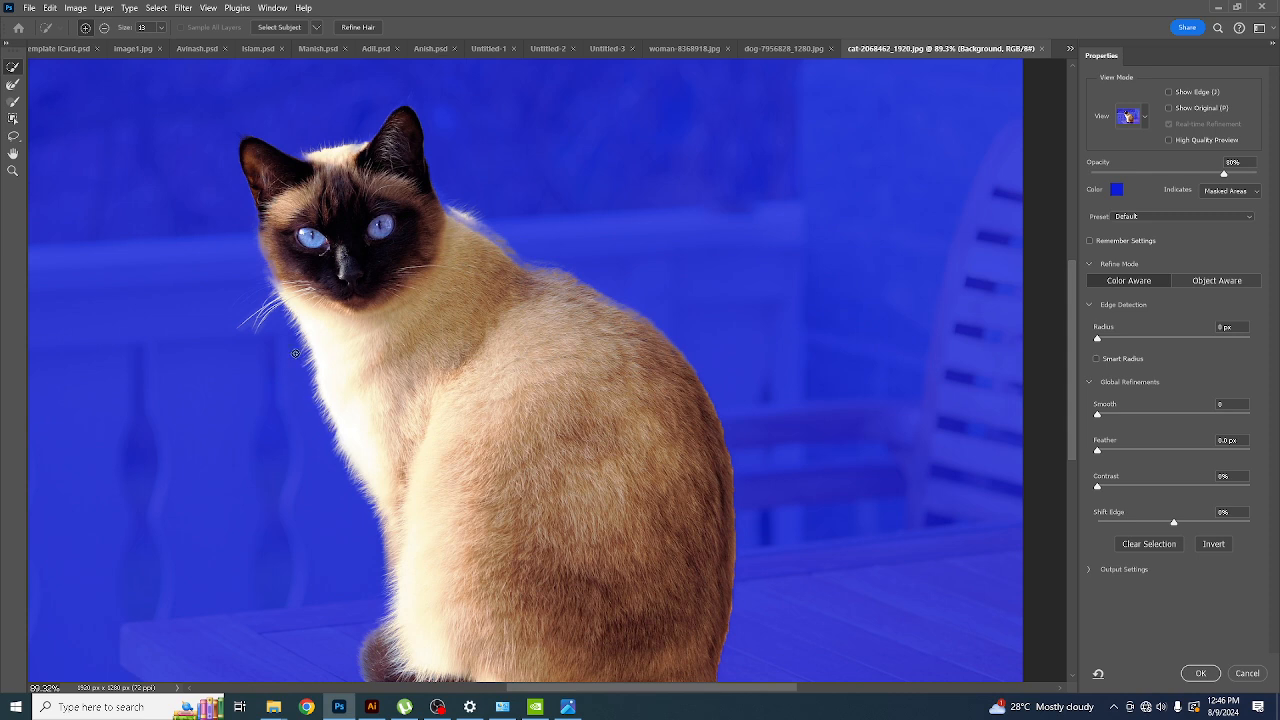
key("ctrl+z")
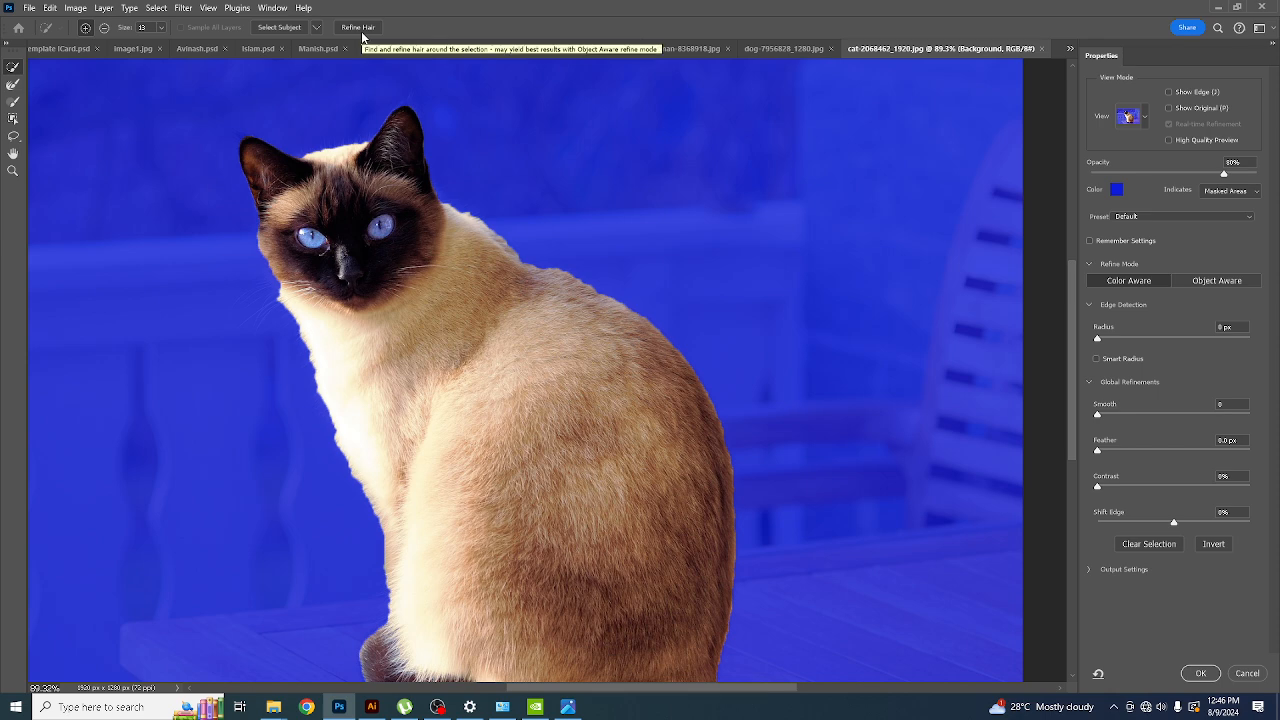
- Apply Refine Hair to the cat selection and show the result in the Marching Ants view mode
left_click(362, 33)
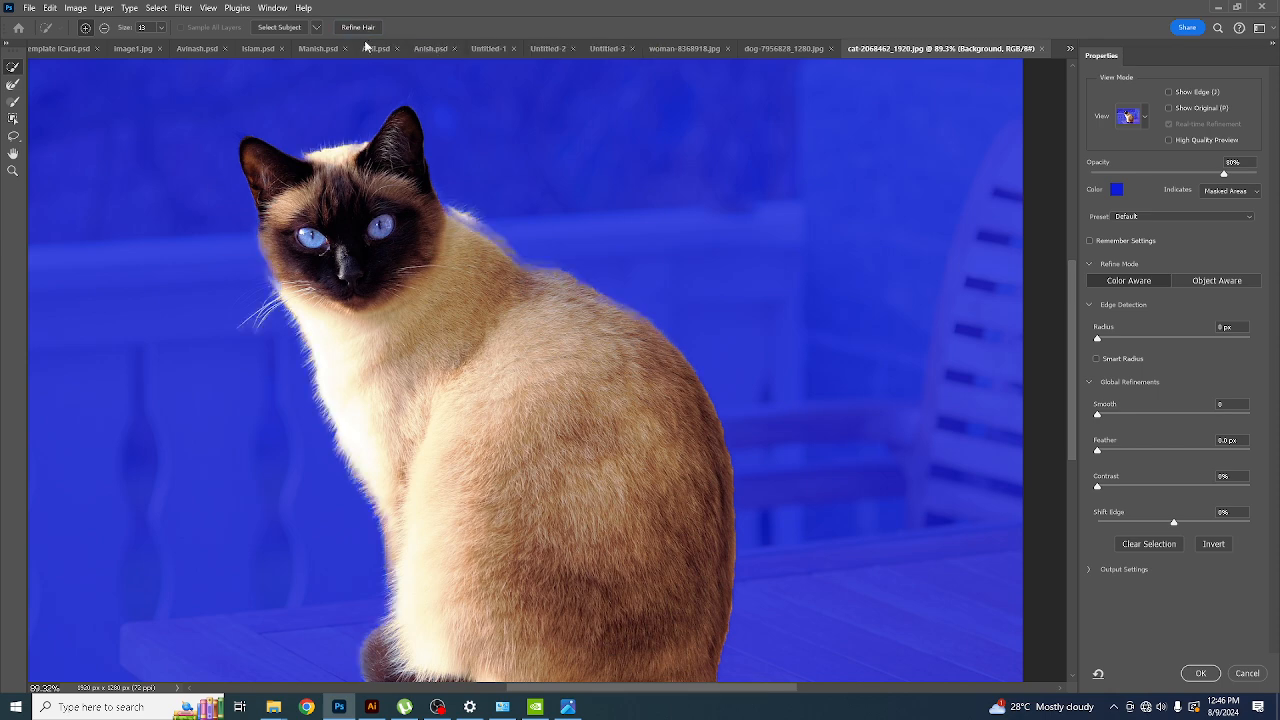
scroll(479, 231, "up", 5)
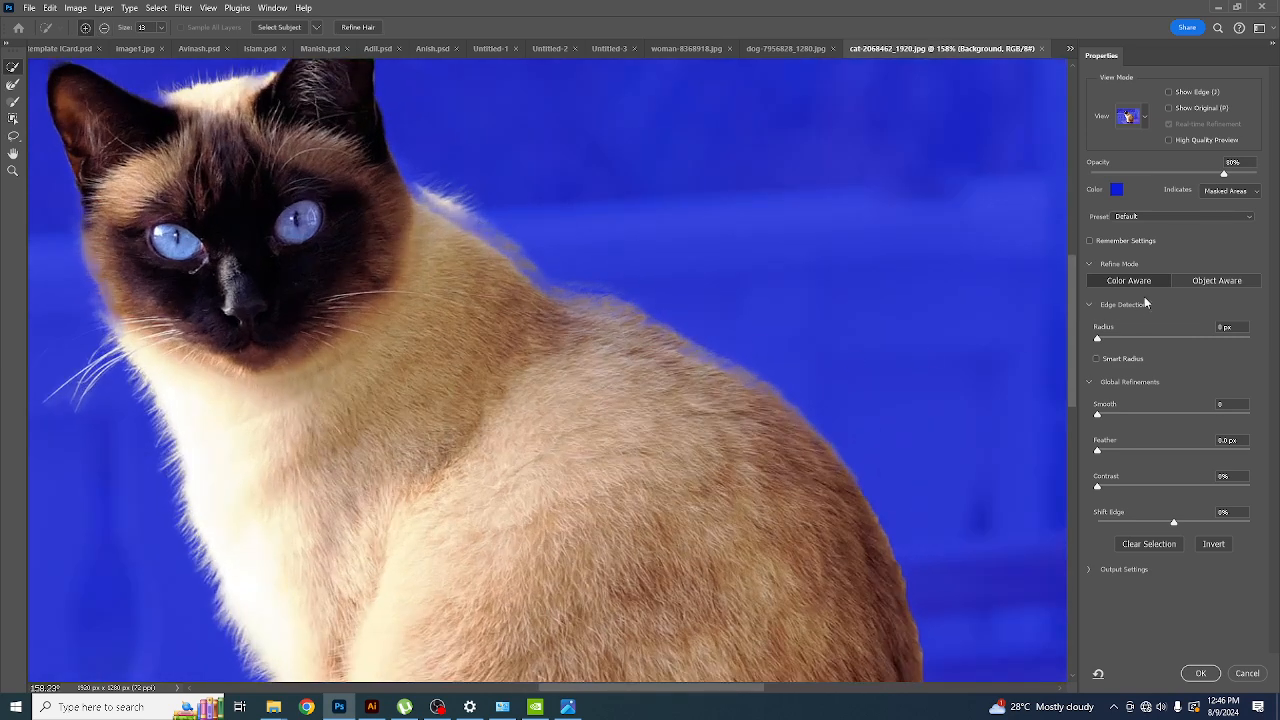
left_click(1143, 119)
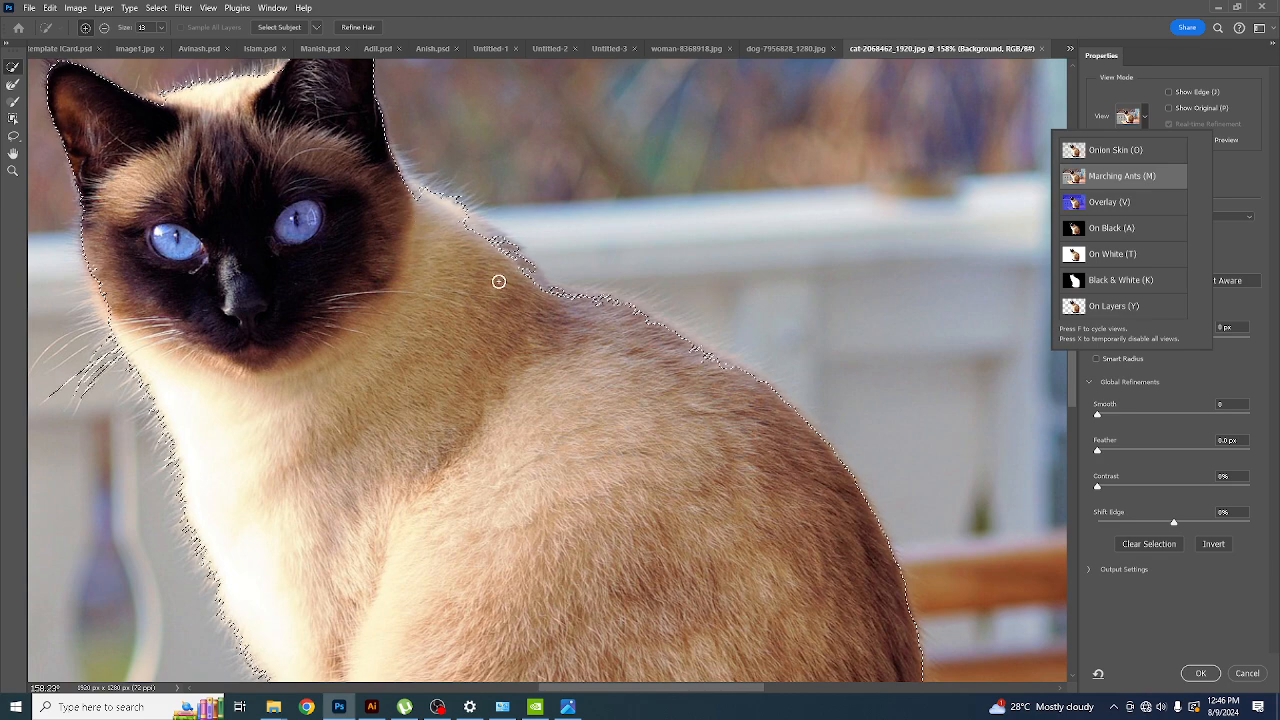
- Add the missed fur along the back of the cat's neck and upper back to the selection with the Quick Selection tool
scroll(483, 229, "up", 3)
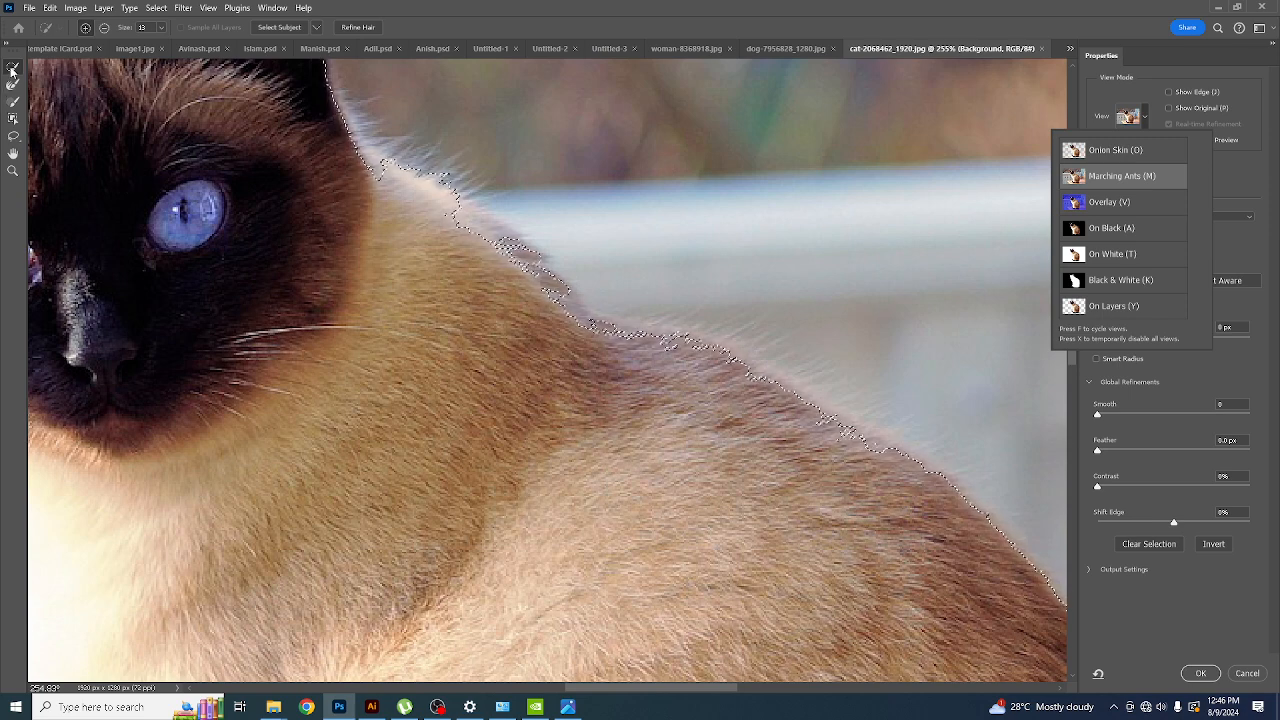
left_click(478, 236)
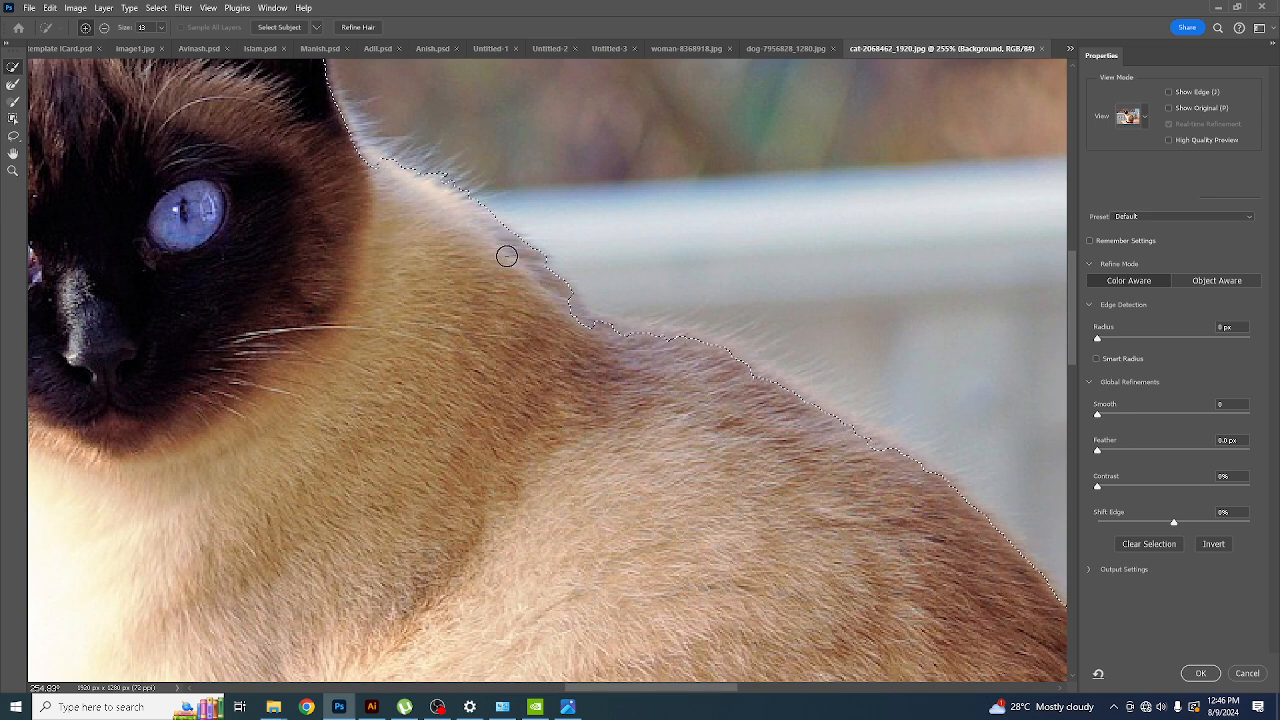
mouse_move(509, 252)
left_mouse_down()
mouse_move(597, 338)
mouse_move(655, 340)
mouse_move(657, 378)
mouse_move(727, 367)
mouse_move(800, 410)
left_mouse_up()
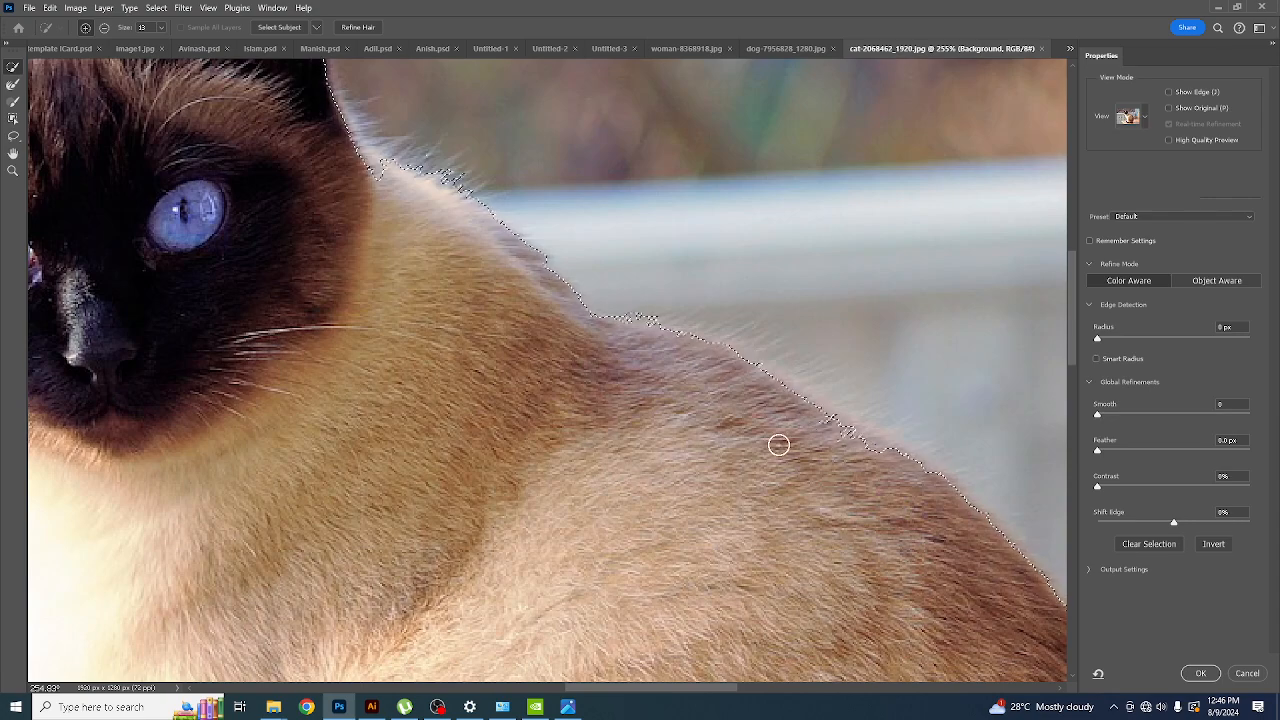
scroll(655, 455, "down", 5)
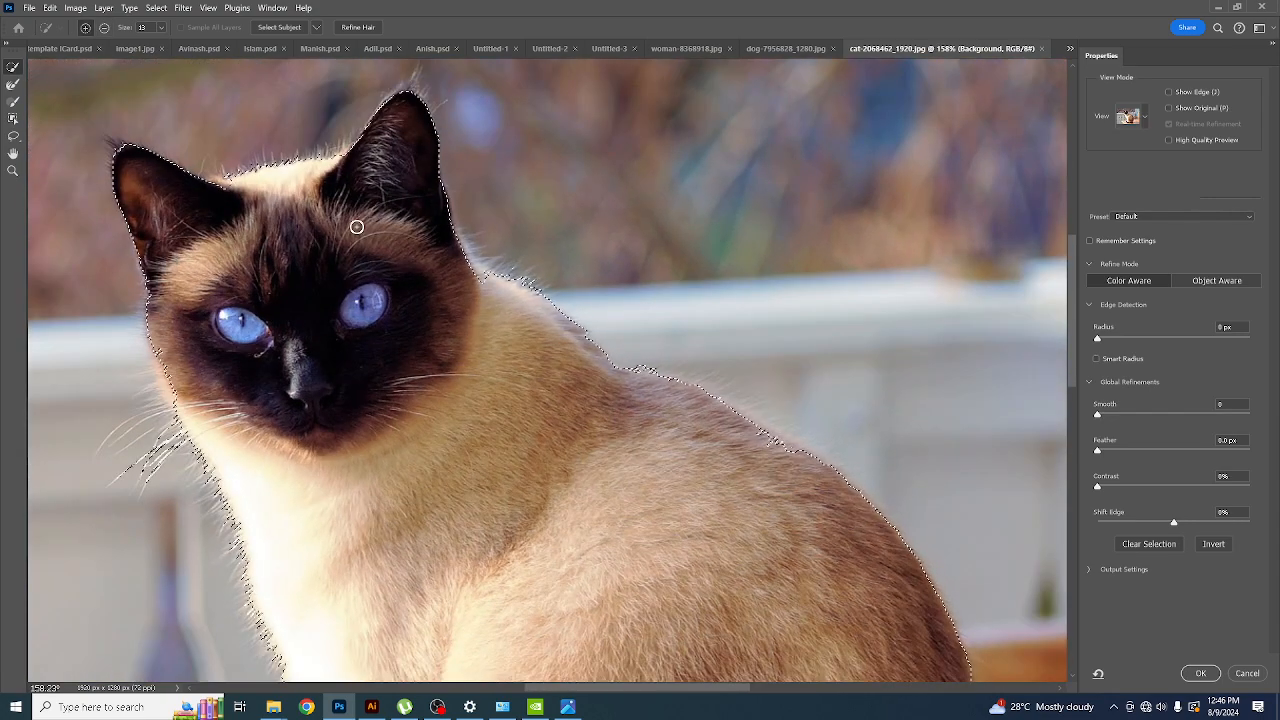
scroll(306, 317, "up", 2)
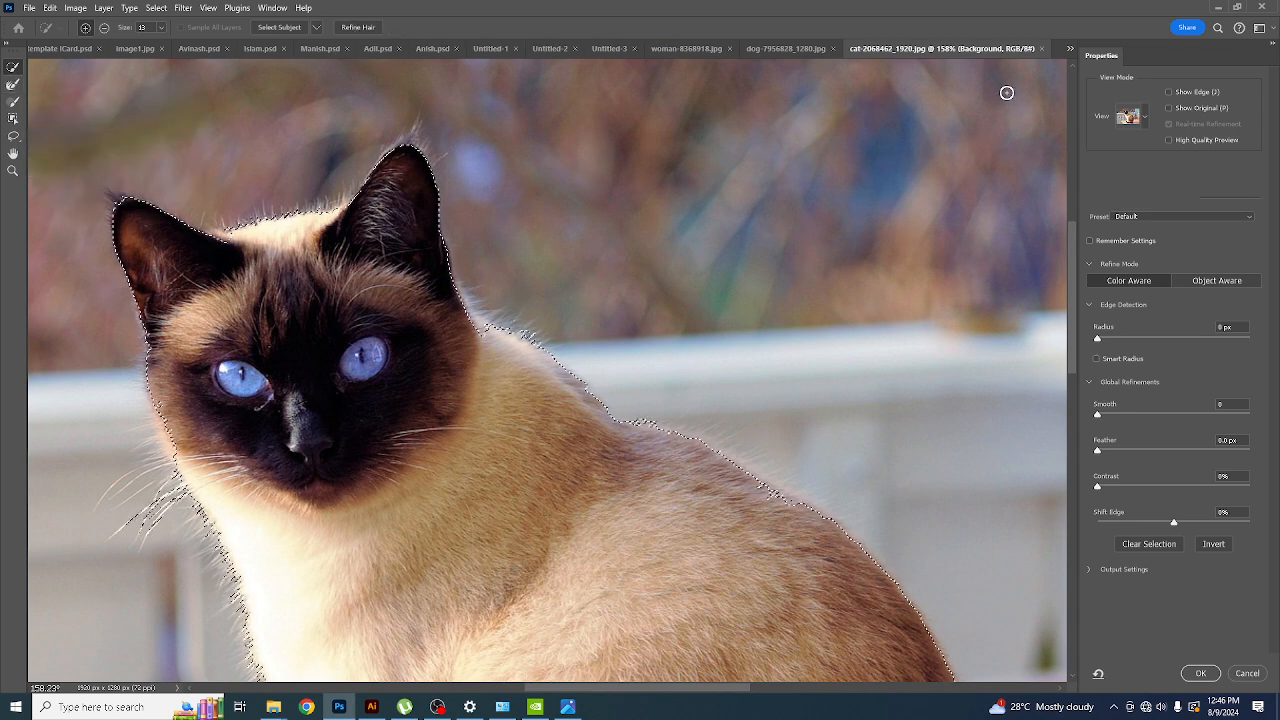
- Show the selection in the Overlay view mode and add the whisker area beside the cat's cheek to it
key("v")
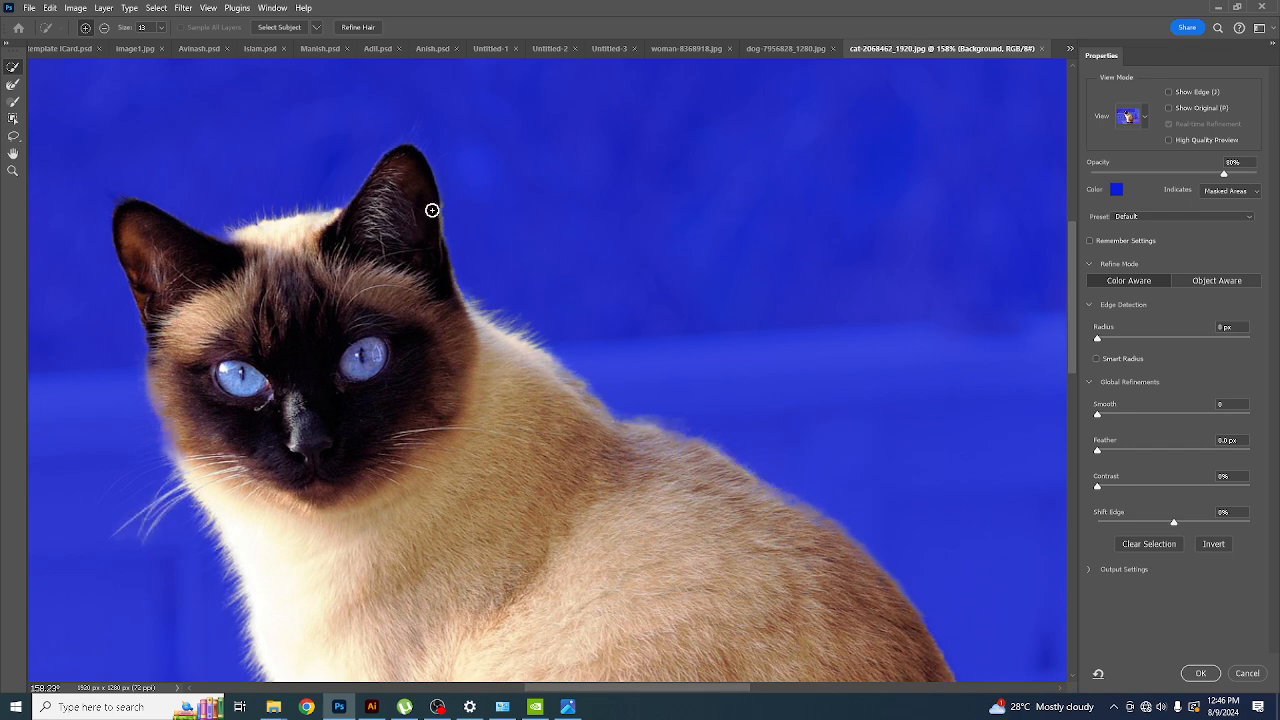
key("alt")
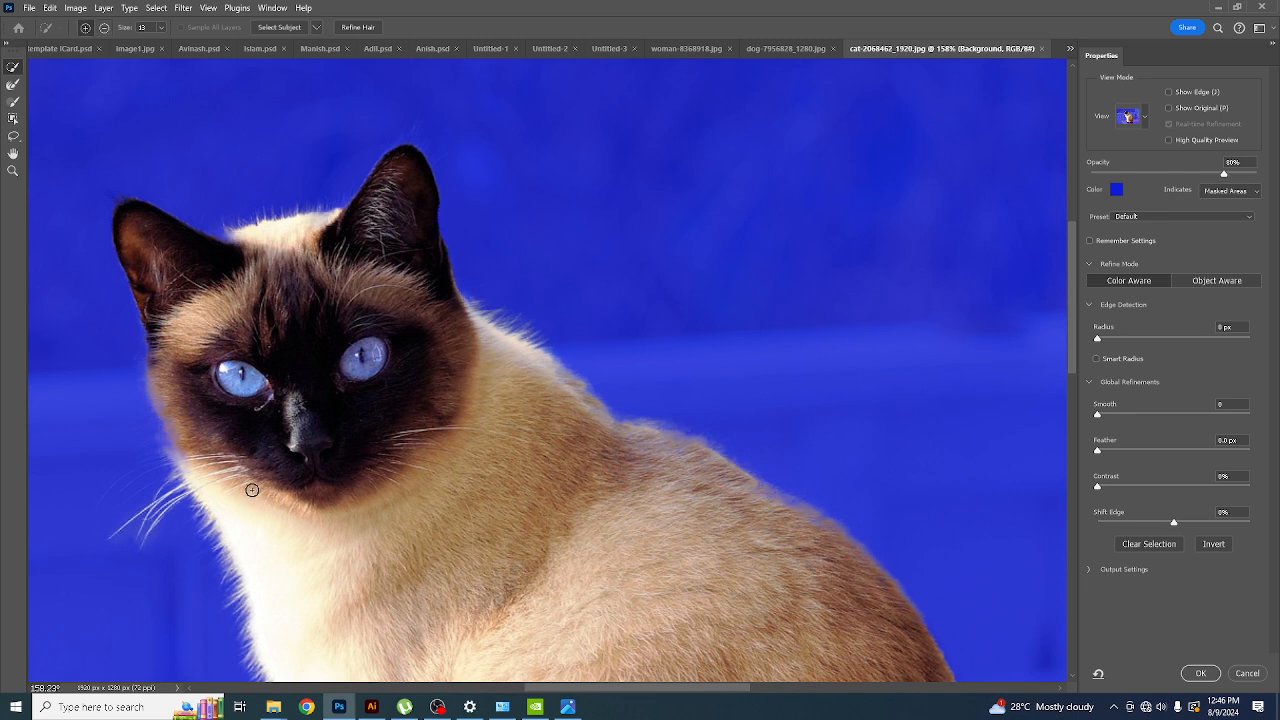
mouse_move(166, 449)
left_mouse_down()
mouse_move(153, 395)
mouse_move(166, 459)
mouse_move(156, 404)
mouse_move(144, 433)
mouse_move(170, 483)
mouse_move(146, 404)
mouse_move(144, 465)
mouse_move(146, 405)
mouse_move(123, 417)
mouse_move(104, 387)
mouse_move(125, 461)
mouse_move(104, 411)
mouse_move(112, 446)
mouse_move(133, 480)
left_mouse_up()
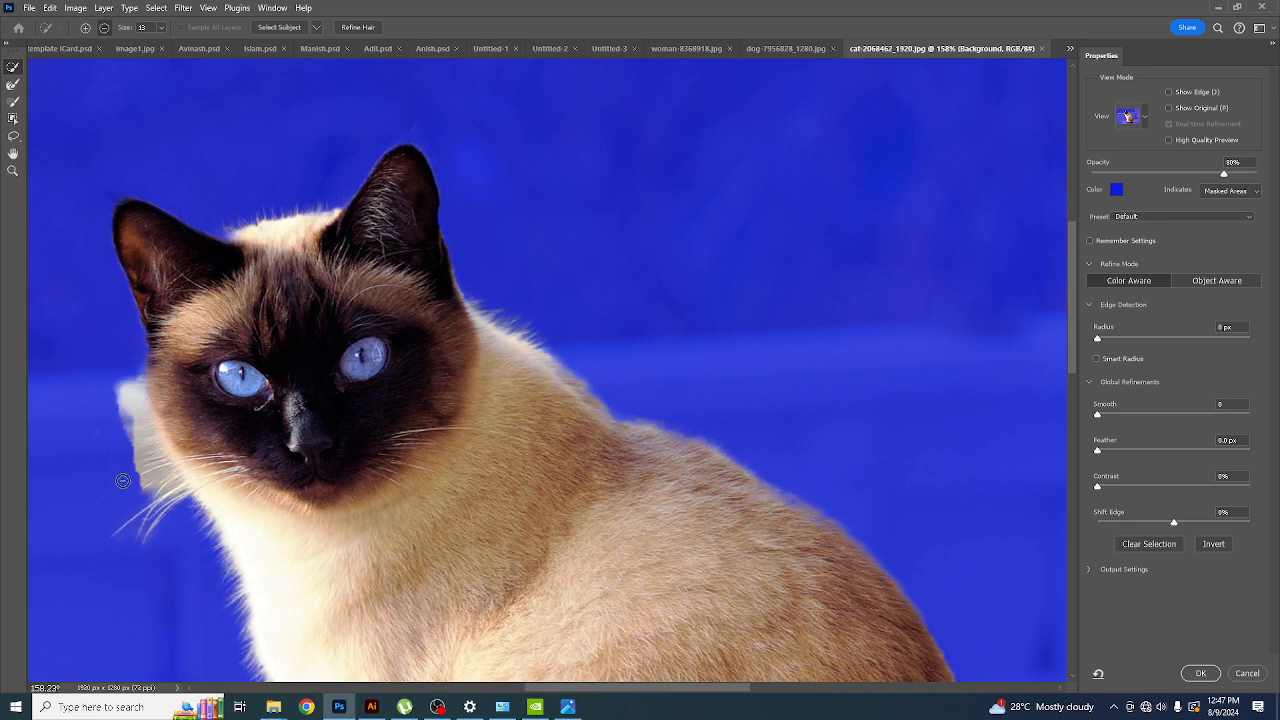
- Subtract the background patch beside the cat's cheek and whiskers from the selection
mouse_move(100, 413)
left_mouse_down()
mouse_move(122, 388)
mouse_move(138, 473)
mouse_move(125, 388)
mouse_move(149, 460)
mouse_move(135, 417)
left_mouse_up()
mouse_move(160, 467)
left_mouse_down()
mouse_move(146, 487)
mouse_move(155, 495)
mouse_move(166, 470)
left_mouse_up()
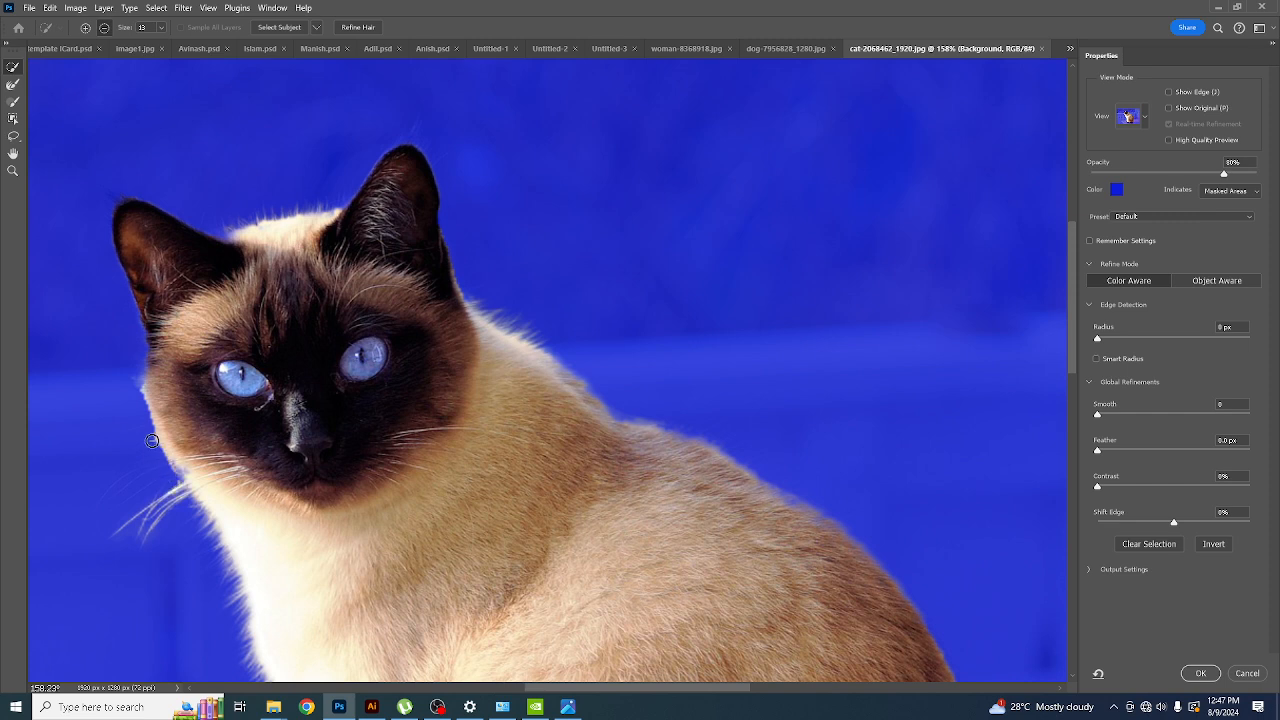
left_click_drag(134, 417, 178, 497)
scroll(330, 460, "down", 2)
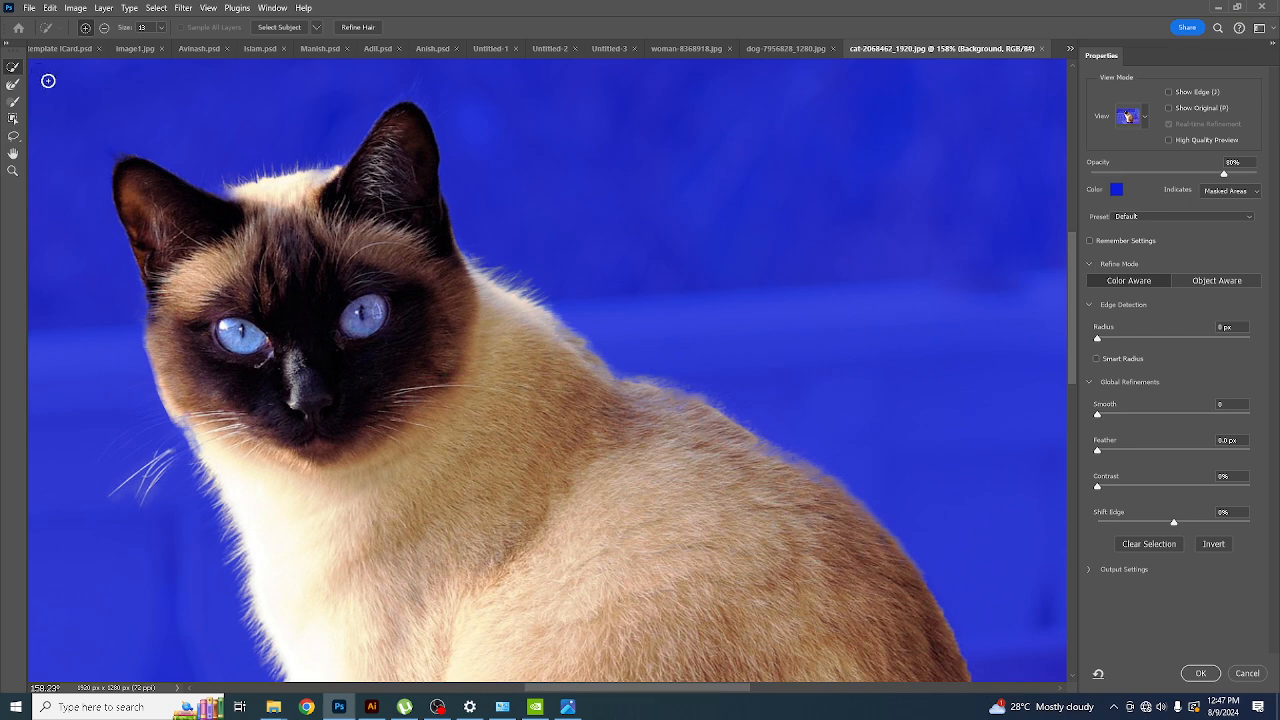
- Refine the fur edges around the cat's ears, top of the head and neck with the Refine Edge Brush
scroll(540, 374, "down", 2)
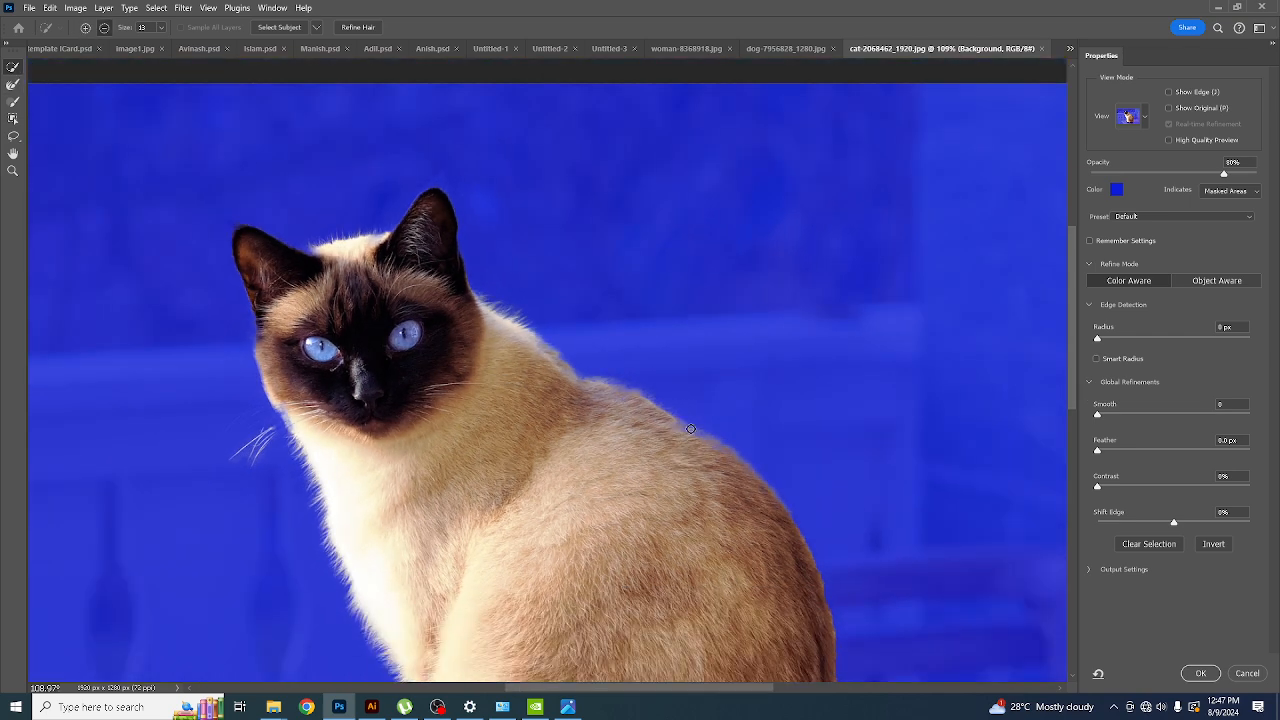
scroll(647, 443, "up", 2)
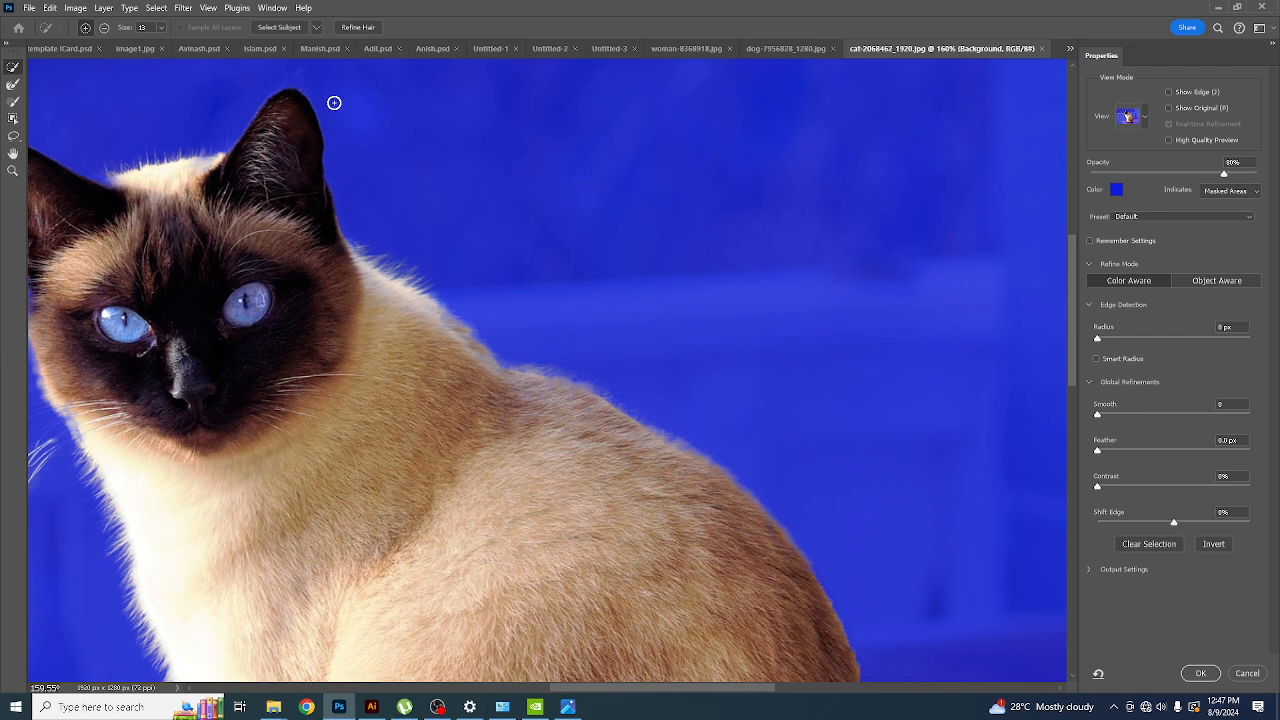
scroll(334, 103, "left", 3)
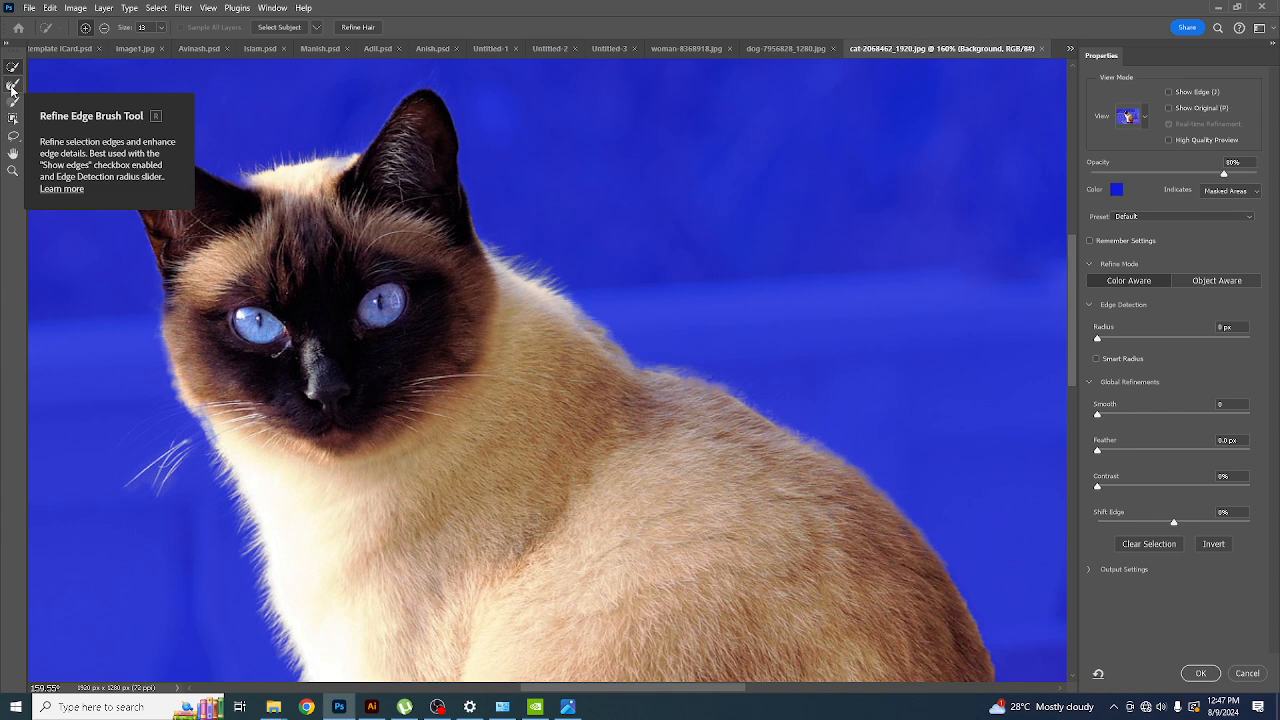
left_click(12, 88)
scroll(223, 166, "up", 5)
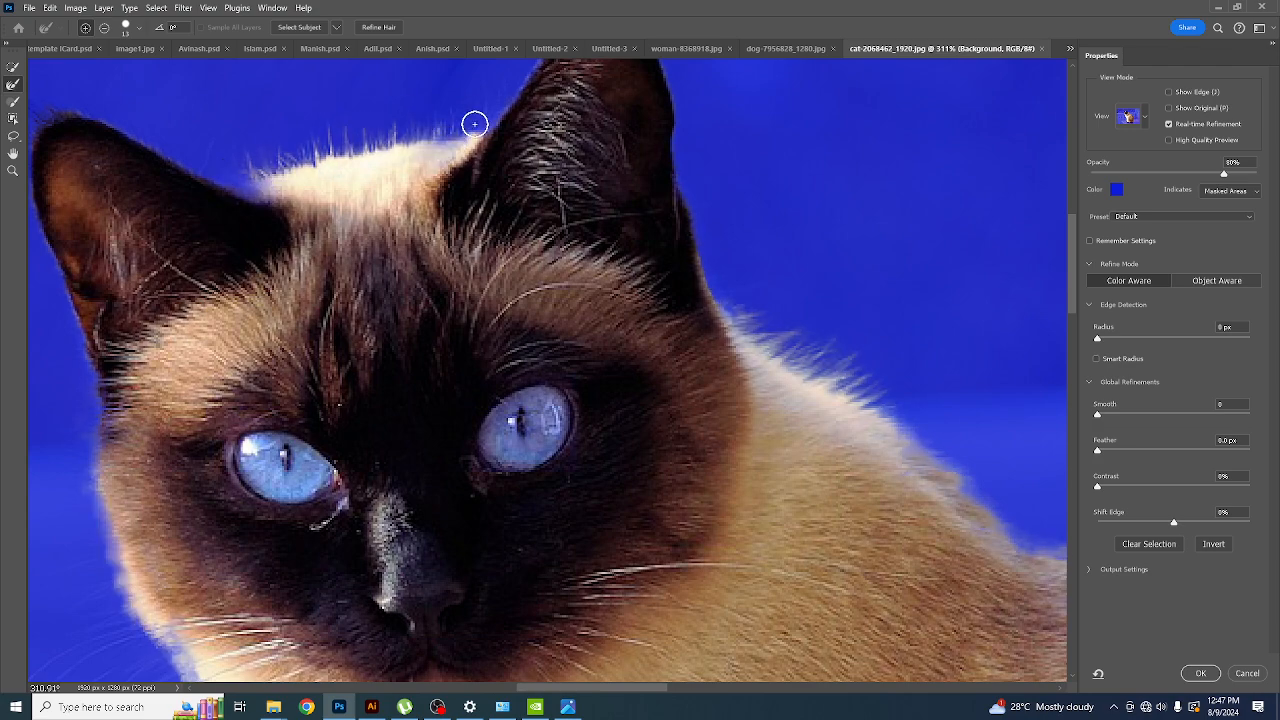
mouse_move(422, 147)
left_mouse_down()
mouse_move(562, 262)
mouse_move(640, 302)
left_mouse_up()
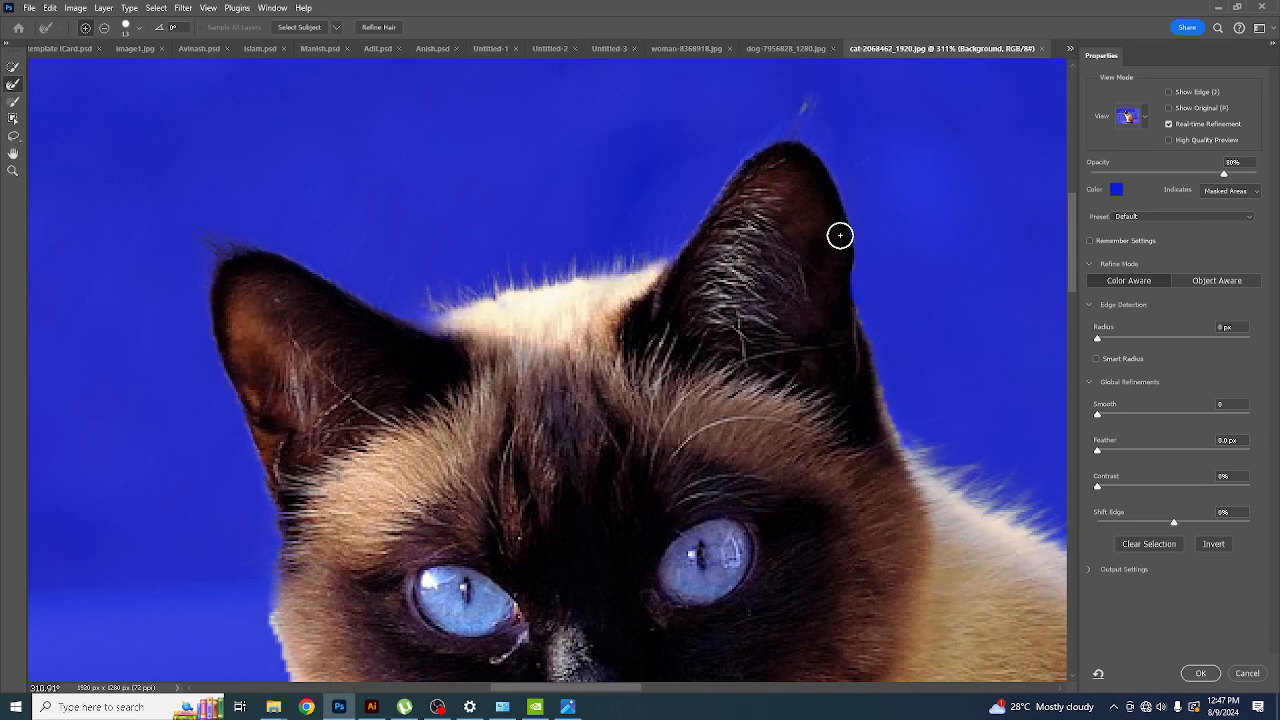
left_click_drag(800, 315, 611, 180)
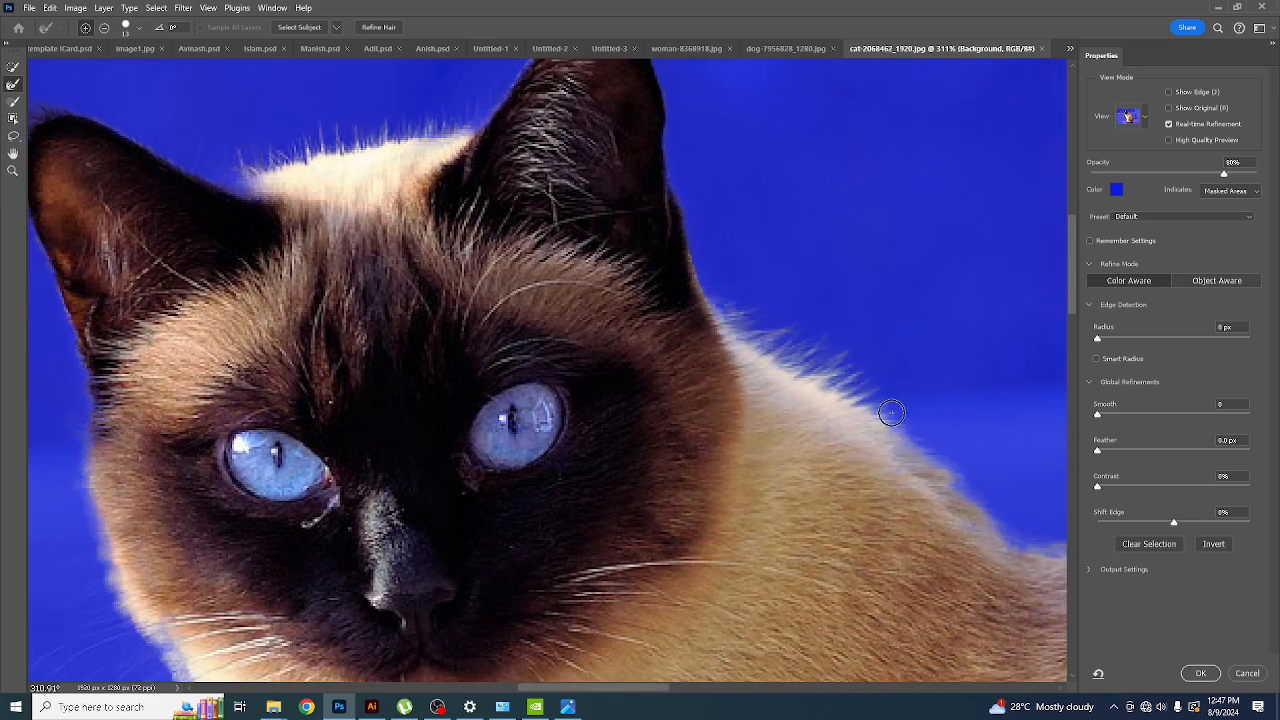
mouse_move(860, 415)
left_mouse_down()
mouse_move(790, 395)
mouse_move(538, 237)
mouse_move(723, 363)
mouse_move(877, 403)
mouse_move(651, 371)
mouse_move(501, 316)
mouse_move(608, 337)
mouse_move(773, 442)
left_mouse_up()
mouse_move(686, 367)
left_mouse_down()
mouse_move(601, 316)
mouse_move(397, 267)
left_mouse_up()
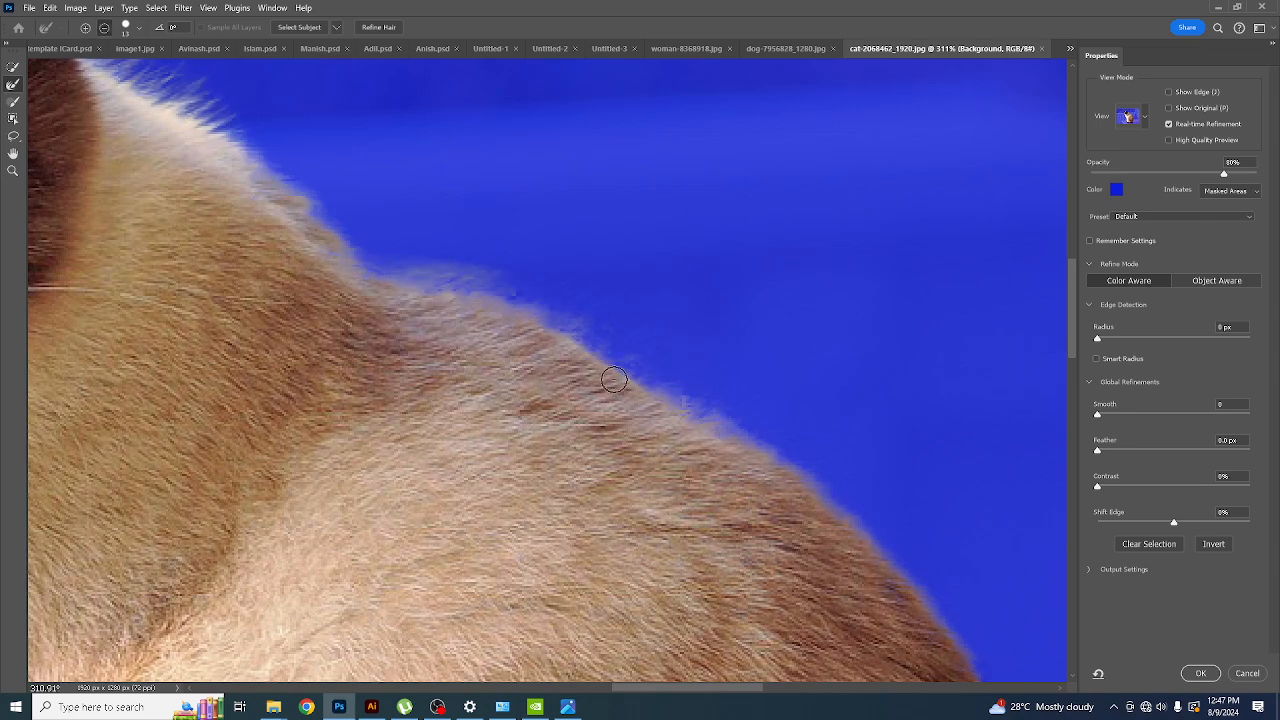
- Brush over the whiskers beside the cat's cheek with the Refine Edge Brush to recover the fine hairs
scroll(640, 375, "down", 10)
scroll(655, 378, "up", 6)
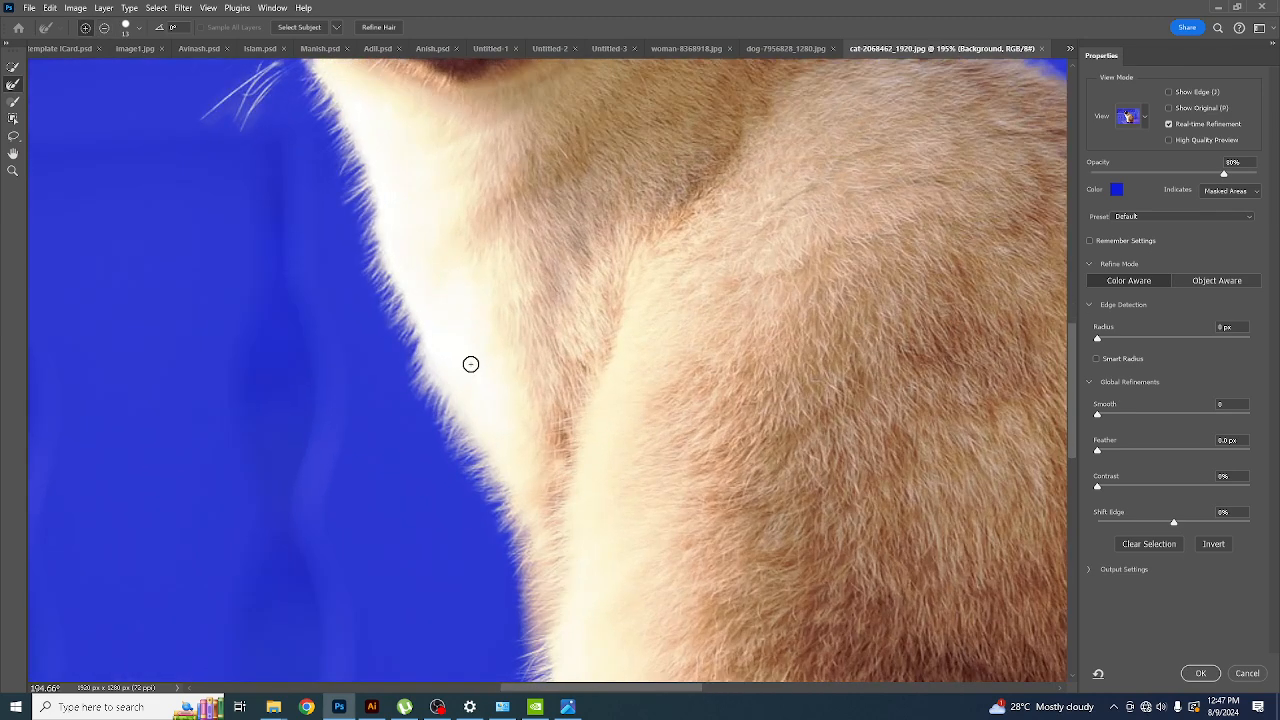
scroll(471, 363, "down", 3)
scroll(349, 168, "up", 3)
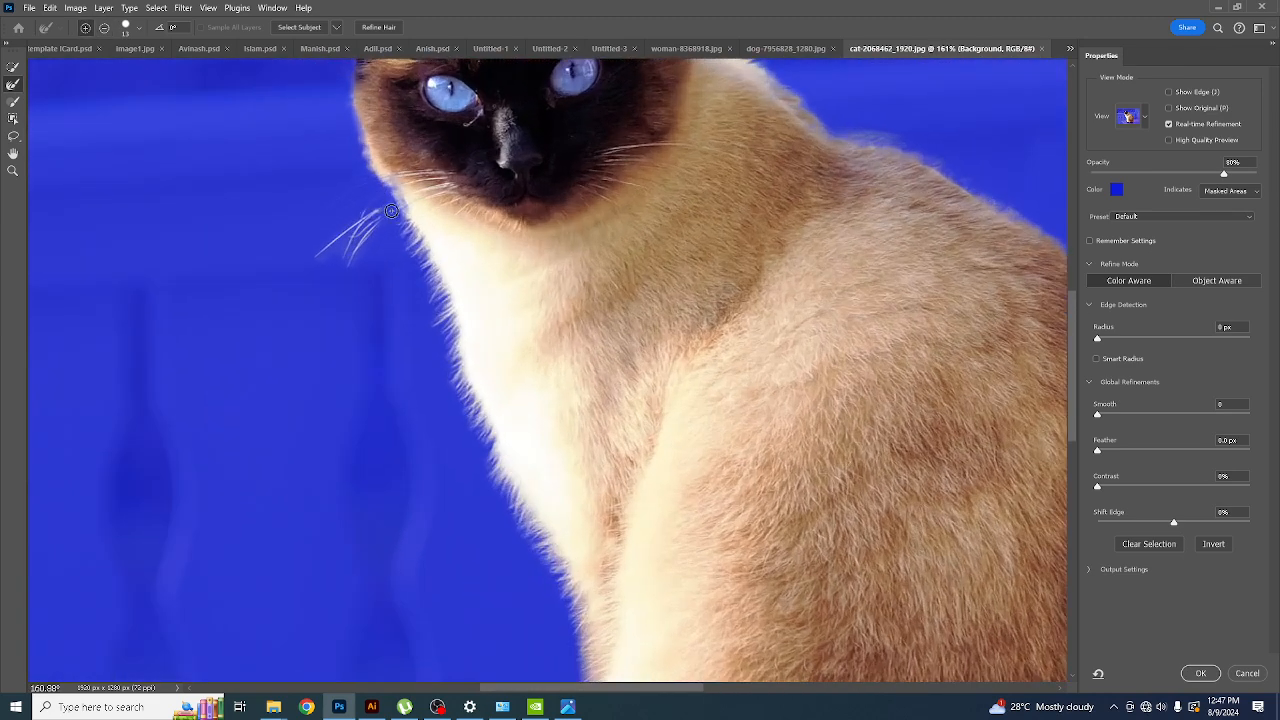
mouse_move(366, 204)
left_mouse_down()
mouse_move(354, 193)
mouse_move(374, 172)
mouse_move(351, 193)
left_mouse_up()
scroll(403, 344, "down", 3)
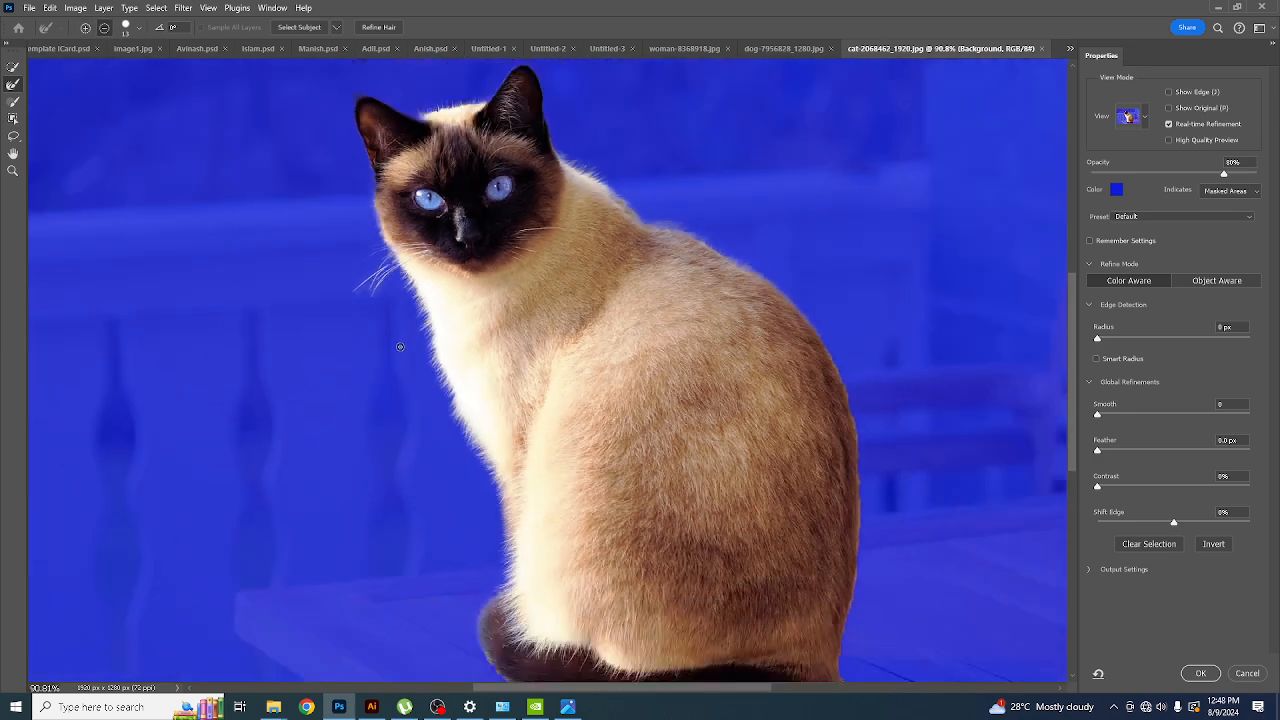
left_click(12, 70)
scroll(380, 150, "up", 4)
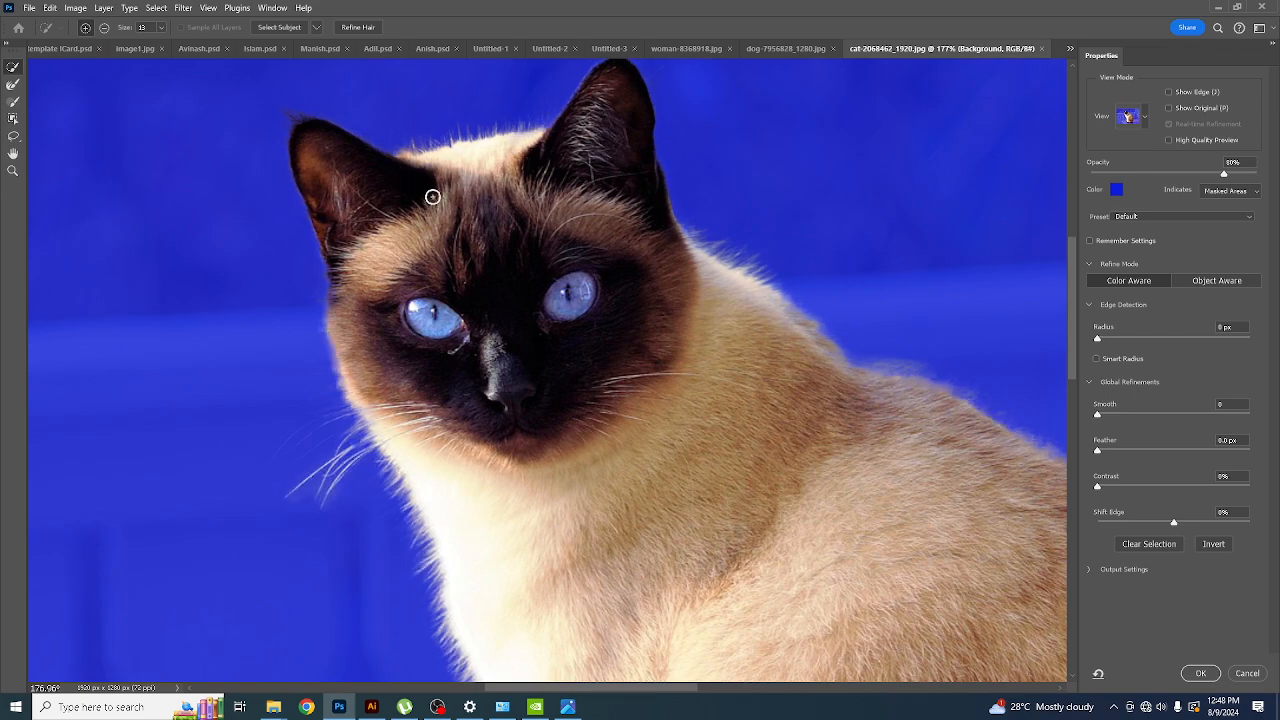
scroll(431, 194, "down", 4)
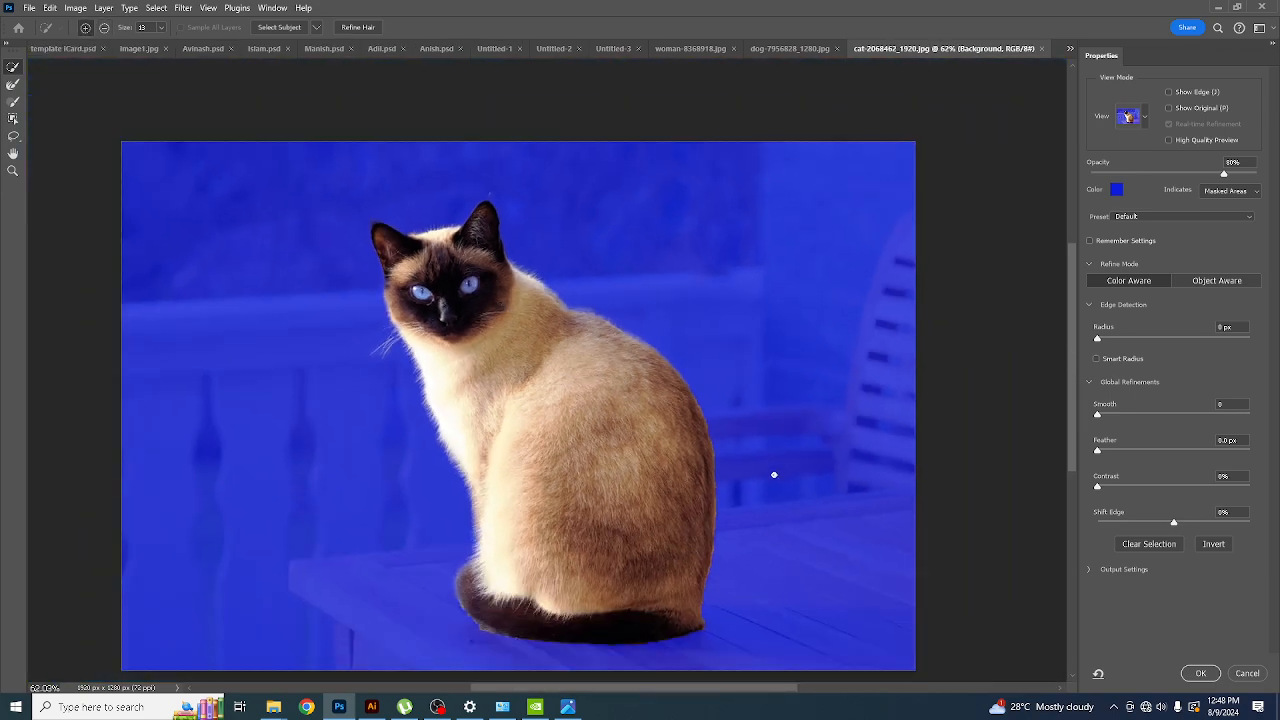
- Refine the fur edge along the cat's back down to the rump with the Refine Edge Brush
scroll(771, 471, "up", 5)
scroll(673, 427, "down", 2)
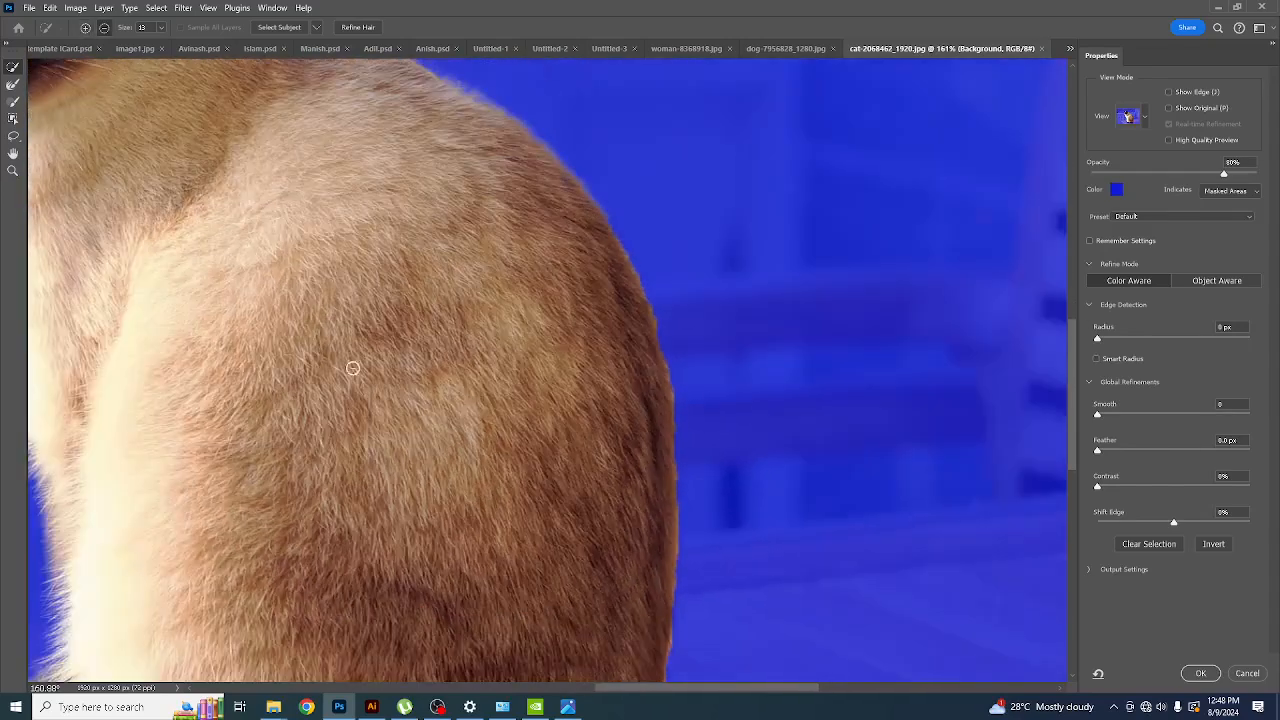
left_click(14, 86)
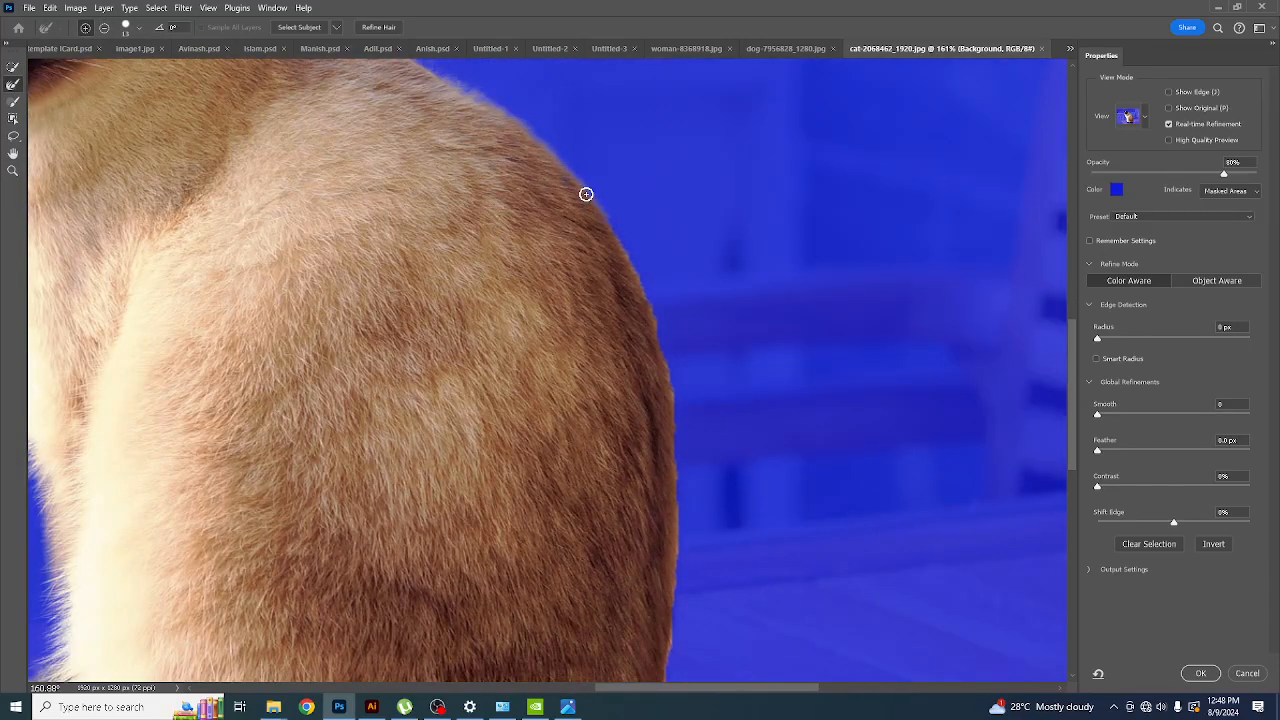
mouse_move(586, 194)
left_mouse_down()
mouse_move(640, 272)
mouse_move(671, 362)
mouse_move(678, 447)
mouse_move(677, 404)
left_mouse_up()
mouse_move(671, 551)
left_mouse_down()
mouse_move(666, 342)
mouse_move(640, 545)
left_mouse_up()
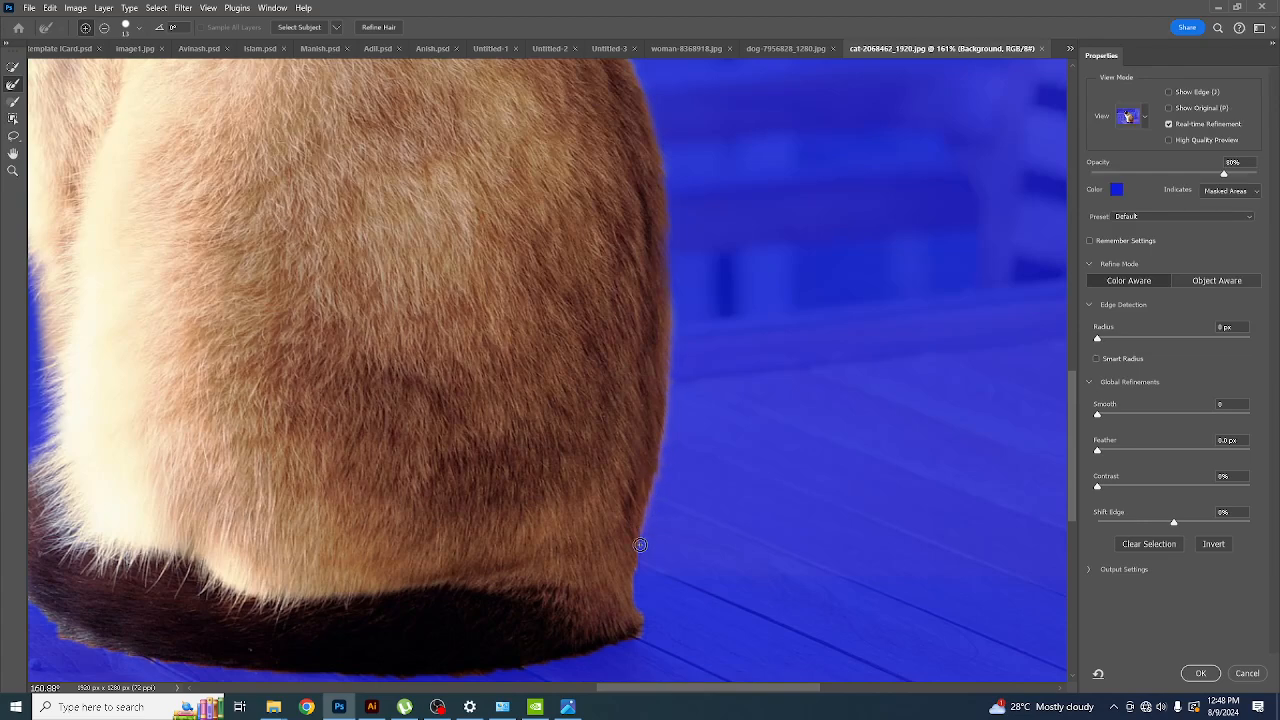
left_click_drag(634, 616, 631, 640)
- Refine the lower edge of the cat's tail, from the rump to the curled end, with the Refine Edge Brush
mouse_move(523, 620)
left_mouse_down()
mouse_move(499, 563)
mouse_move(627, 437)
left_mouse_up()
left_click_drag(802, 476, 714, 507)
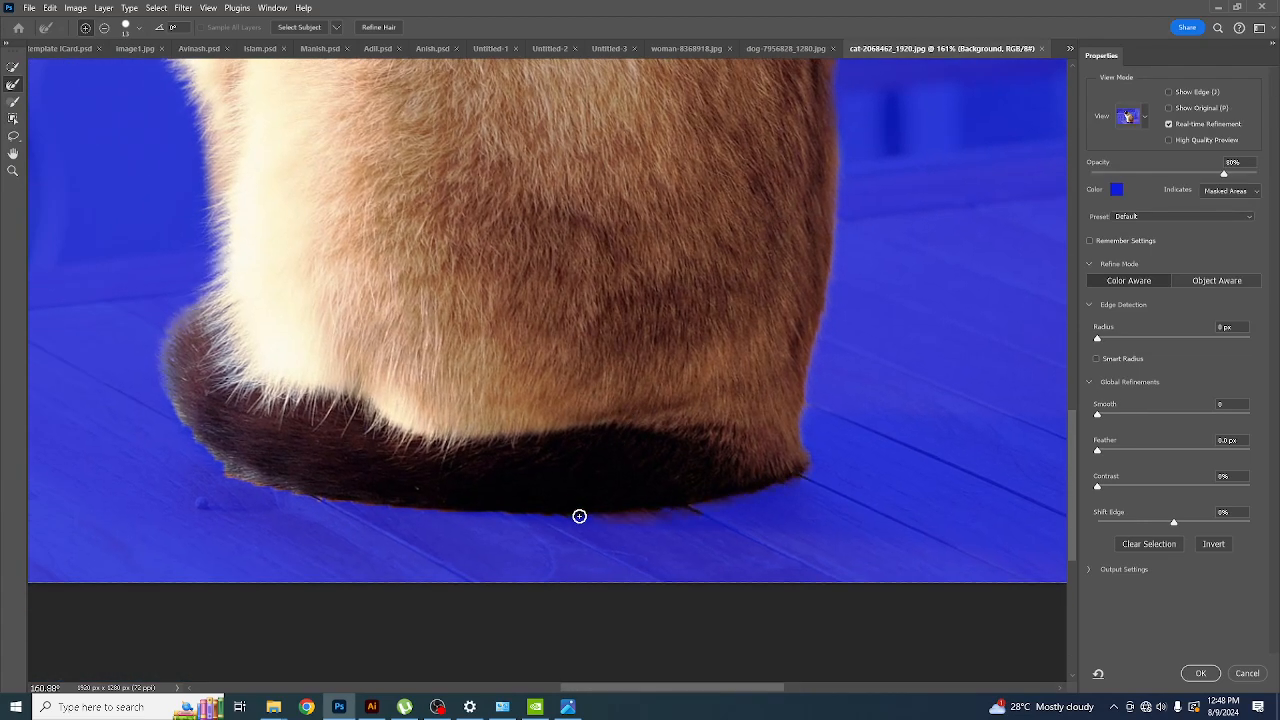
left_click_drag(579, 516, 488, 513)
mouse_move(393, 507)
left_mouse_down()
mouse_move(295, 498)
mouse_move(203, 449)
mouse_move(180, 417)
left_mouse_up()
scroll(212, 419, "down", 1)
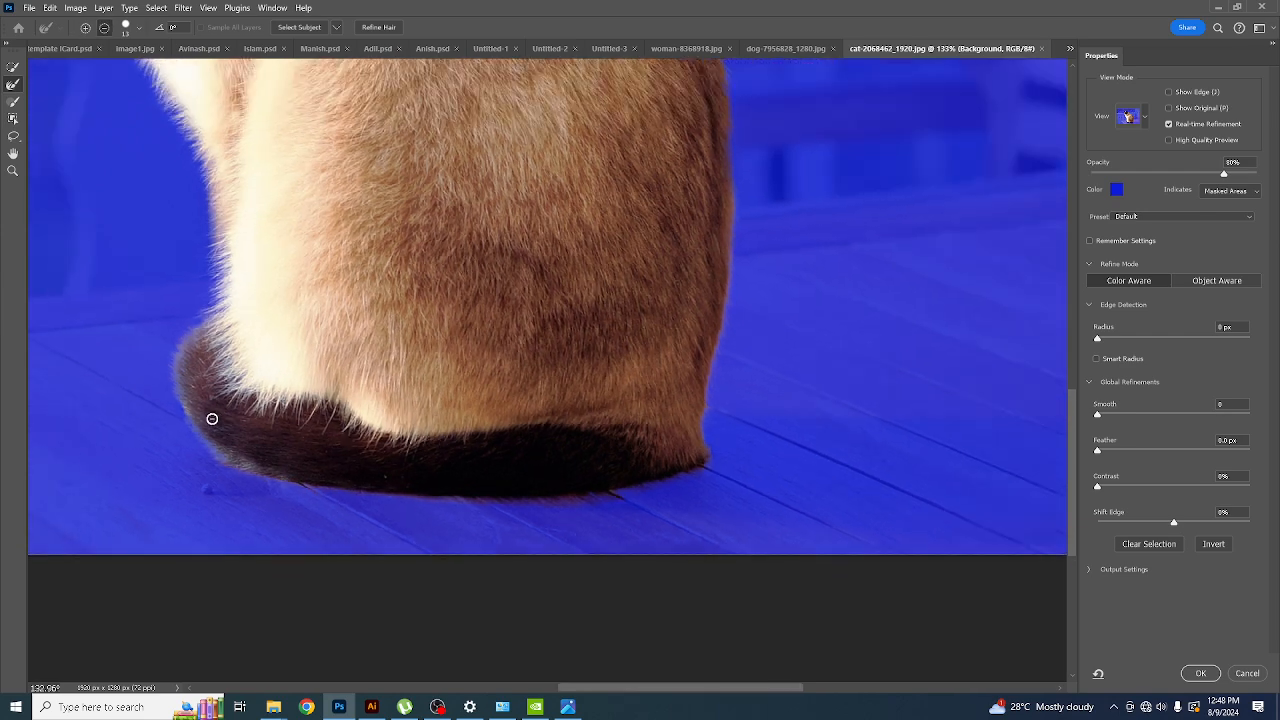
scroll(567, 455, "down", 4)
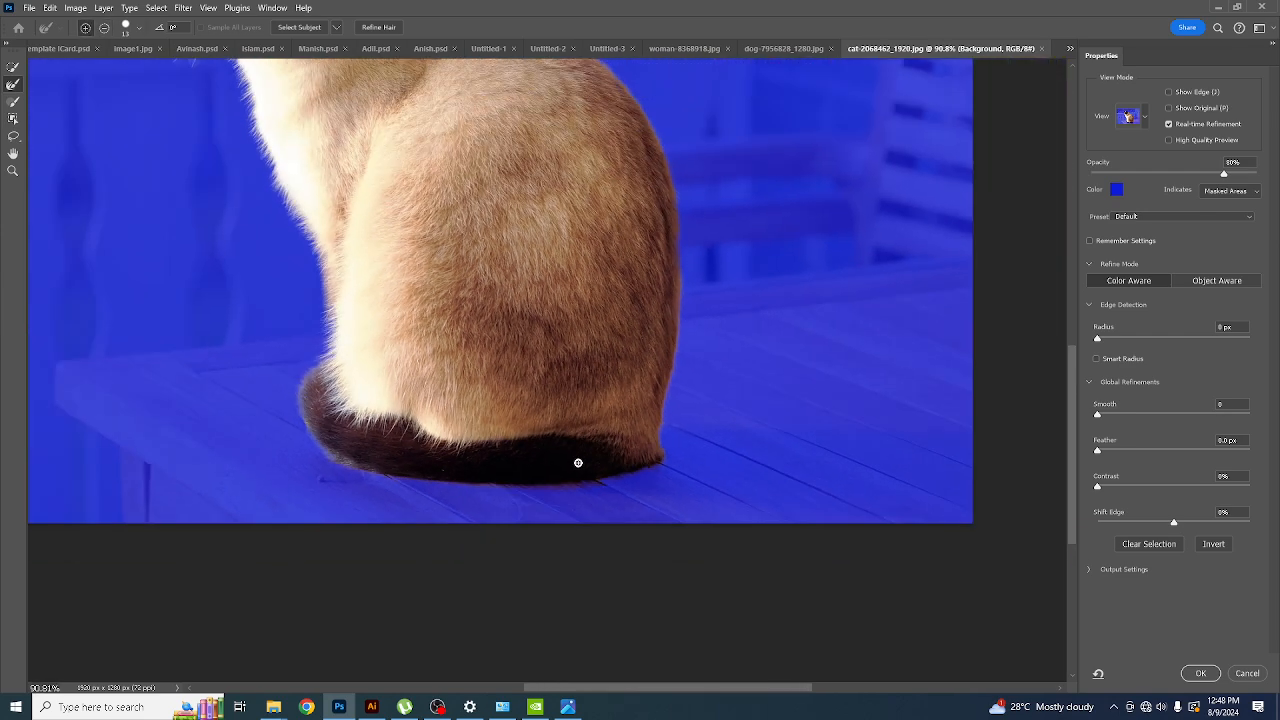
- Show the cat selection in the On Black view mode to inspect the tail edge
key("f")
scroll(673, 506, "up", 1)
scroll(705, 434, "down", 3)
scroll(688, 444, "up", 3)
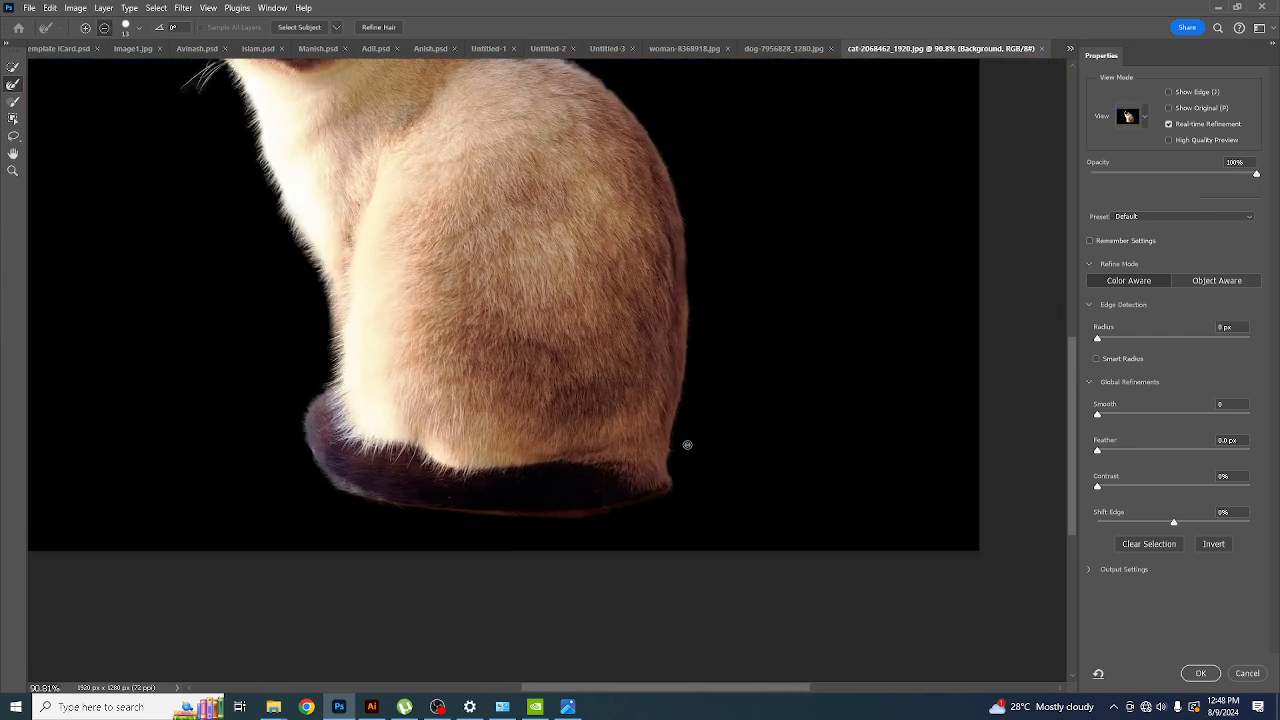
- Try to add the edge beneath the tail near the rump to the selection with the Quick Selection tool
left_click(14, 66)
scroll(618, 508, "up", 6)
left_click_drag(728, 498, 667, 508)
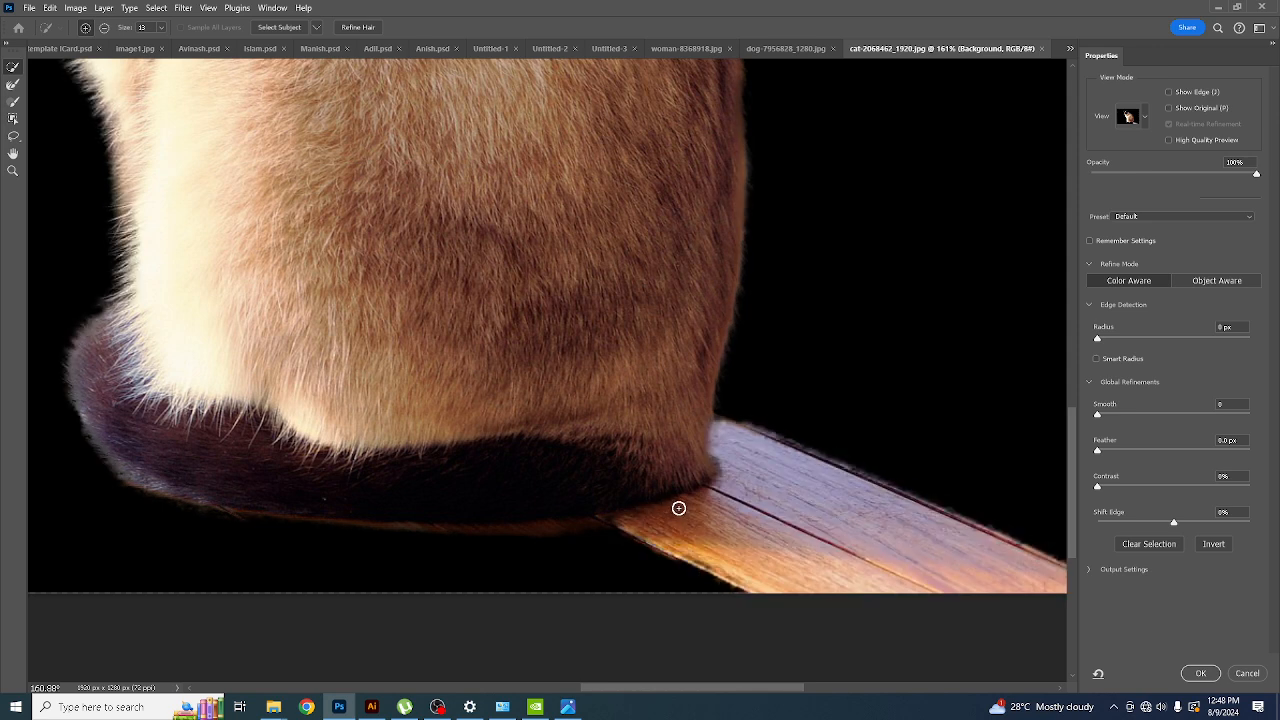
key("ctrl+z")
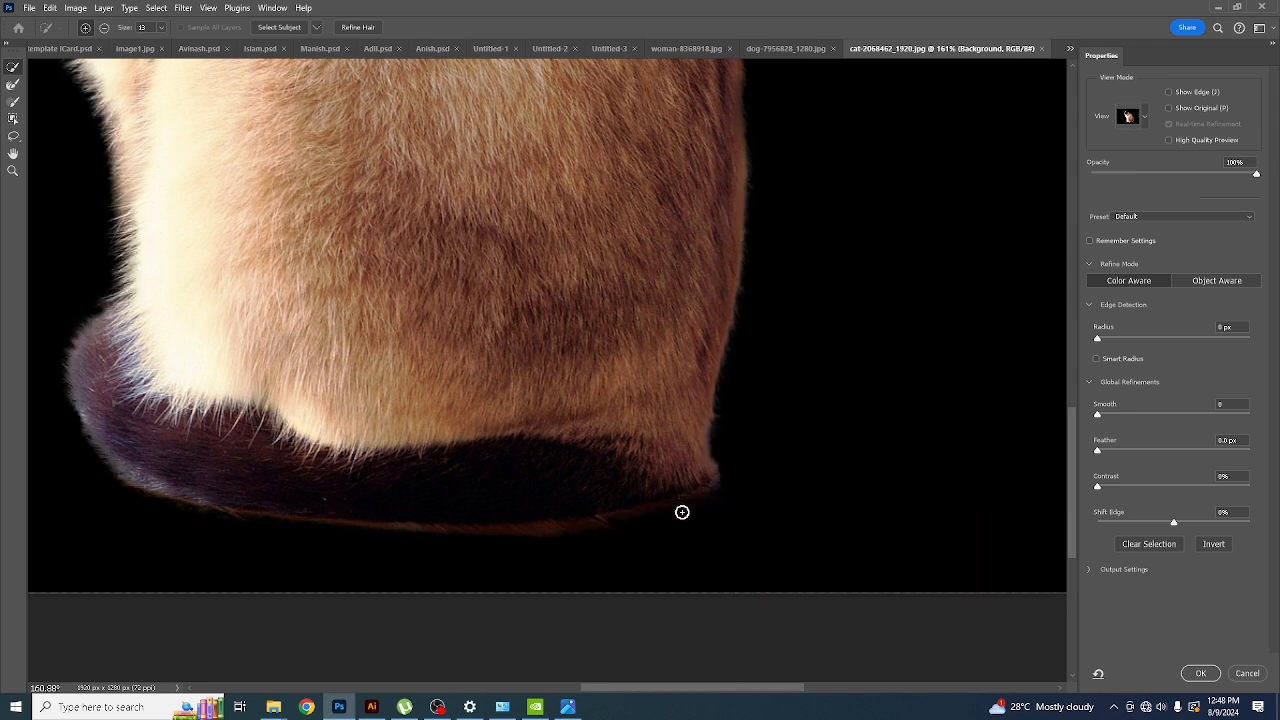
- Subtract the leftover table fringe beneath the cat's tail from the selection
key("alt")
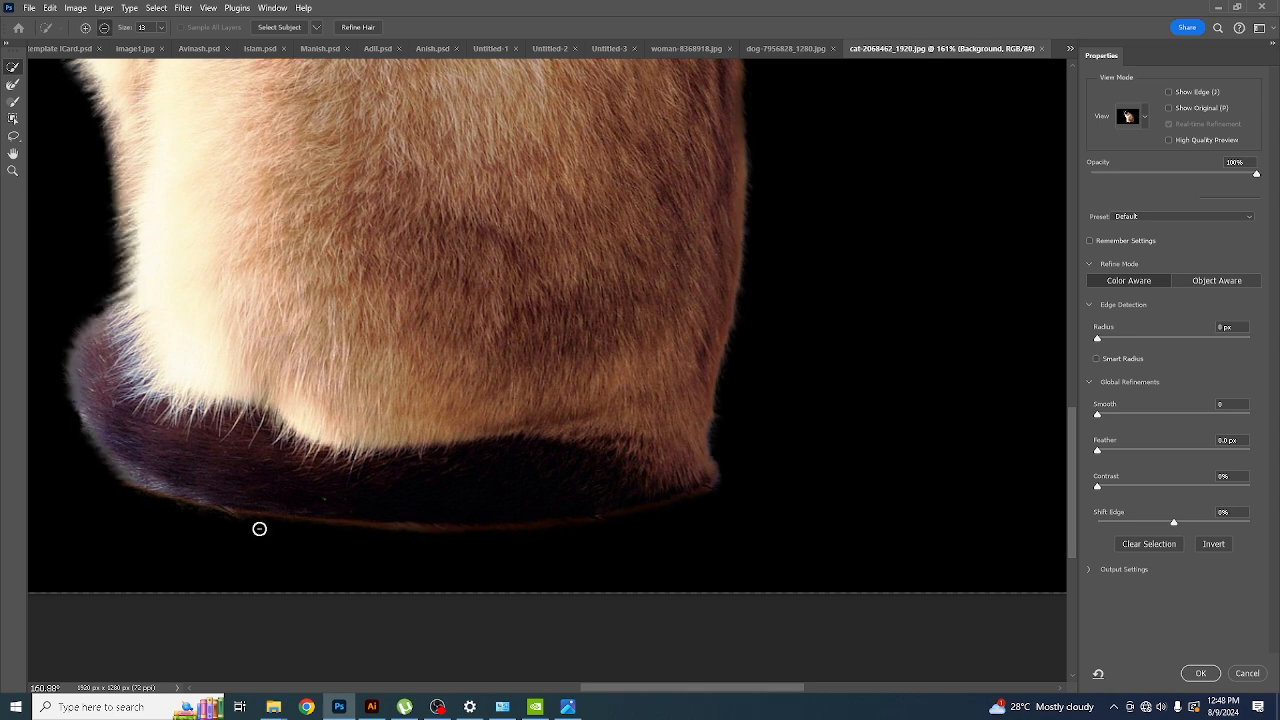
scroll(138, 503, "down", 6)
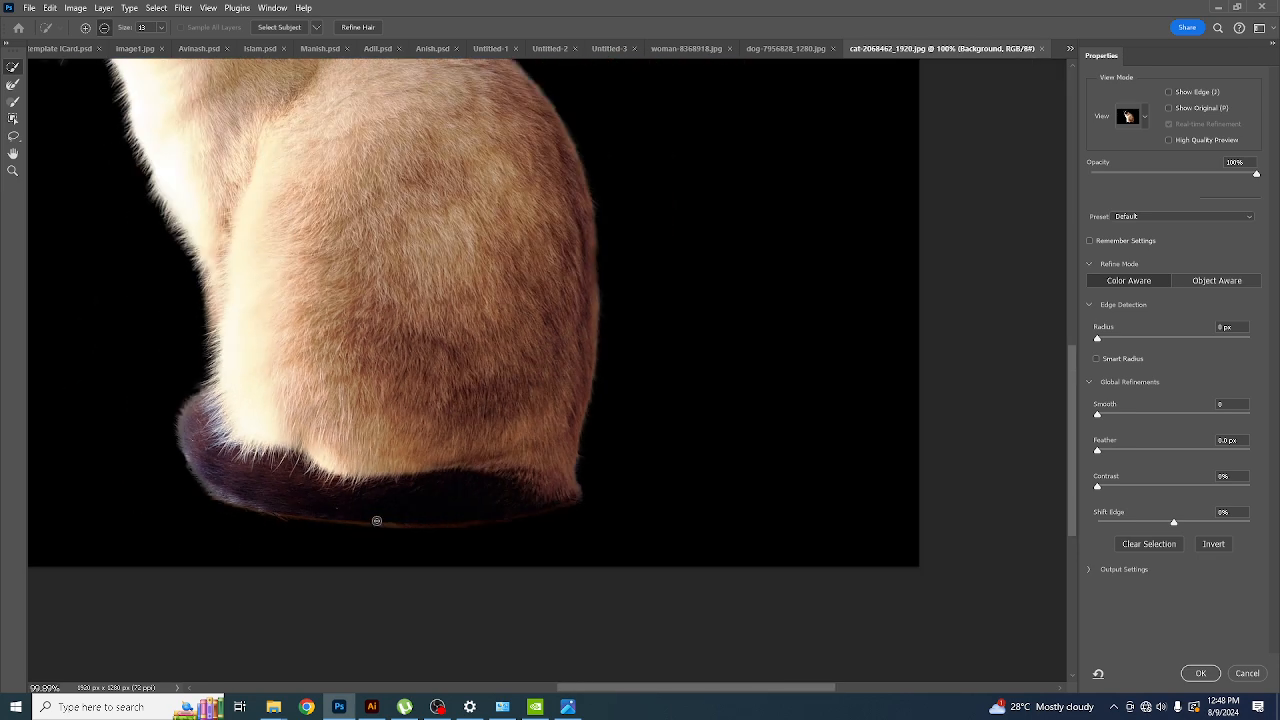
scroll(334, 151, "up", 3)
scroll(482, 230, "up", 3)
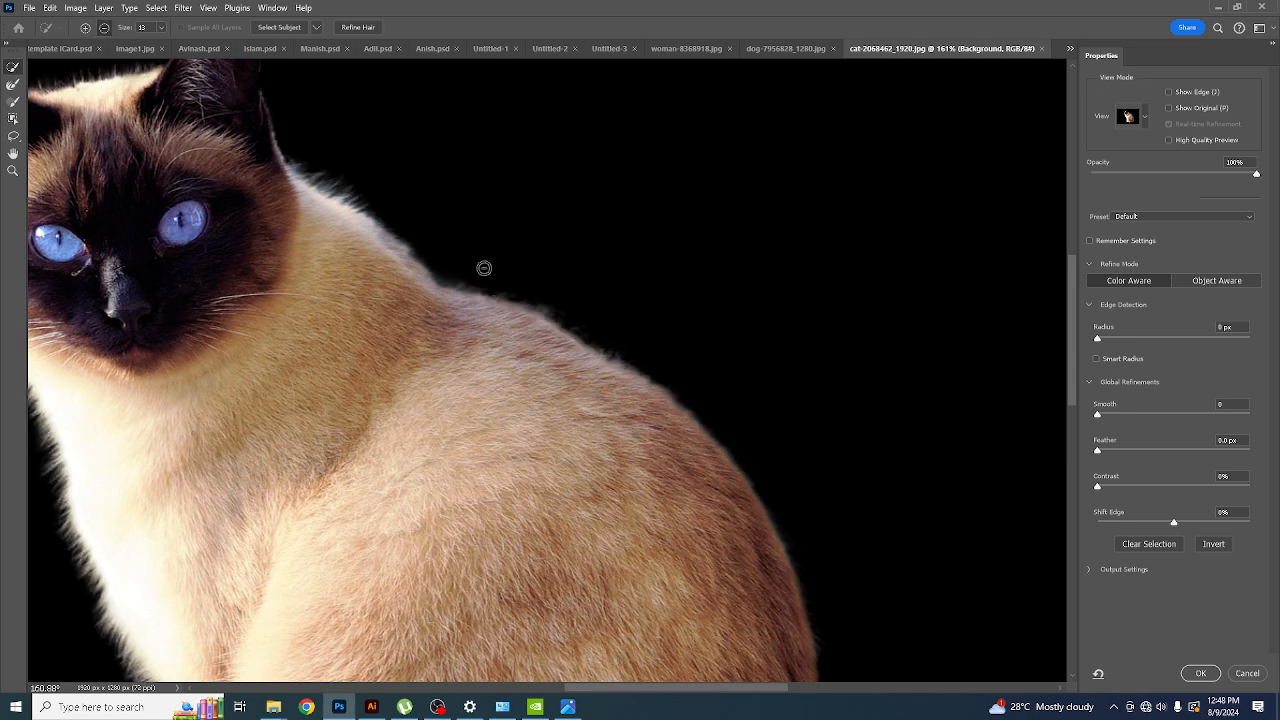
- Inspect the cat cut-out in the On White and Black & White view modes
scroll(484, 268, "down", 2)
key("t")
scroll(600, 349, "down", 4)
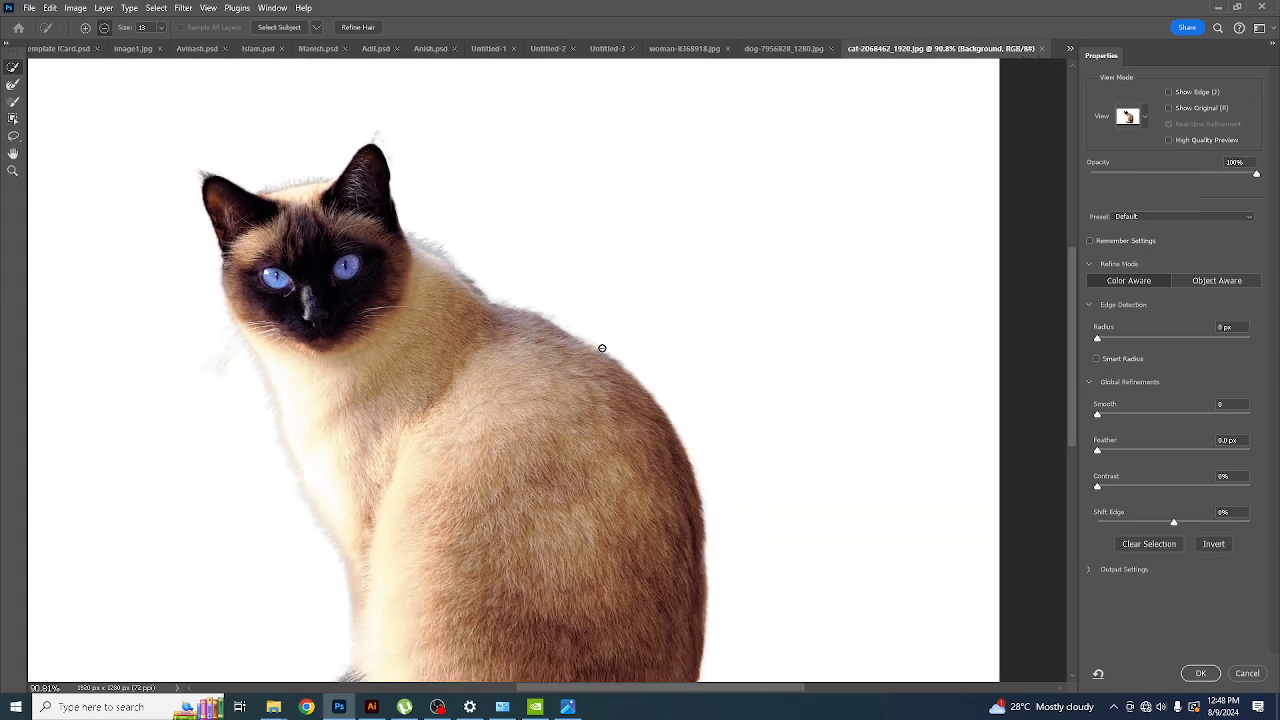
key("k")
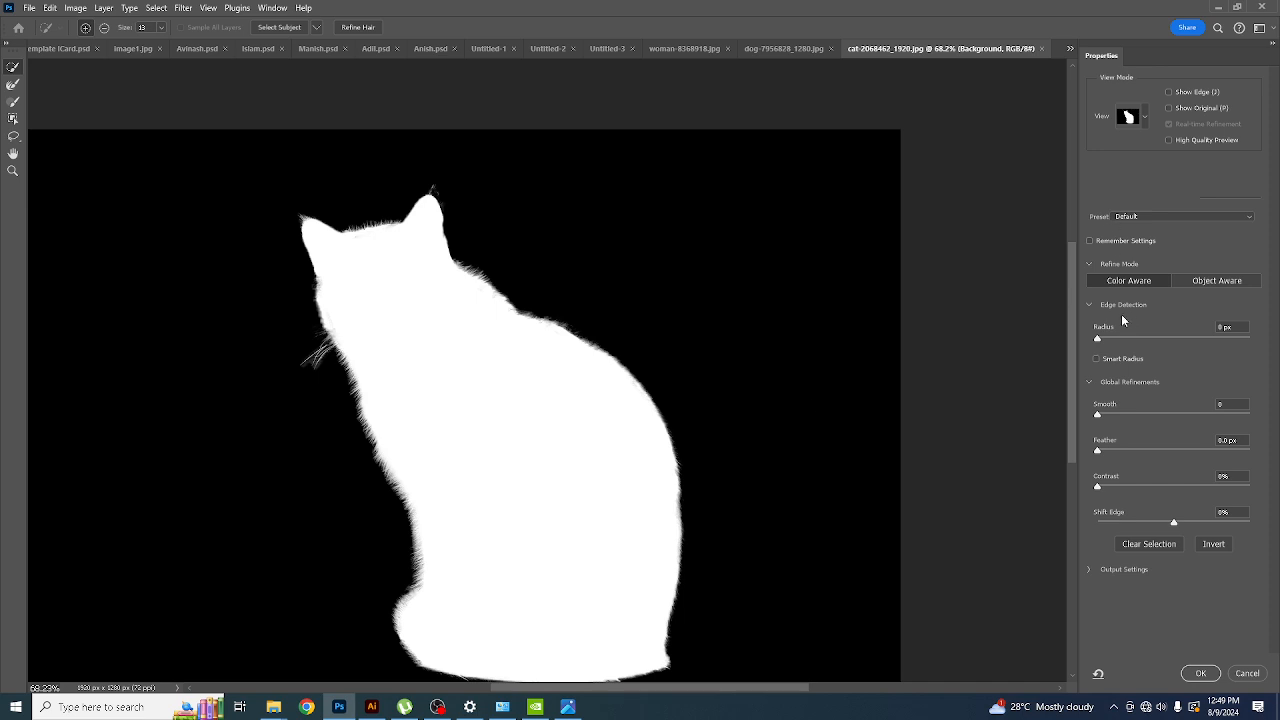
- Cycle through the view modes to compare the cut-out, finishing on Black & White to examine the mask edges
key("y")
key("f")
key("f")
key("f")
key("f")
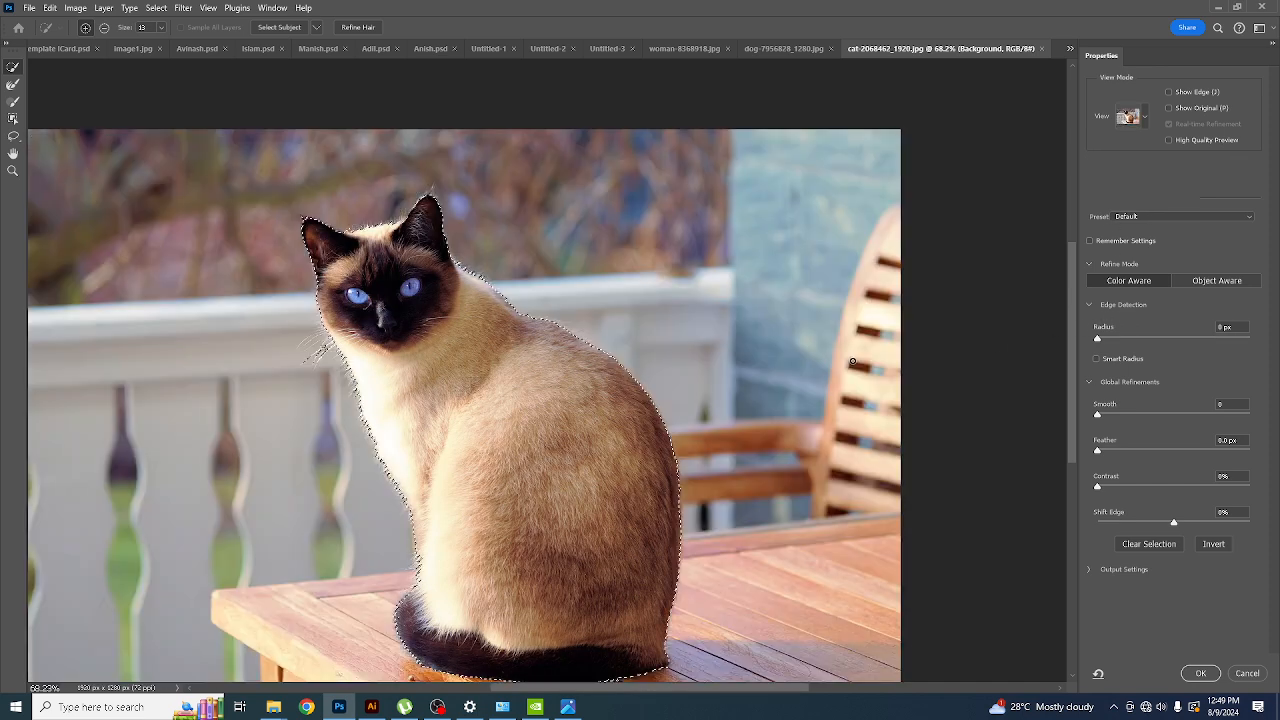
key("f")
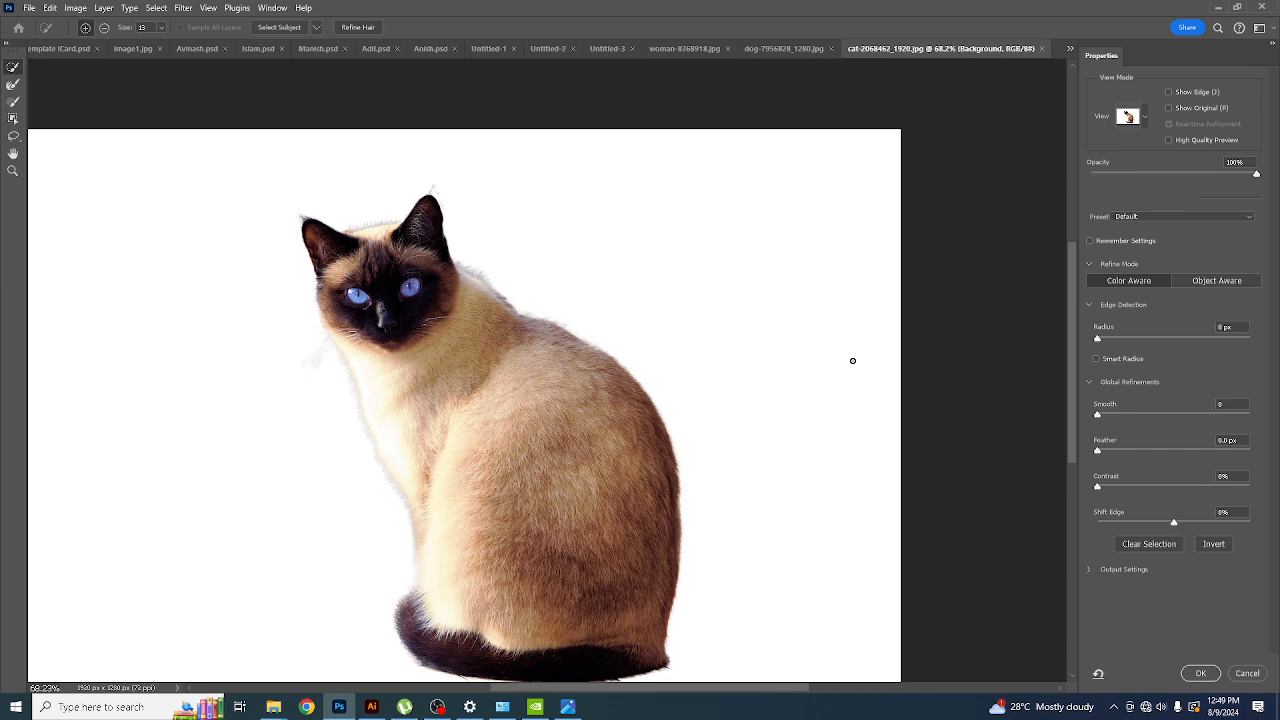
key("f")
key("f")
key("f")
key("f")
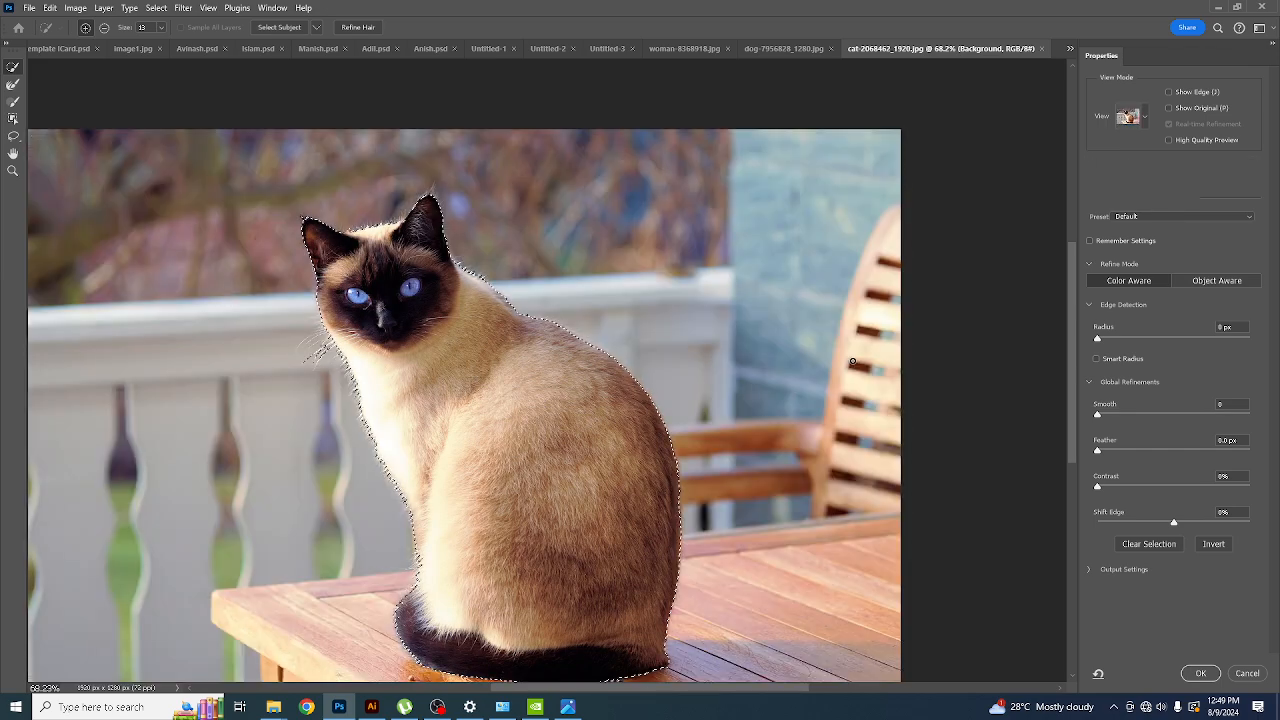
key("f")
key("f")
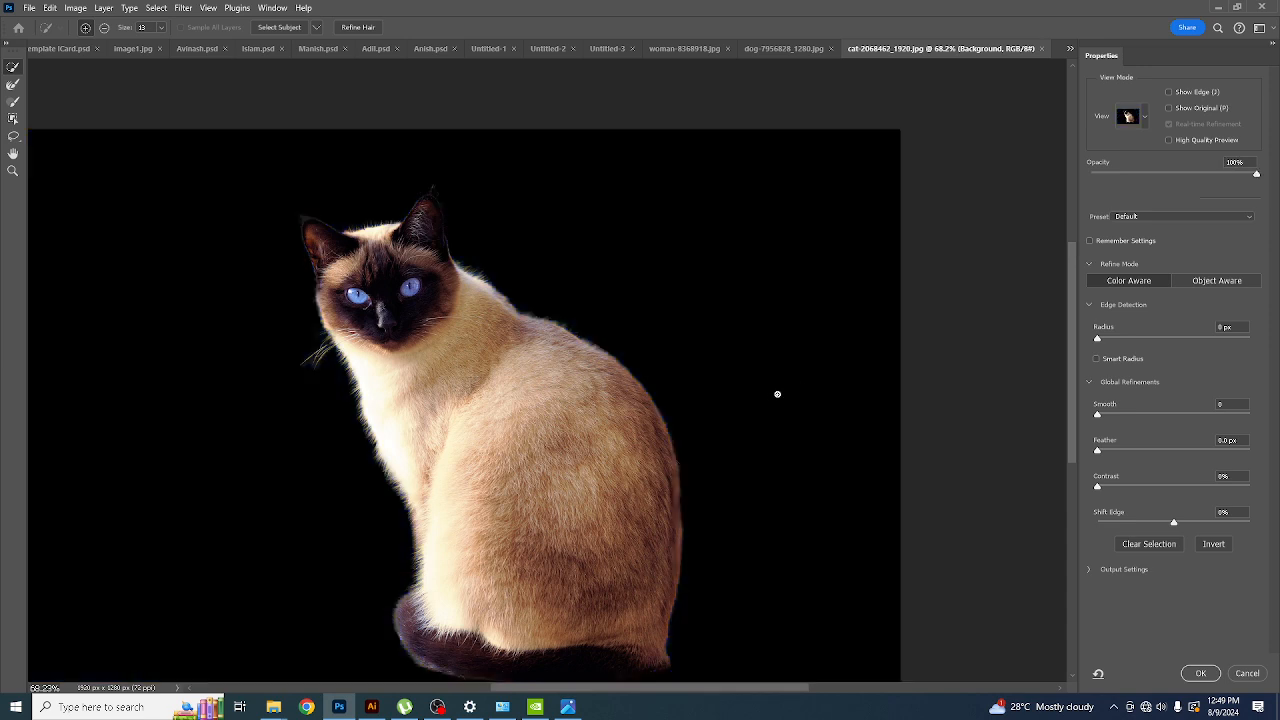
key("f")
key("f")
scroll(566, 400, "up", 1, "alt")
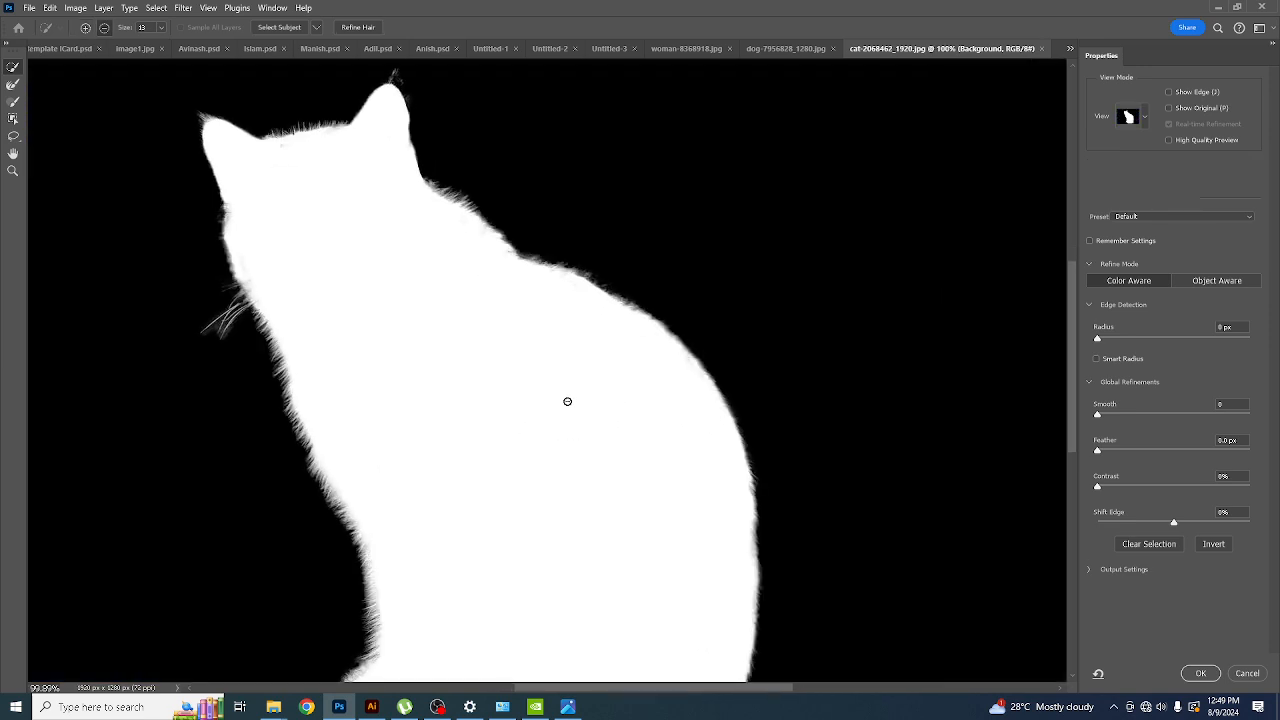
scroll(690, 364, "down", 3)
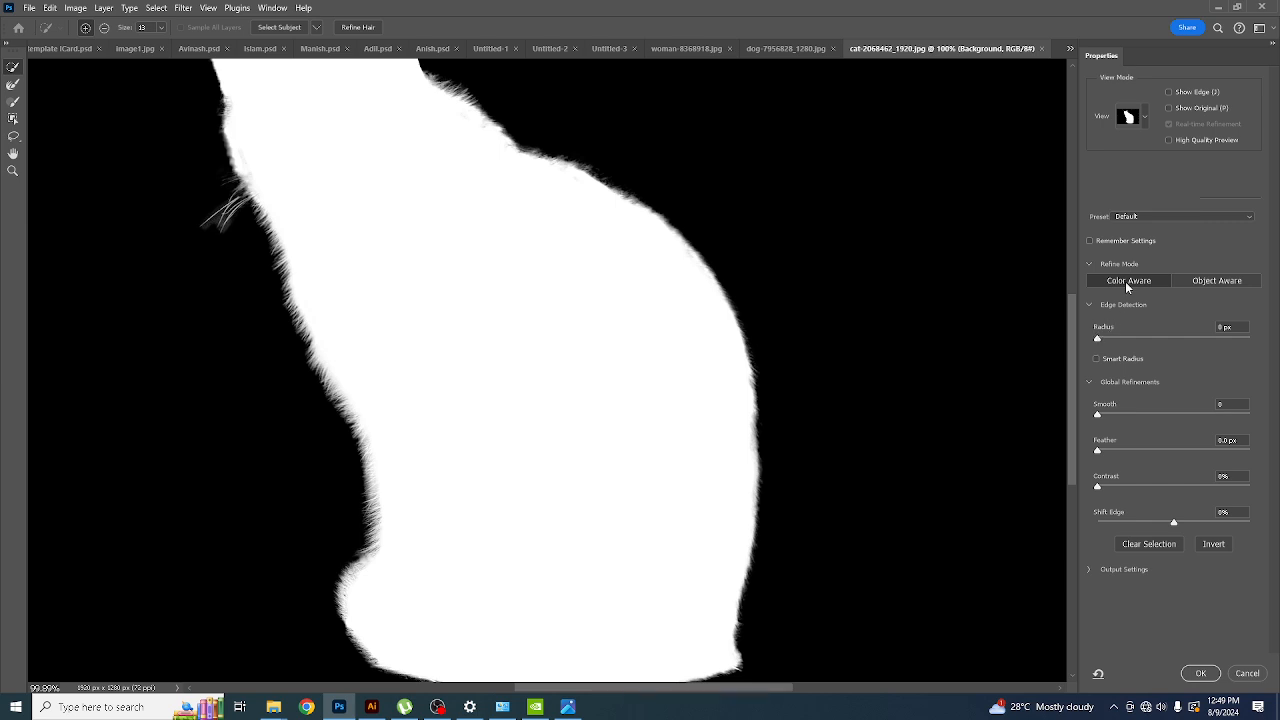
- Try to switch the refine mode to Object Aware and accept the edge change
left_click(1208, 280)
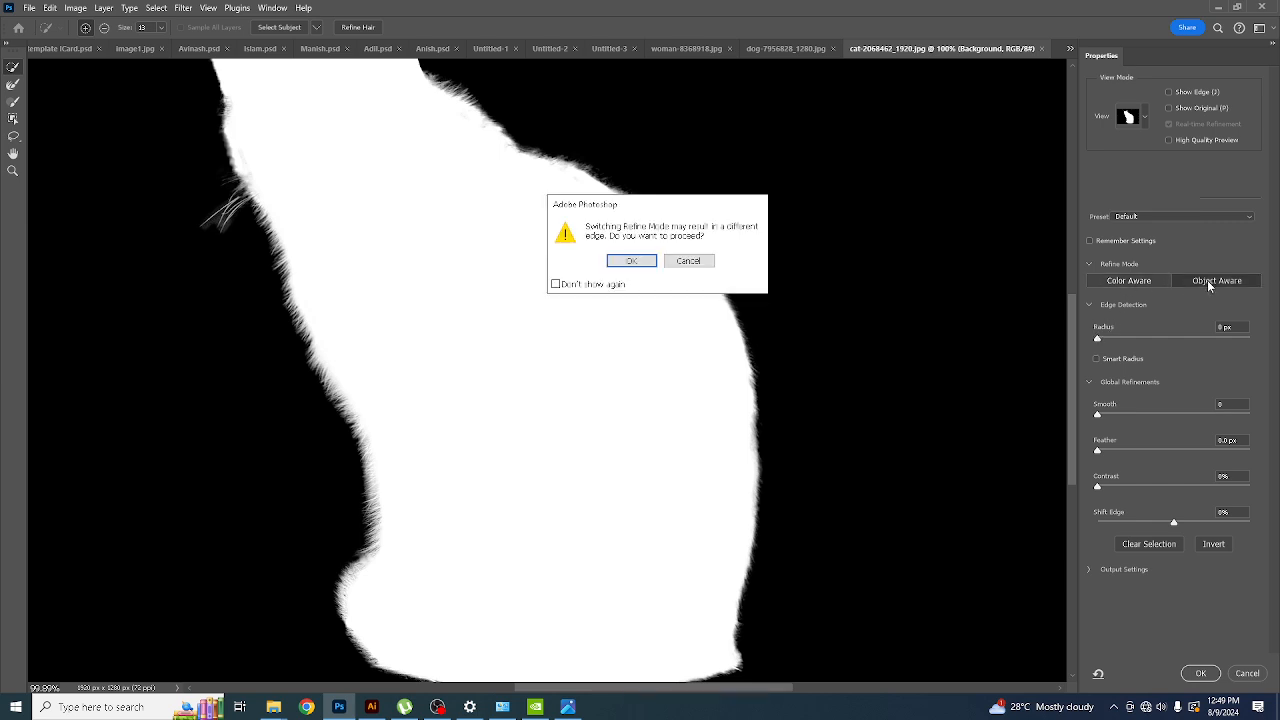
left_click(620, 259)
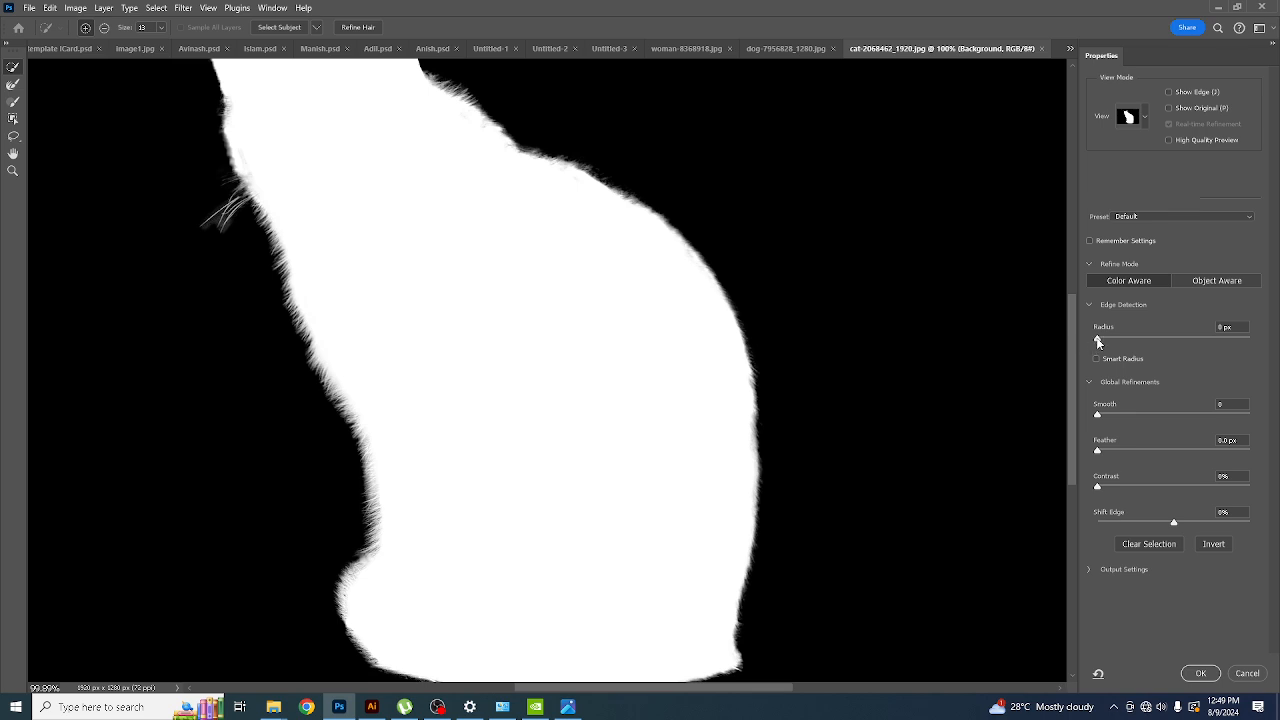
- Set the edge detection radius to 2 px and the global Smooth refinement to 3
left_click_drag(1097, 342, 1113, 338)
mouse_move(1098, 416)
left_mouse_down()
mouse_move(1124, 413)
mouse_move(1103, 409)
left_mouse_up()
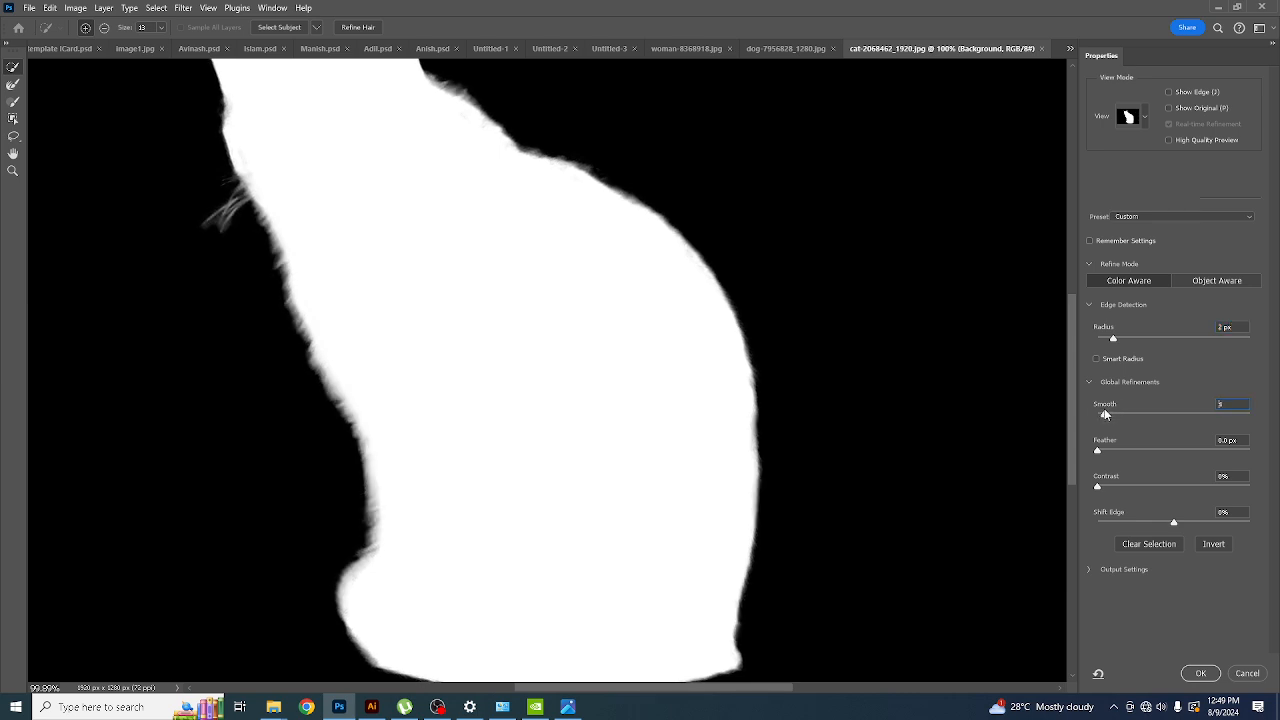
- Cycle through the view modes to compare the cat cut-out, finishing on the On Black view
key("y")
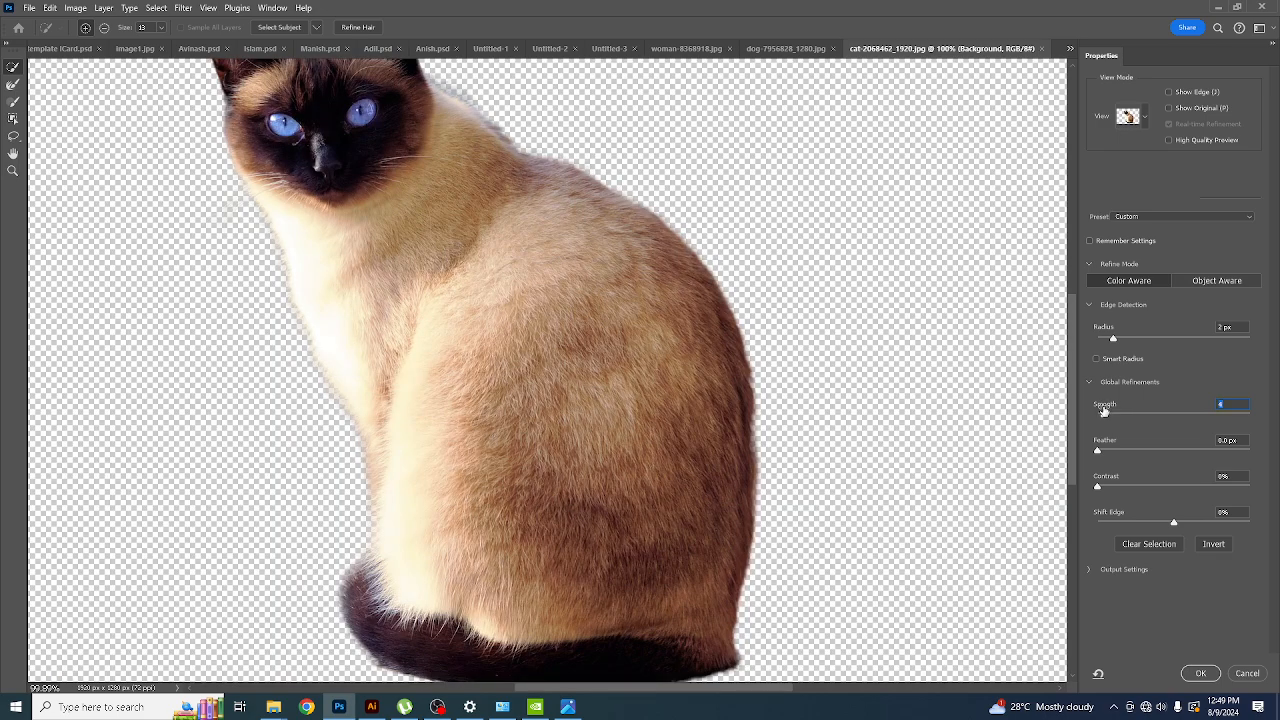
key("f")
key("f")
key("f")
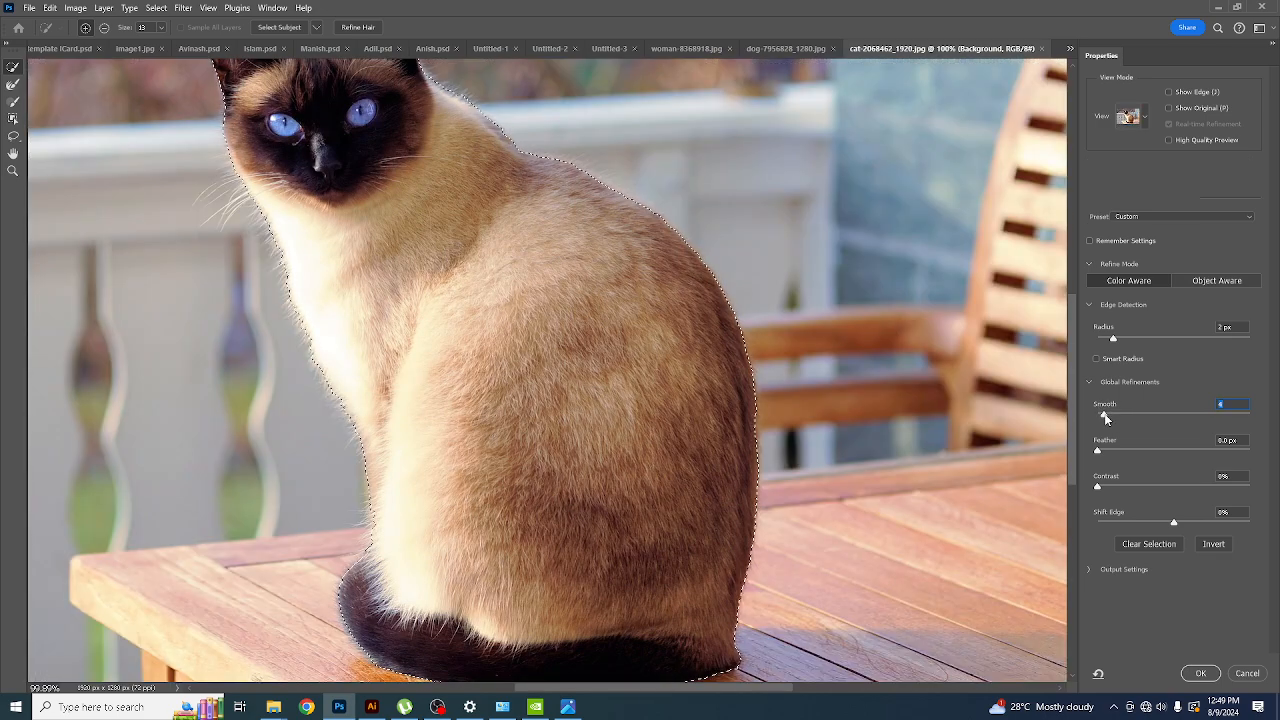
key("f")
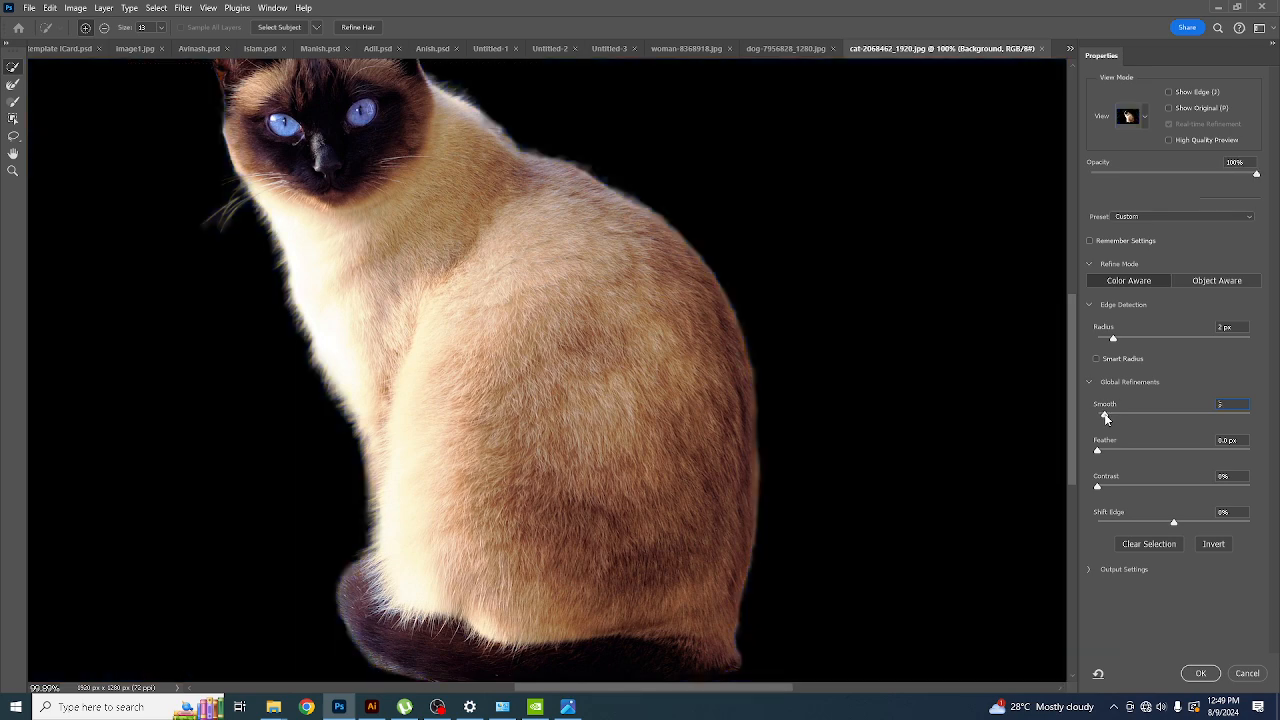
- Set the global refinements to Smooth 0, Feather 1.1 px and Contrast 2%
left_click_drag(1111, 419, 1098, 418)
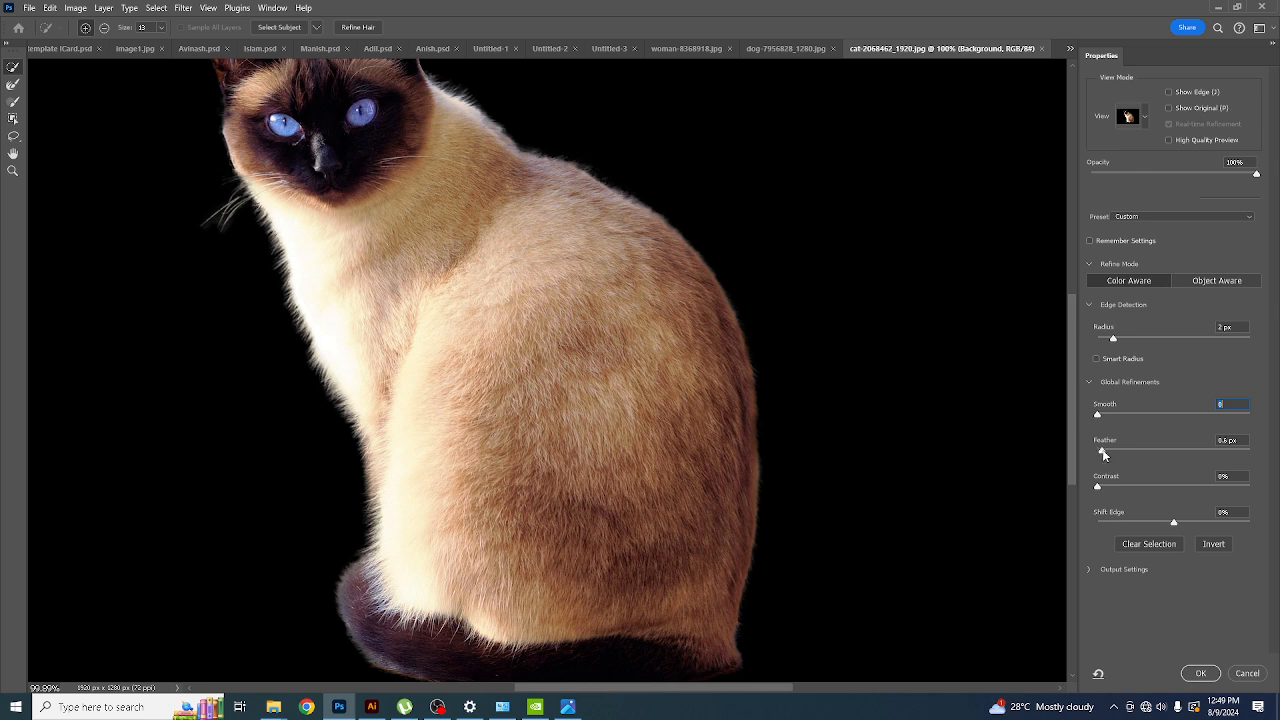
mouse_move(1099, 452)
left_mouse_down()
mouse_move(1186, 452)
mouse_move(1107, 452)
left_mouse_up()
mouse_move(1098, 487)
left_mouse_down()
mouse_move(1162, 487)
mouse_move(1101, 484)
left_mouse_up()
- Compare the refined cat edges across all view modes, finishing on the On White view
key("f")
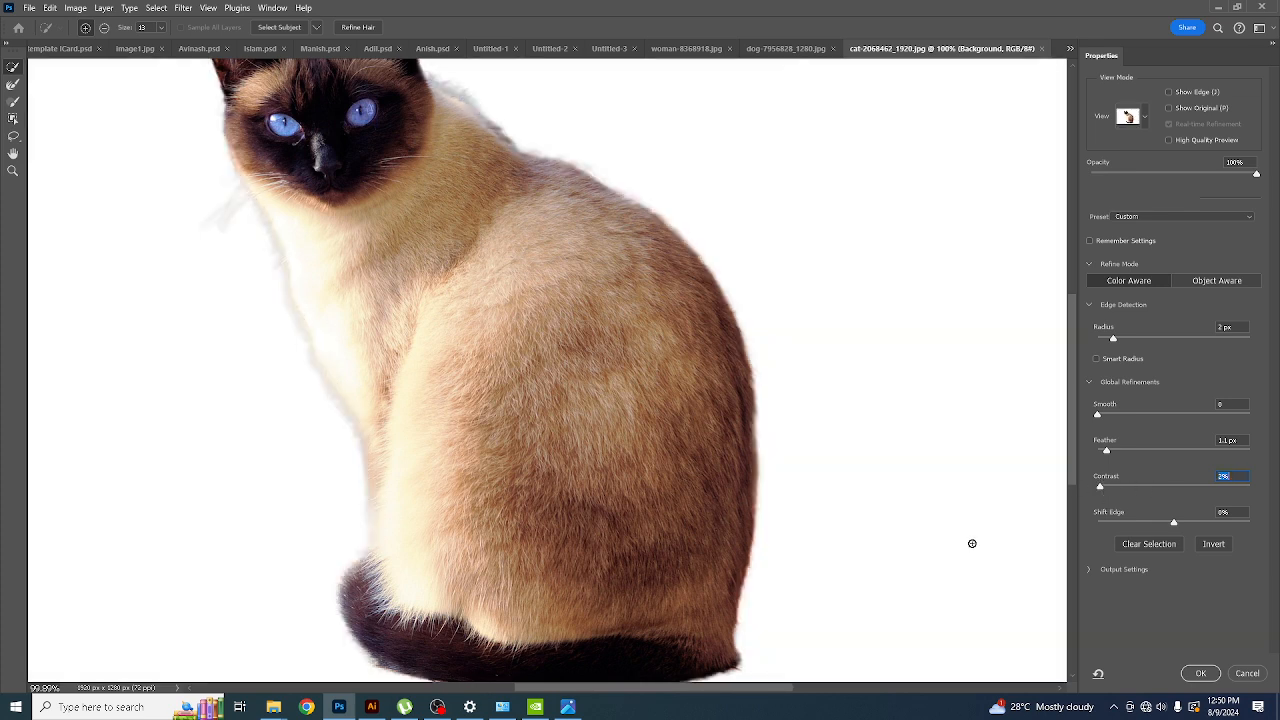
key("f")
key("f")
key("f")
key("f")
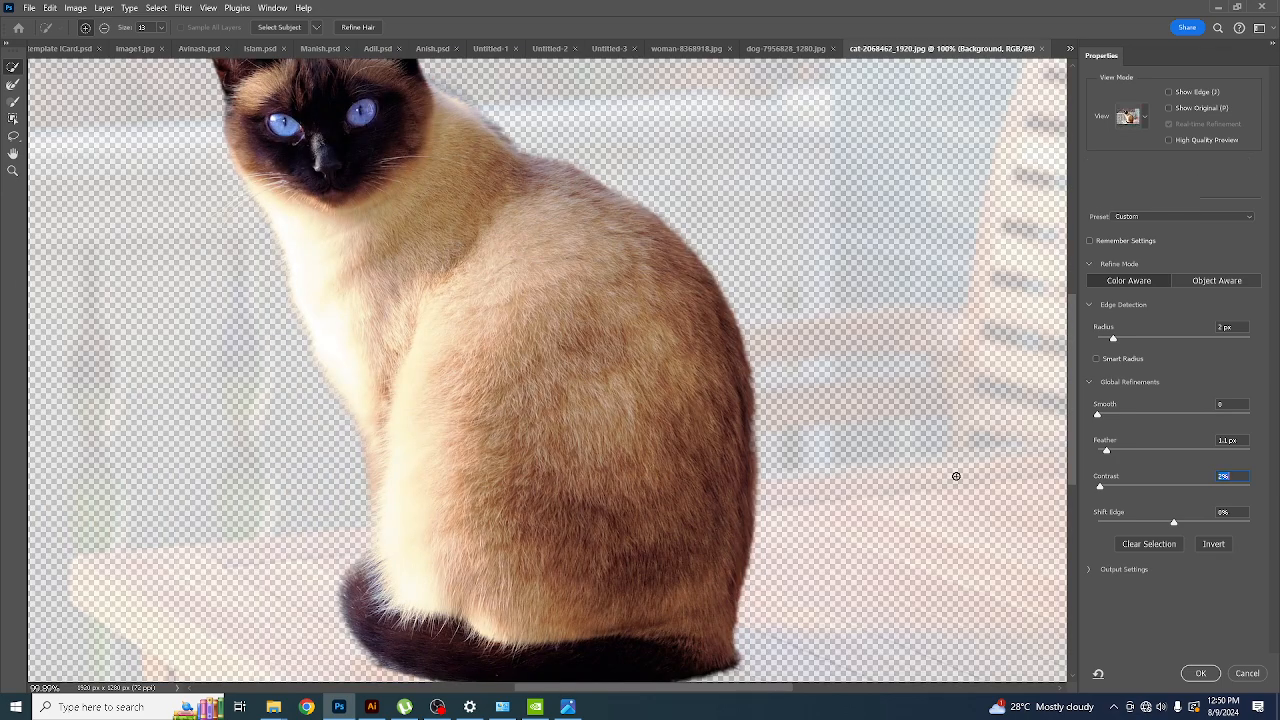
key("f")
key("f")
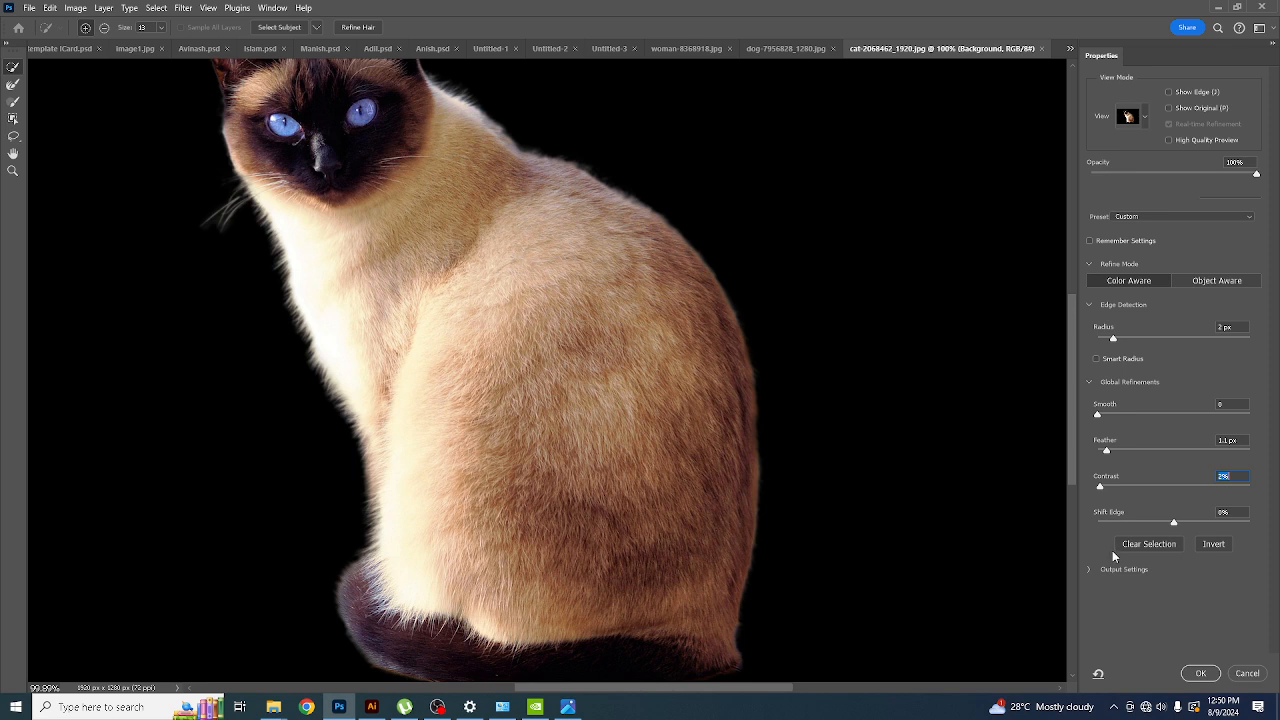
key("f")
- Reveal the output settings, keep Selection as the output and accept the Select and Mask refinements
left_click(1090, 570)
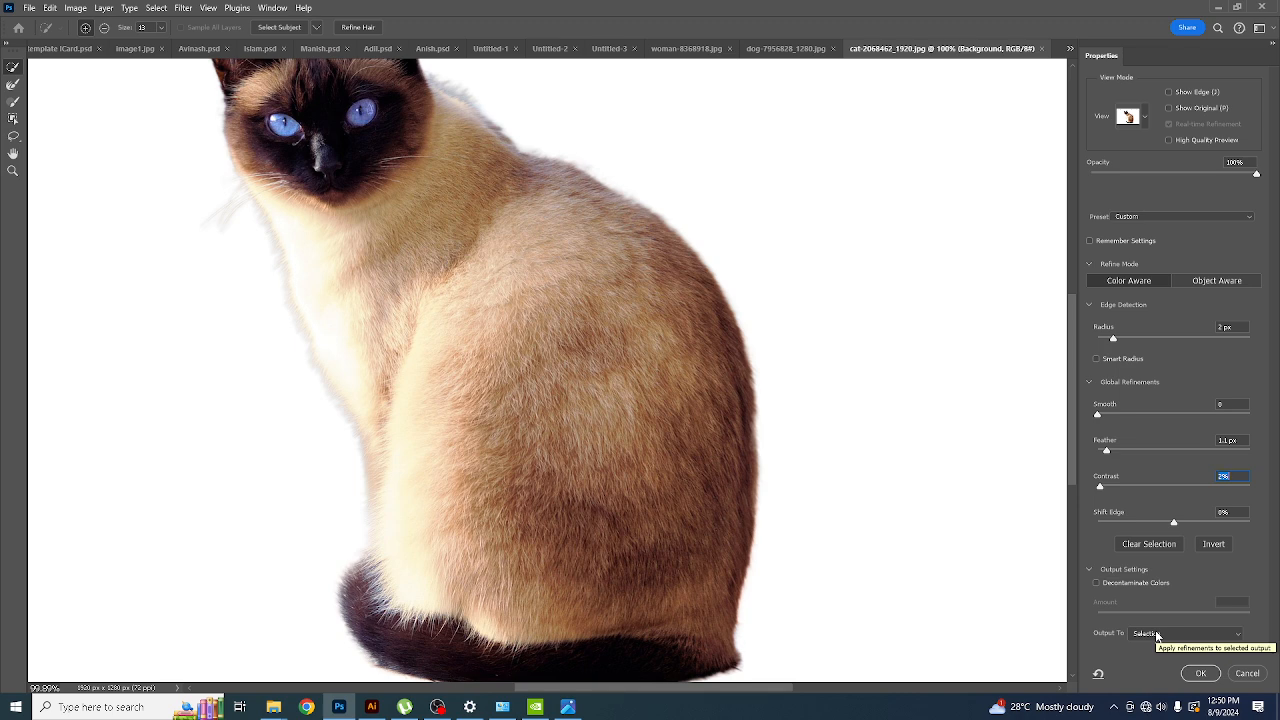
left_click(1191, 666)
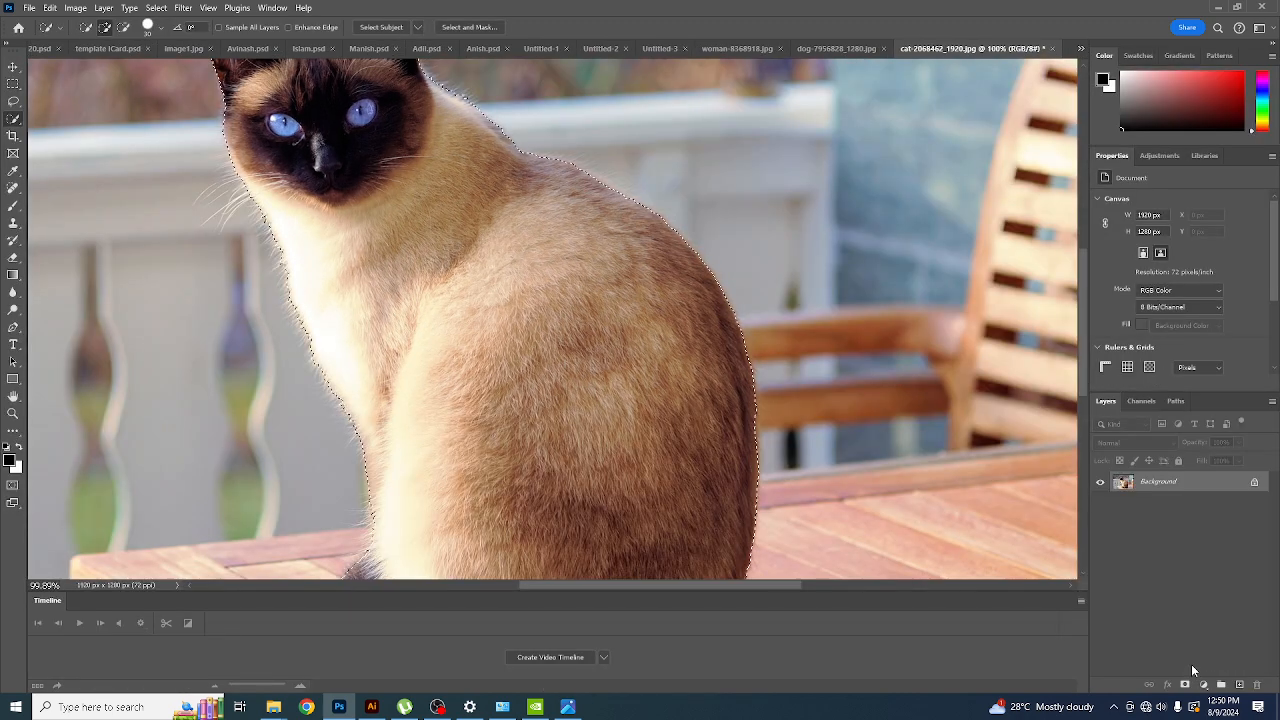
scroll(690, 345, "down", 5)
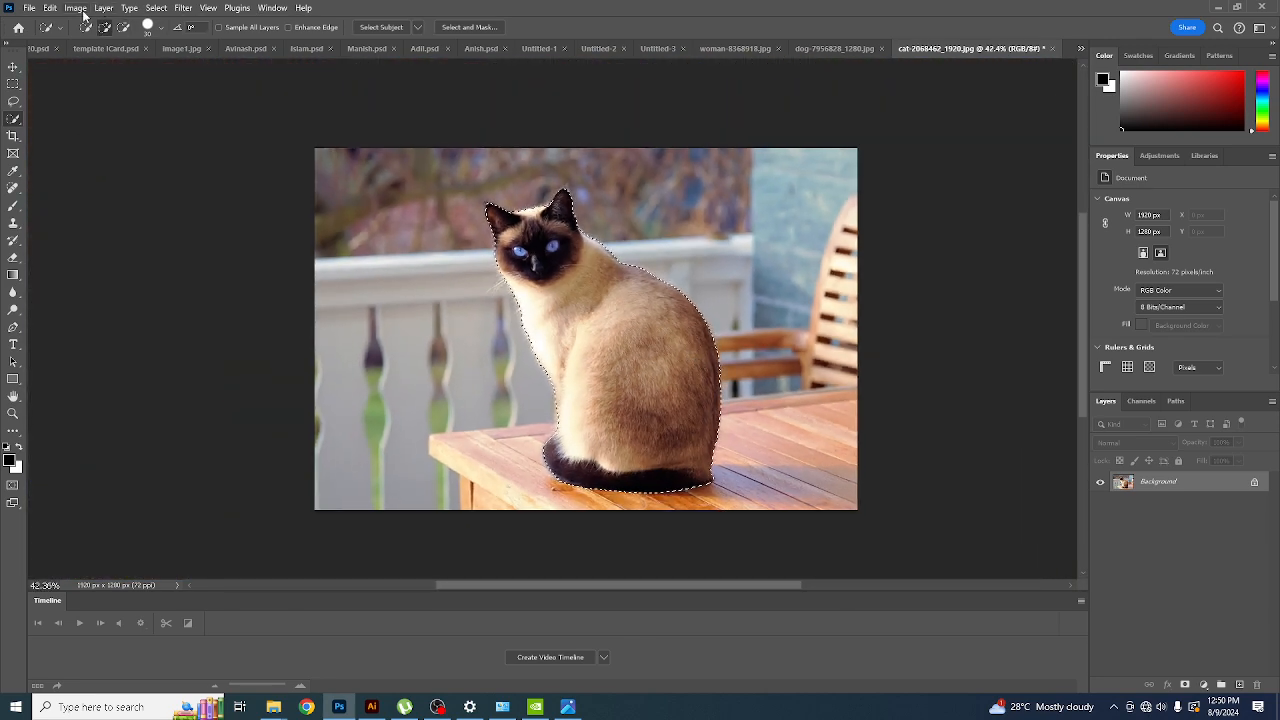
- Open the etretat-4538160_1920 image from the Downloads folder and paste the cut-out cat into it
left_click(29, 8)
left_click(40, 31)
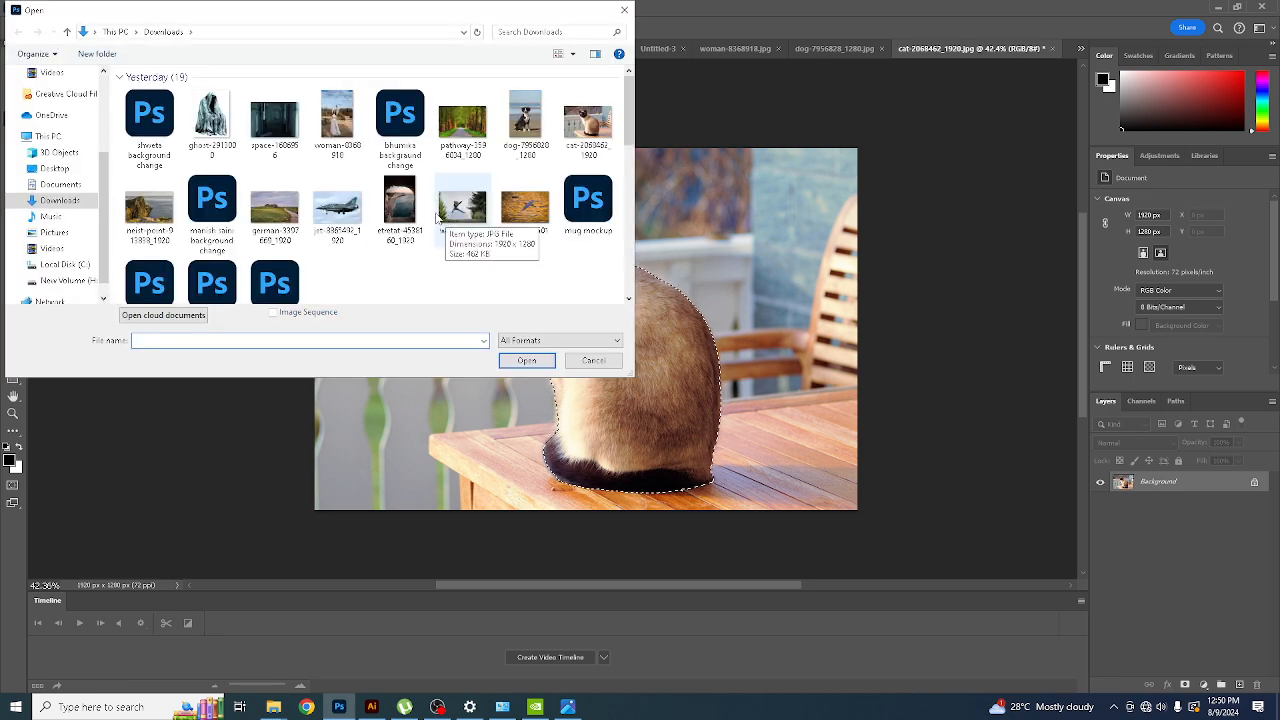
double_click(398, 210)
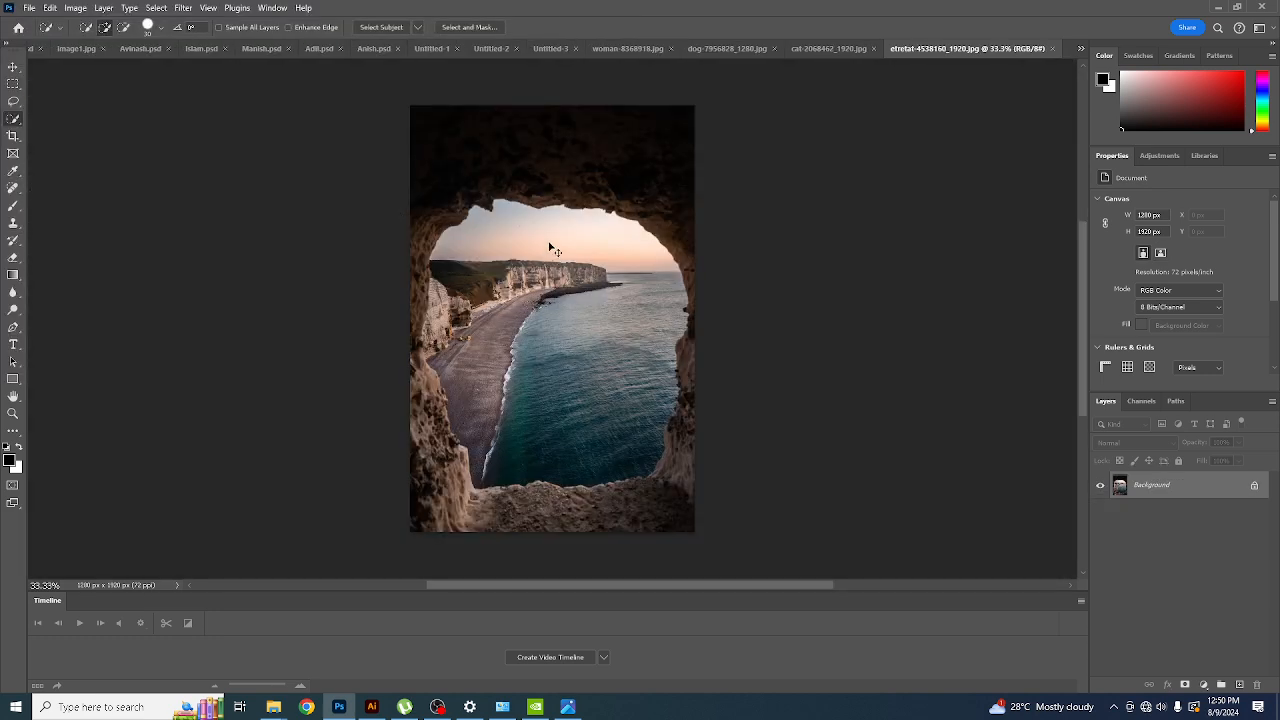
key("ctrl+v")
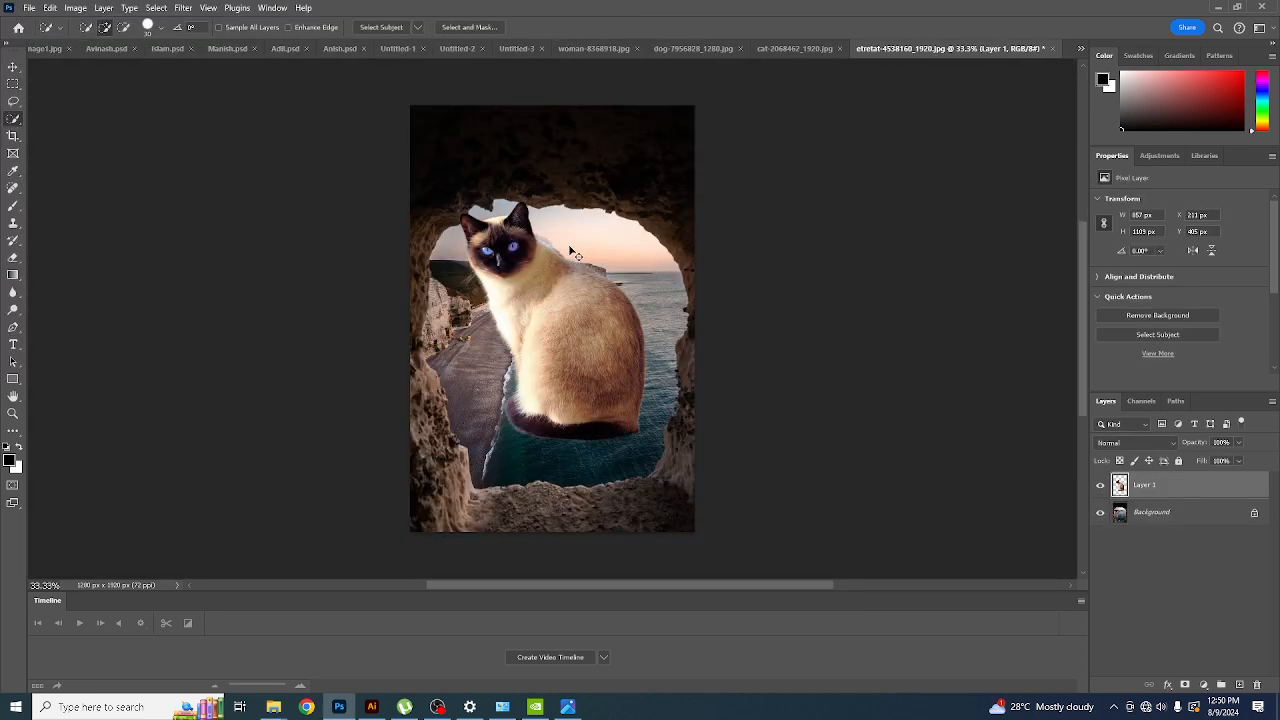
- Scale the pasted cat down to about 606 px wide and place it on the rocky ledge below the cave opening
key("ctrl+t")
left_click_drag(569, 242, 559, 362)
left_click_drag(647, 279, 591, 352)
left_click_drag(544, 436, 584, 437)
key("Return")
key("w")
- Examine the cat's fur edges up close against the new sea and rock background
scroll(577, 497, "up", 5)
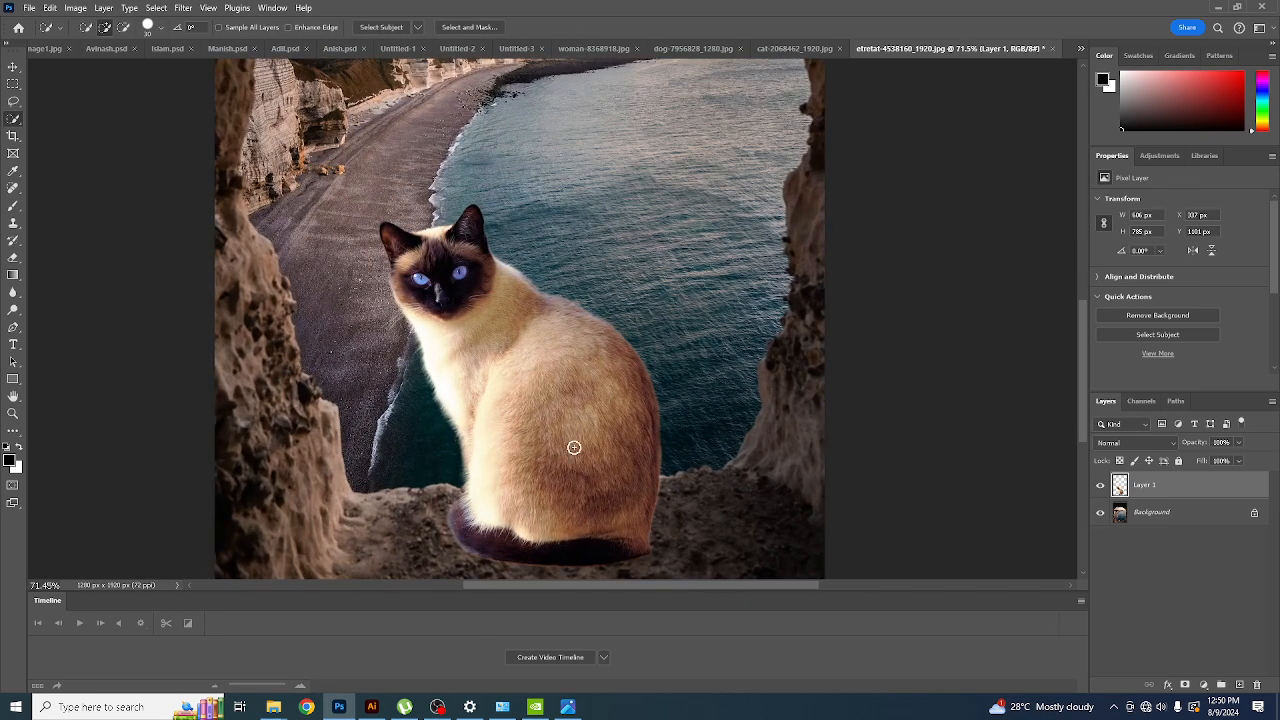
scroll(557, 371, "down", 1)
scroll(514, 280, "up", 3)
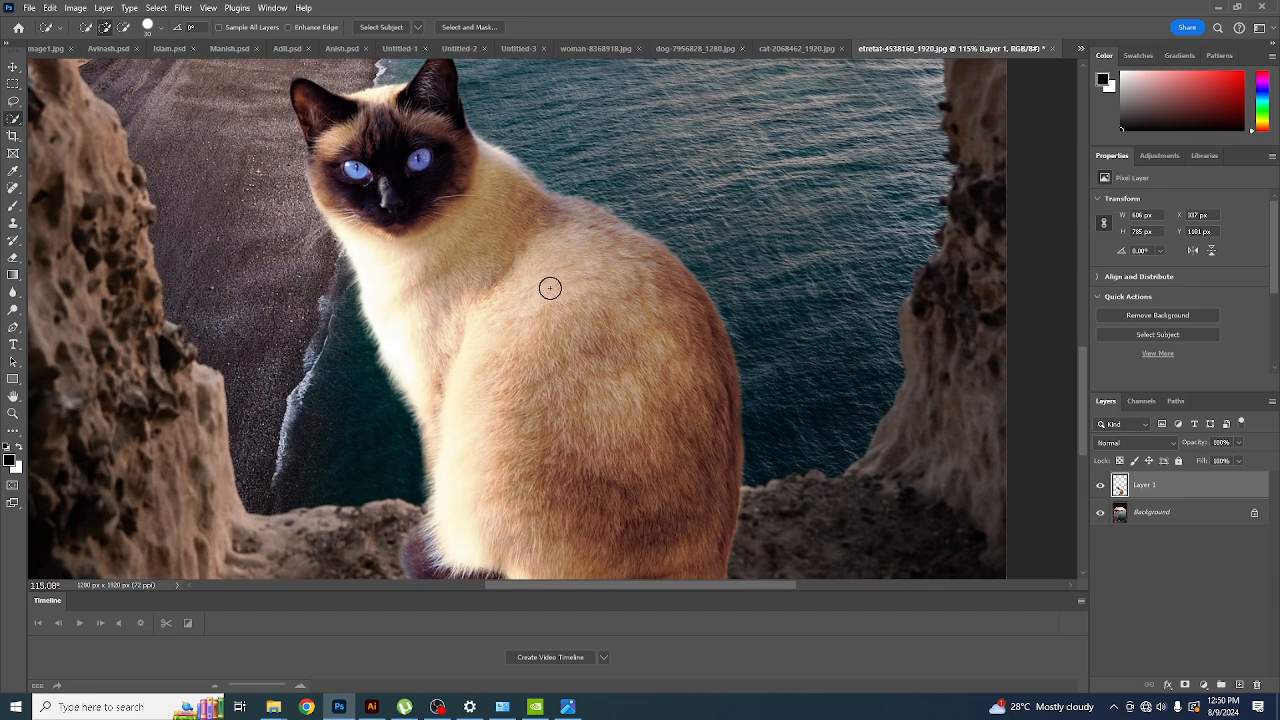
scroll(550, 282, "down", 1)
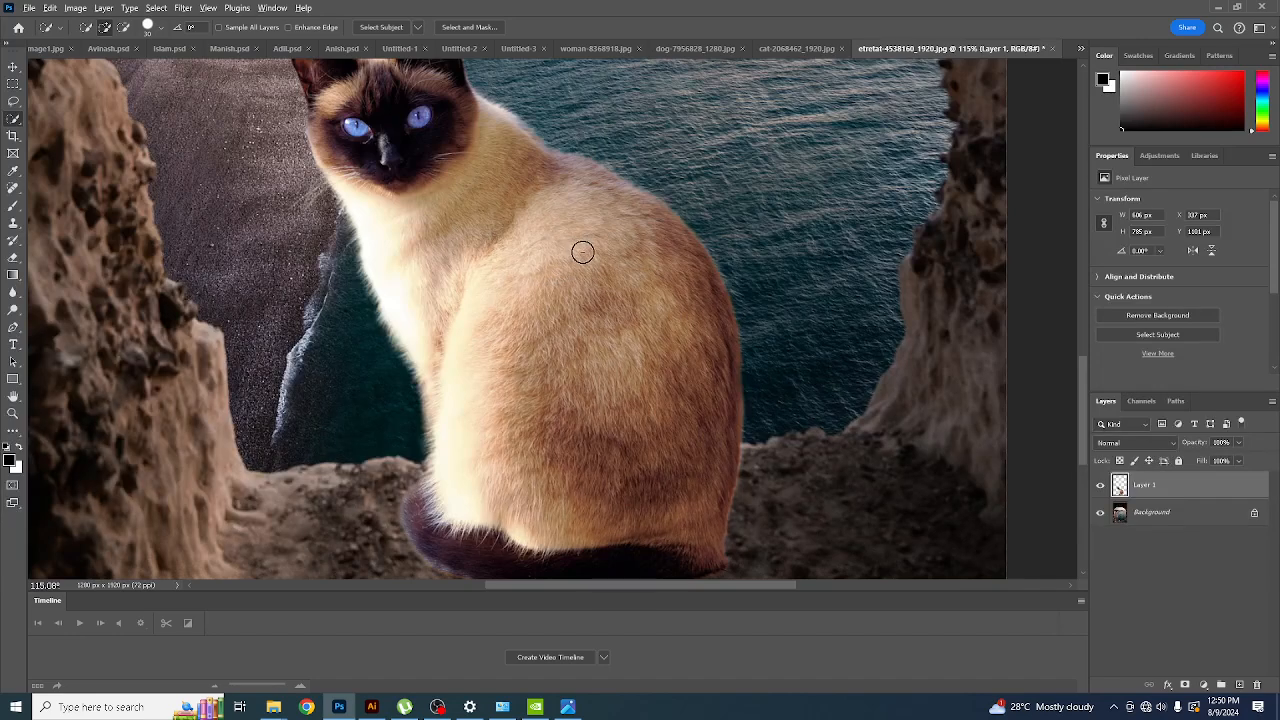
scroll(584, 254, "down", 4)
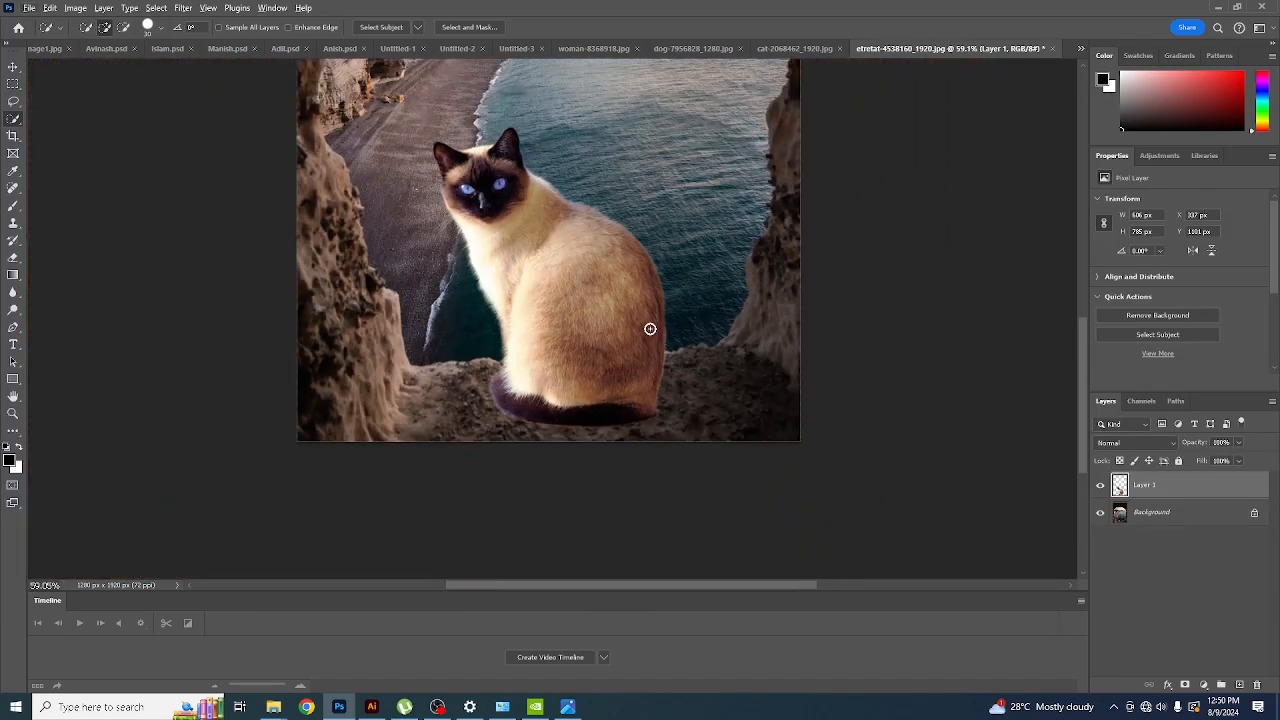
key("ctrl+z")
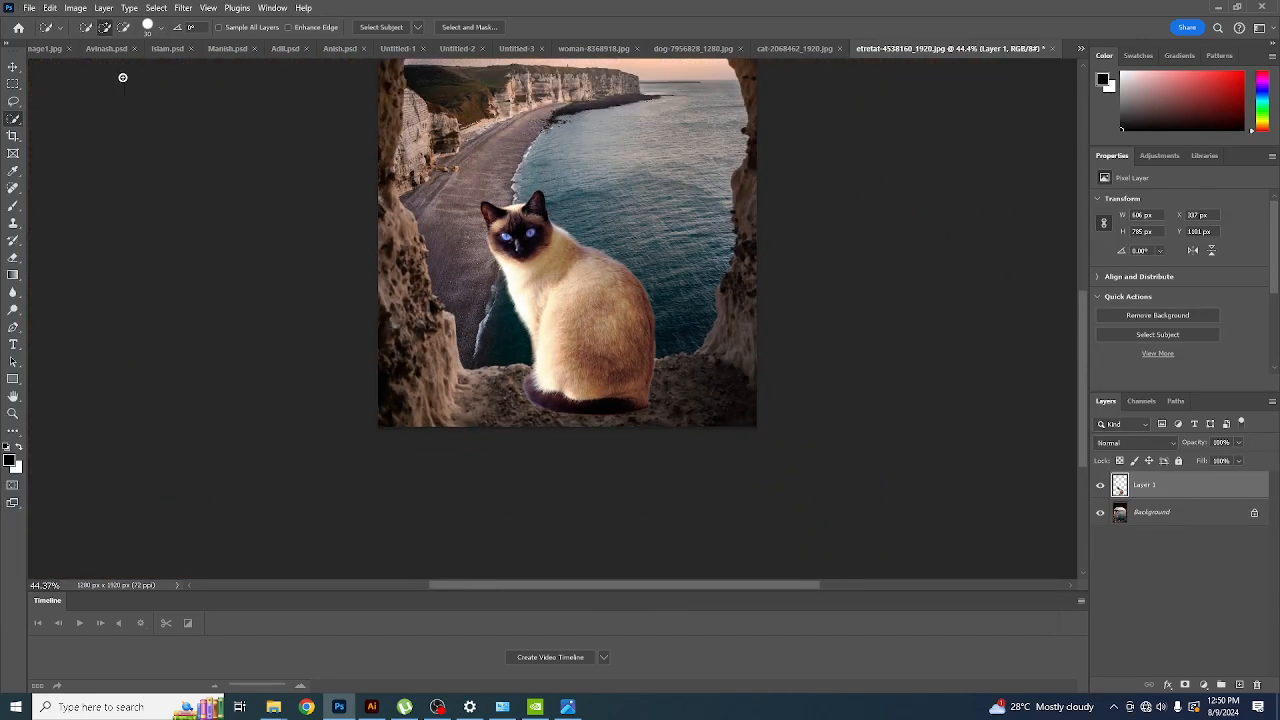
- Start a Match Color adjustment on the cat layer with etretat-4538160_1920.jpg as the source
left_click(79, 8)
mouse_move(100, 43)
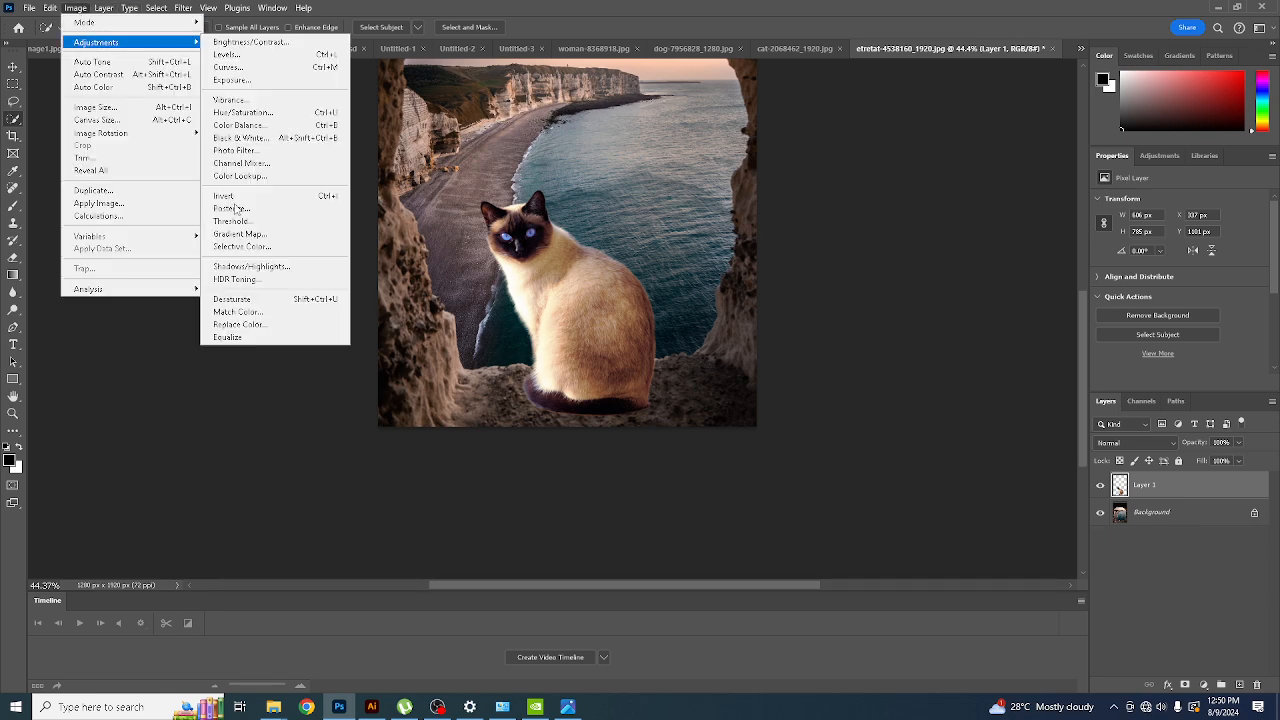
left_click(237, 312)
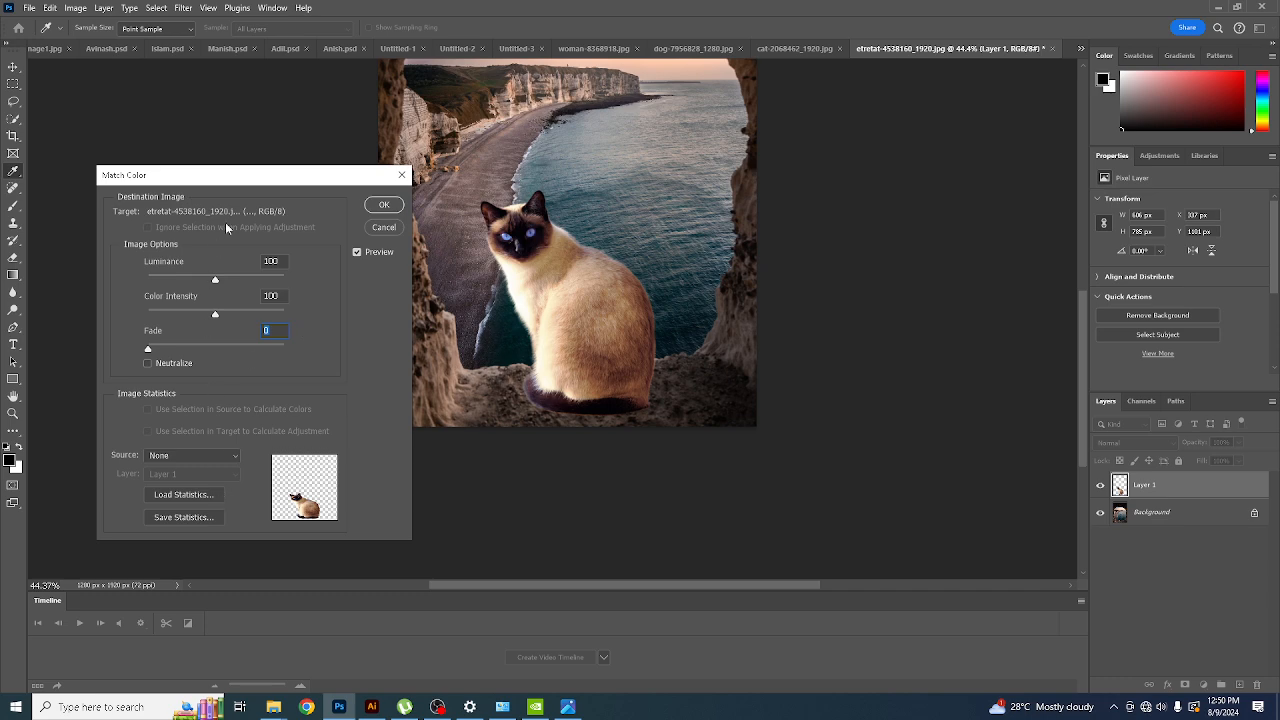
left_click_drag(247, 184, 865, 57)
left_click(817, 337)
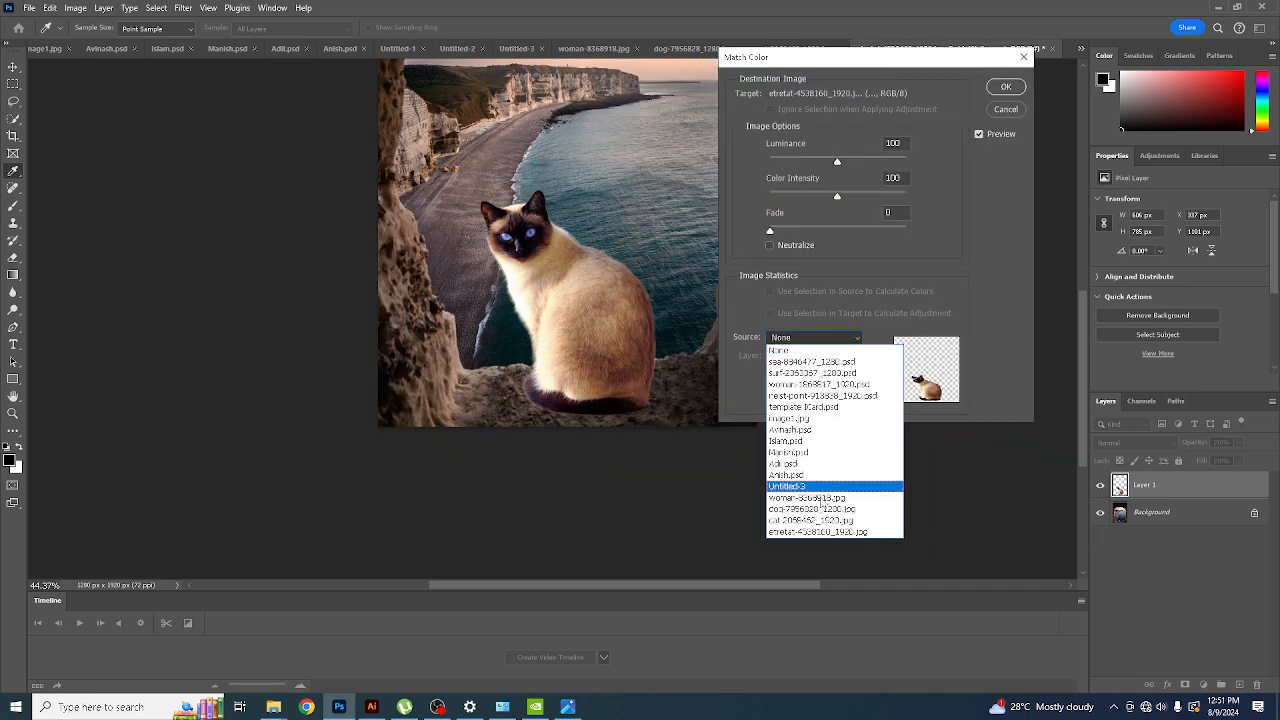
left_click(824, 527)
left_click_drag(850, 70, 863, 115)
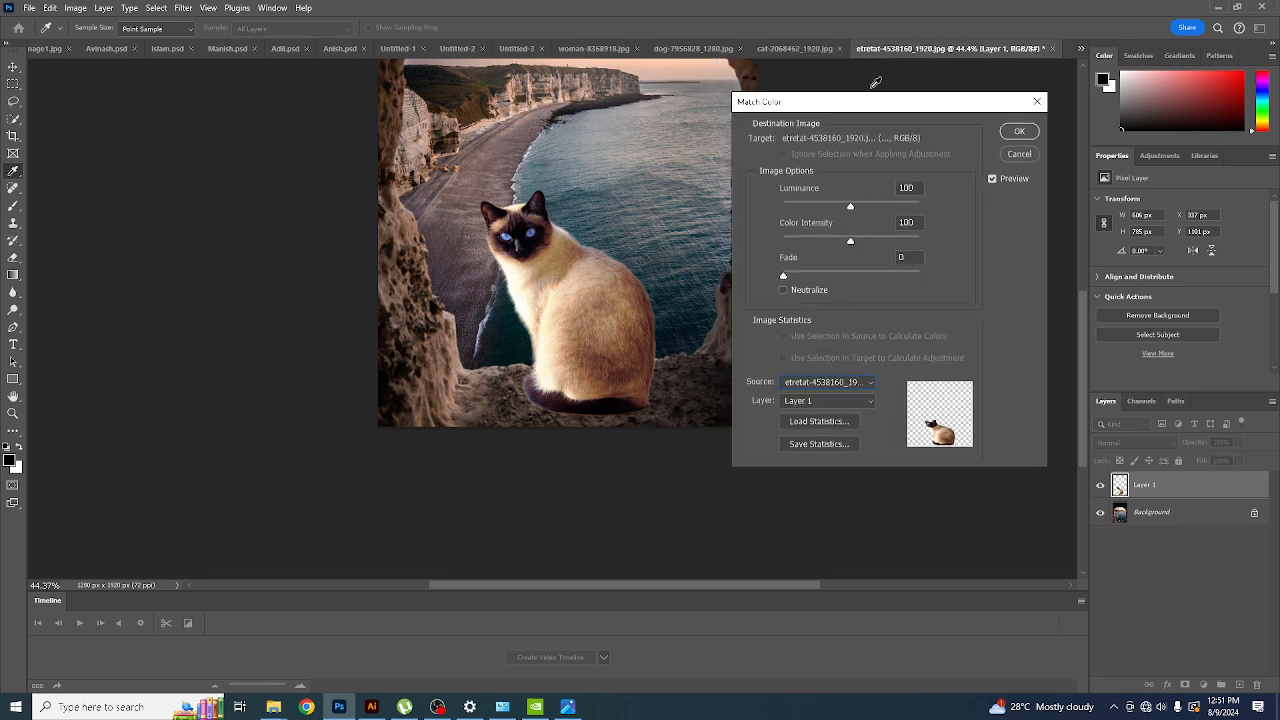
- Match the cat to the source's Background layer with Luminance 101, Color Intensity 75 and Fade 70, and apply the adjustment
left_click(831, 400)
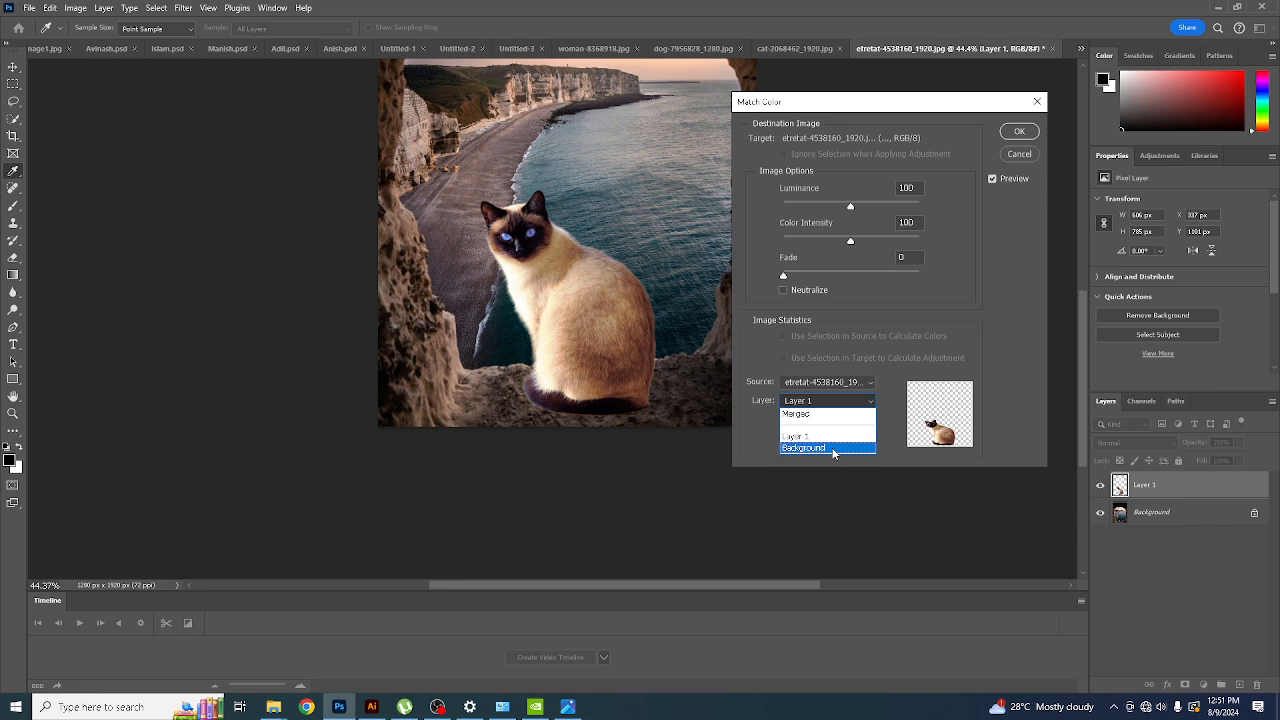
left_click(832, 449)
left_click_drag(787, 279, 833, 243)
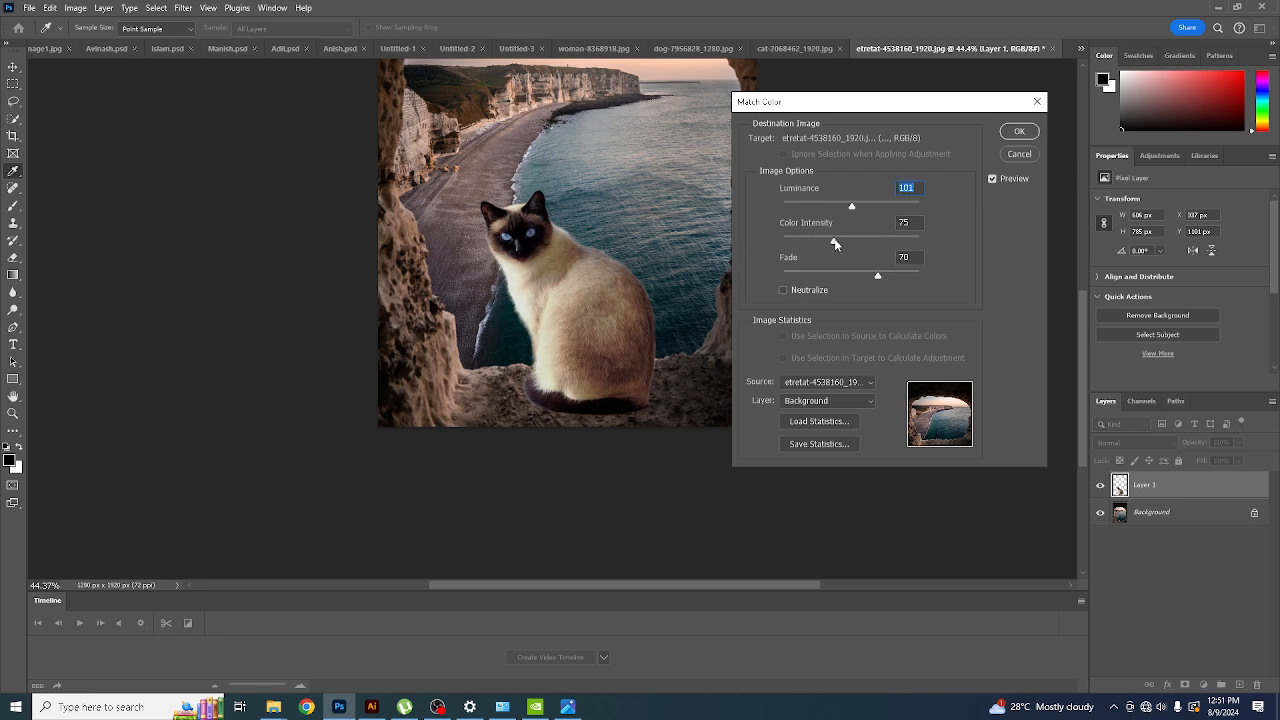
left_click(1012, 132)
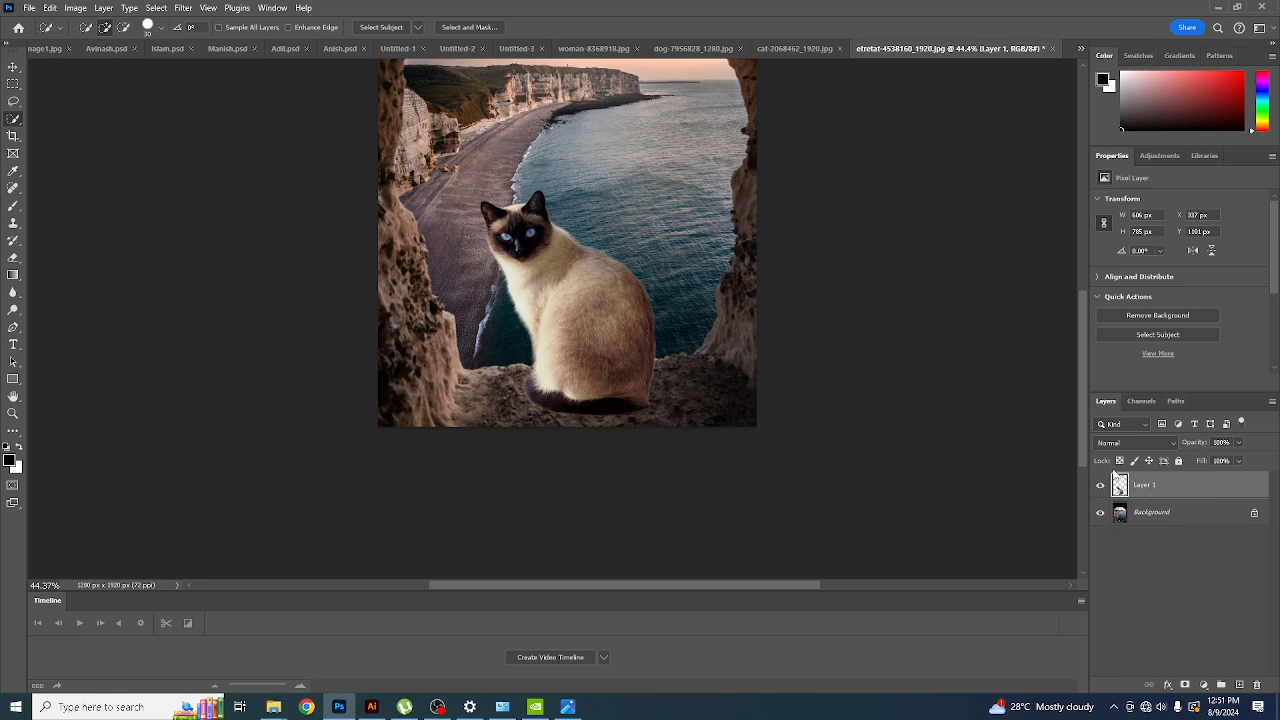
- Duplicate the cat layer and load the cat's outline as a selection with the original Layer 1 active
key("ctrl+j")
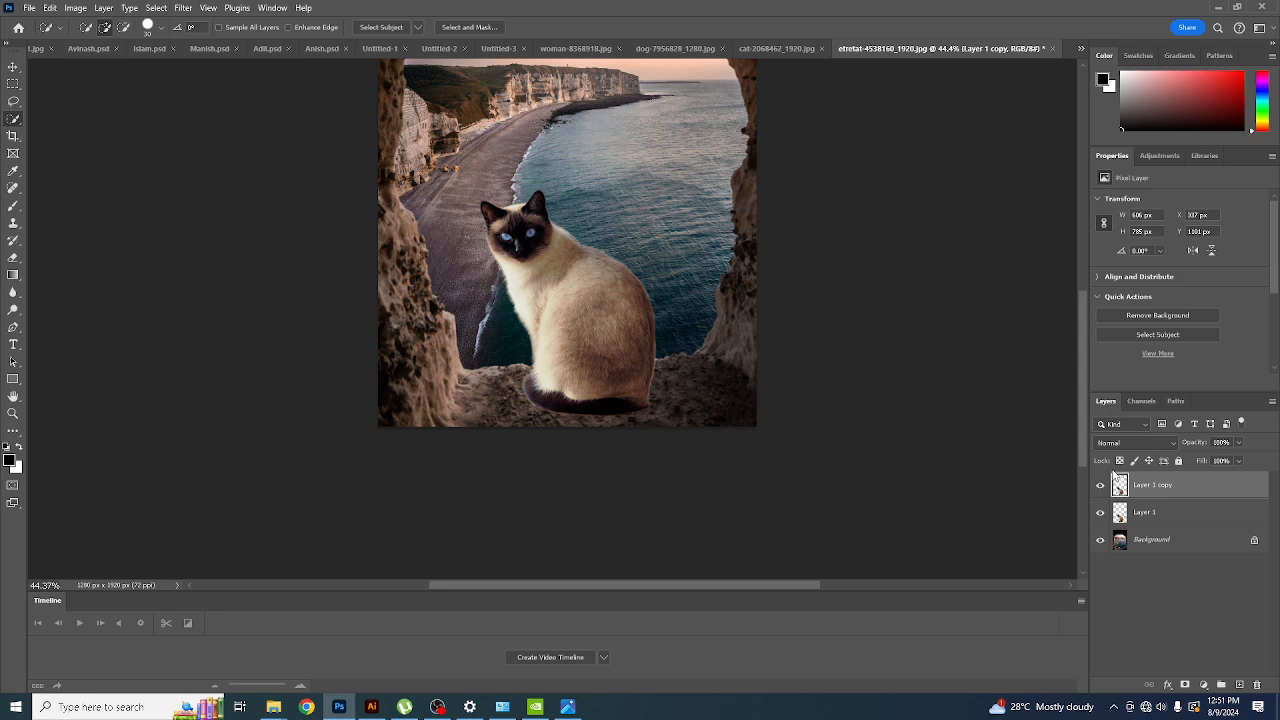
left_click(1134, 519)
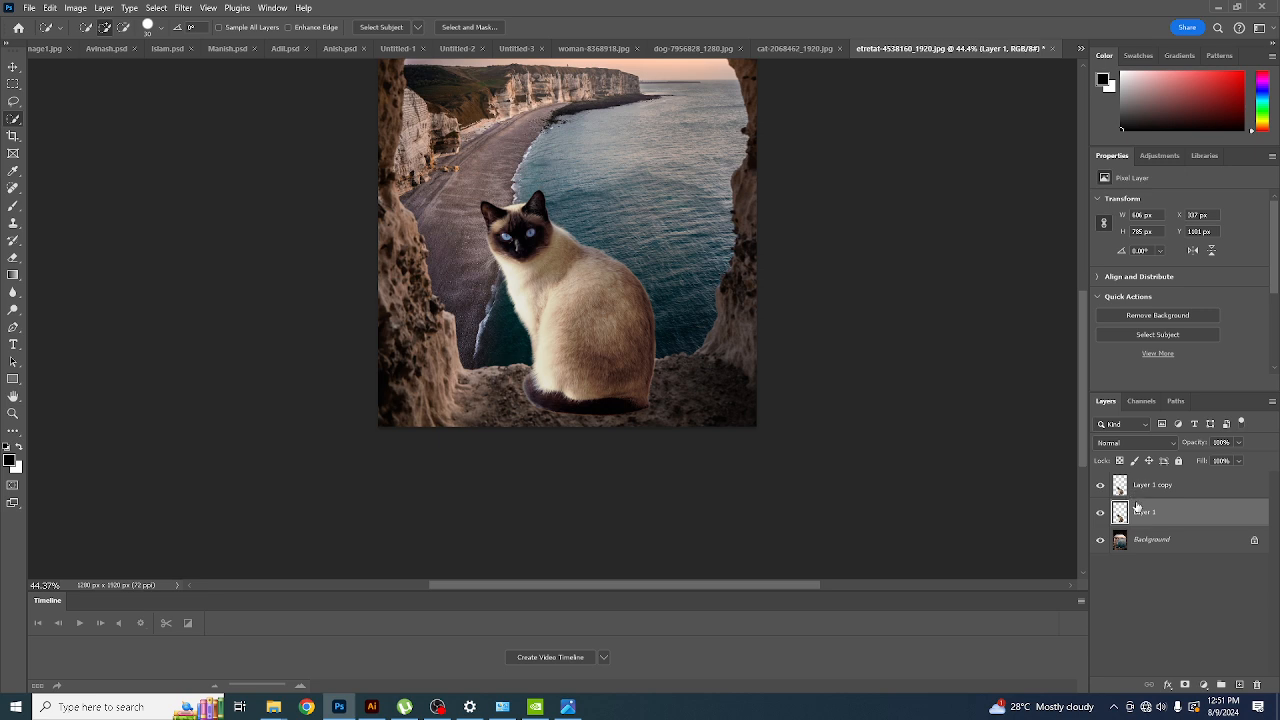
left_click(1146, 490)
left_click(1147, 515)
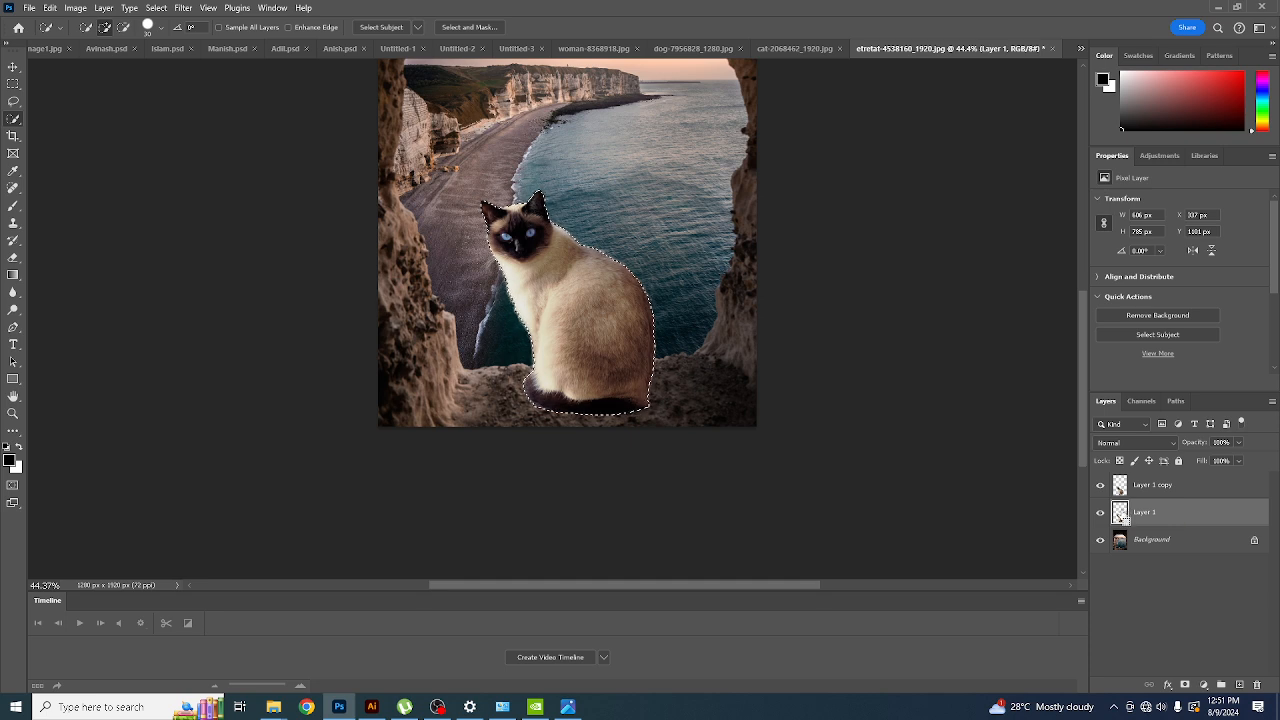
- Hide the duplicate cat layer and unlock the Background layer, leaving its layer style unchanged
left_click(1100, 485)
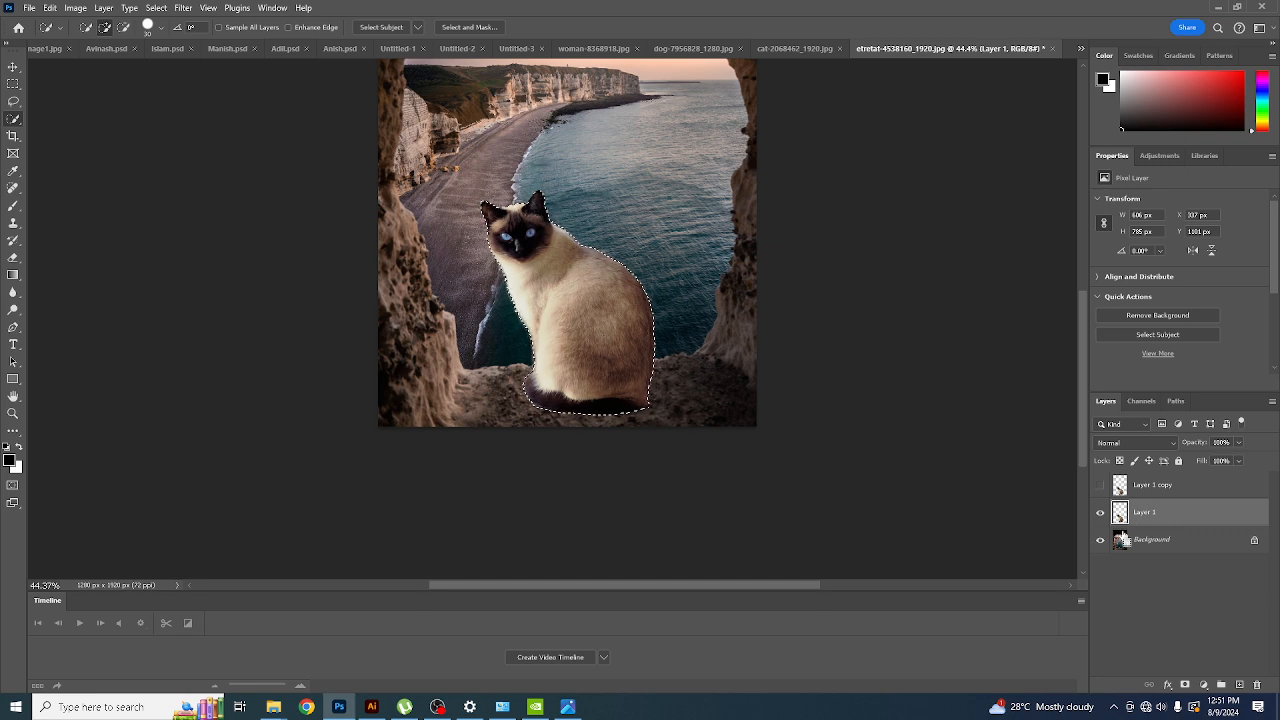
left_click(1120, 540)
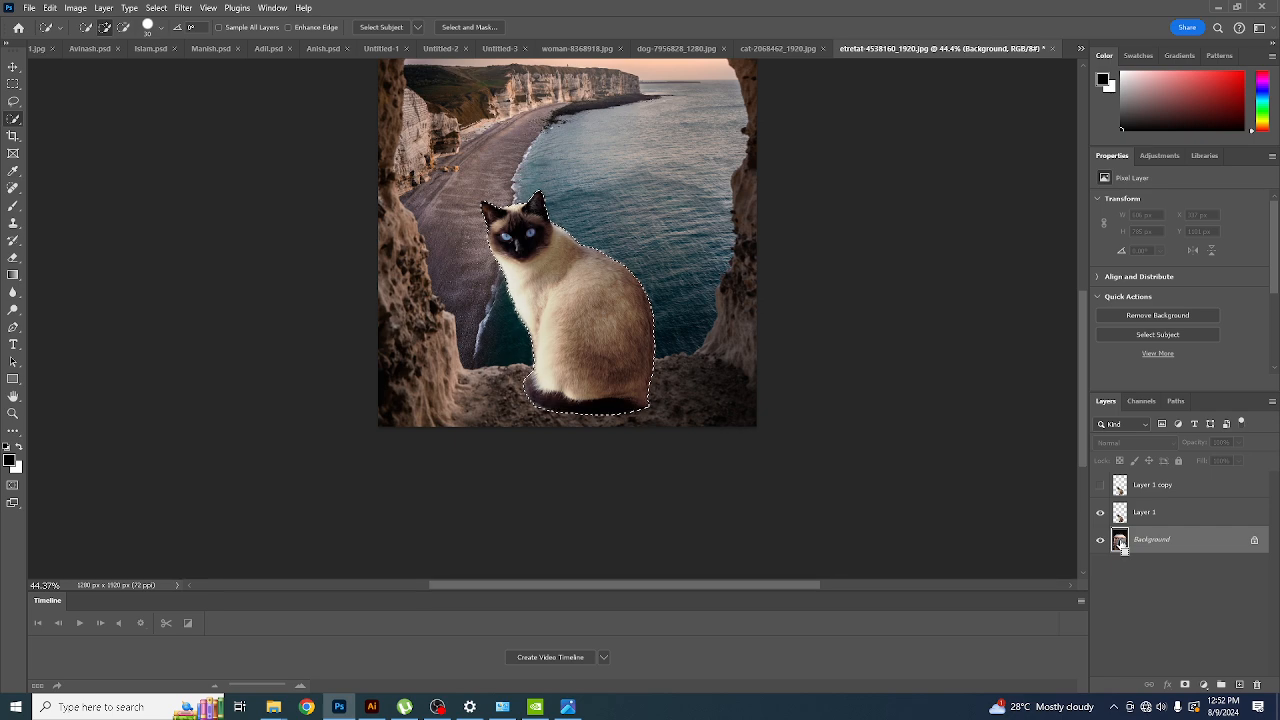
left_click(1254, 540)
double_click(1146, 553)
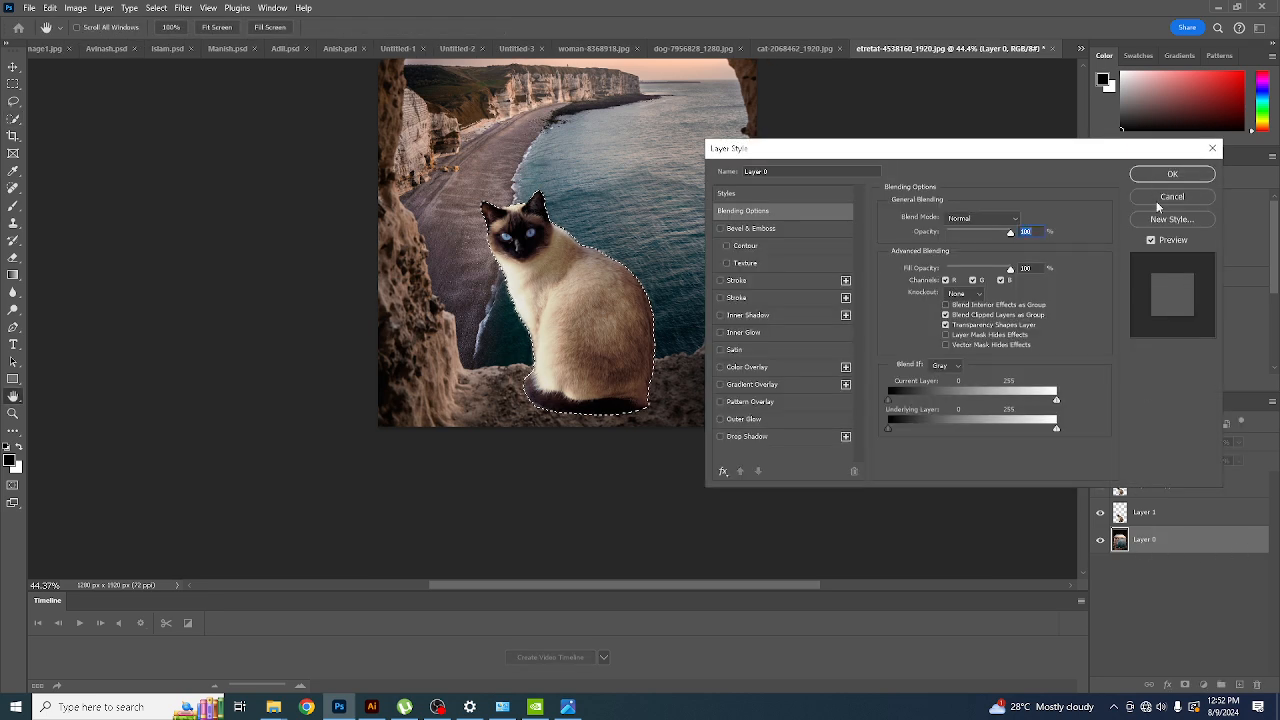
left_click(1158, 198)
- Load the background layer's full outline as a selection, and replace it with the cat's outline from the duplicate layer
left_click(1120, 540, "ctrl")
scroll(745, 486, "up", 1)
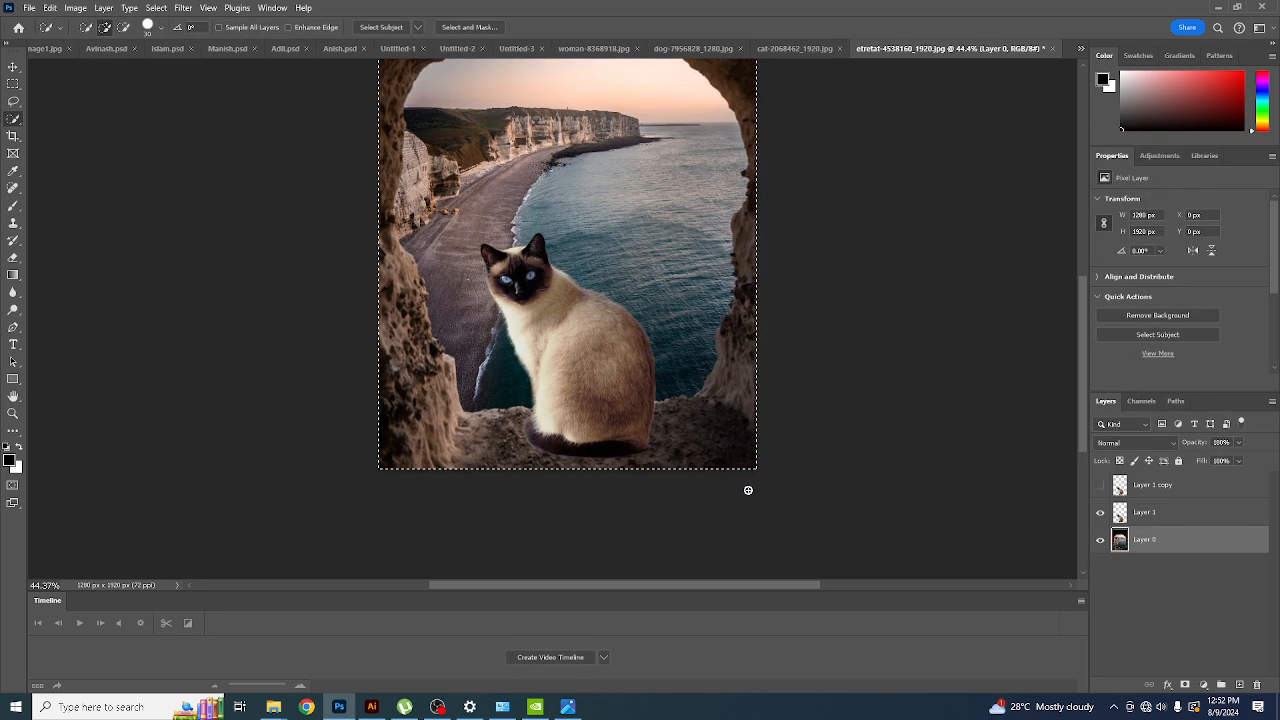
scroll(748, 490, "up", 5)
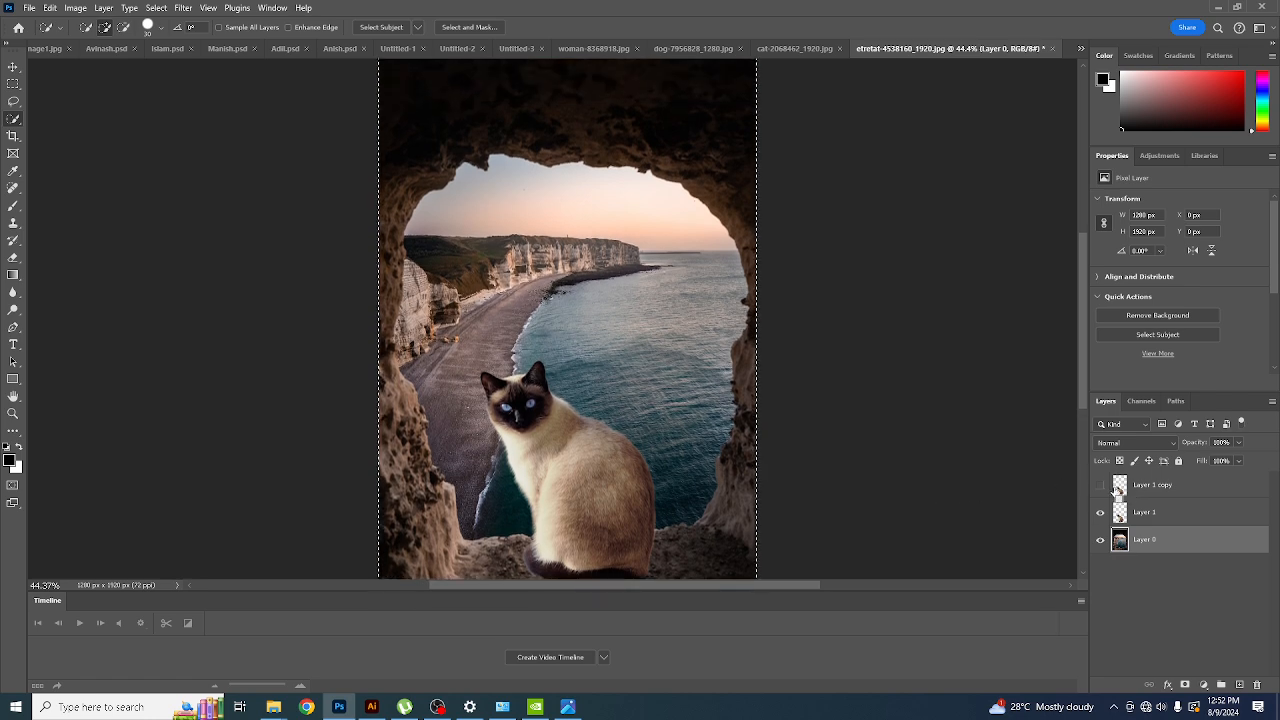
left_click(1118, 488, "ctrl")
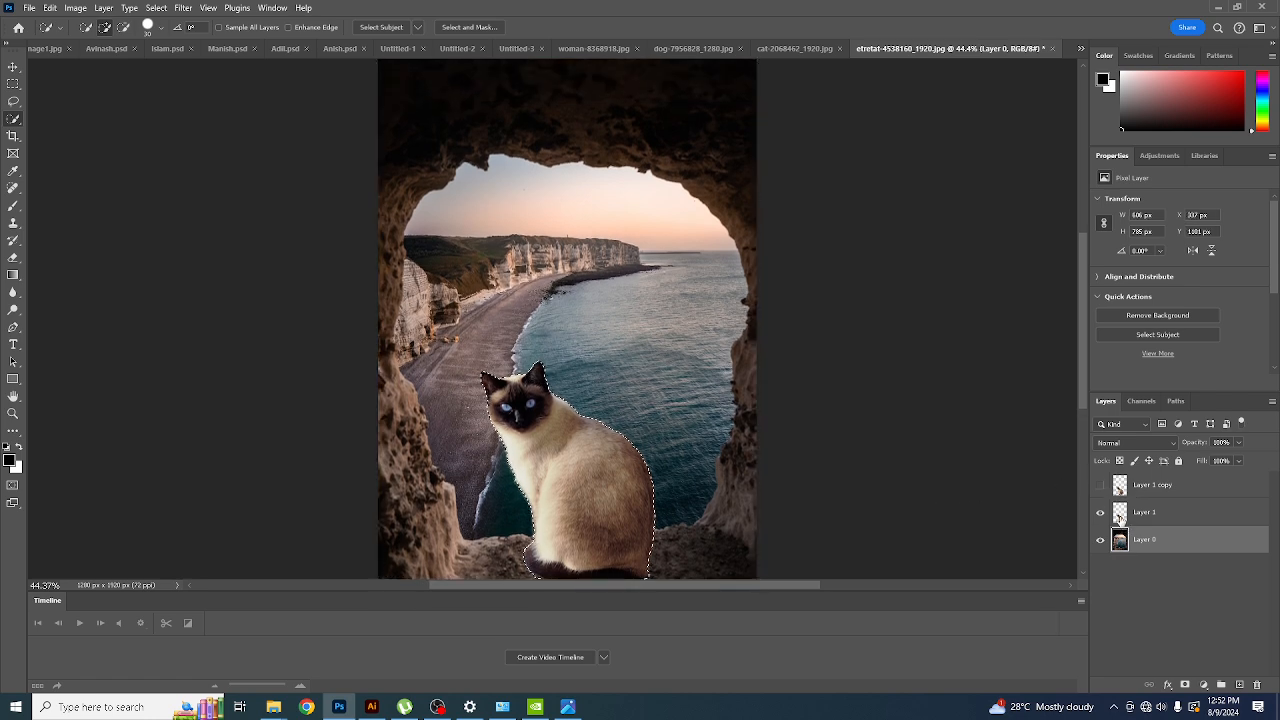
scroll(718, 441, "down", 3)
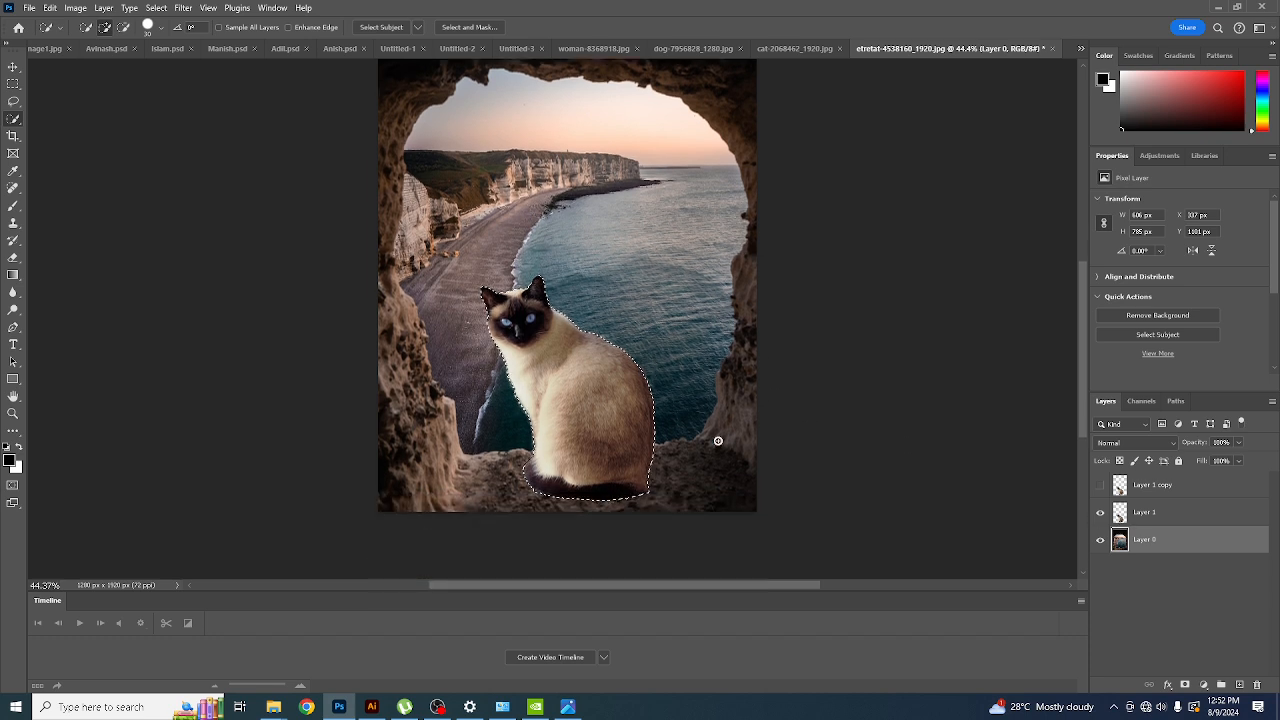
- Fill the cat's outline on Layer 1 with solid black, clear the selection, and compare it with the duplicate cat layer shown and hidden
left_click(1148, 515)
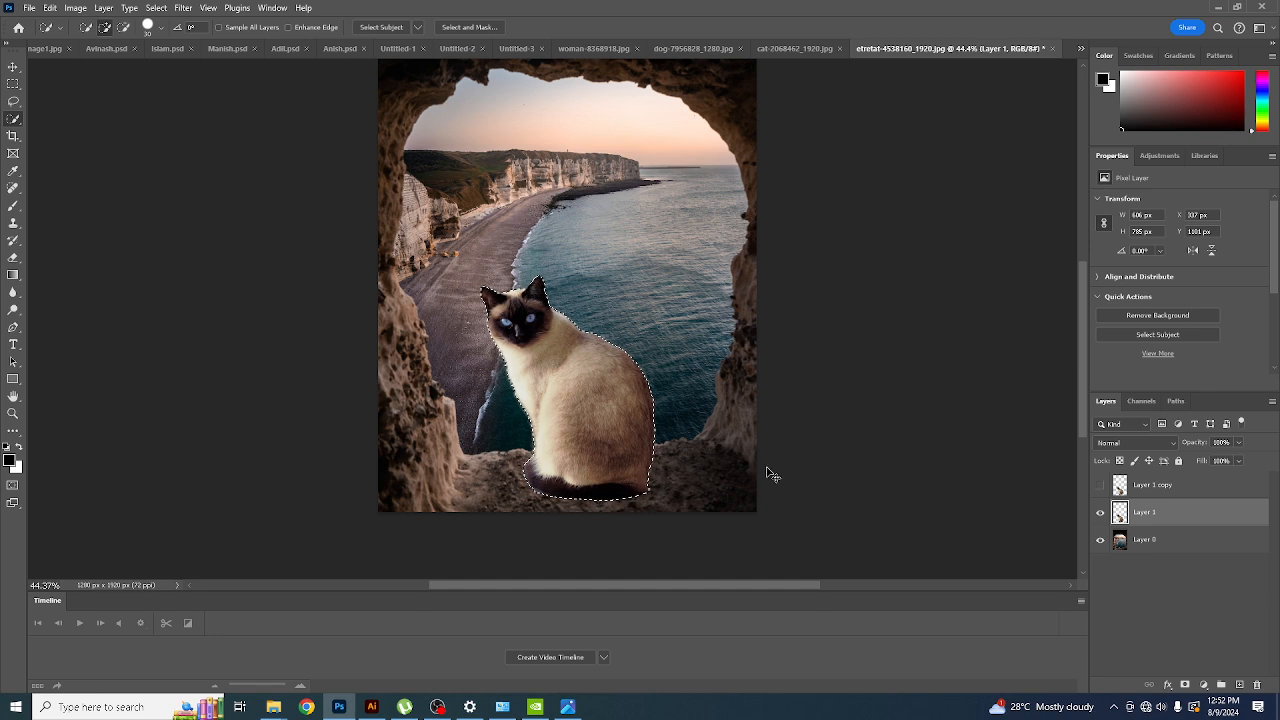
key("alt+BackSpace")
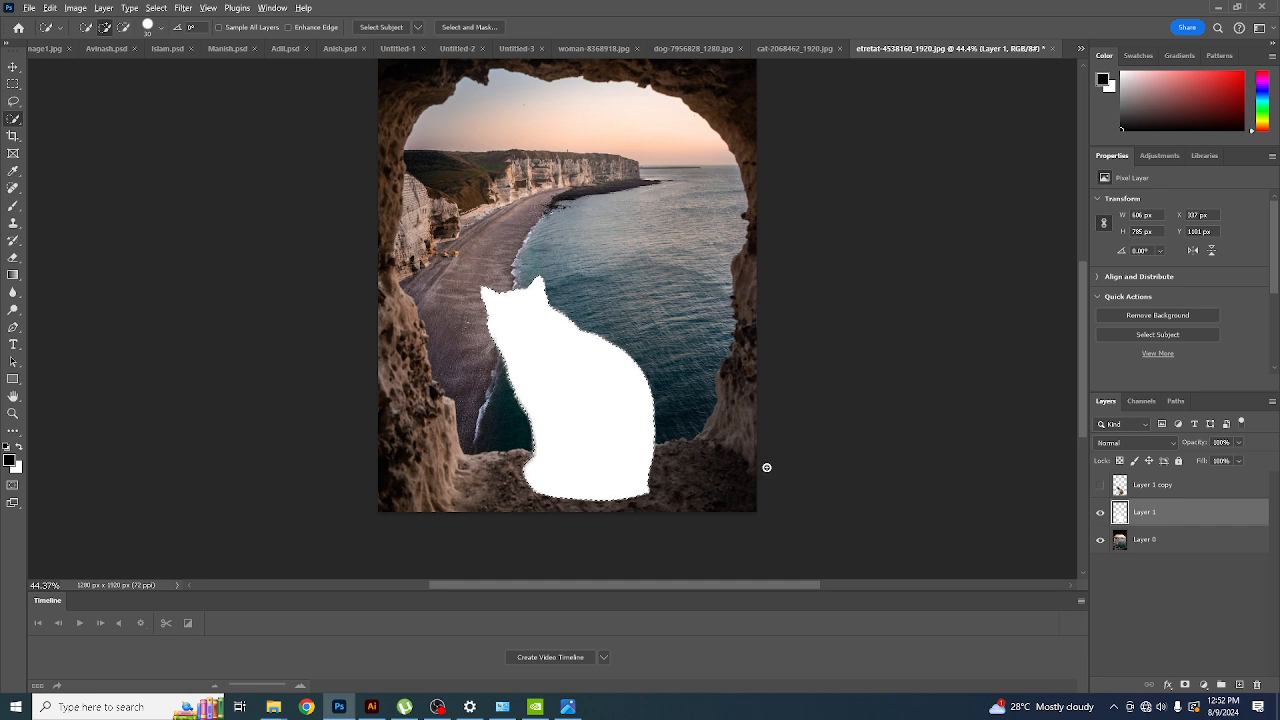
key("alt+BackSpace")
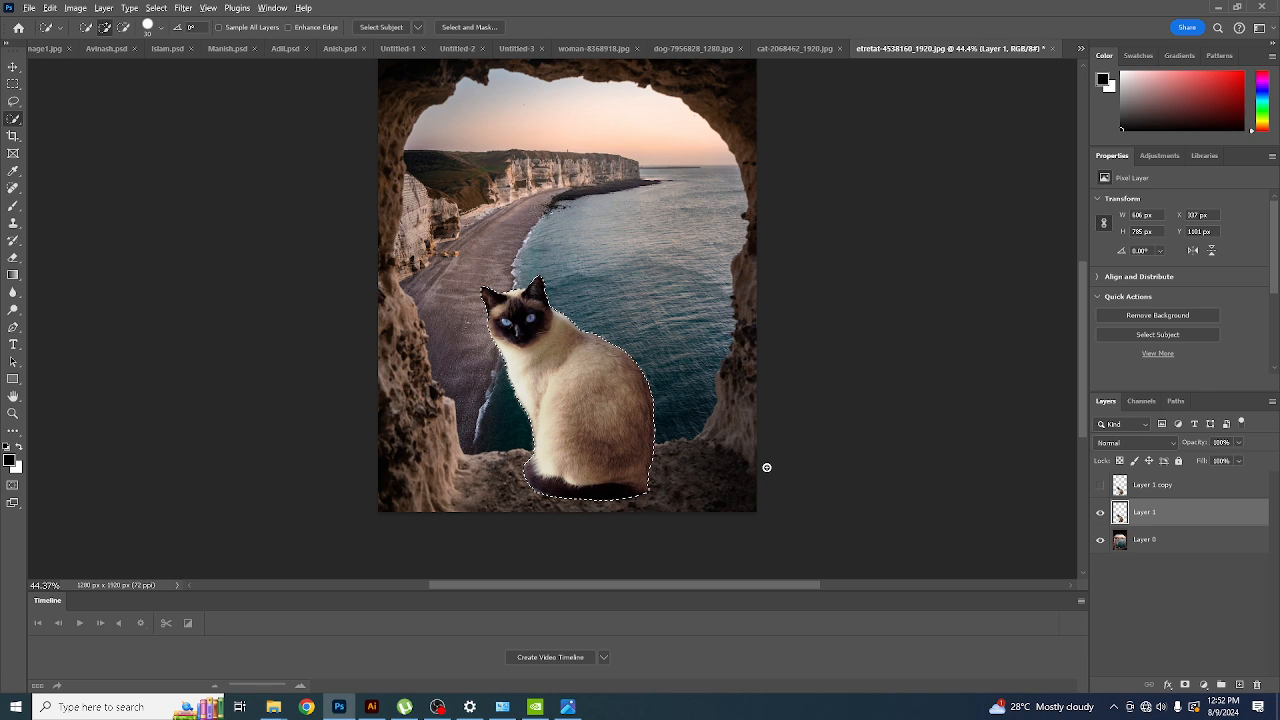
key("alt+BackSpace")
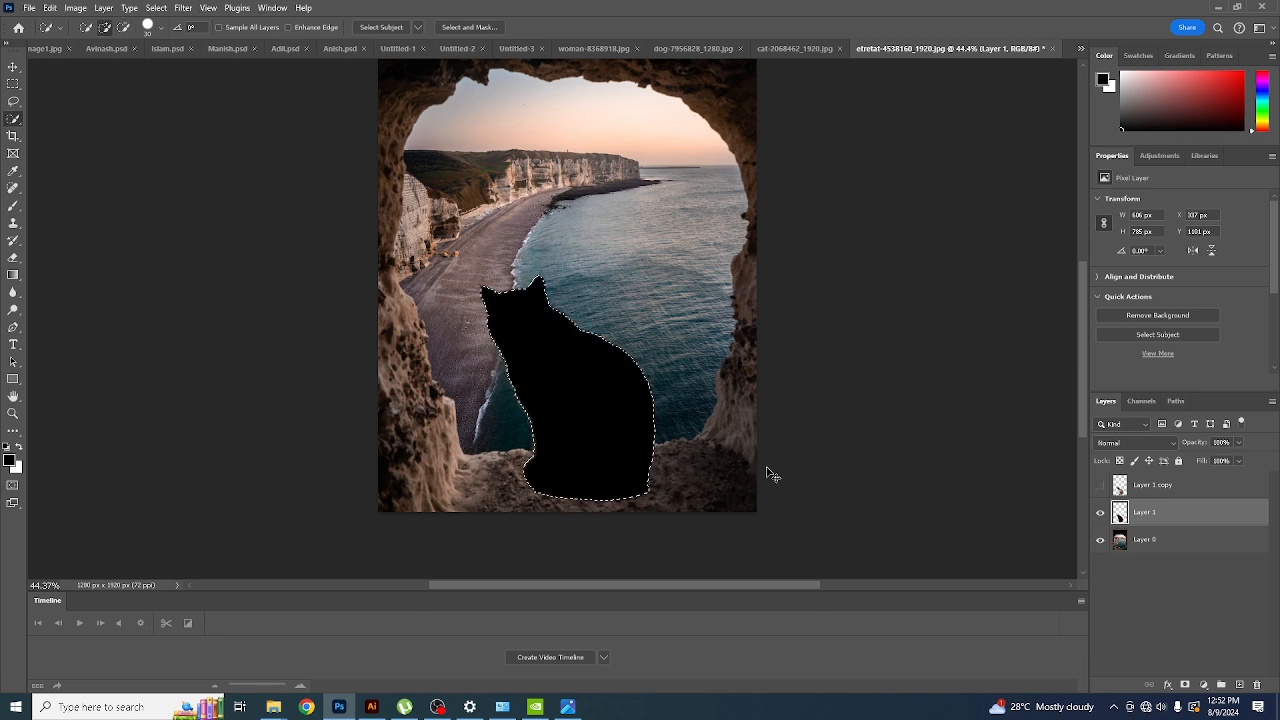
key("ctrl+a")
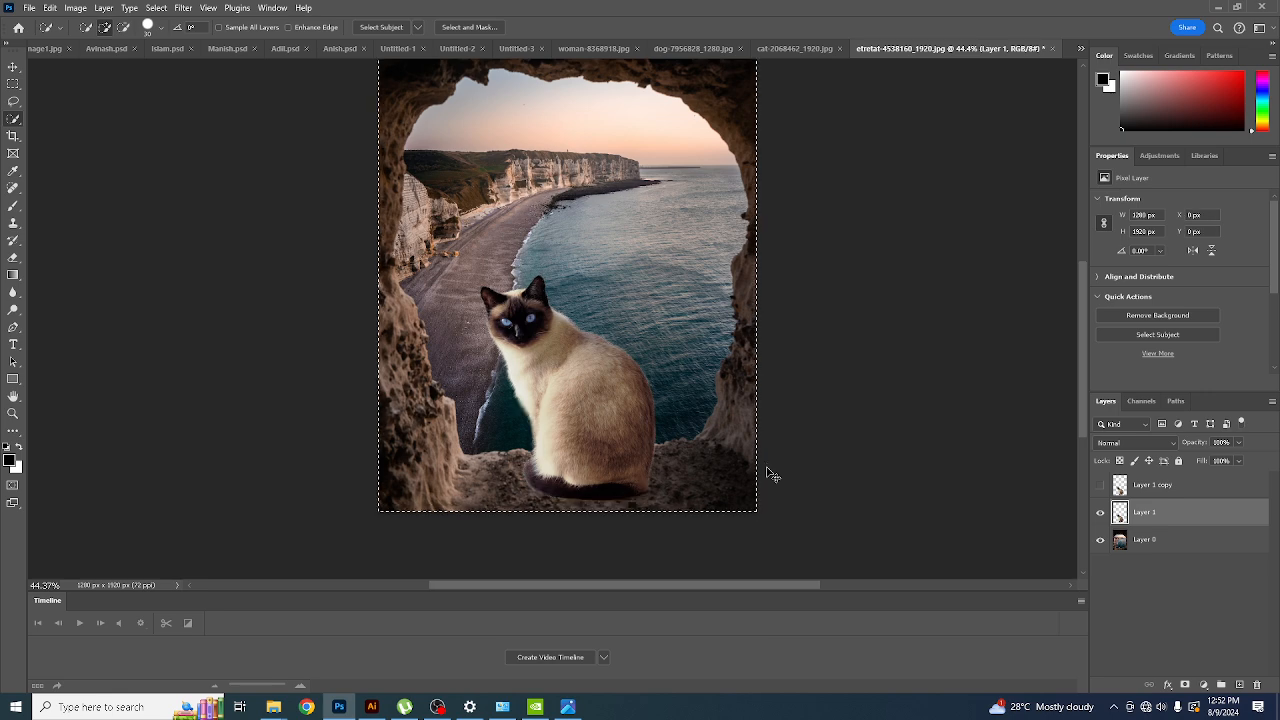
left_click(1120, 512, "ctrl")
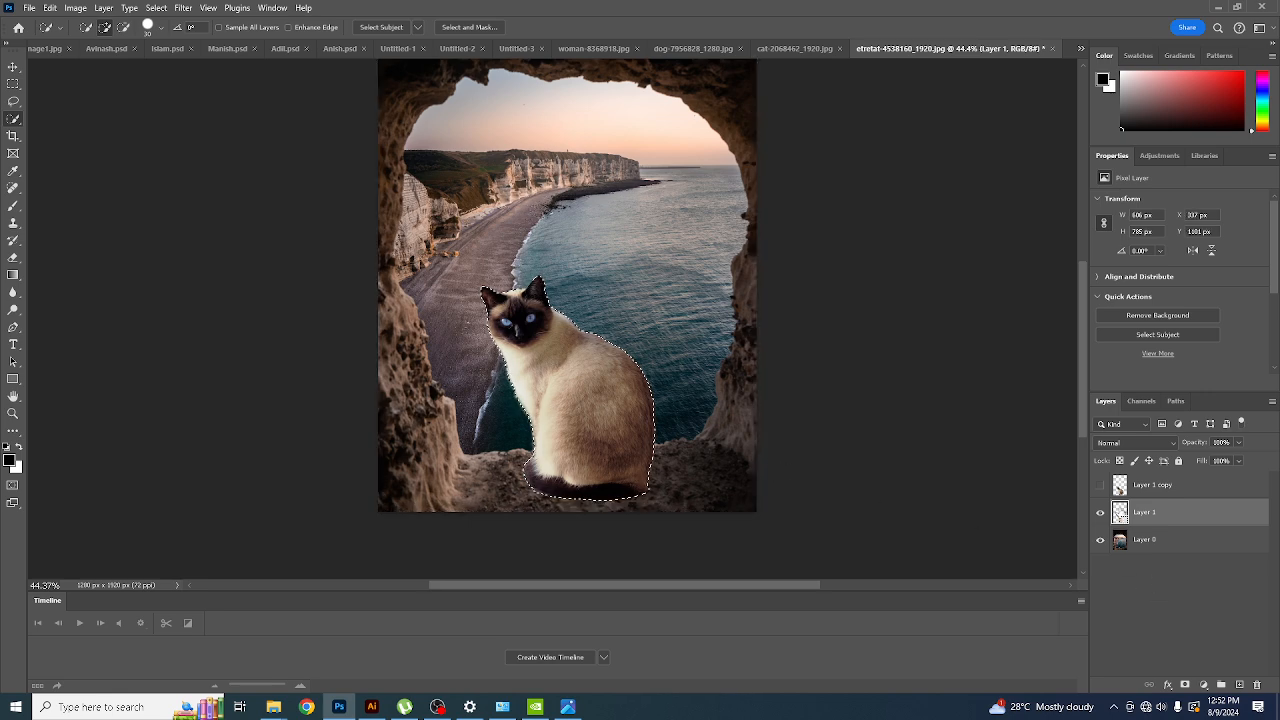
key("alt+BackSpace")
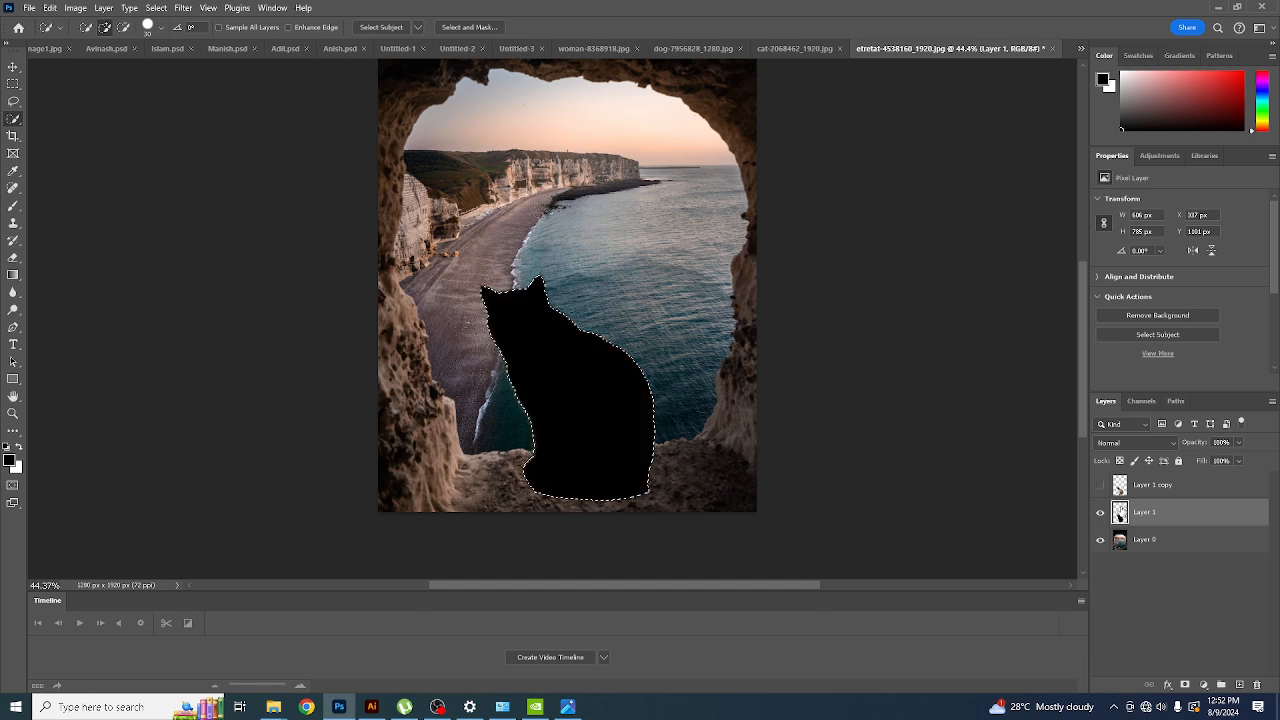
key("ctrl+d")
left_click(1100, 486)
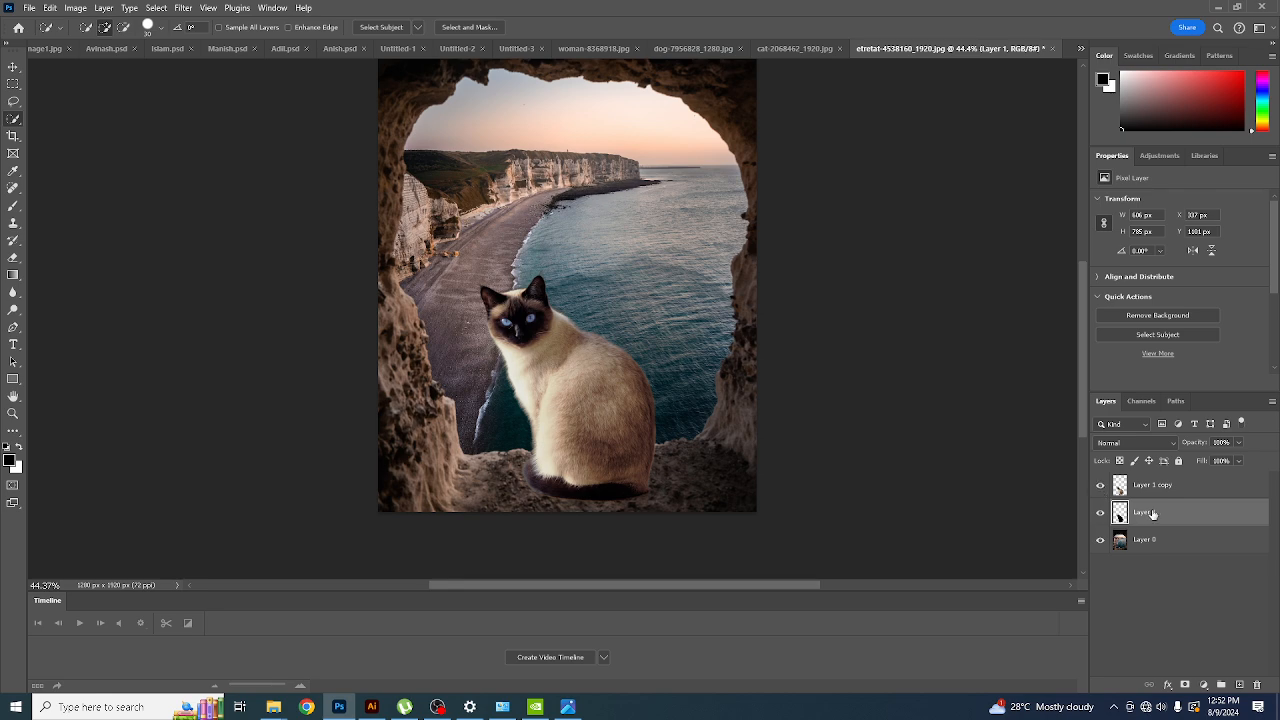
left_click(1100, 487)
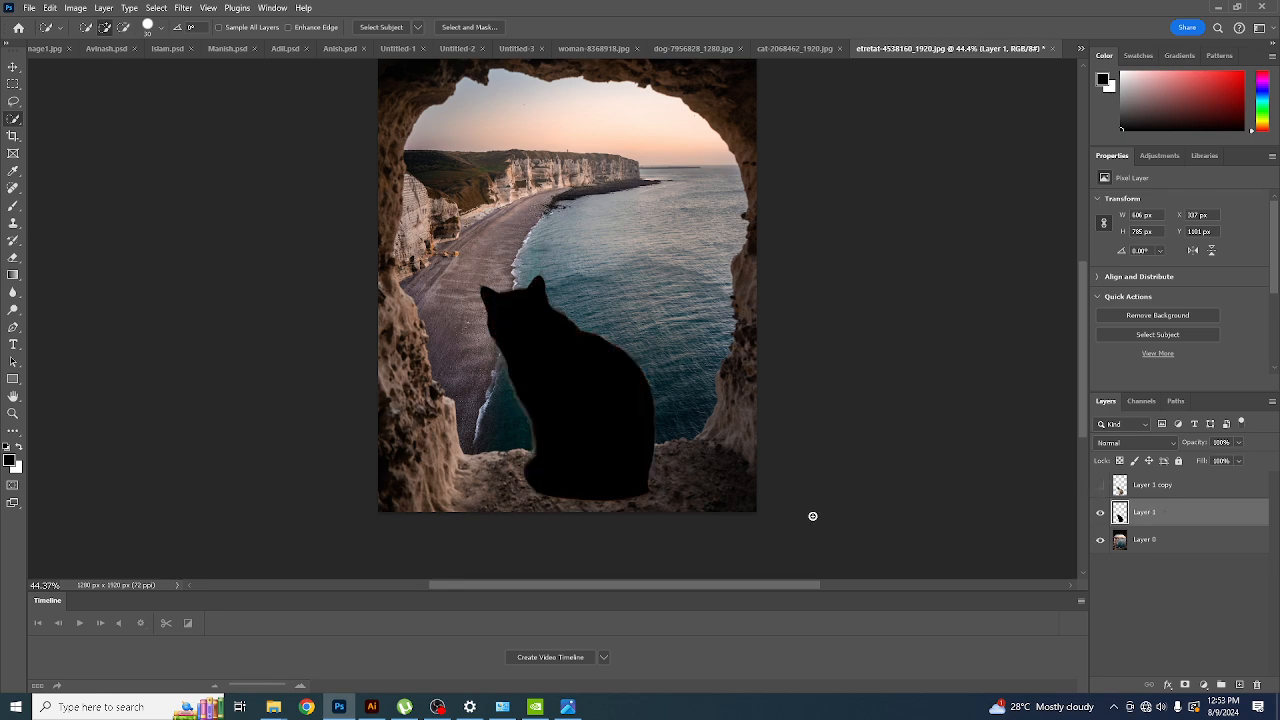
- Skew the black cat silhouette on Layer 1 into a flattened shadow leaning left across the rock ledge, and show the duplicate cat layer
key("ctrl+t")
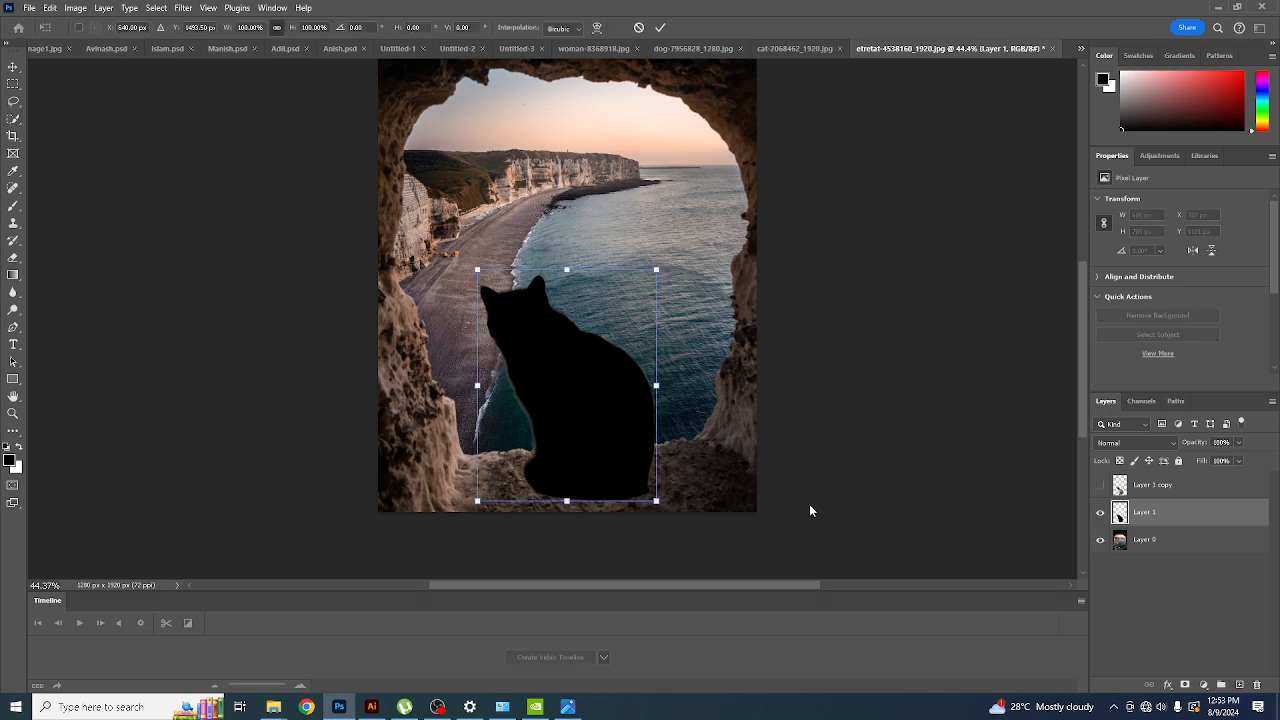
right_click(572, 352)
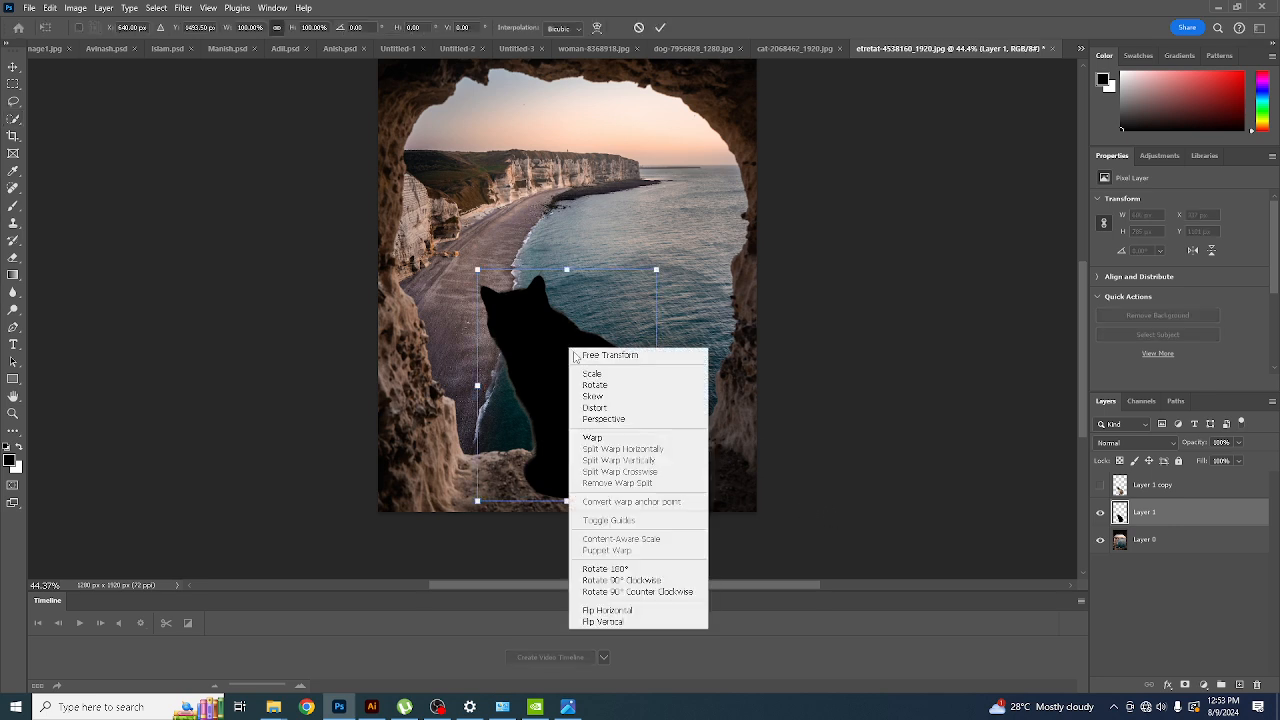
left_click(604, 398)
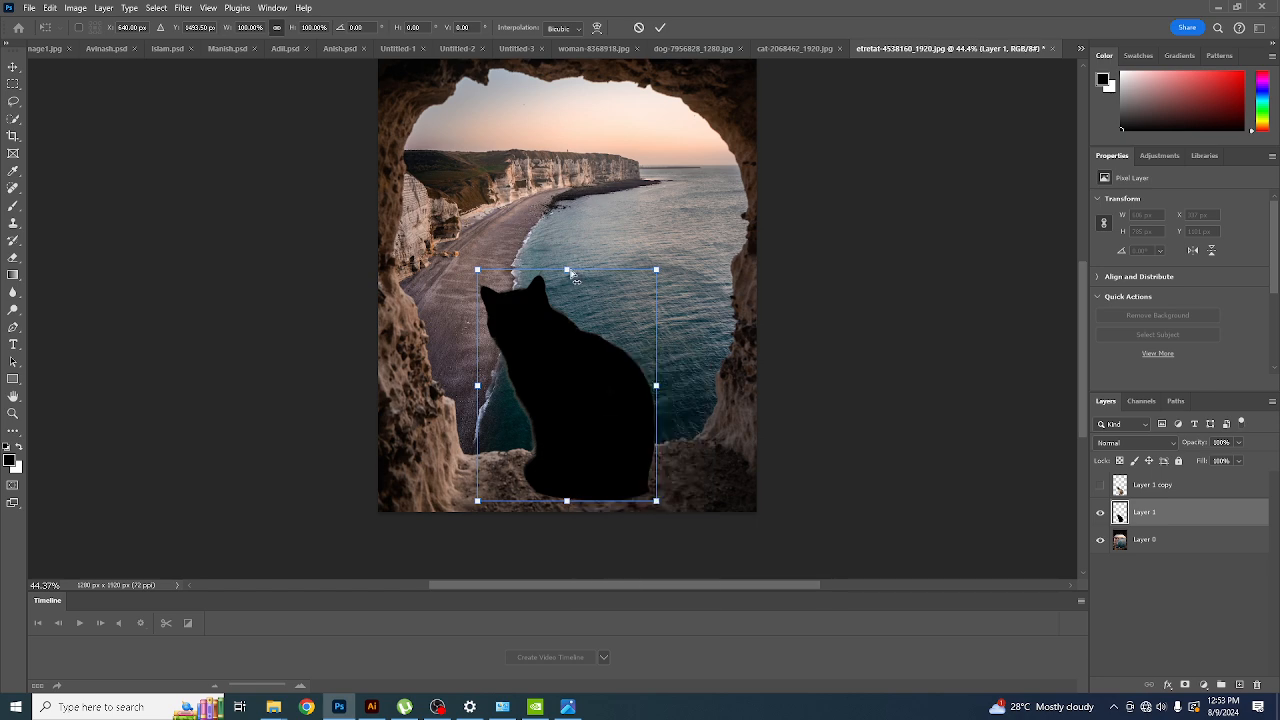
left_click_drag(566, 272, 476, 270)
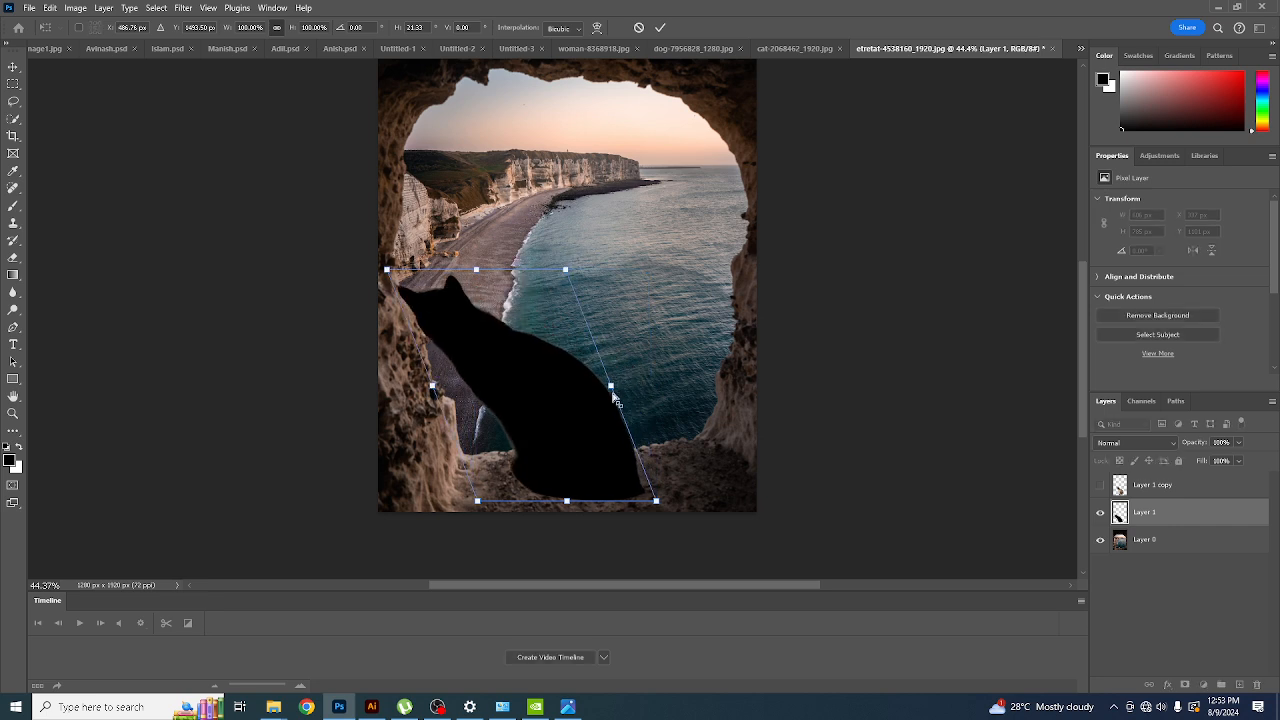
left_click_drag(611, 388, 608, 381)
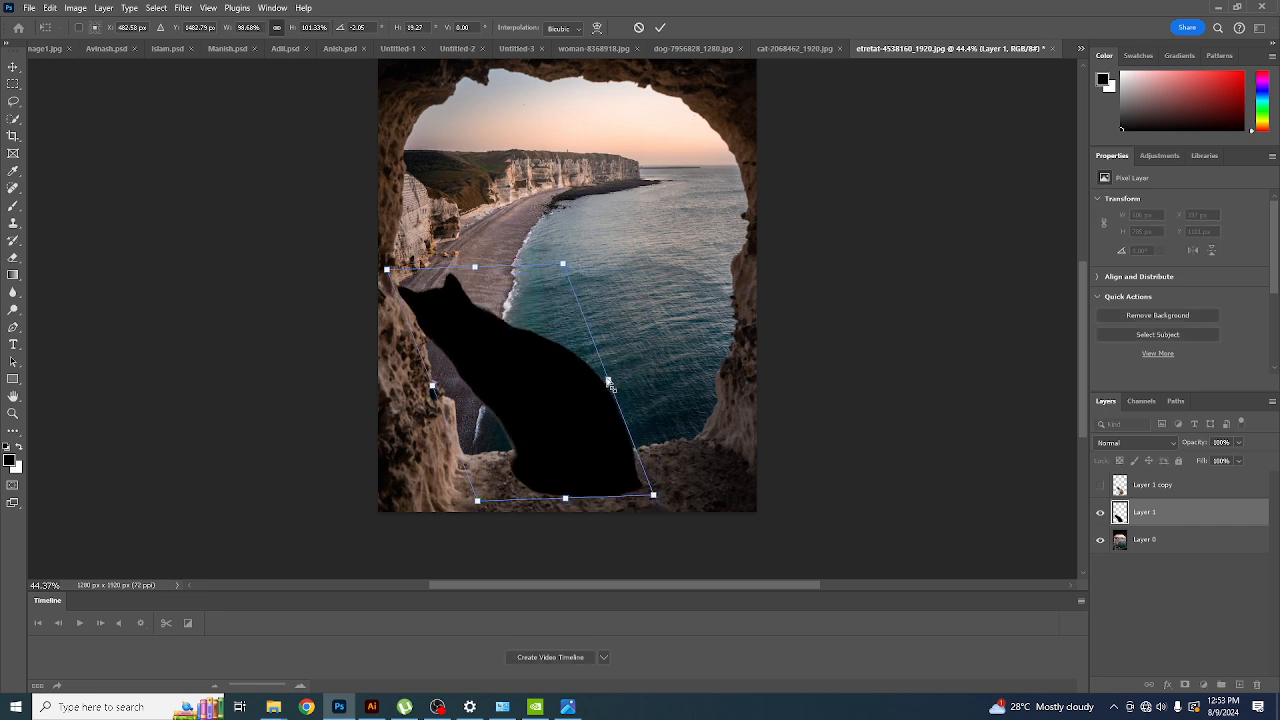
left_click_drag(442, 389, 466, 465)
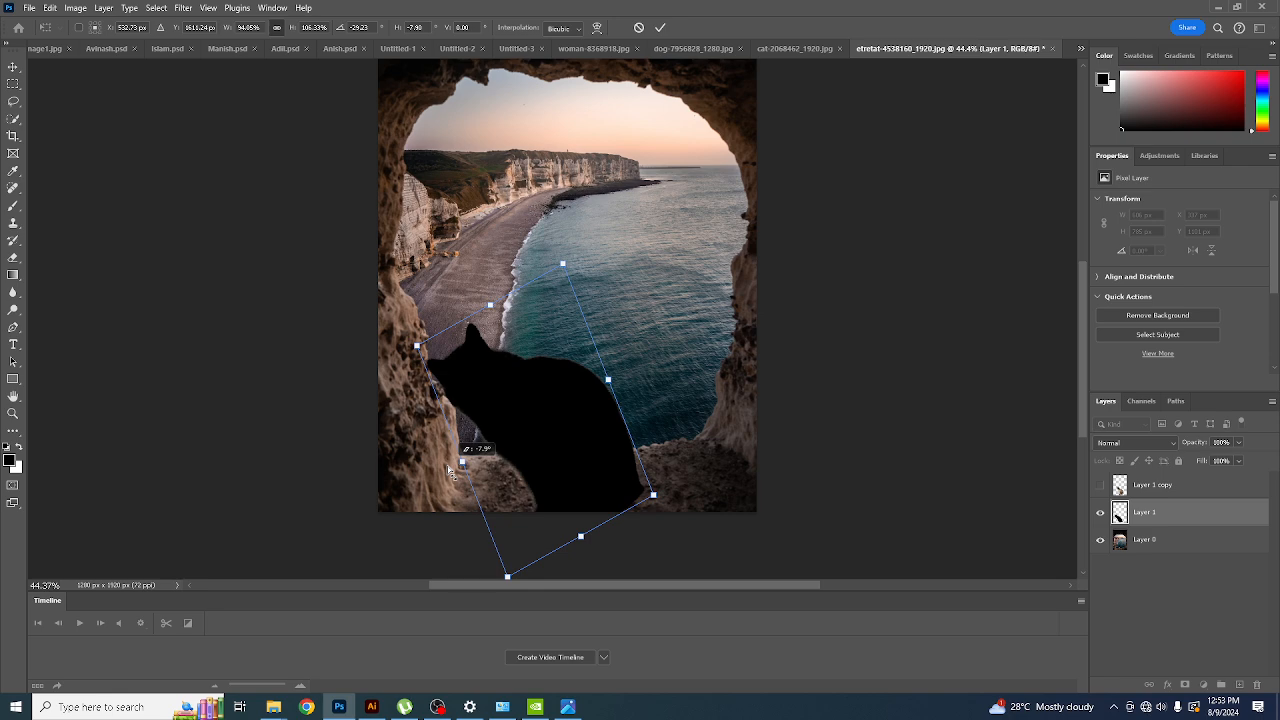
left_click_drag(491, 306, 432, 462)
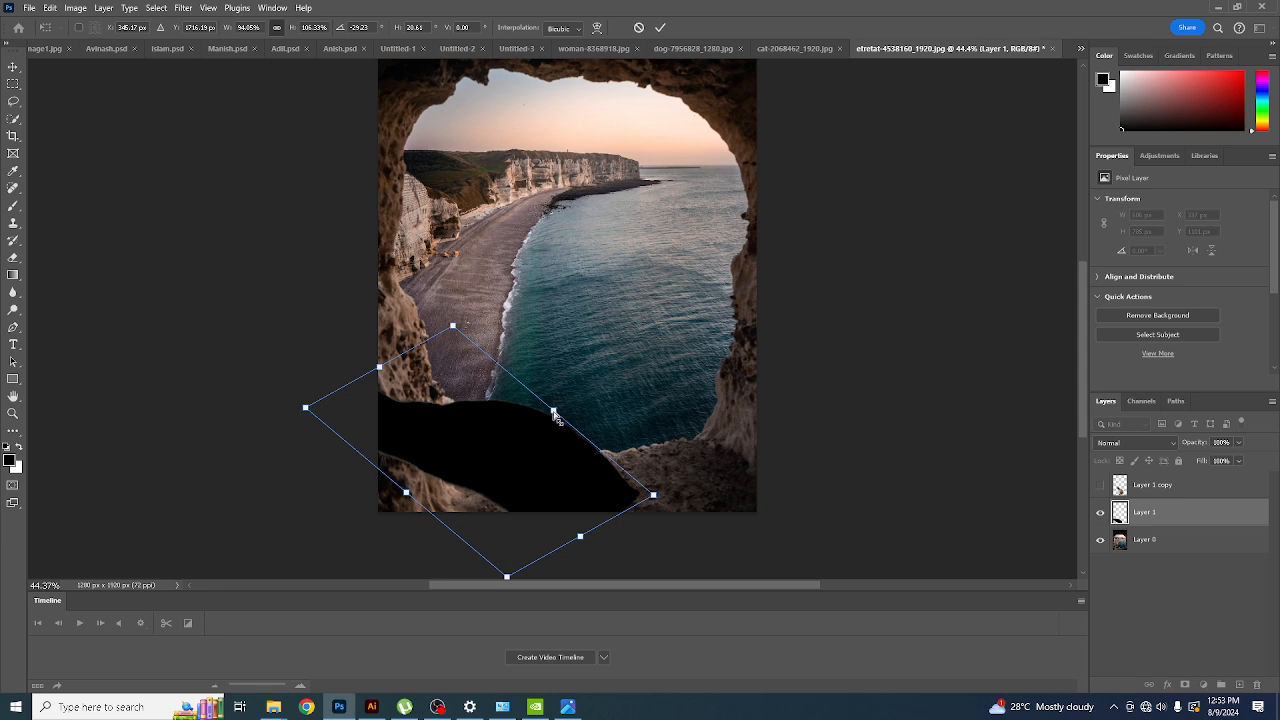
mouse_move(553, 413)
left_mouse_down()
mouse_move(527, 407)
mouse_move(553, 426)
left_mouse_up()
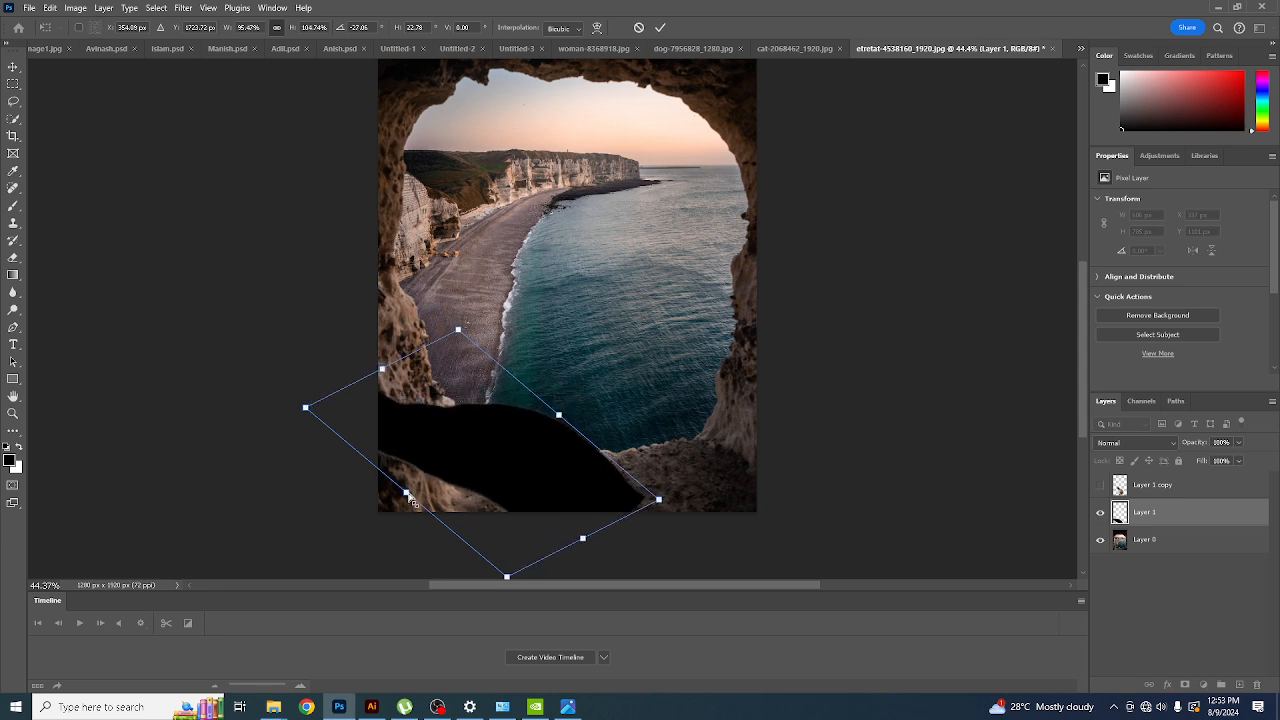
left_click_drag(410, 495, 535, 515)
left_click_drag(560, 415, 564, 419)
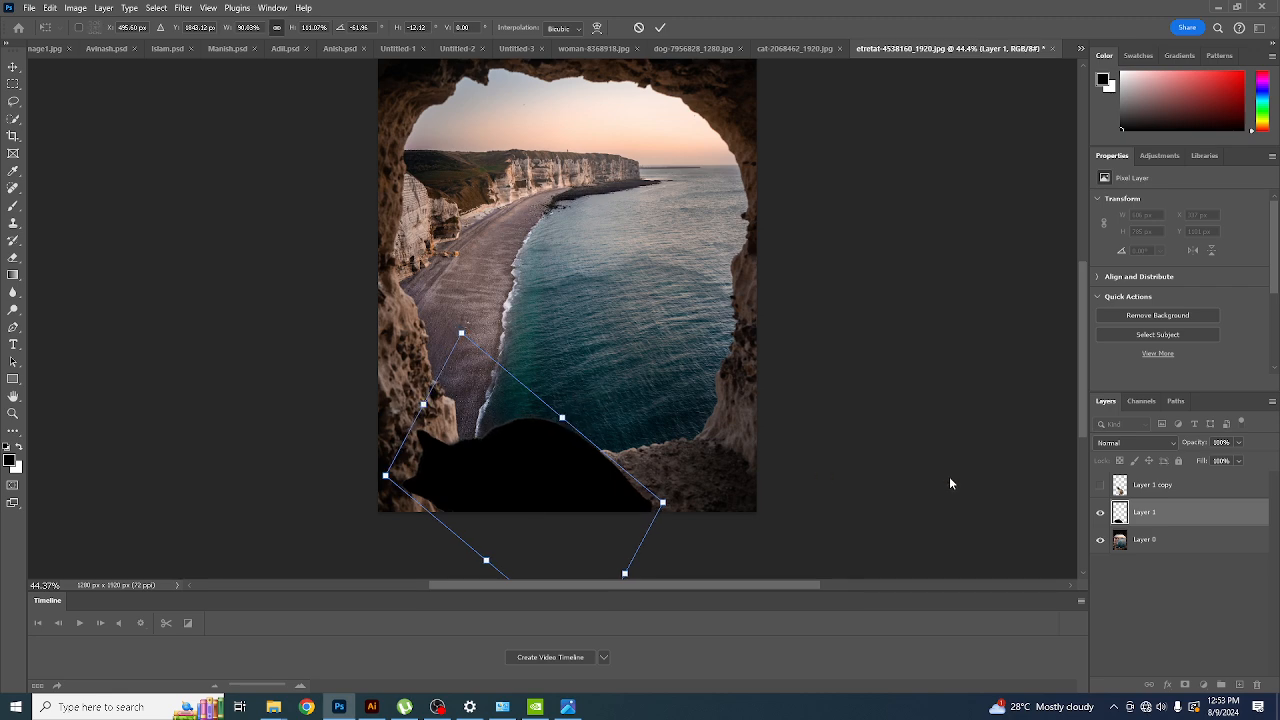
key("Return")
left_click(1100, 485)
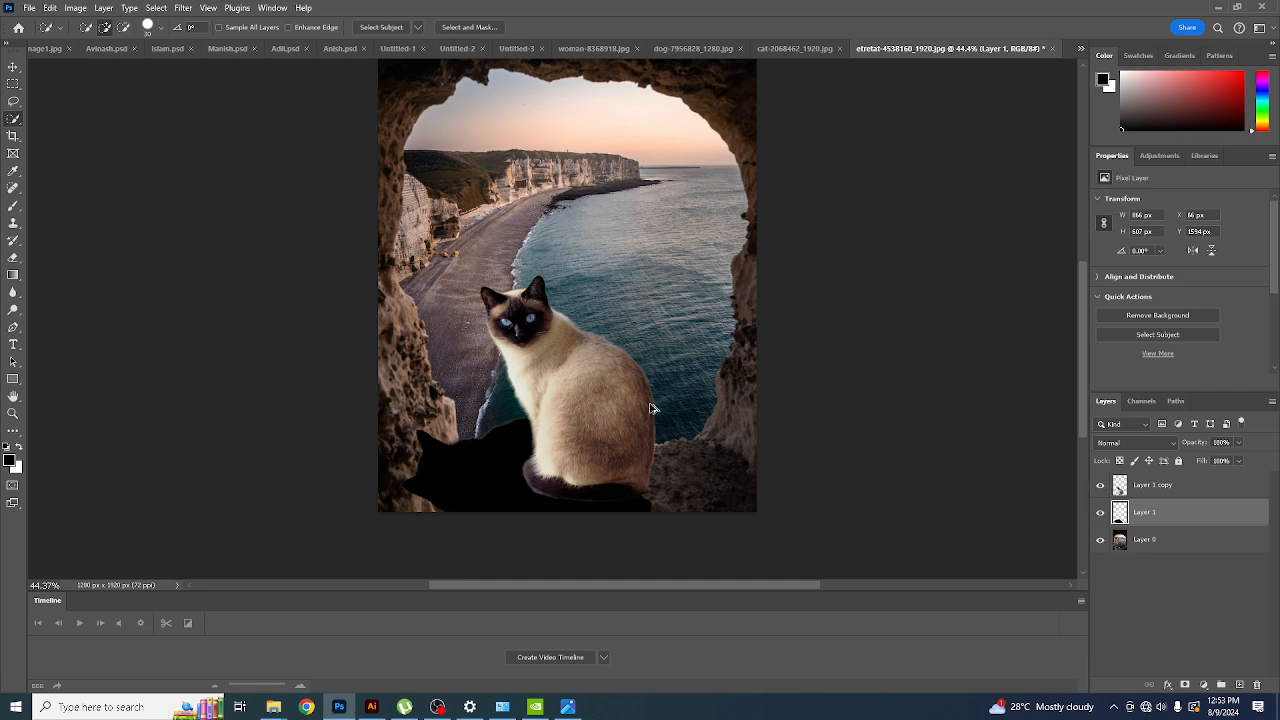
- Lower the opacity of the shadow on Layer 1 to 71%
key("ctrl+minus")
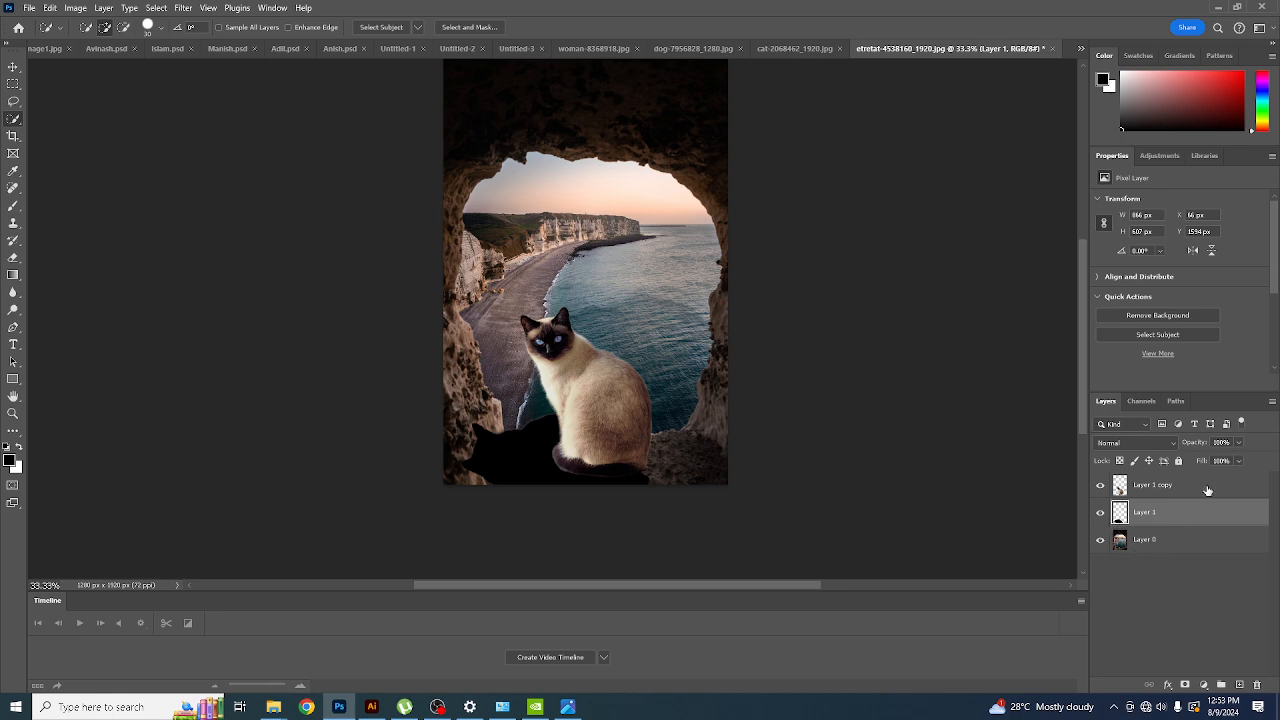
left_click(1238, 443)
mouse_move(1243, 458)
left_mouse_down()
mouse_move(1163, 456)
mouse_move(1220, 460)
left_mouse_up()
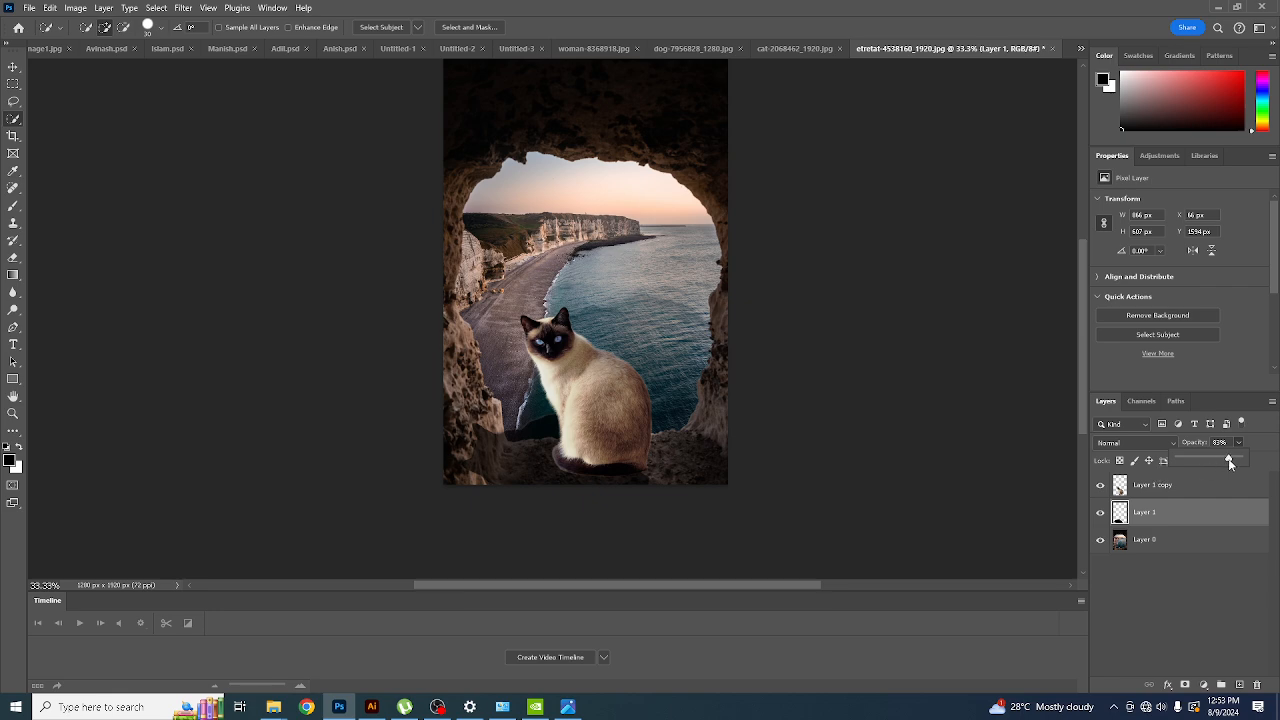
left_click_drag(1230, 462, 1231, 463)
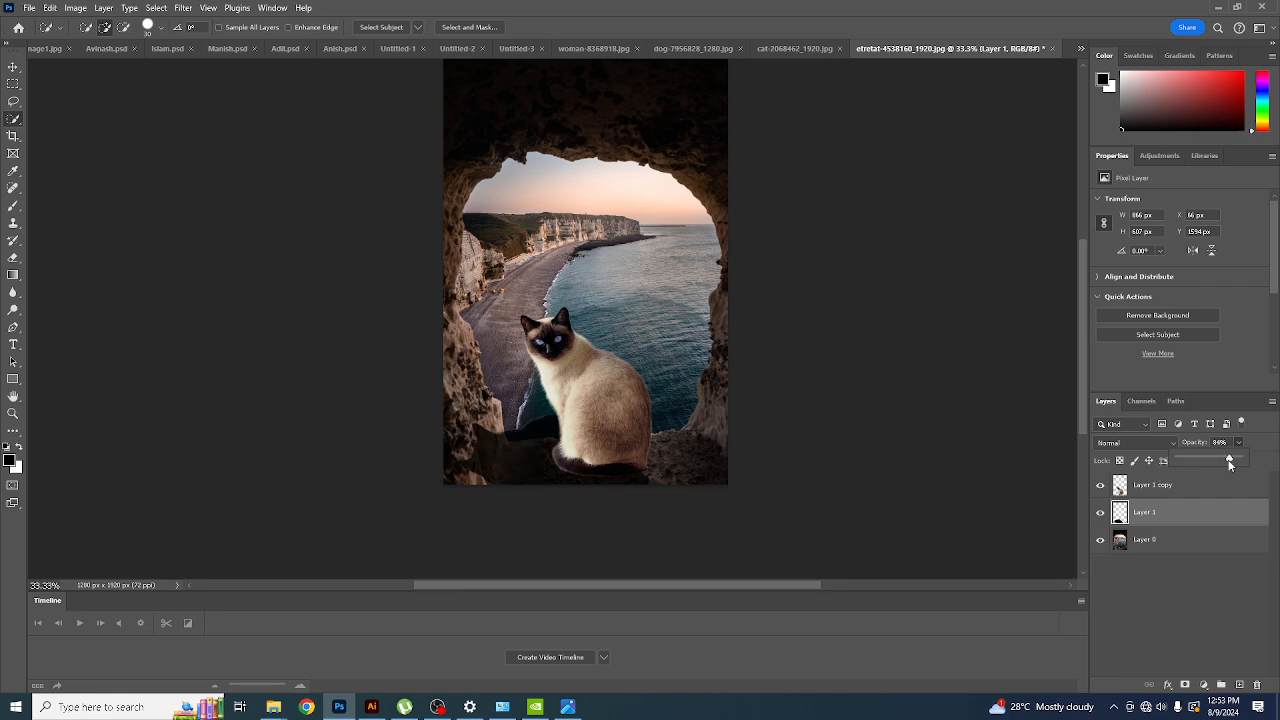
left_click(1172, 603)
- Load the shadow's outline as a selection, feather it by 20 pixels, and make Layer 1 active
left_click(1122, 516, "ctrl")
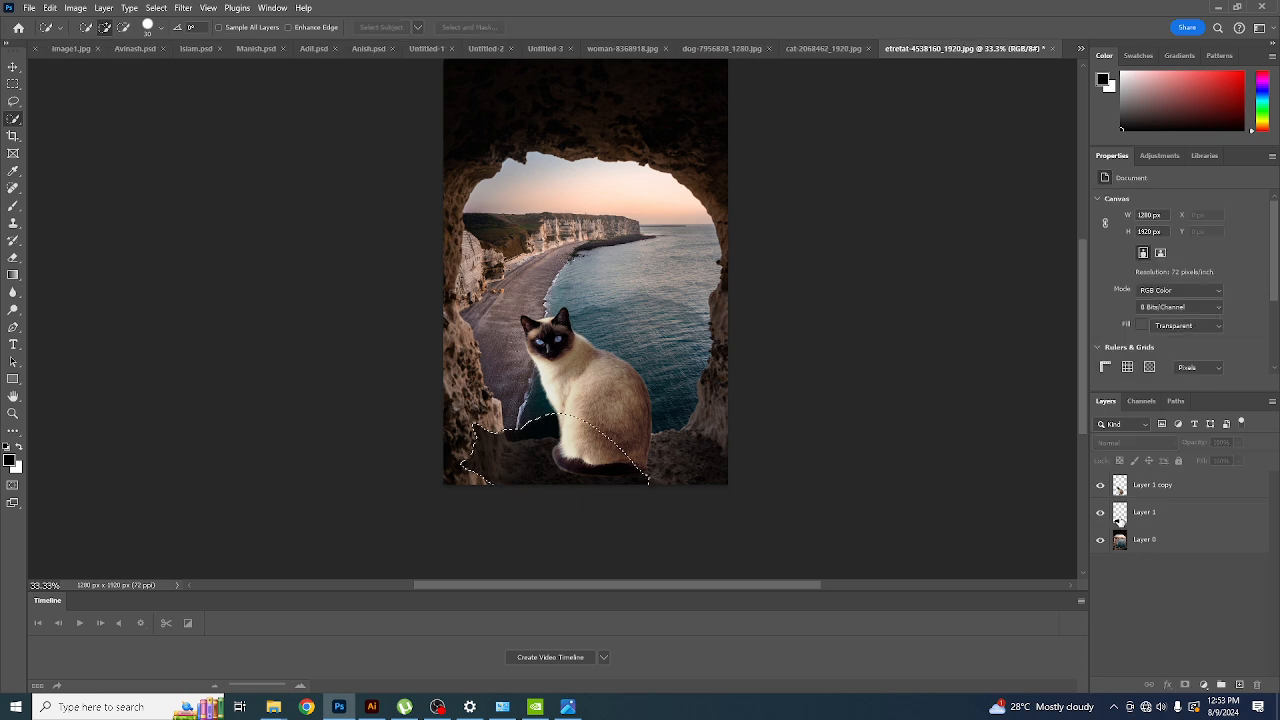
left_click(156, 9)
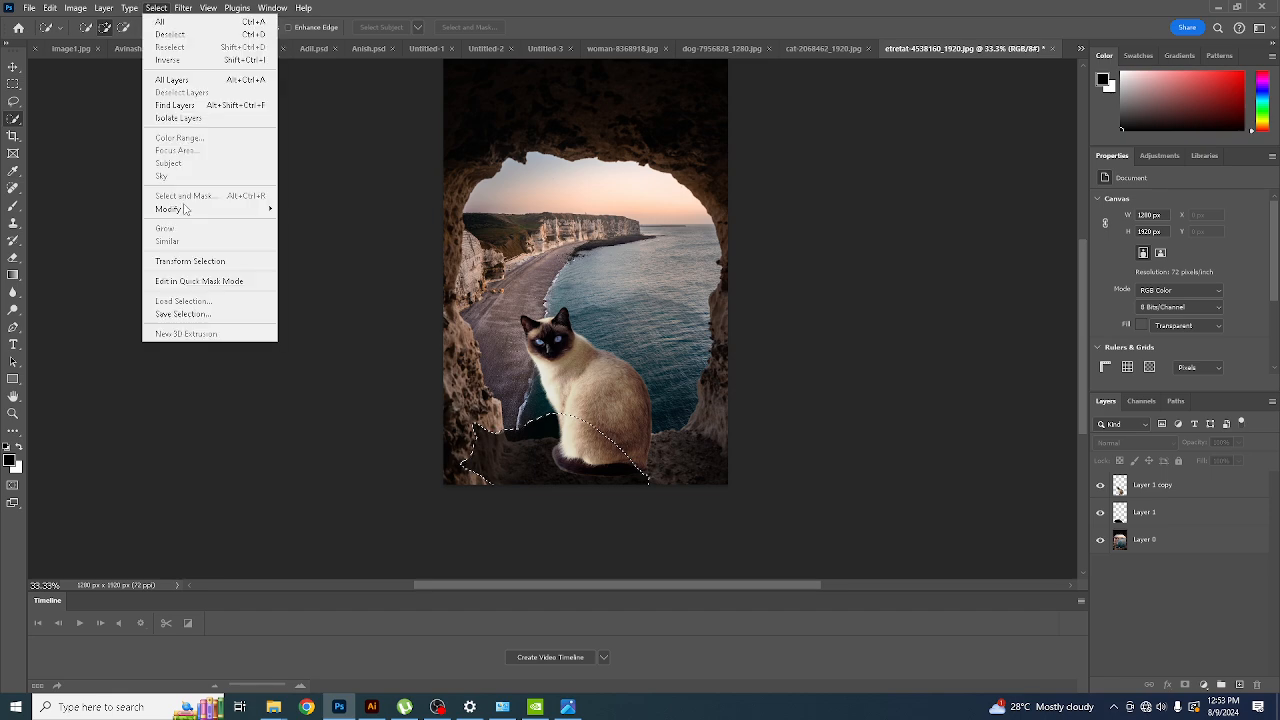
mouse_move(186, 210)
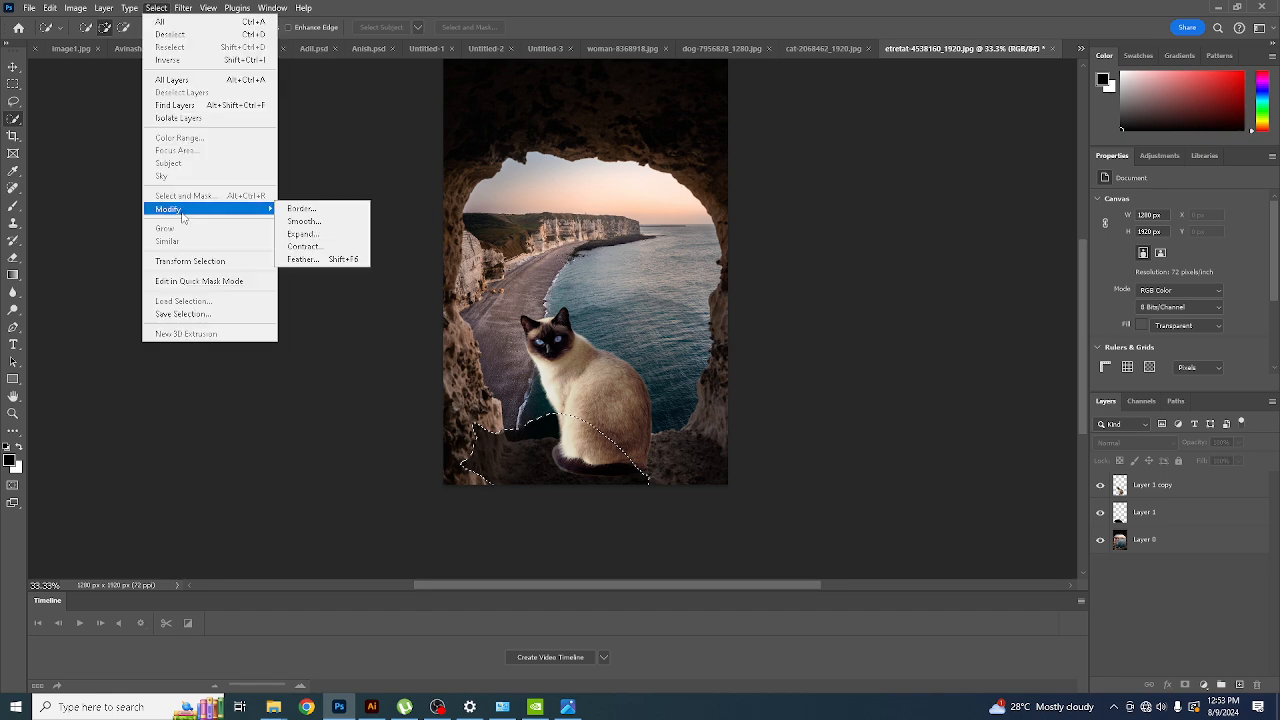
left_click(303, 259)
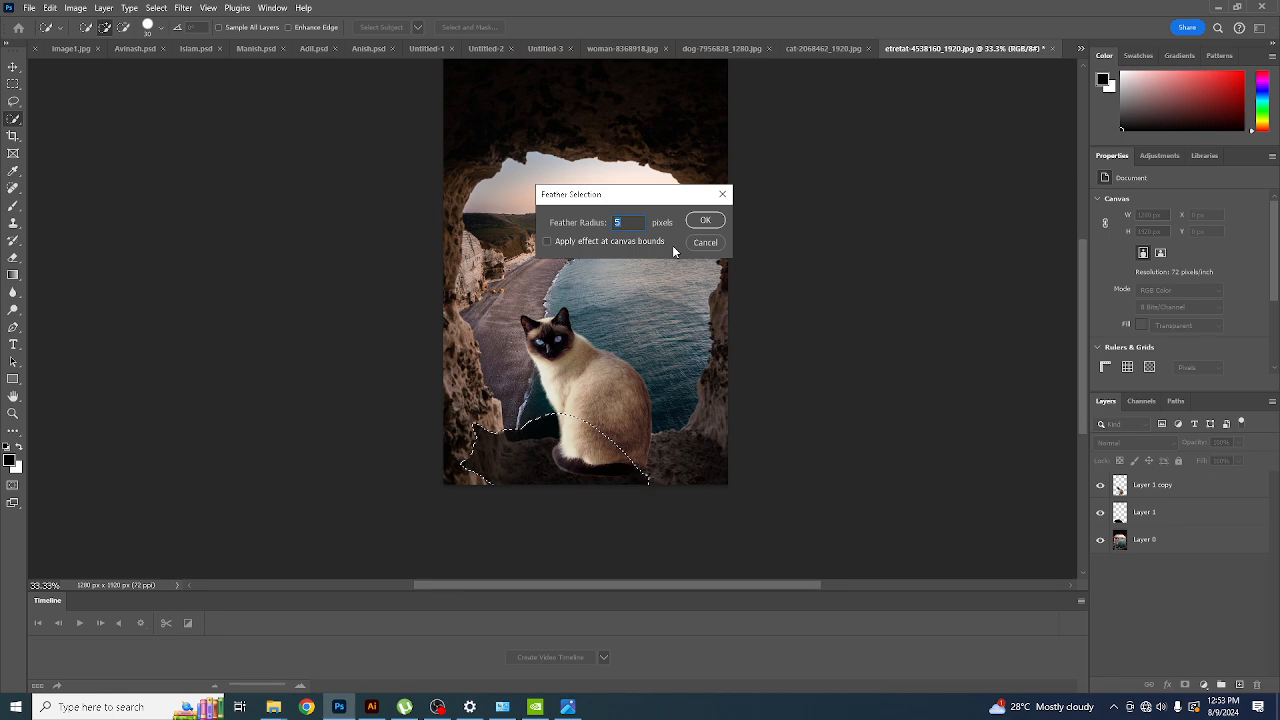
type("20")
left_click(705, 220)
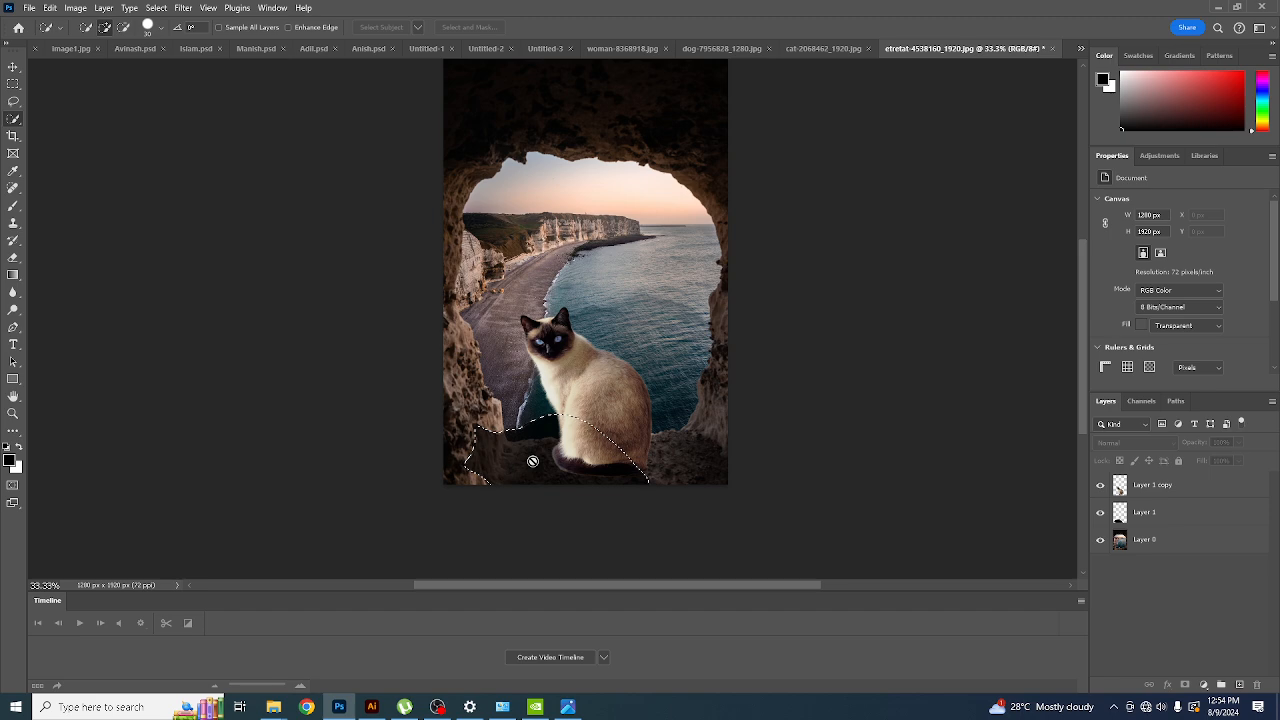
scroll(533, 461, "up", 5)
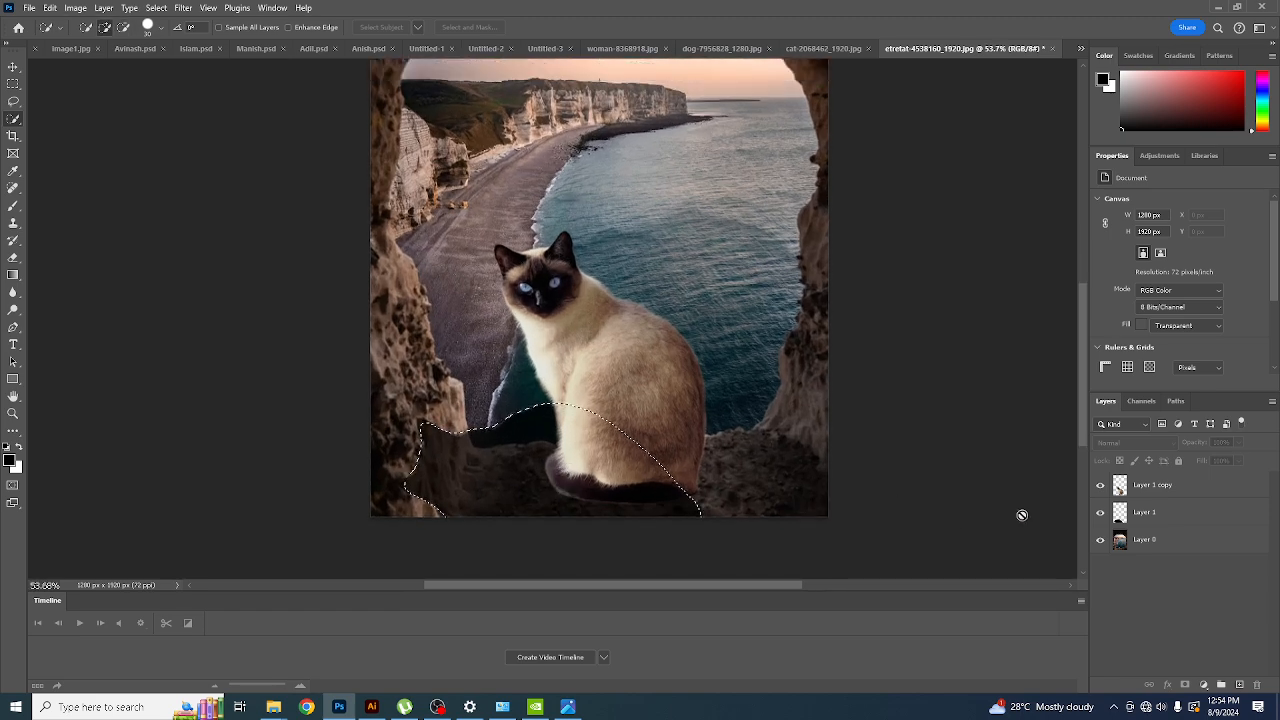
left_click(1140, 513)
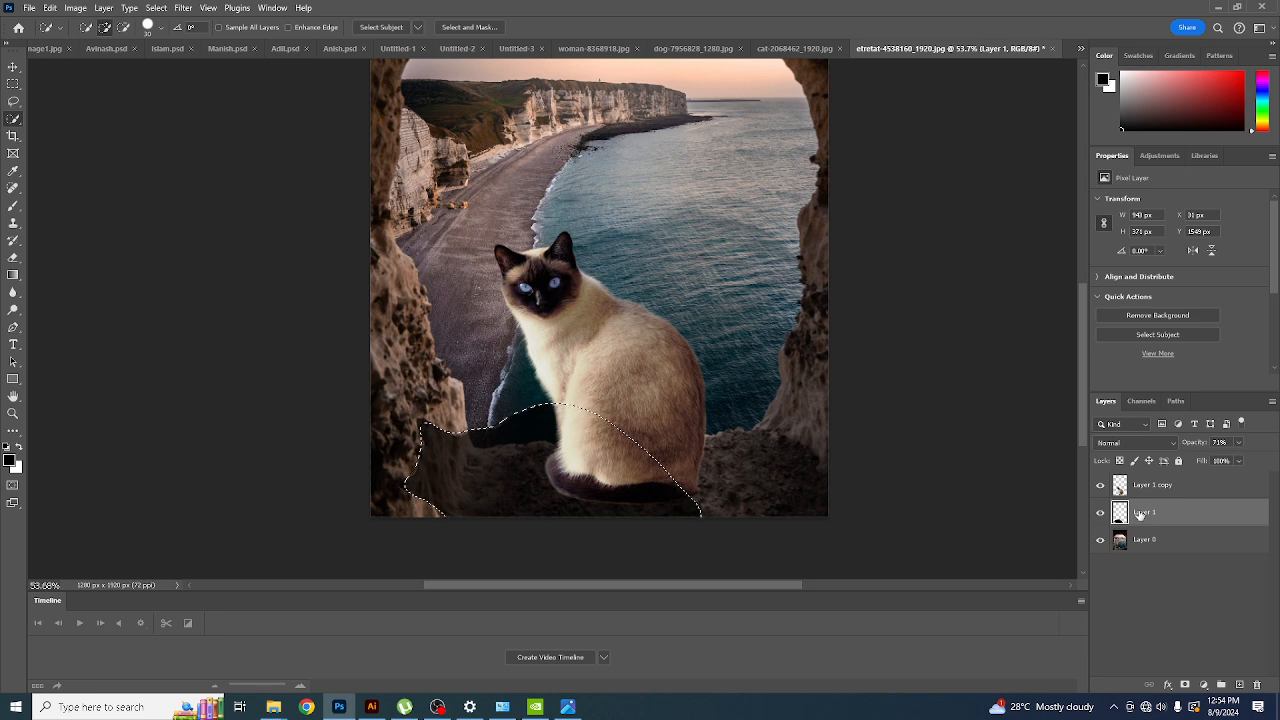
- Try deleting the feathered selection from the shadow layer and raising its opacity to 100%, and undo both changes
key("Delete")
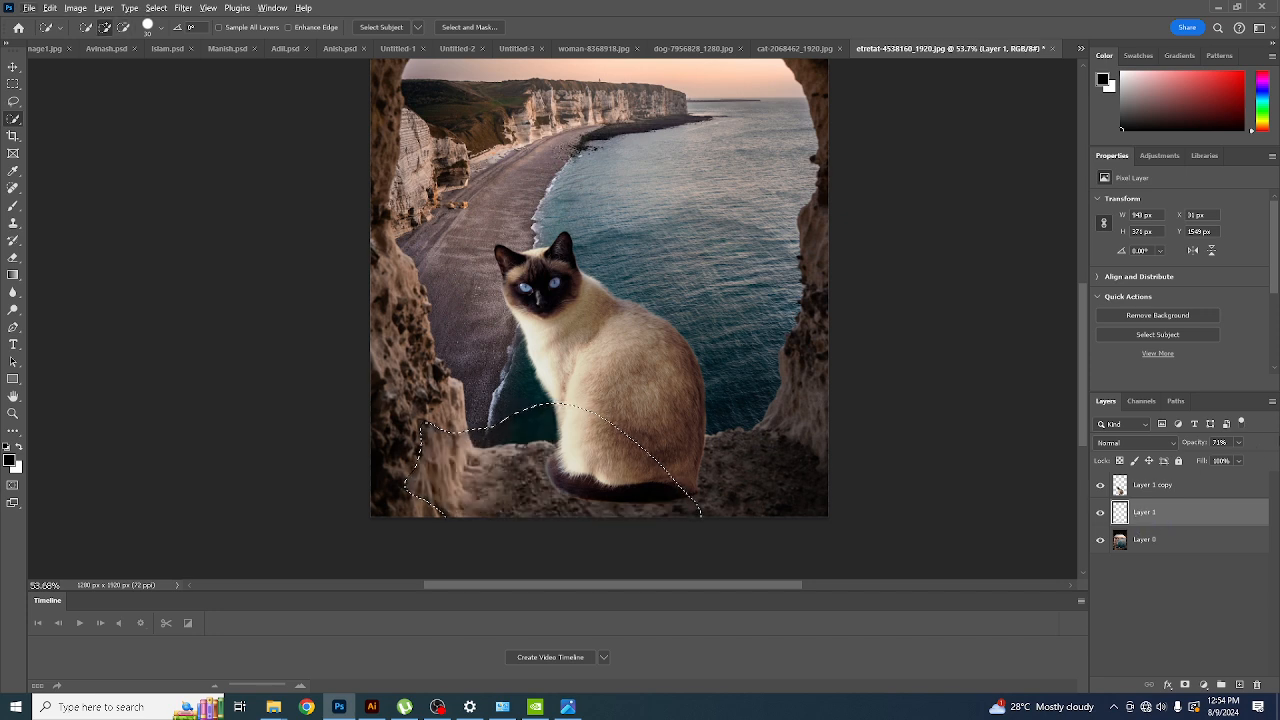
left_click(1239, 443)
left_click_drag(1240, 456, 1270, 464)
scroll(577, 442, "up", 5)
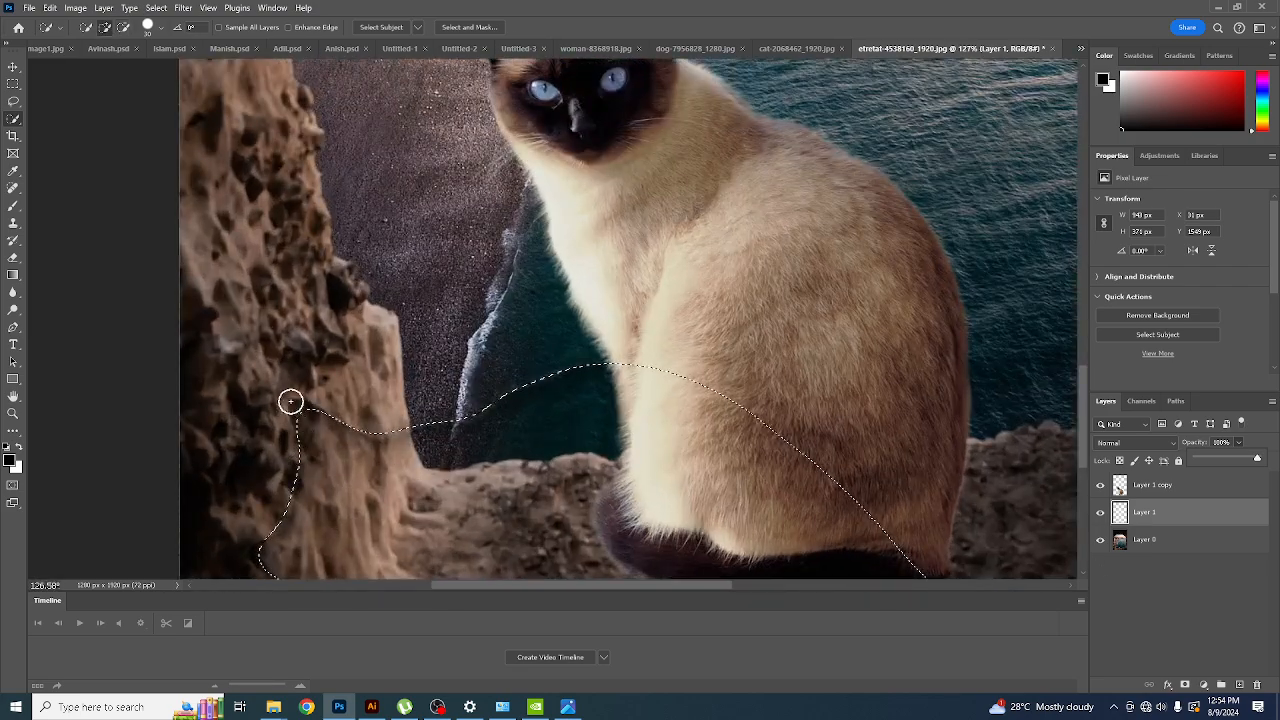
scroll(454, 432, "down", 2)
scroll(454, 432, "down", 2)
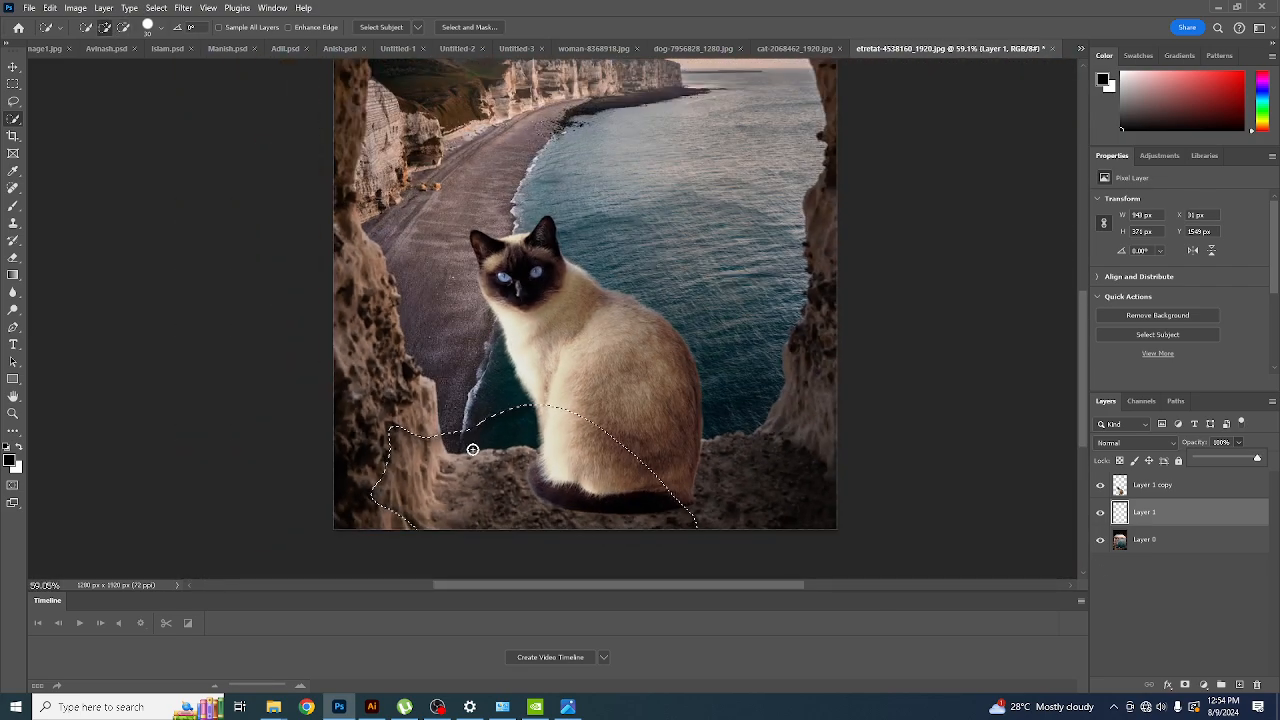
left_click(1158, 513)
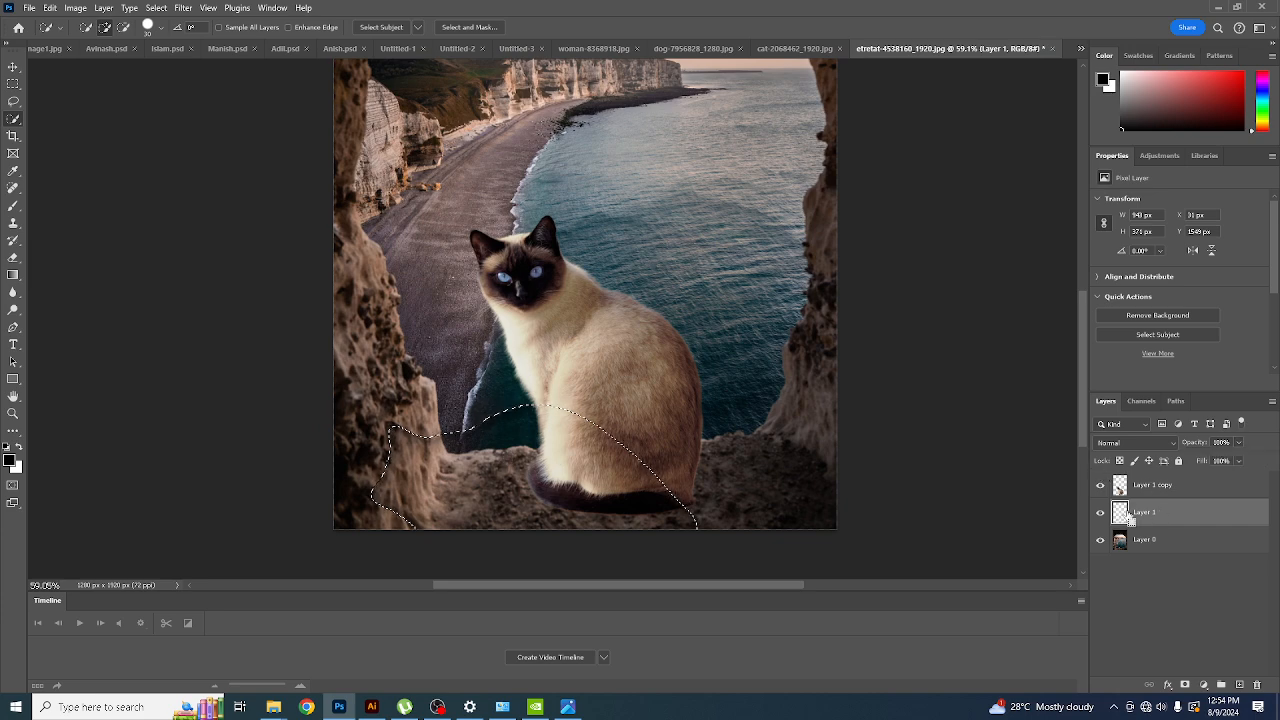
key("7")
key("1")
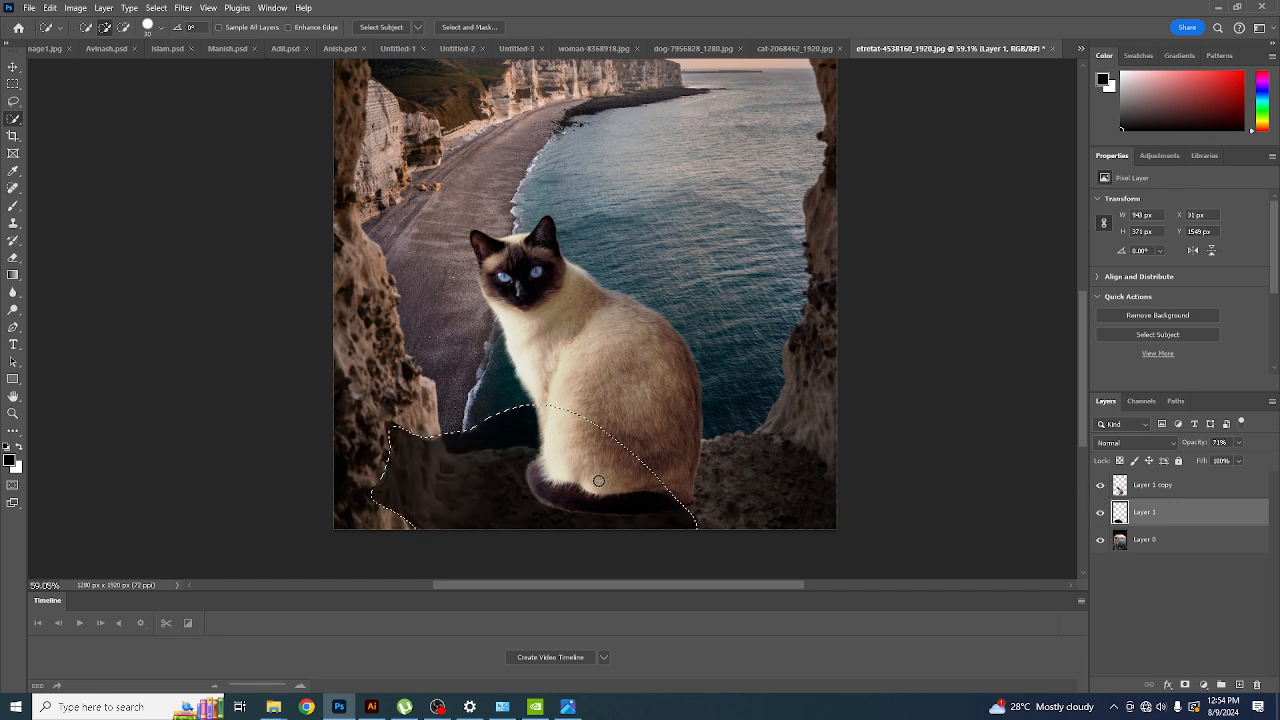
- Set the opacity of the shadow on Layer 1 to 100%
left_click(1239, 443)
left_click_drag(1240, 452, 1257, 458)
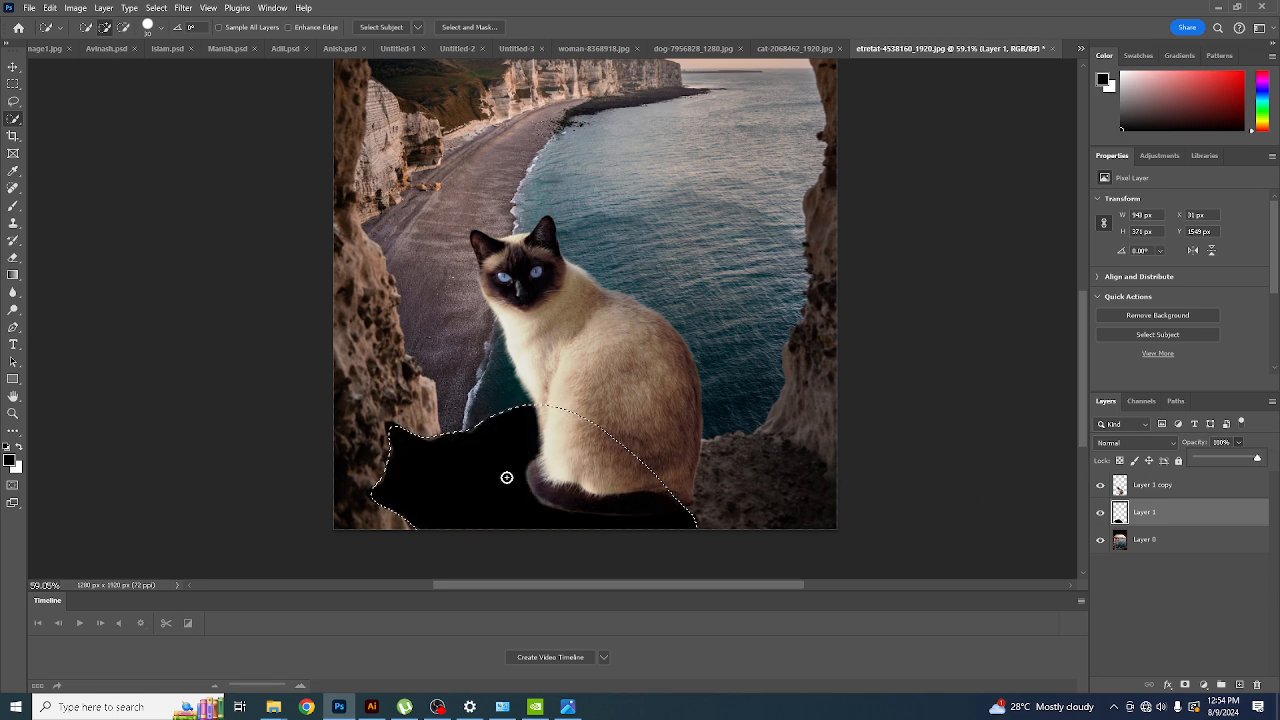
- Set the opacity of the shadow on Layer 1 to 71% and clear the selection around it
left_click(567, 501)
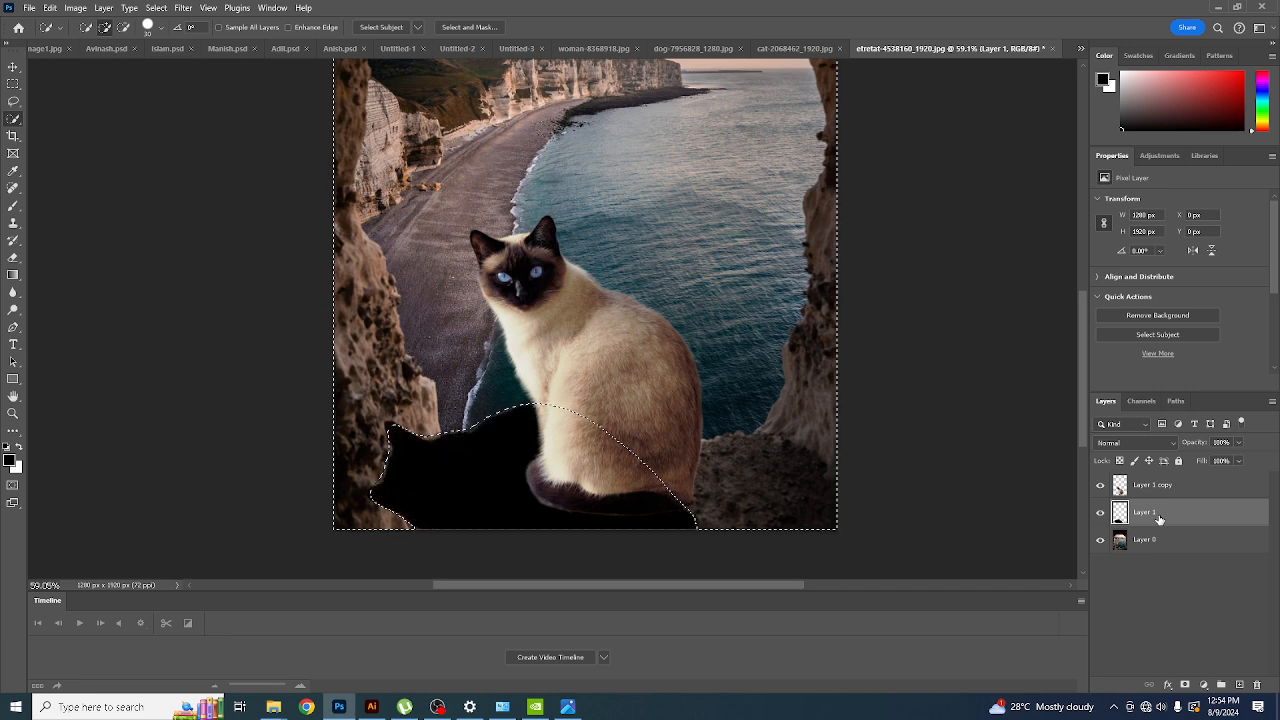
key("ctrl+shift+i")
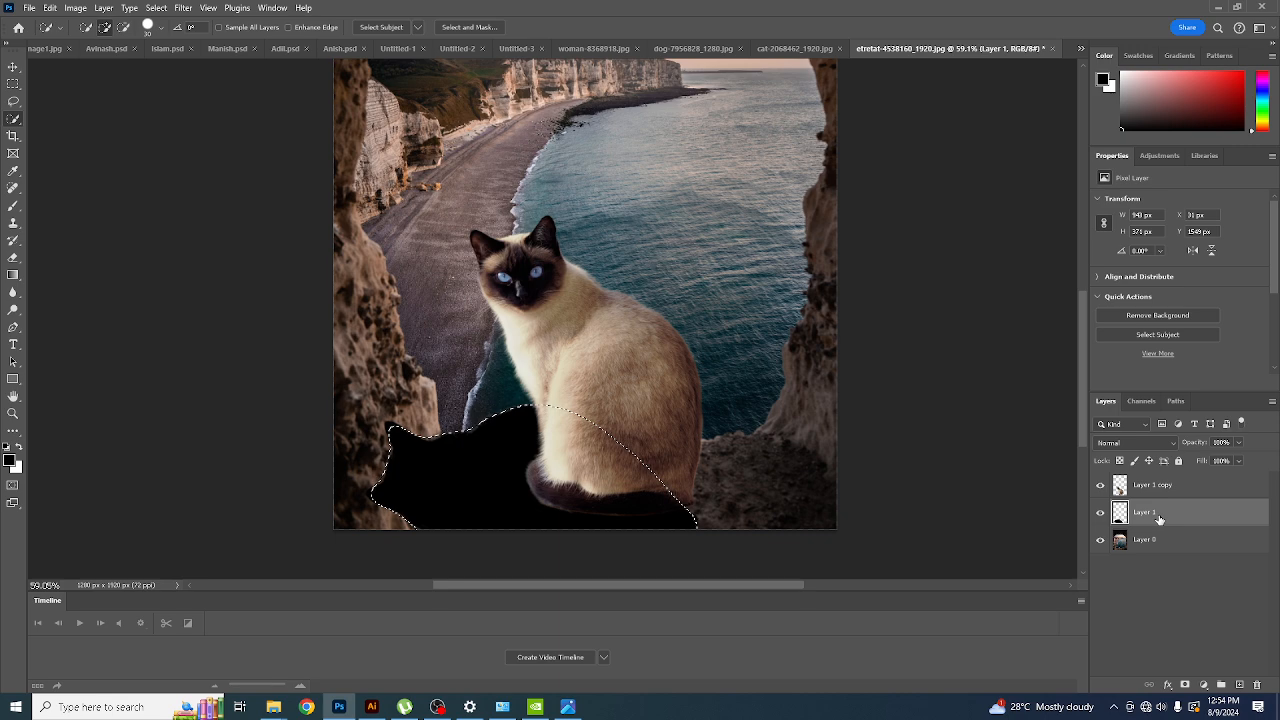
key("7")
key("1")
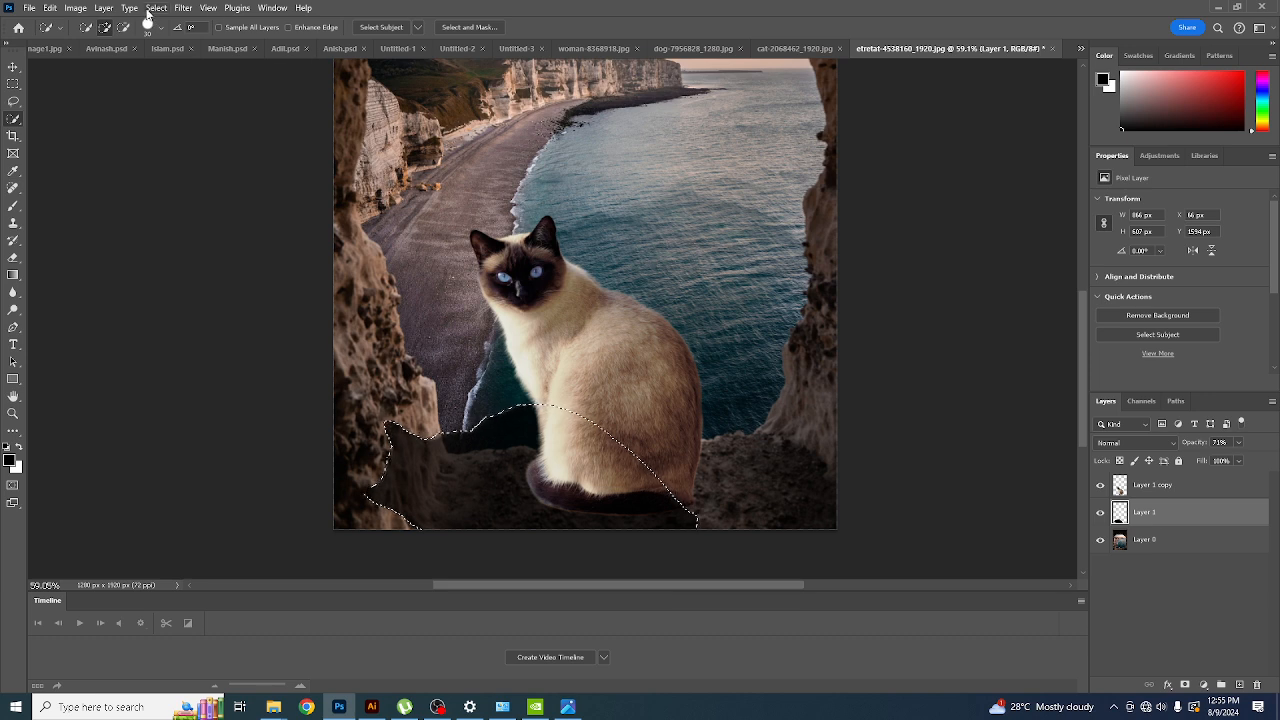
key("ctrl+shift+i")
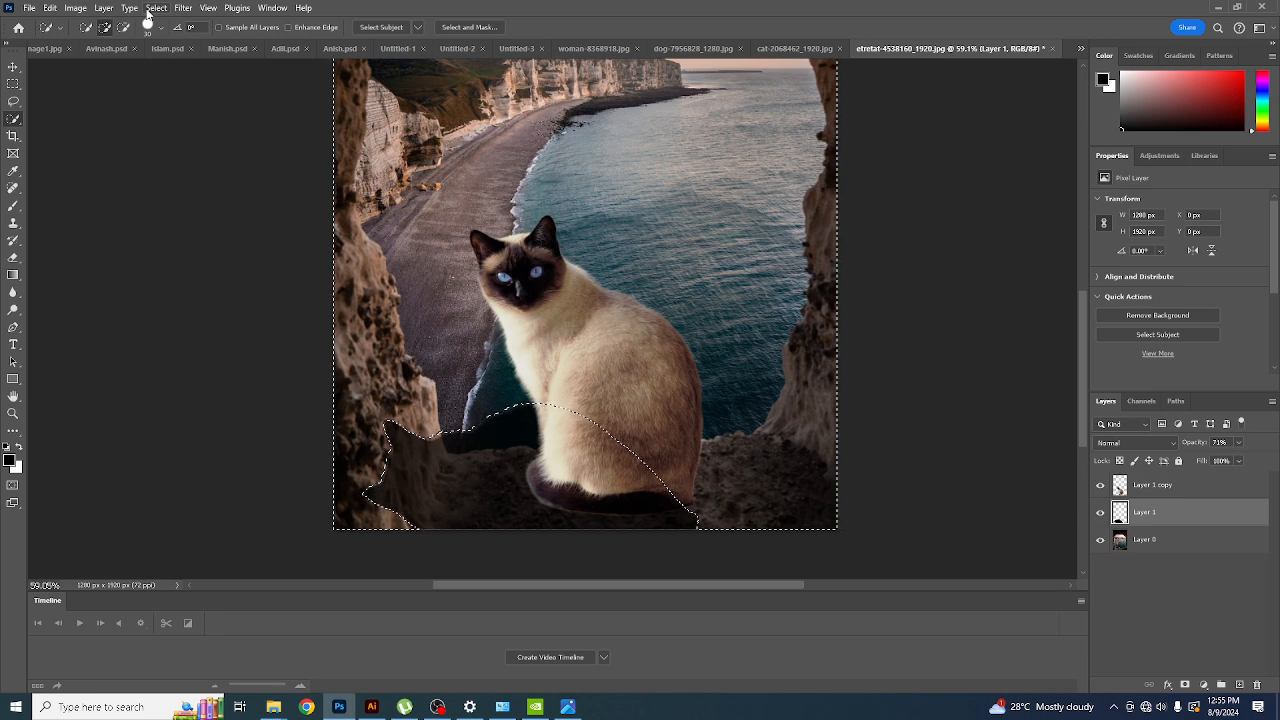
key("ctrl+d")
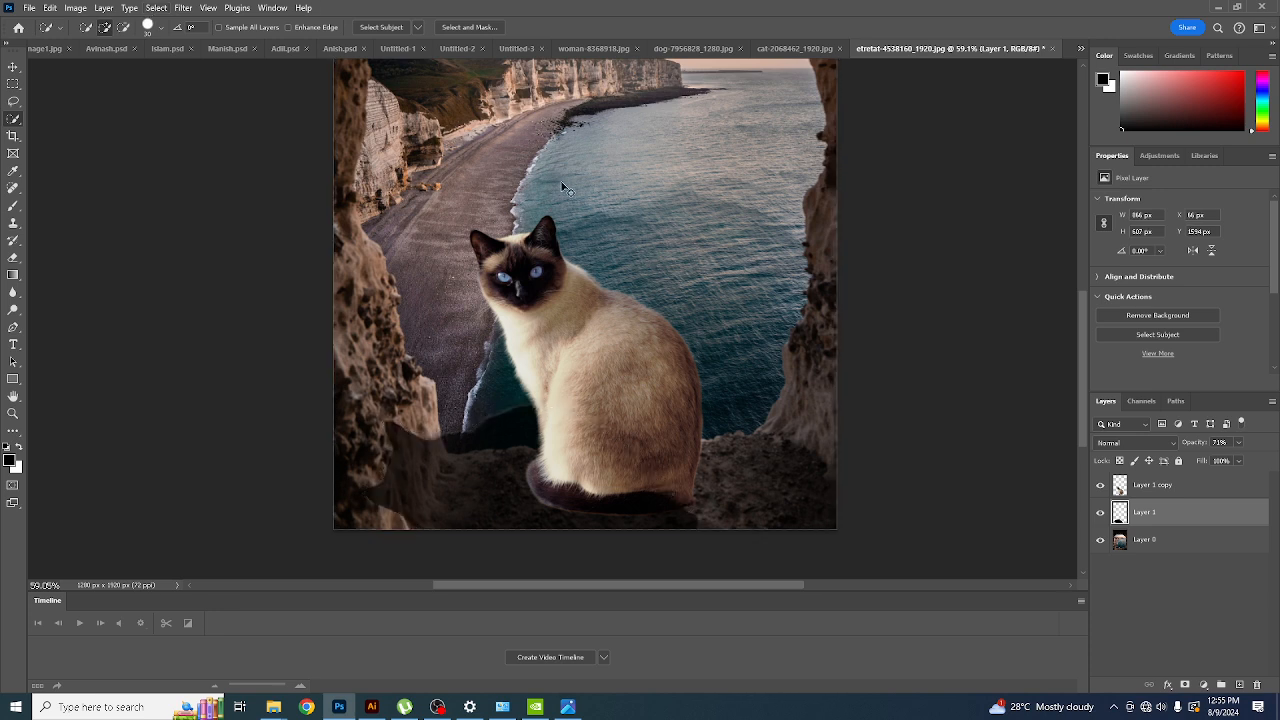
- Load the shadow's outline from Layer 1 as a selection and feather it by 20 pixels
left_click(1121, 514, "ctrl")
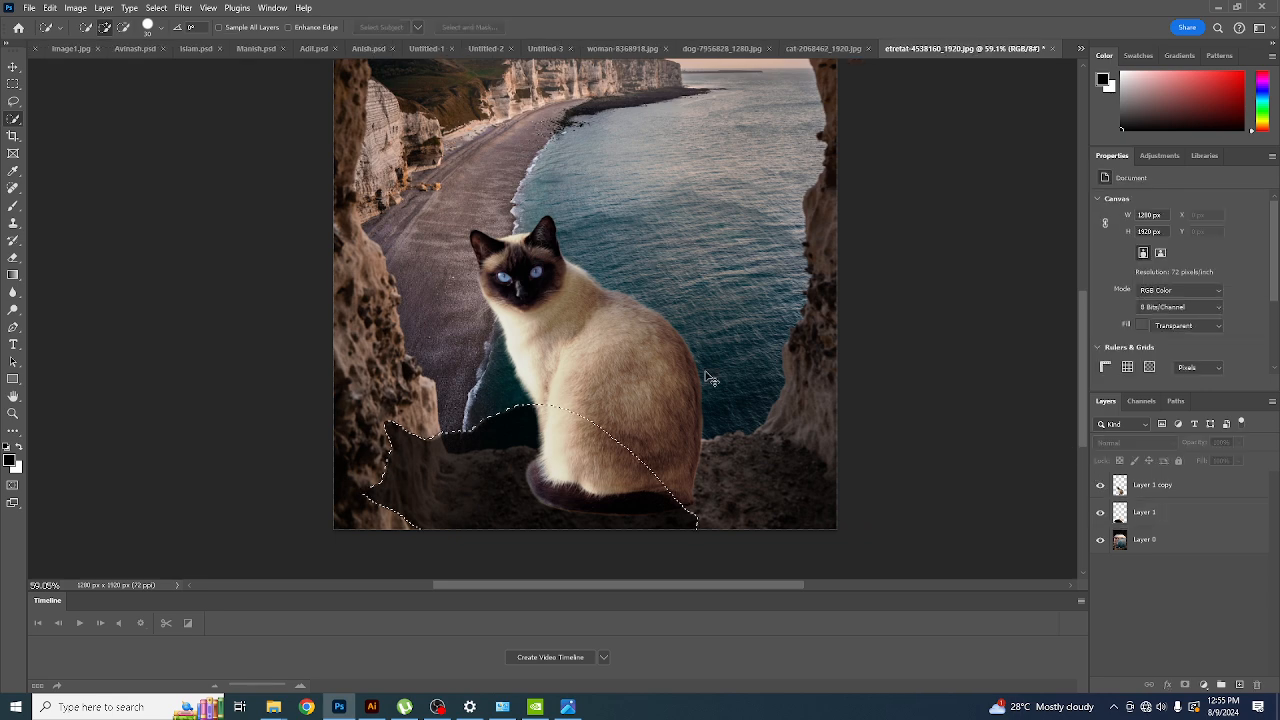
left_click(156, 8)
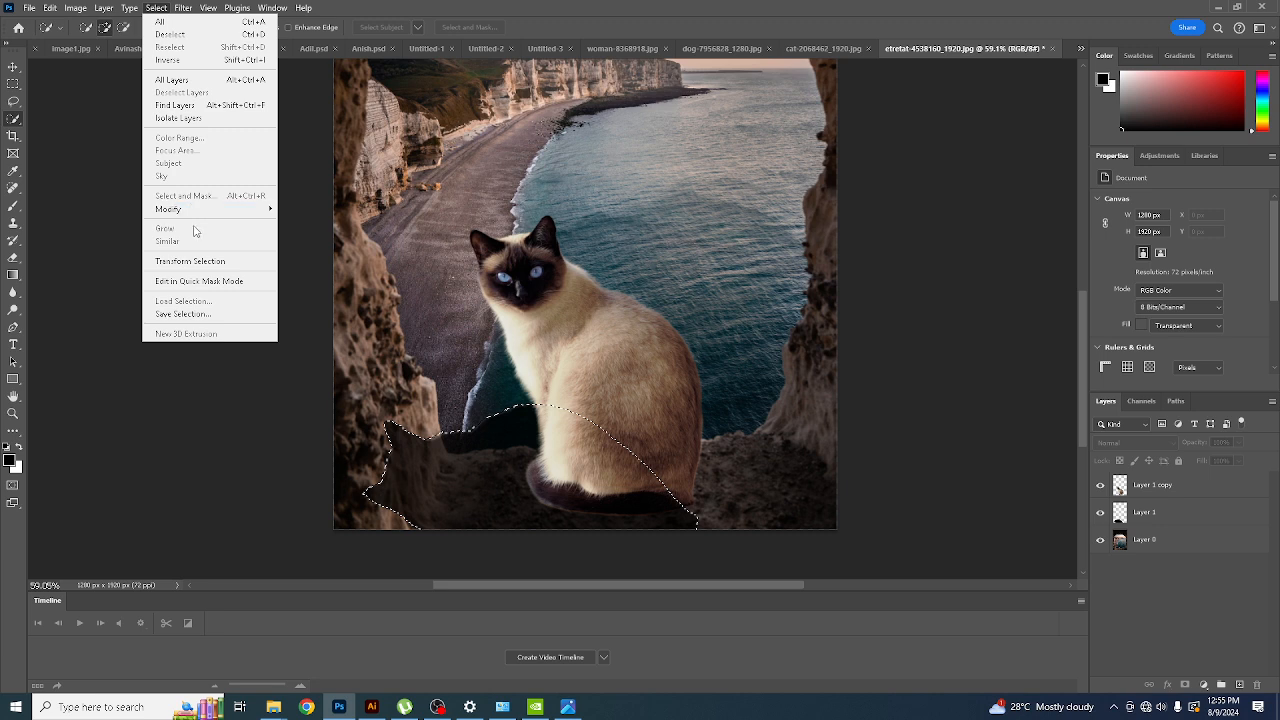
mouse_move(200, 210)
left_click(305, 259)
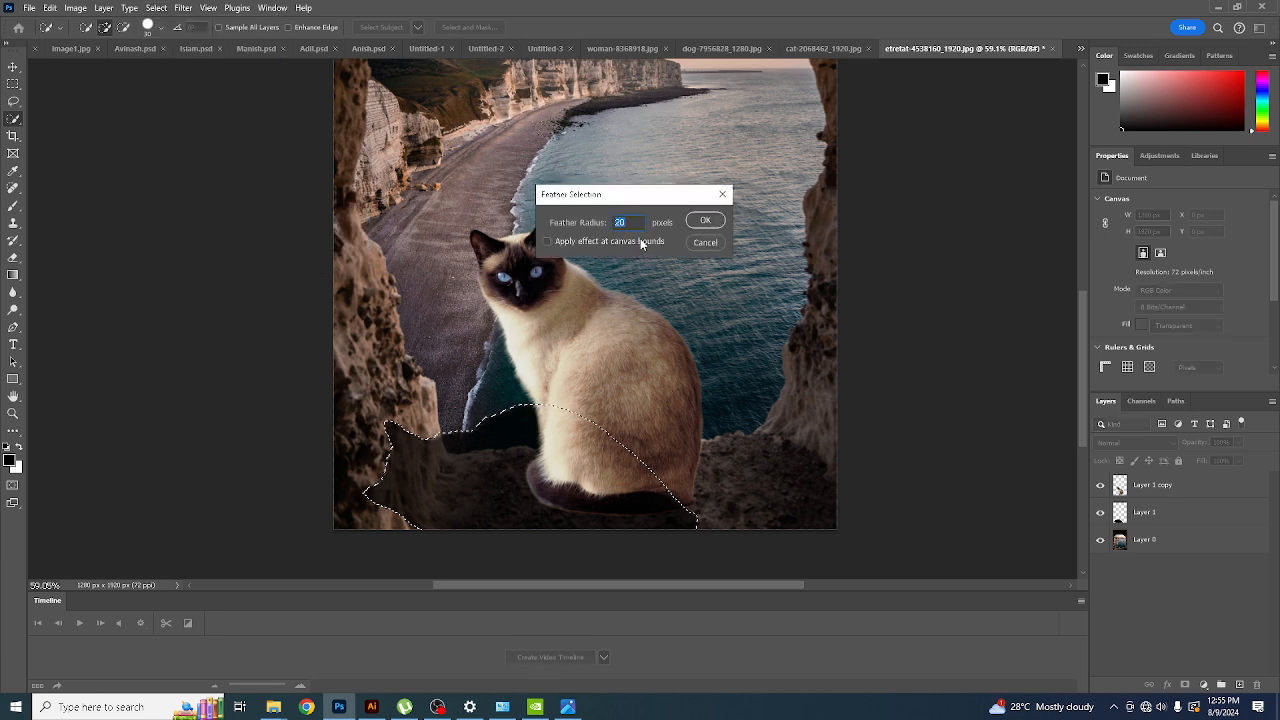
left_click(716, 220)
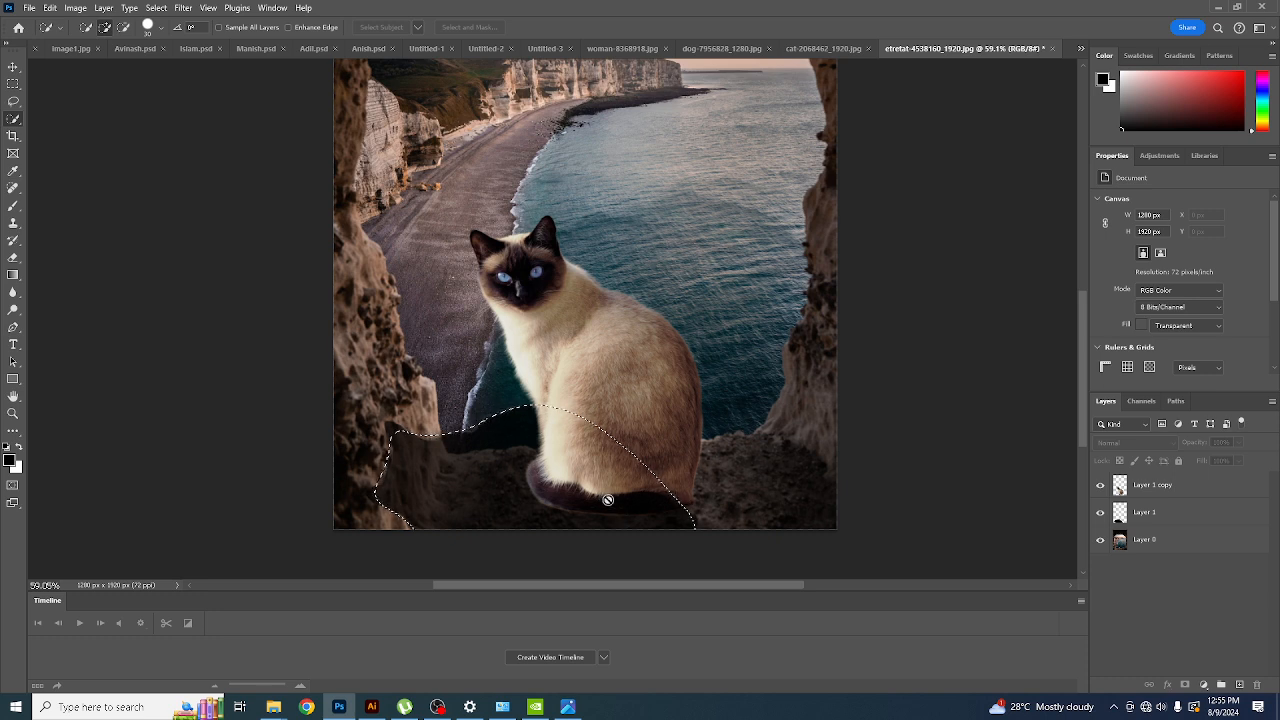
- Invert the feathered selection, delete that area from Layer 1 to soften the shadow's edges, and deselect
key("ctrl+shift+i")
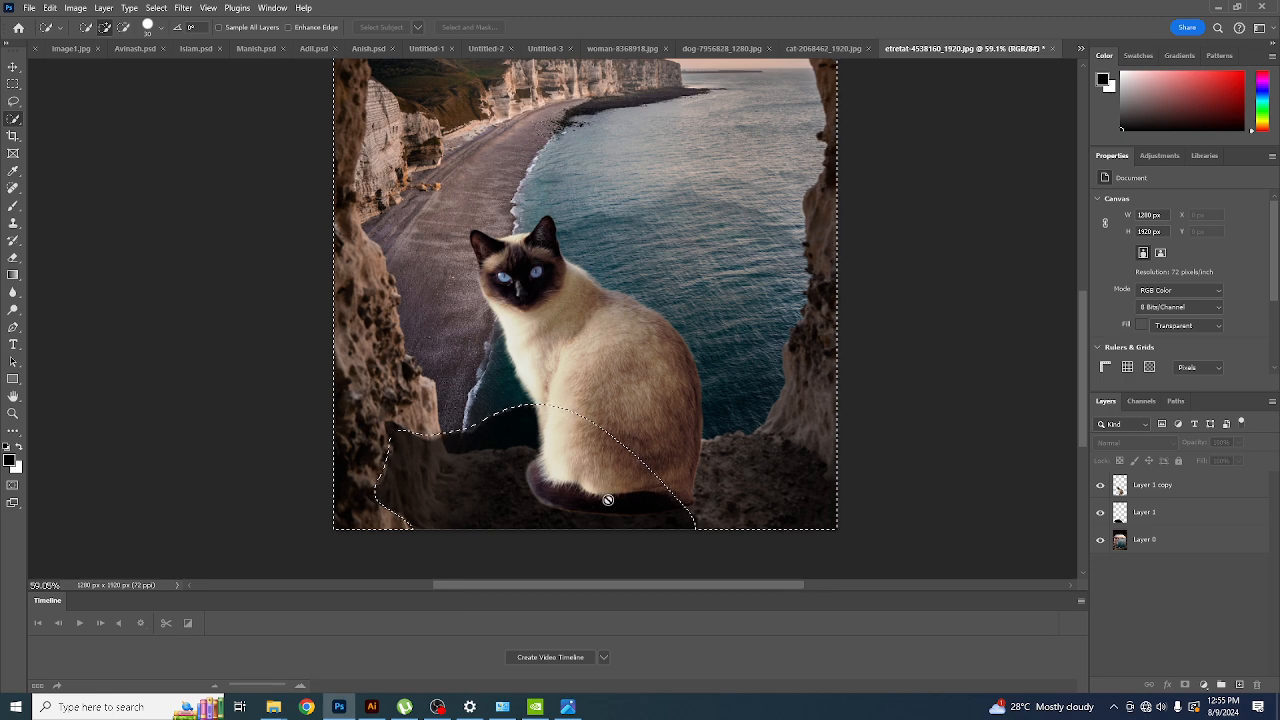
left_click(1134, 512)
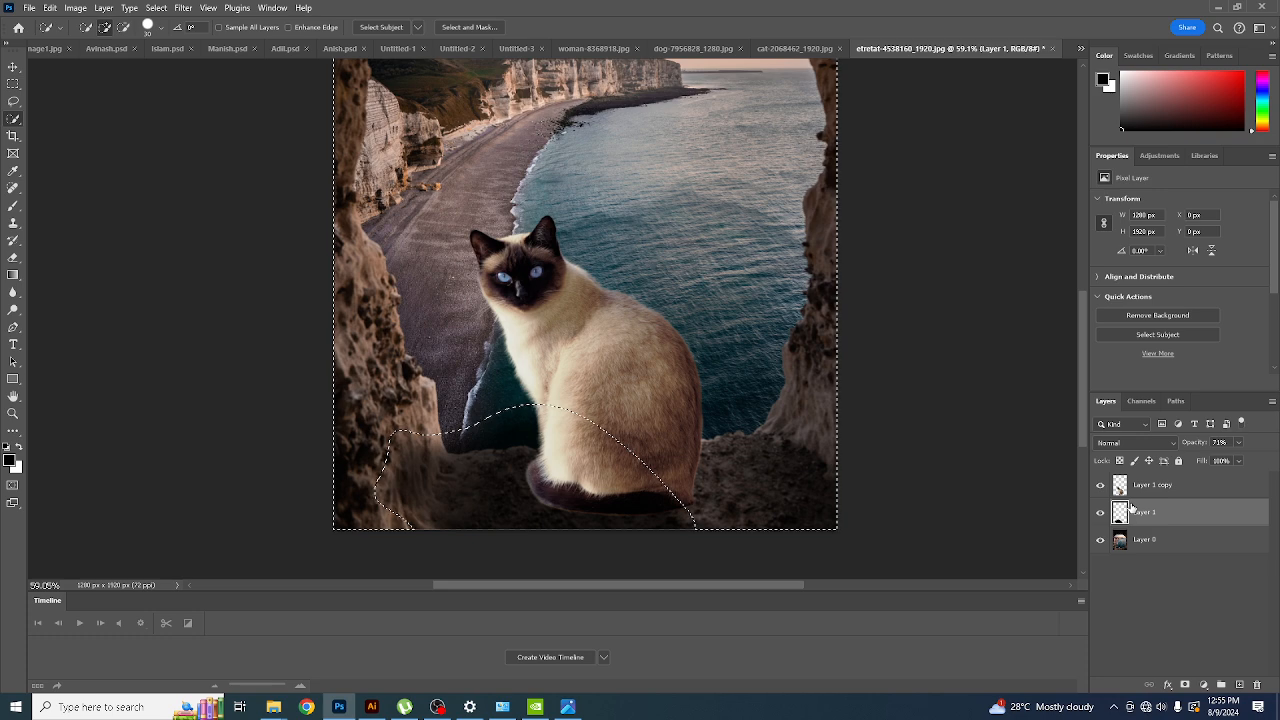
key("ctrl+d")
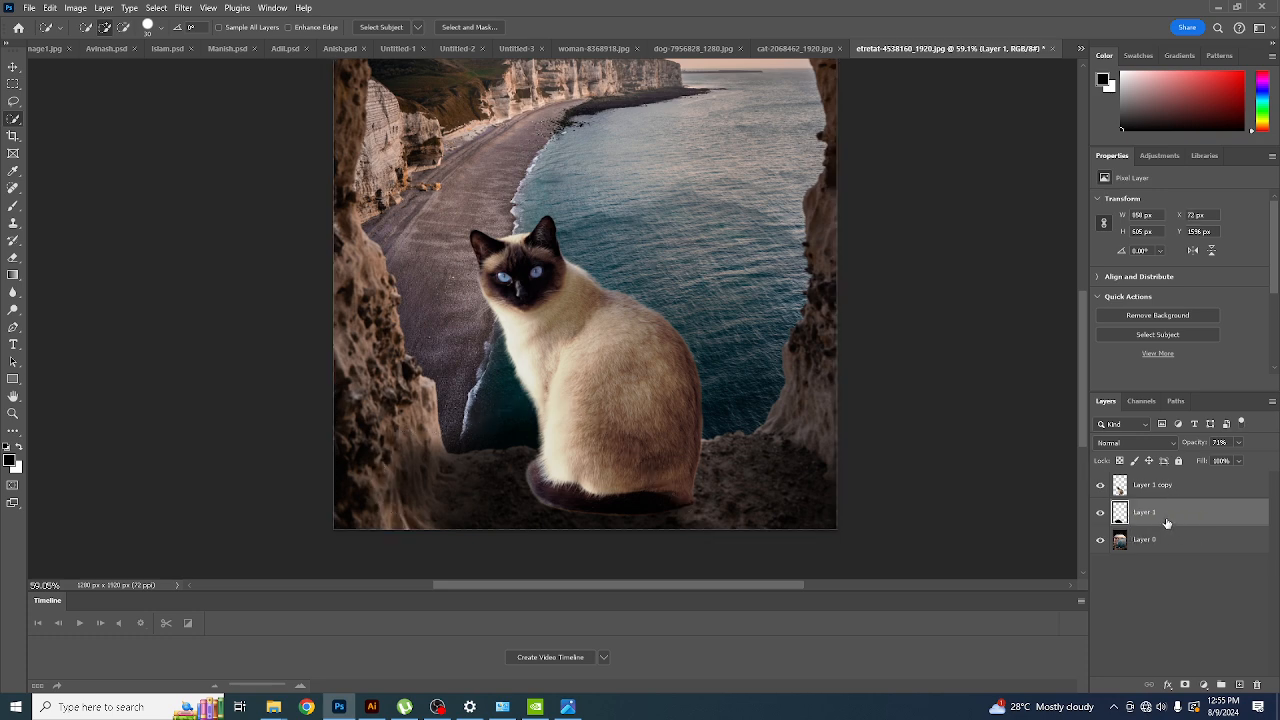
- Scale the shadow on Layer 1 to about 82% and move it beneath the cat
key("ctrl+t")
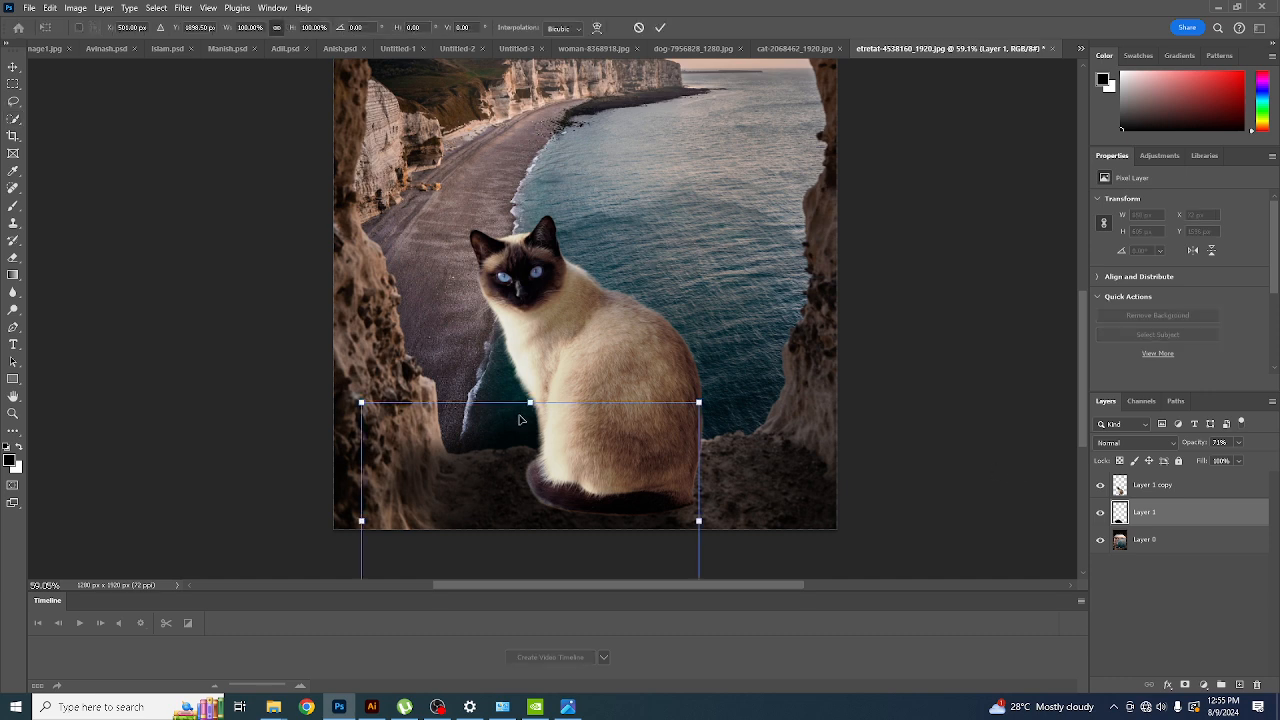
left_click_drag(527, 405, 529, 444)
left_click_drag(489, 514, 544, 503)
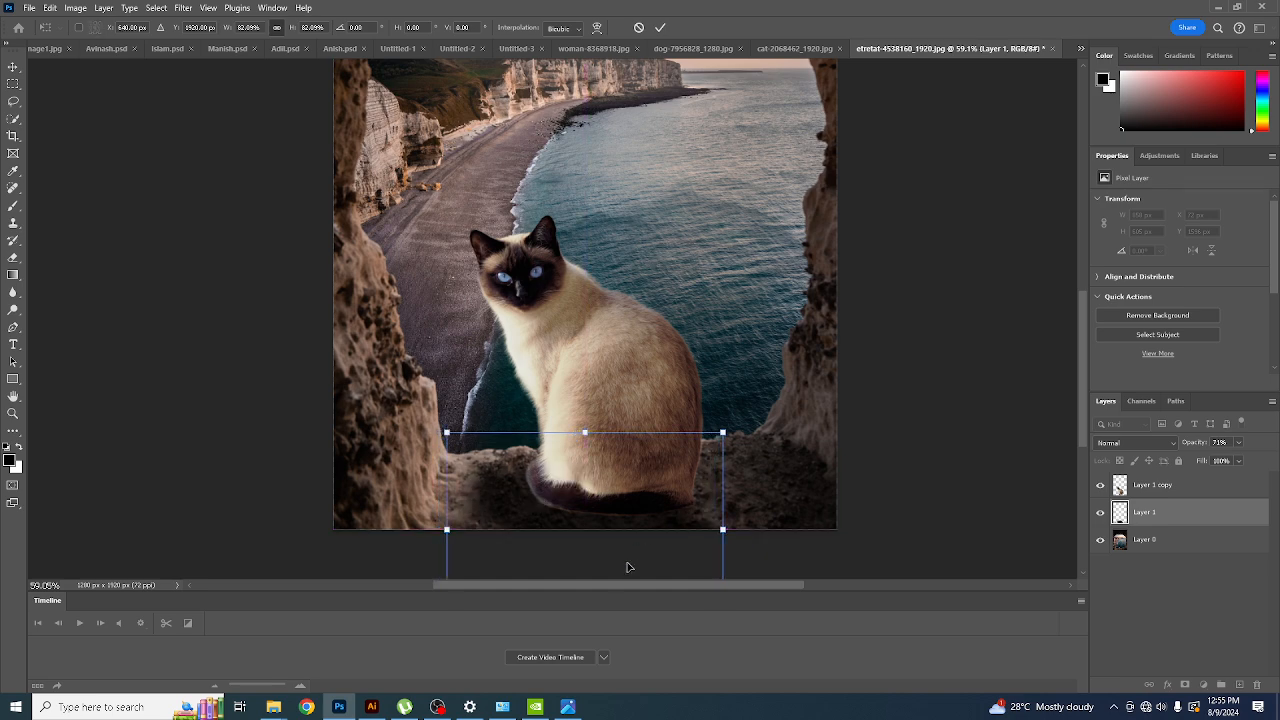
- Flatten the shadow to about 48% height and shift it toward the left side of the cat's base
scroll(615, 411, "down", 2)
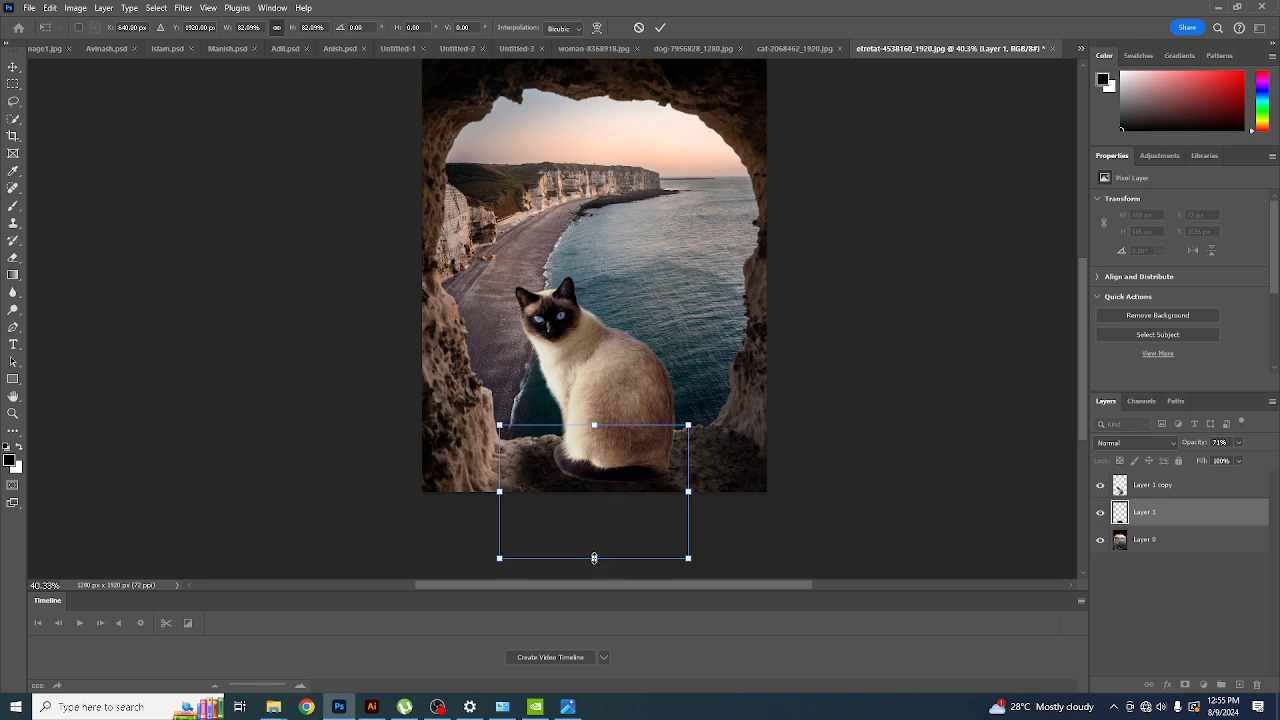
left_click_drag(594, 558, 593, 528)
key("ctrl+z")
left_click_drag(594, 558, 594, 509)
left_click_drag(524, 453, 498, 452)
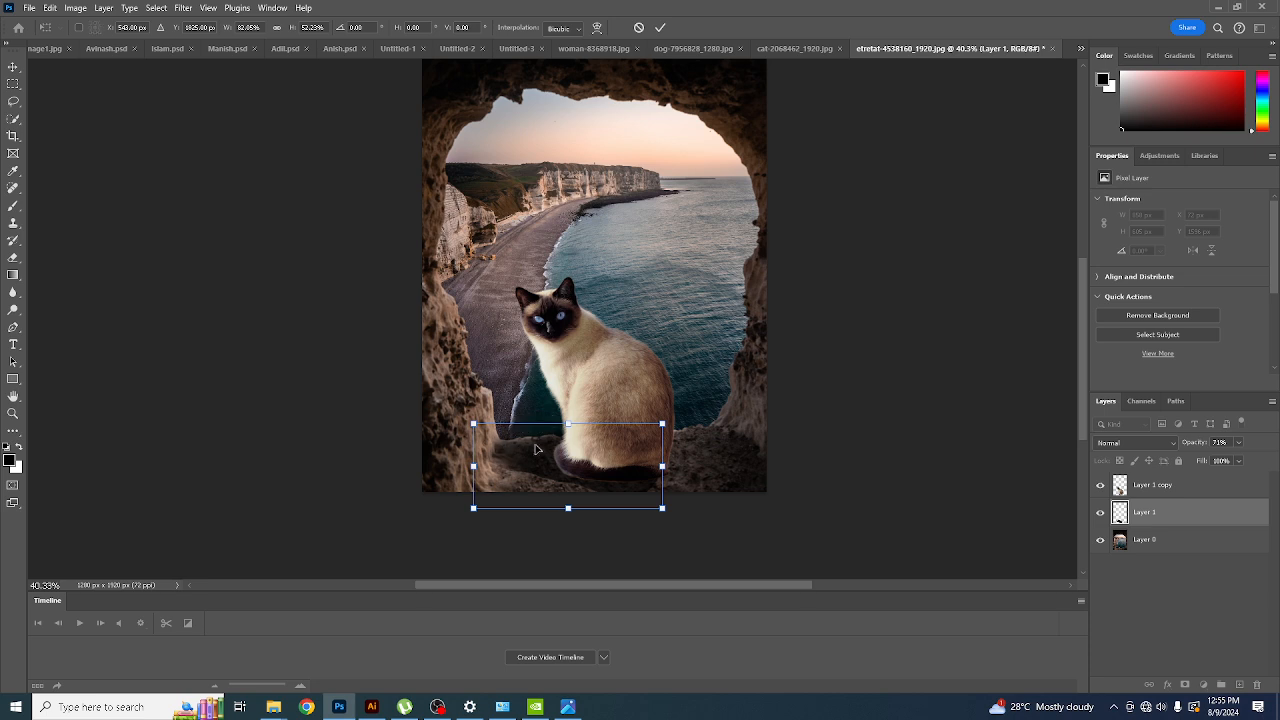
left_click_drag(568, 426, 565, 434)
- Rotate the shadow by about -23.5°, nudge it slightly down under the cat, and apply the transformation
left_click_drag(678, 431, 660, 380)
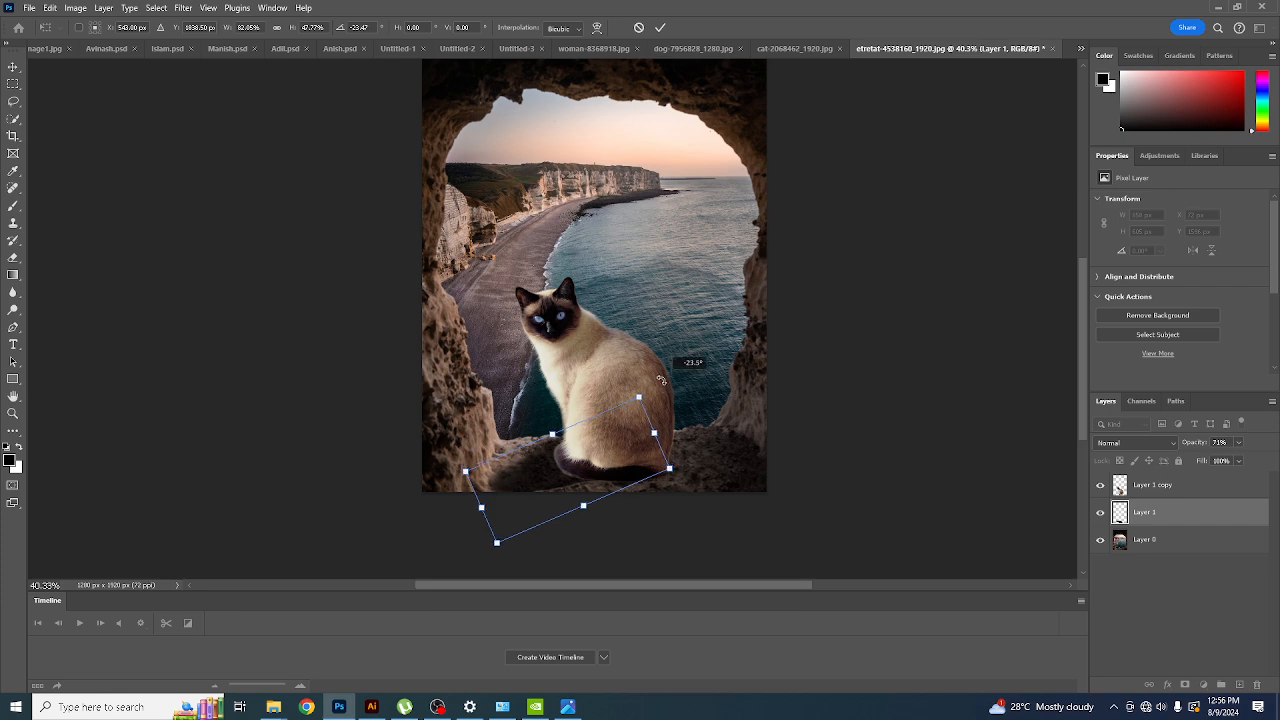
mouse_move(620, 446)
left_mouse_down()
mouse_move(603, 452)
mouse_move(659, 430)
mouse_move(604, 459)
mouse_move(617, 458)
left_mouse_up()
key("Return")
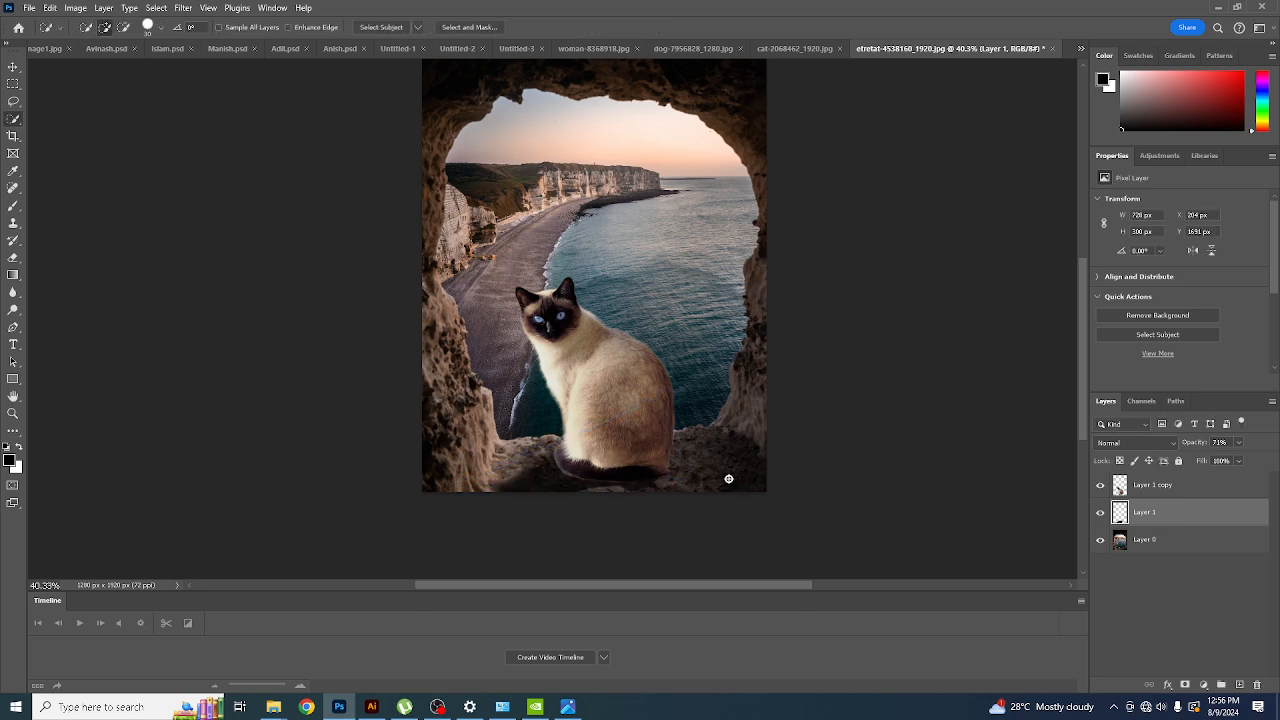
scroll(519, 476, "down", 3)
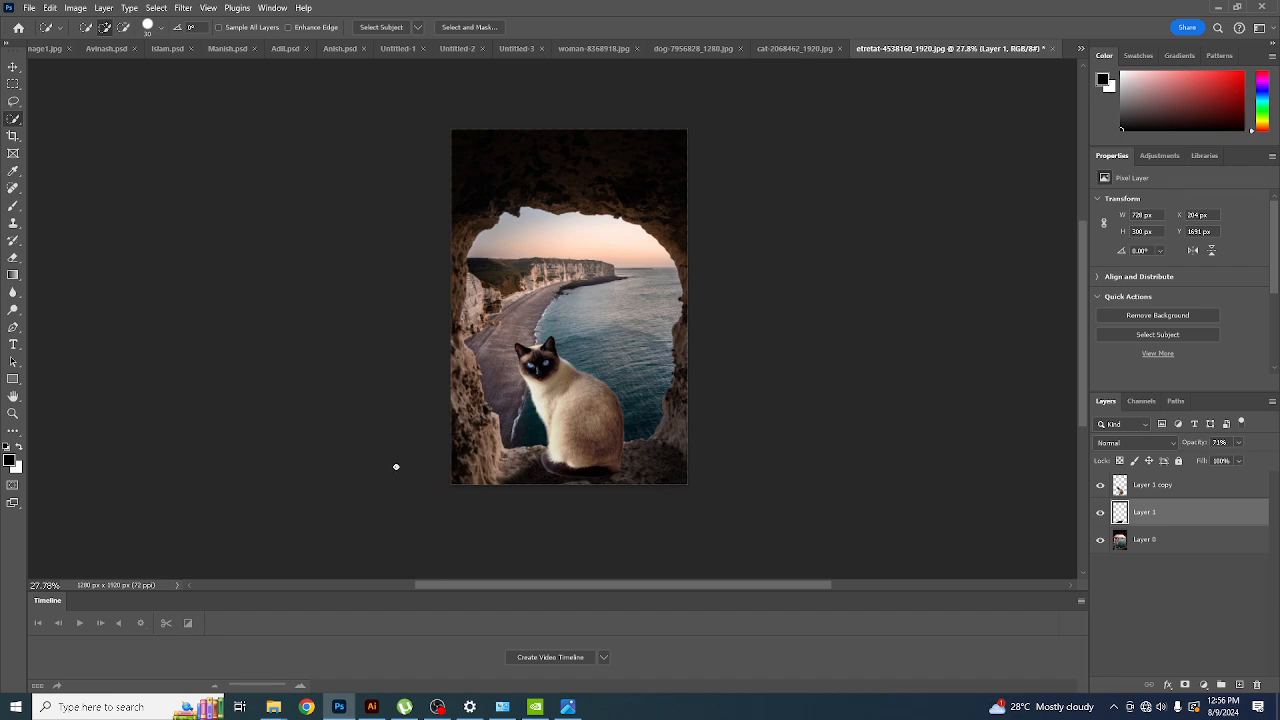
- Open the jumping woman photo woman-1868817_1920.jpg from the Downloads folder
left_click(30, 8)
left_click(40, 31)
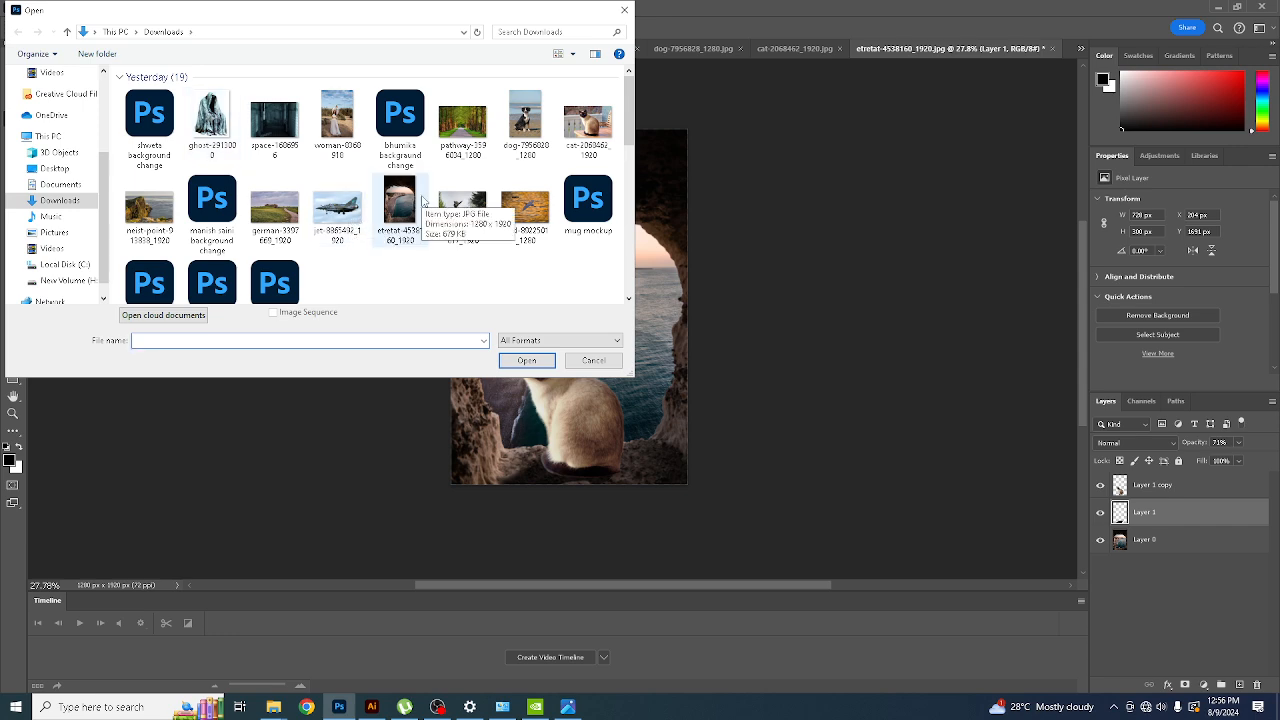
scroll(423, 201, "down", 3)
scroll(419, 198, "down", 3)
scroll(419, 198, "up", 2)
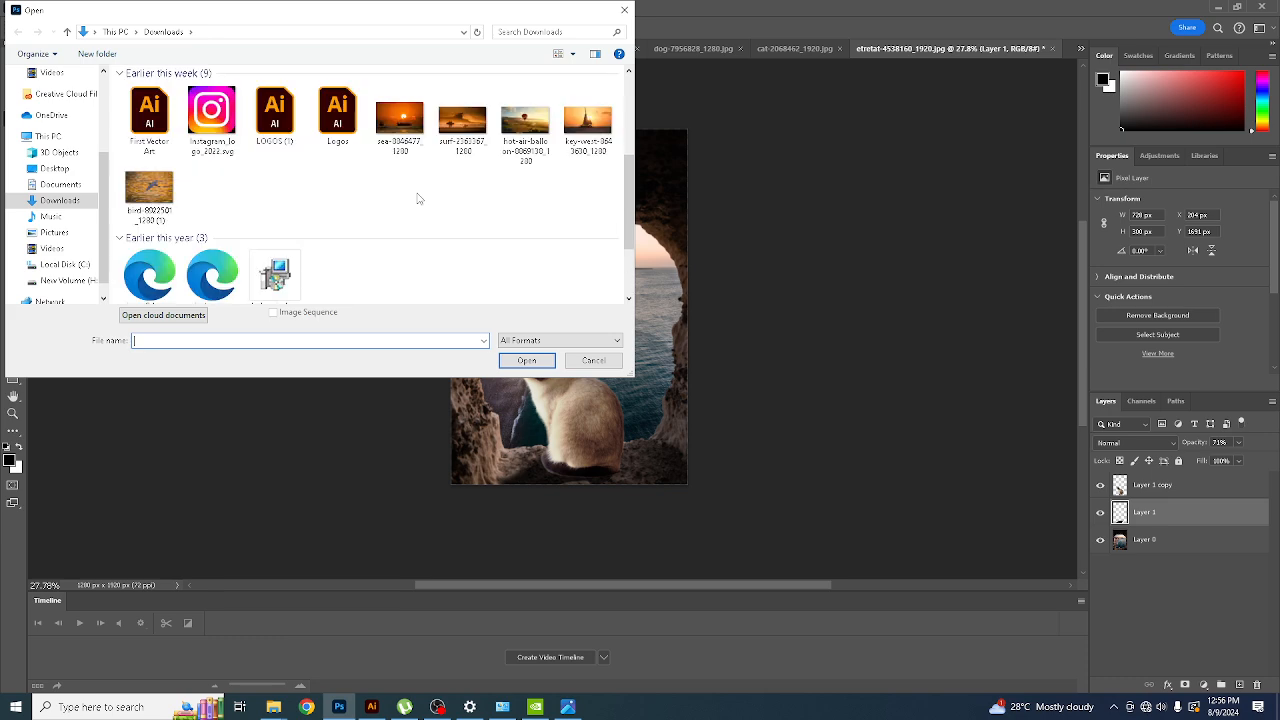
scroll(419, 198, "down", 2)
scroll(418, 199, "up", 5)
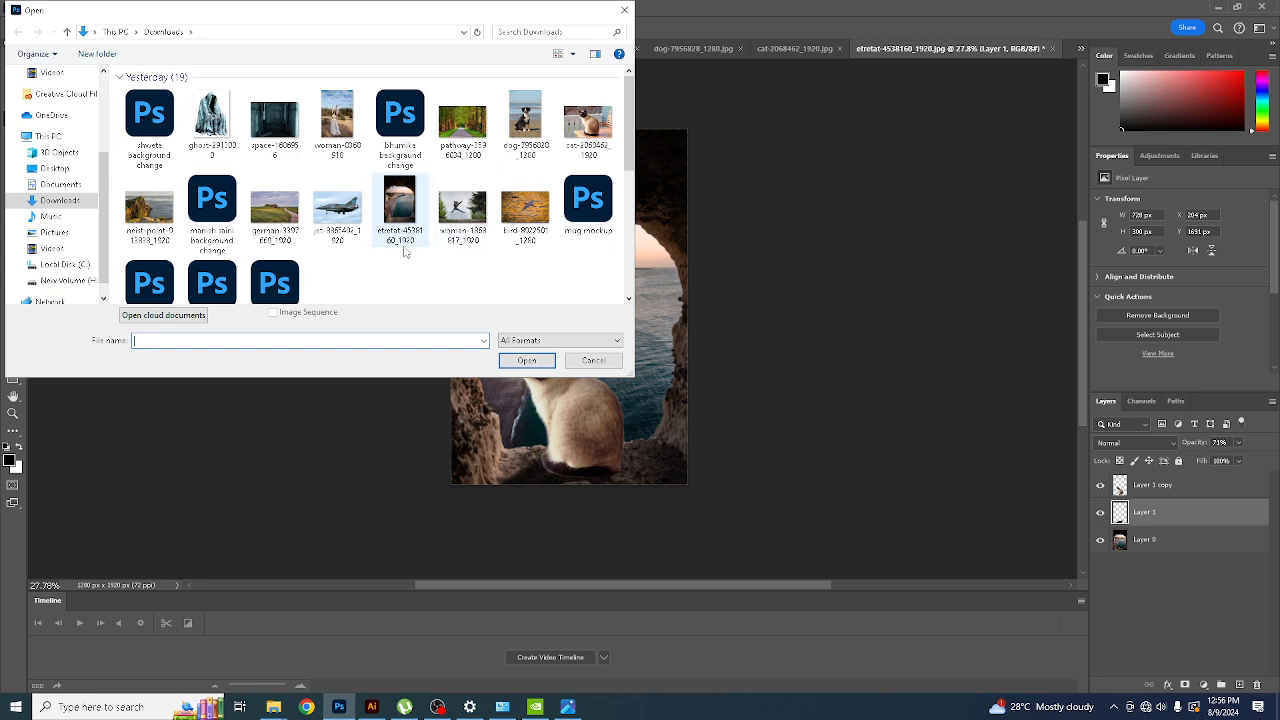
double_click(459, 216)
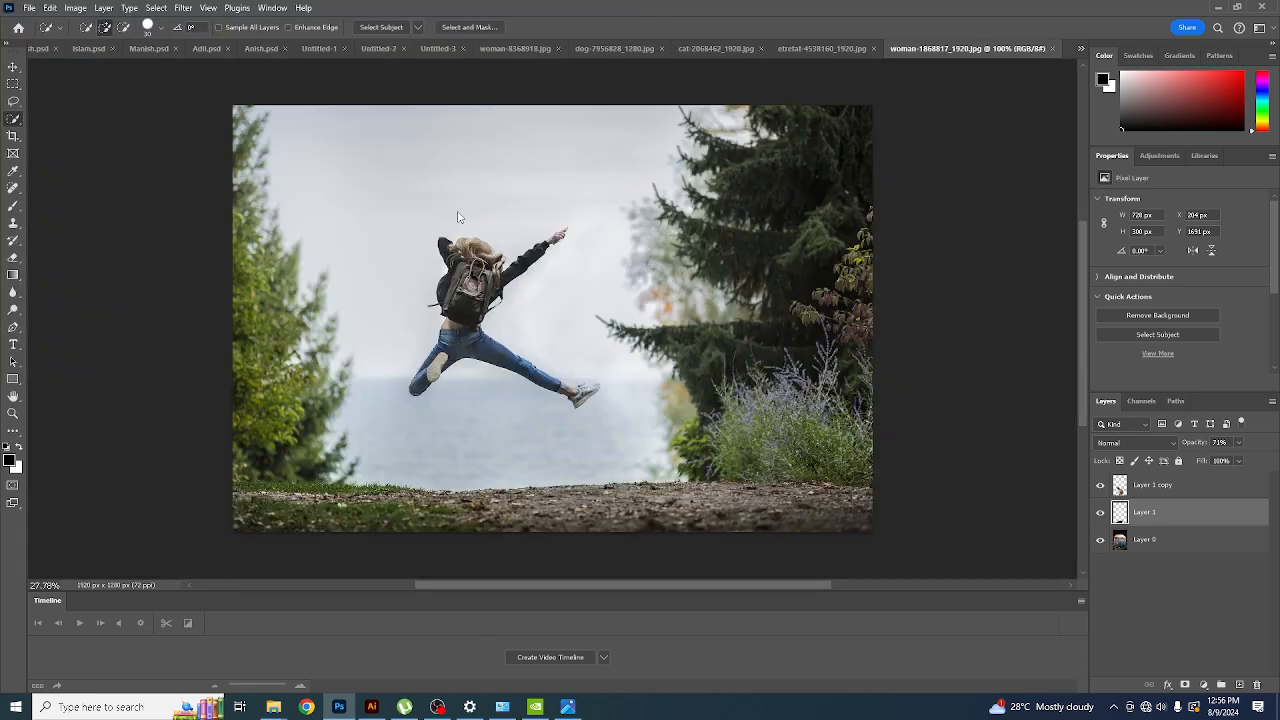
- Select the jumping woman's lower backpack, jeans and shoes with the Quick Selection tool, reducing the brush size to 10
scroll(487, 284, "down", 2)
scroll(500, 308, "up", 6)
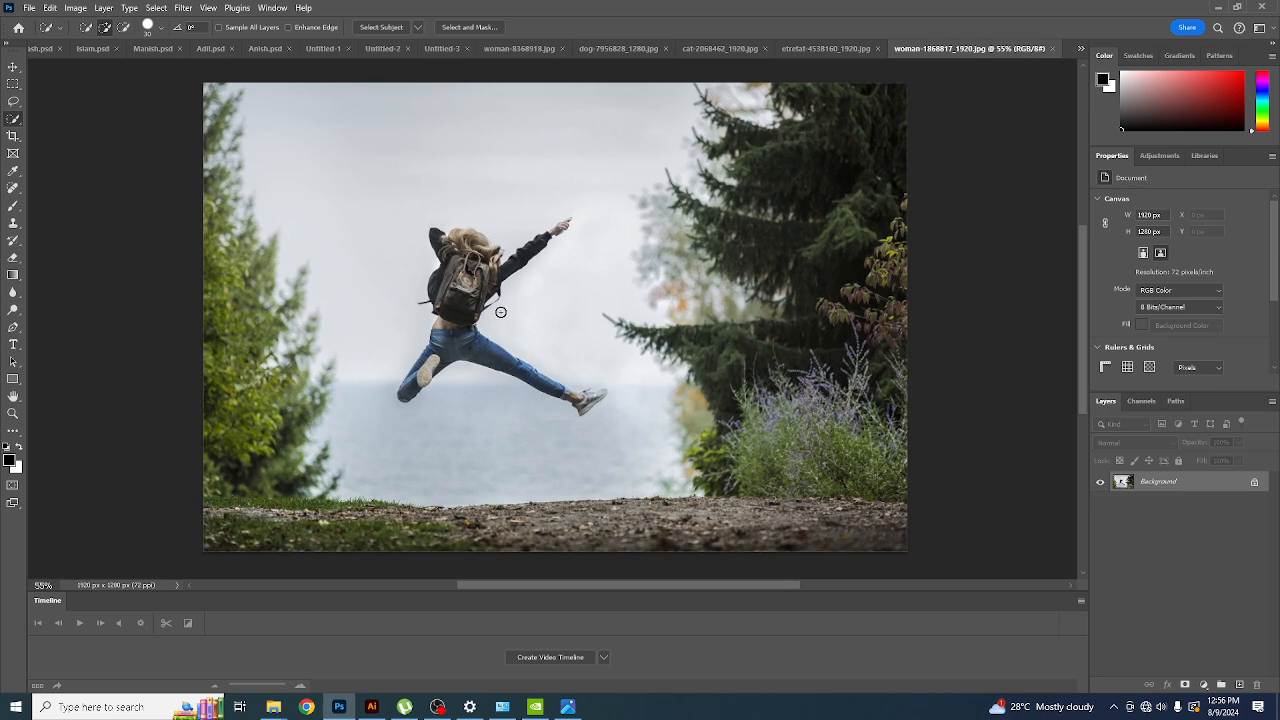
scroll(456, 309, "down", 3)
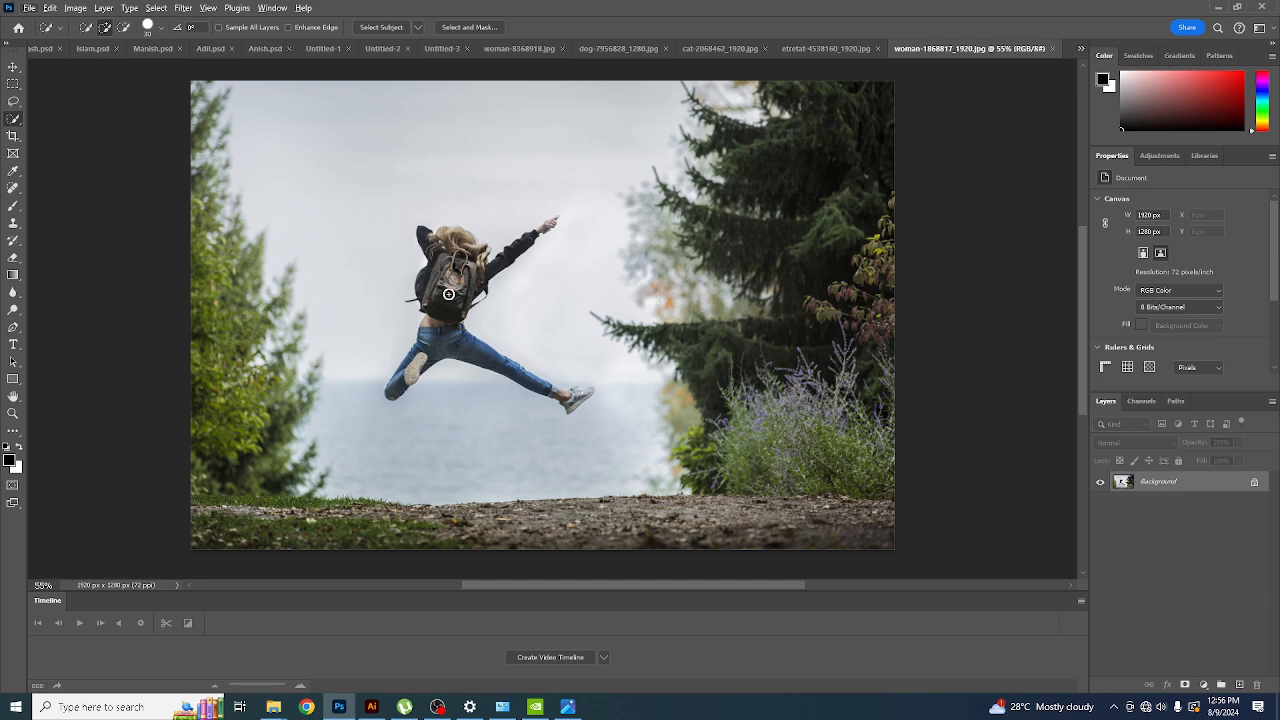
scroll(449, 293, "up", 5)
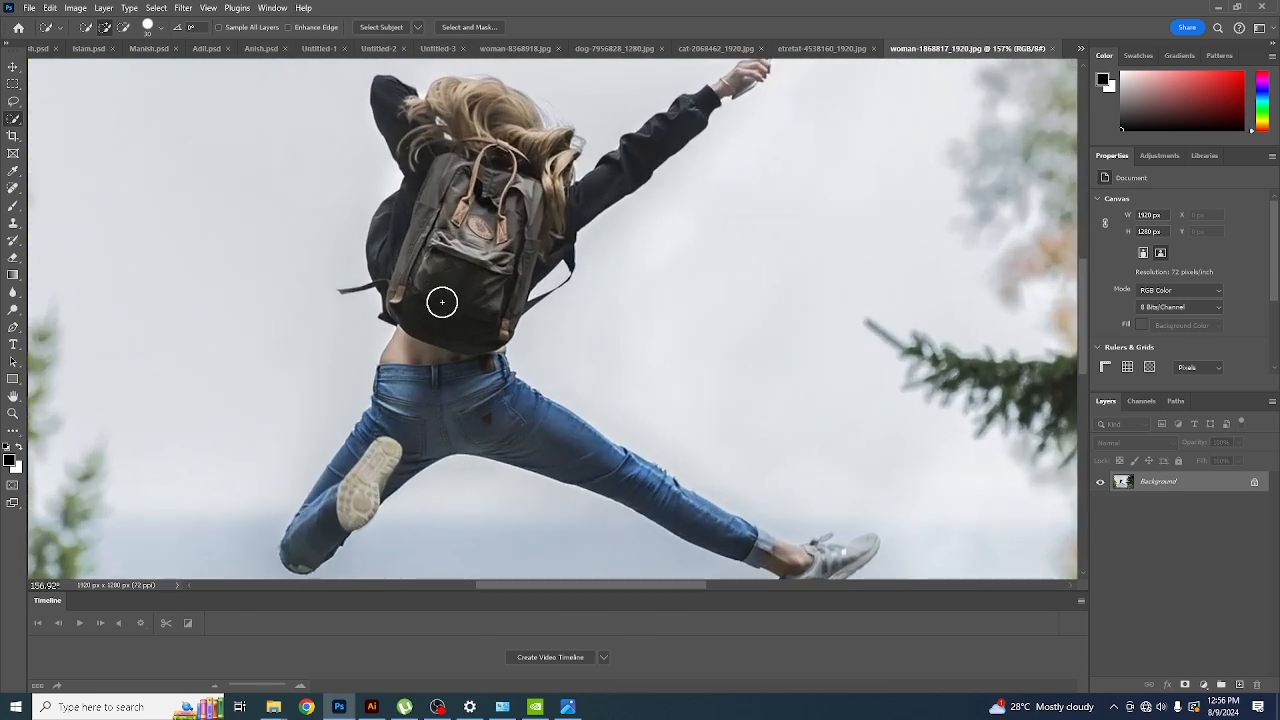
mouse_move(443, 297)
left_mouse_down()
mouse_move(369, 473)
mouse_move(323, 514)
mouse_move(423, 413)
mouse_move(471, 405)
mouse_move(659, 472)
mouse_move(746, 544)
mouse_move(851, 553)
mouse_move(795, 569)
mouse_move(818, 547)
left_mouse_up()
key("bracketleft")
key("bracketleft")
scroll(856, 492, "down", 2)
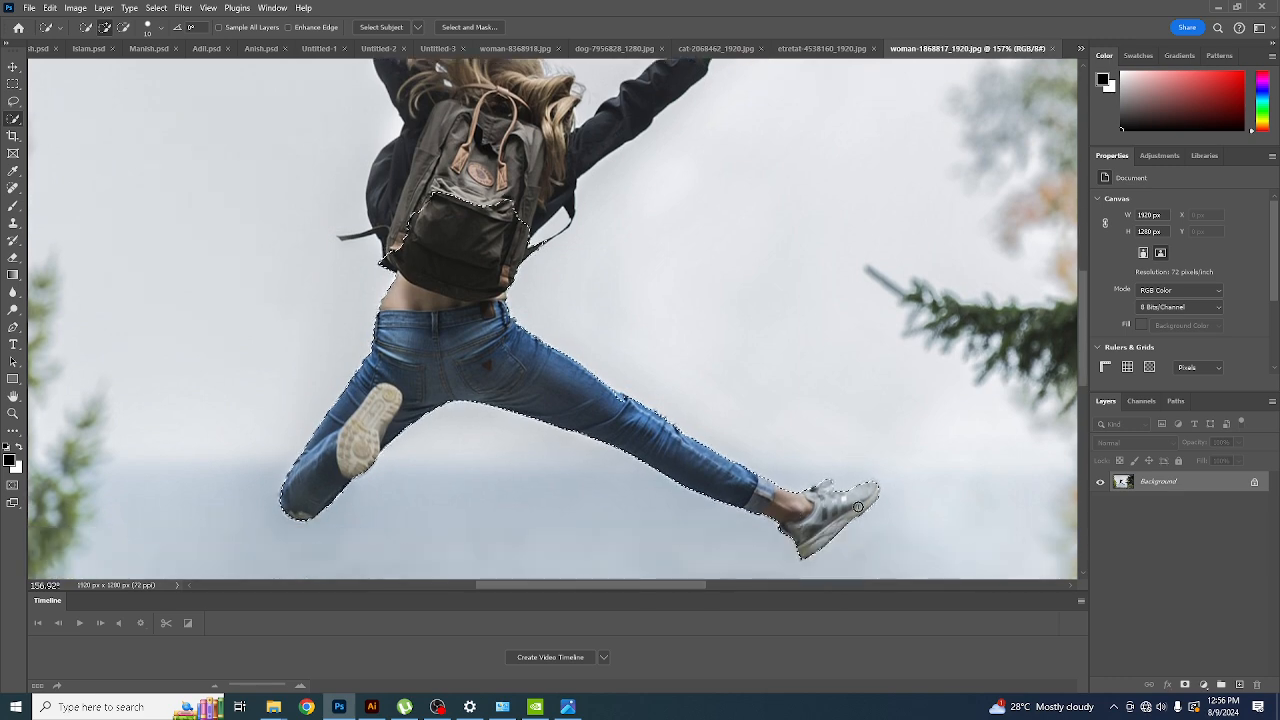
- Add the woman's outstretched arm and pointing hand, her hair, and the rest of her jacket and backpack to the selection
scroll(765, 492, "up", 1)
scroll(775, 492, "up", 1)
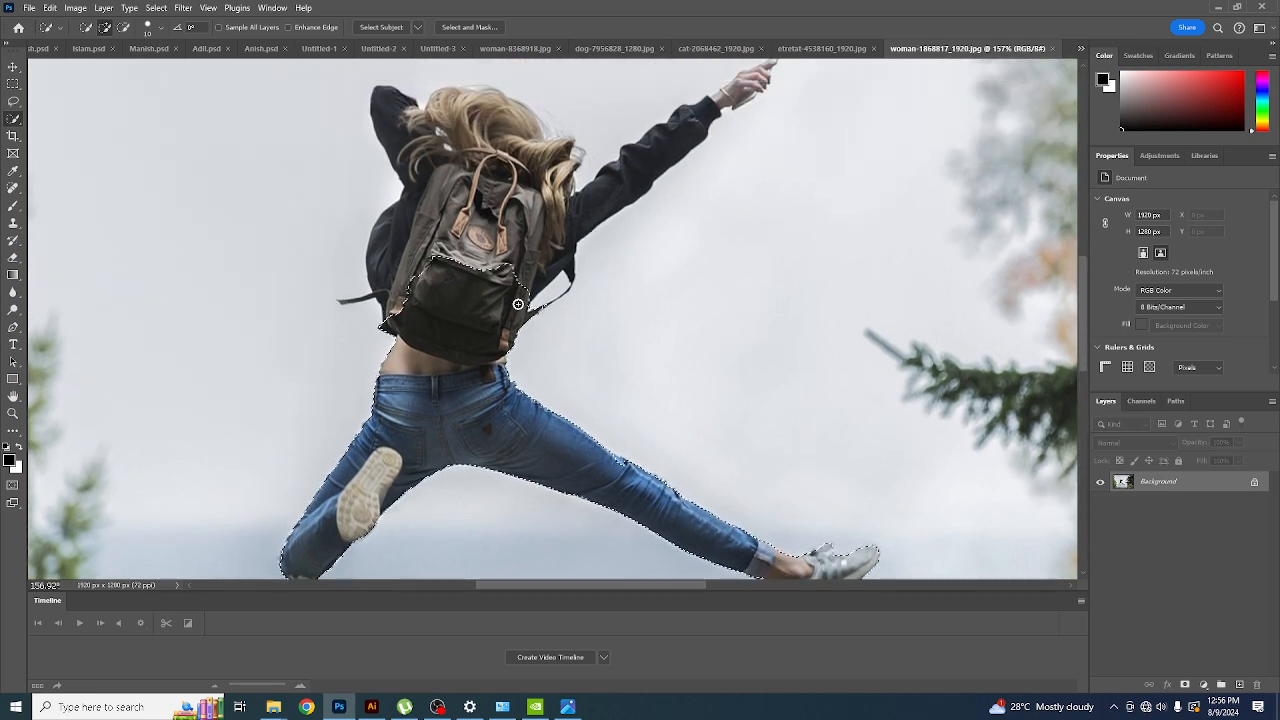
left_click_drag(715, 107, 744, 89)
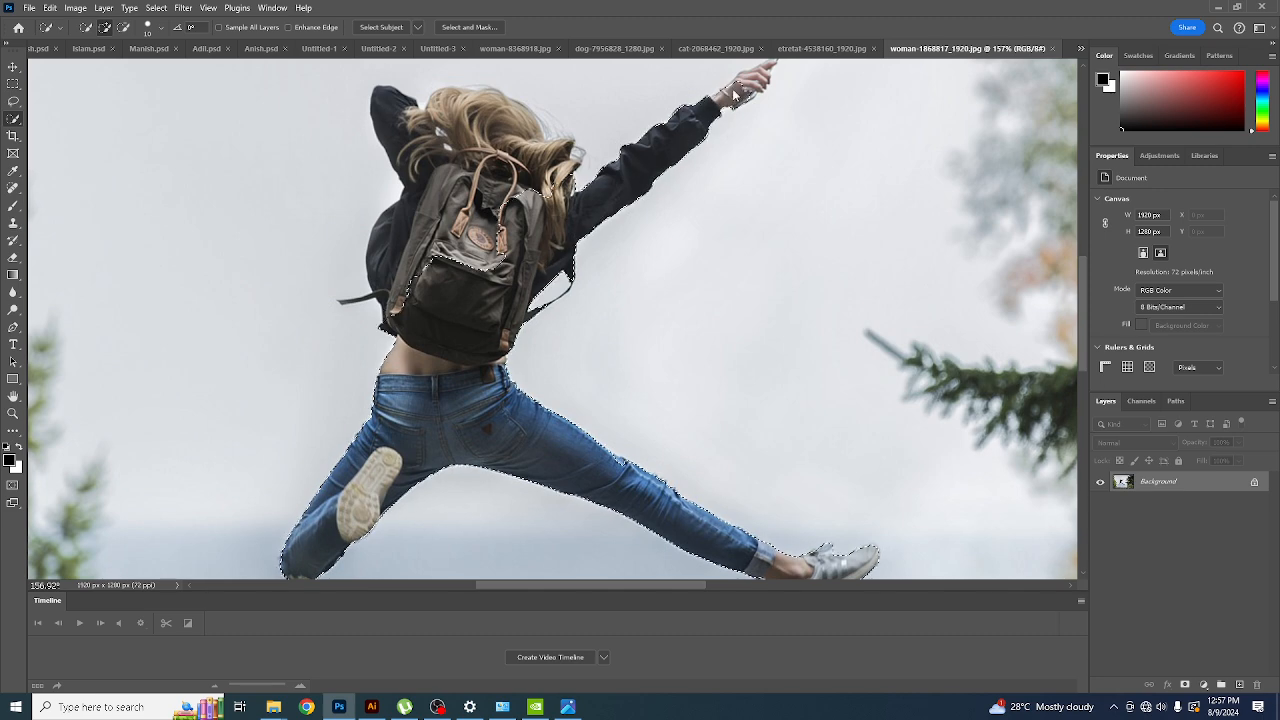
left_click_drag(711, 164, 612, 322)
left_click_drag(624, 251, 654, 226)
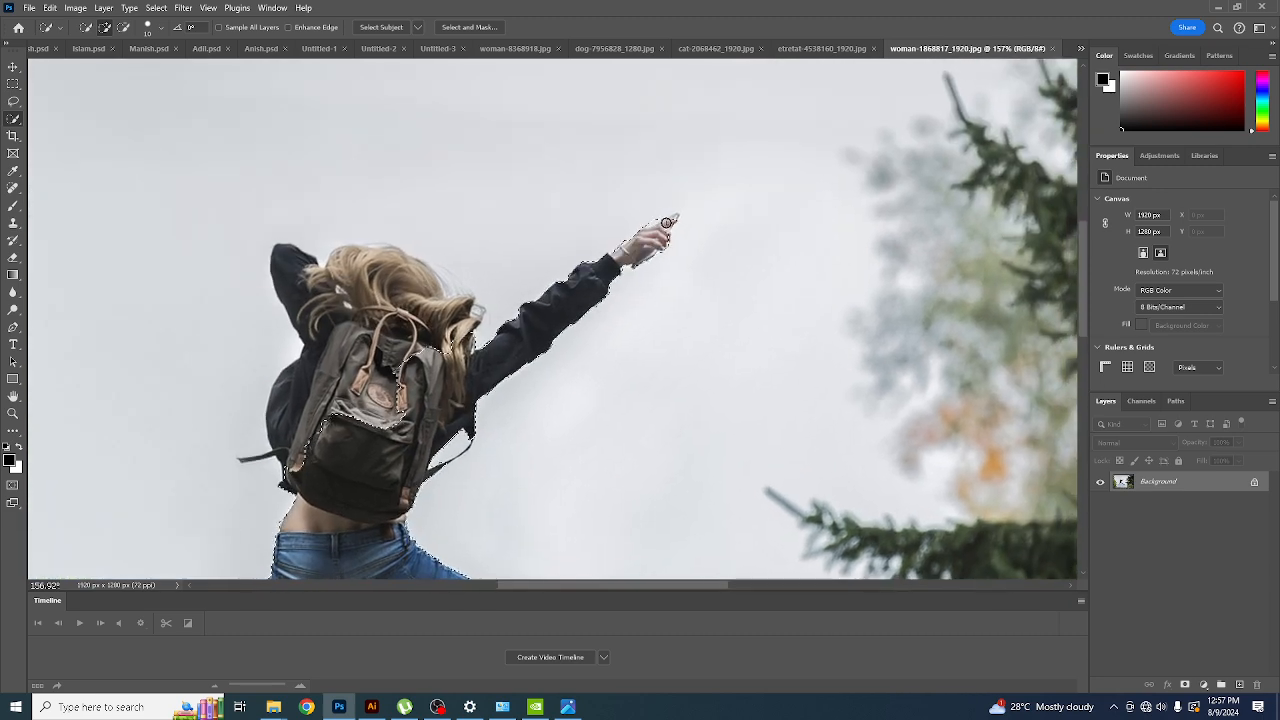
left_click(425, 340)
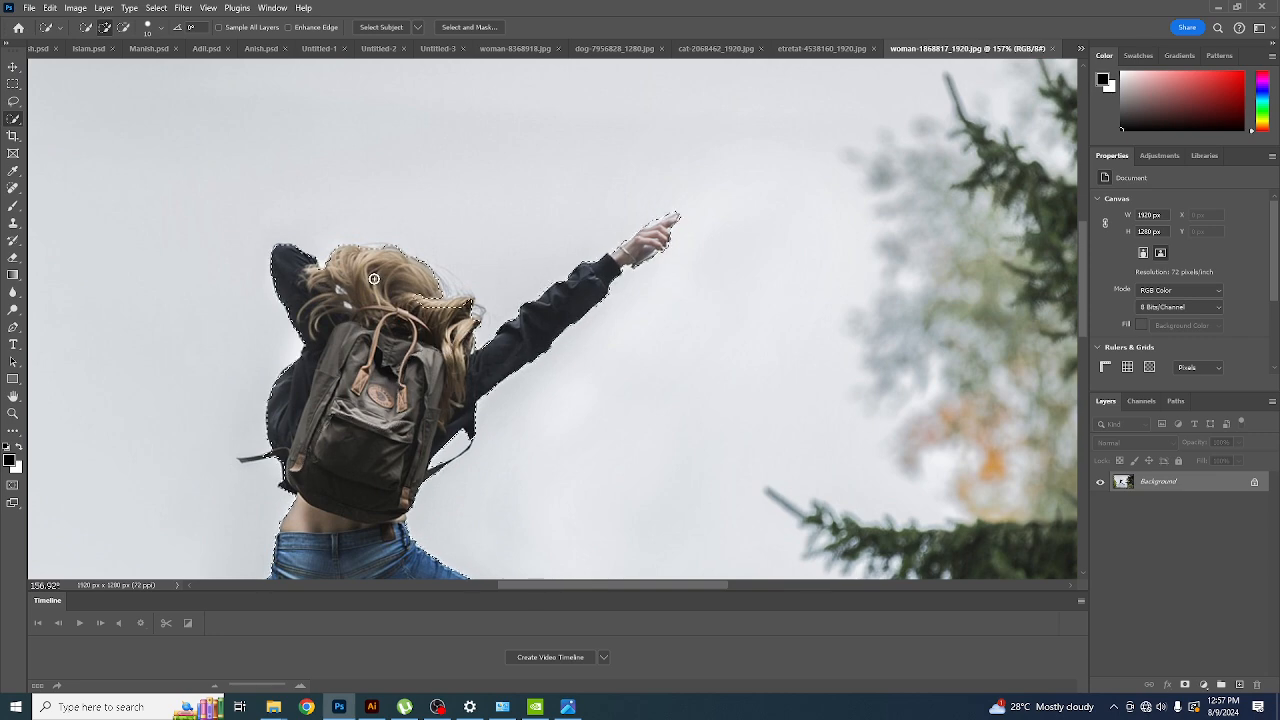
left_click_drag(380, 276, 456, 302)
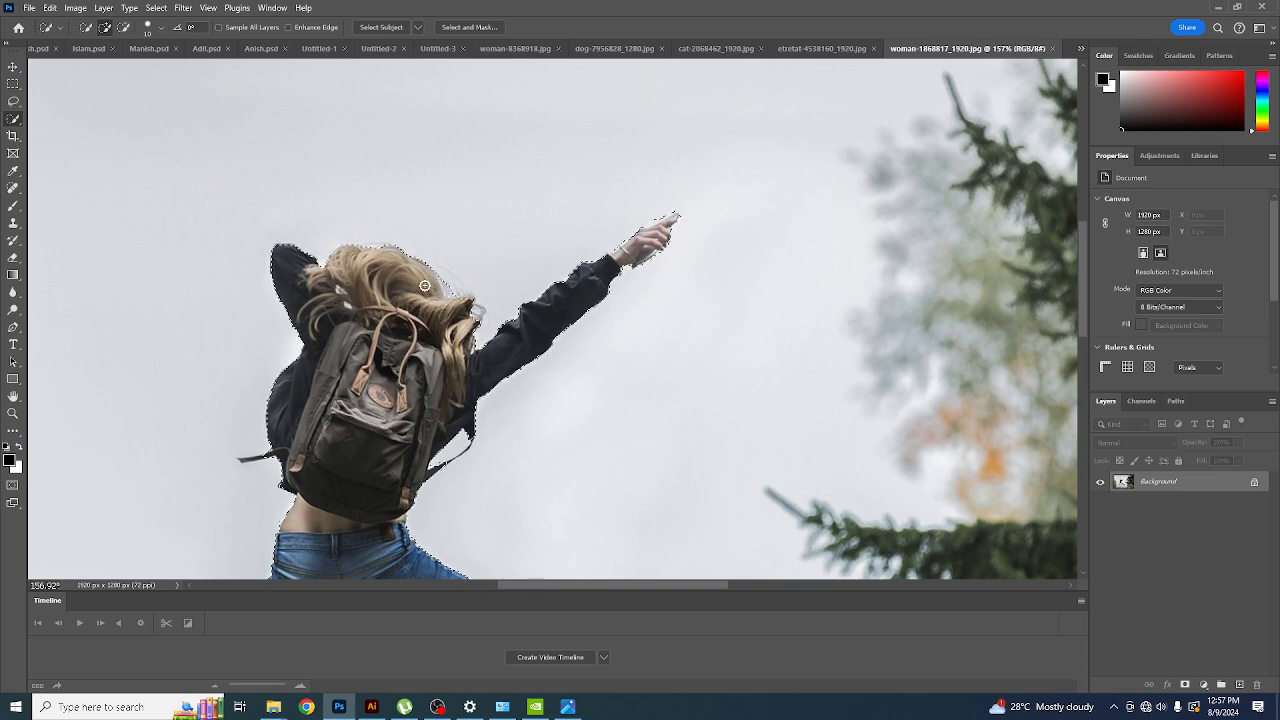
- Add the thin loose strap on the left side of the backpack to the selection using a much smaller brush
scroll(380, 340, "down", 2)
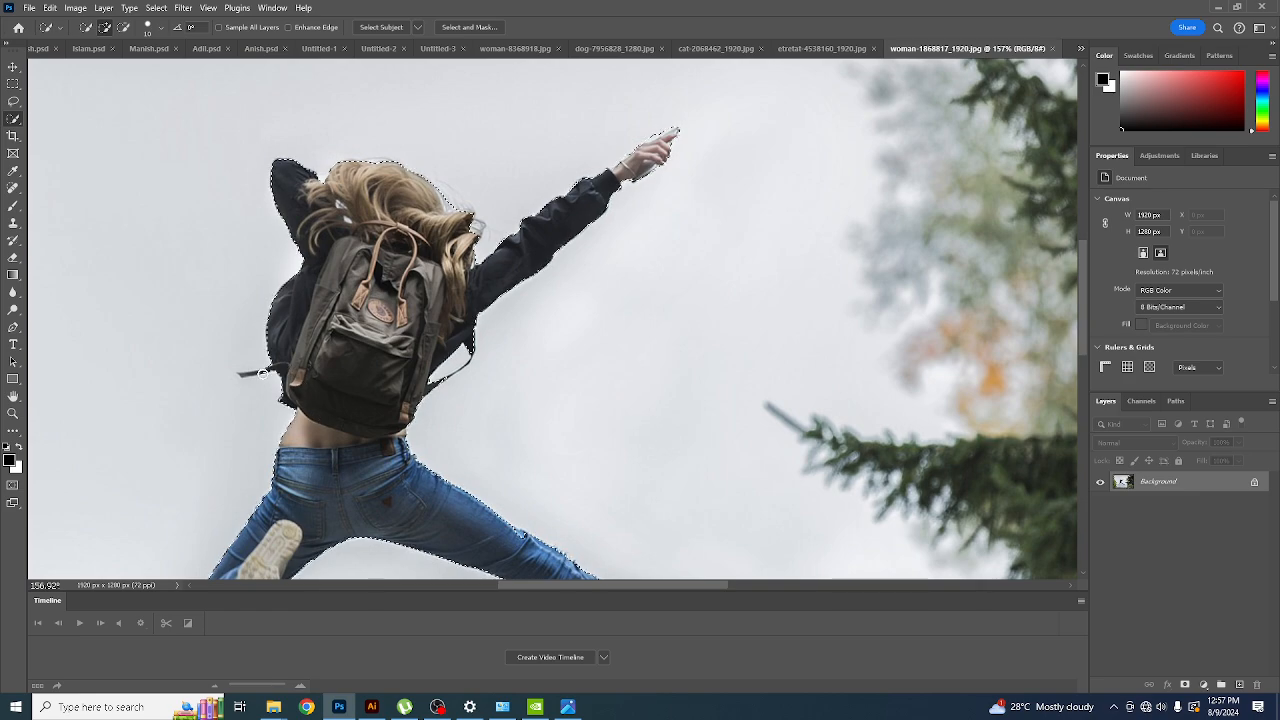
scroll(300, 380, "up", 5)
key("bracketleft")
key("bracketleft")
key("bracketleft")
key("bracketleft")
key("bracketleft")
key("bracketleft")
key("bracketleft")
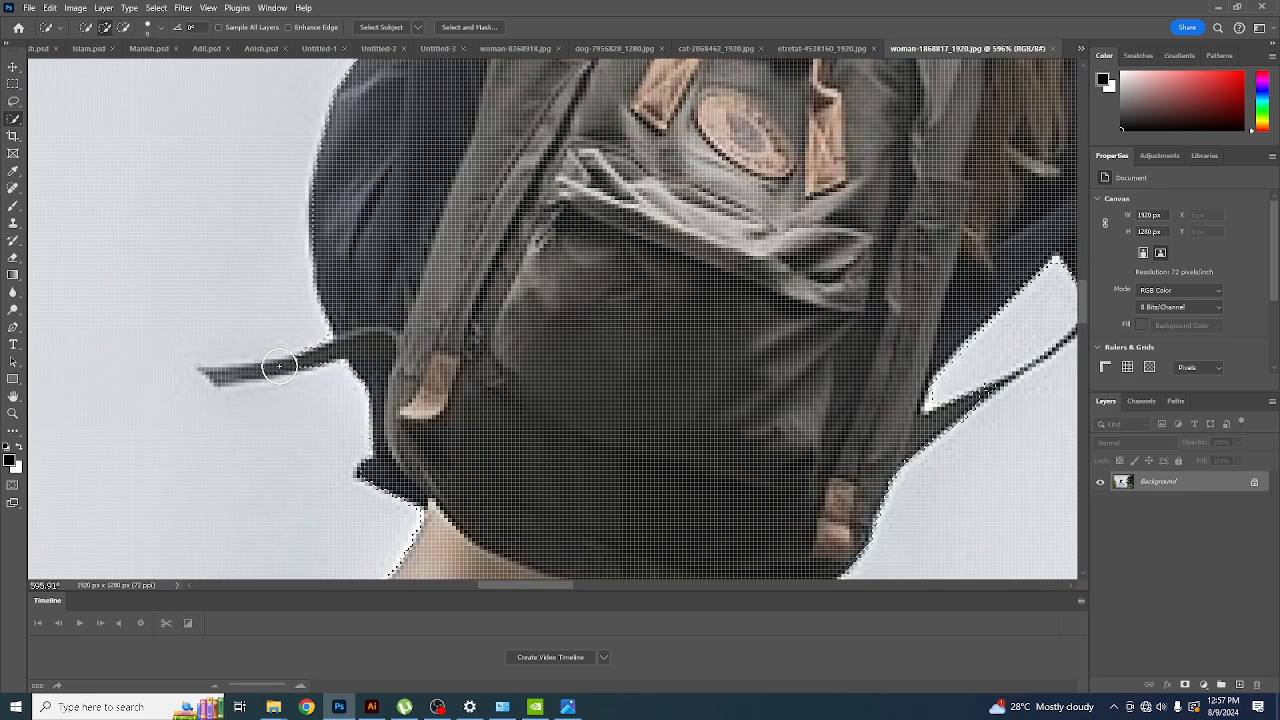
left_click_drag(284, 367, 209, 374)
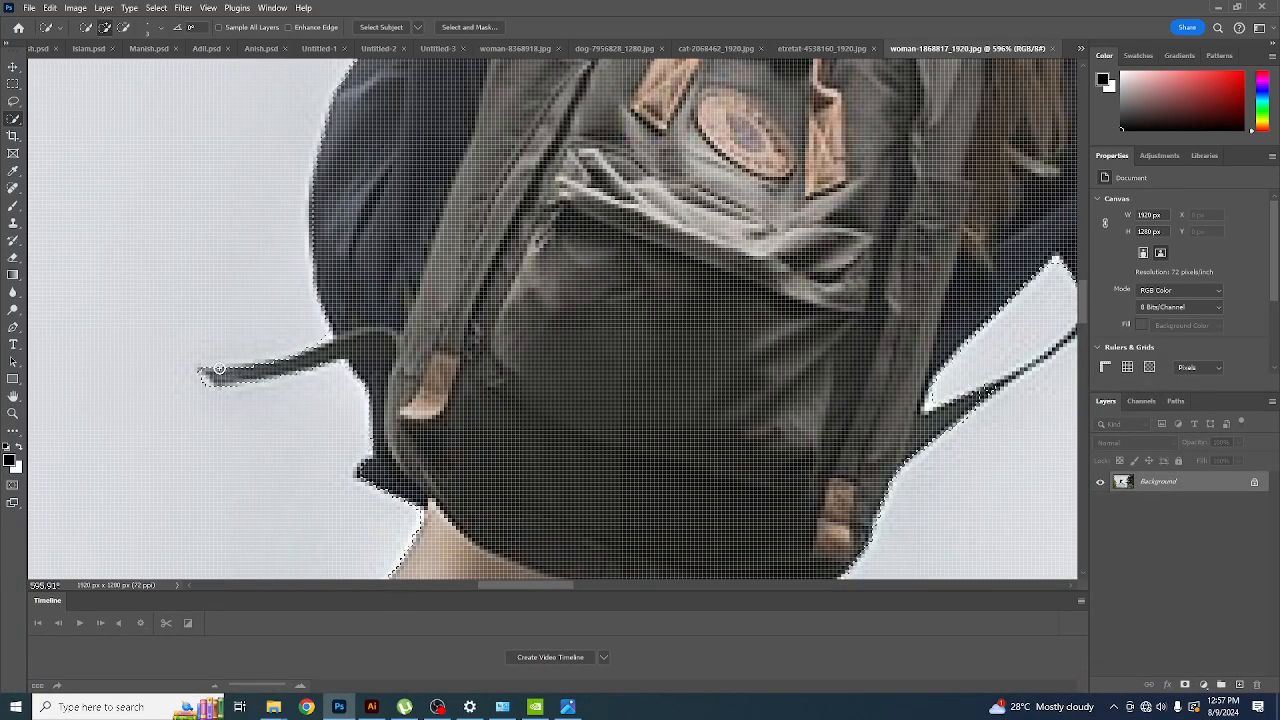
- Refine the selection around the thin loose strap on the backpack's right side, leaving out the background gap it encloses
left_click_drag(457, 380, 138, 390)
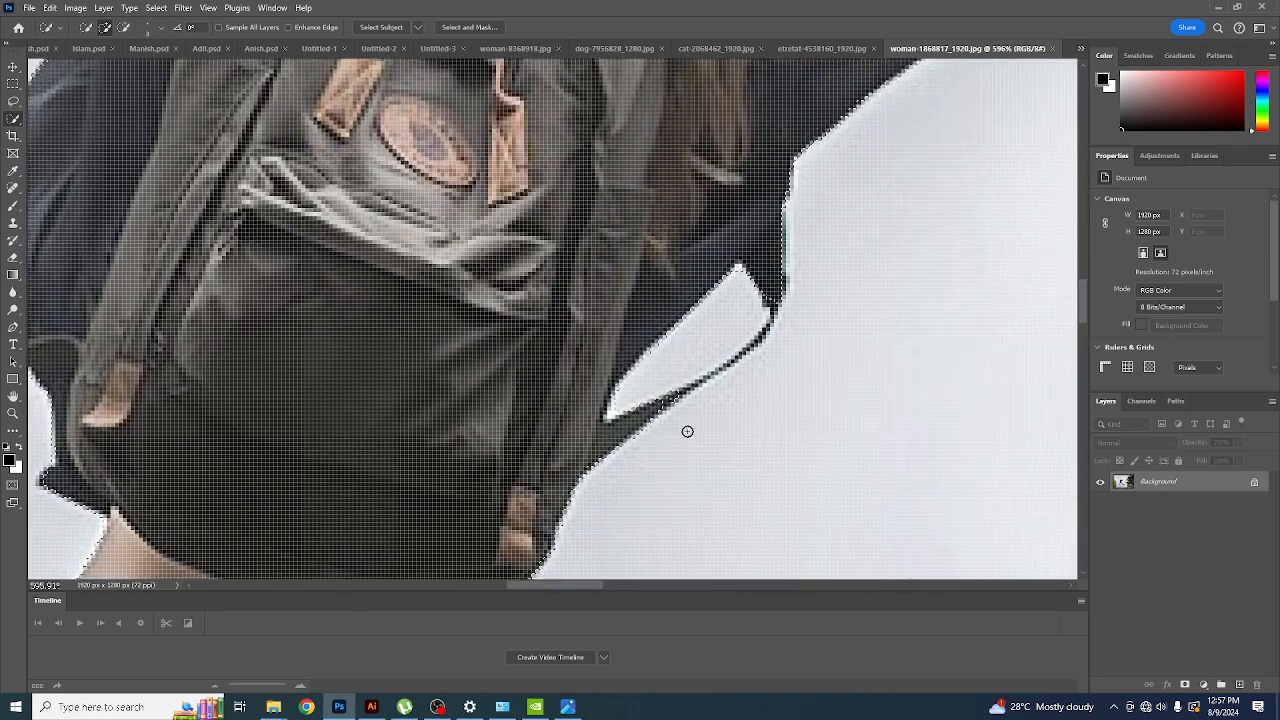
mouse_move(716, 372)
left_mouse_down()
mouse_move(761, 338)
mouse_move(700, 344)
left_mouse_up()
scroll(700, 344, "down", 3, "alt")
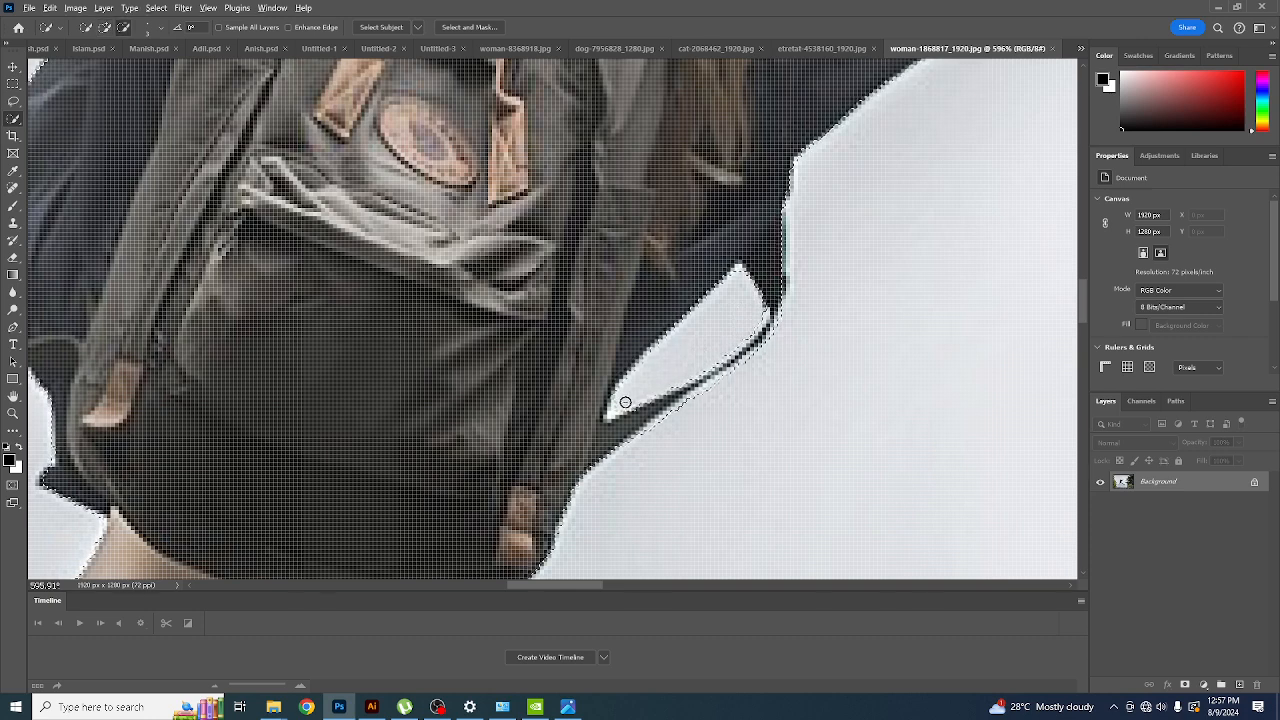
scroll(623, 403, "down", 2, "alt")
scroll(600, 400, "down", 5, "alt")
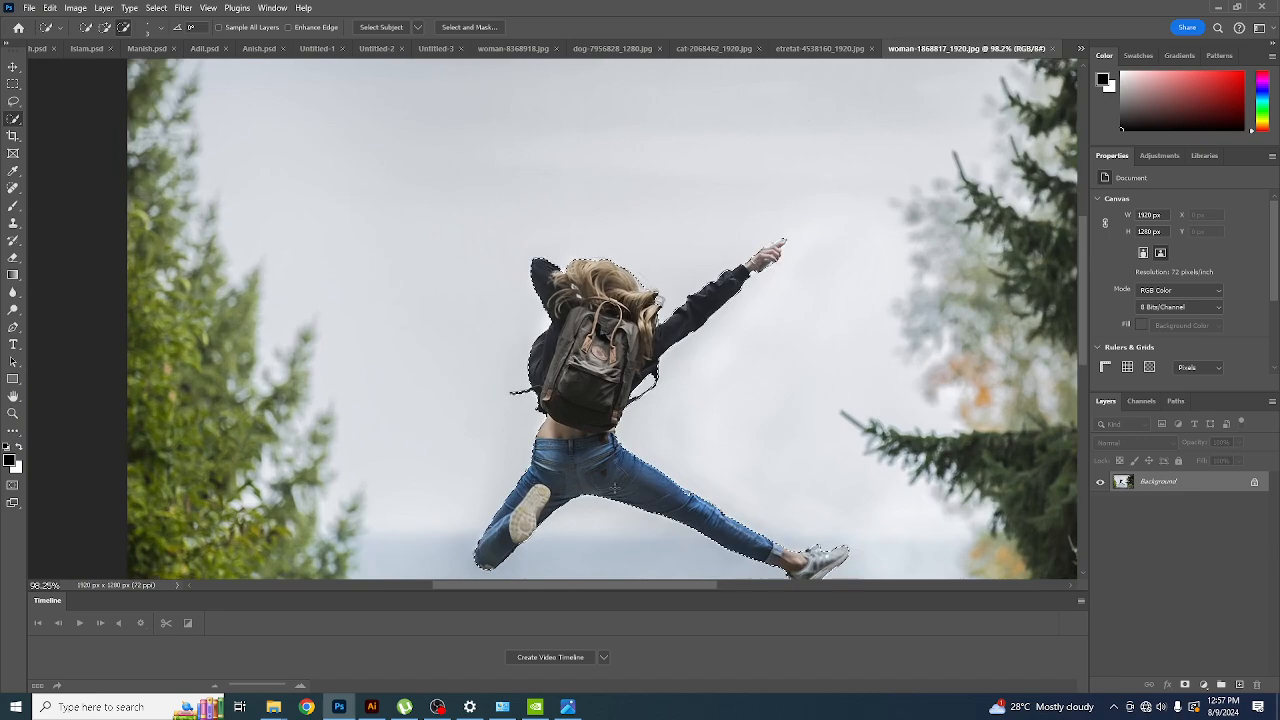
- Check the woman's selection edges and preview the cut-out in Select and Mask, leaving without applying any refinement
scroll(575, 375, "up", 5, "alt")
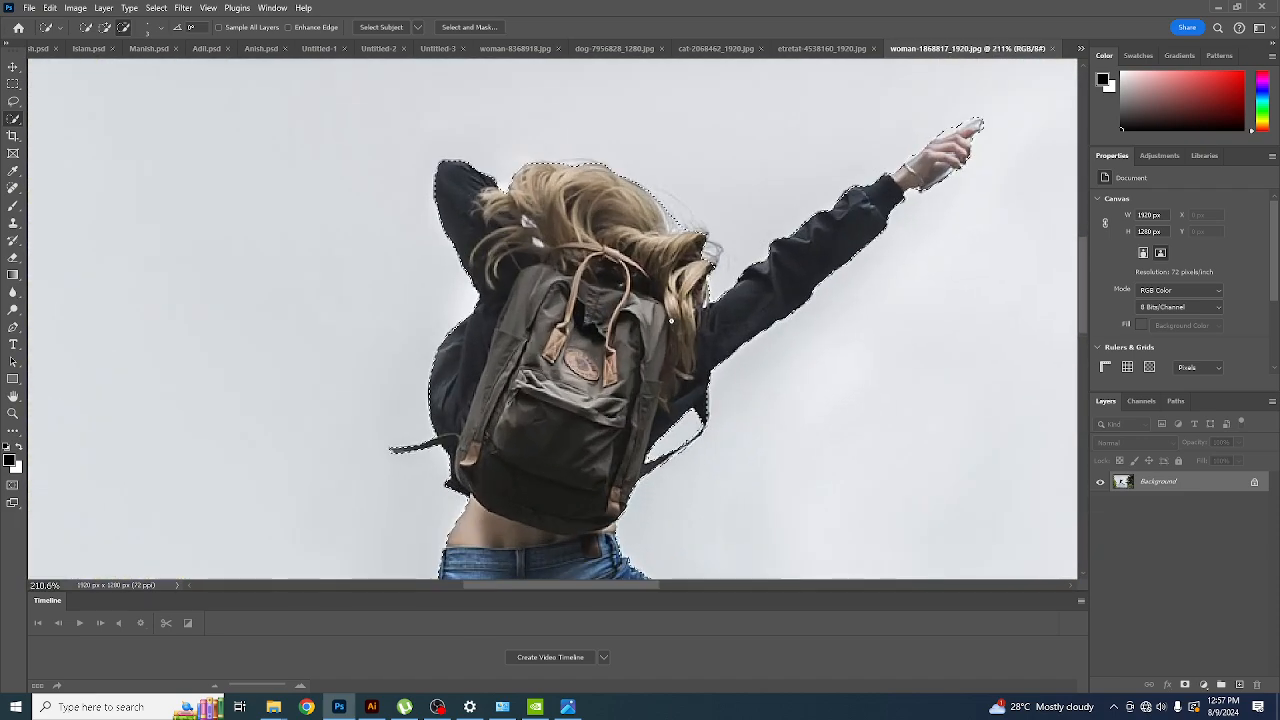
scroll(425, 316, "down", 3, "alt")
scroll(425, 316, "up", 2, "alt")
scroll(425, 316, "down", 3, "alt")
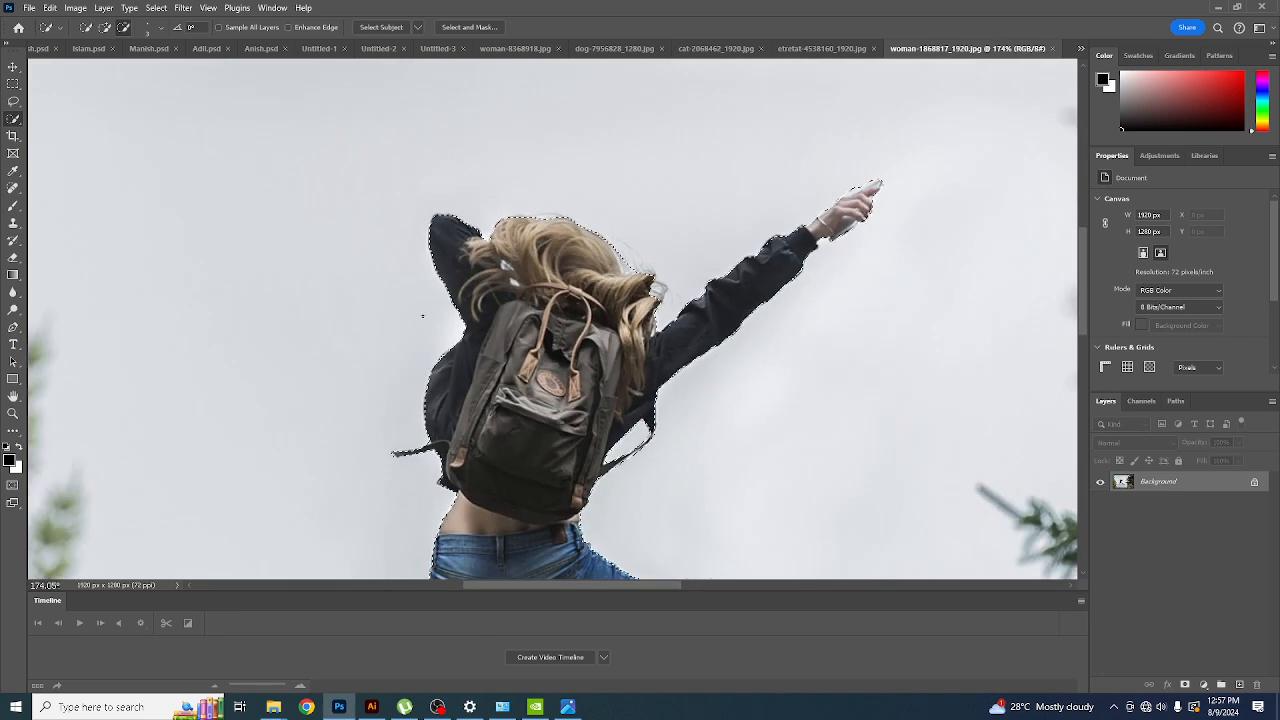
left_click(453, 27)
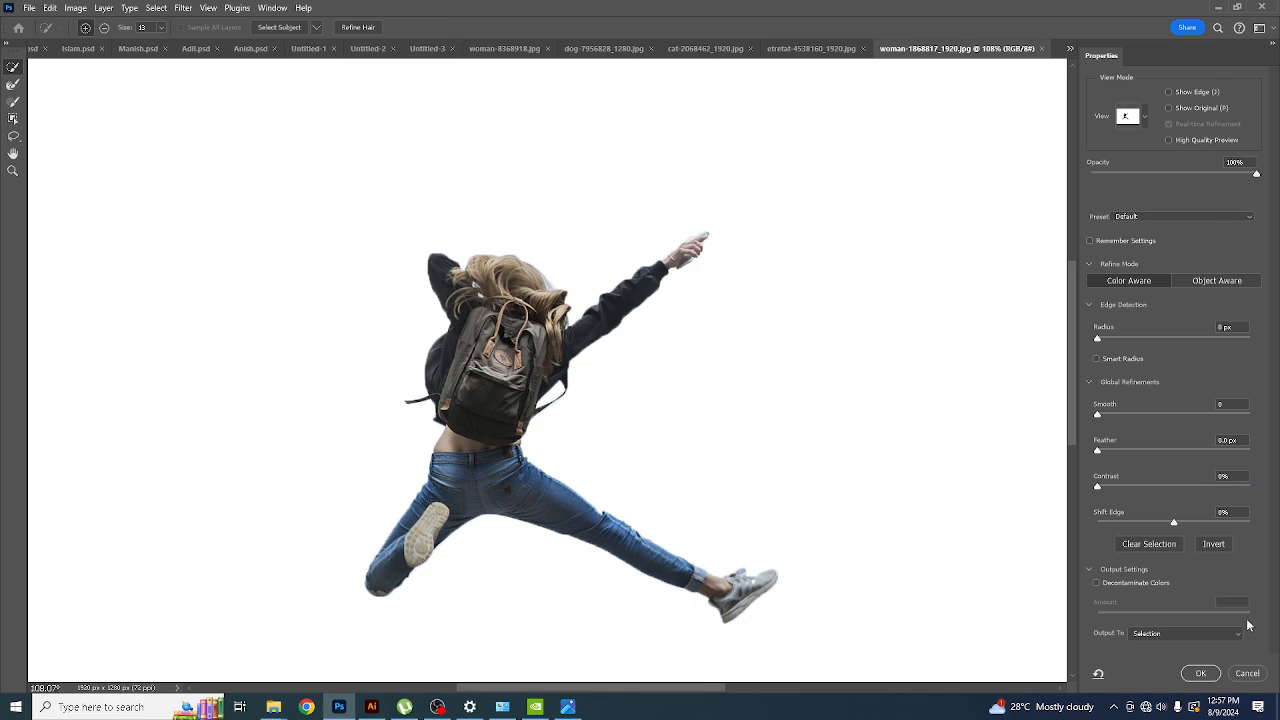
left_click(1247, 674)
- Turn on Quick Mask and use the Brush with black to mask the pale background patch along the hair's right edge
key("q")
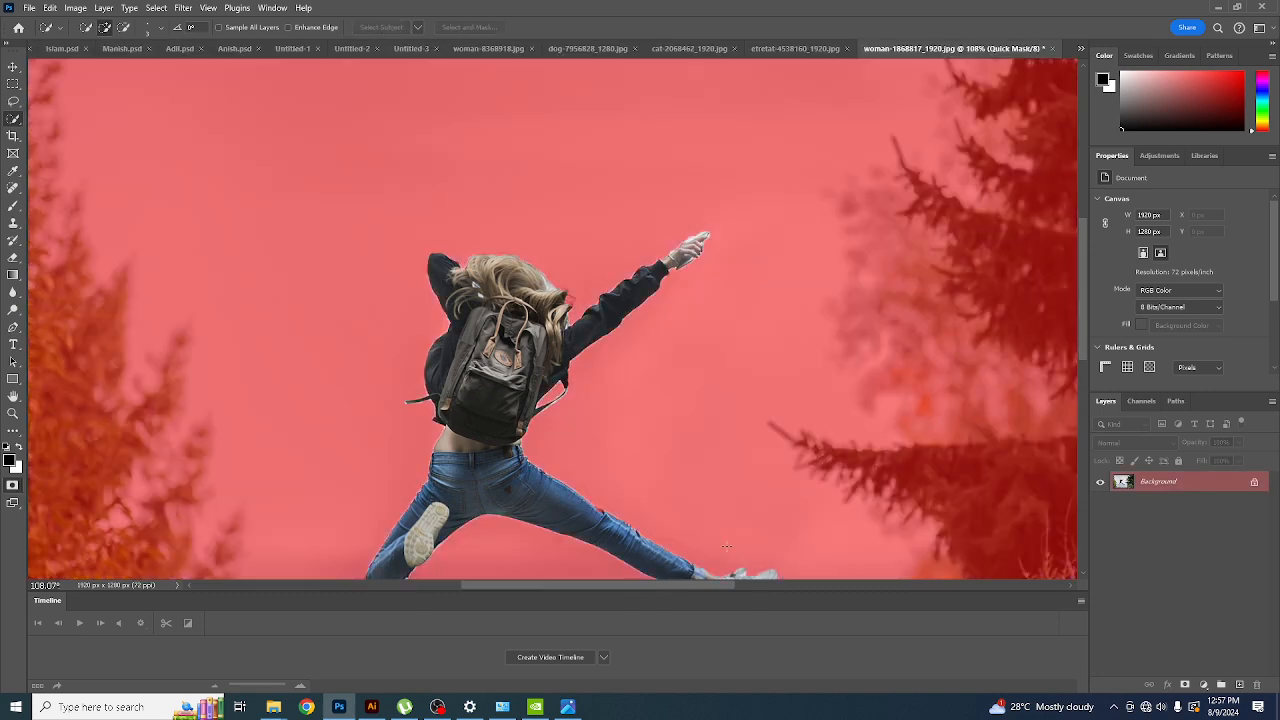
scroll(528, 400, "up", 5)
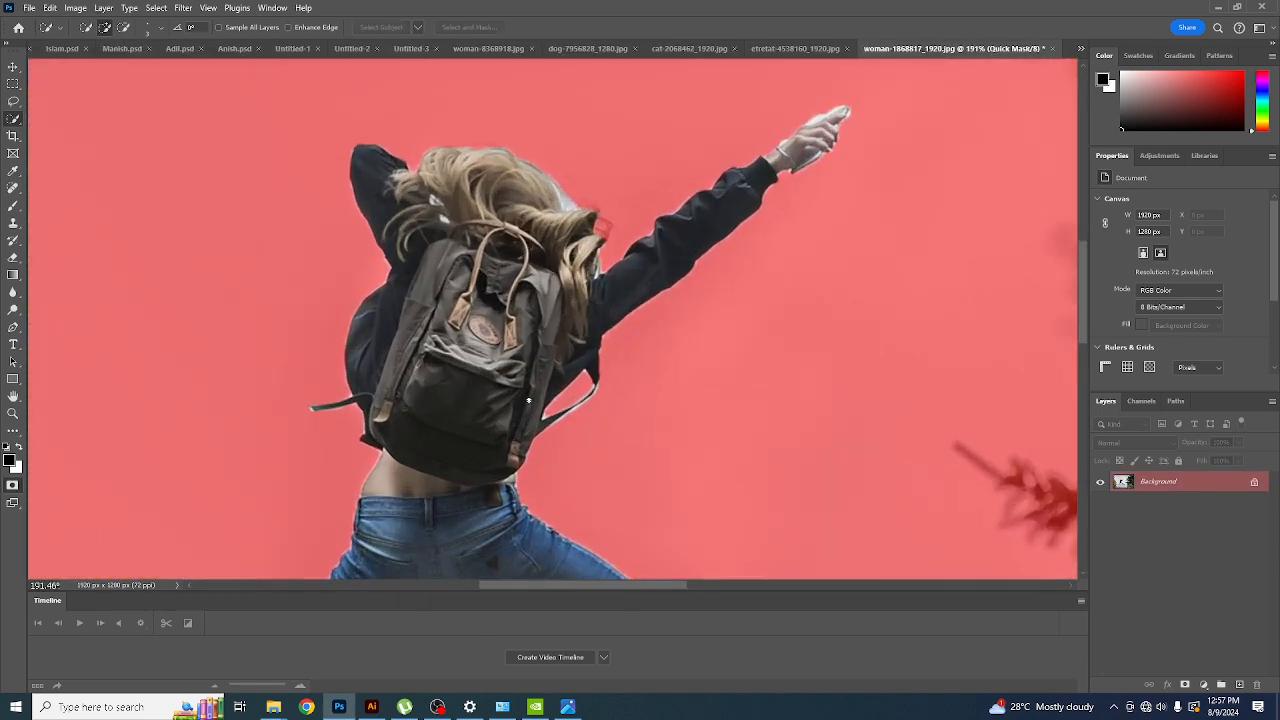
scroll(781, 177, "up", 5)
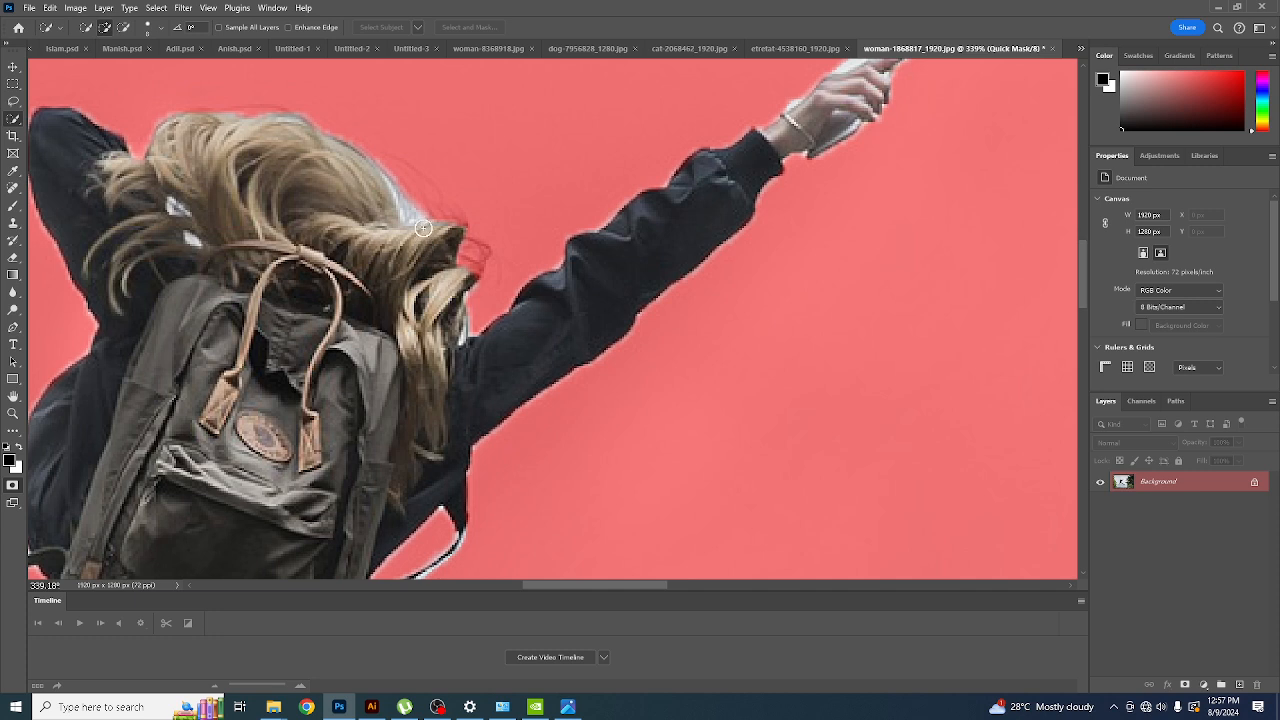
key("b")
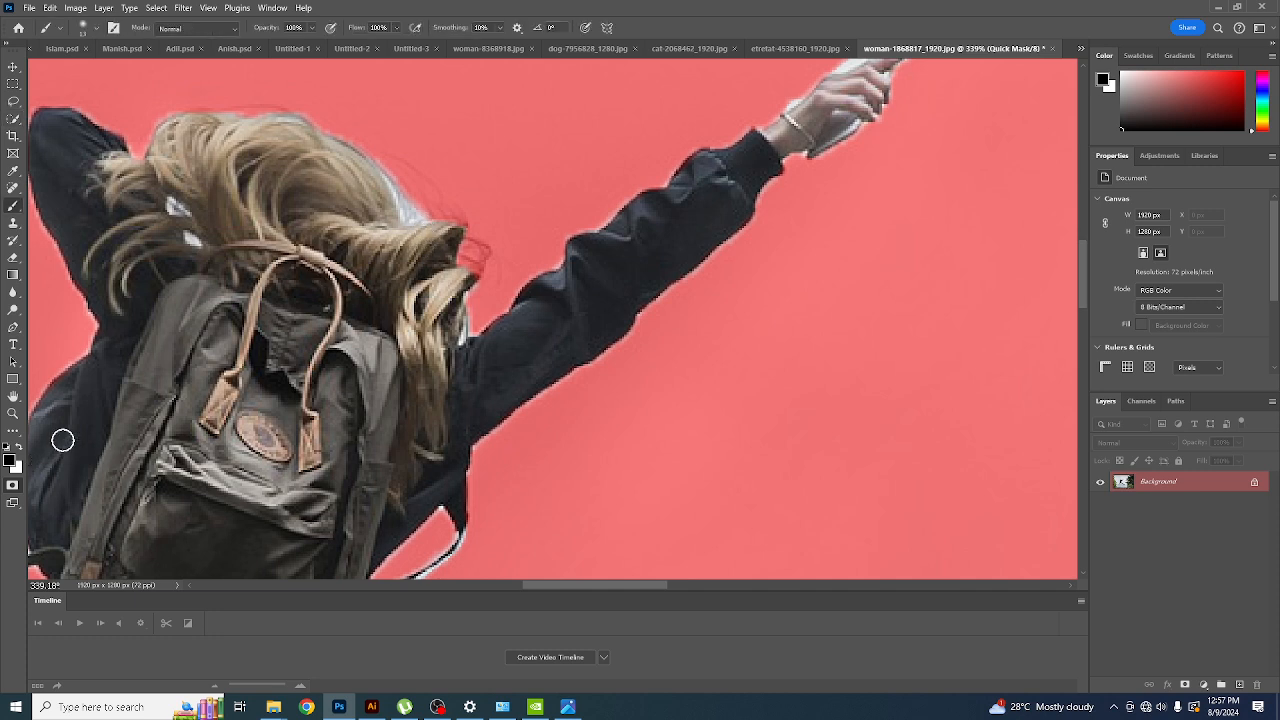
mouse_move(408, 220)
left_mouse_down()
mouse_move(385, 199)
mouse_move(363, 211)
mouse_move(369, 162)
mouse_move(420, 227)
mouse_move(391, 185)
left_mouse_up()
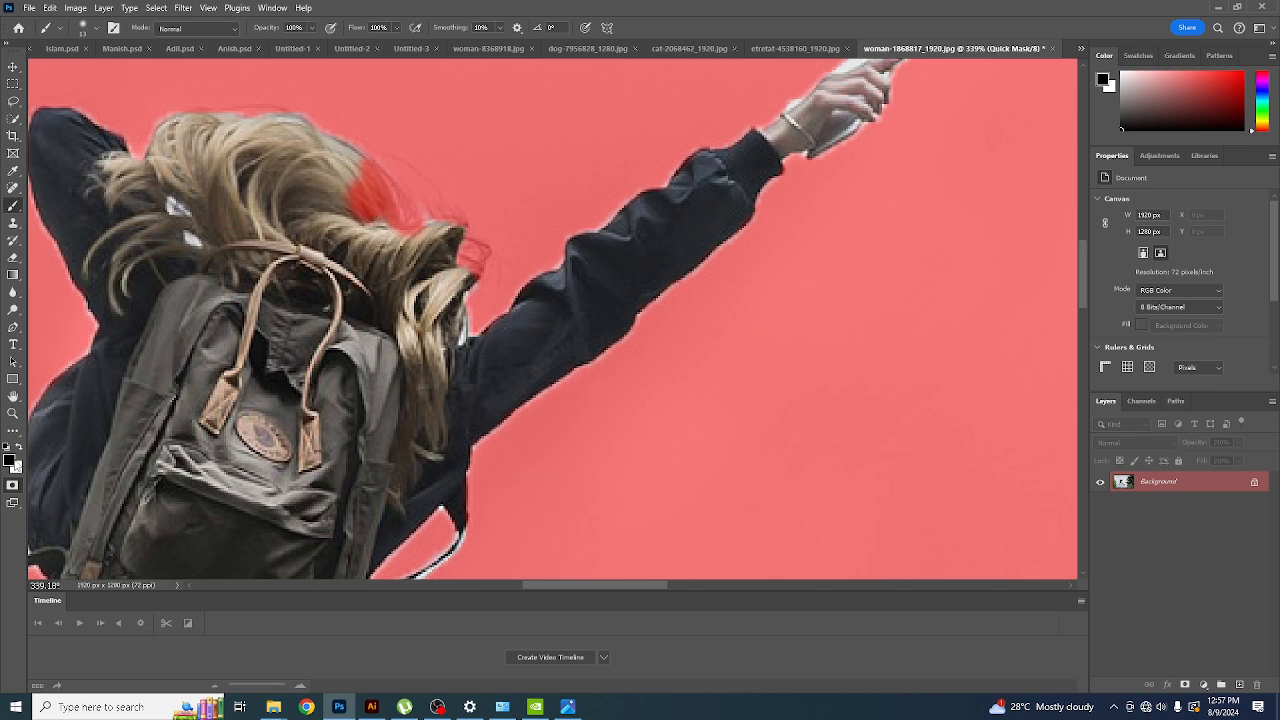
- Swap the foreground to white and paint the masked patch beside the hair back into the selection
key("x")
key("x")
key("x")
key("x")
key("x")
key("x")
key("x")
key("x")
key("x")
key("x")
key("x")
mouse_move(361, 233)
left_mouse_down()
mouse_move(337, 186)
mouse_move(386, 228)
mouse_move(363, 187)
mouse_move(402, 213)
mouse_move(379, 178)
mouse_move(419, 225)
mouse_move(385, 185)
left_mouse_up()
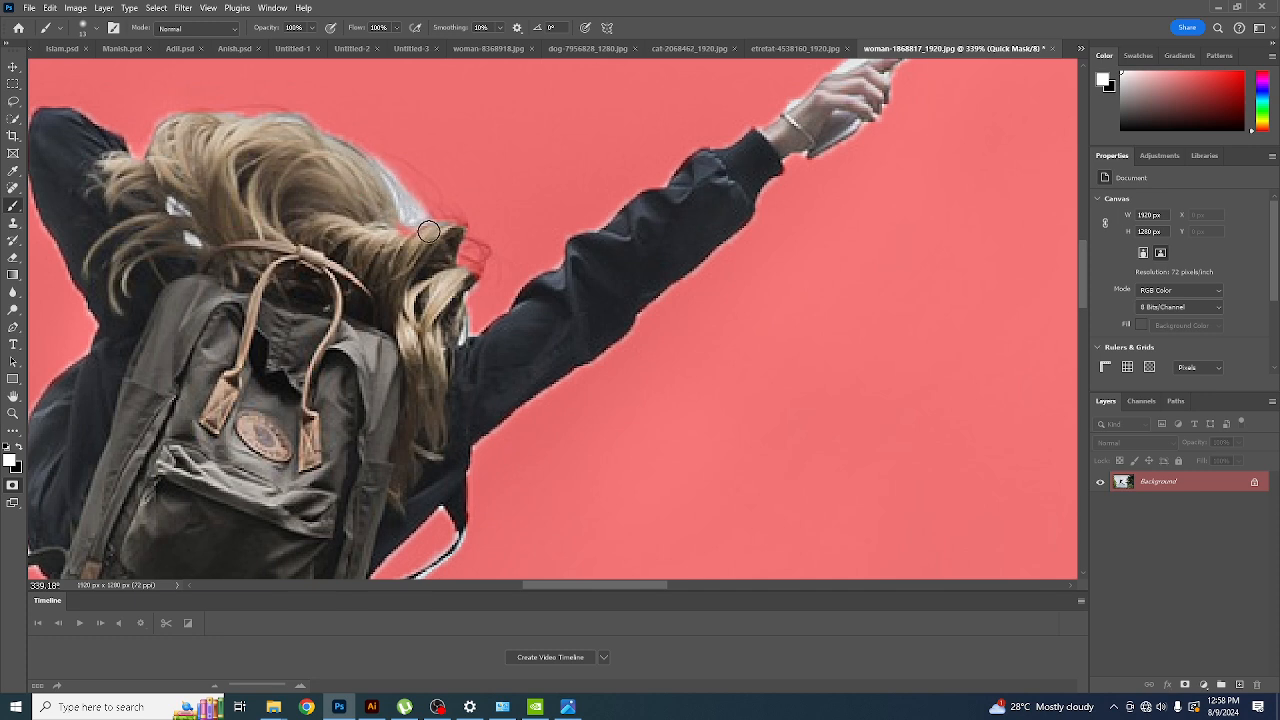
- Paint with black over the pale patch beside the hair and the two small background gaps inside the hair
mouse_move(426, 232)
left_mouse_down()
mouse_move(410, 237)
mouse_move(440, 244)
mouse_move(455, 228)
mouse_move(431, 235)
mouse_move(401, 182)
mouse_move(411, 215)
mouse_move(417, 198)
mouse_move(405, 208)
left_mouse_up()
key("x")
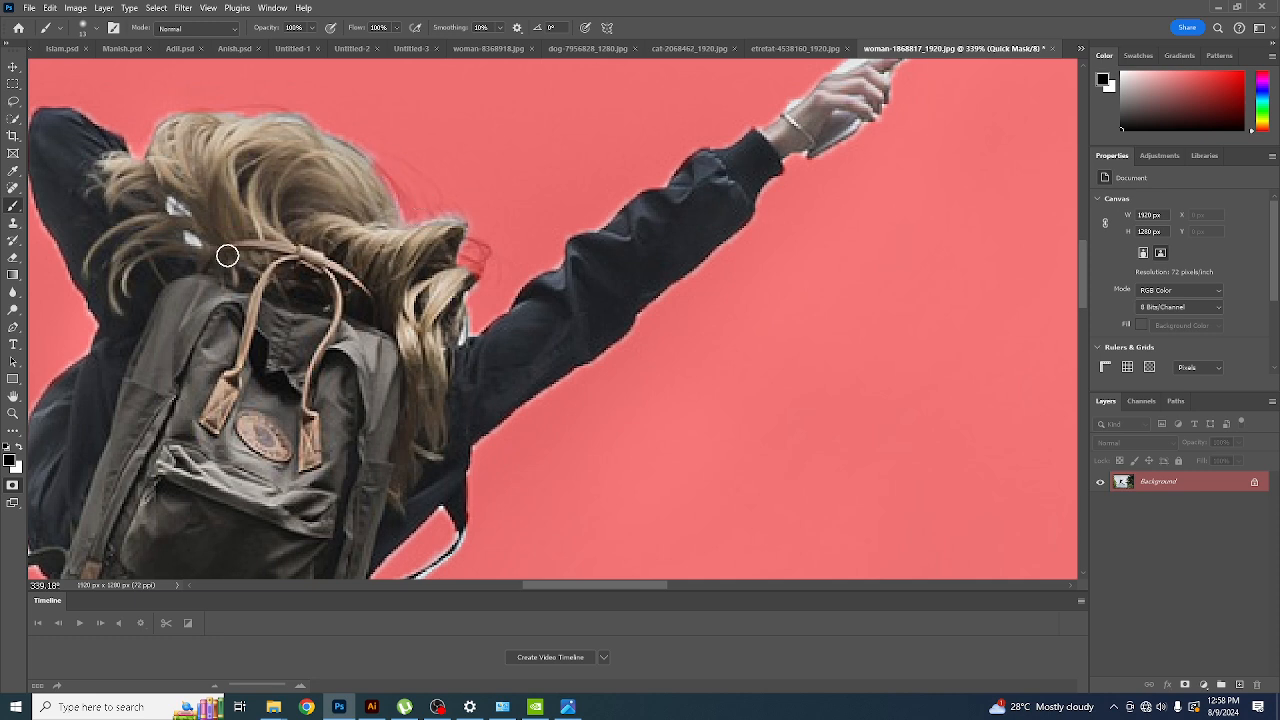
key("x")
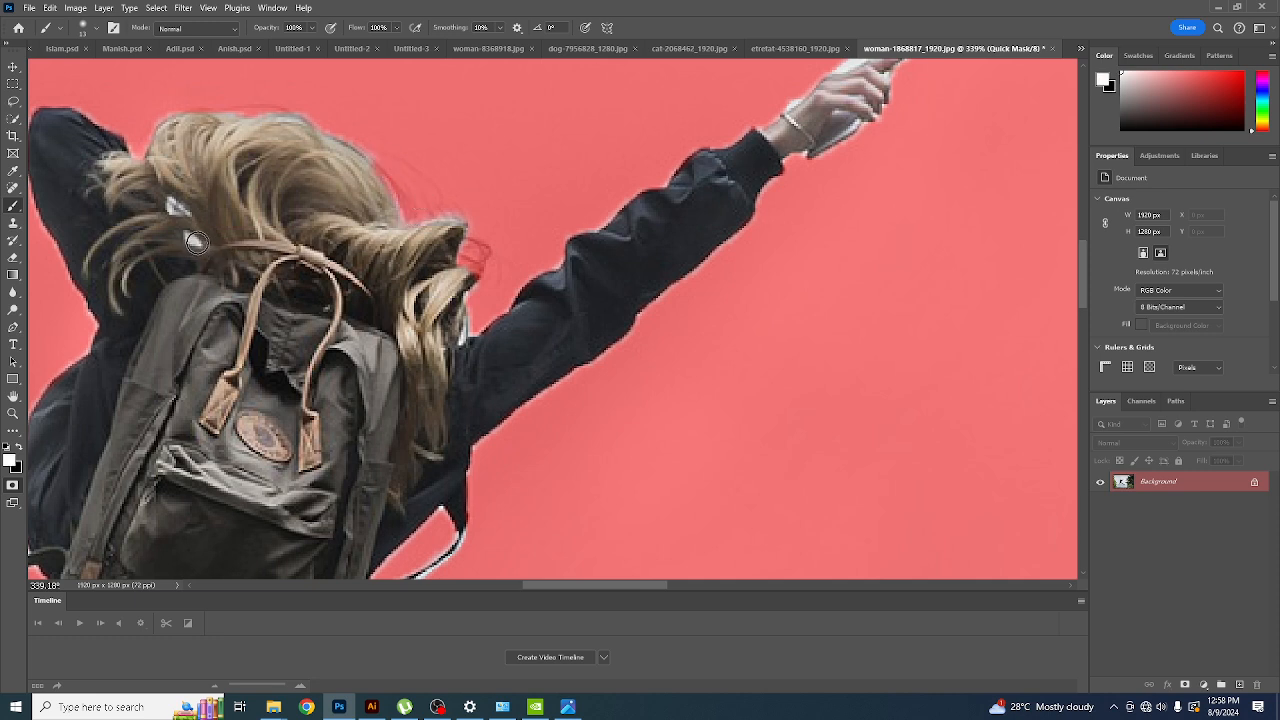
key("x")
mouse_move(196, 245)
left_mouse_down()
mouse_move(176, 210)
mouse_move(191, 228)
left_mouse_up()
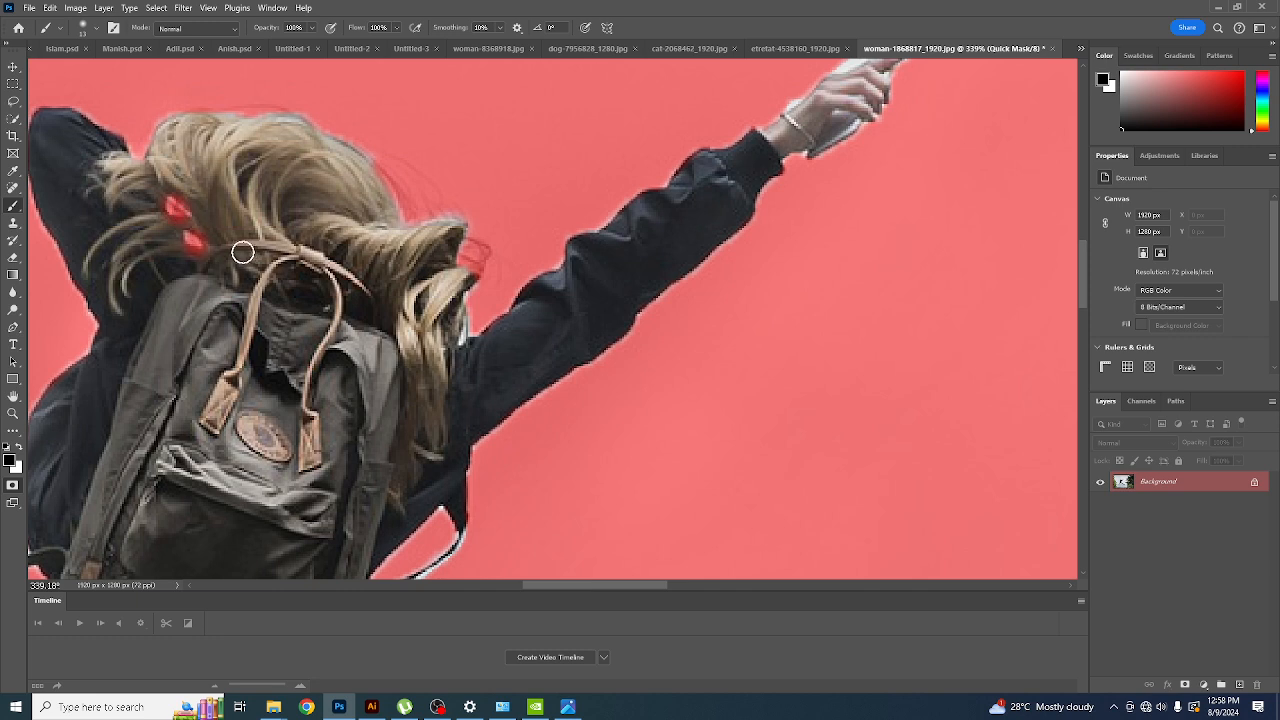
- Paint with white to restore the hair between the two masked gaps, and leave Quick Mask
key("x")
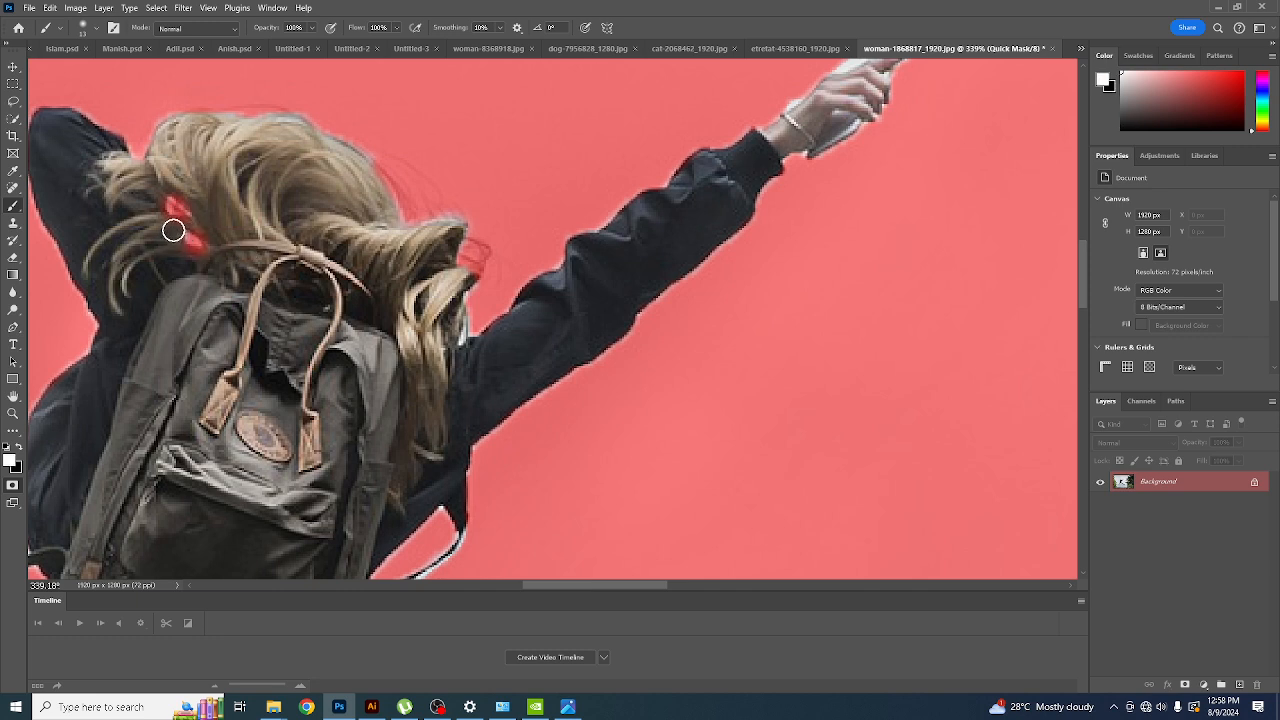
left_click_drag(176, 228, 205, 226)
key("q")
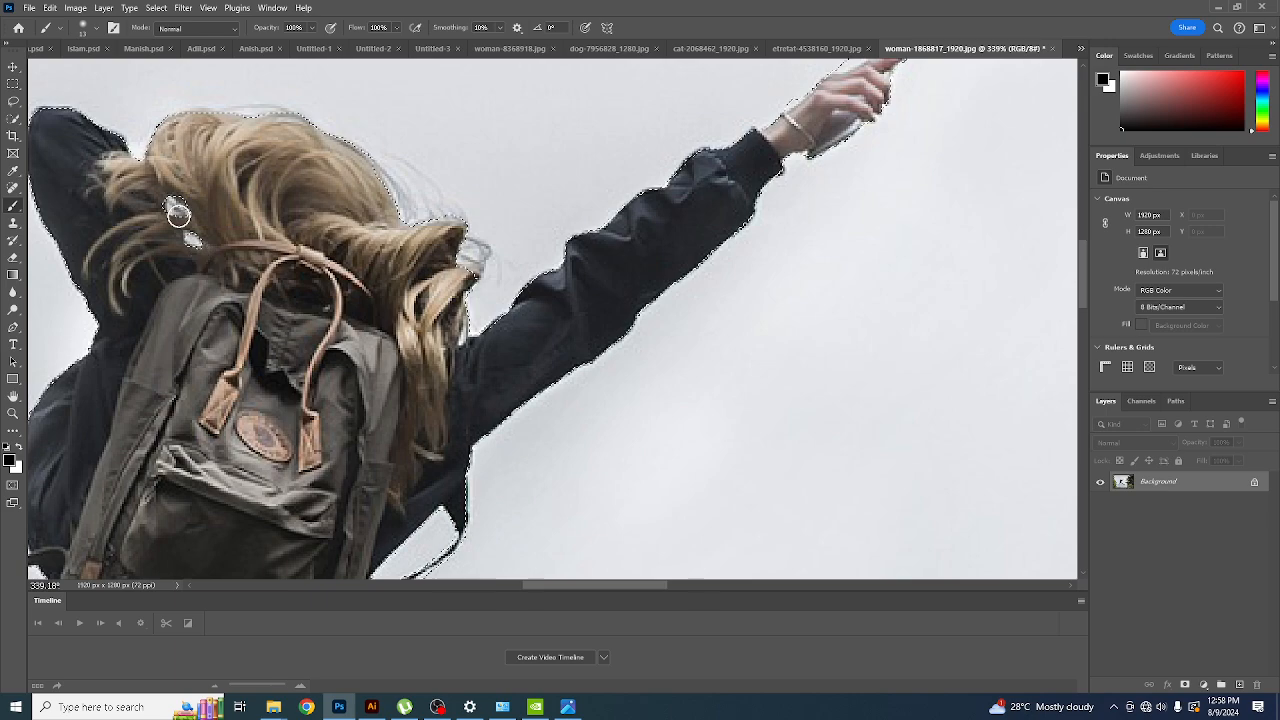
- Copy the selected jumping woman from the background onto a new layer
scroll(290, 270, "down", 5)
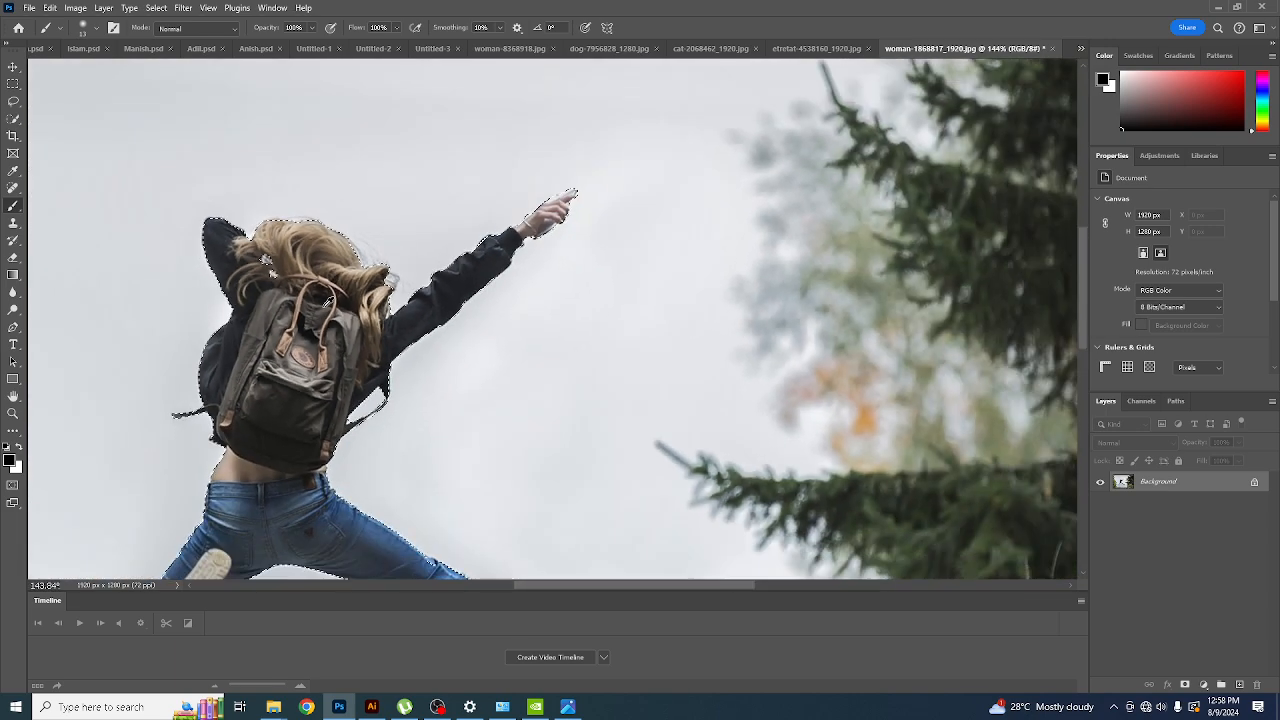
scroll(268, 262, "down", 2)
scroll(300, 210, "up", 4)
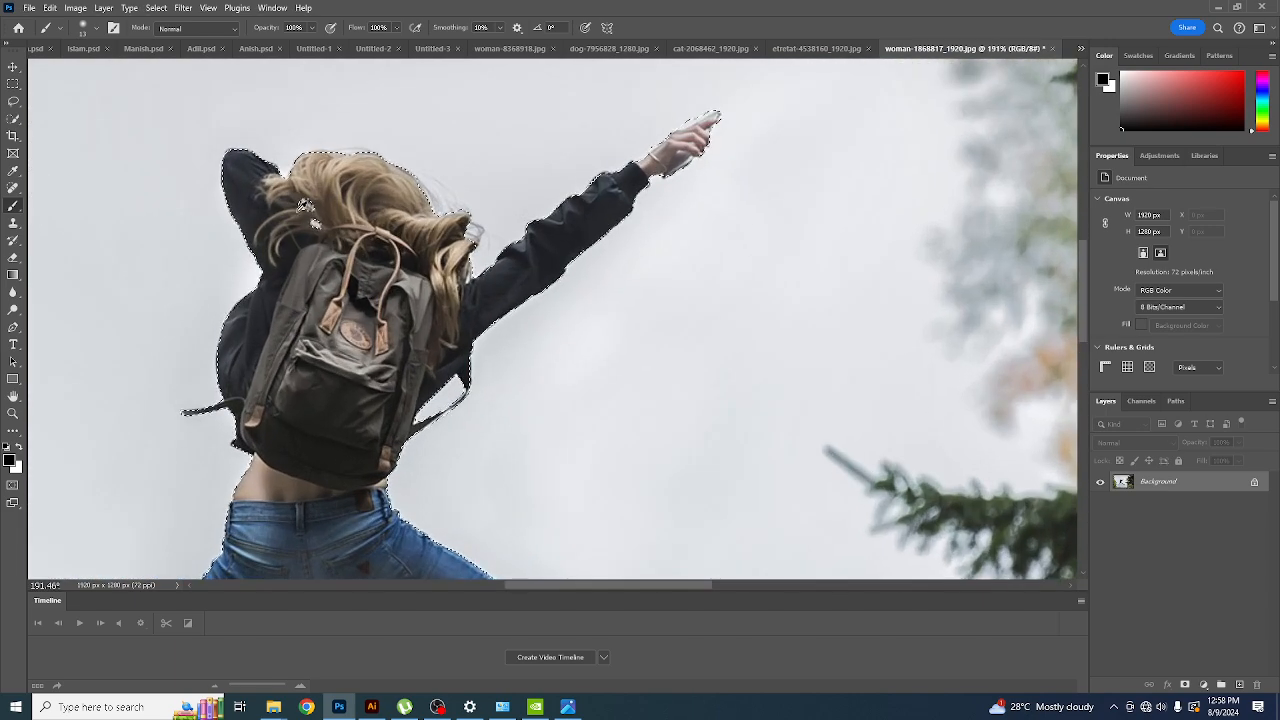
scroll(305, 205, "down", 5)
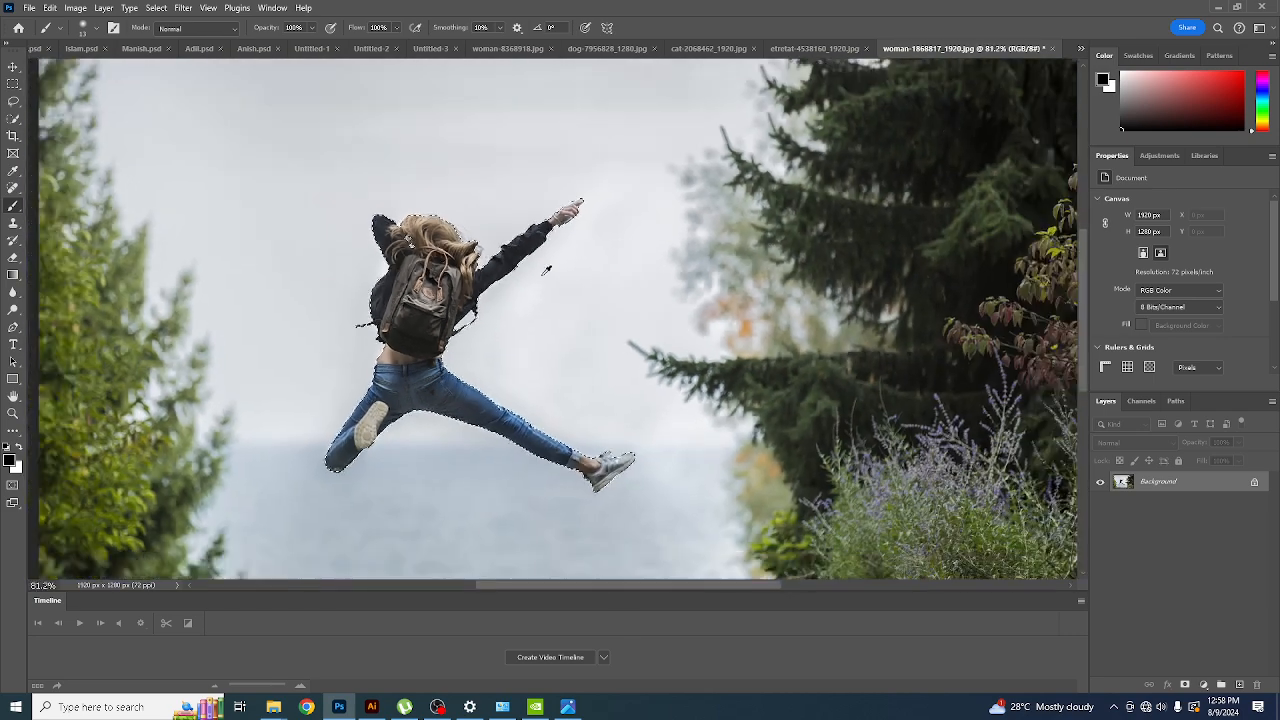
scroll(547, 269, "down", 2)
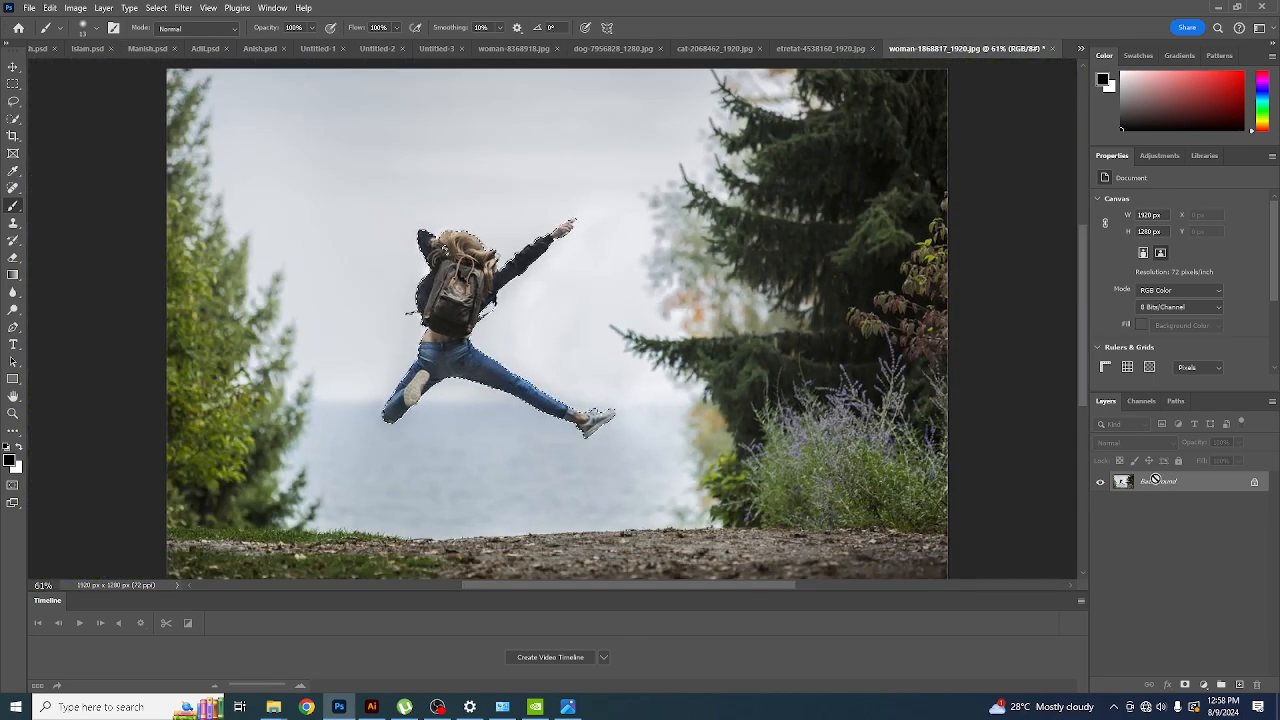
key("ctrl+j")
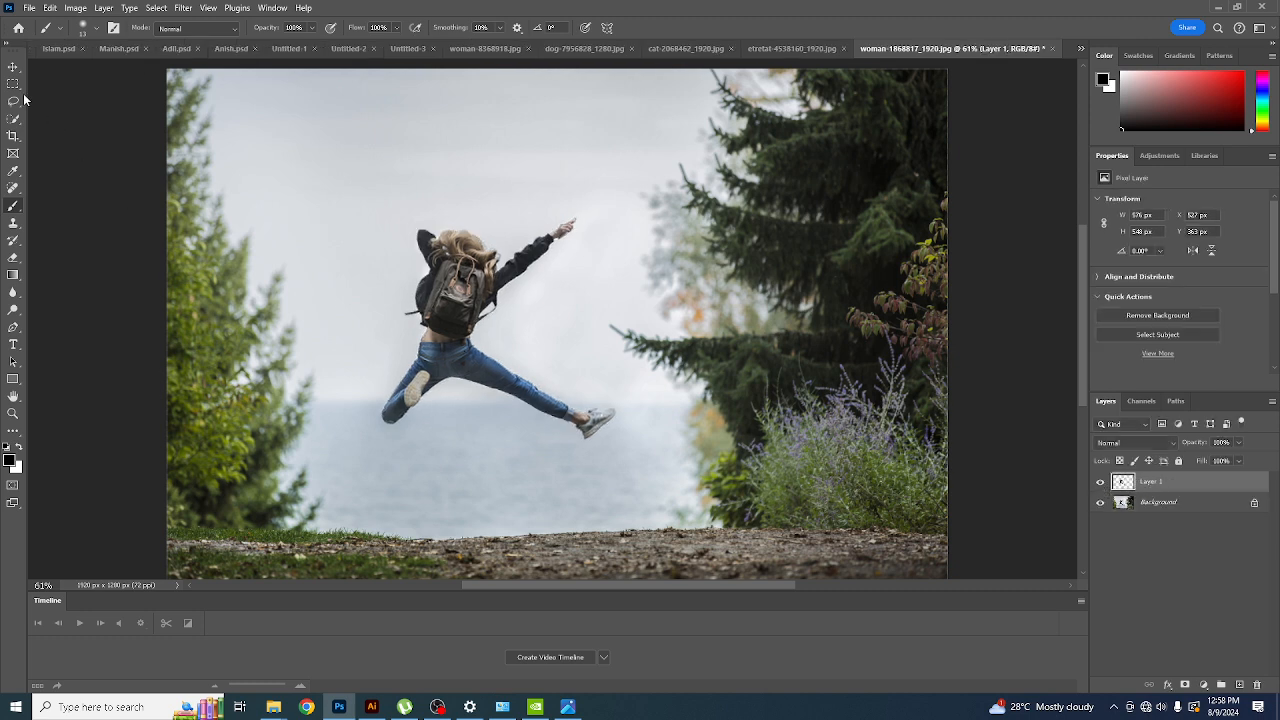
- Try moving the copied woman away from her original position, and undo the move
left_click(13, 66)
left_click_drag(431, 269, 469, 298)
key("ctrl+z")
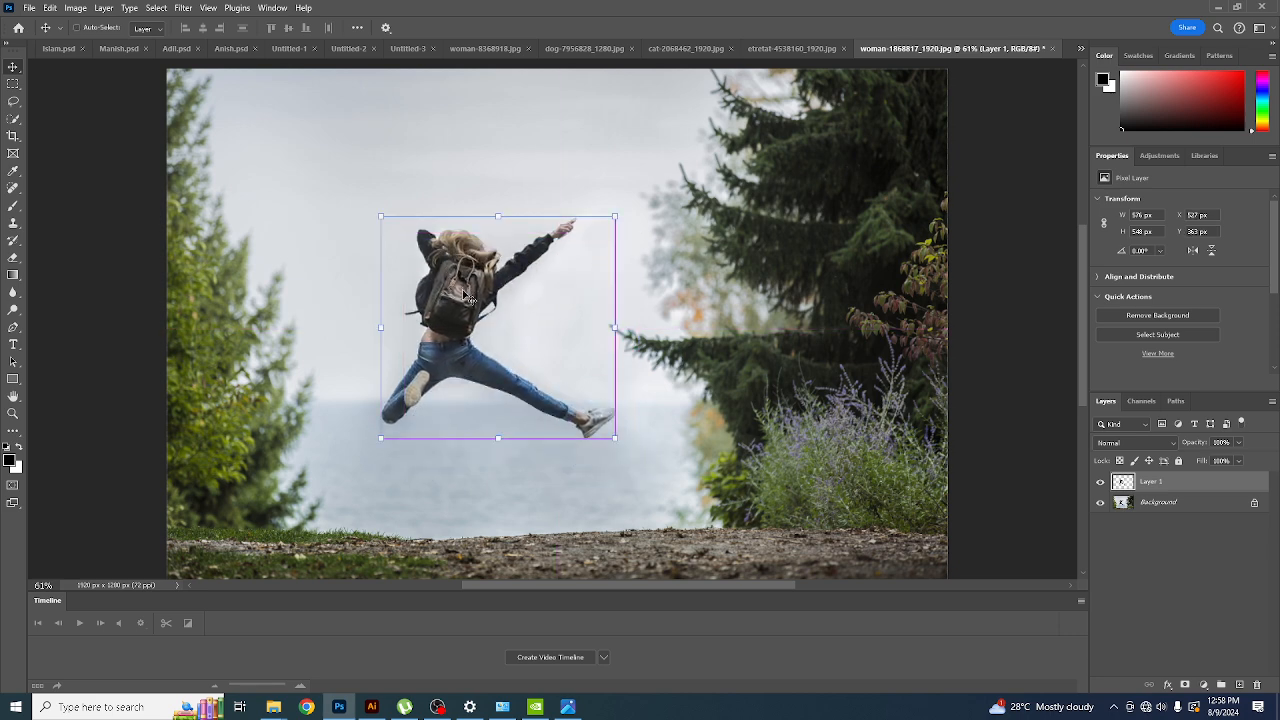
- Load the woman's outline from Layer 1 as a selection and toggle the layers' visibility to check the isolated cut-out
left_click(1123, 484, "ctrl")
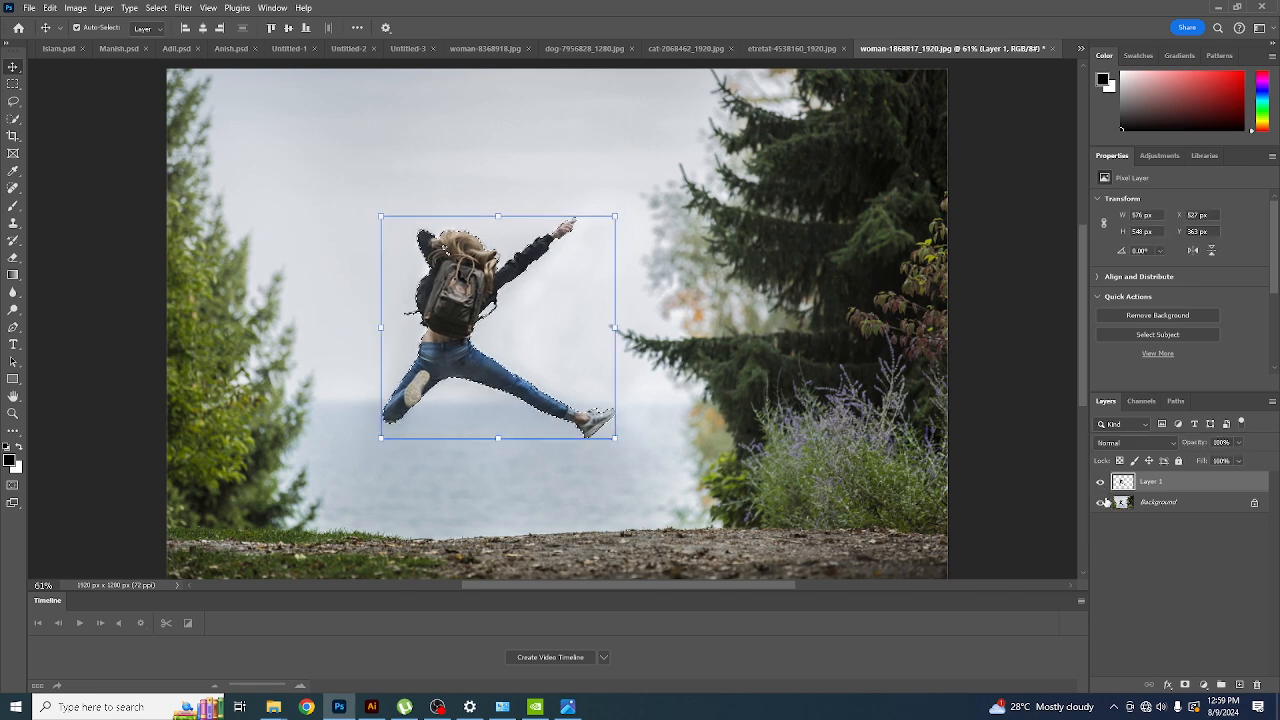
left_click(1101, 502)
left_click(1100, 482)
left_click(1100, 482)
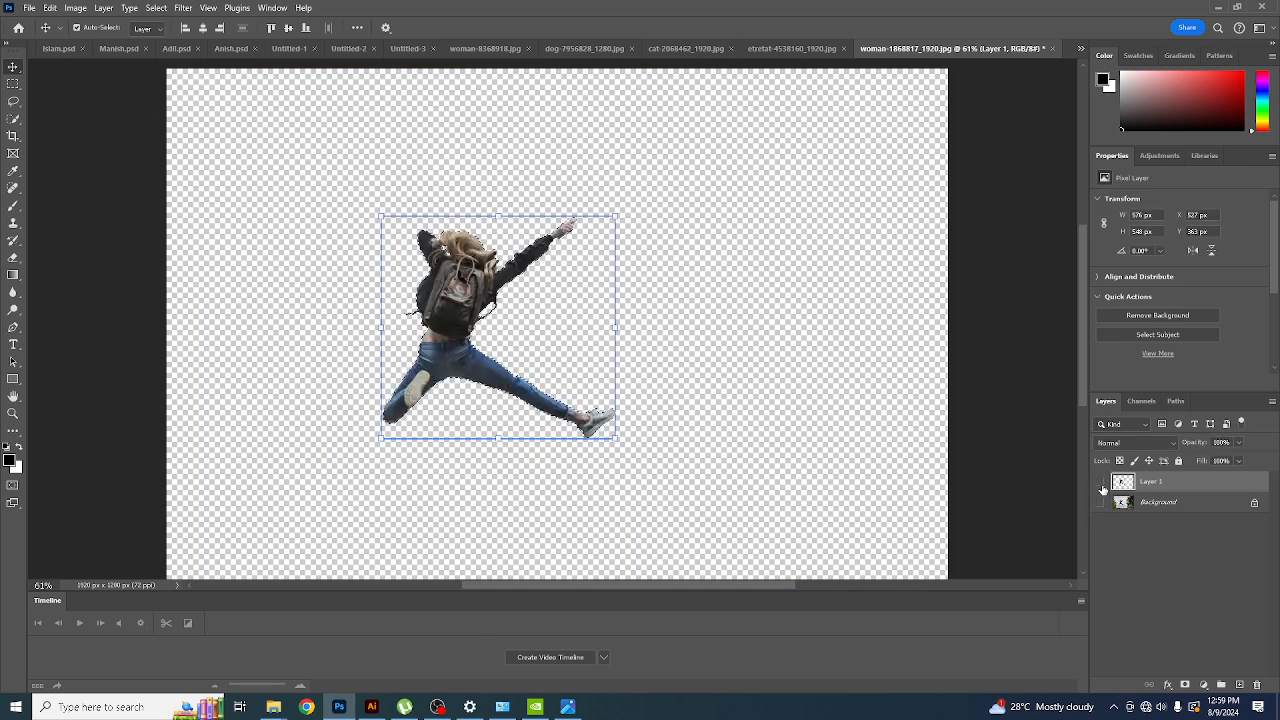
left_click(1101, 484)
left_click(1101, 484)
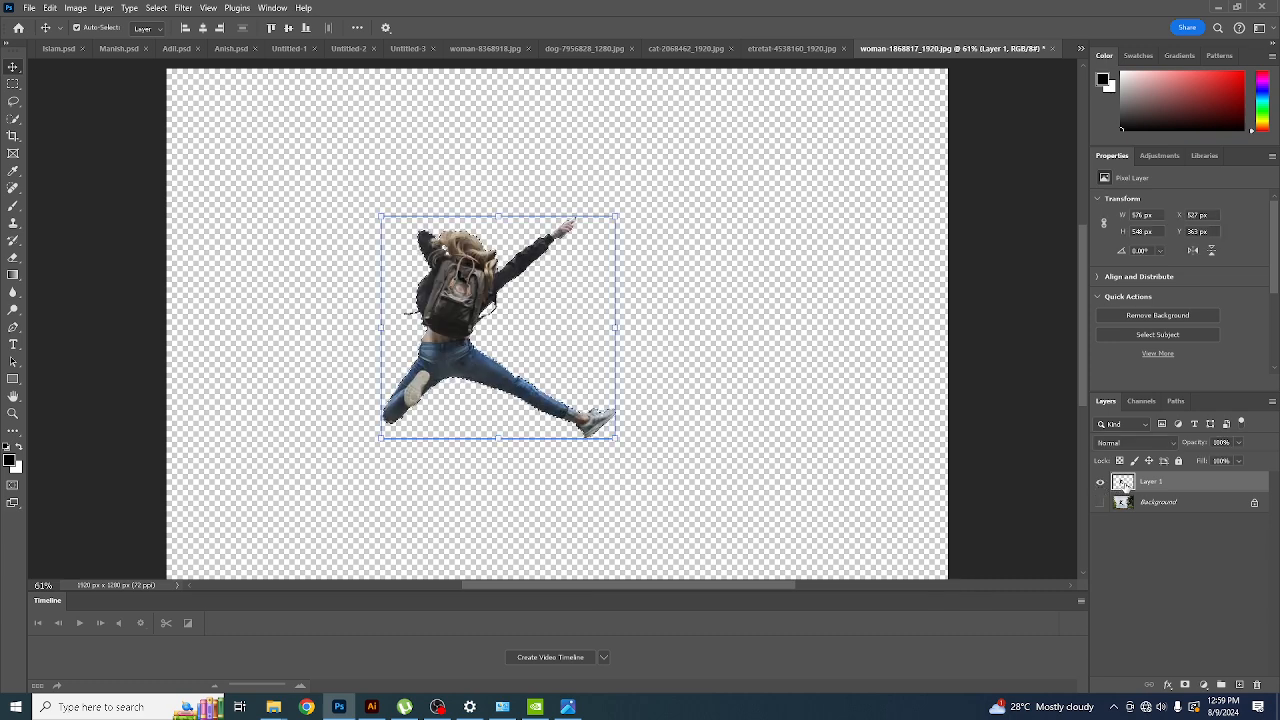
left_click(1101, 502)
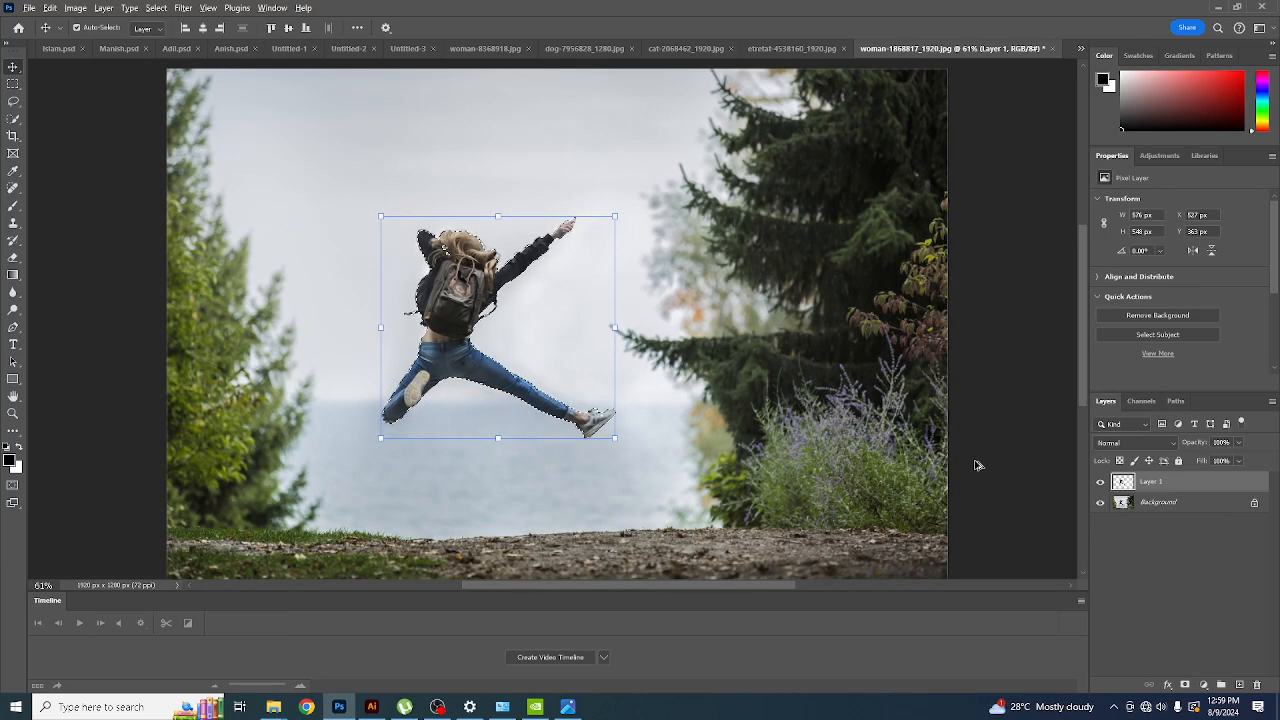
- Fill the selected woman on Layer 1 with black, deselect, and try shifting the silhouette down towards the path
key("alt+BackSpace")
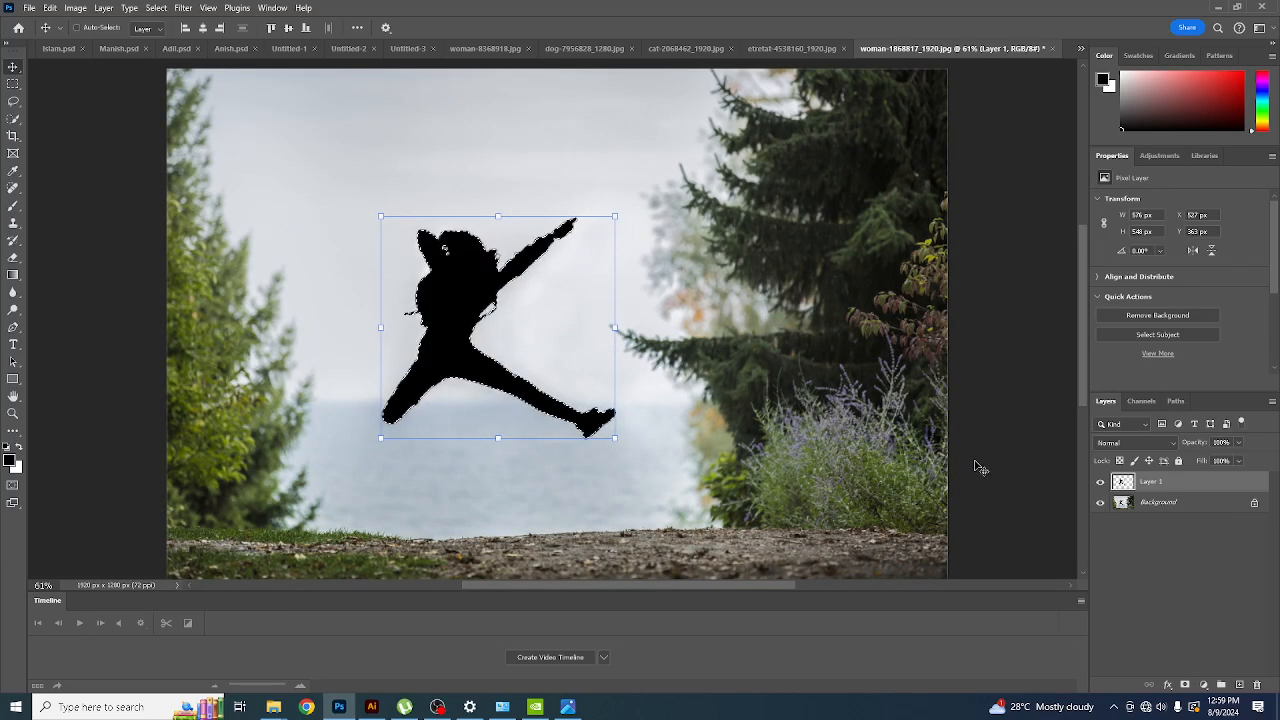
key("ctrl+d")
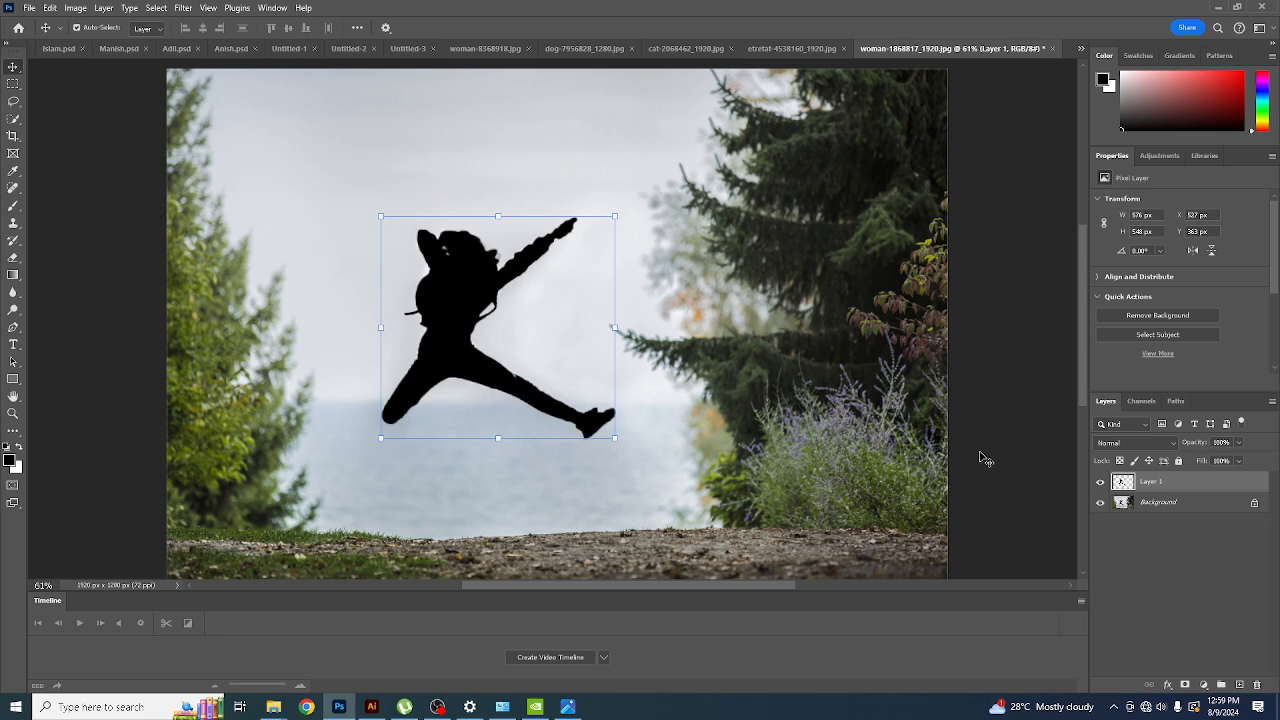
left_click_drag(456, 312, 554, 425)
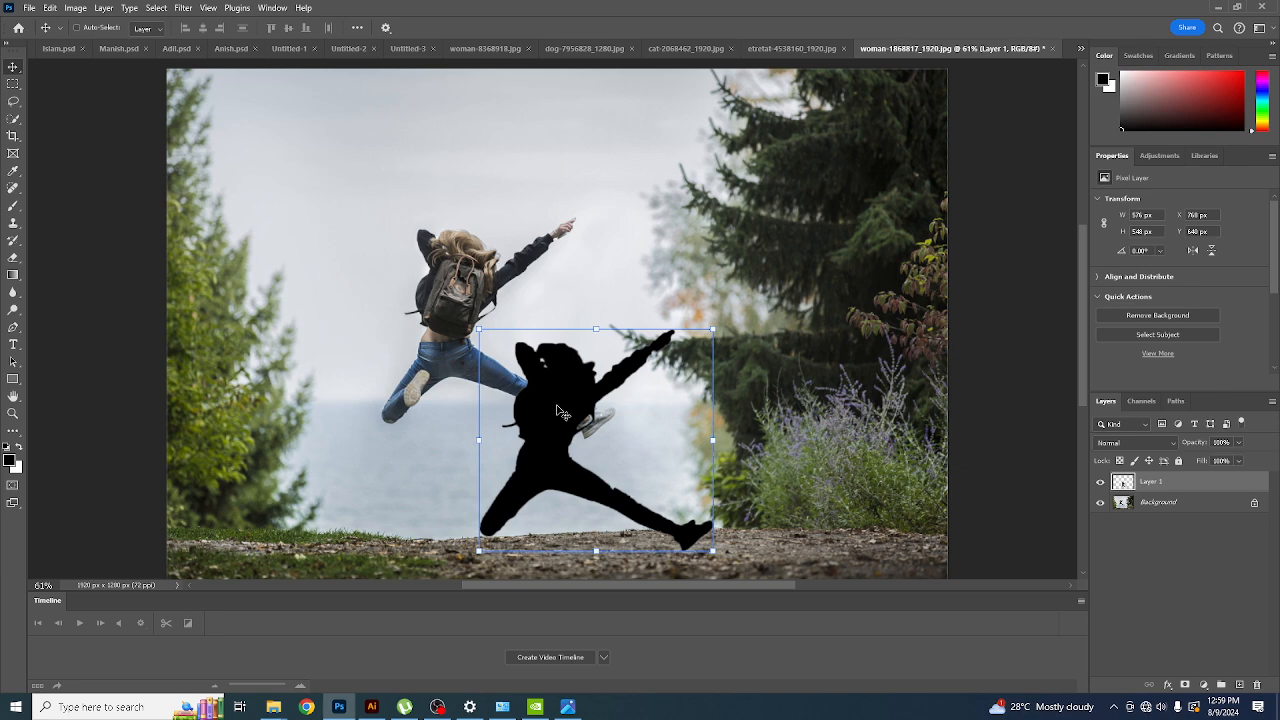
key("ctrl+z")
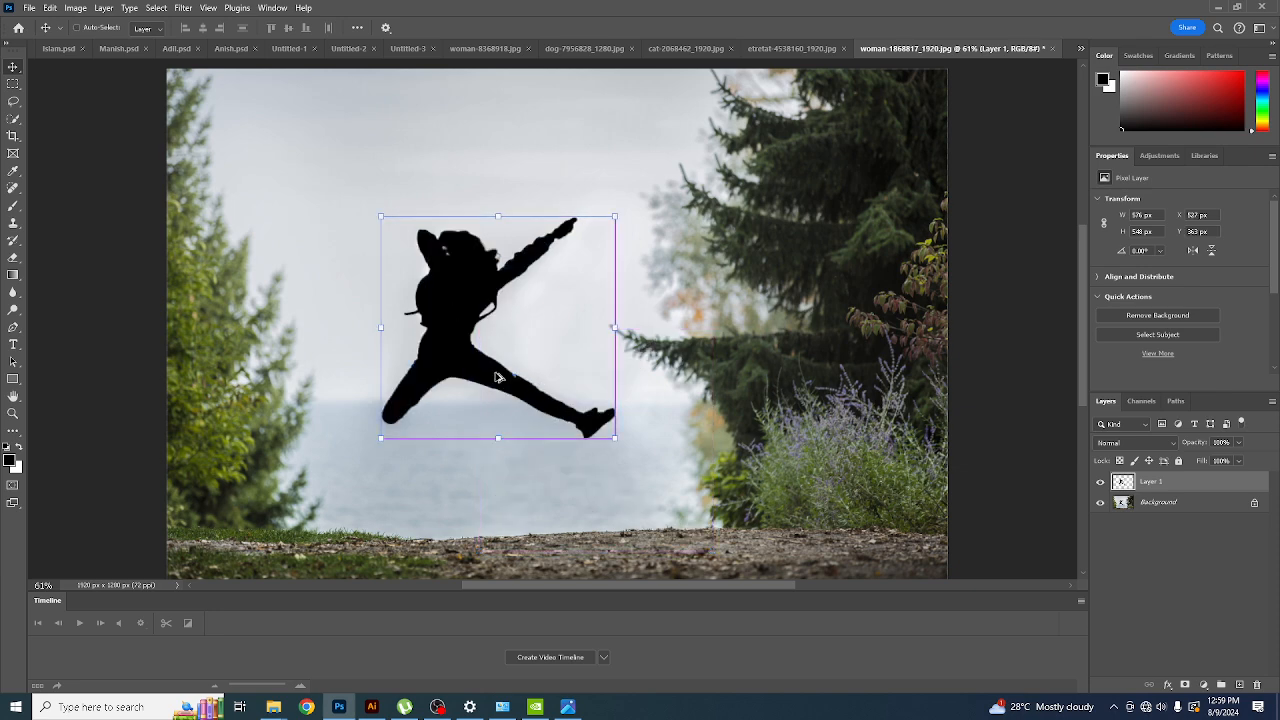
- Distort the black silhouette on Layer 1 by its corners into a flat, elongated shape lying on the path
scroll(485, 365, "down", 2)
key("ctrl+t")
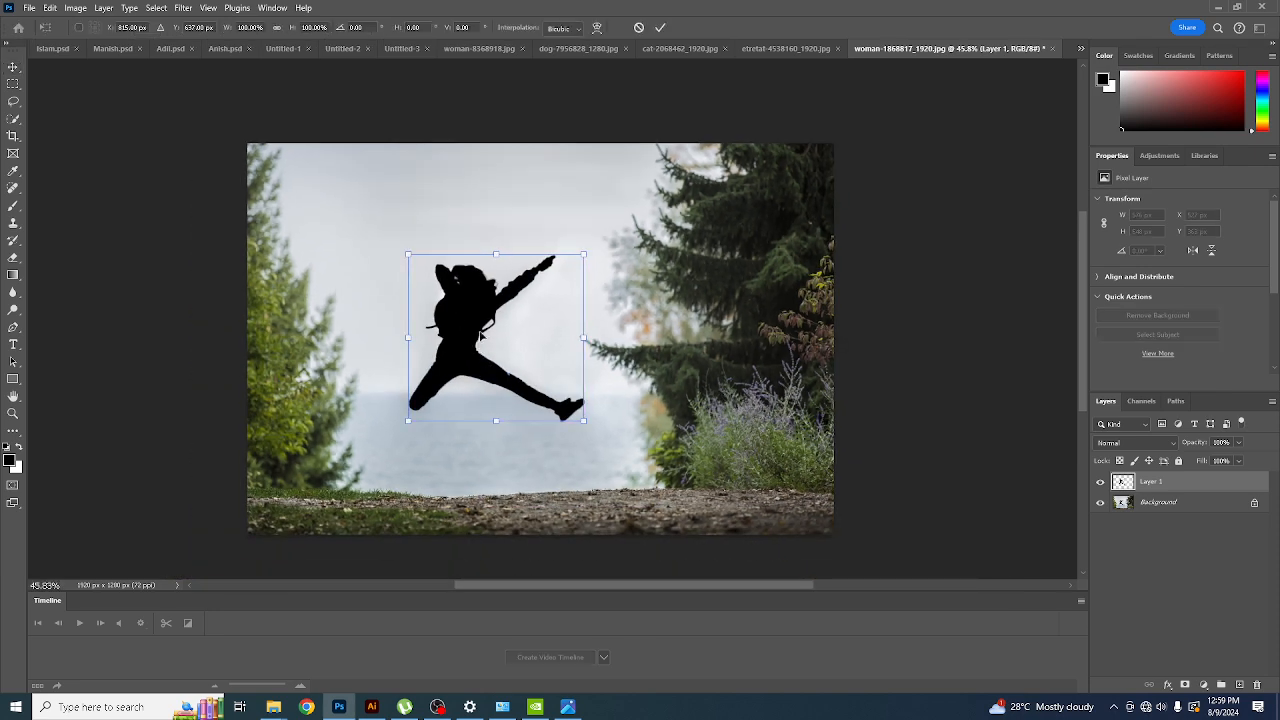
right_click(477, 320)
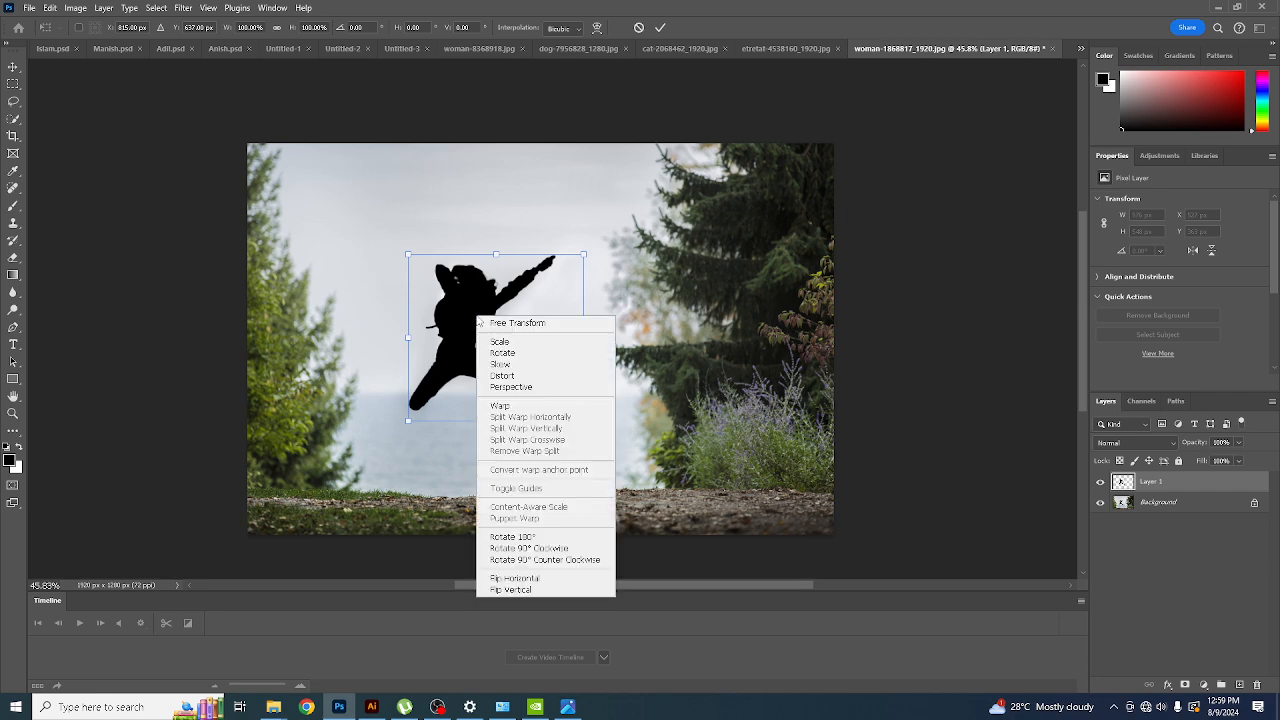
left_click(520, 378)
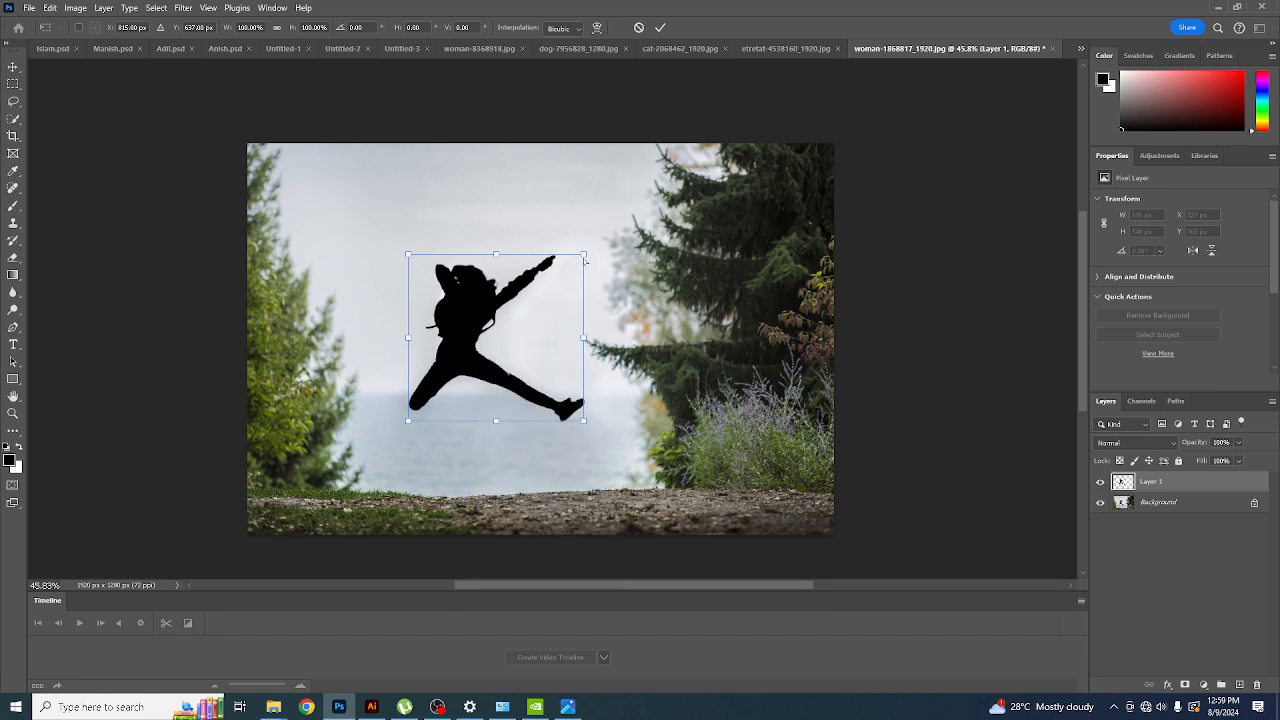
left_click_drag(586, 262, 647, 283)
left_click_drag(585, 424, 625, 512)
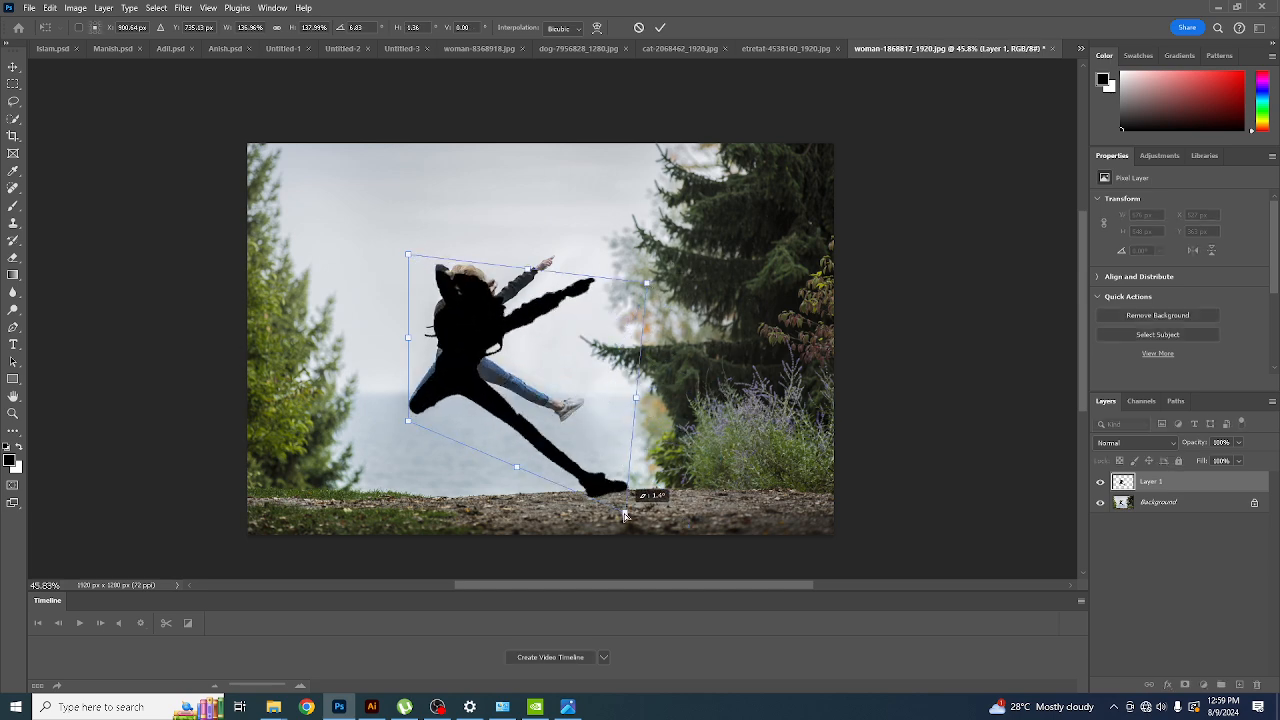
left_click_drag(410, 421, 405, 518)
left_click_drag(647, 286, 759, 505)
left_click_drag(408, 258, 597, 494)
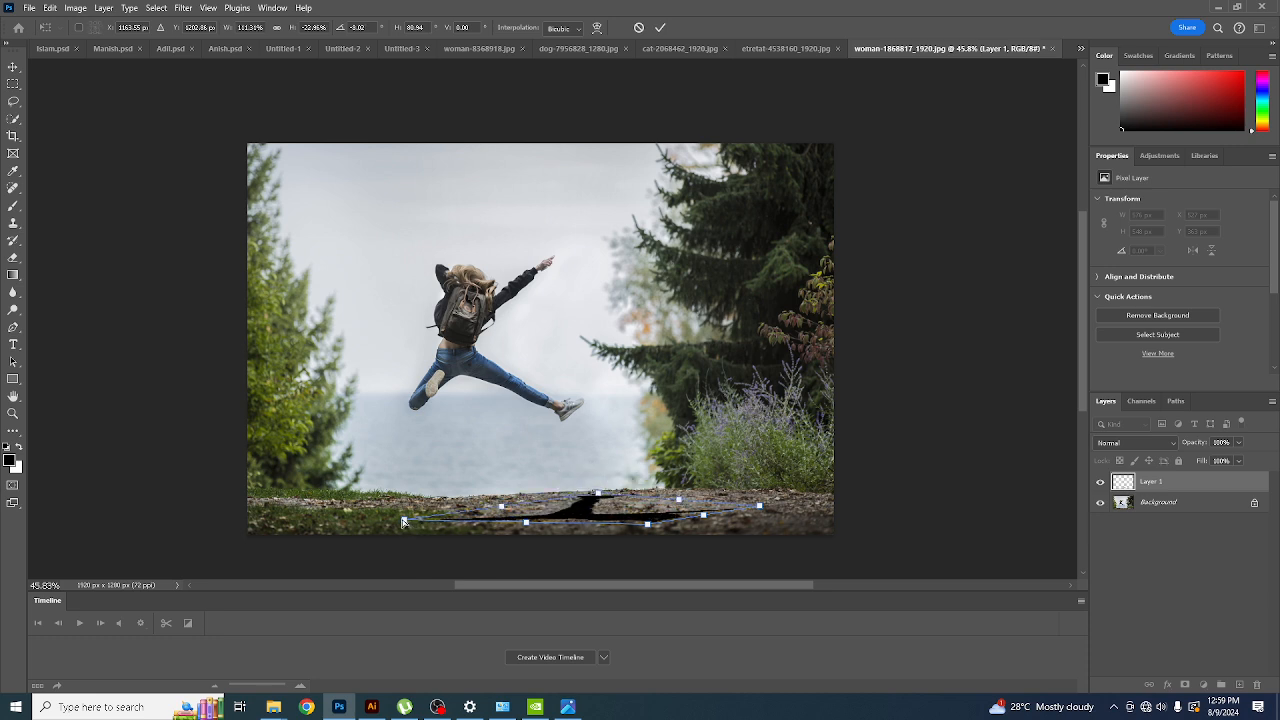
- Refine the corners of the distorted silhouette so it follows the path as a cast shadow, and apply the transformation
left_click_drag(403, 521, 403, 497)
left_click_drag(645, 524, 583, 551)
left_click_drag(760, 508, 773, 518)
key("Return")
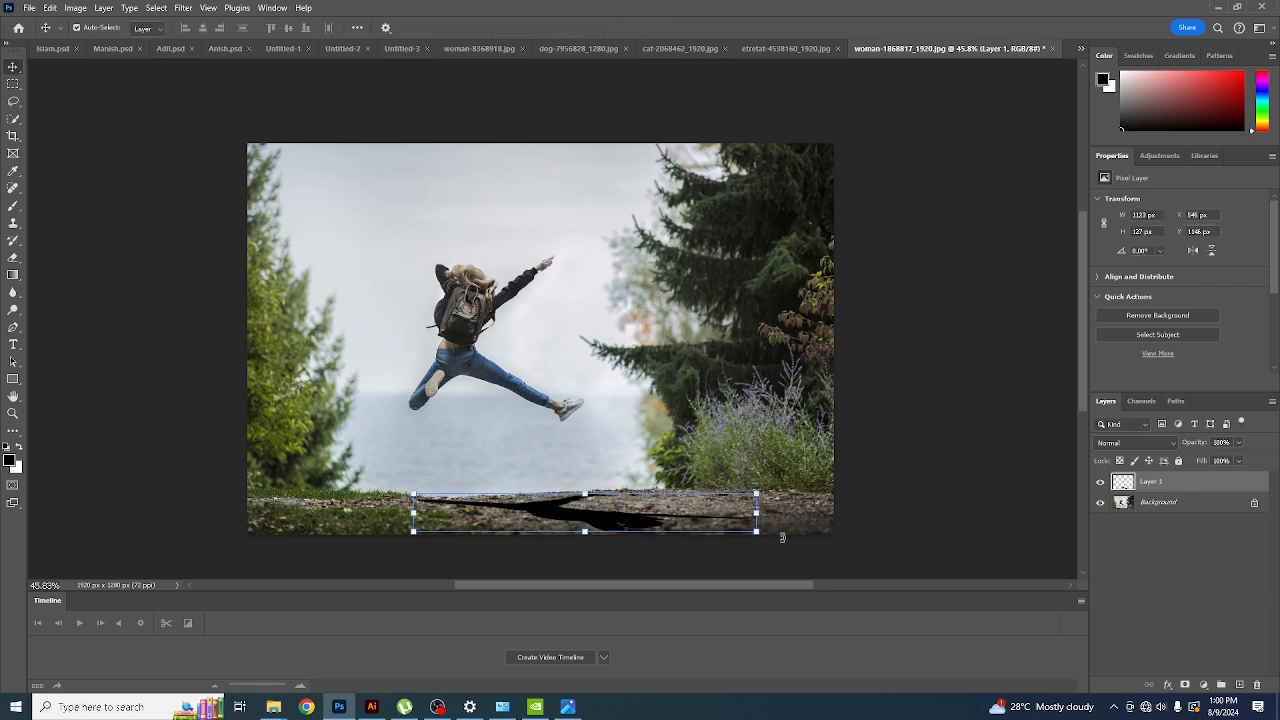
left_click(1154, 524)
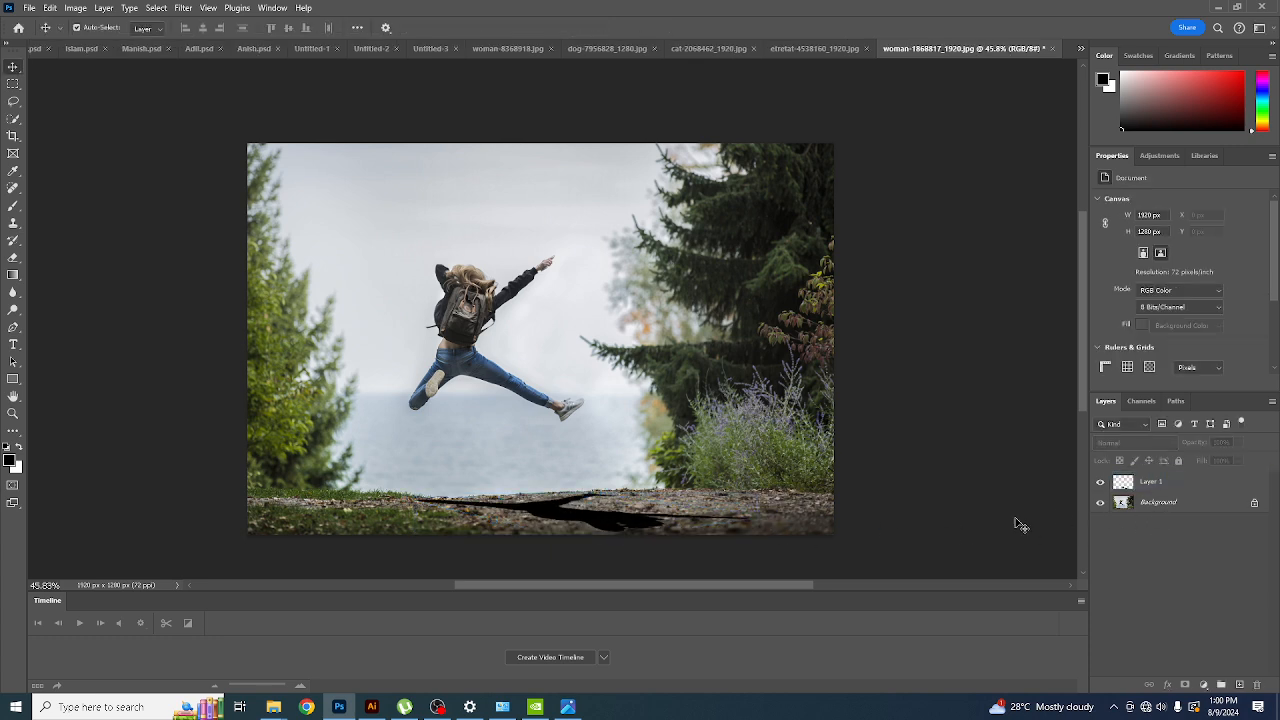
- Lower the opacity of the shadow on Layer 1 to 75%
left_click(1181, 480)
left_click(1237, 444)
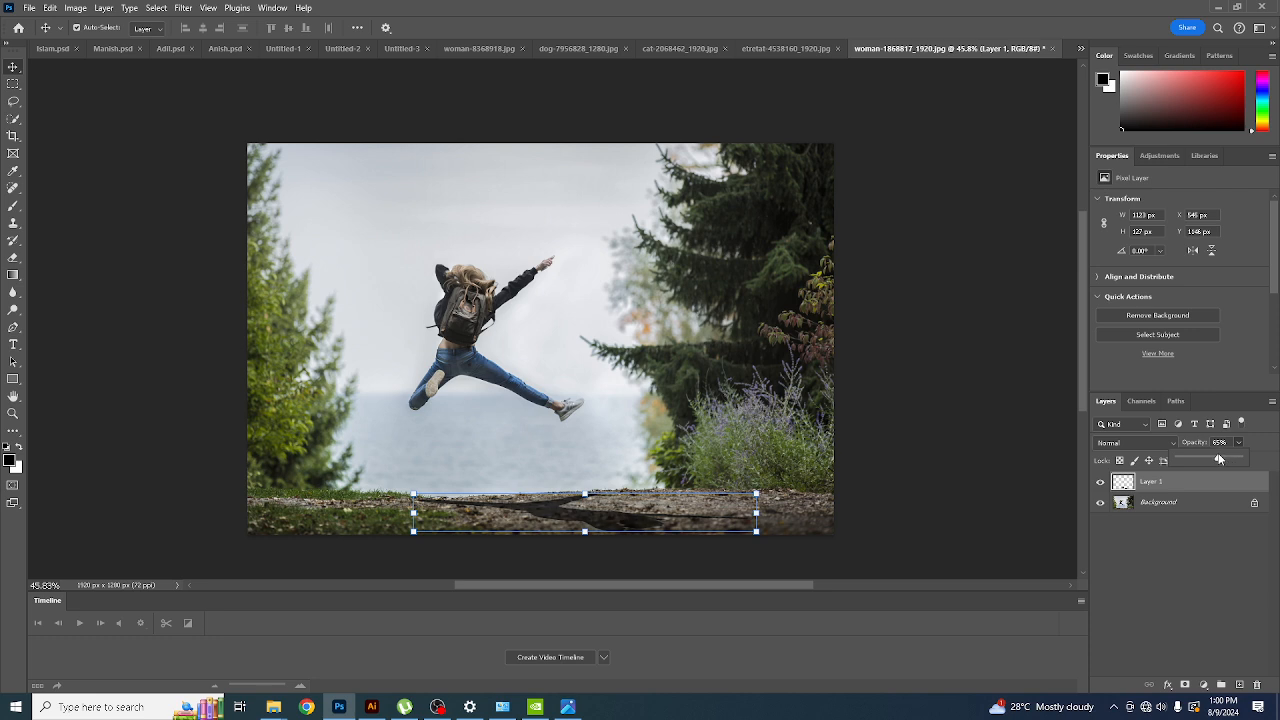
left_click_drag(1208, 459, 1225, 457)
left_click(1199, 552)
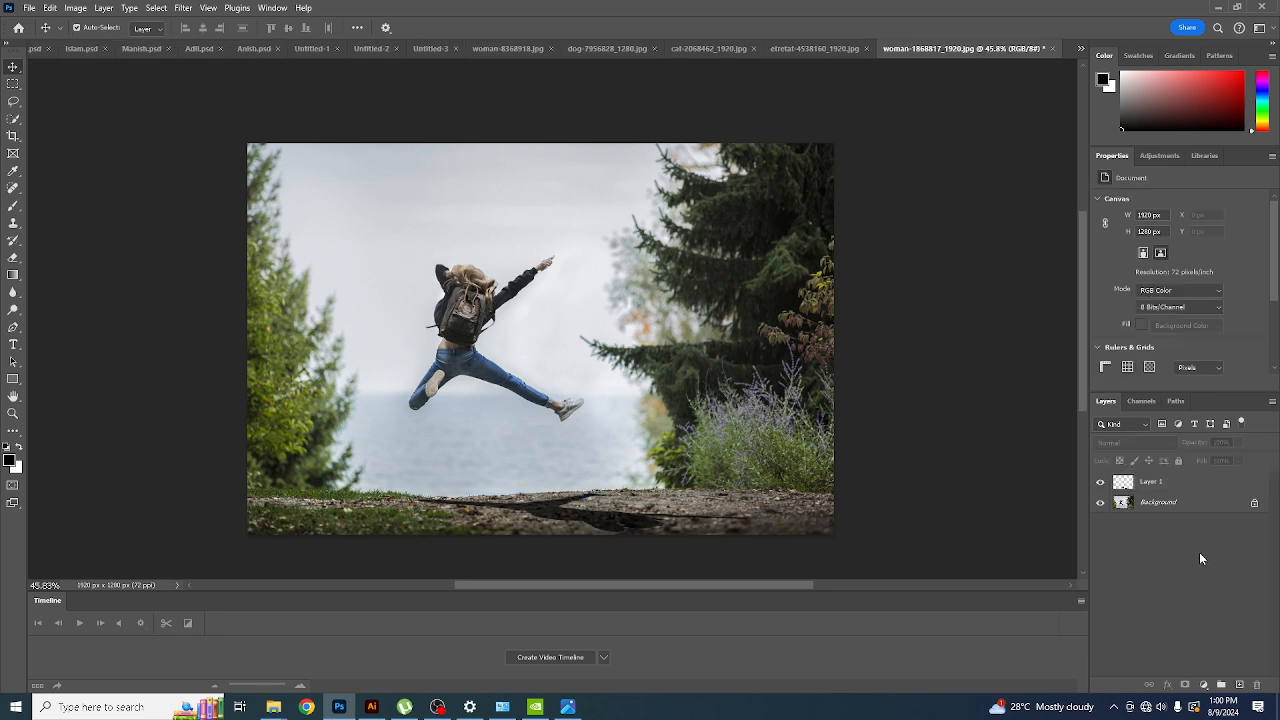
- Load the shadow's outline from Layer 1 as a selection and feather it by 15 pixels
left_click(1124, 483, "ctrl")
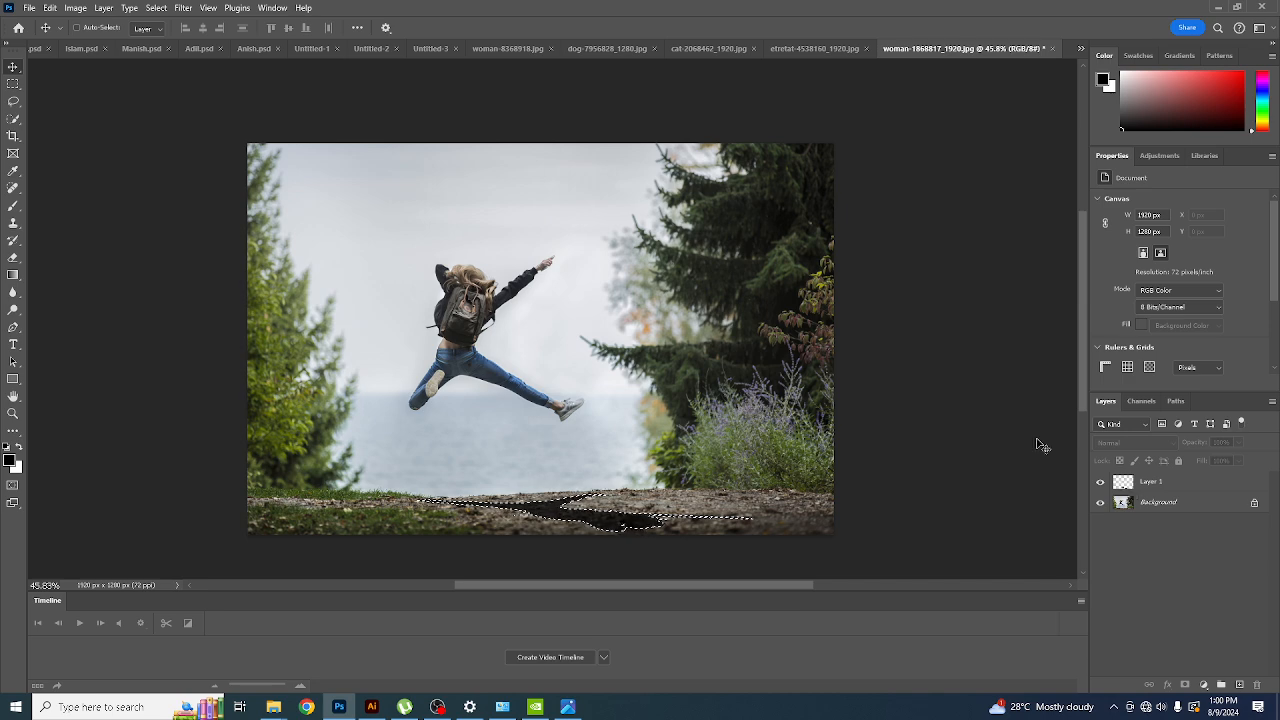
left_click(183, 8)
mouse_move(148, 10)
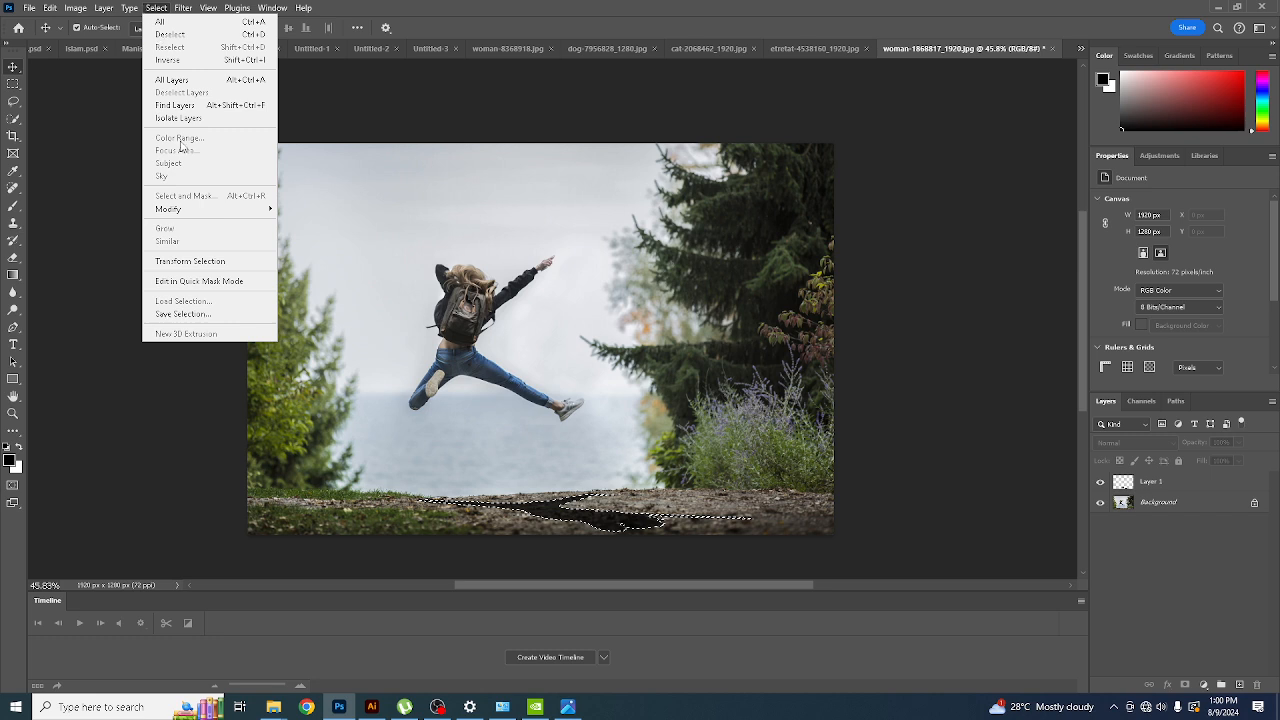
mouse_move(203, 210)
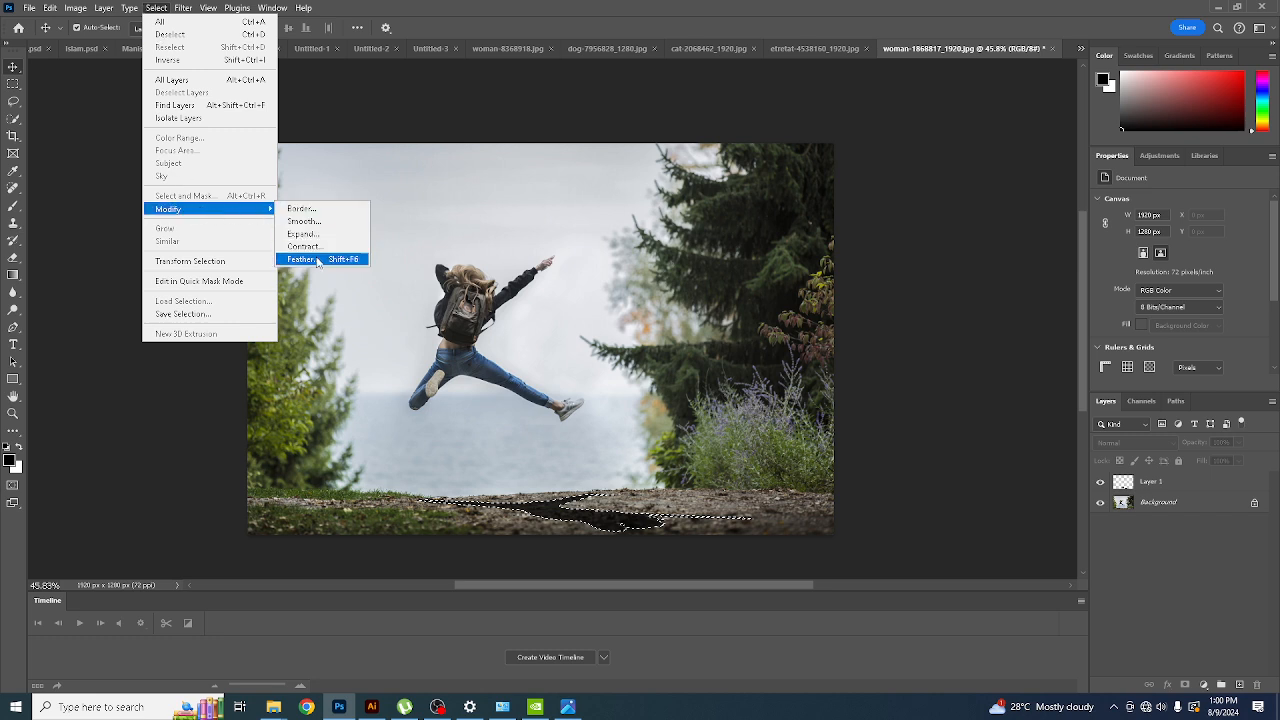
left_click(318, 260)
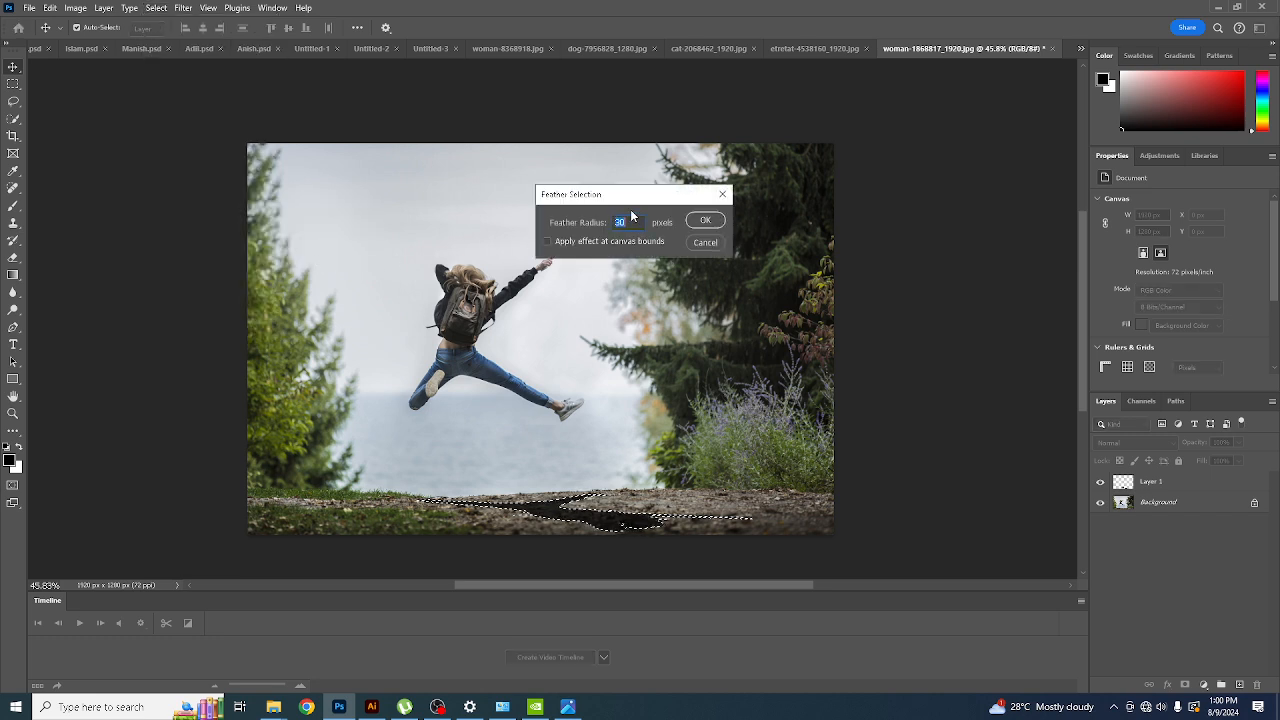
type("15")
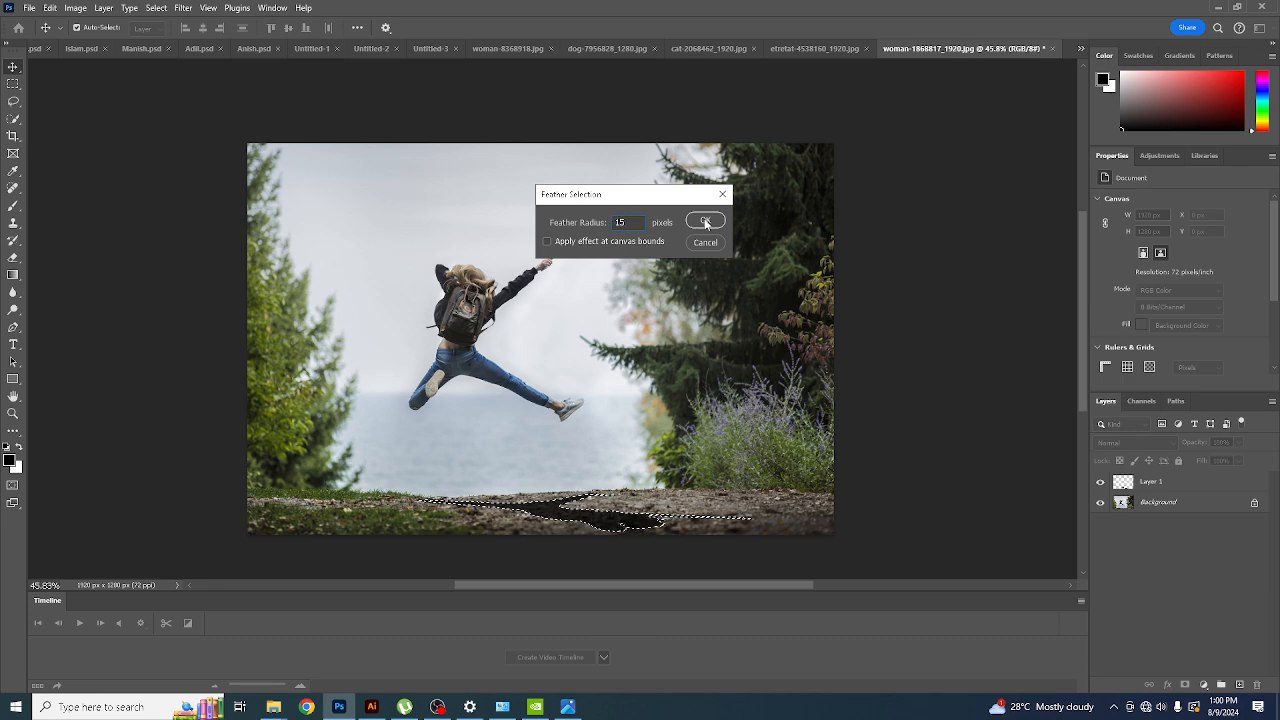
left_click(705, 222)
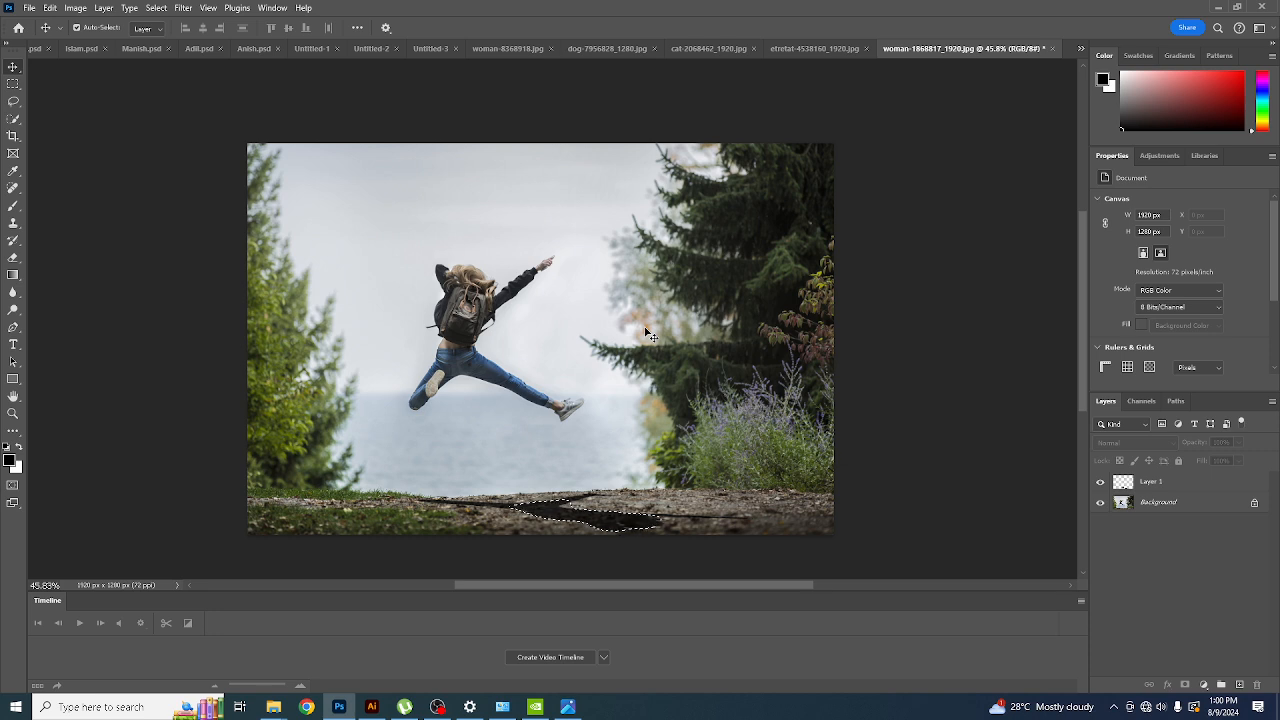
- Invert the feathered selection, clear the shadow's hard edges outside it on Layer 1, and deselect
left_click(1143, 482)
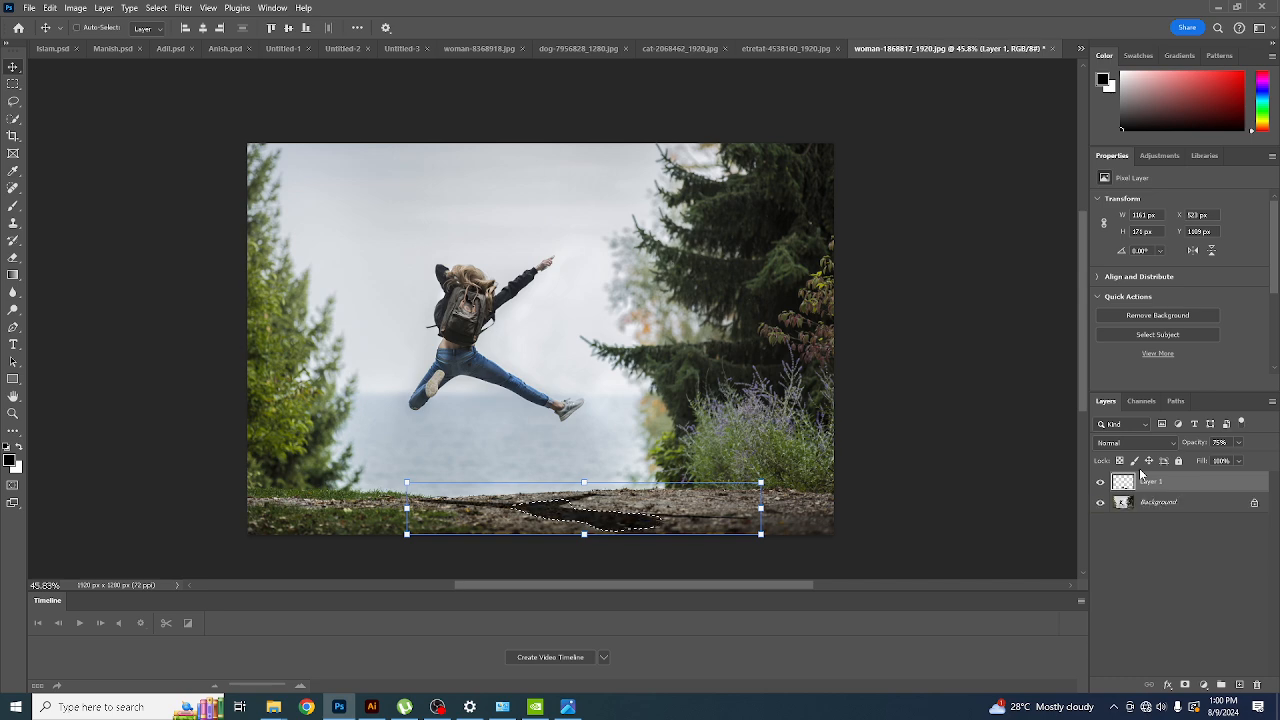
key("ctrl+shift+i")
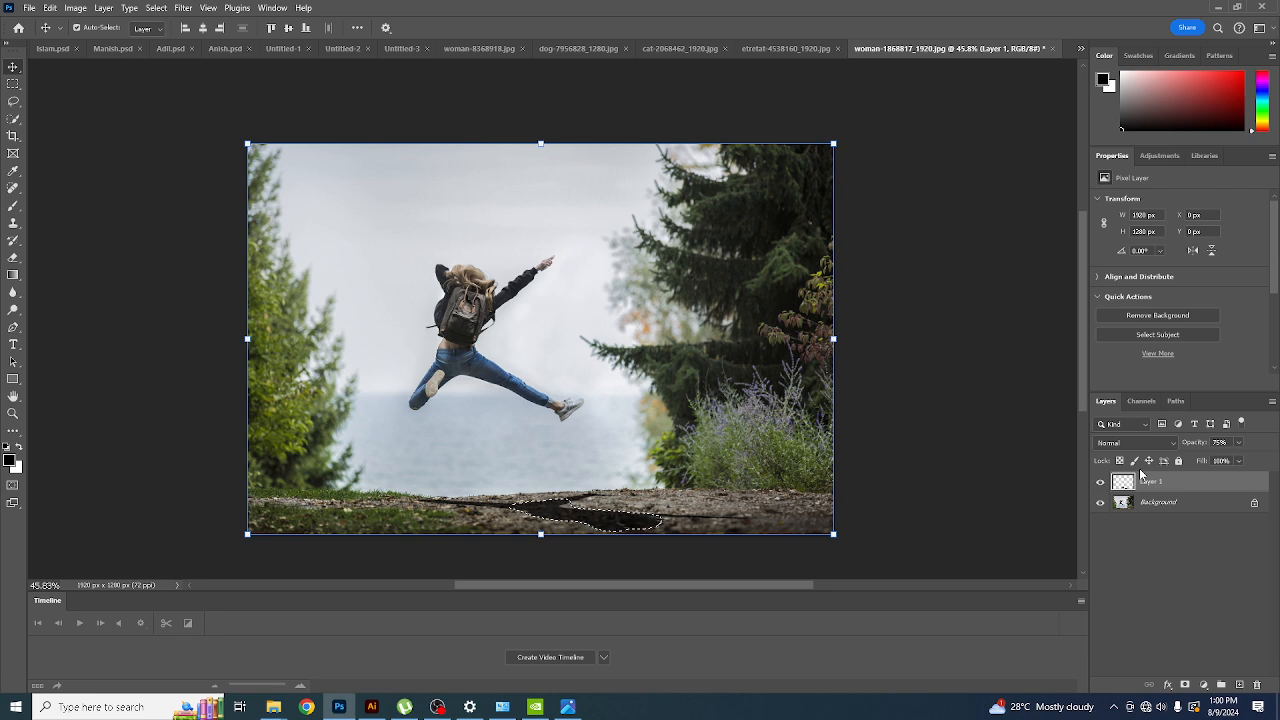
key("ctrl+z")
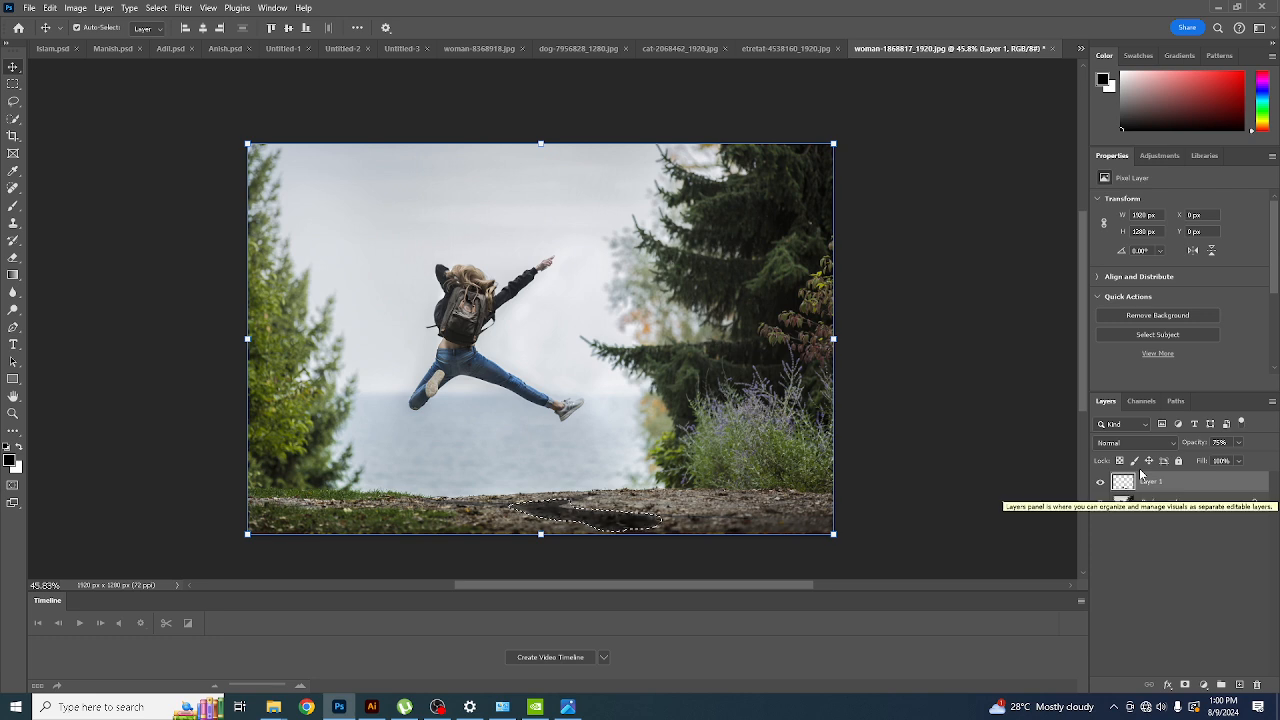
key("ctrl+d")
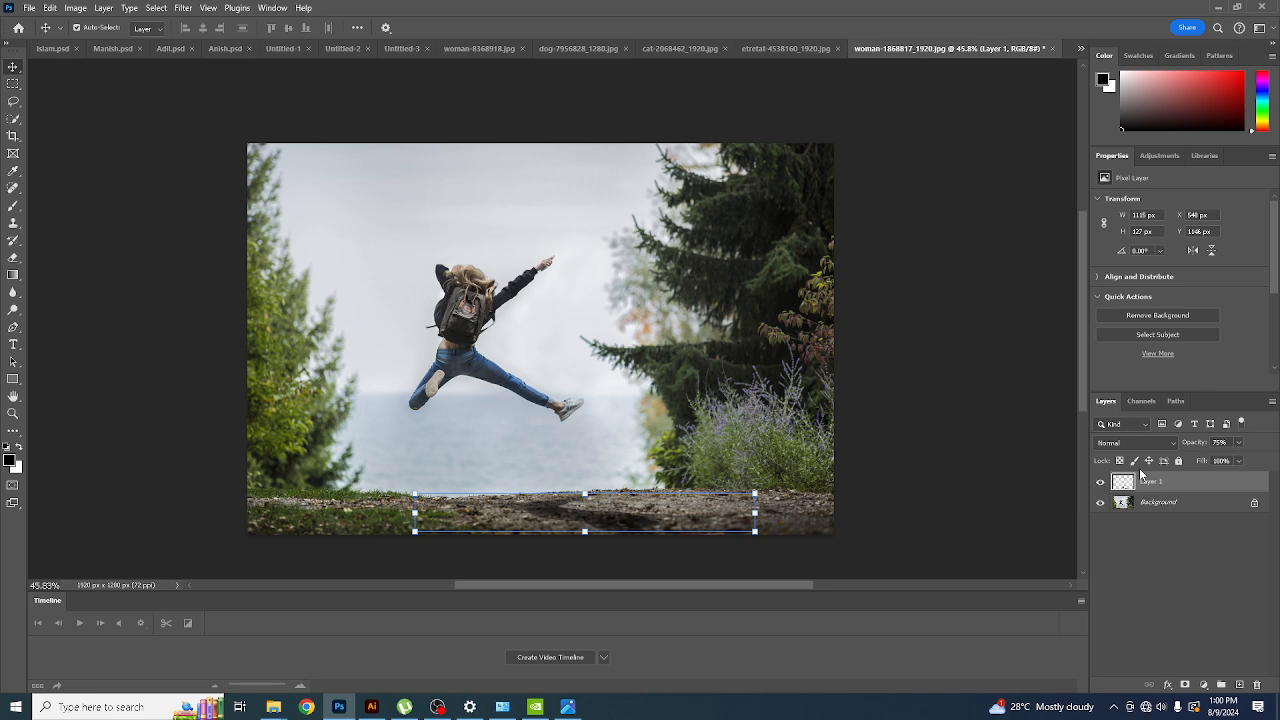
left_click(1177, 550)
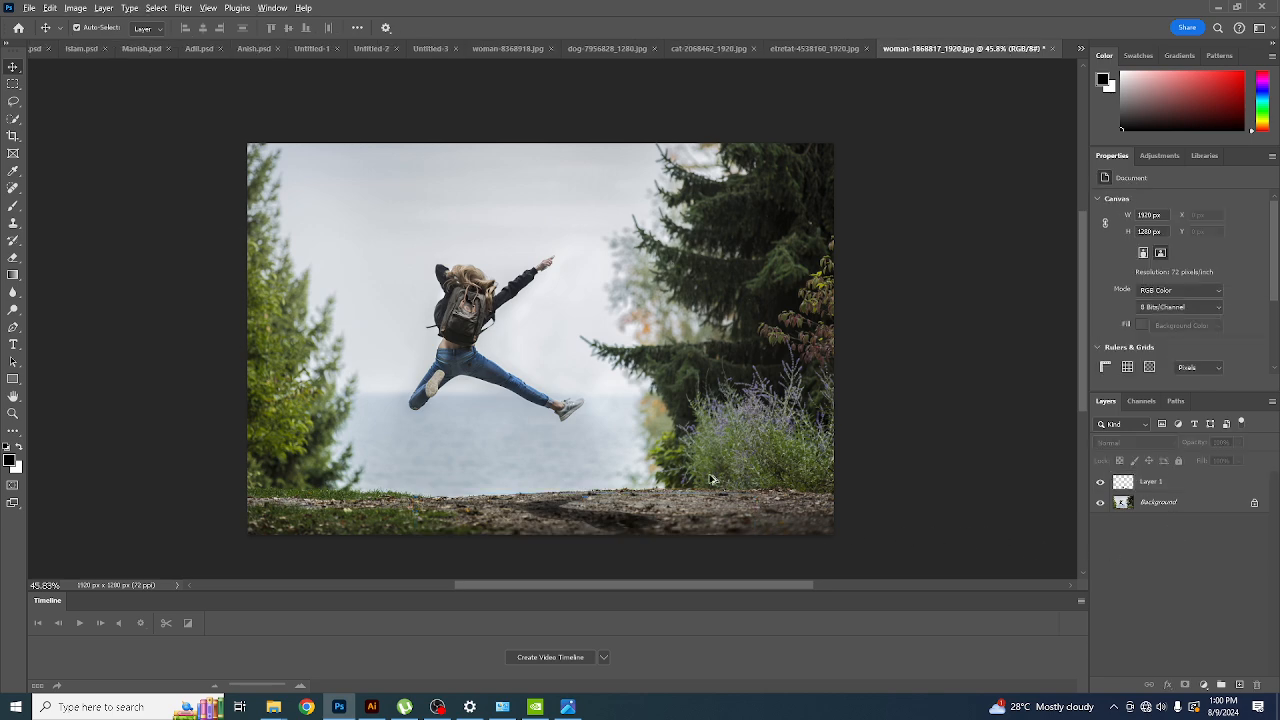
scroll(708, 478, "down", 1)
scroll(706, 479, "up", 1)
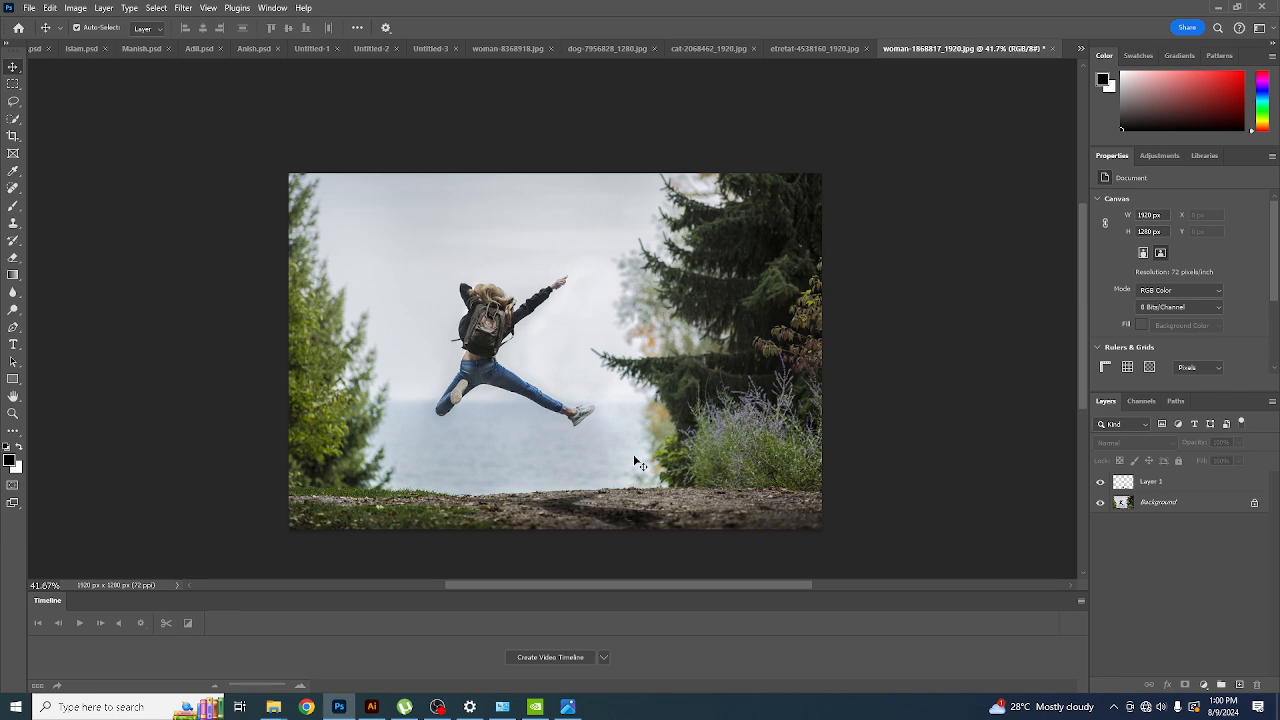
- Open the image bird-8922501_1280.jpg from the Downloads folder
left_click(34, 8)
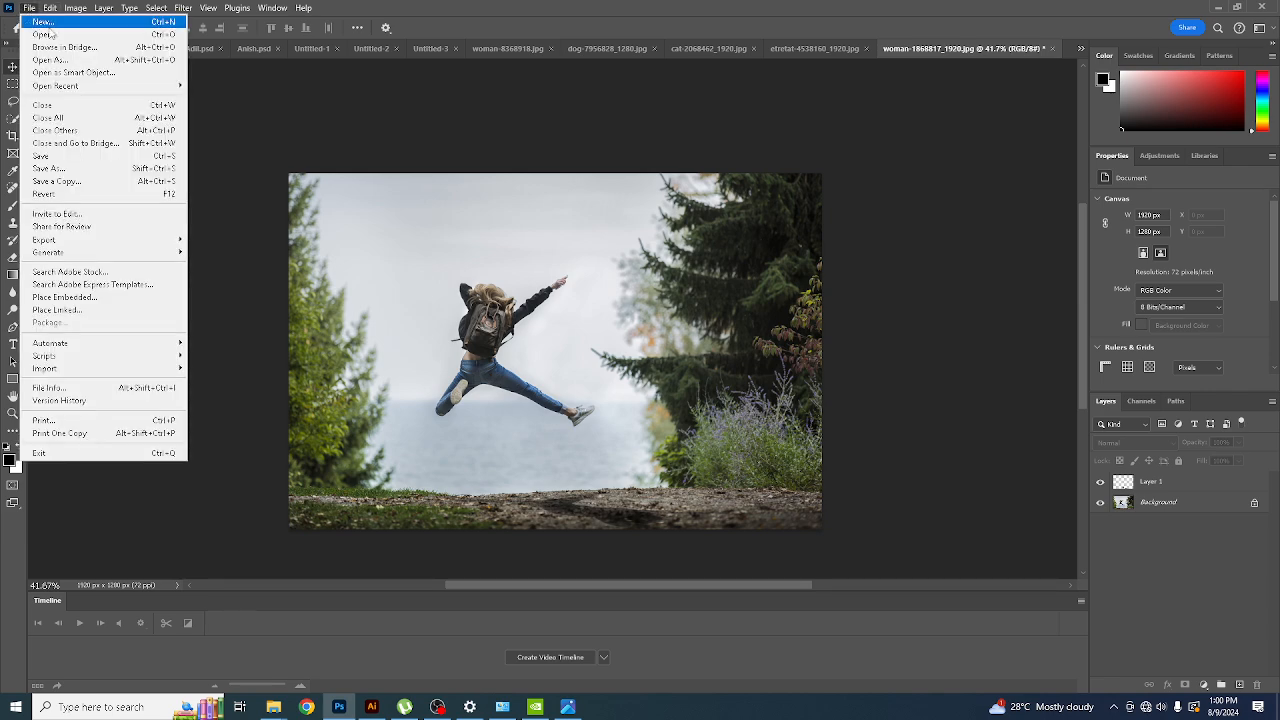
left_click(45, 41)
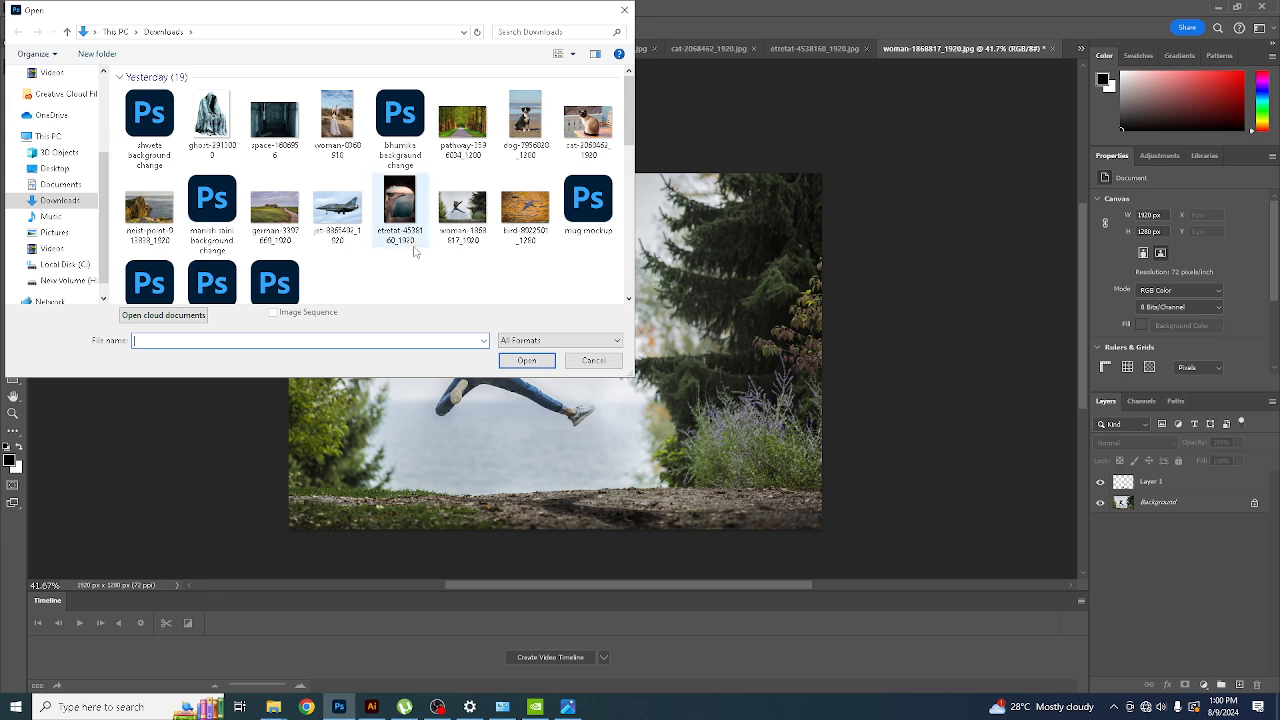
double_click(529, 210)
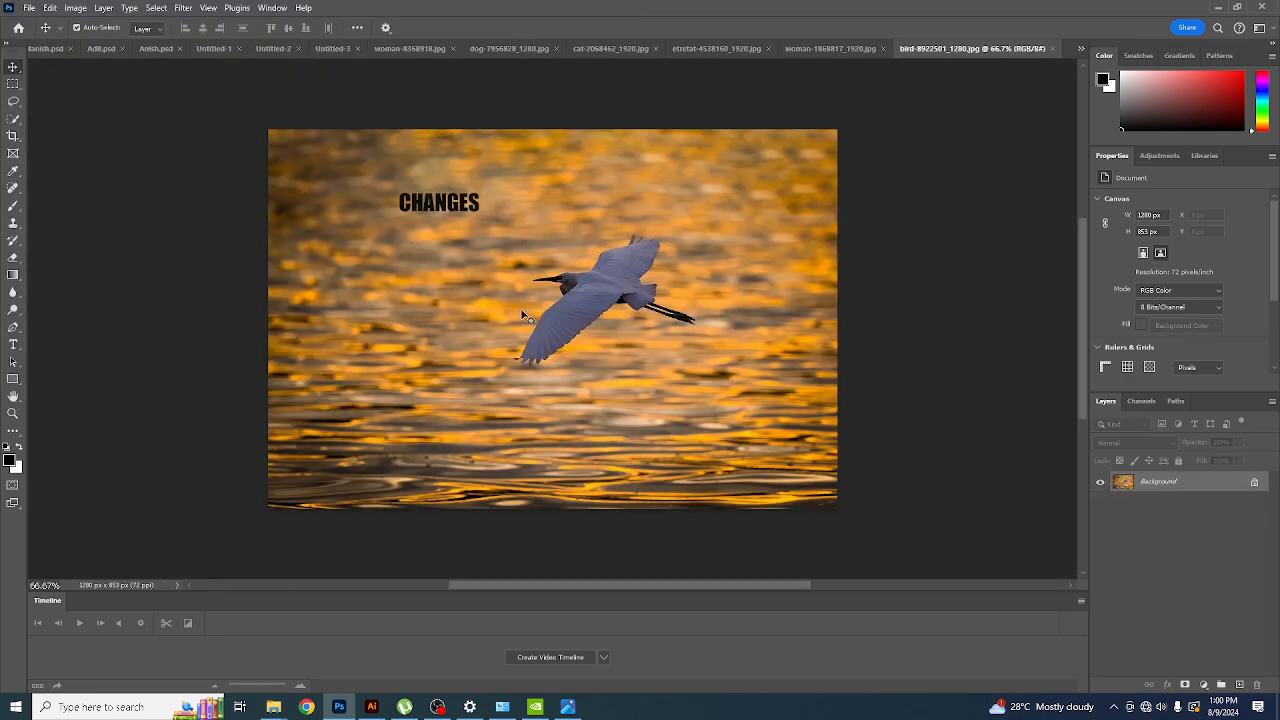
- Select the flying bird with the Object Selection tool
left_click(15, 119)
right_click(18, 119)
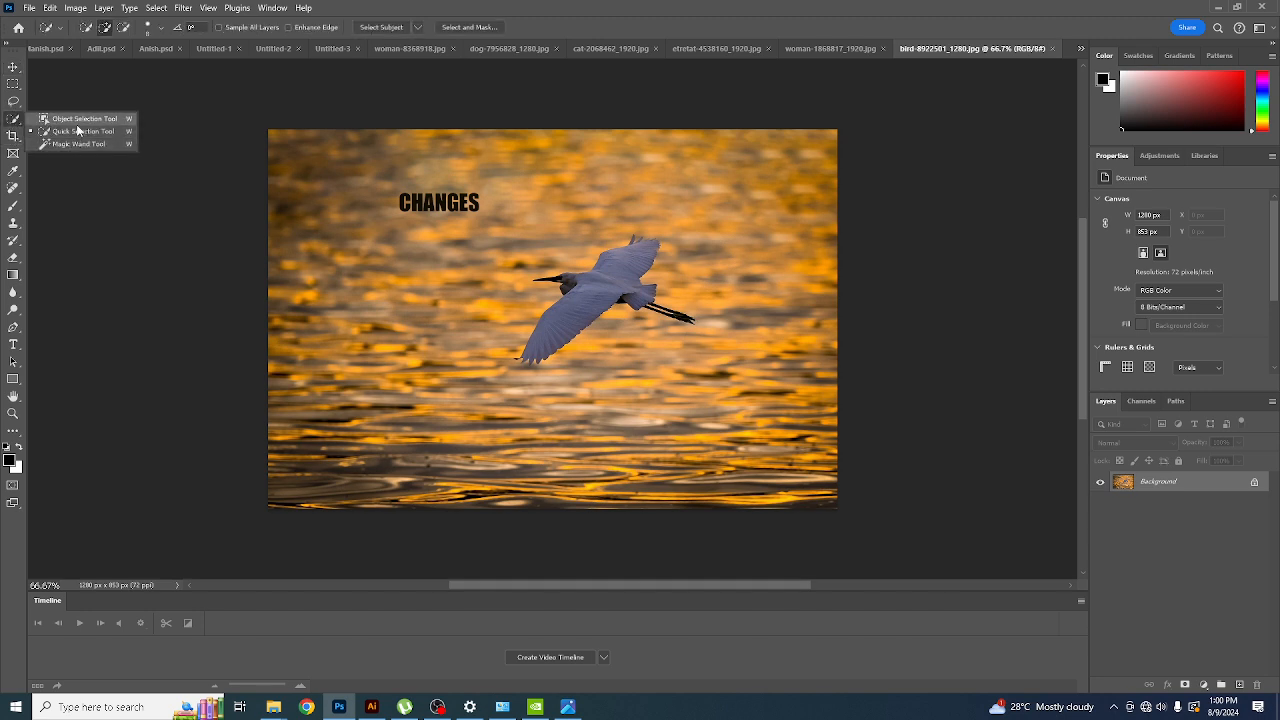
left_click(79, 119)
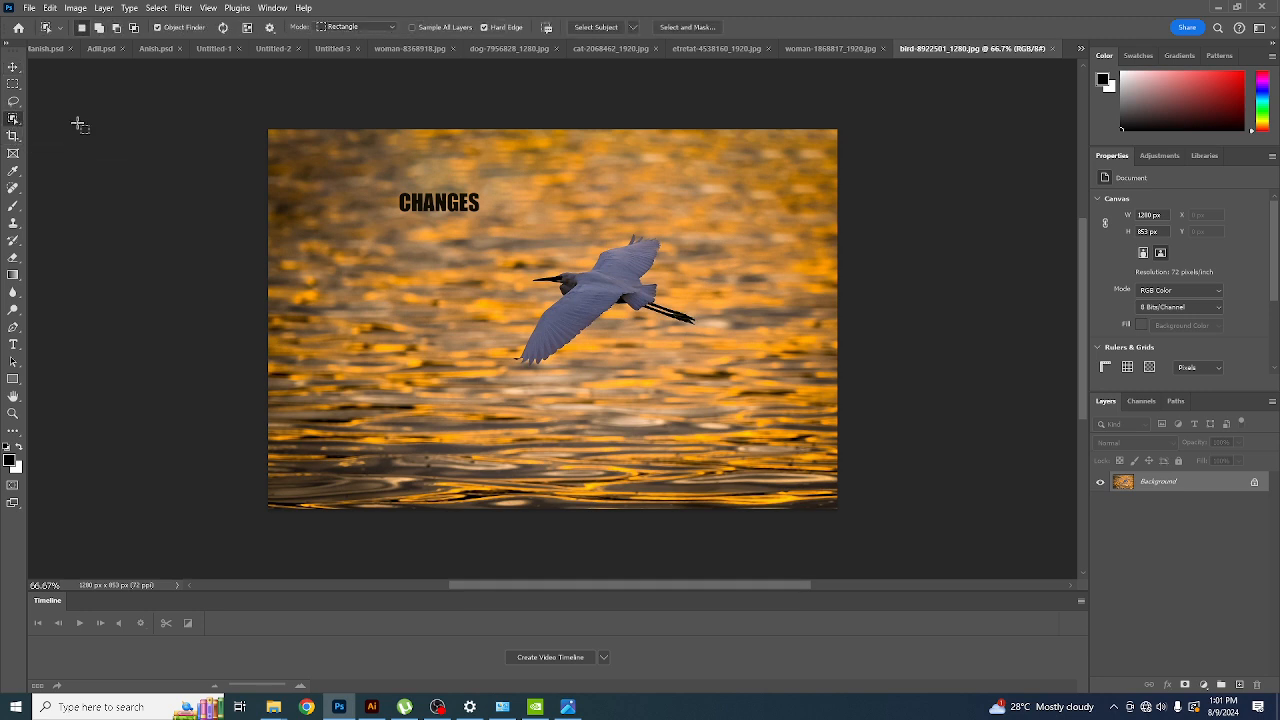
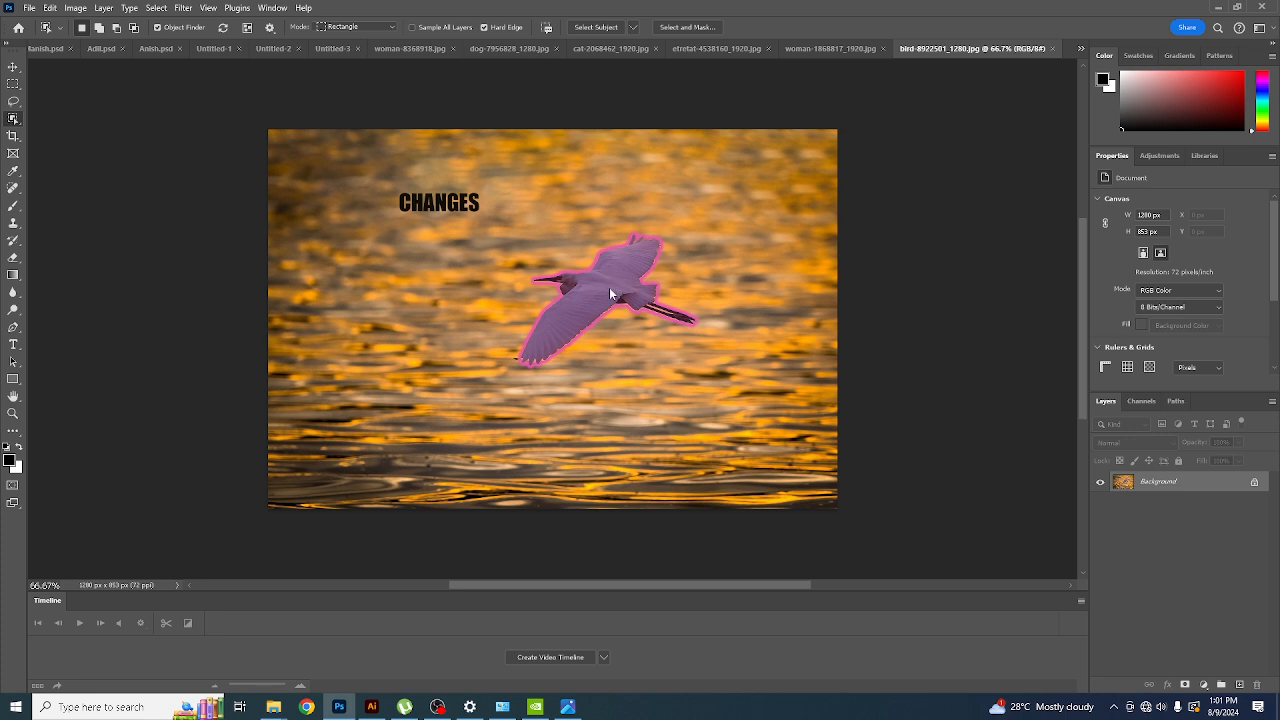
left_click(630, 305)
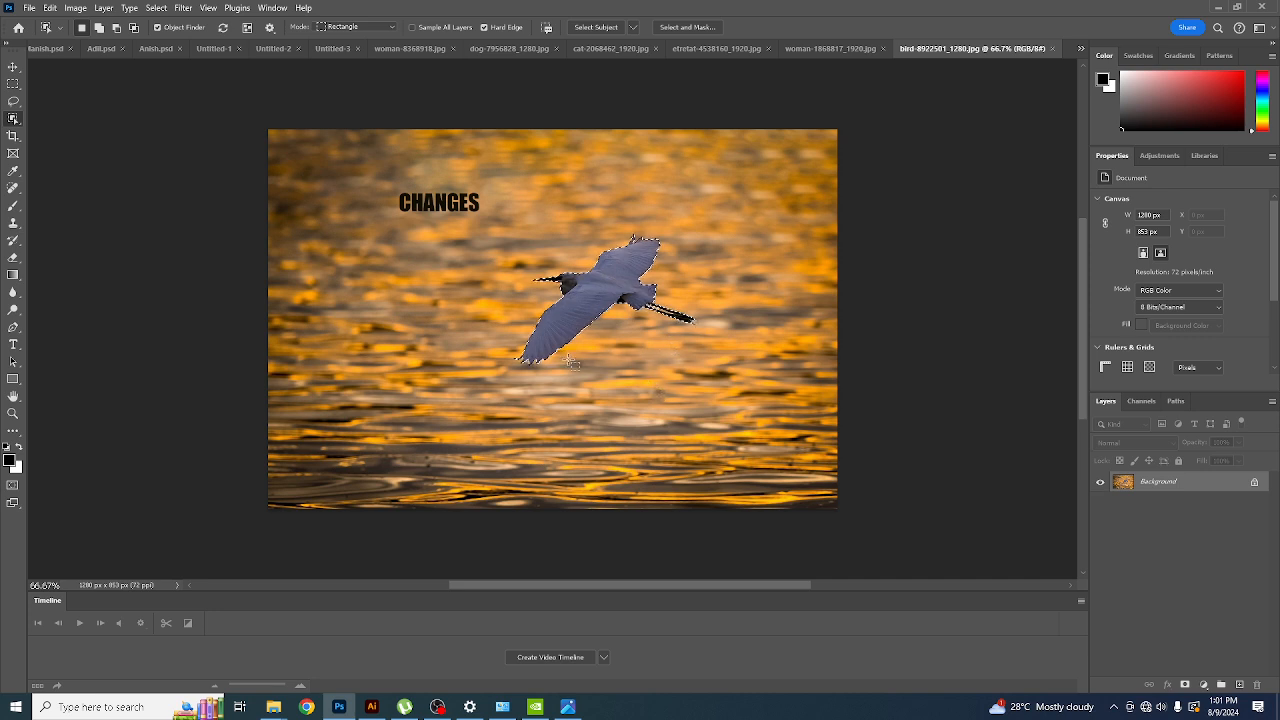
- Check the edges of the bird's selection in Quick Mask mode and up close around the legs
key("q")
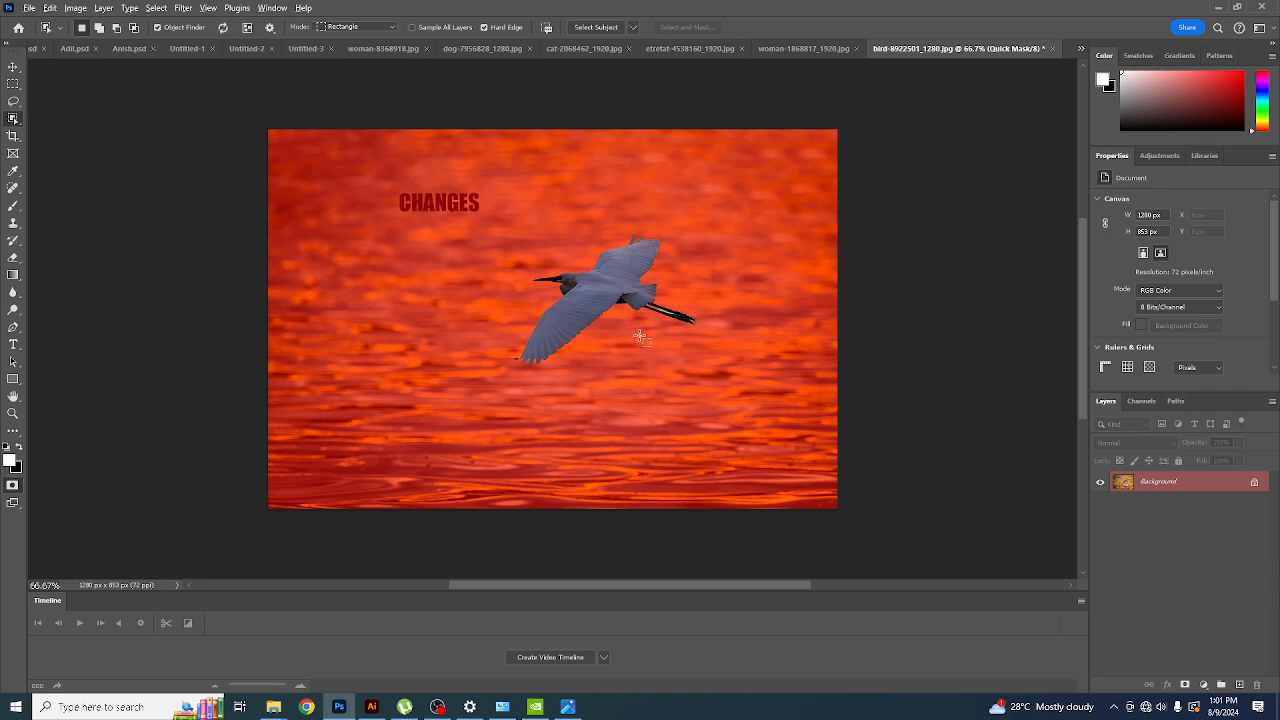
scroll(658, 318, "up", 3)
scroll(690, 311, "up", 2)
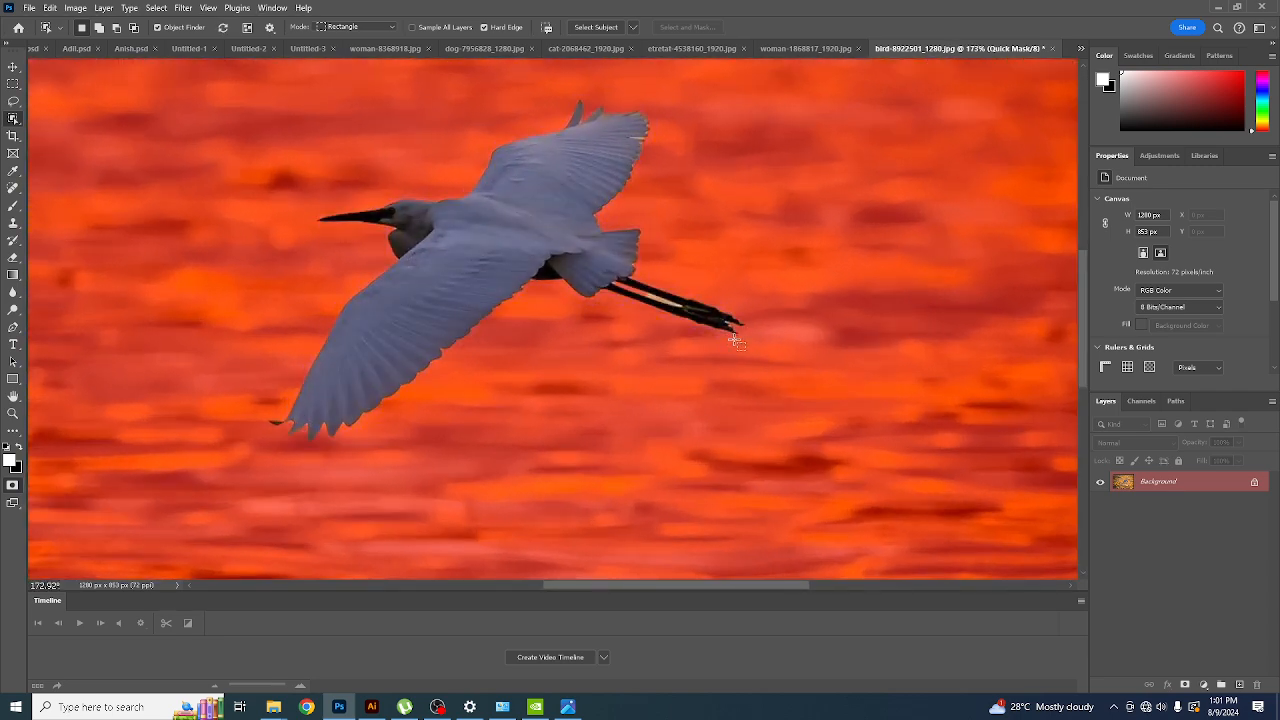
key("q")
scroll(660, 376, "up", 3)
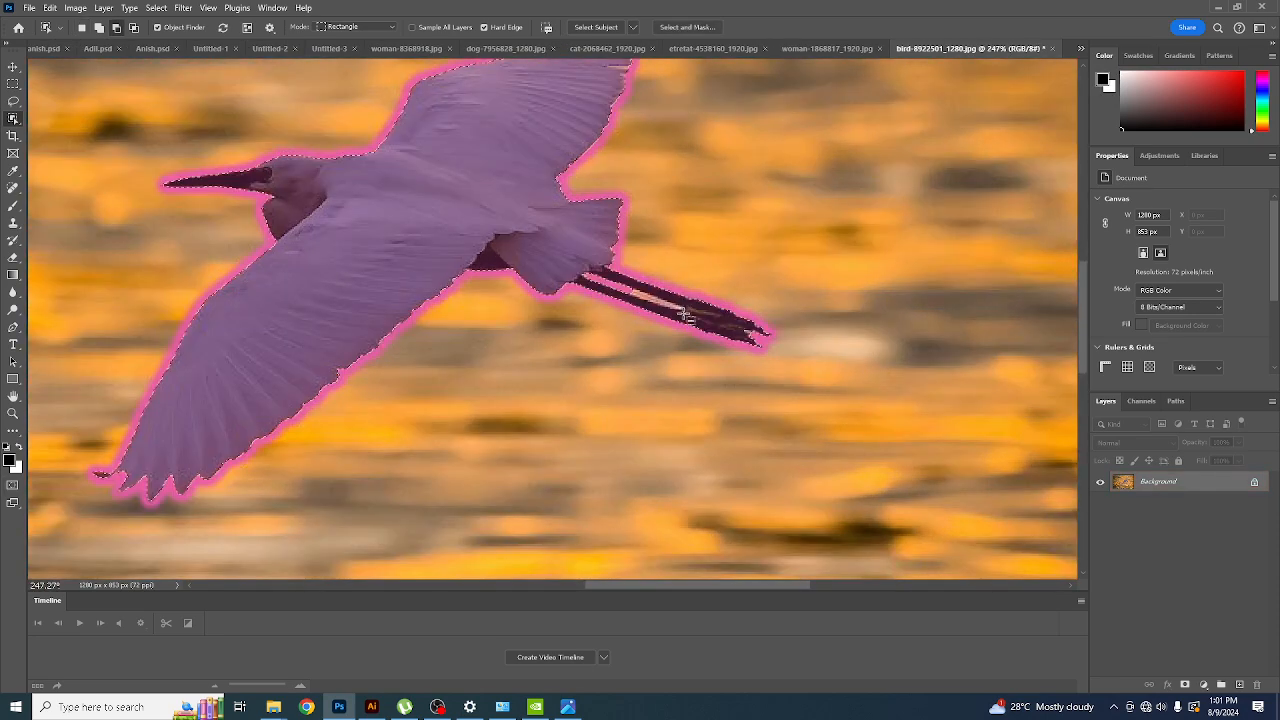
scroll(480, 362, "down", 3)
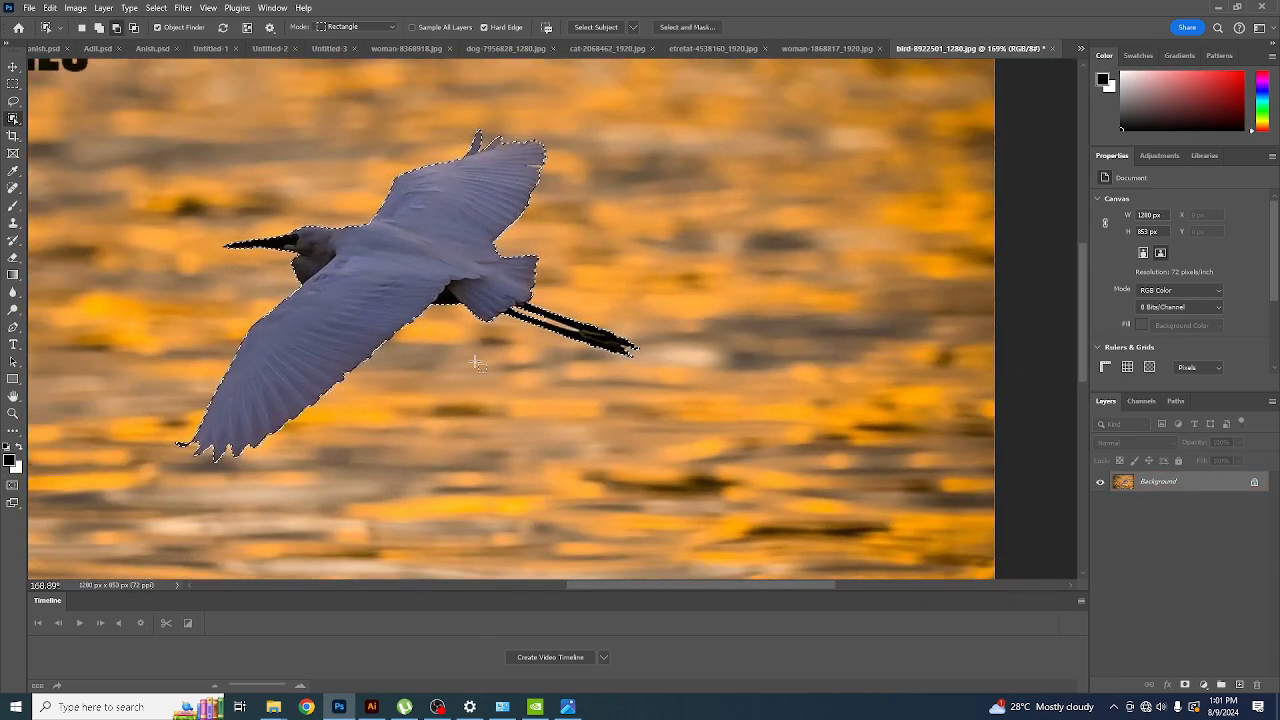
scroll(478, 364, "down", 2)
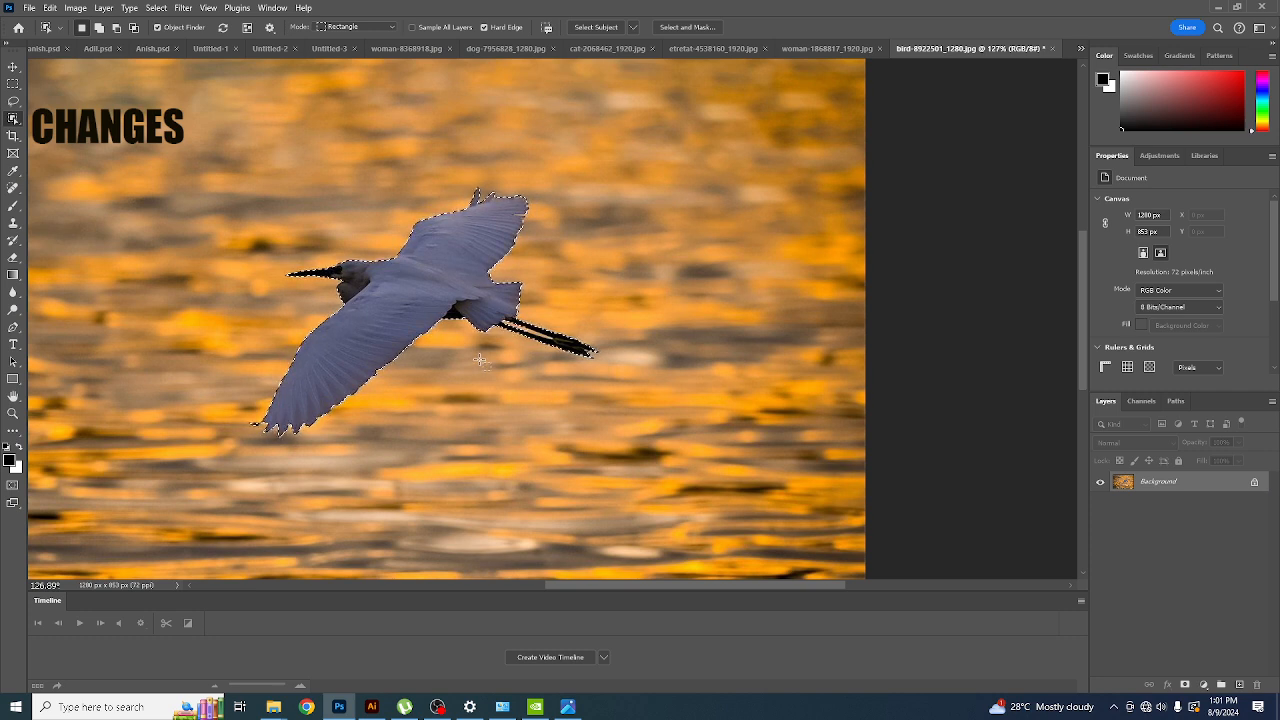
- Try moving the selected bird away from its position on the background, and undo the move
left_click(13, 67)
left_click_drag(417, 281, 198, 245)
key("ctrl+z")
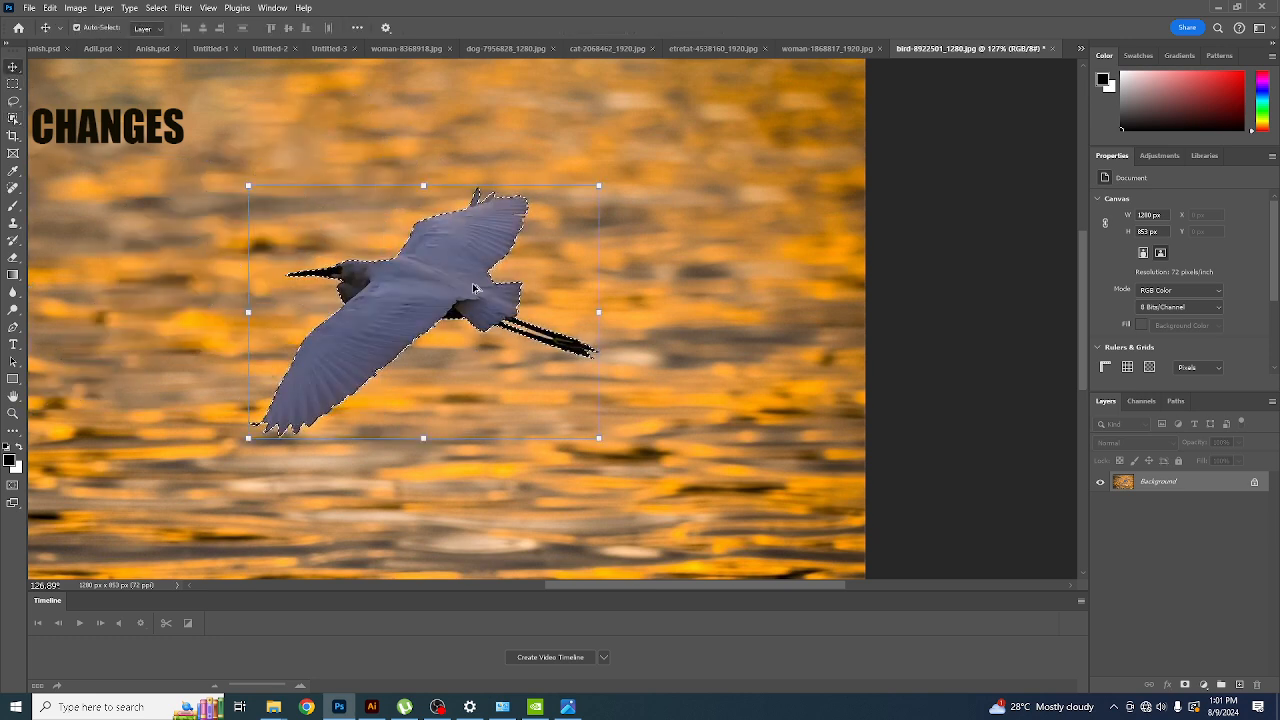
scroll(474, 288, "down", 5)
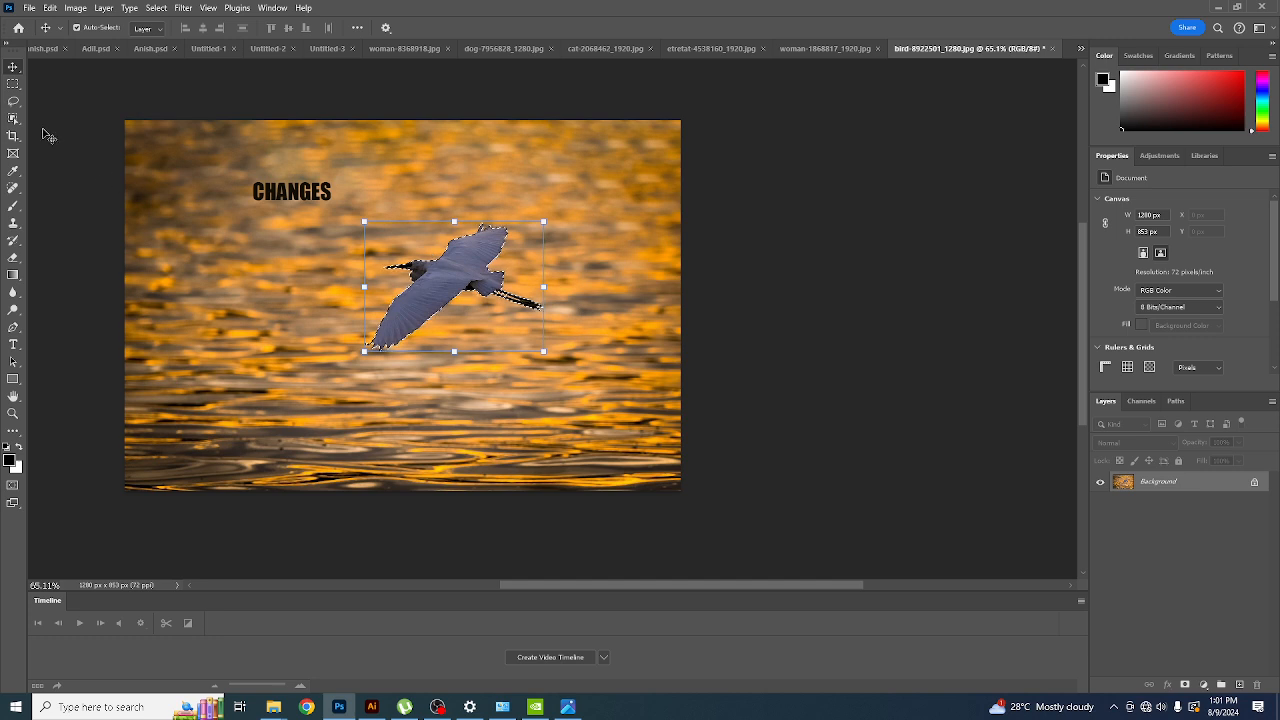
- Open the image cat-2068462_1920 from the Downloads folder and clear the selection around the cat
left_click(30, 8)
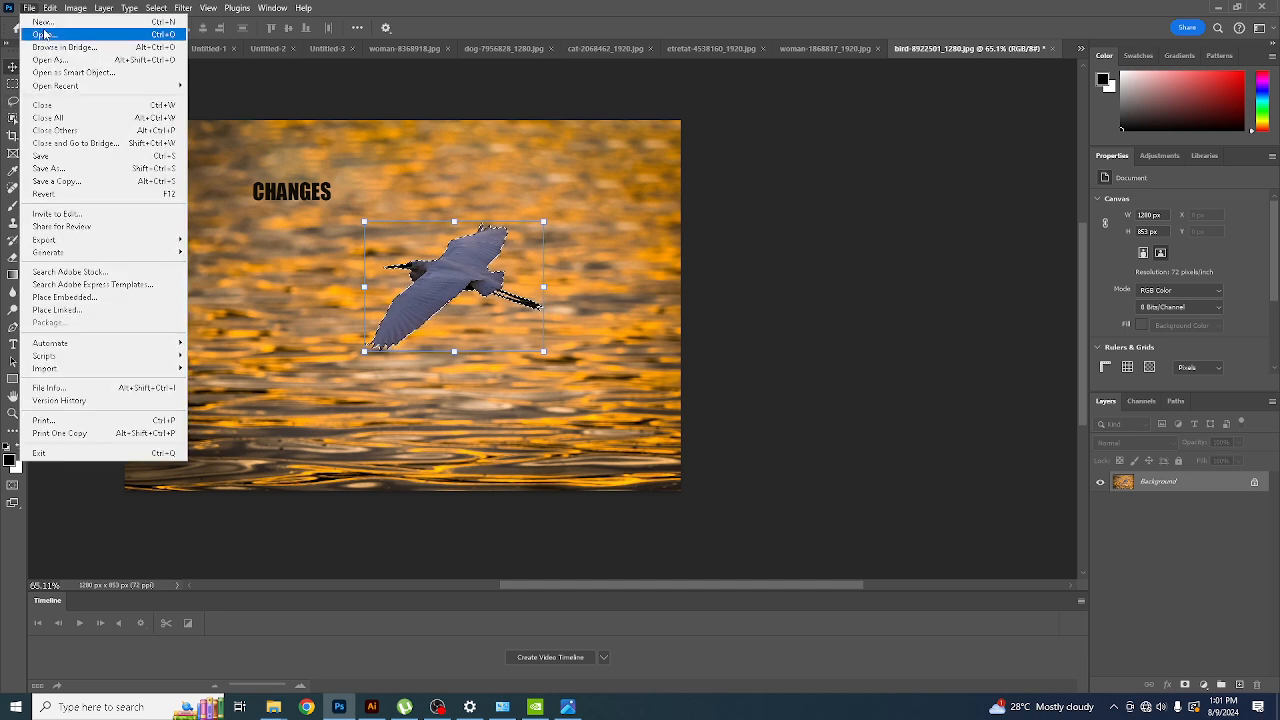
left_click(44, 34)
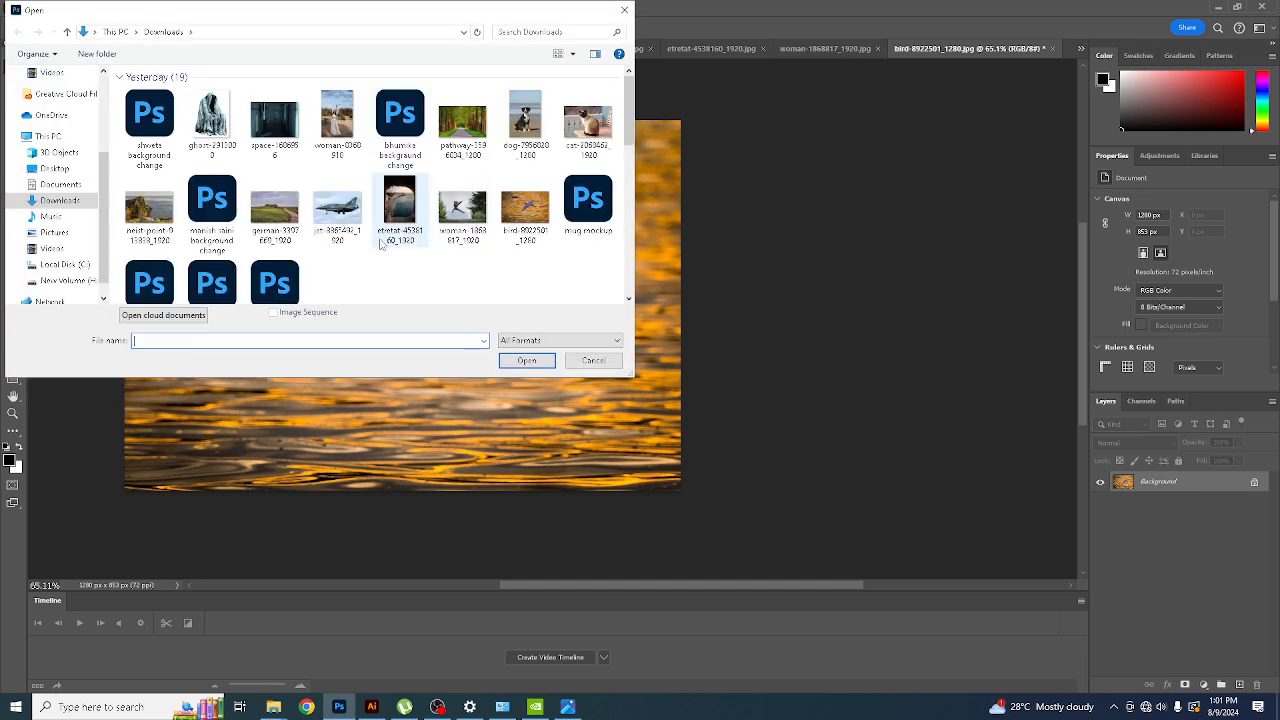
scroll(395, 252, "down", 6)
scroll(406, 259, "up", 2)
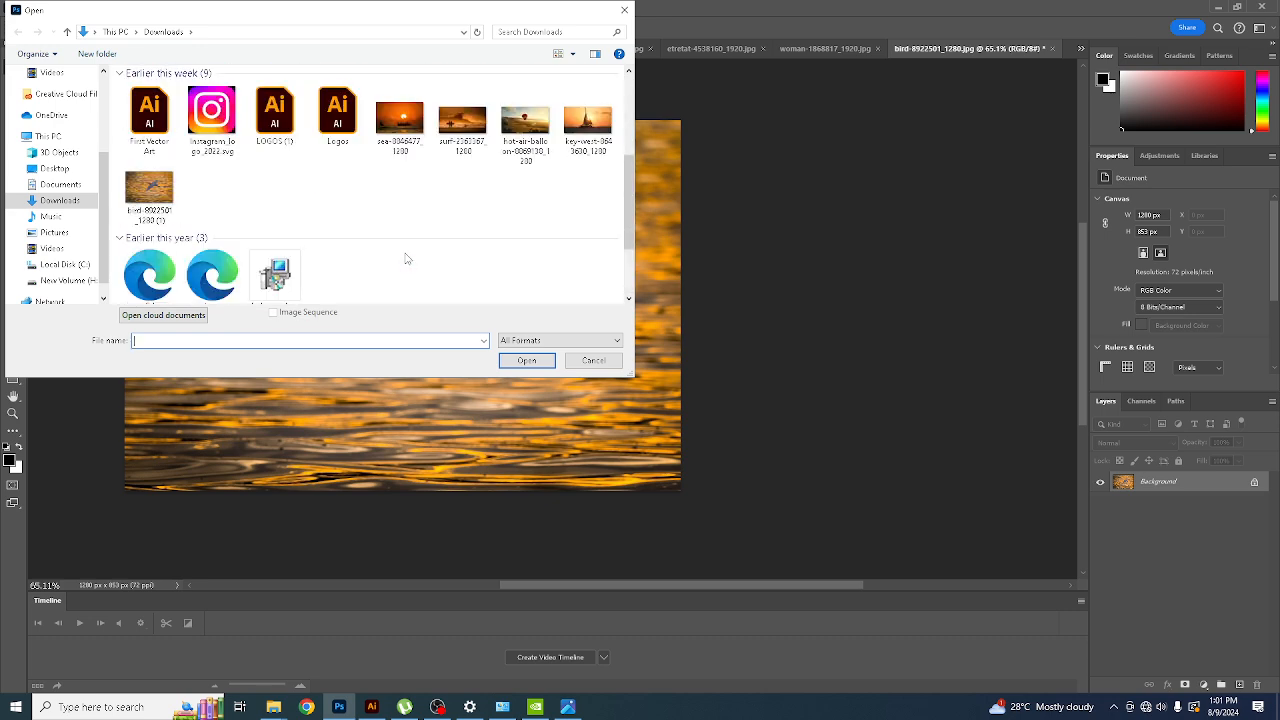
scroll(406, 258, "up", 2)
scroll(390, 256, "down", 1)
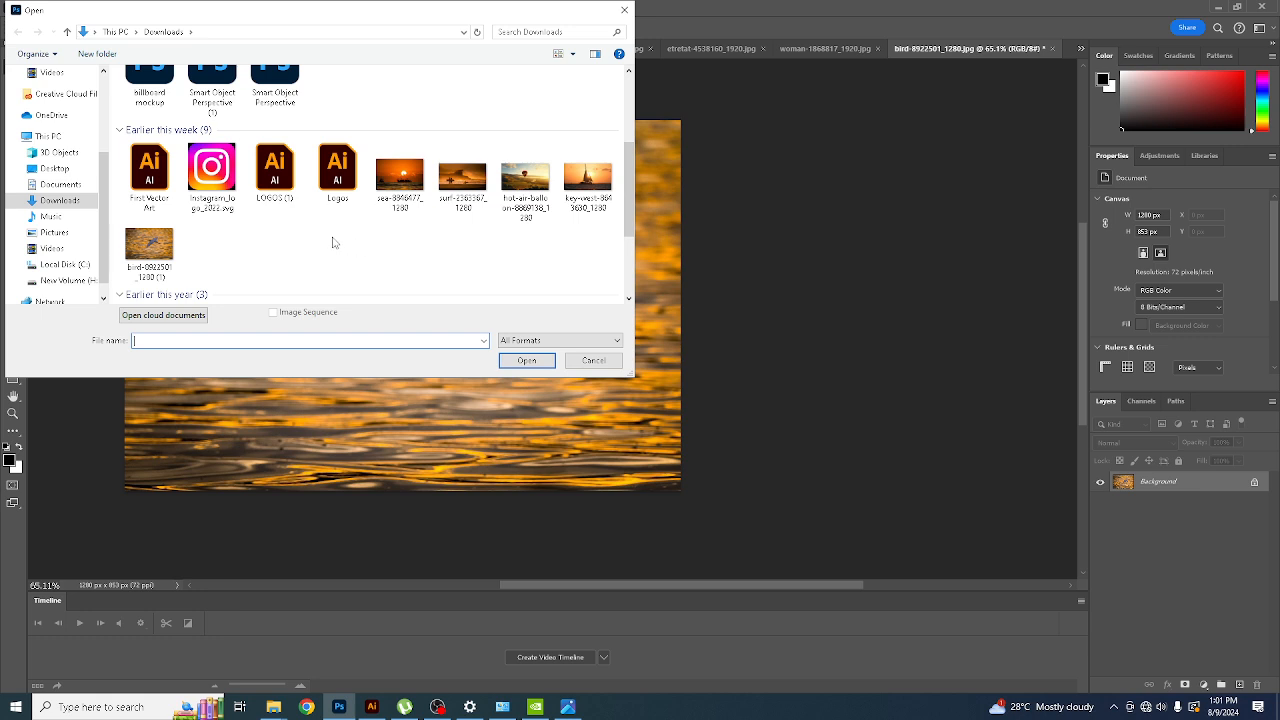
scroll(393, 240, "up", 3)
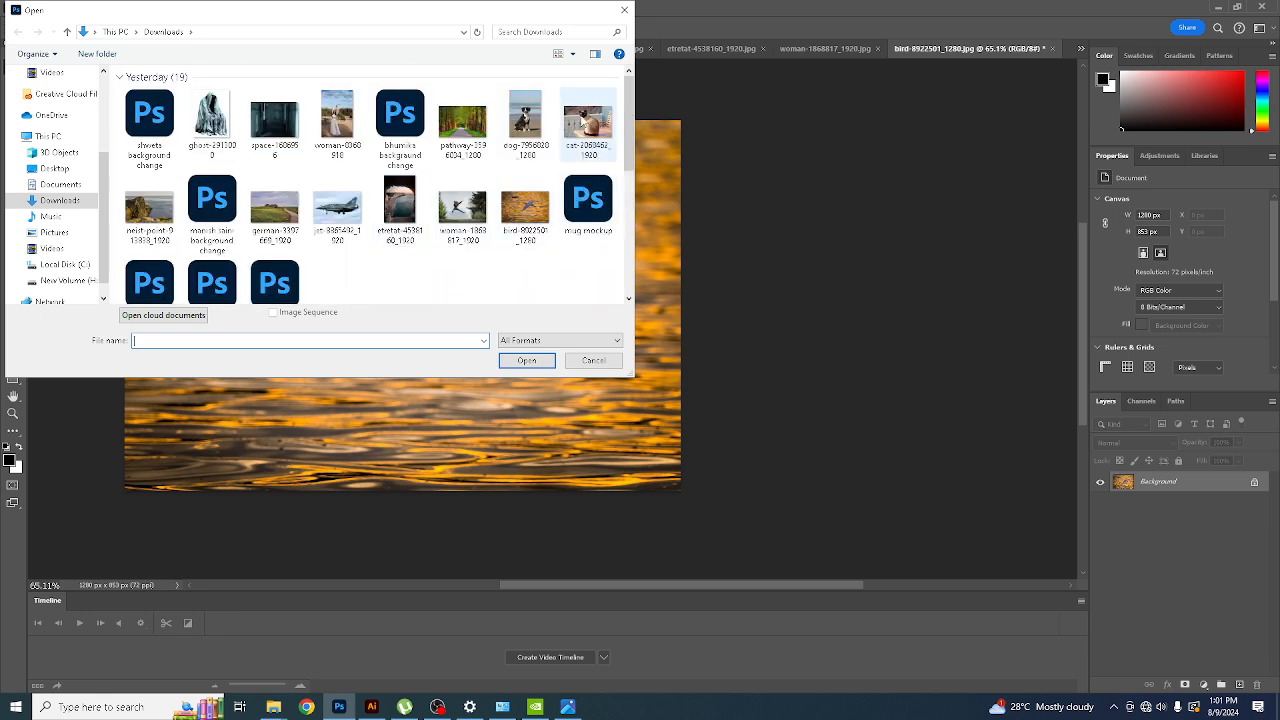
double_click(574, 128)
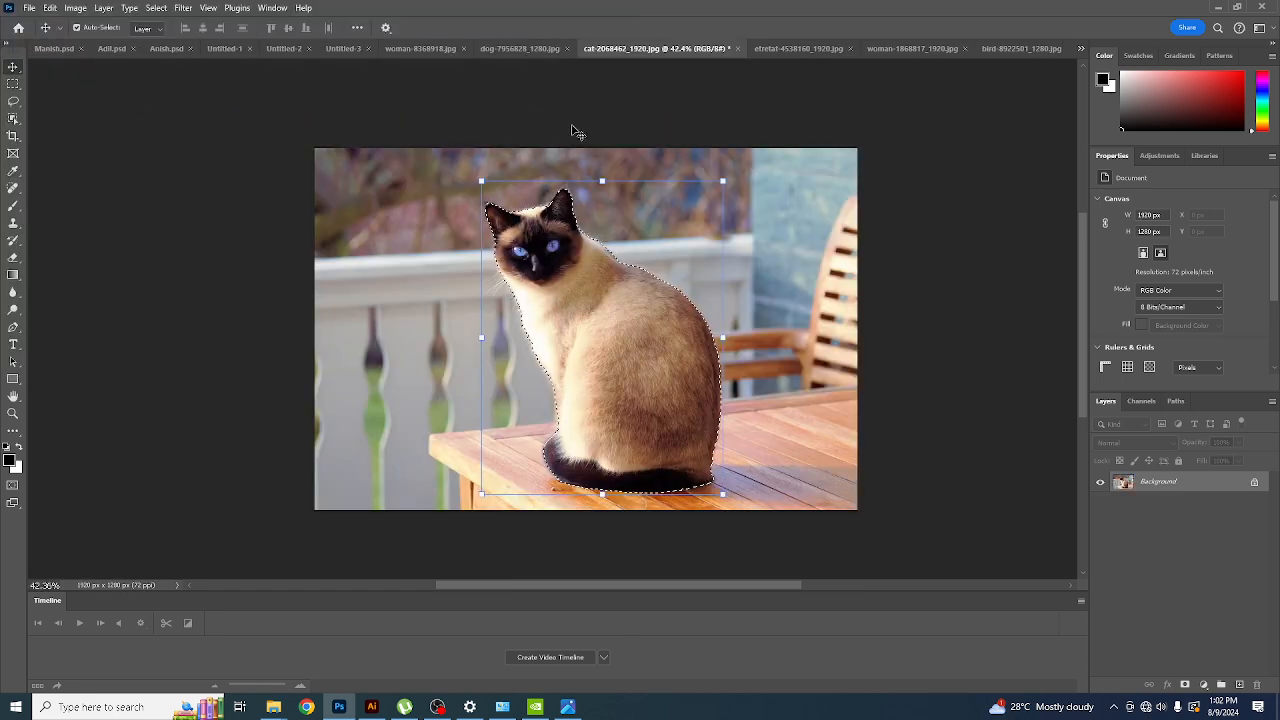
key("ctrl+d")
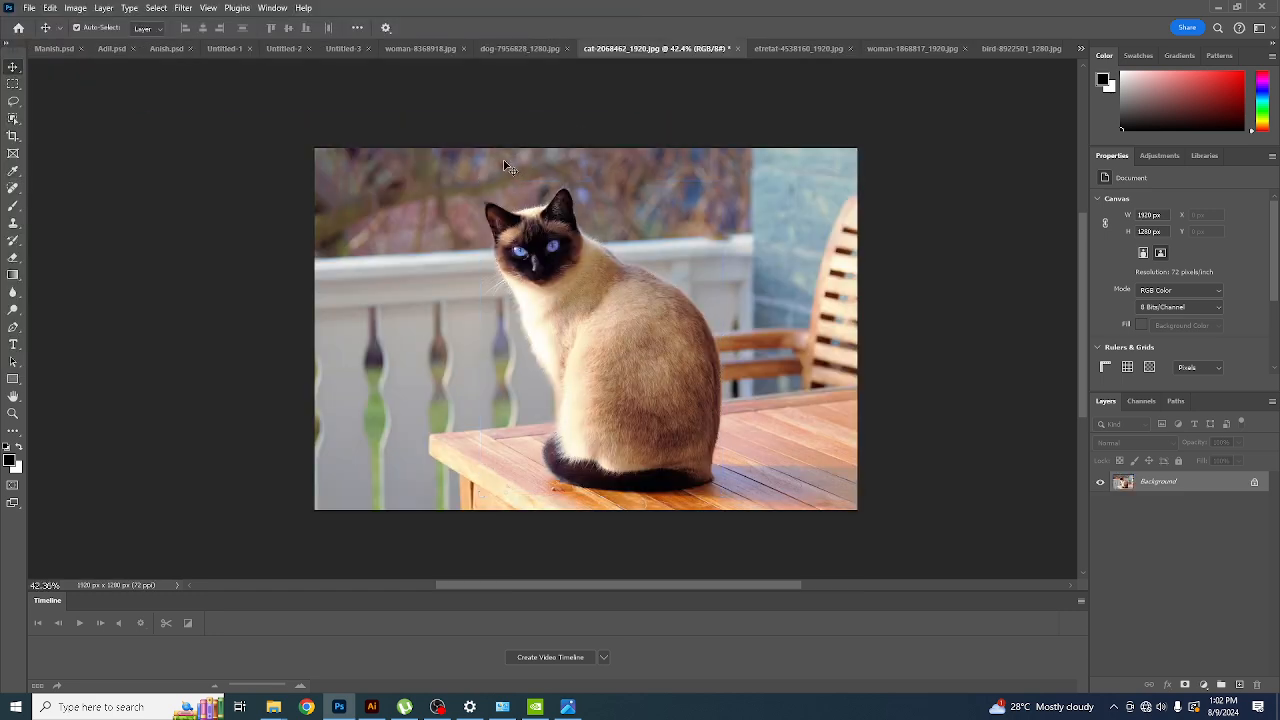
scroll(370, 240, "down", 2)
- Open the image jet-8865492_1920 from the Downloads folder
left_click(29, 8)
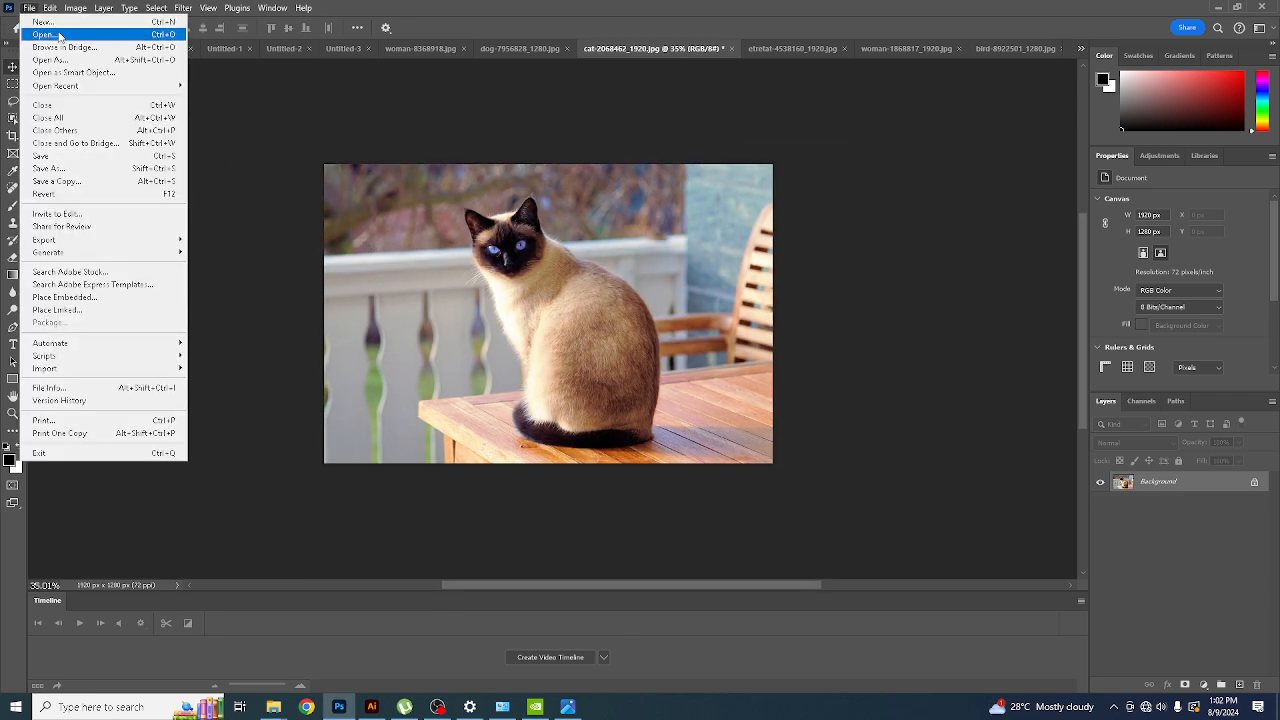
left_click(59, 35)
left_click(352, 222)
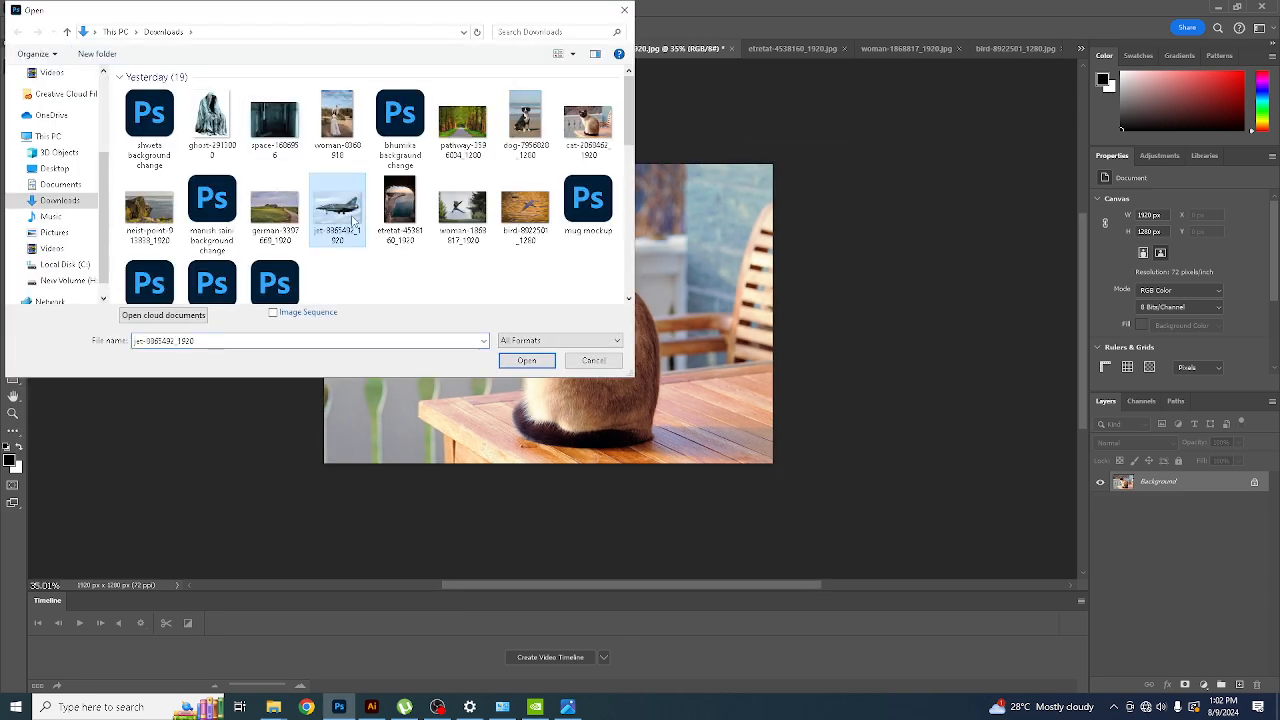
double_click(352, 222)
scroll(560, 315, "up", 9)
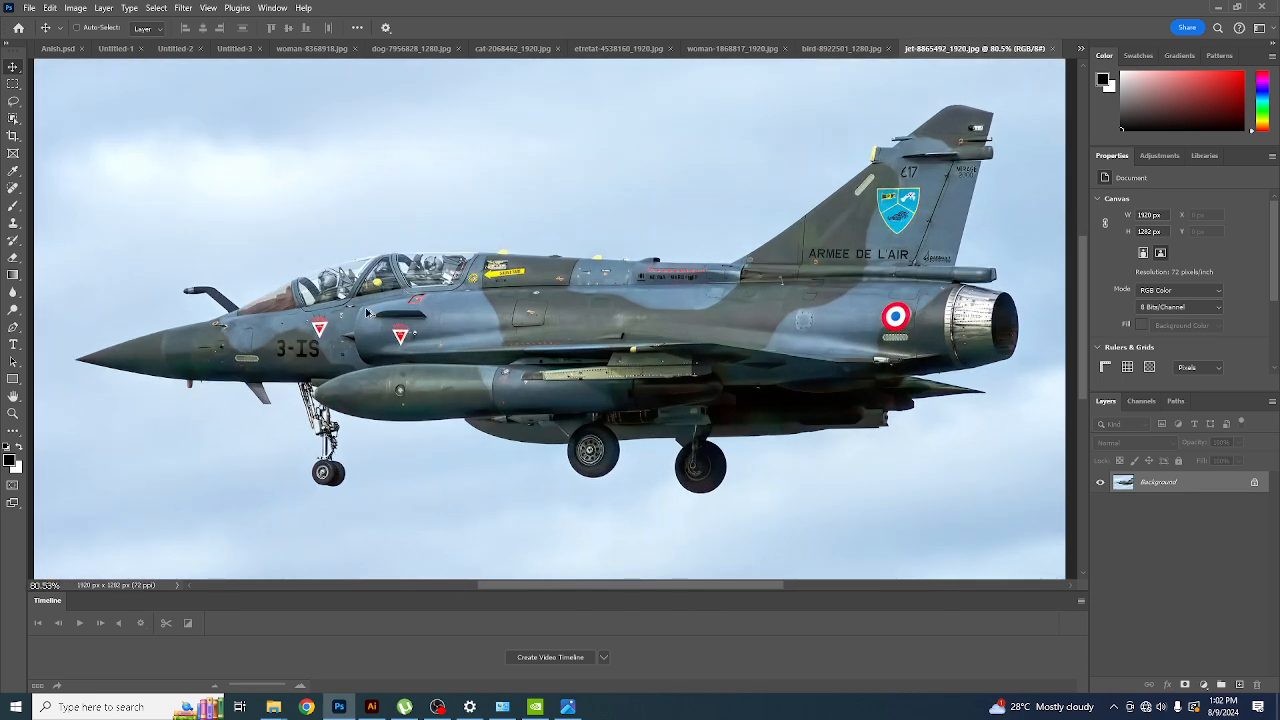
scroll(366, 313, "down", 2)
scroll(393, 313, "up", 2)
scroll(397, 304, "down", 1)
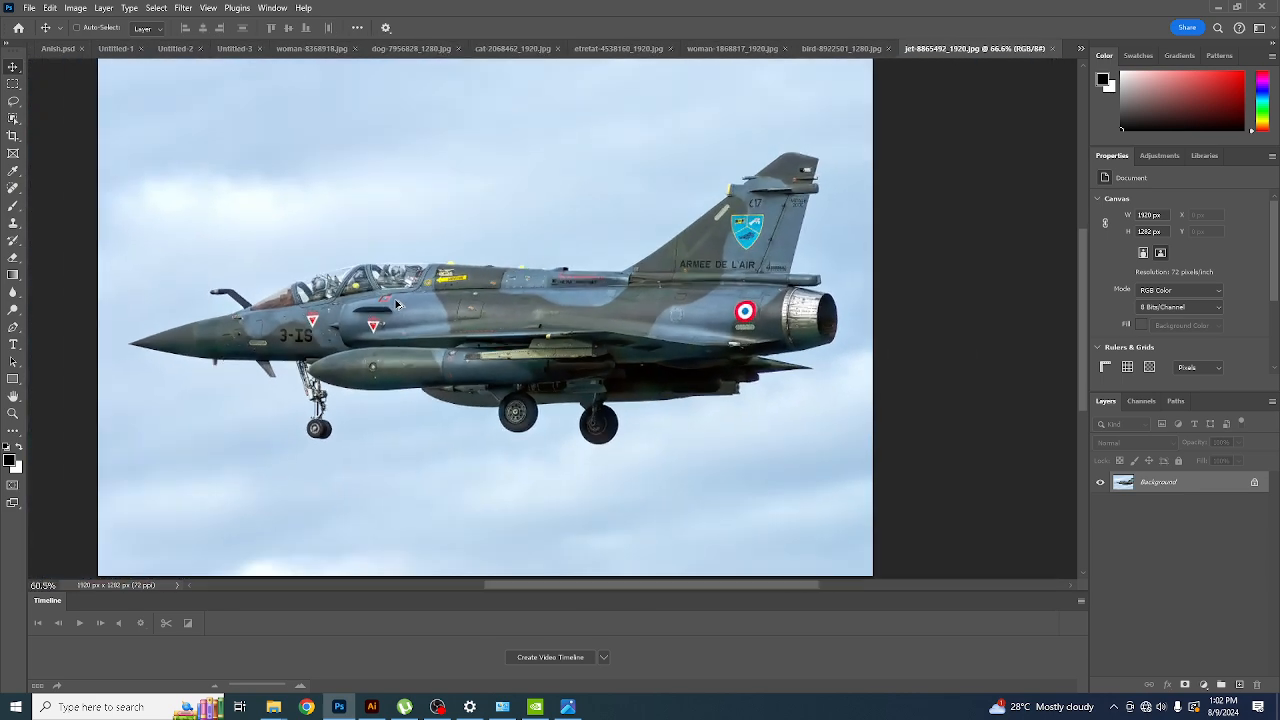
- Select the red ring of the roundel near the jet's exhaust with the Magic Wand at tolerance 32, Contiguous on
scroll(750, 312, "up", 16)
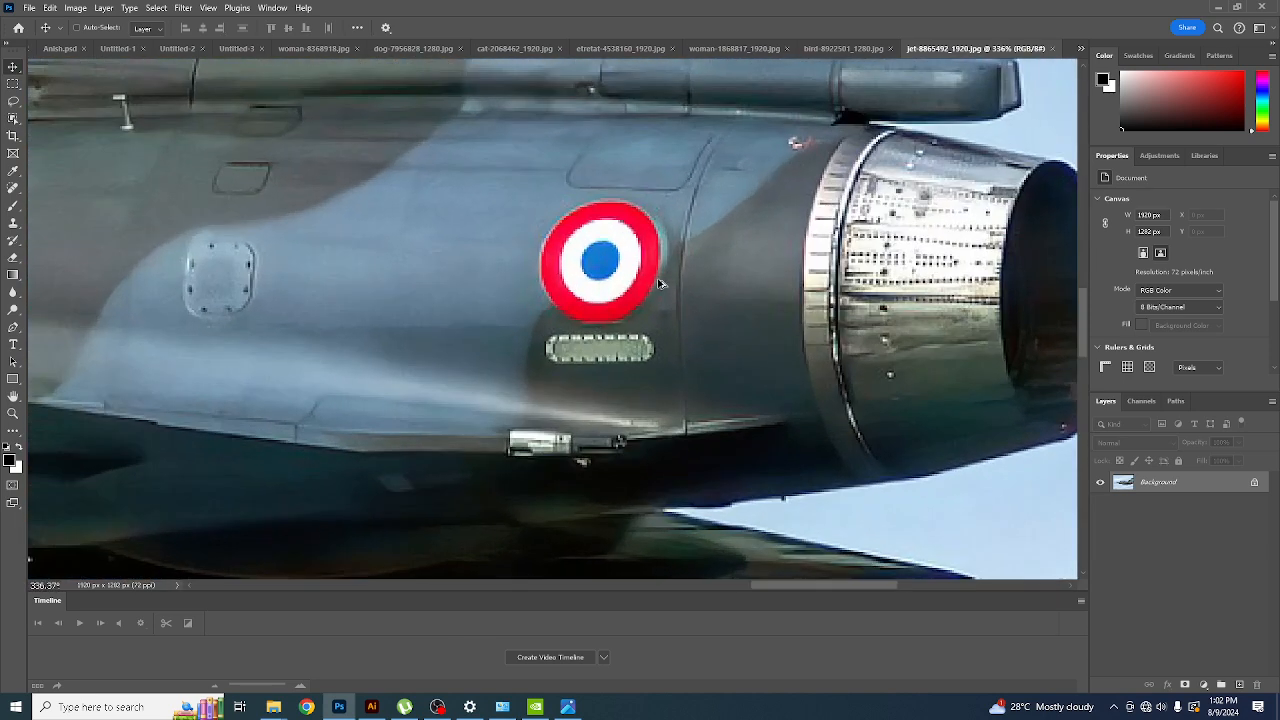
scroll(659, 284, "up", 3)
scroll(622, 280, "down", 7)
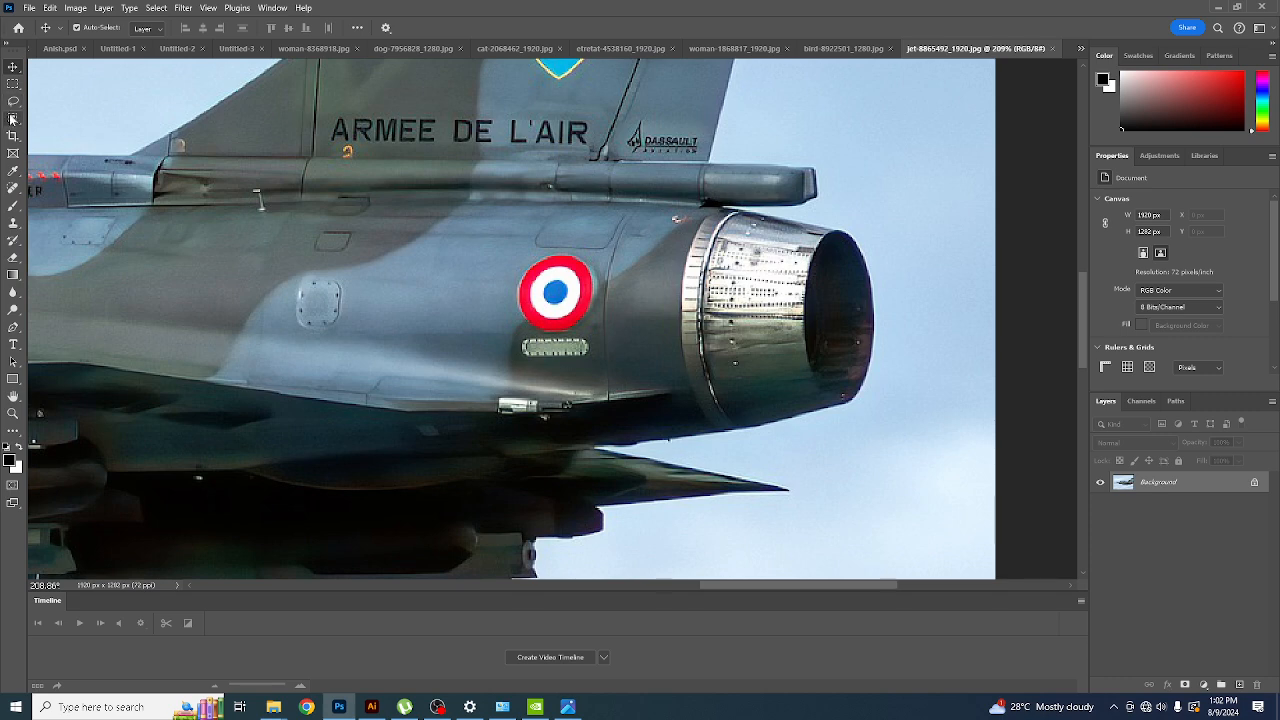
left_click(12, 118)
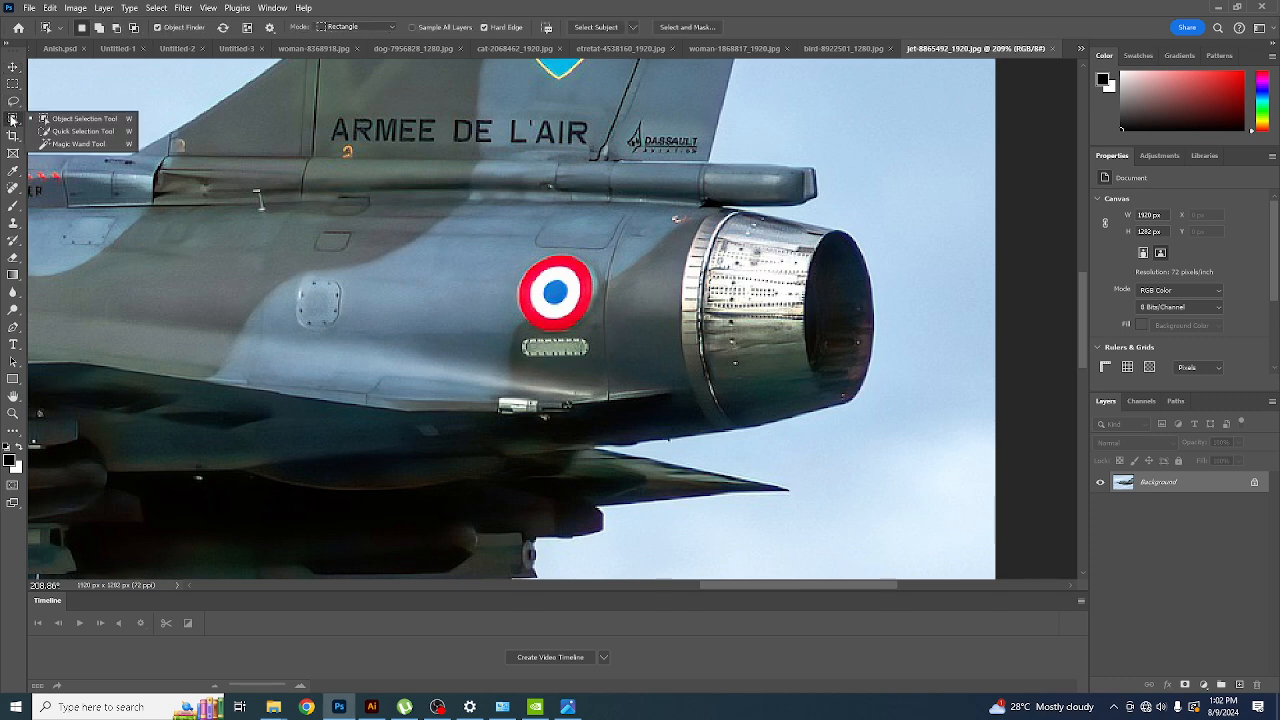
left_click(67, 144)
scroll(587, 283, "up", 5)
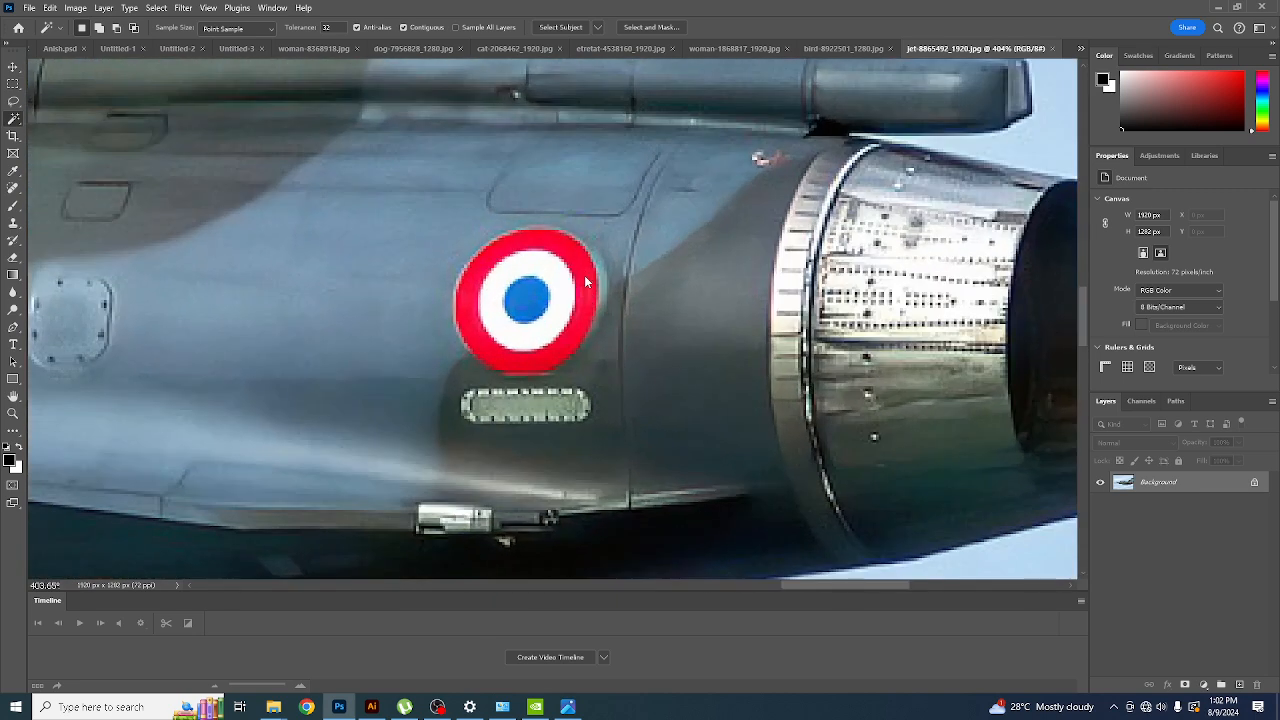
left_click(587, 283)
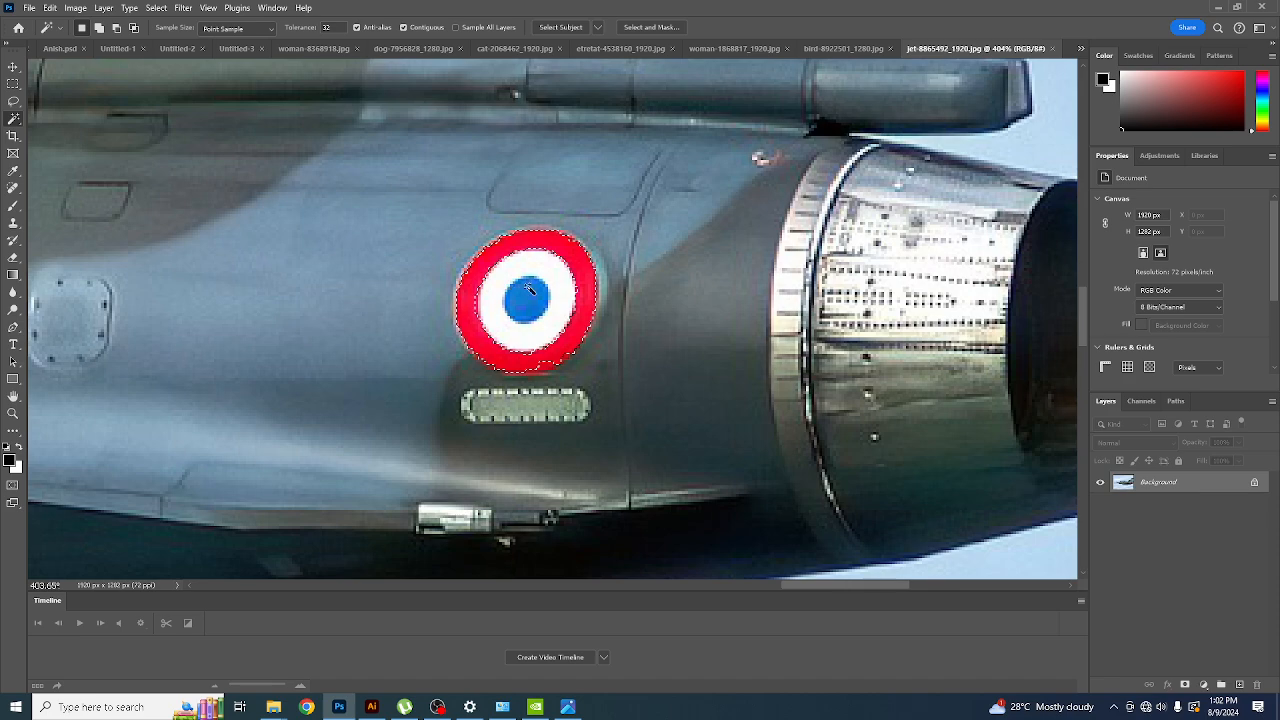
scroll(530, 290, "down", 10)
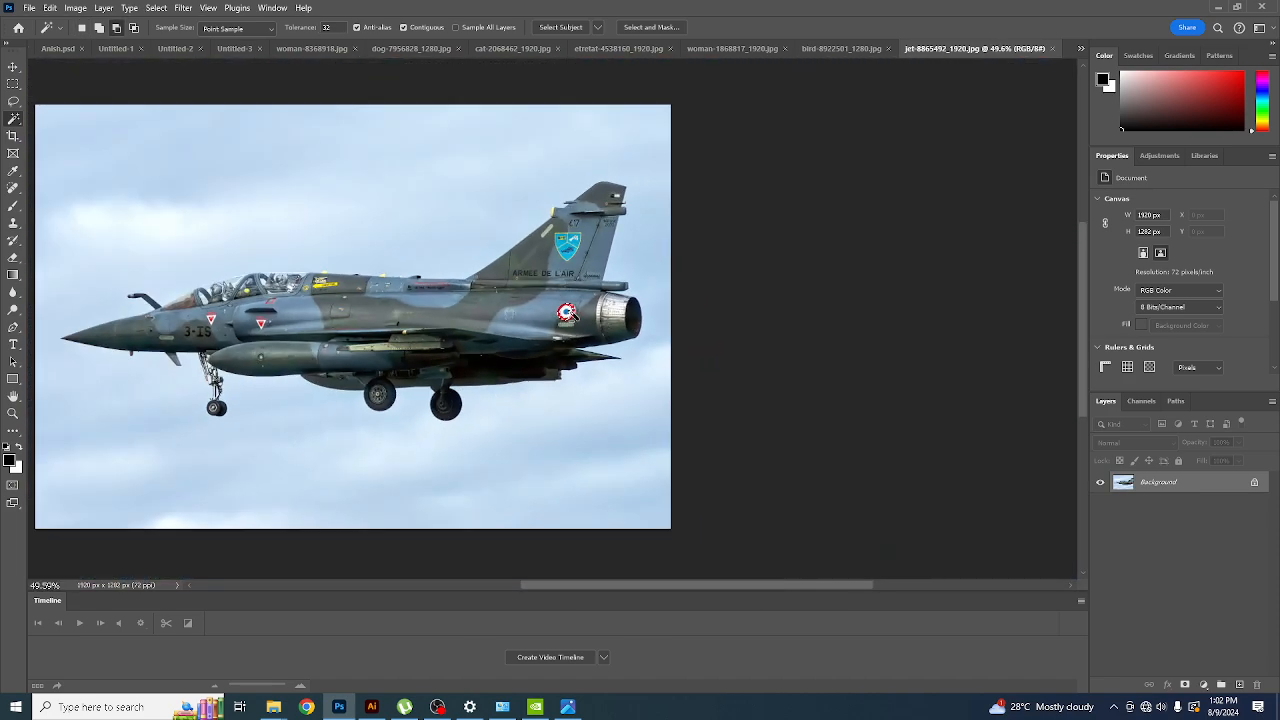
- Turn off Contiguous for the Magic Wand and select the roundel's red throughout the whole image
scroll(570, 312, "up", 5)
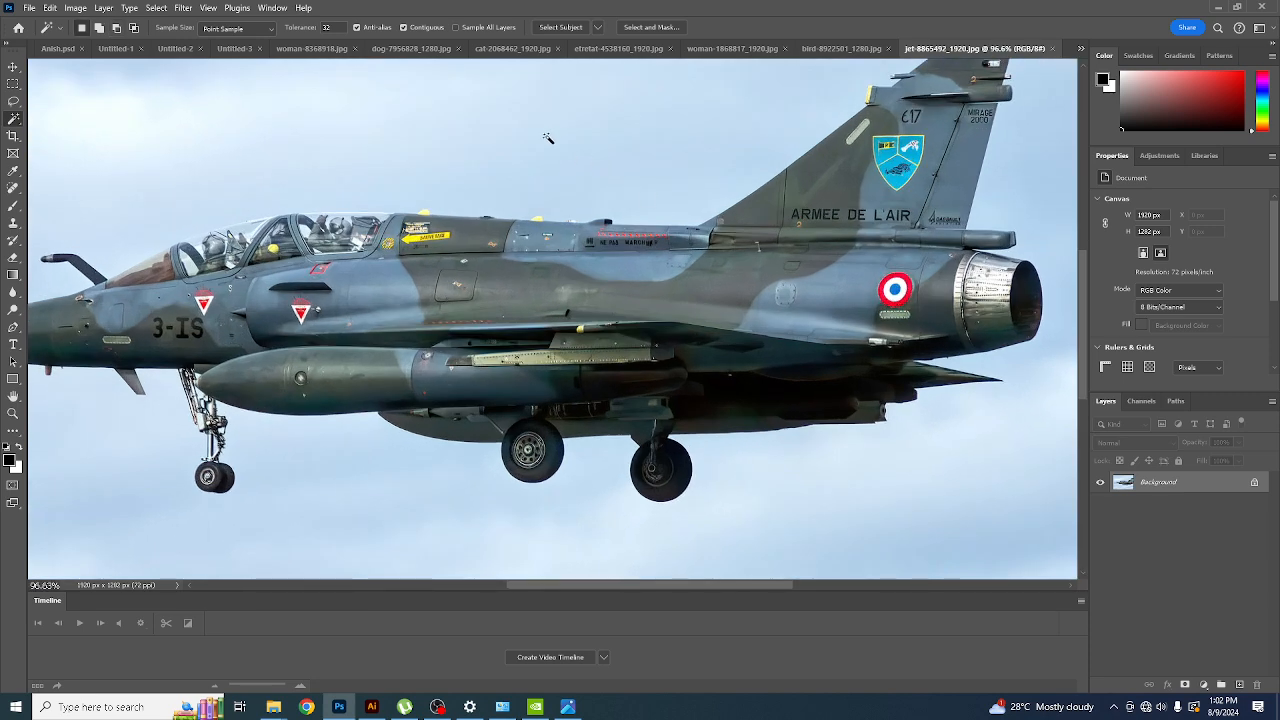
left_click(403, 28)
scroll(907, 287, "up", 5)
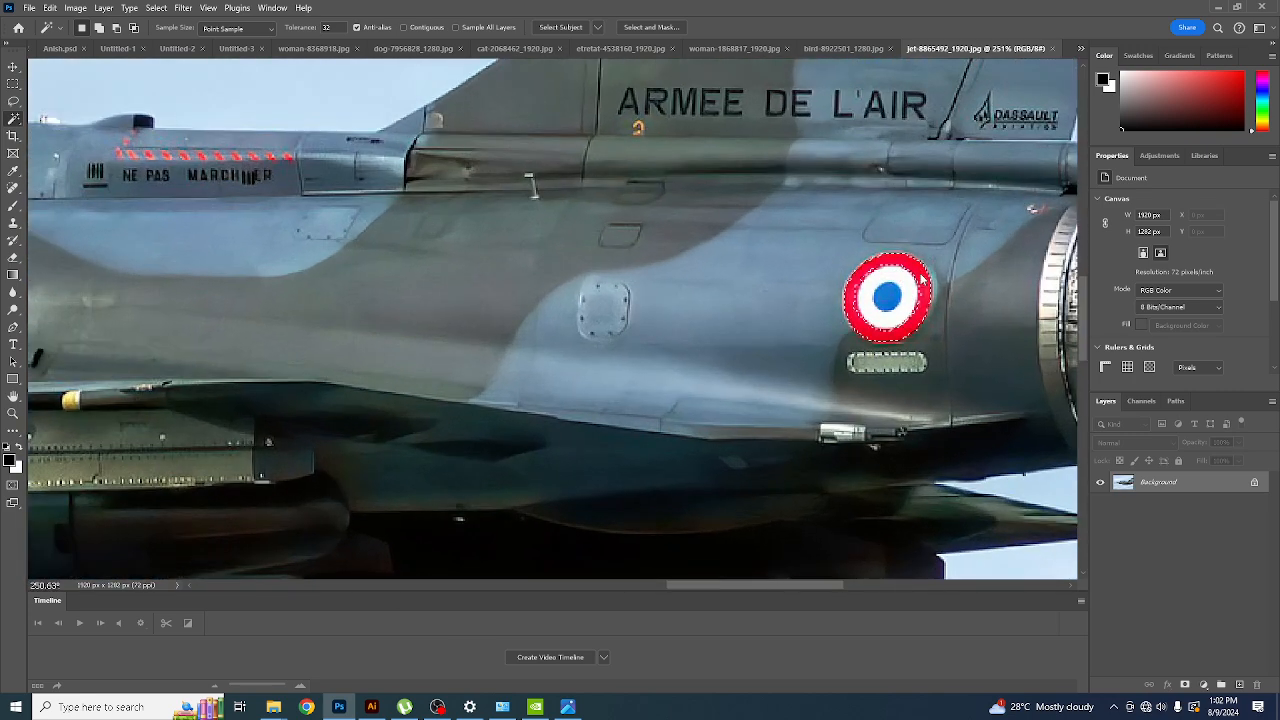
- Examine up close which red markings along the jet's fuselage the non-contiguous selection covers
scroll(920, 278, "down", 2)
scroll(920, 278, "down", 2)
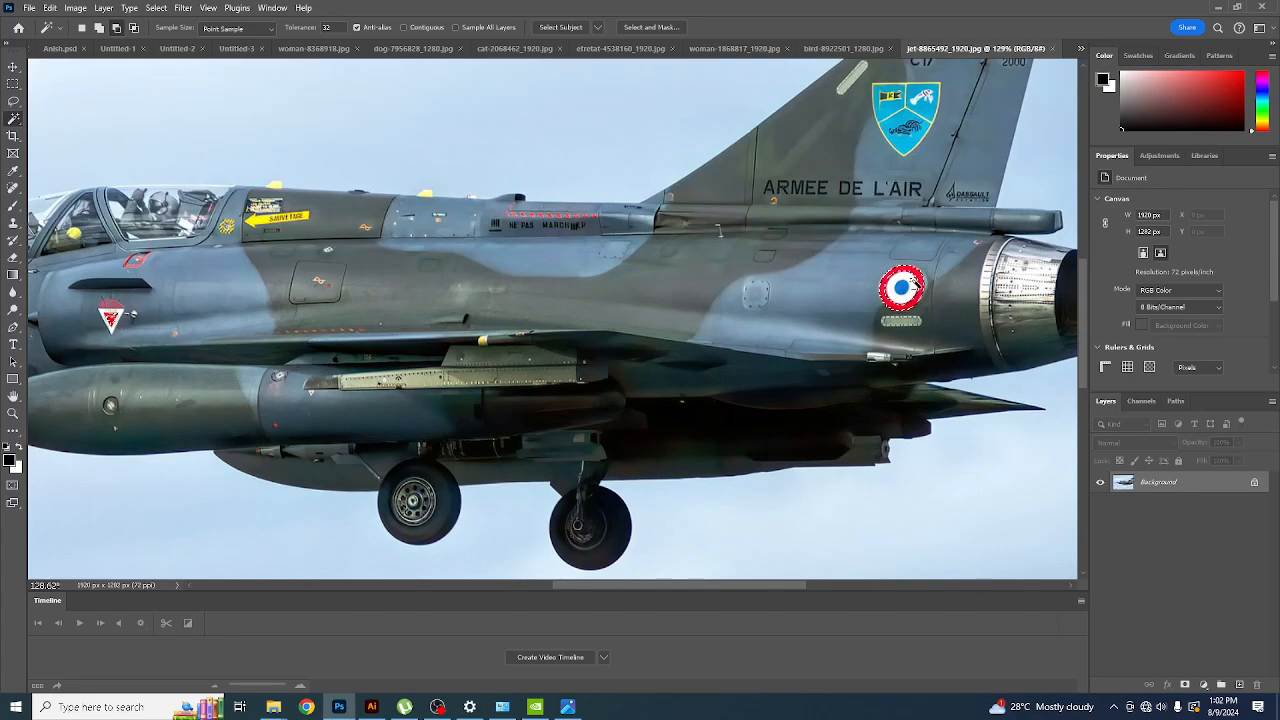
scroll(205, 320, "up", 2)
scroll(205, 320, "up", 3)
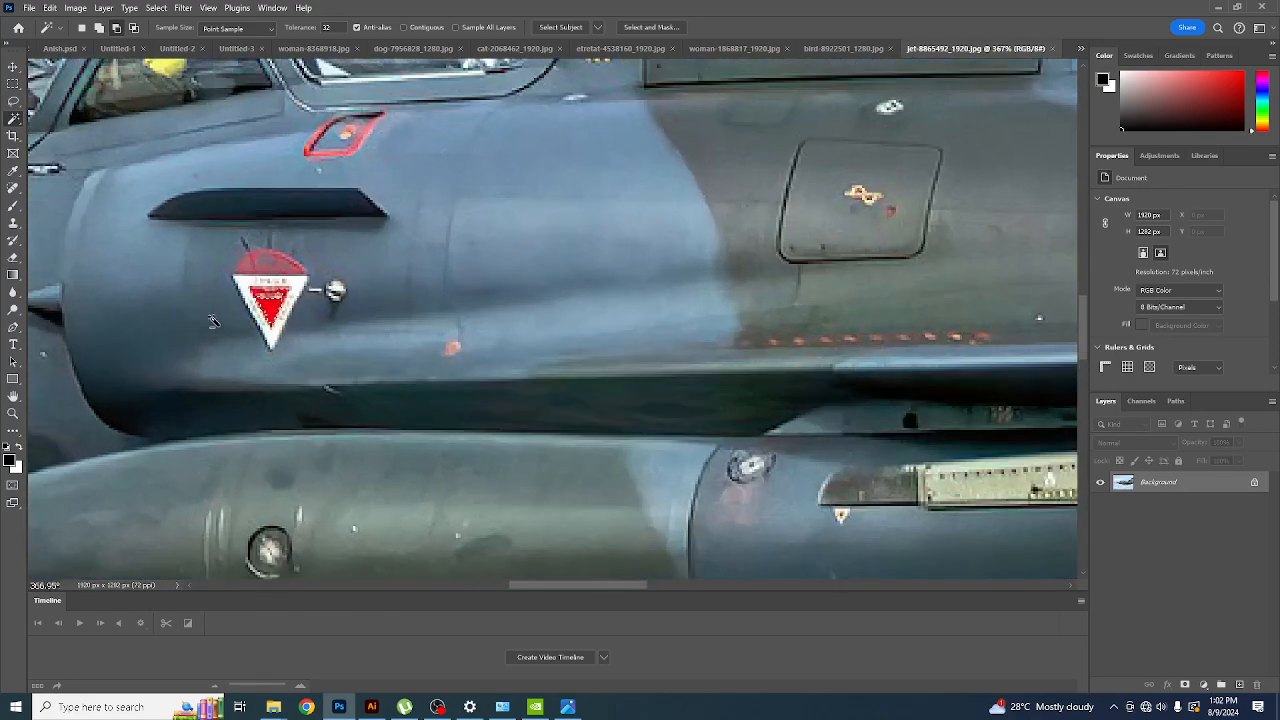
scroll(190, 322, "down", 4)
scroll(110, 315, "up", 6)
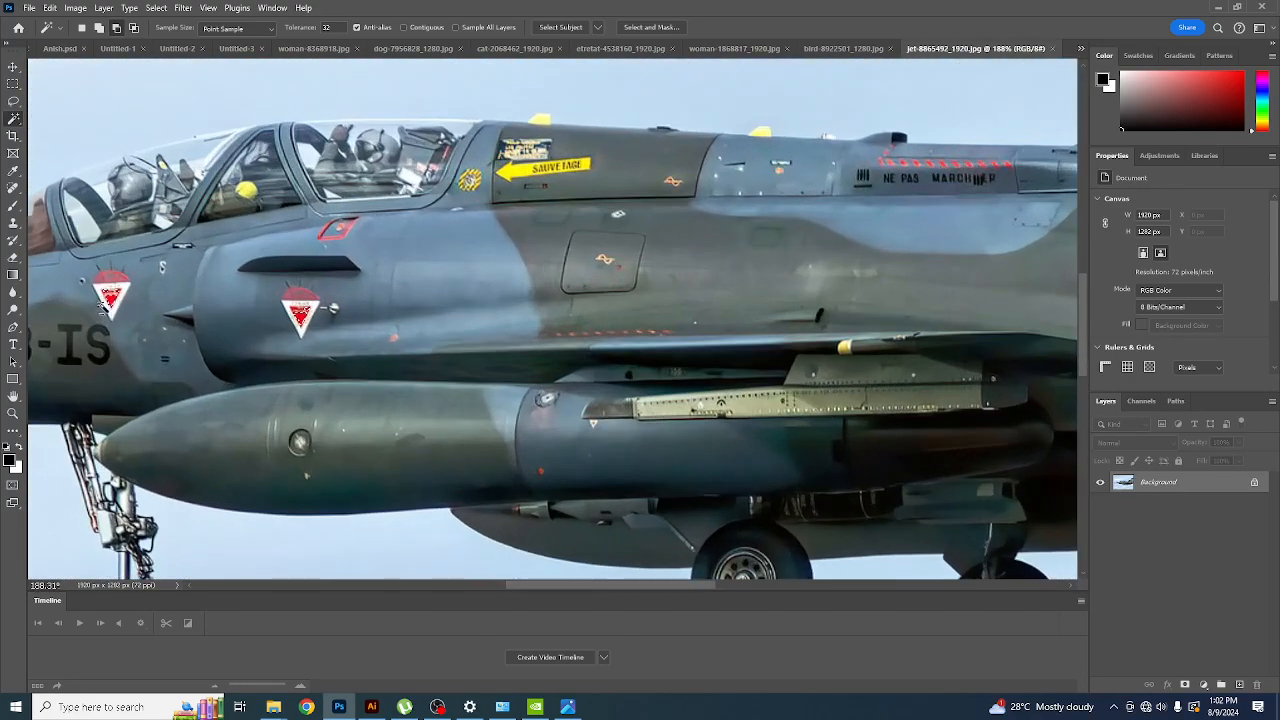
scroll(107, 290, "down", 6)
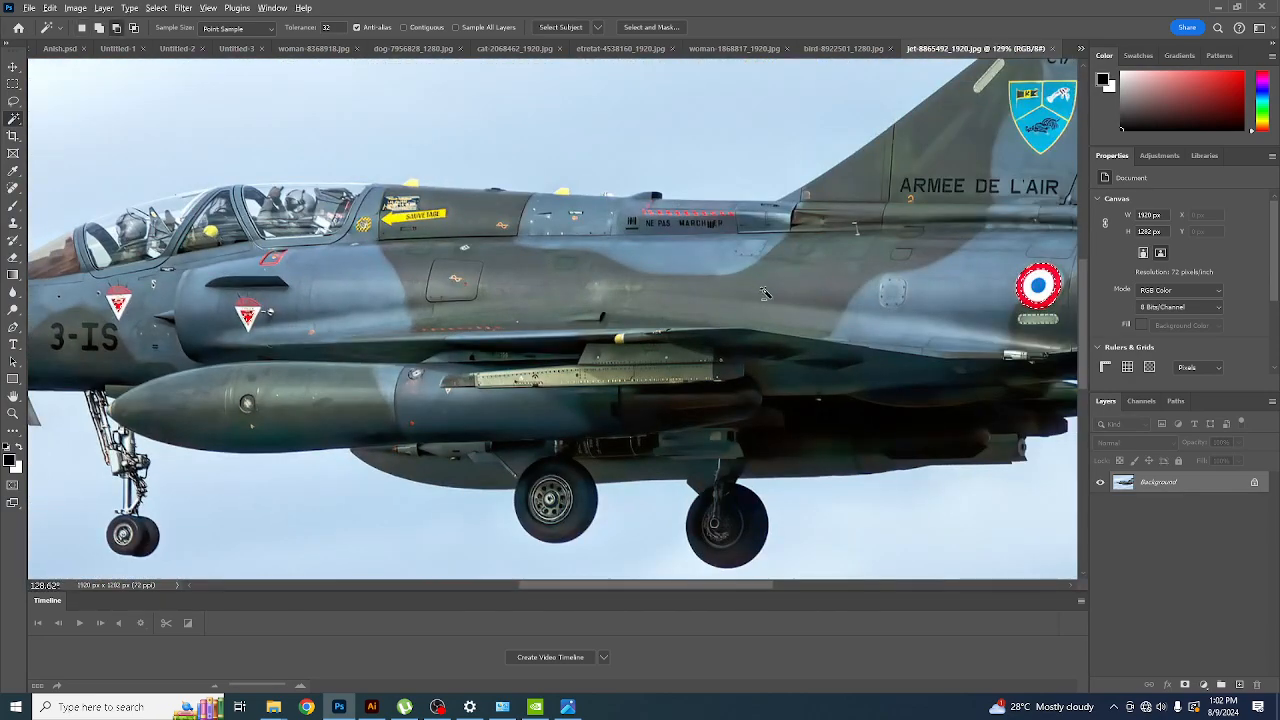
scroll(651, 292, "down", 1)
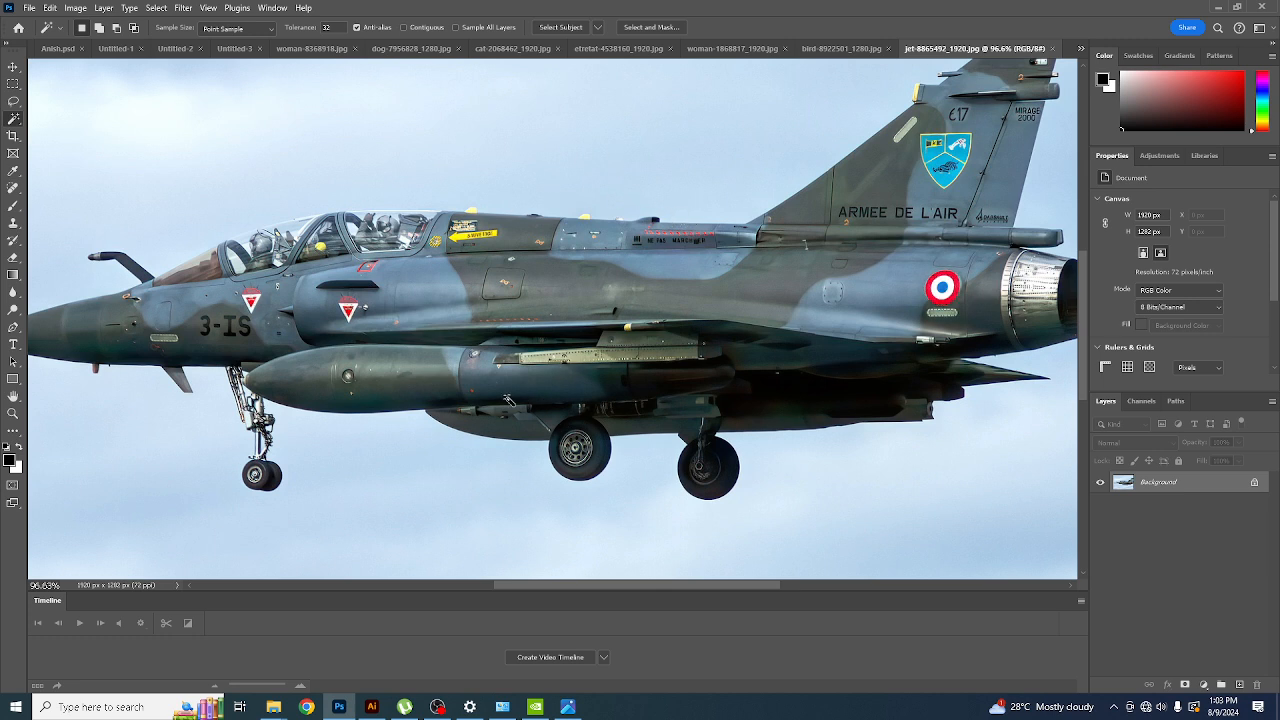
right_click(19, 121)
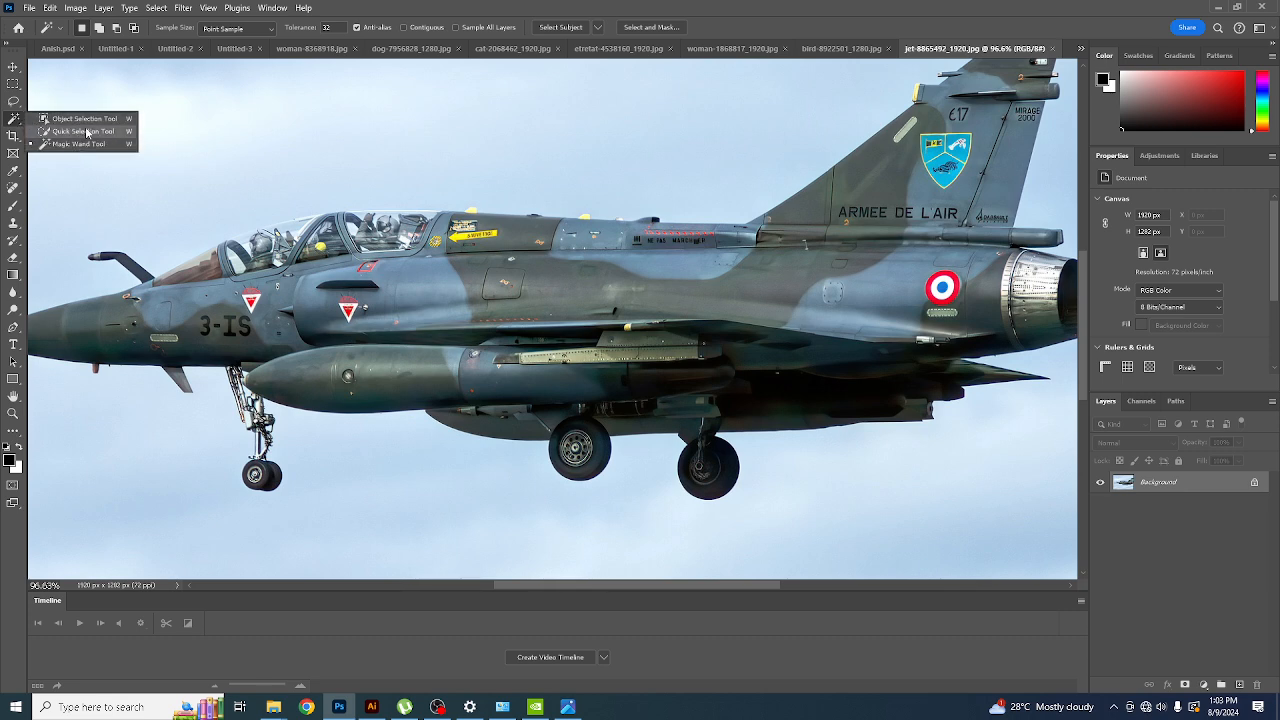
left_click(13, 101)
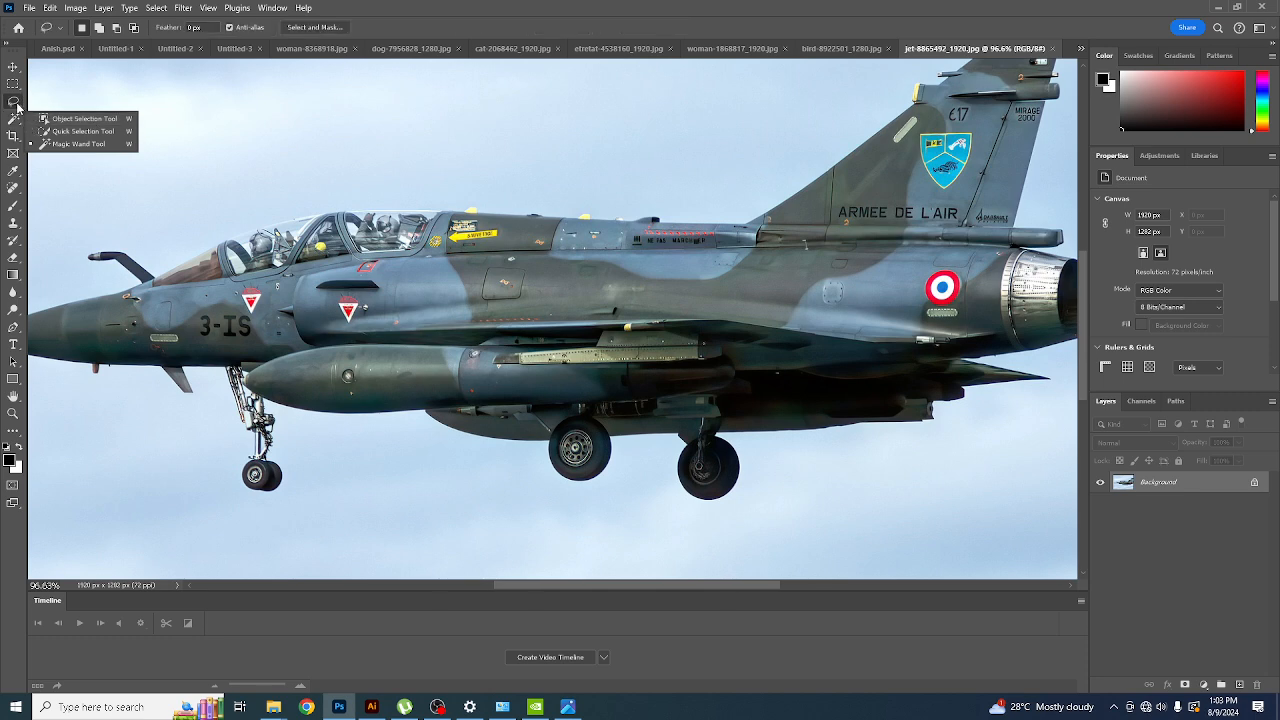
left_click(78, 114)
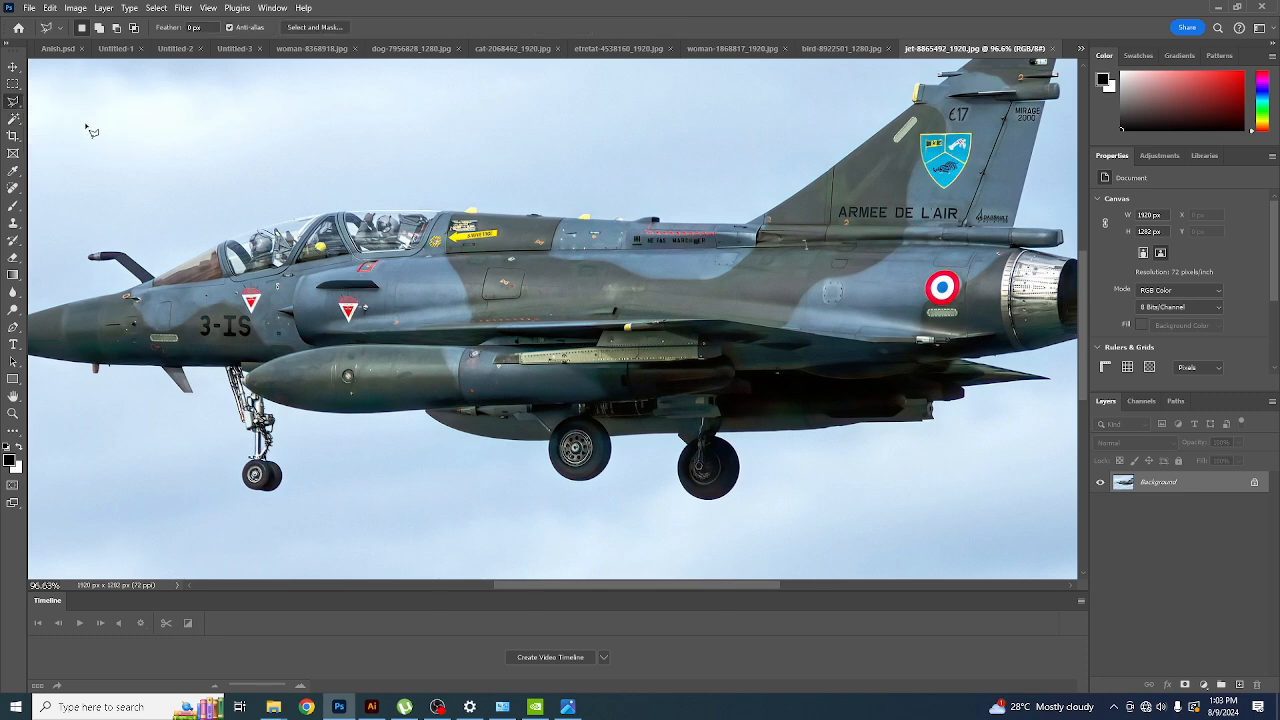
left_click(13, 67)
scroll(640, 315, "down", 4)
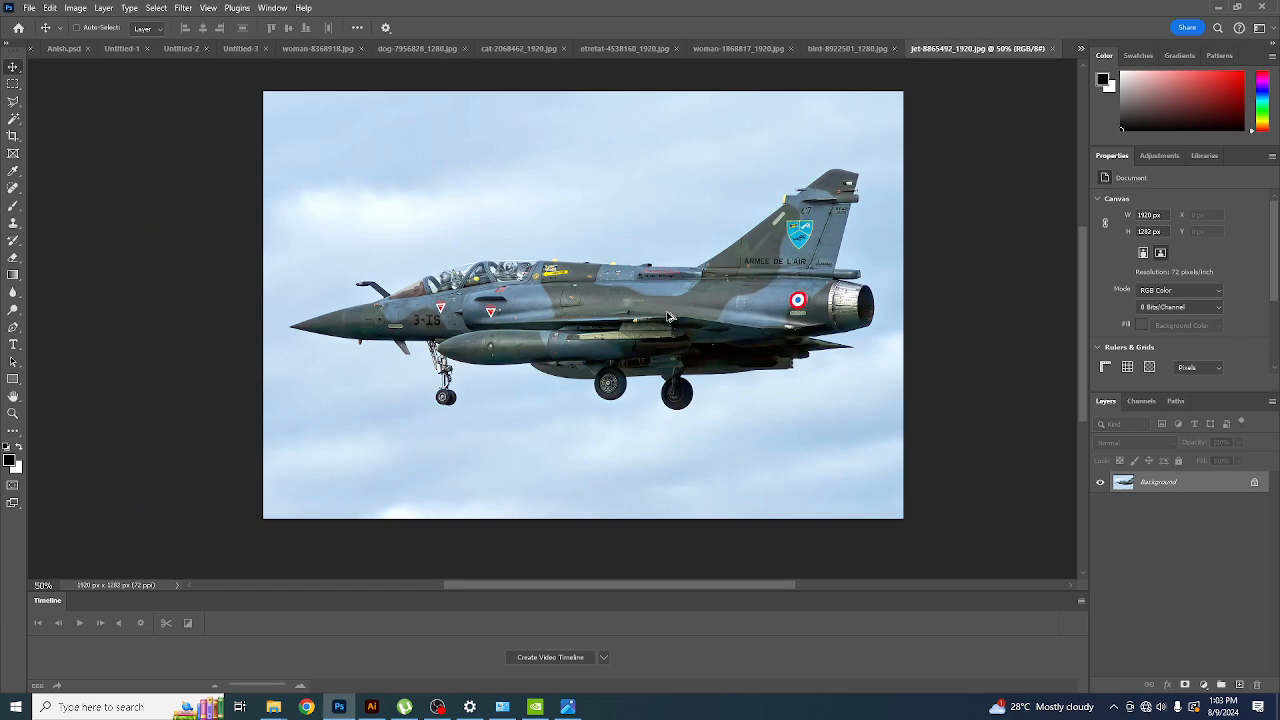
scroll(679, 319, "down", 3)
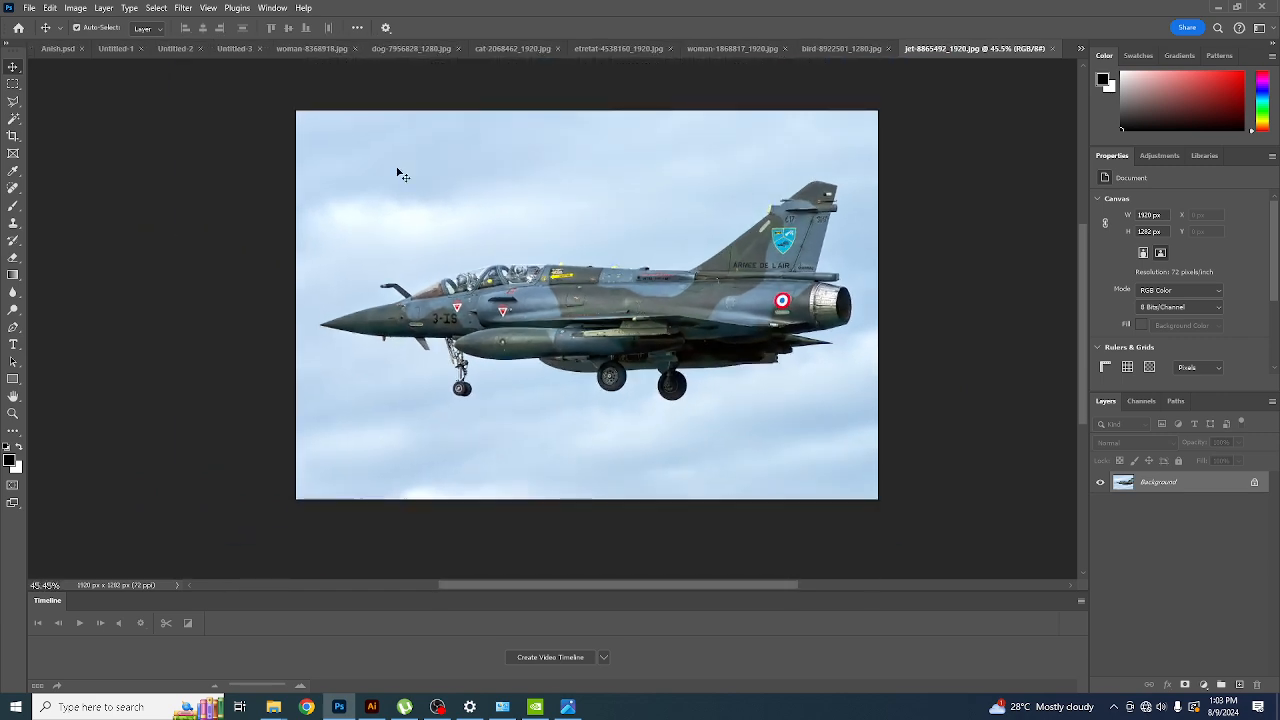
left_click(35, 8)
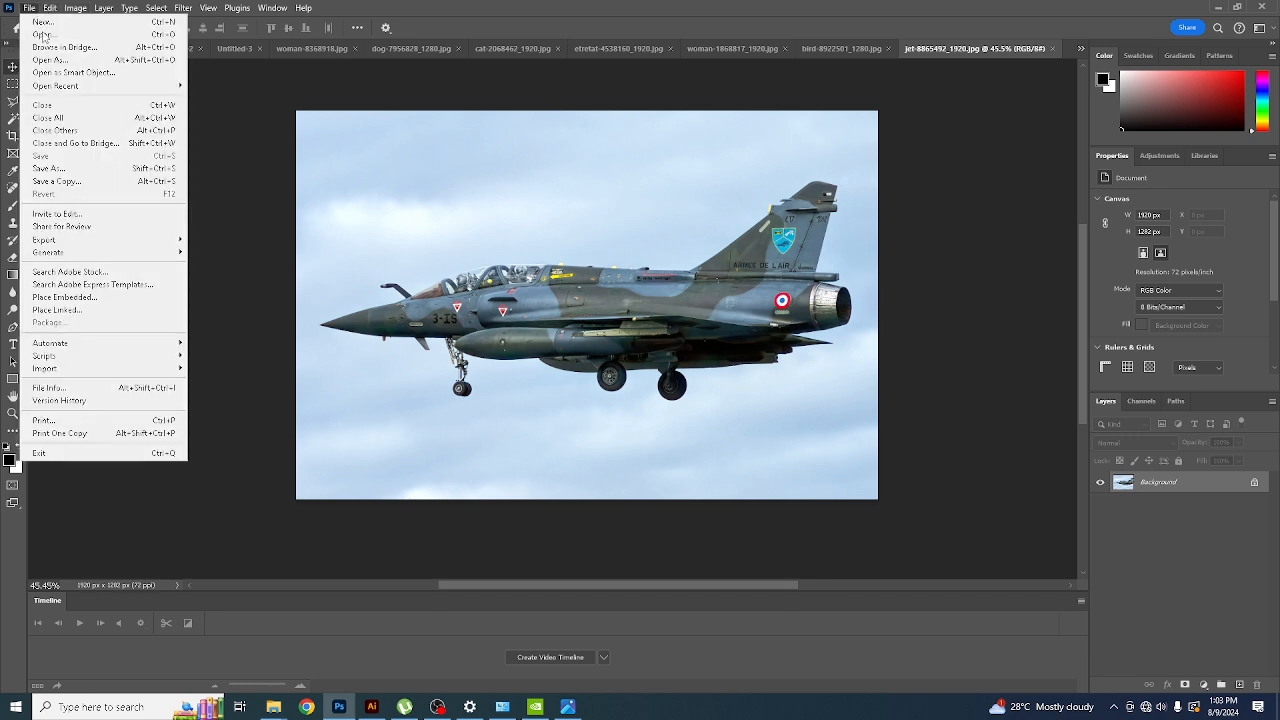
left_click(141, 8)
left_click(152, 8)
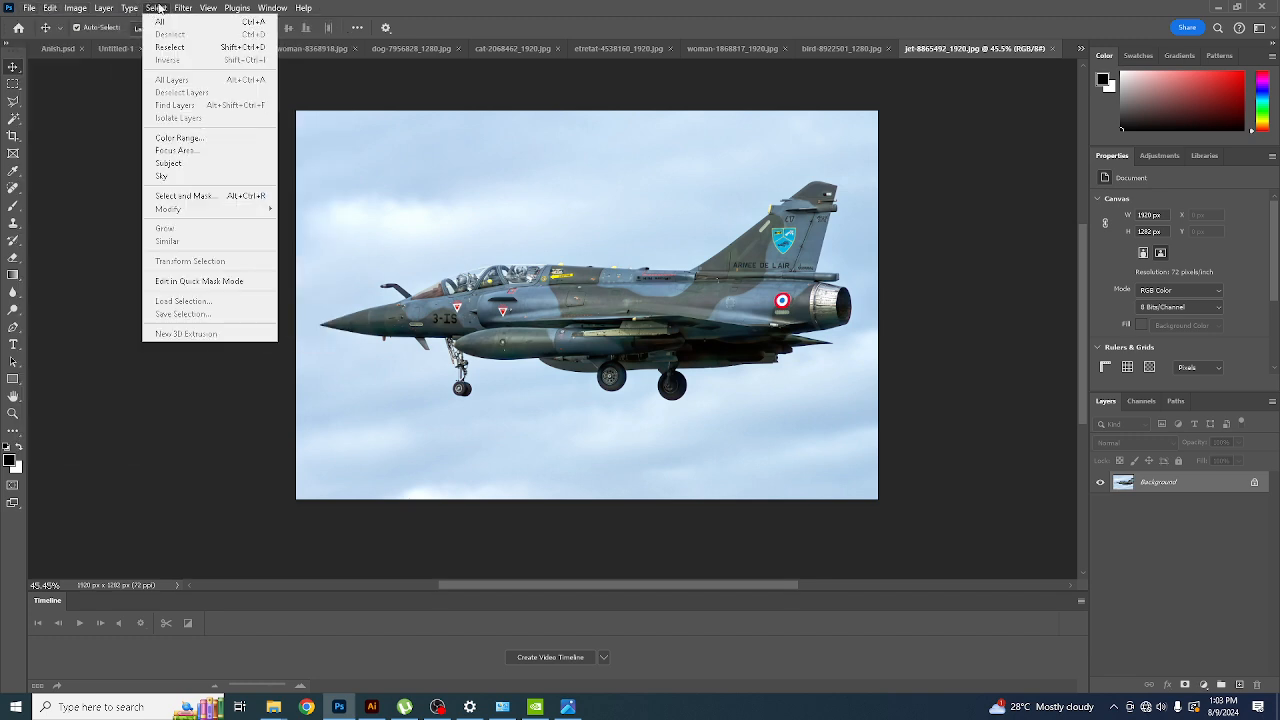
left_click(587, 298)
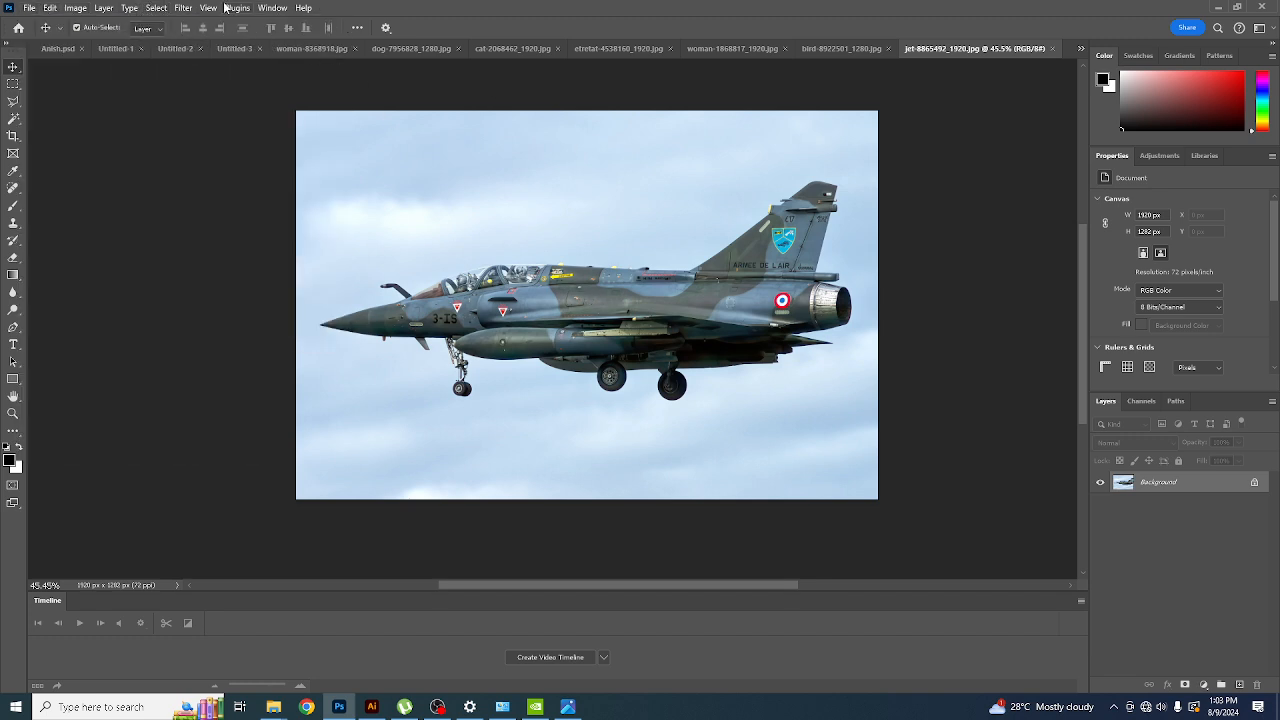
left_click(158, 12)
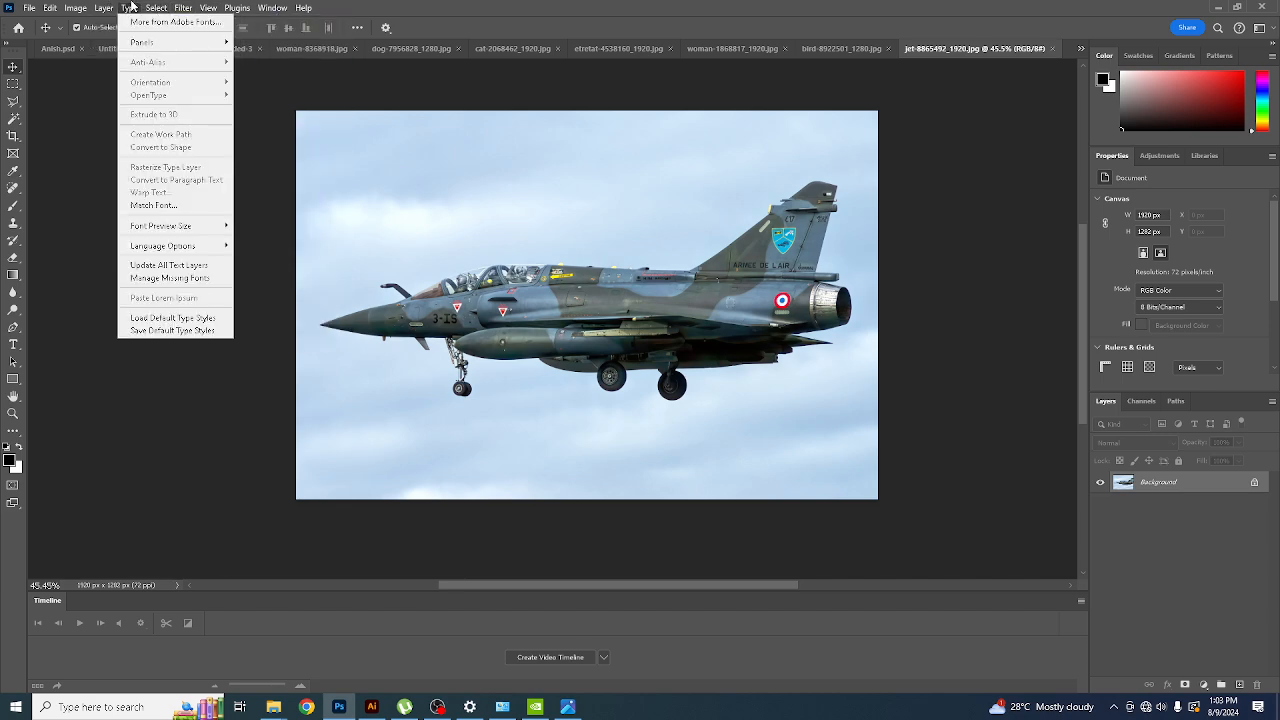
left_click(13, 104)
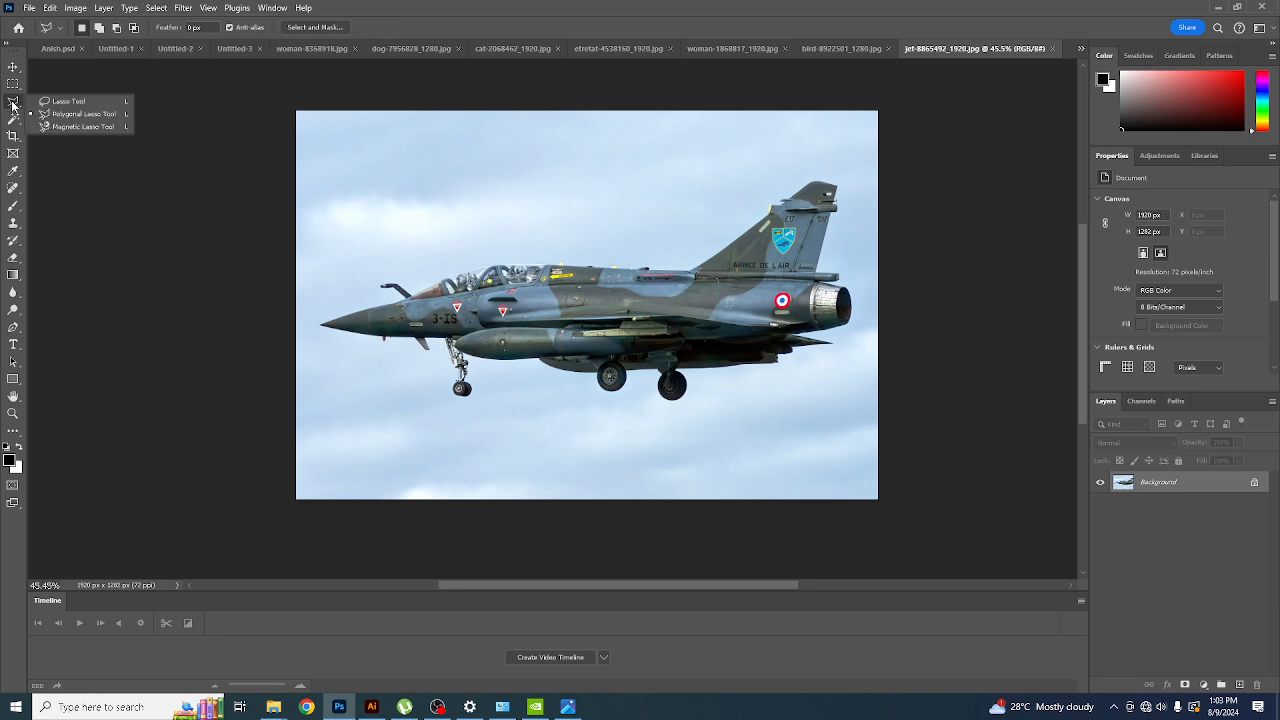
left_click(13, 119)
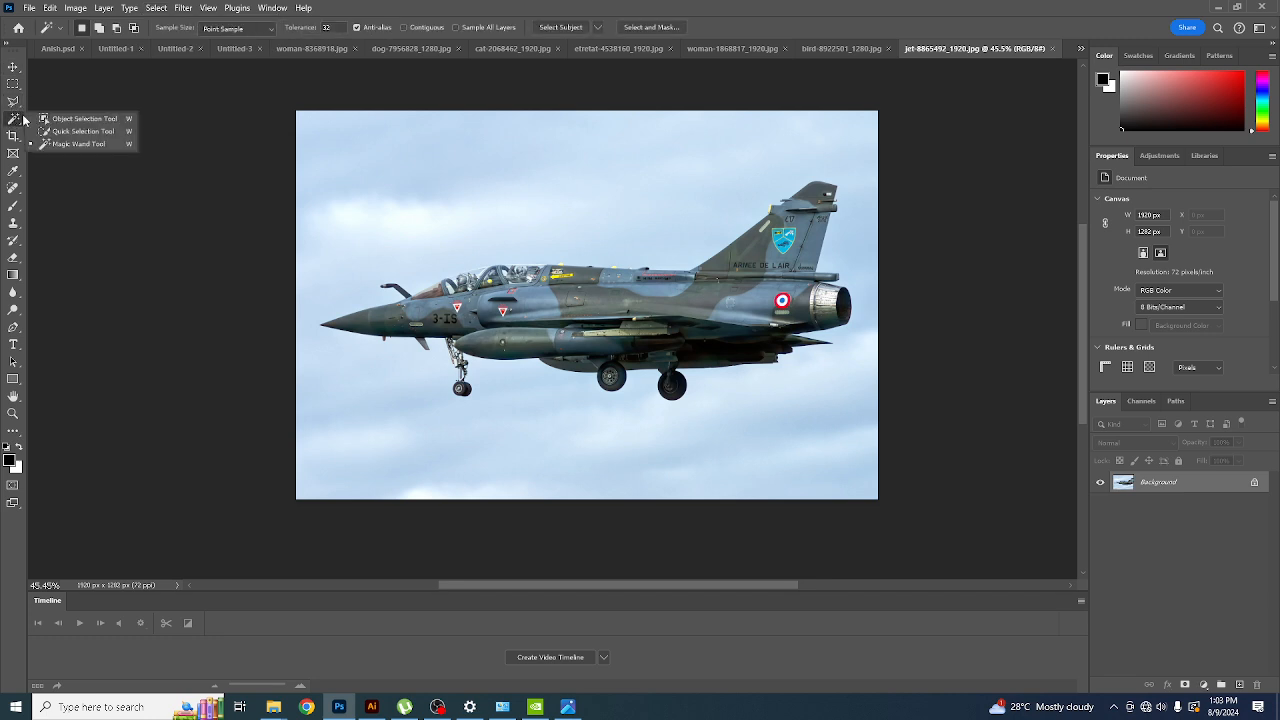
- Select the whole jet with the Object Selection tool and switch to the Move tool
left_click(84, 118)
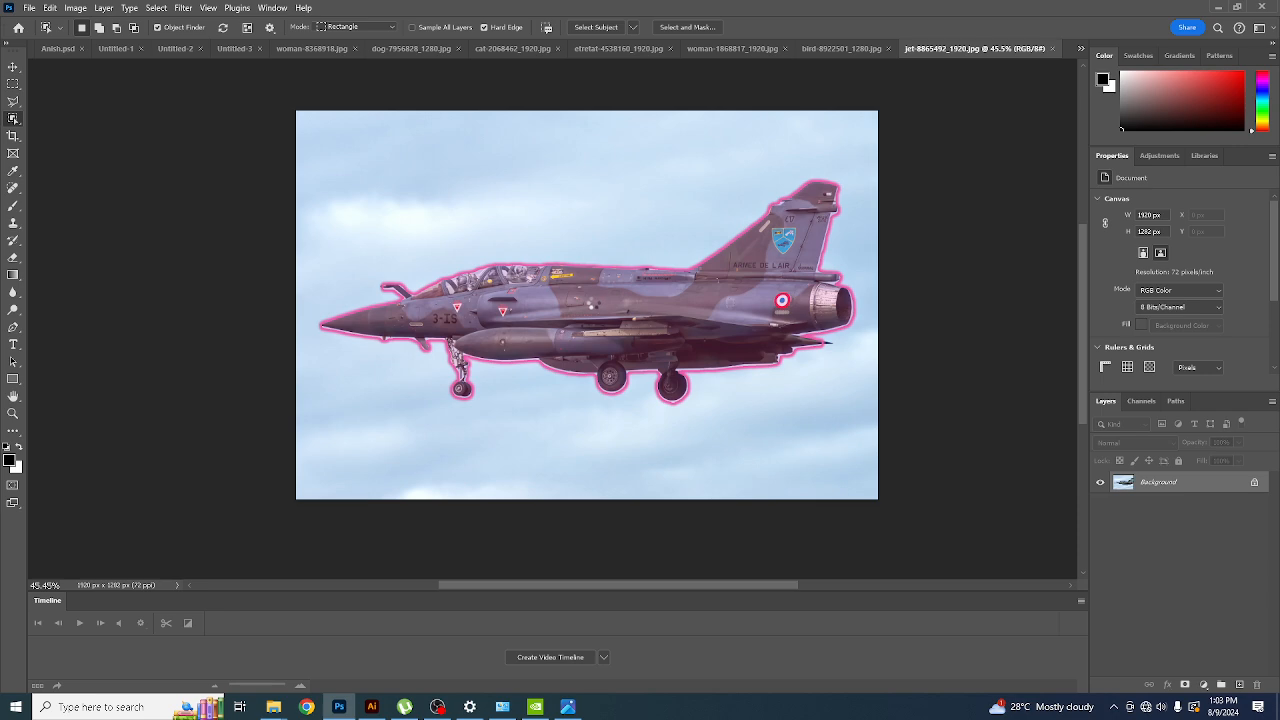
left_click(13, 66)
- Examine up close how the selection outline follows the jet's nose, landing gear, belly and exhaust
scroll(375, 255, "up", 3)
scroll(450, 302, "up", 3)
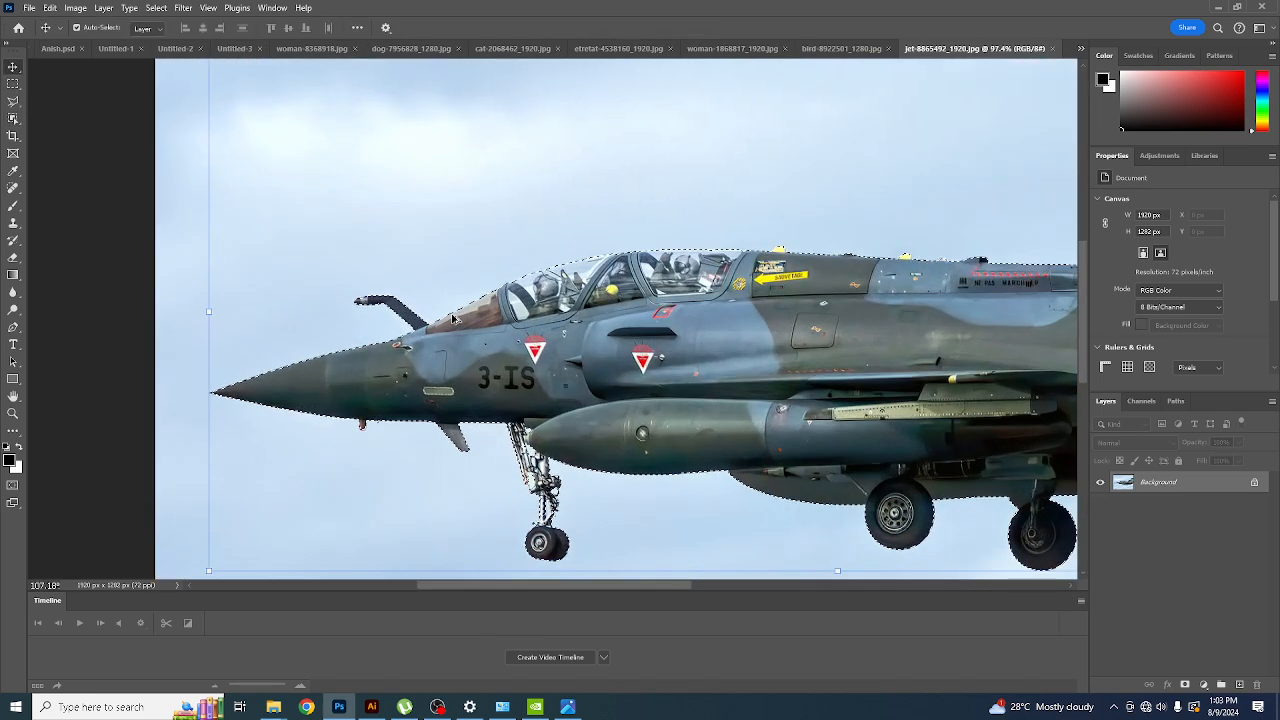
scroll(490, 346, "up", 6)
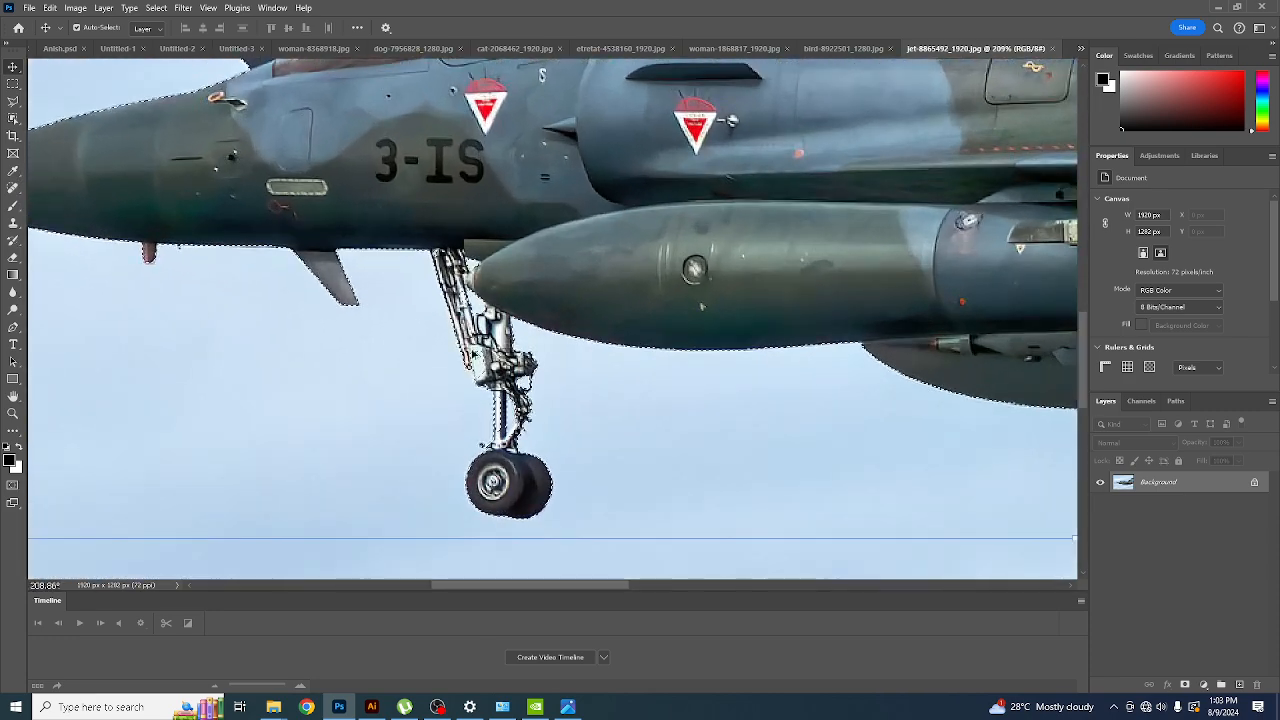
scroll(926, 249, "down", 5)
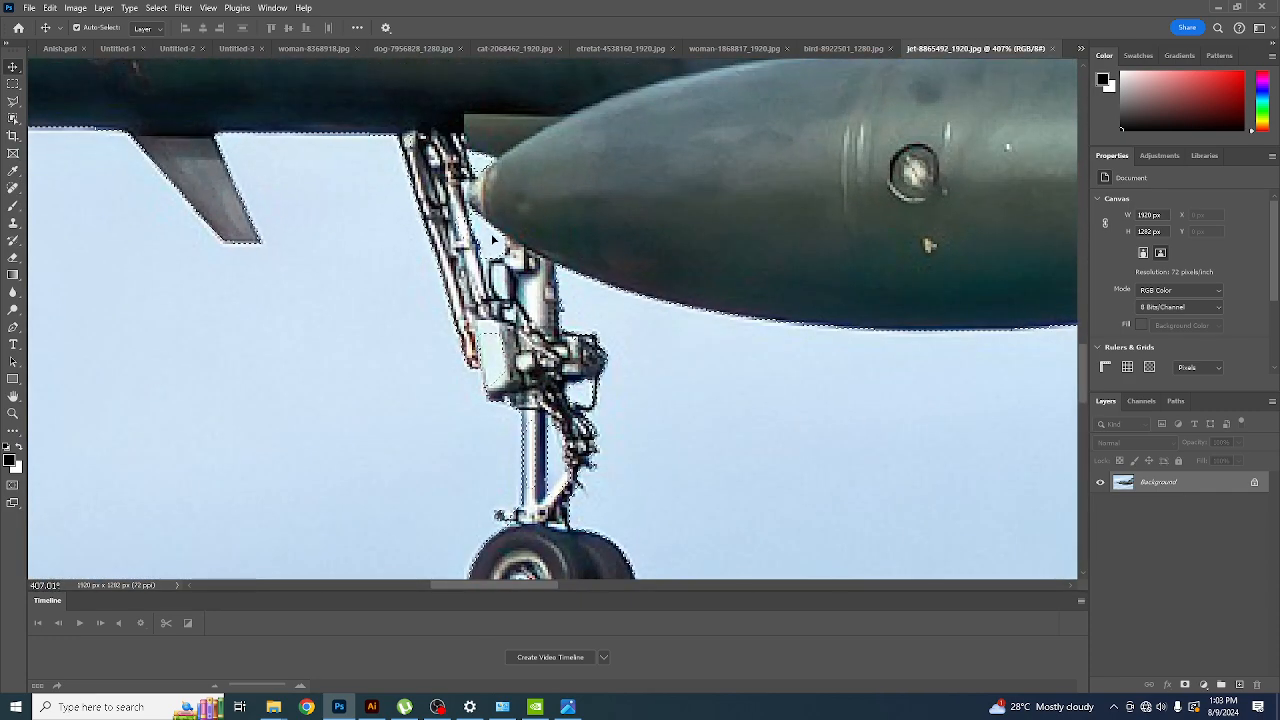
scroll(443, 298, "down", 5)
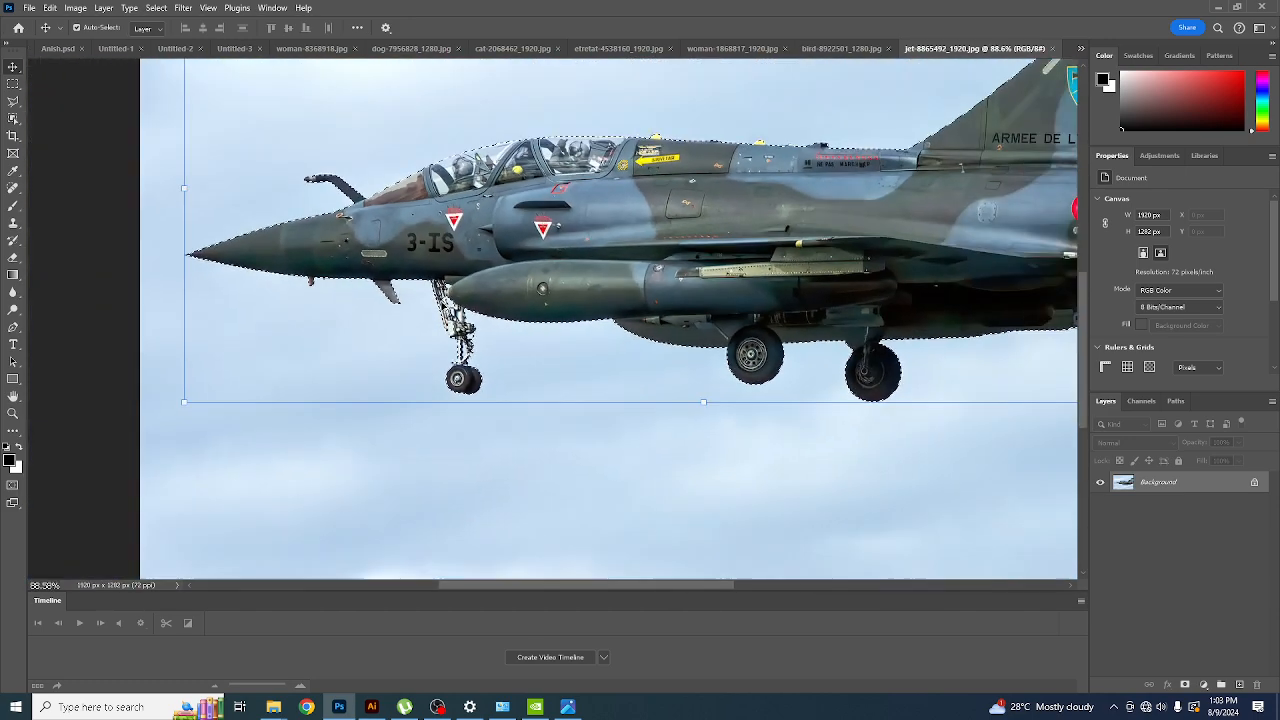
scroll(837, 328, "up", 7)
scroll(435, 297, "down", 7)
scroll(572, 300, "down", 2)
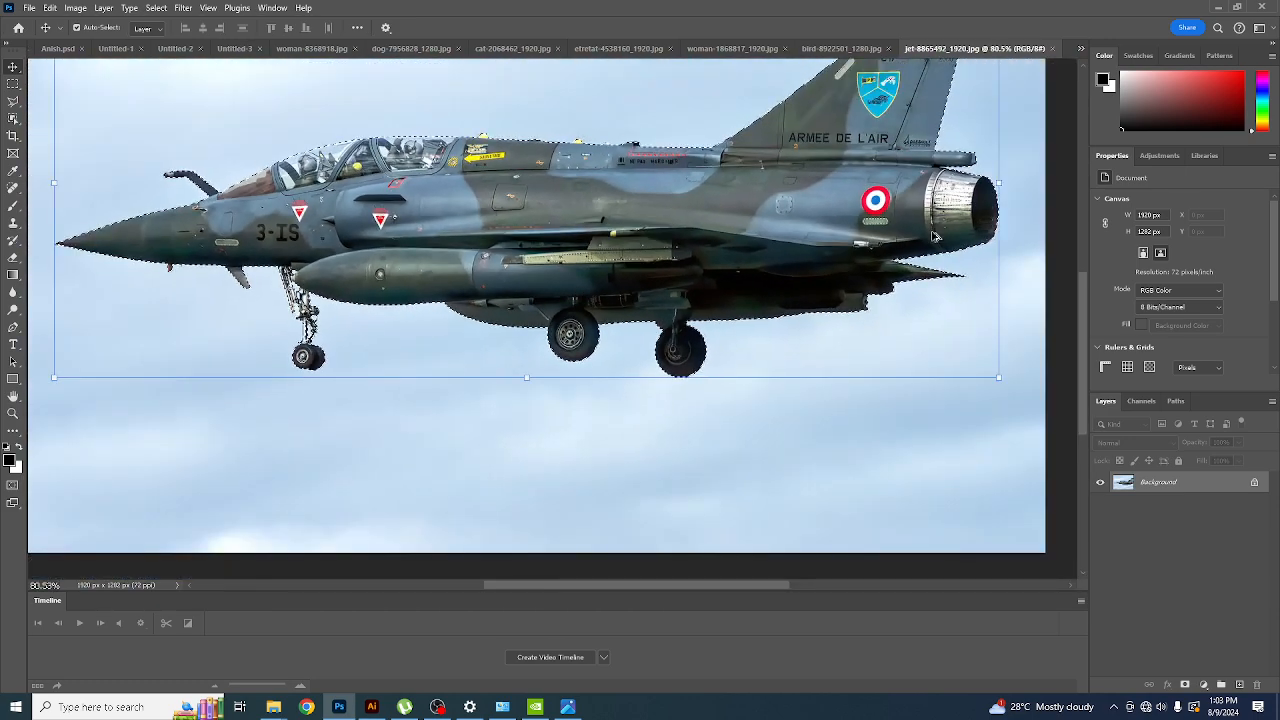
scroll(700, 280, "up", 2)
scroll(884, 267, "down", 4)
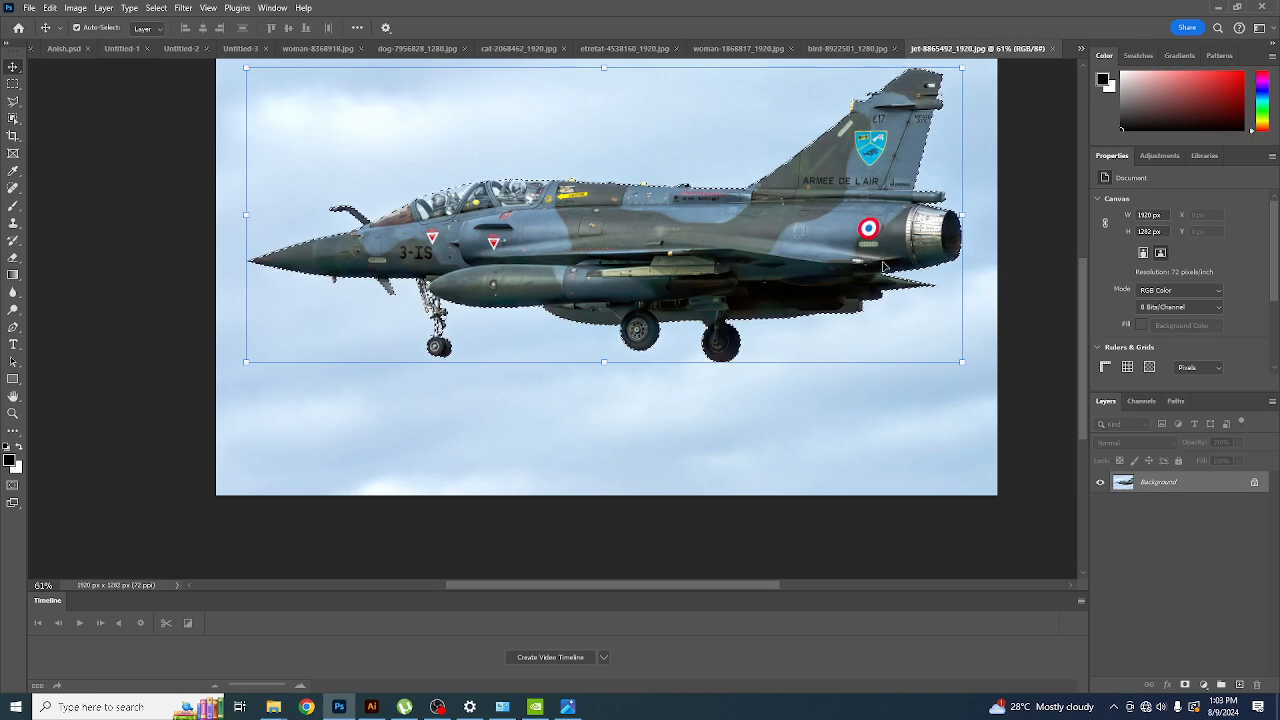
- Open the image key-west-8643630_1280 from the Downloads folder
left_click(30, 8)
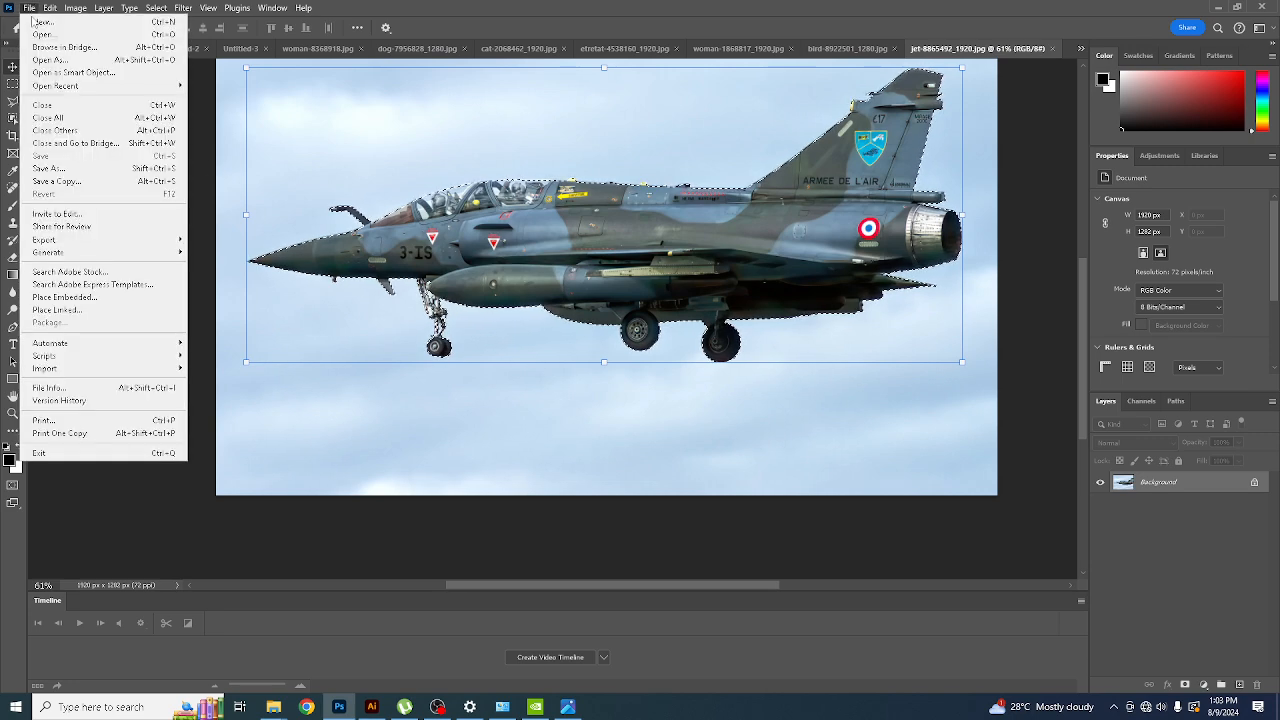
left_click(36, 33)
scroll(495, 237, "up", 5)
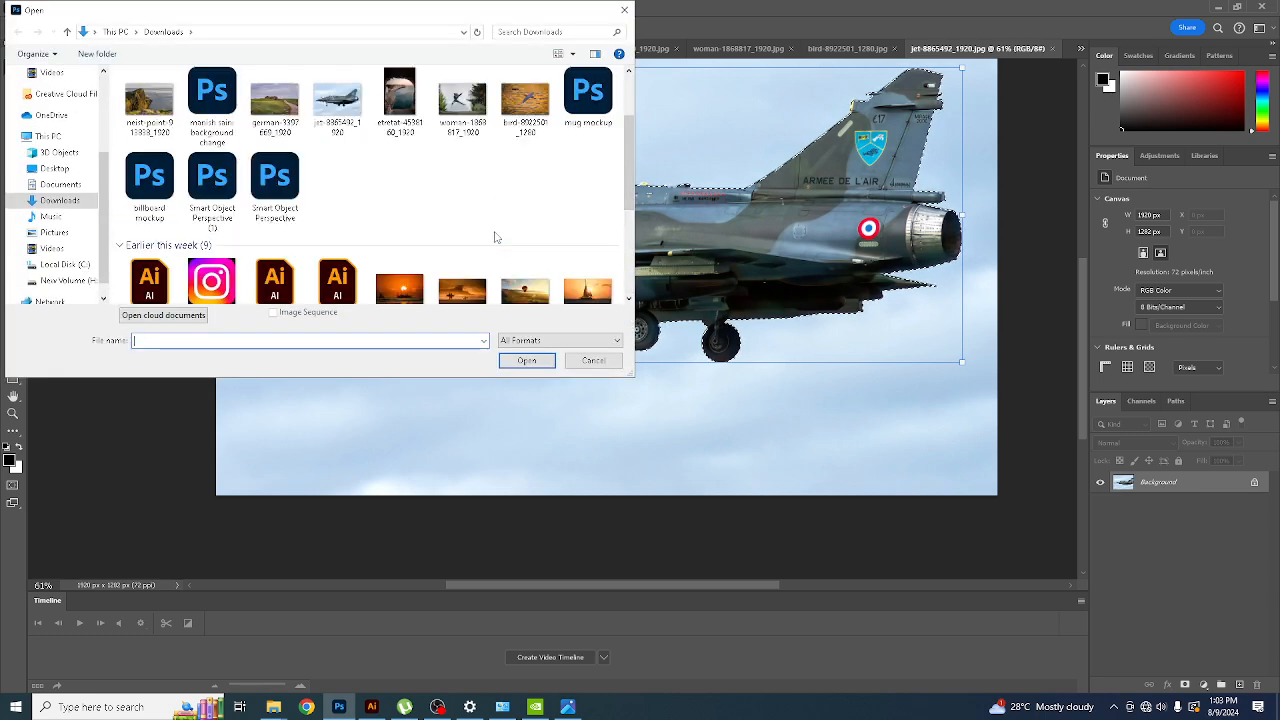
scroll(380, 229, "down", 1)
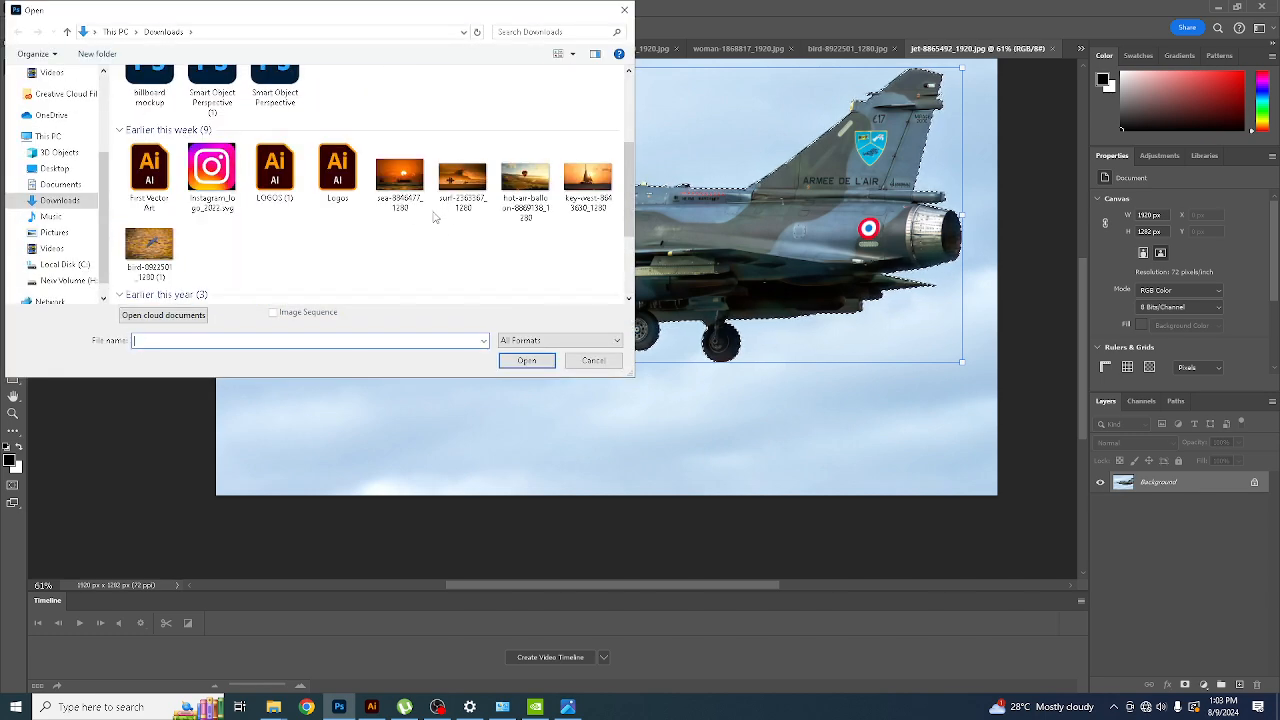
double_click(574, 180)
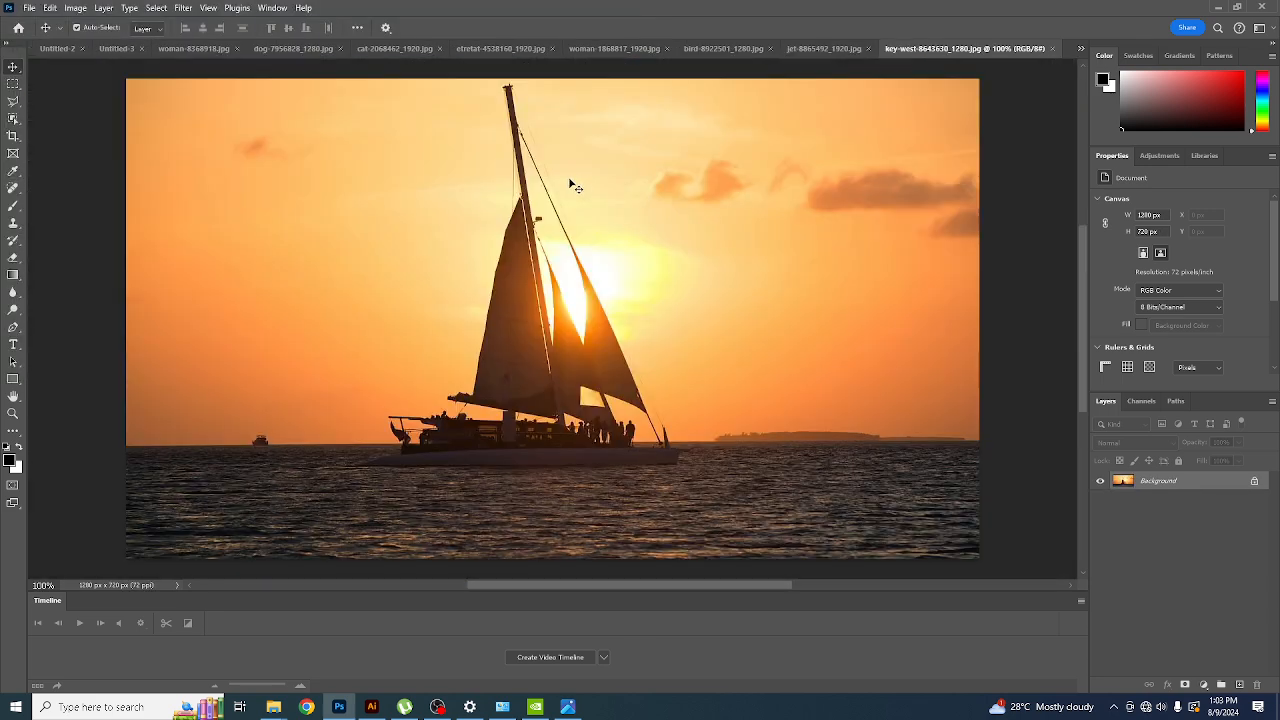
- Select the sailboat with the Object Selection tool and move it to the left side of the sunset photo
left_click(13, 118)
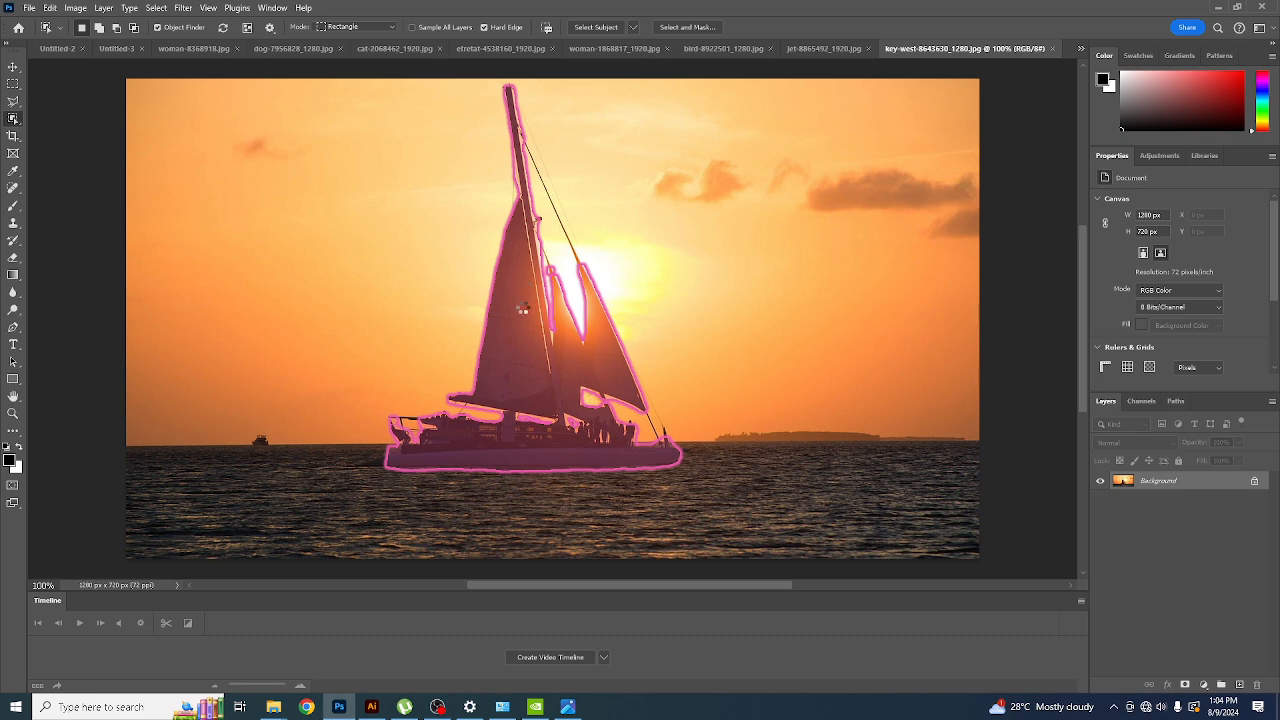
left_click(573, 240)
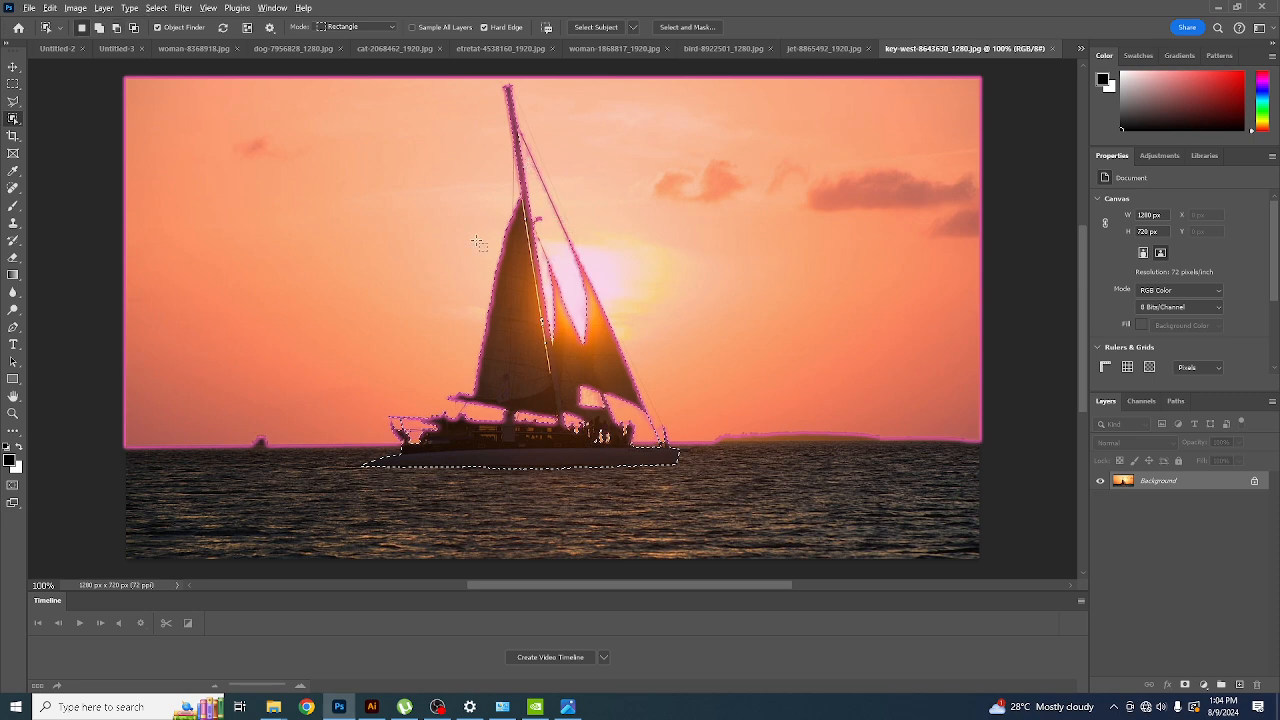
key("v")
left_click_drag(484, 325, 181, 368)
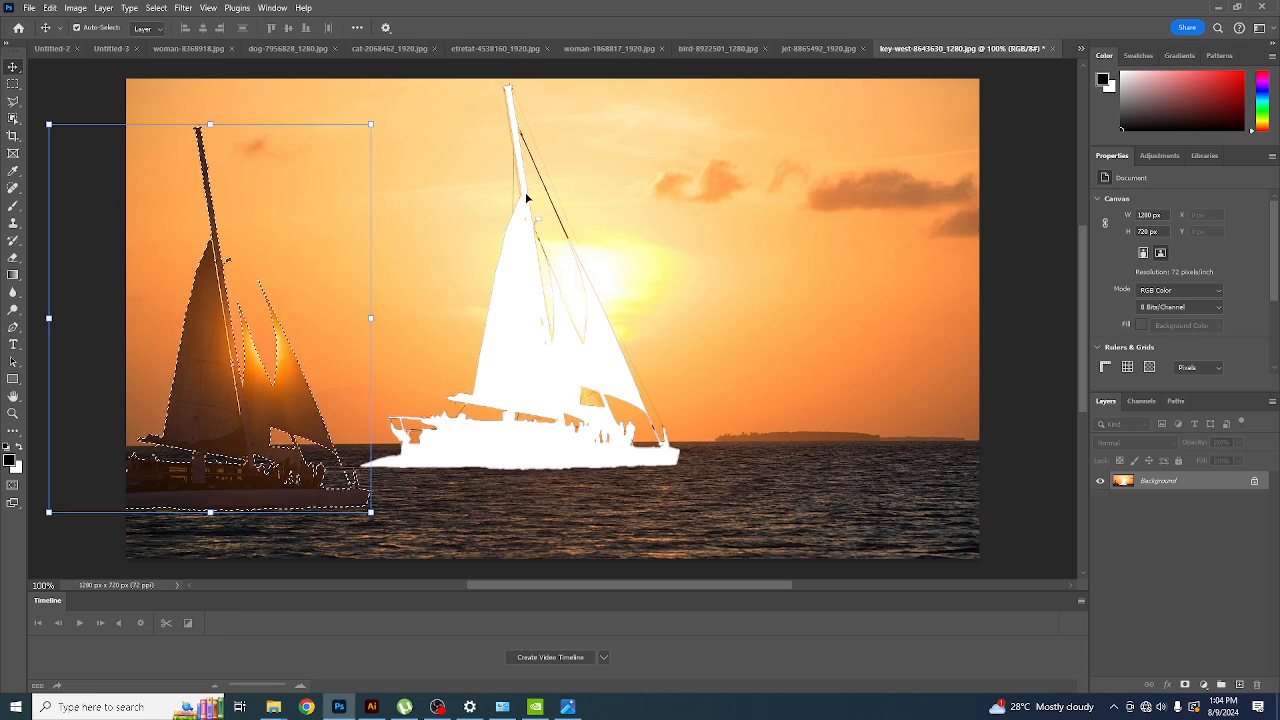
- Undo the sailboat's move and deselect it
key("ctrl")
key("ctrl+z")
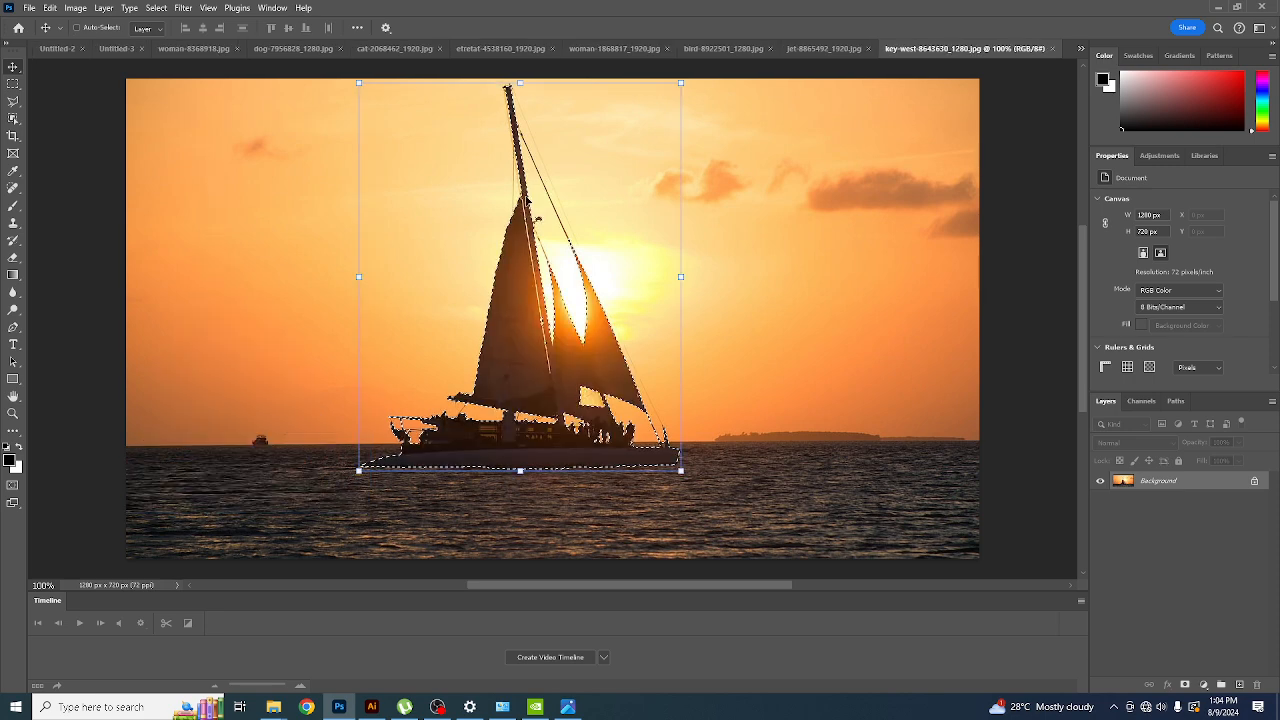
key("ctrl+d")
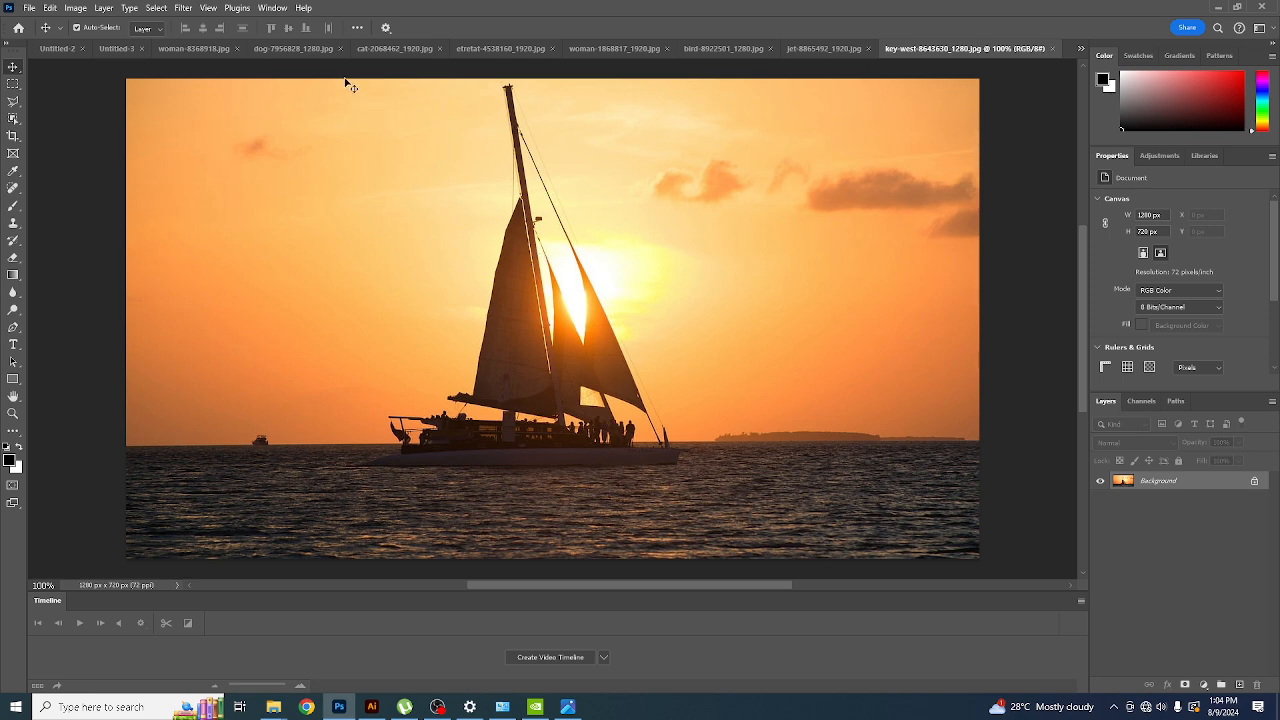
- Copy the selected jet from the jet-8865492_1920 image and paste it into the key-west sunset image
left_click(820, 48)
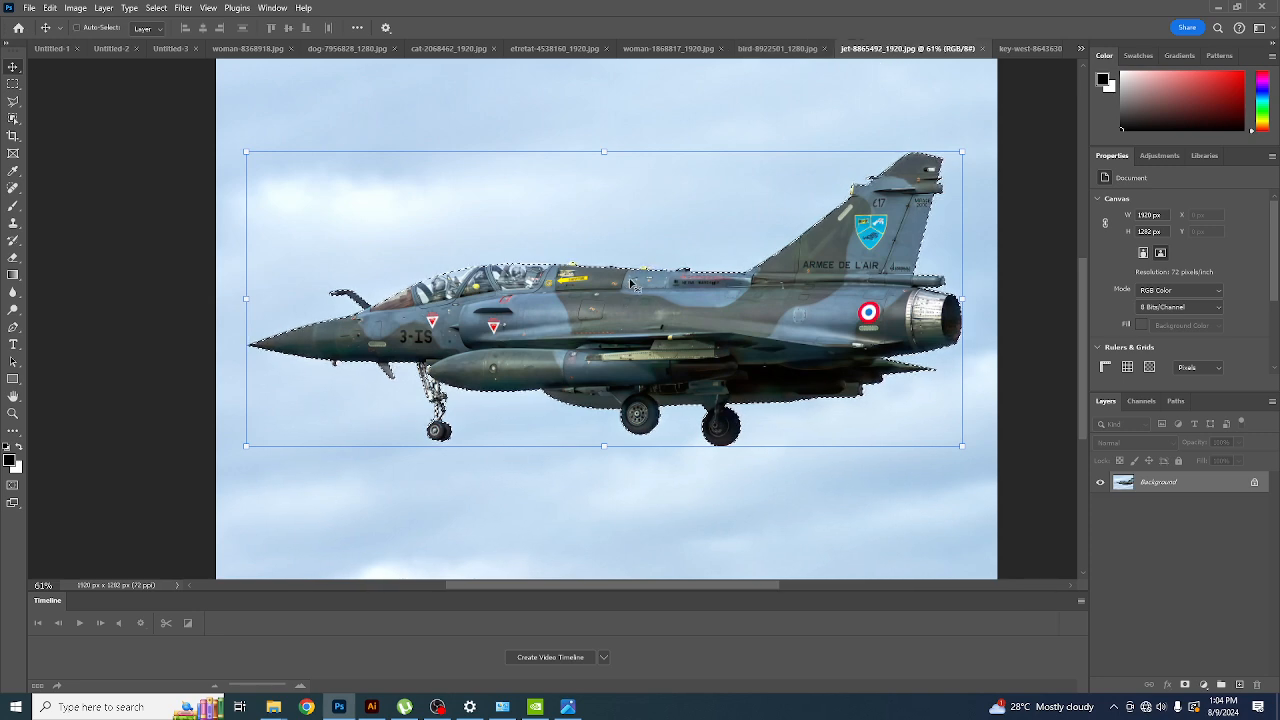
left_click(1001, 49)
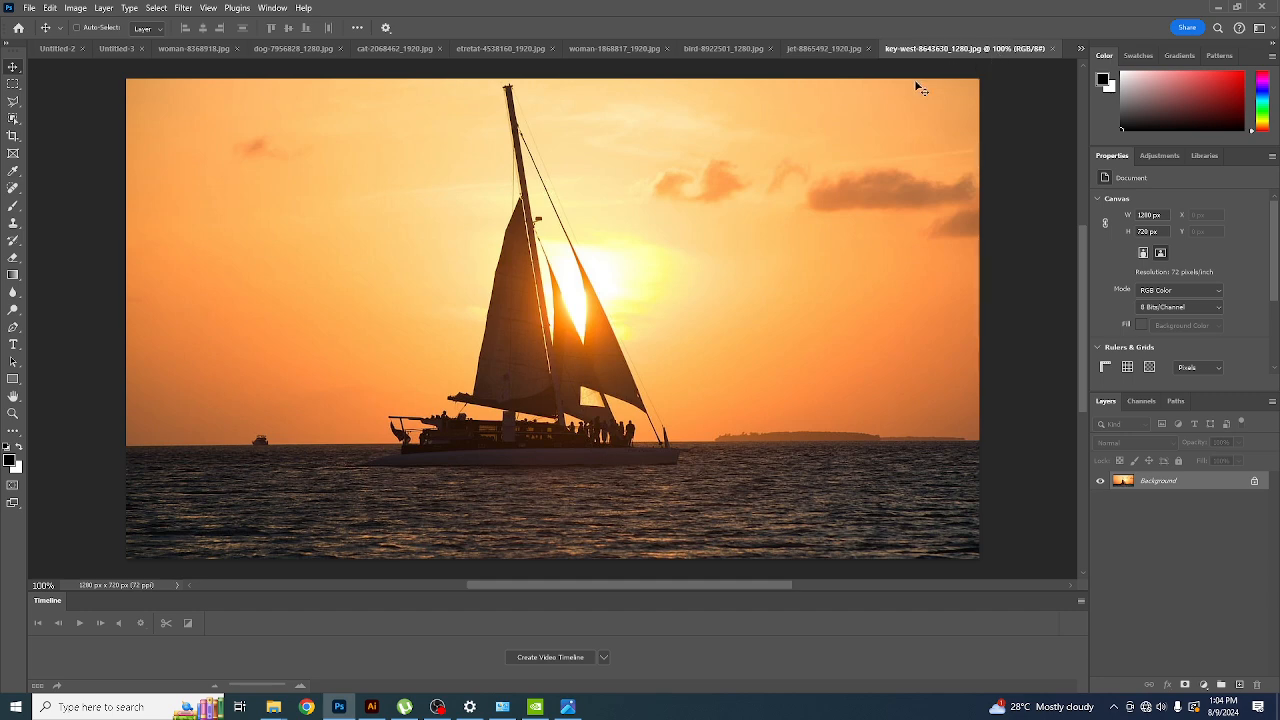
key("ctrl+v")
- Scale the pasted jet to 29.55% and place it in the sky at the photo's upper left, beside the mast
key("ctrl+t")
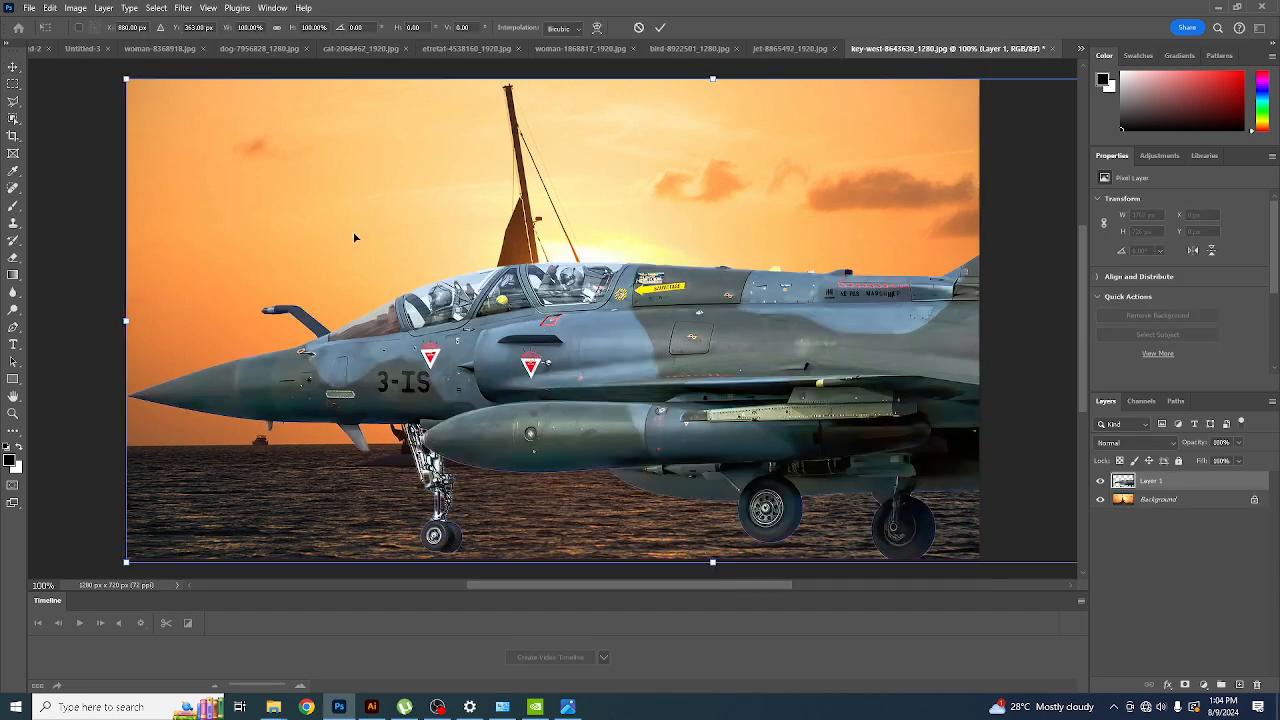
scroll(300, 258, "down", 5)
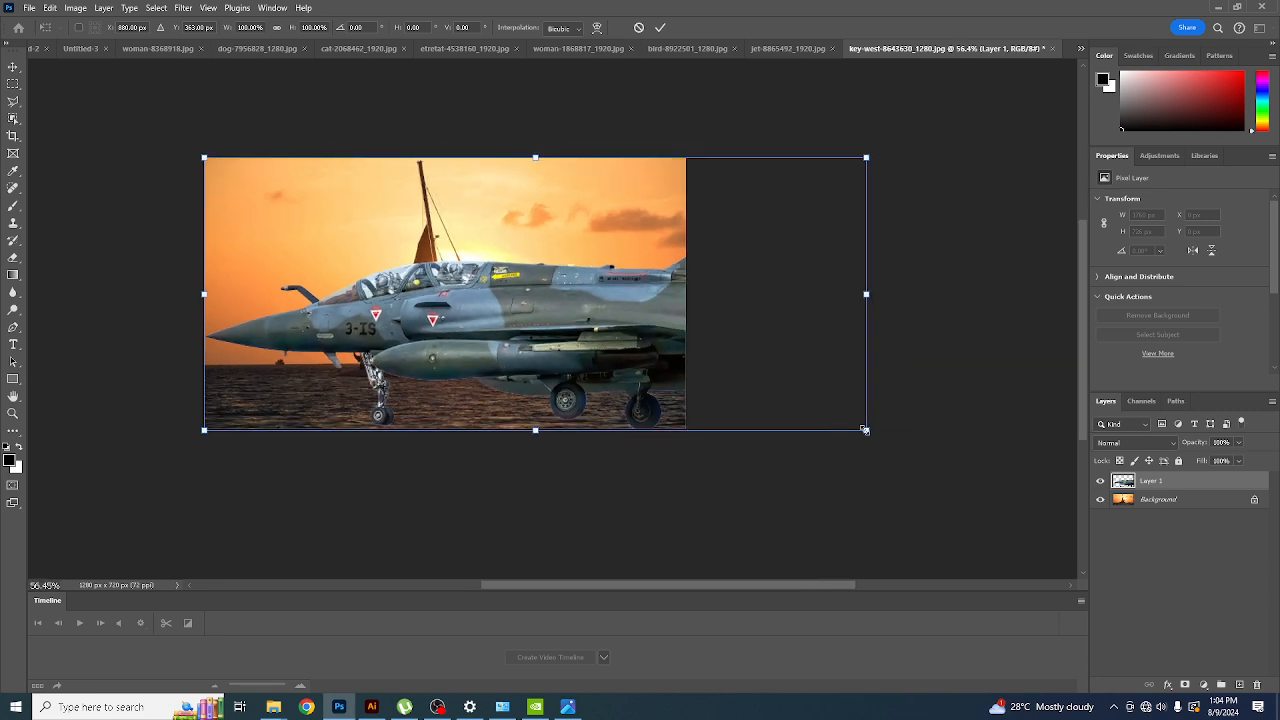
left_click_drag(865, 430, 579, 243)
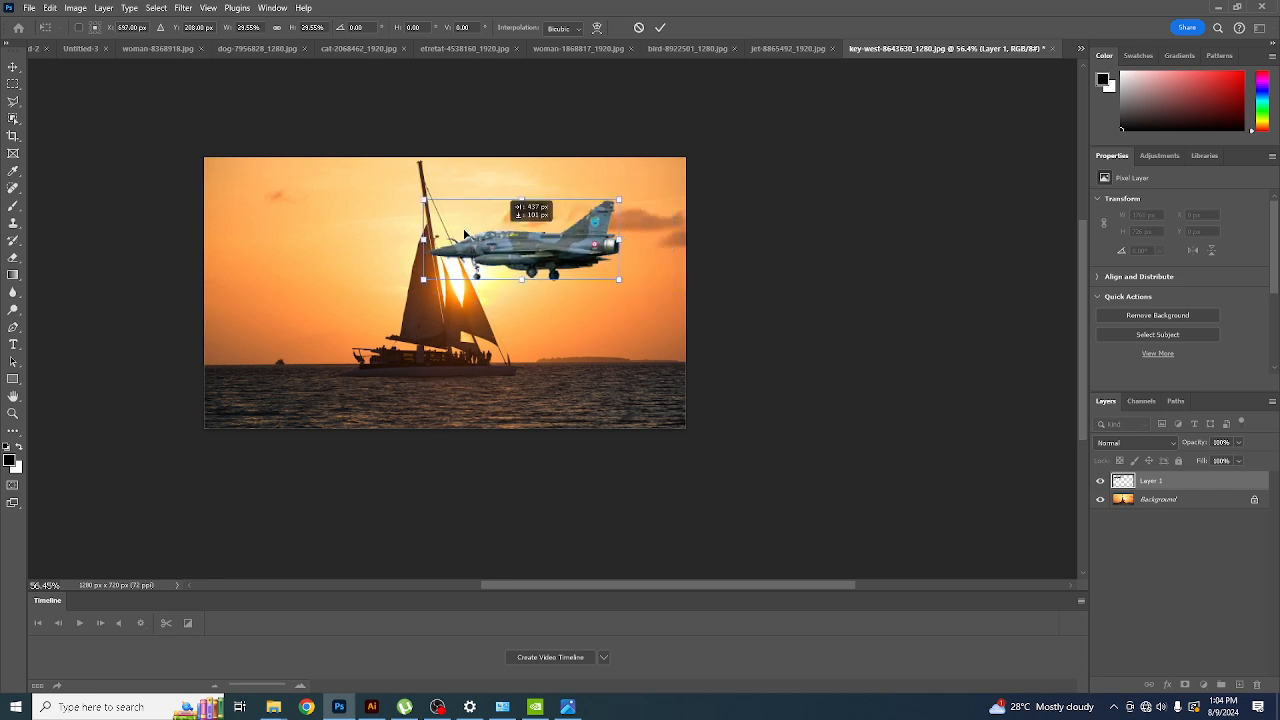
left_click_drag(464, 234, 363, 212)
key("Return")
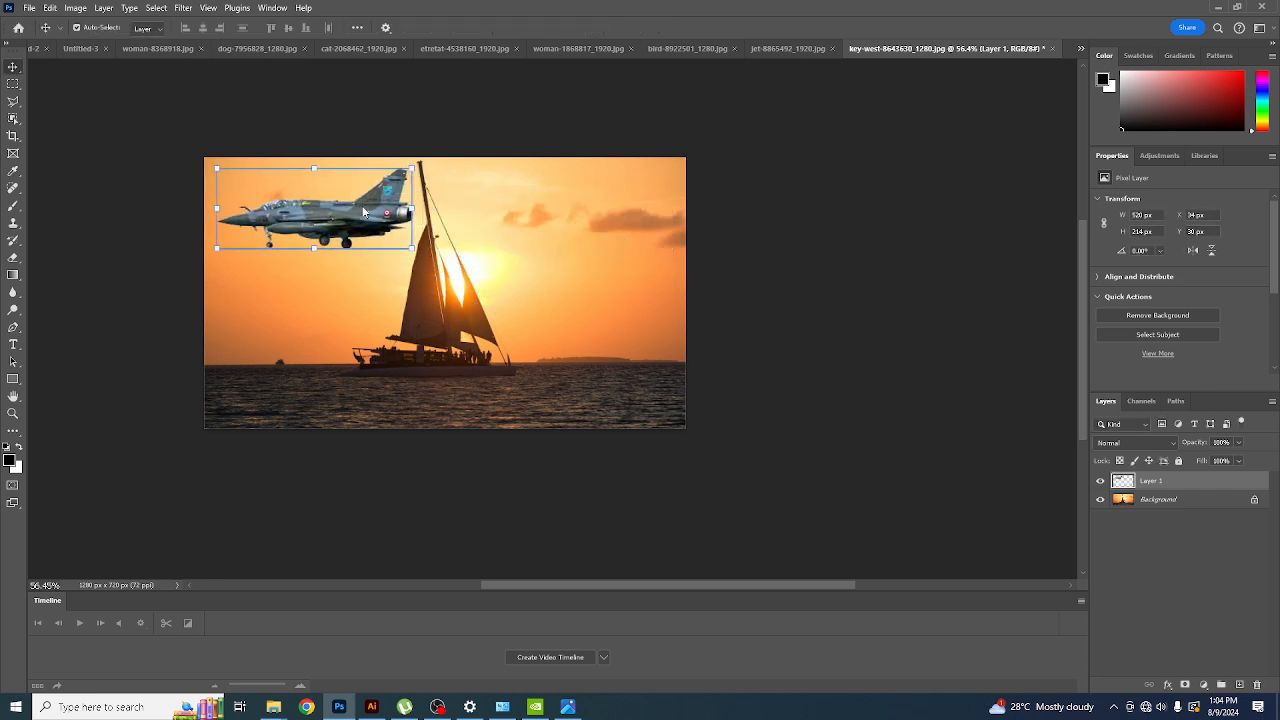
- Start Match Color on the jet layer with key-west-8643630_1280.jpg as source and Background as the source layer
left_click(78, 8)
mouse_move(111, 43)
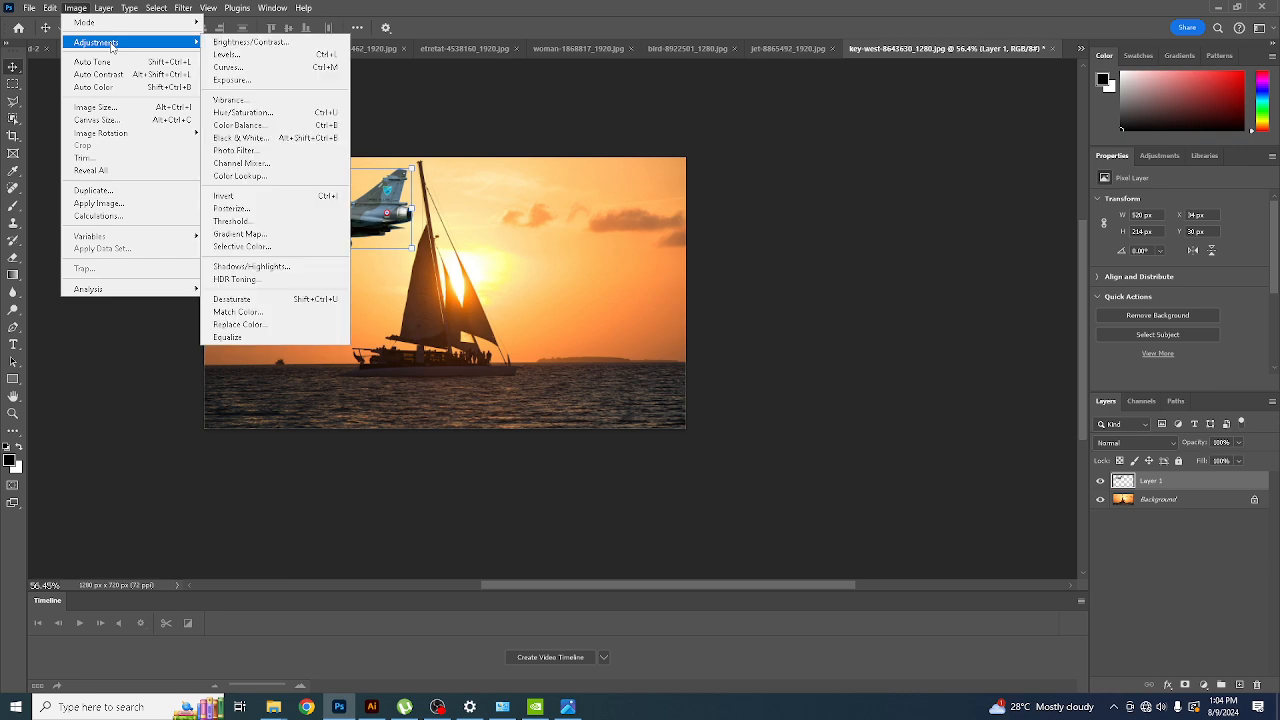
left_click(283, 312)
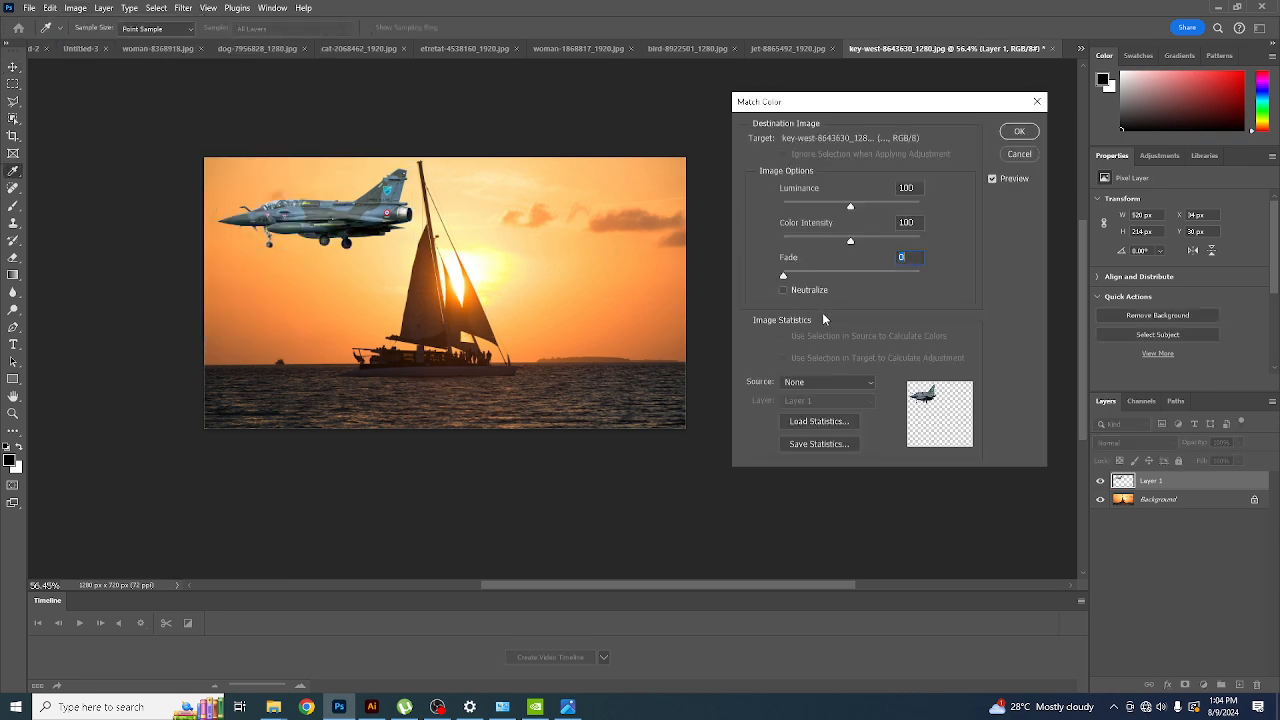
left_click(813, 386)
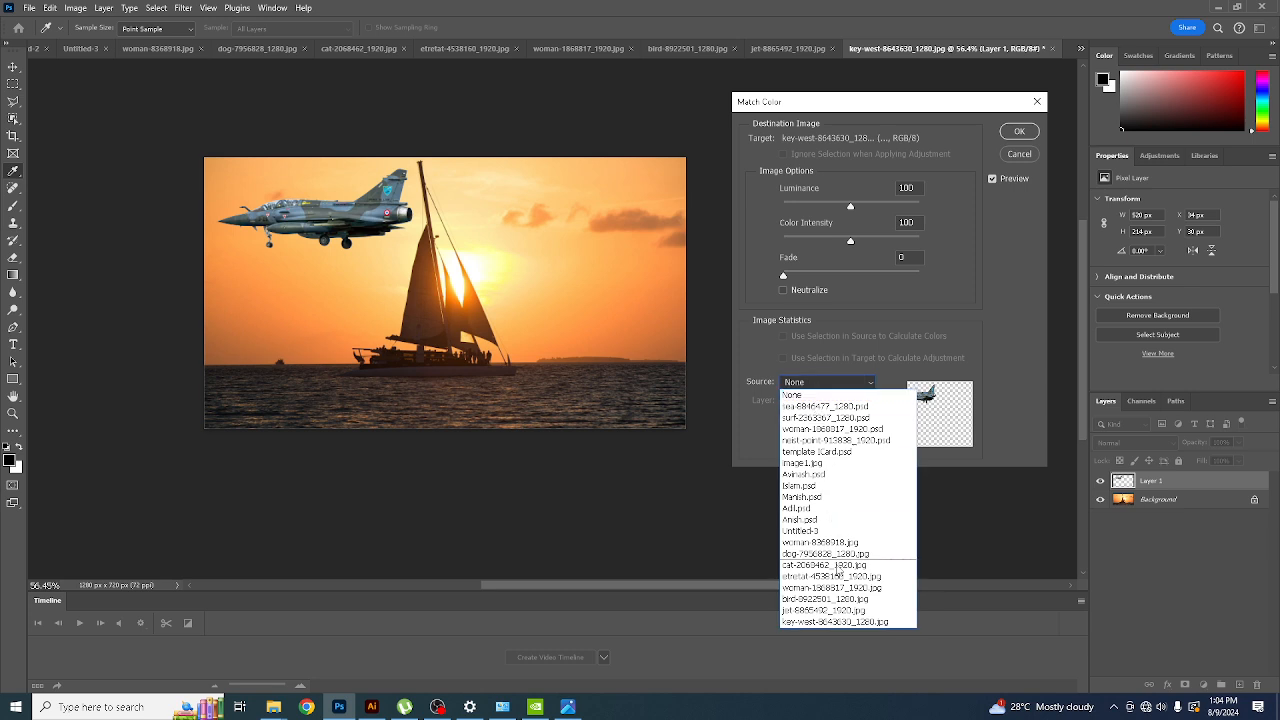
left_click(843, 618)
left_click(835, 401)
left_click(822, 448)
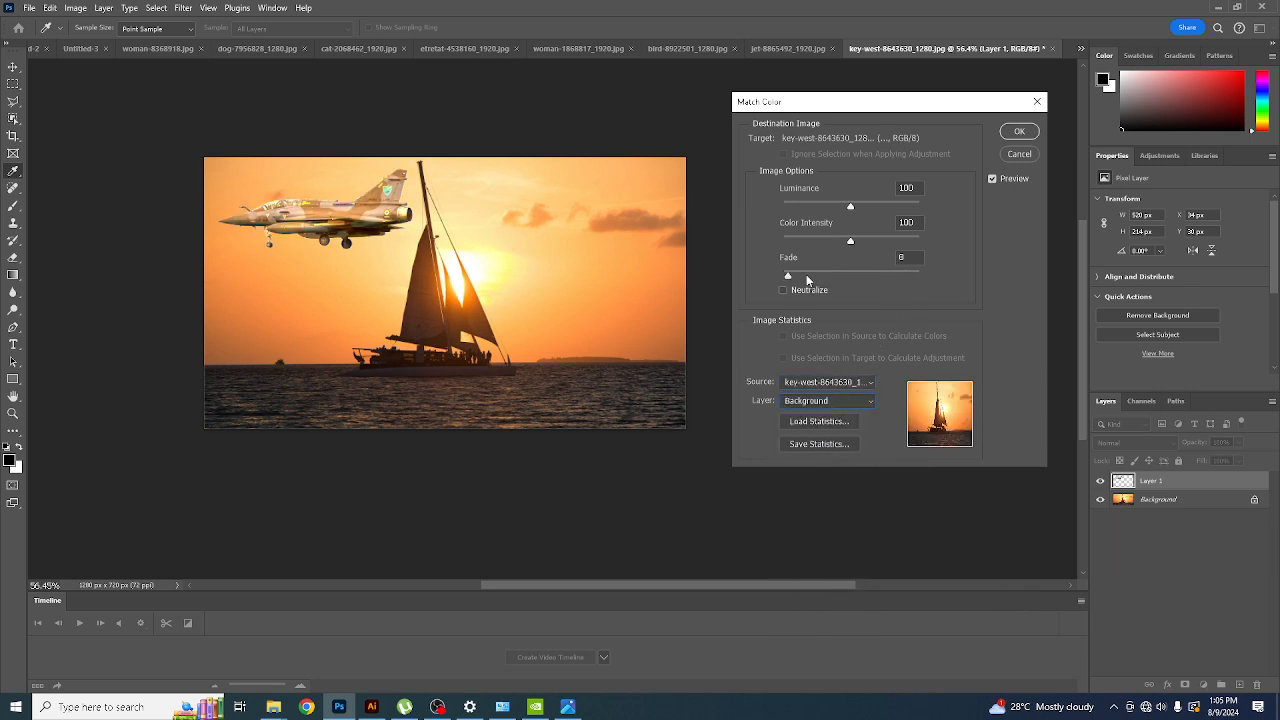
- Set the color match to Fade 34, Color Intensity 91 and Luminance 169, and apply it to the jet
mouse_move(806, 274)
left_mouse_down()
mouse_move(850, 277)
mouse_move(831, 277)
left_mouse_up()
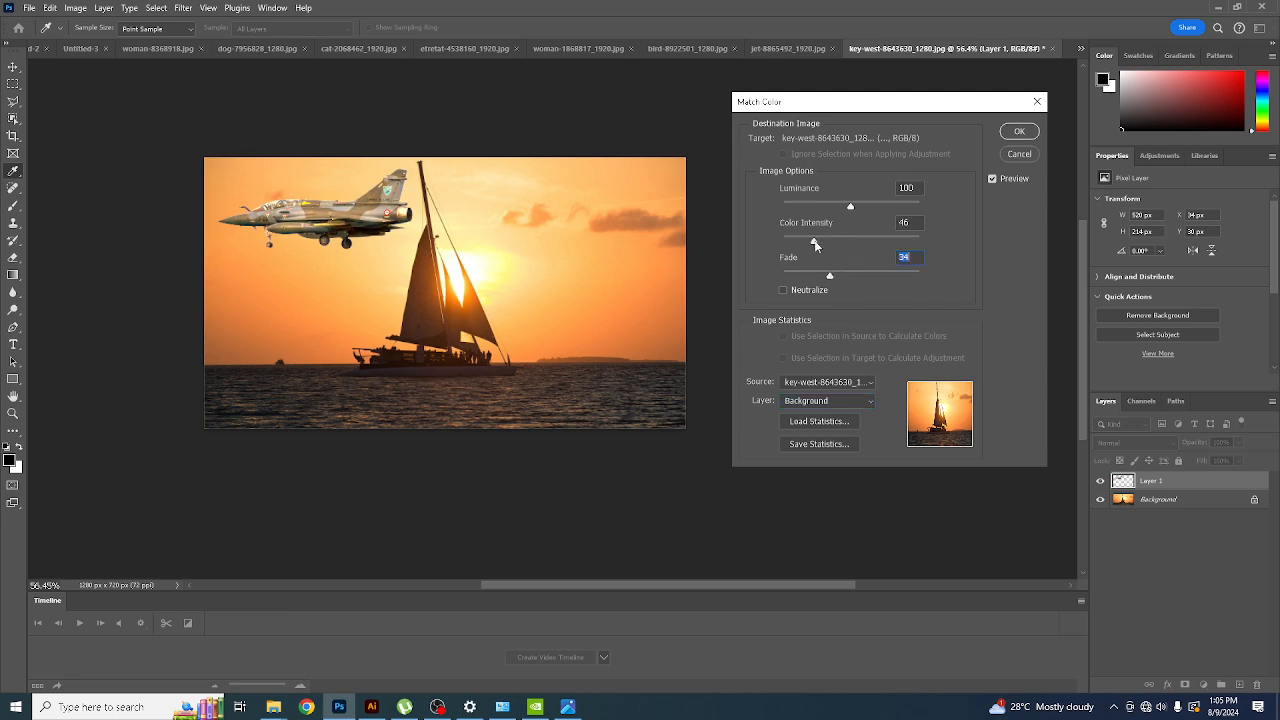
left_click_drag(875, 208, 893, 208)
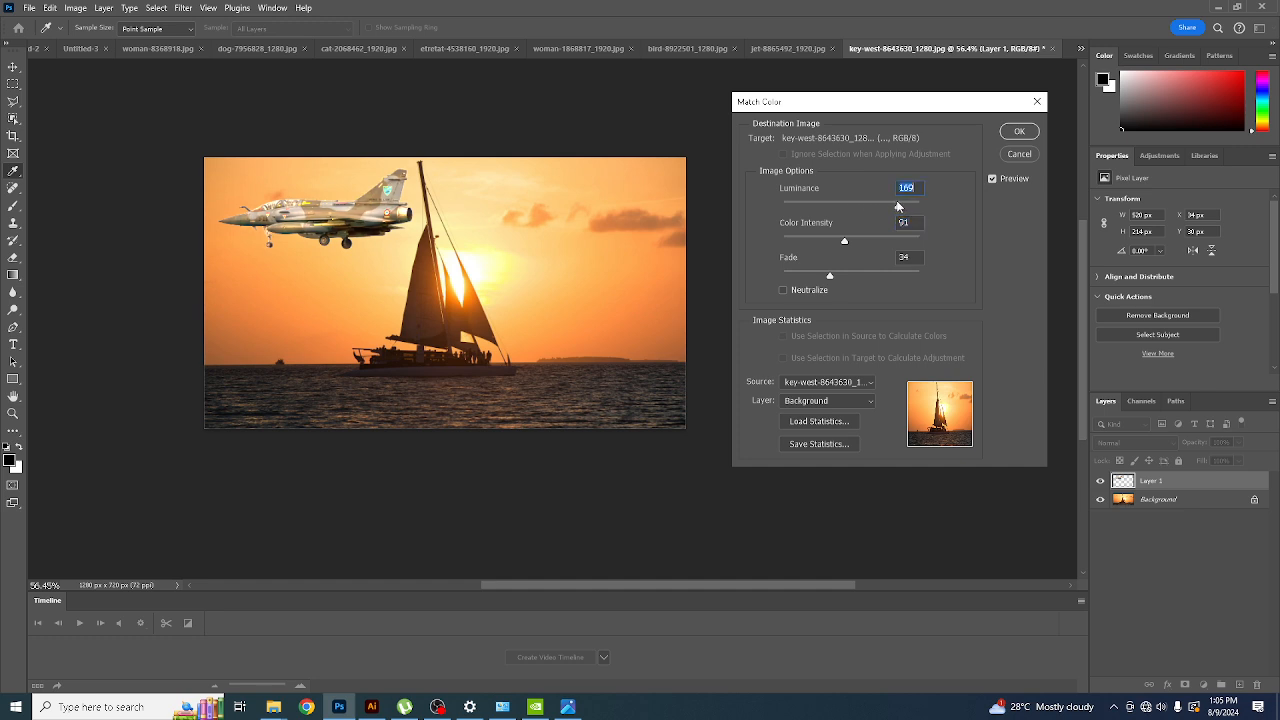
left_click(1019, 132)
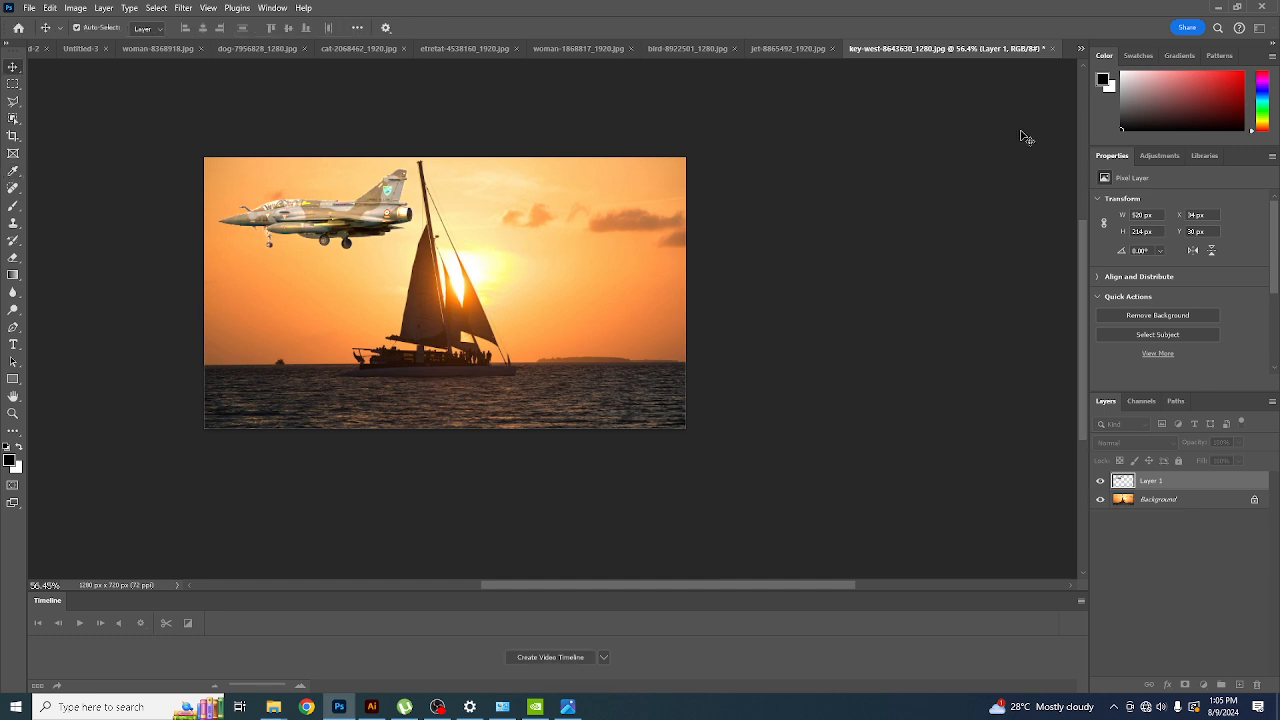
- Rotate the jet about 10° clockwise, move it low in the sky to the right of the sailboat, and deselect its layer
left_click_drag(423, 257, 431, 286)
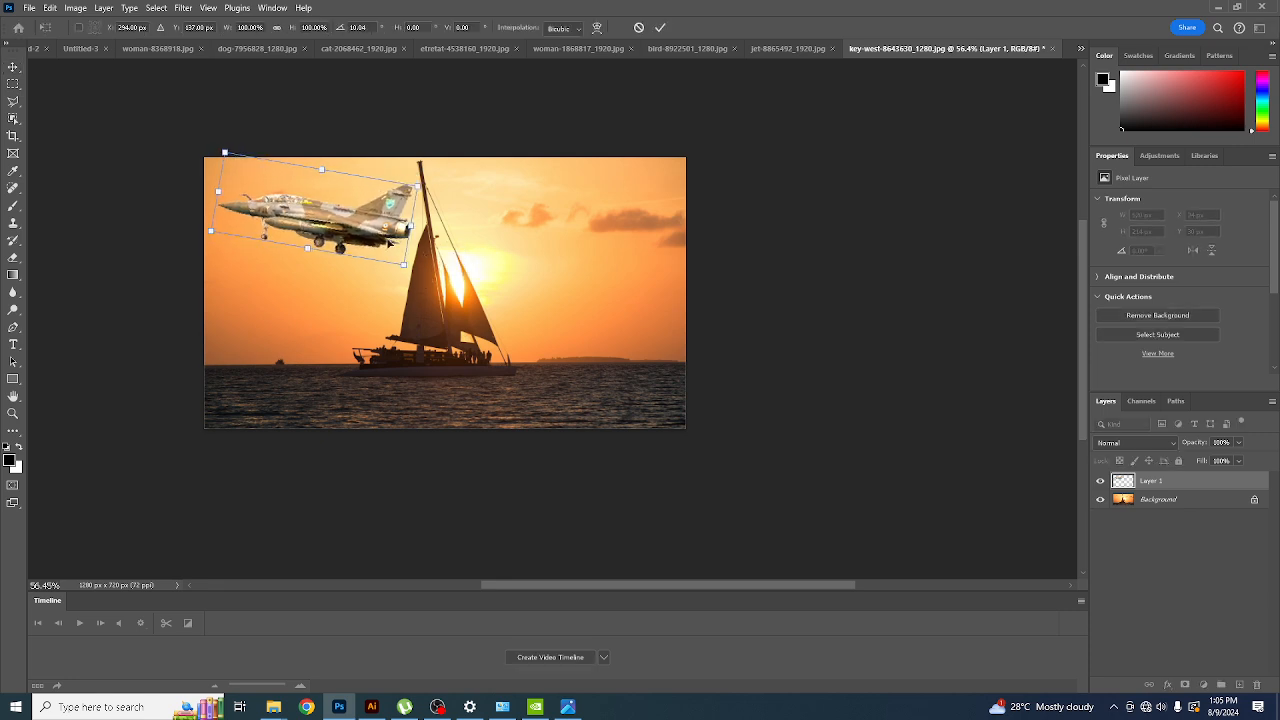
left_click_drag(379, 227, 635, 302)
key("Return")
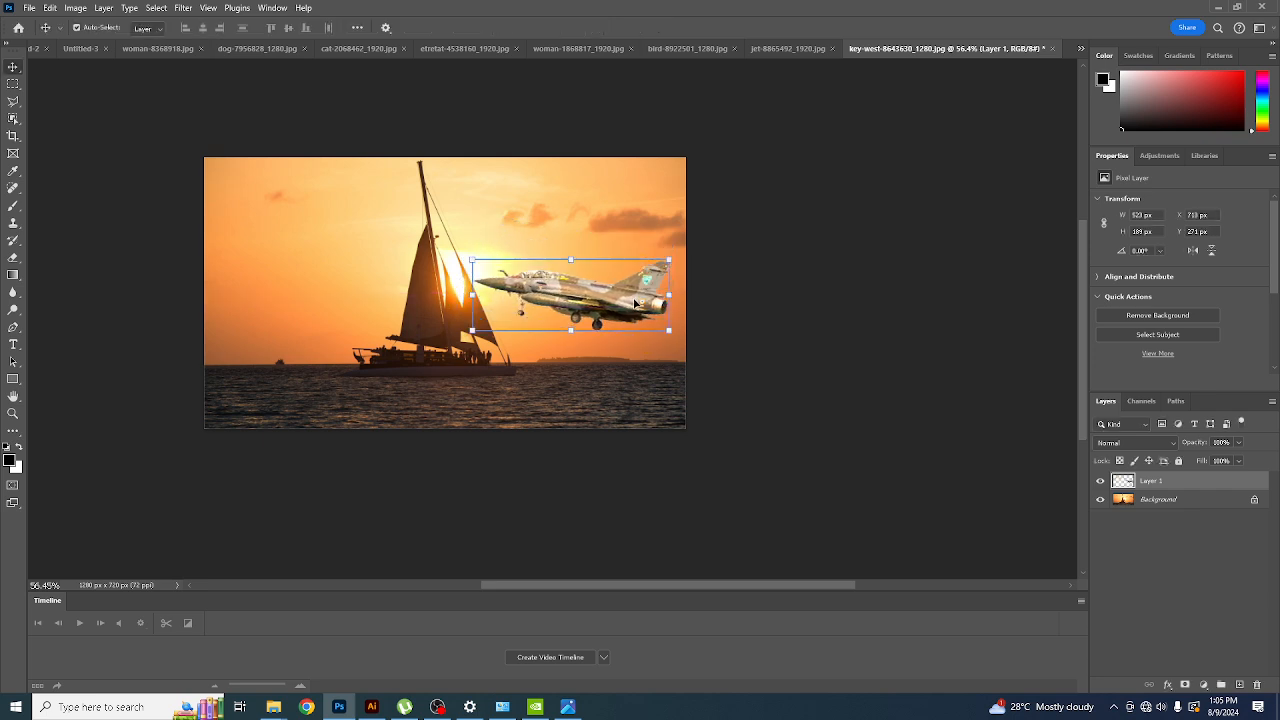
left_click(897, 297)
scroll(575, 325, "down", 2)
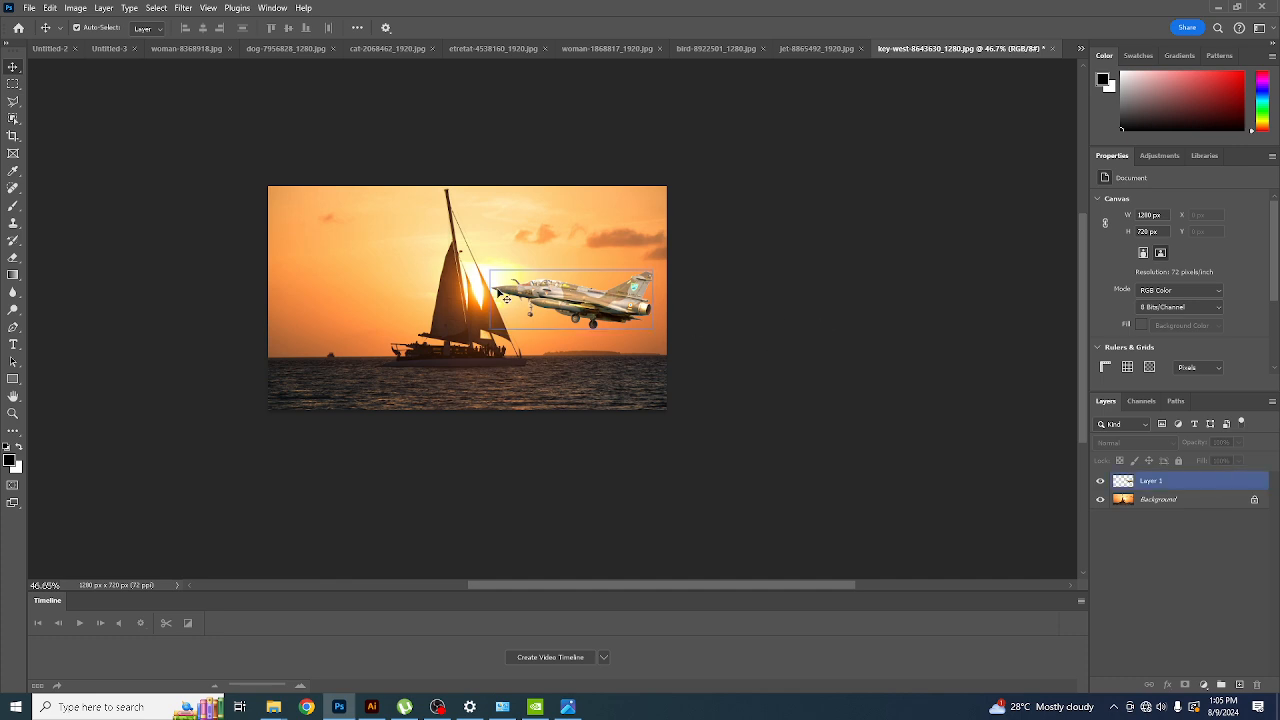
- Open the woman-8368918 image from the Downloads folder
left_click(30, 8)
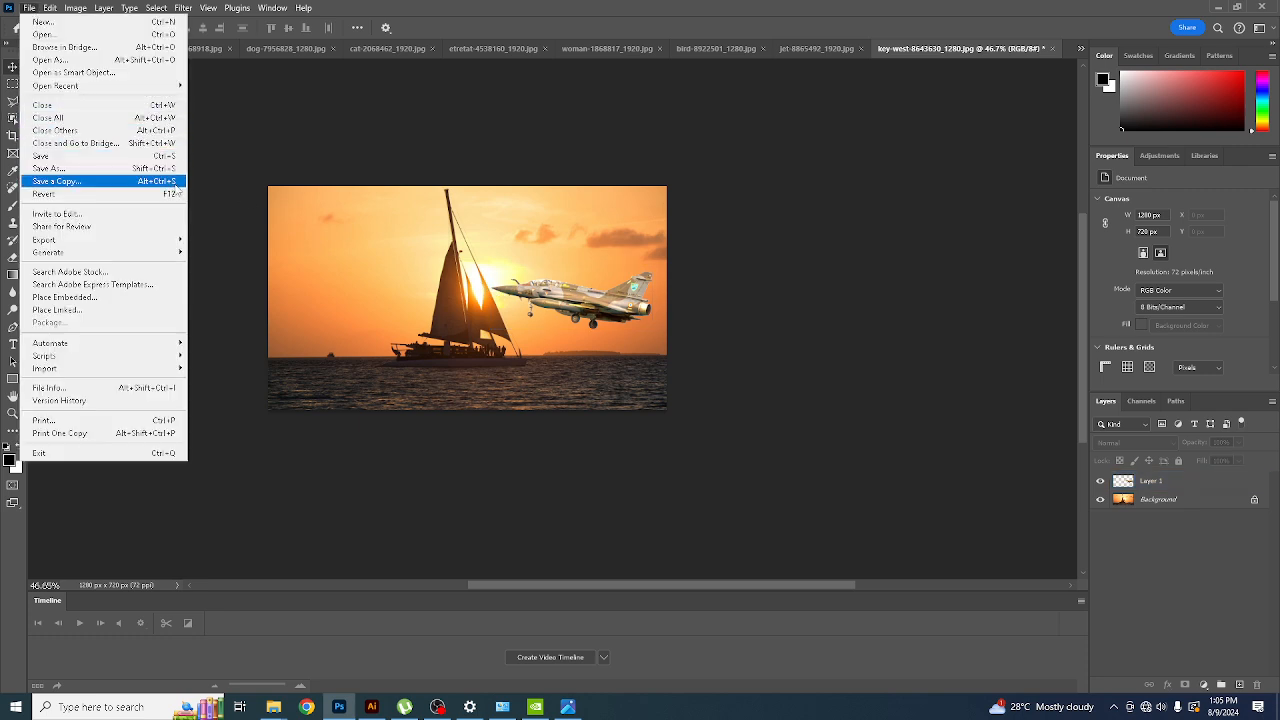
left_click(27, 7)
left_click(27, 7)
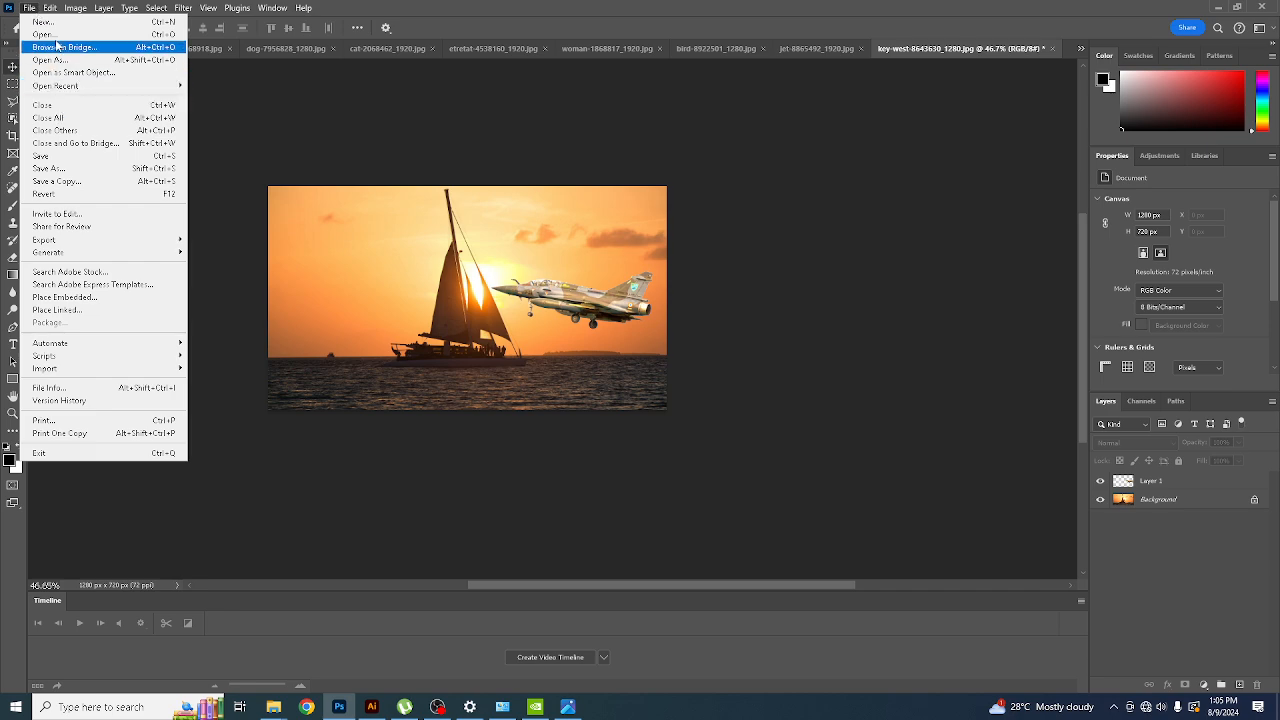
left_click(45, 34)
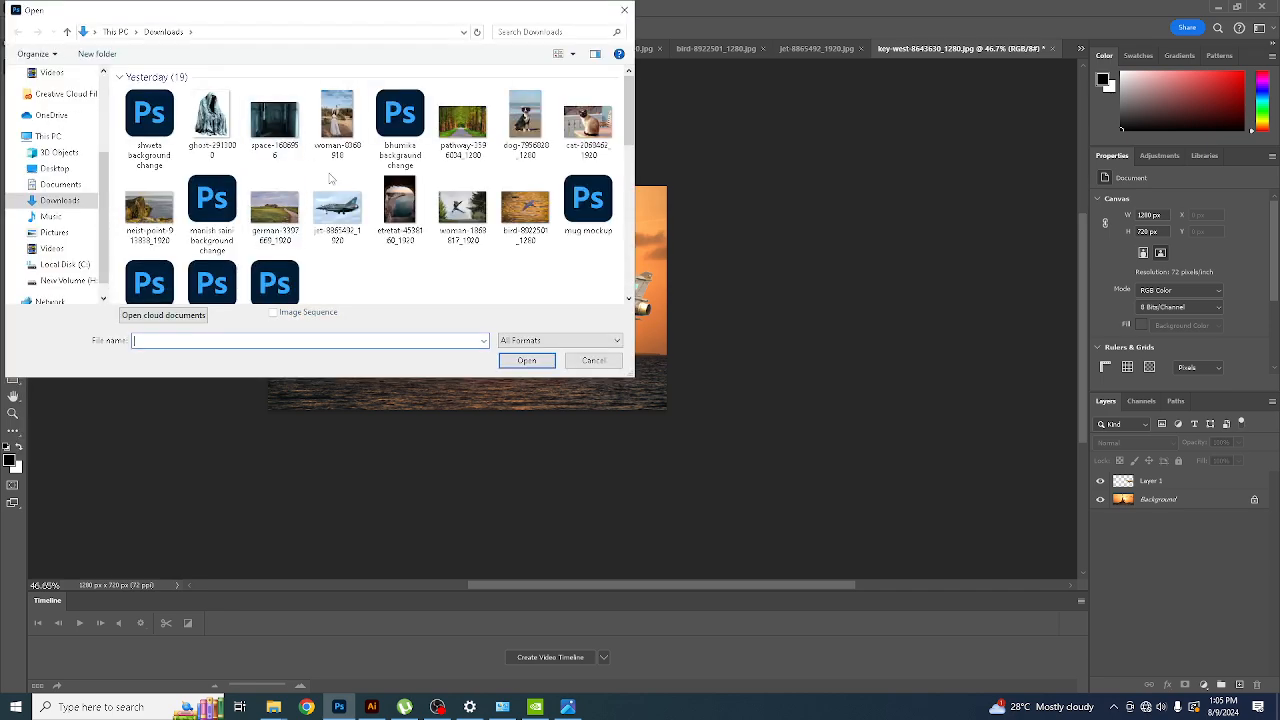
scroll(454, 256, "down", 1)
scroll(456, 260, "up", 1)
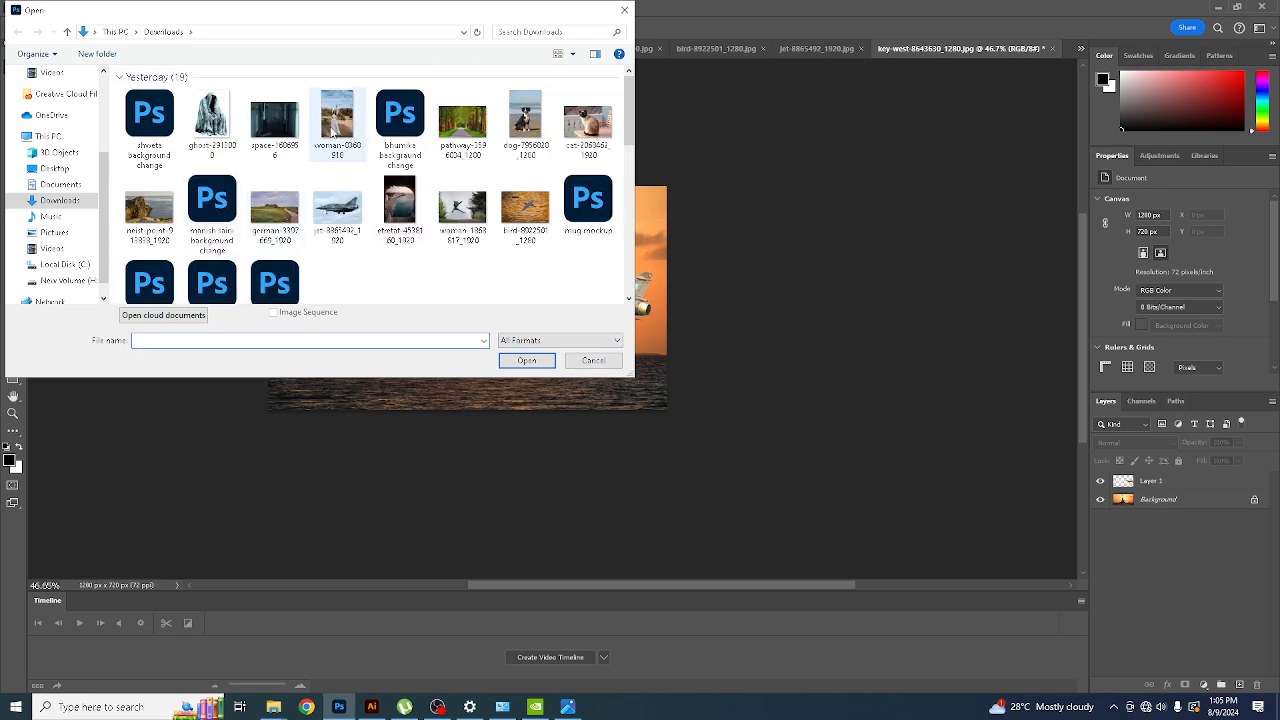
double_click(333, 124)
scroll(703, 208, "up", 8)
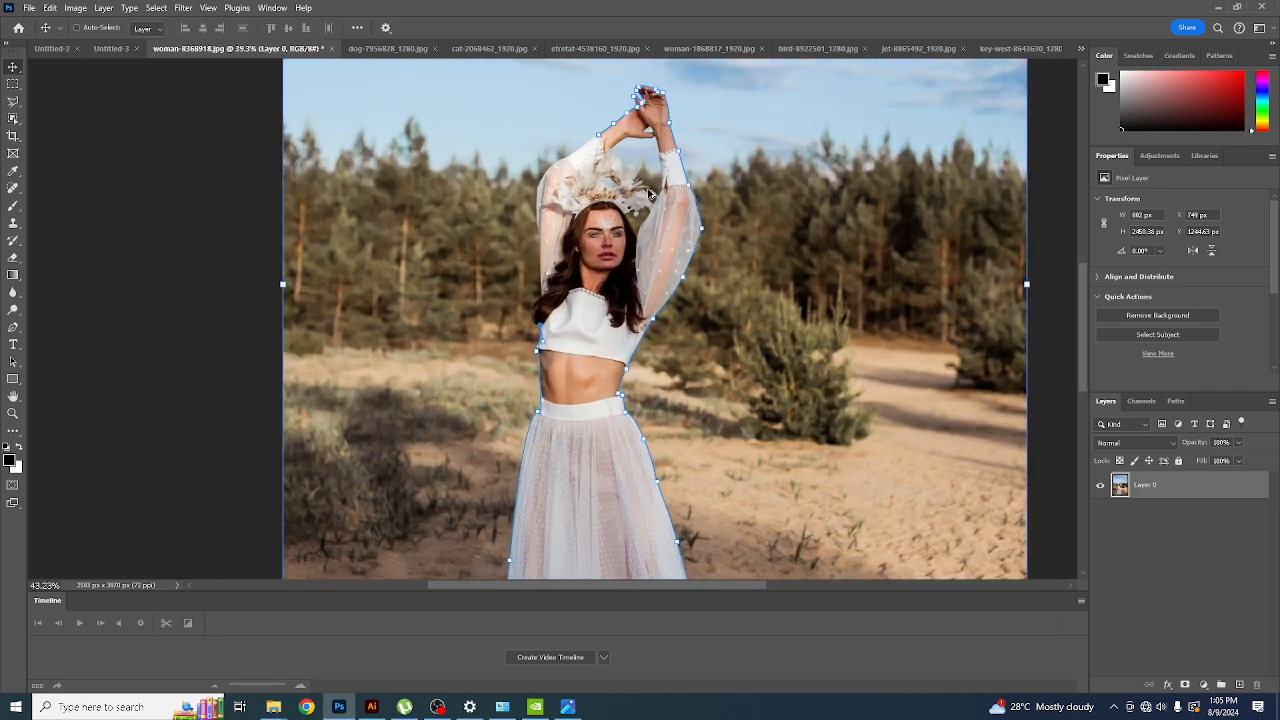
scroll(442, 376, "down", 8)
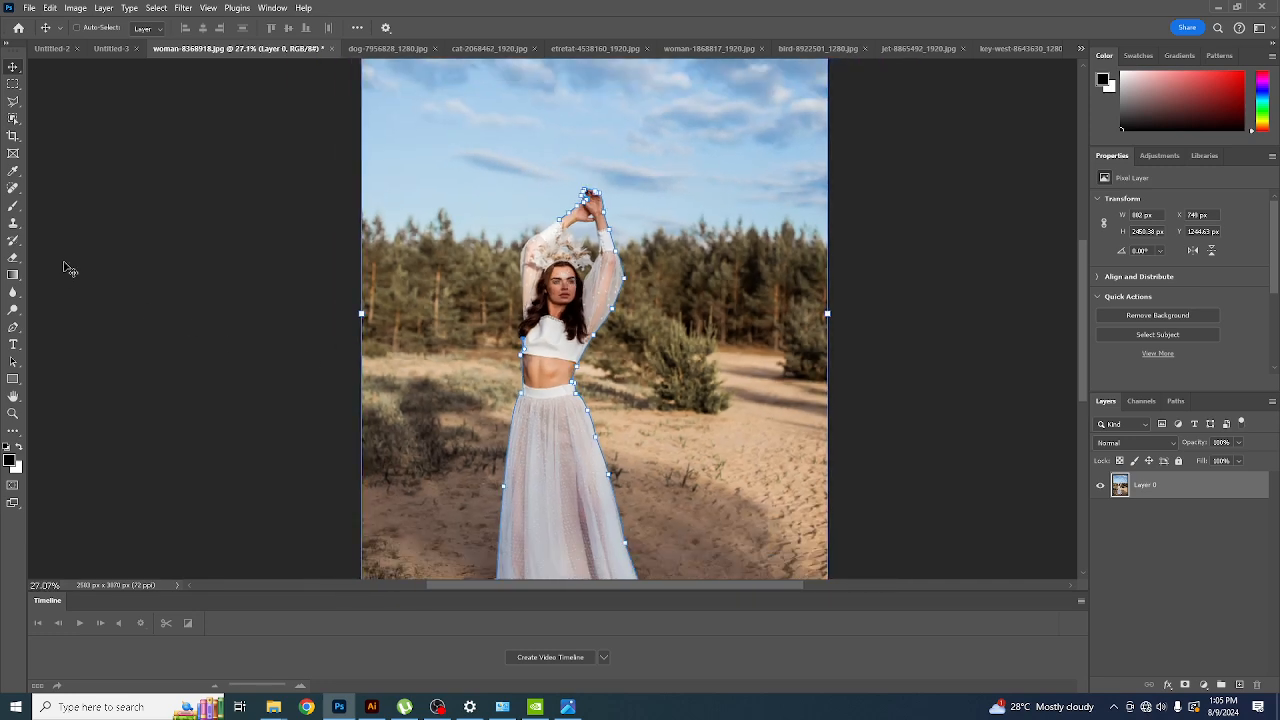
- Delete the work path outlining the woman
left_click(1175, 403)
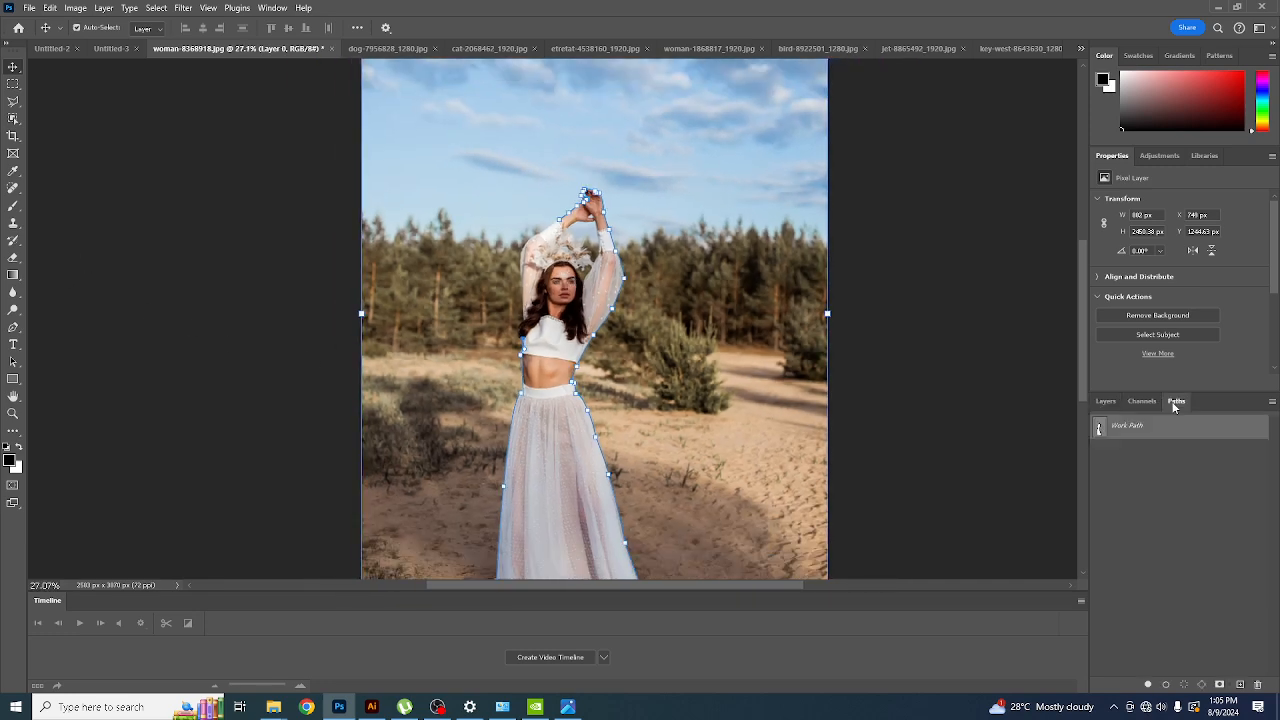
key("Delete")
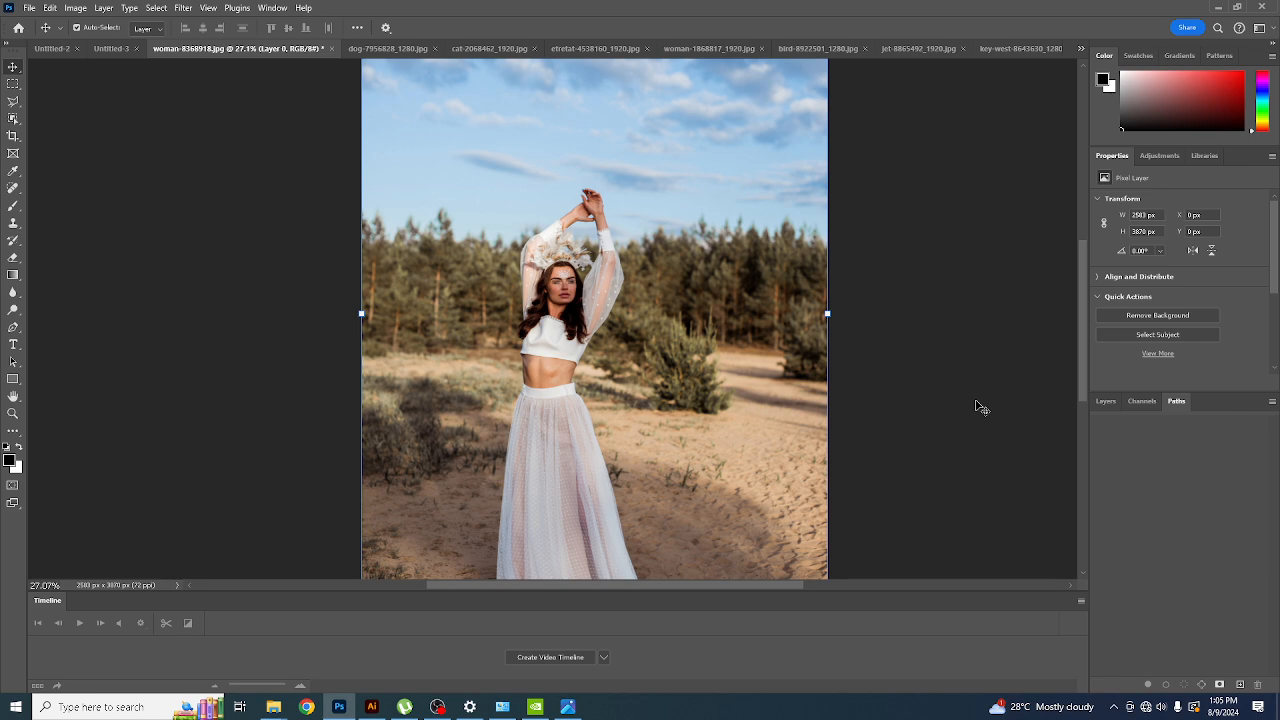
left_click(982, 415)
scroll(405, 343, "down", 2)
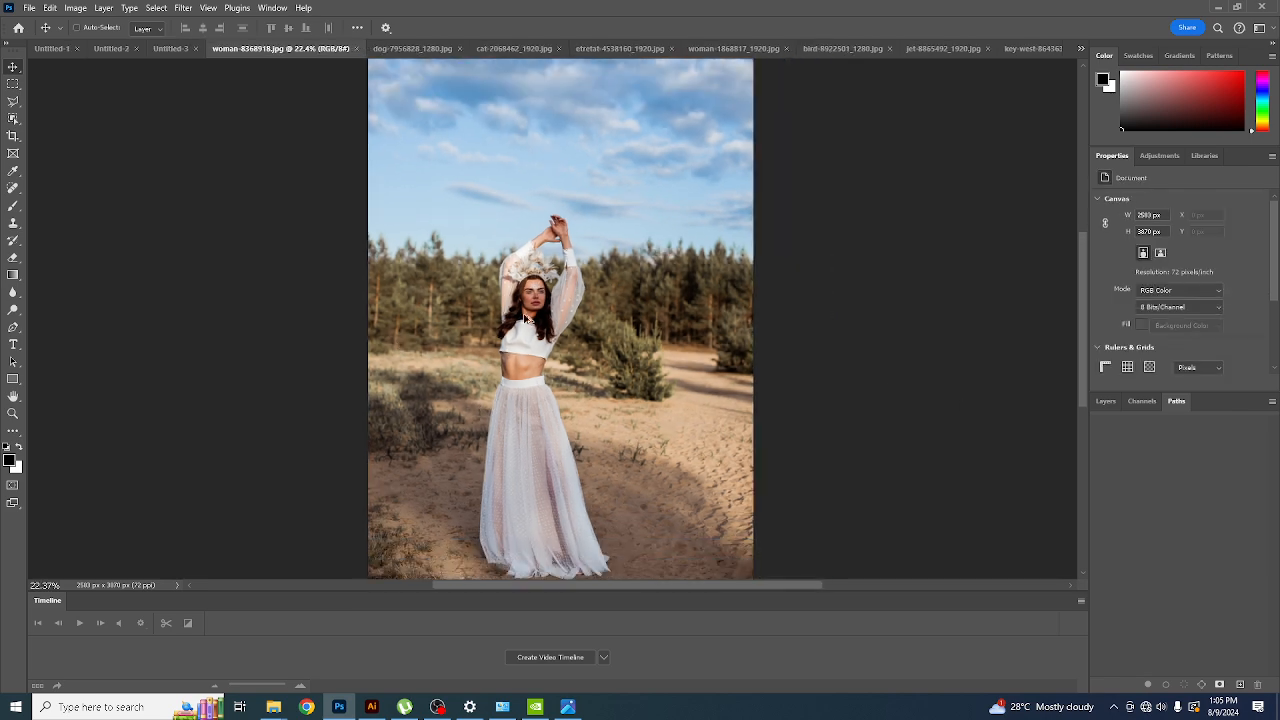
- Select the woman's dress and body with the Quick Selection Tool
scroll(515, 317, "up", 3)
right_click(15, 119)
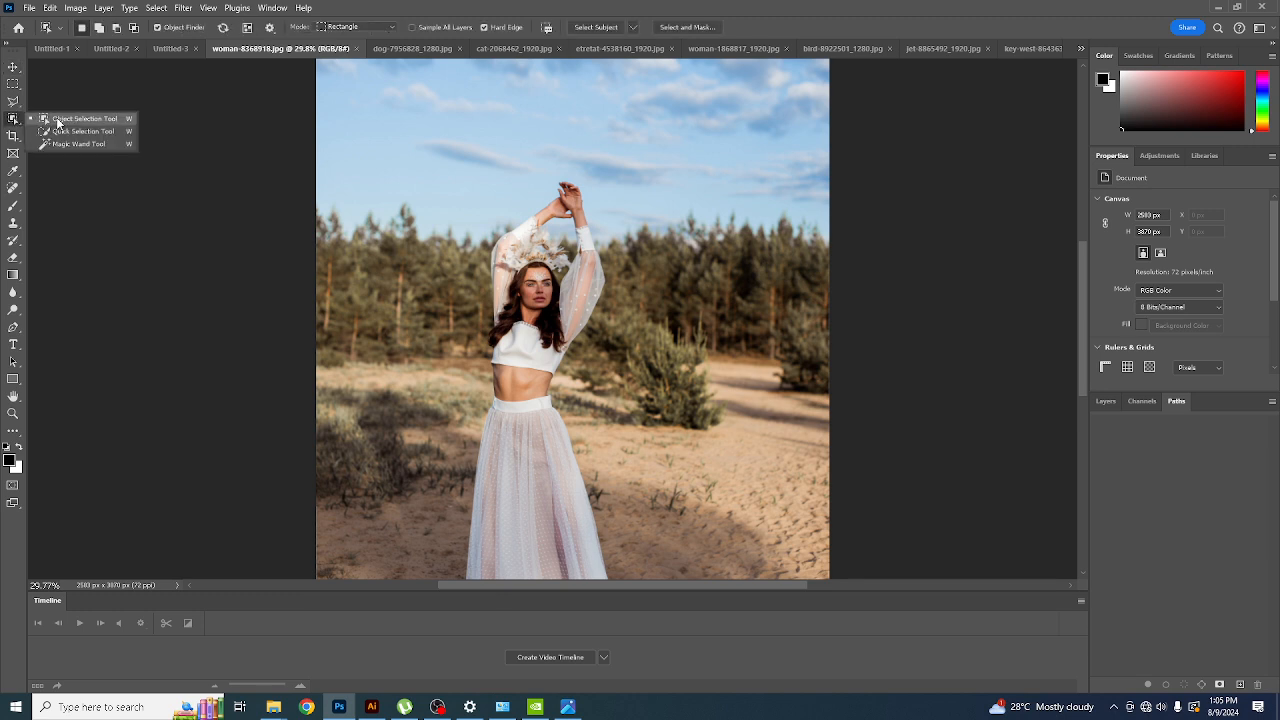
left_click(75, 131)
scroll(535, 393, "down", 3)
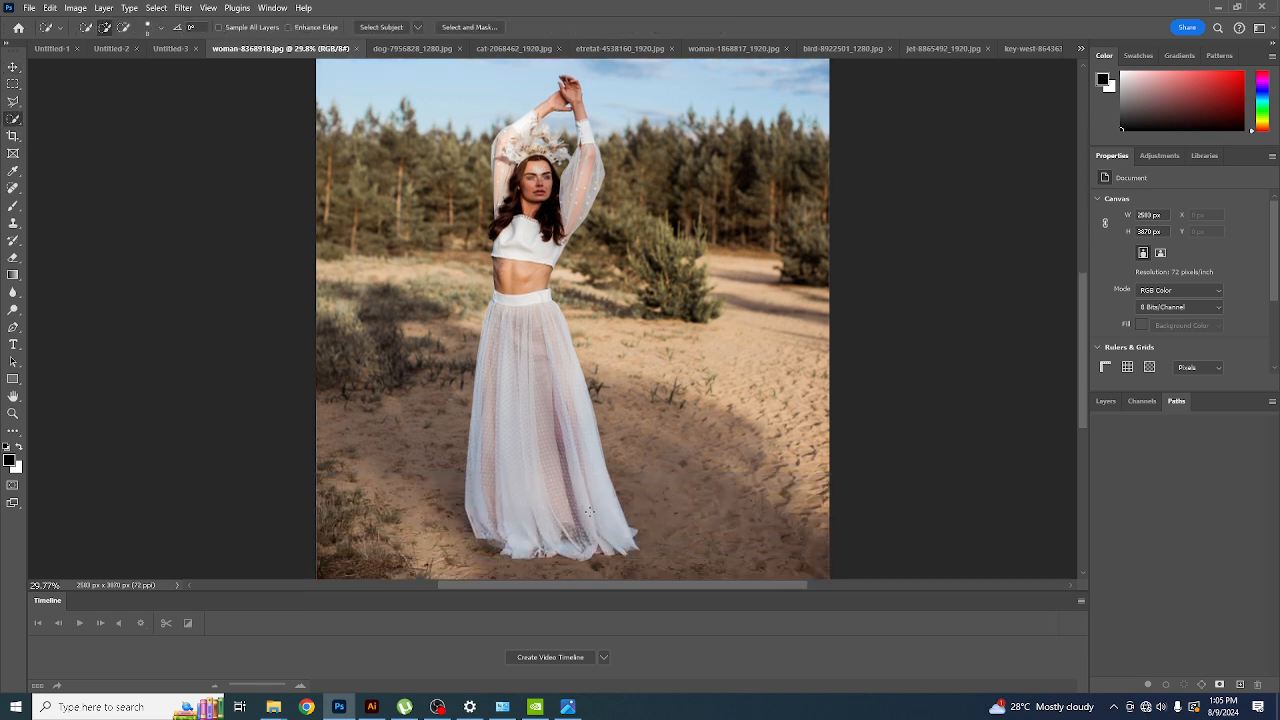
left_click_drag(560, 525, 503, 510)
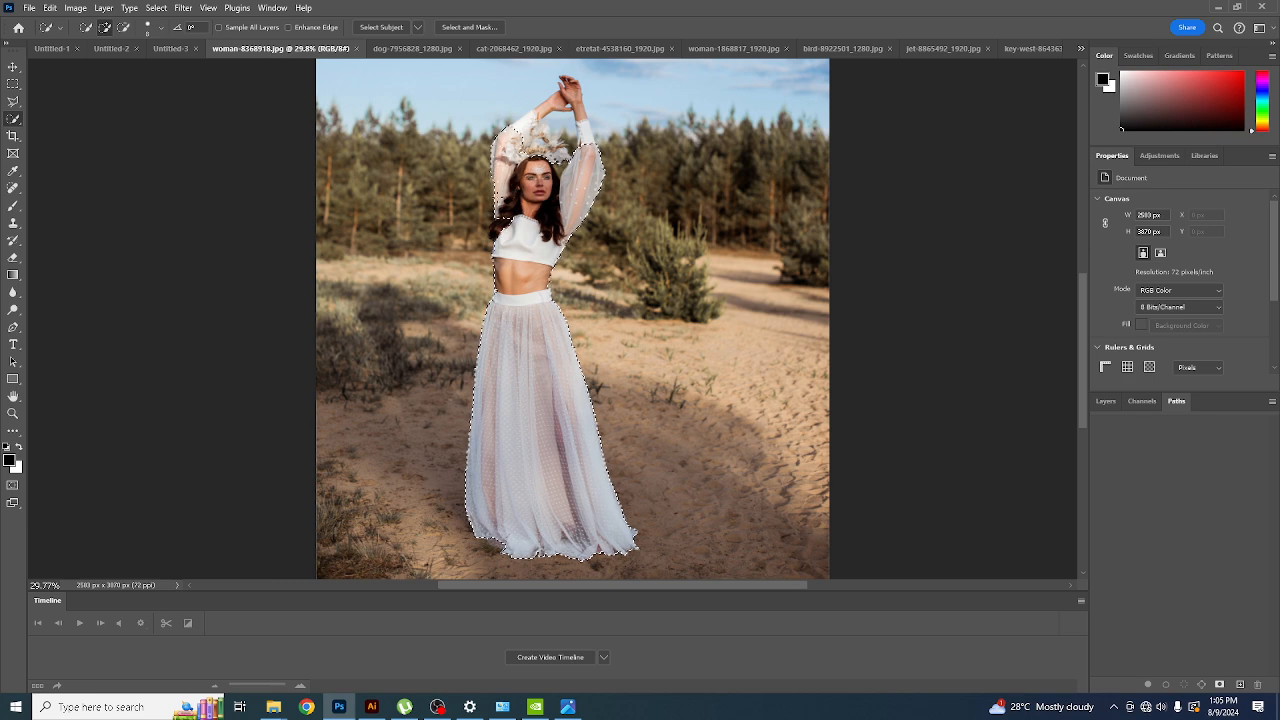
- Extend the selection to the woman's feather headdress and raised hands
scroll(533, 113, "up", 10)
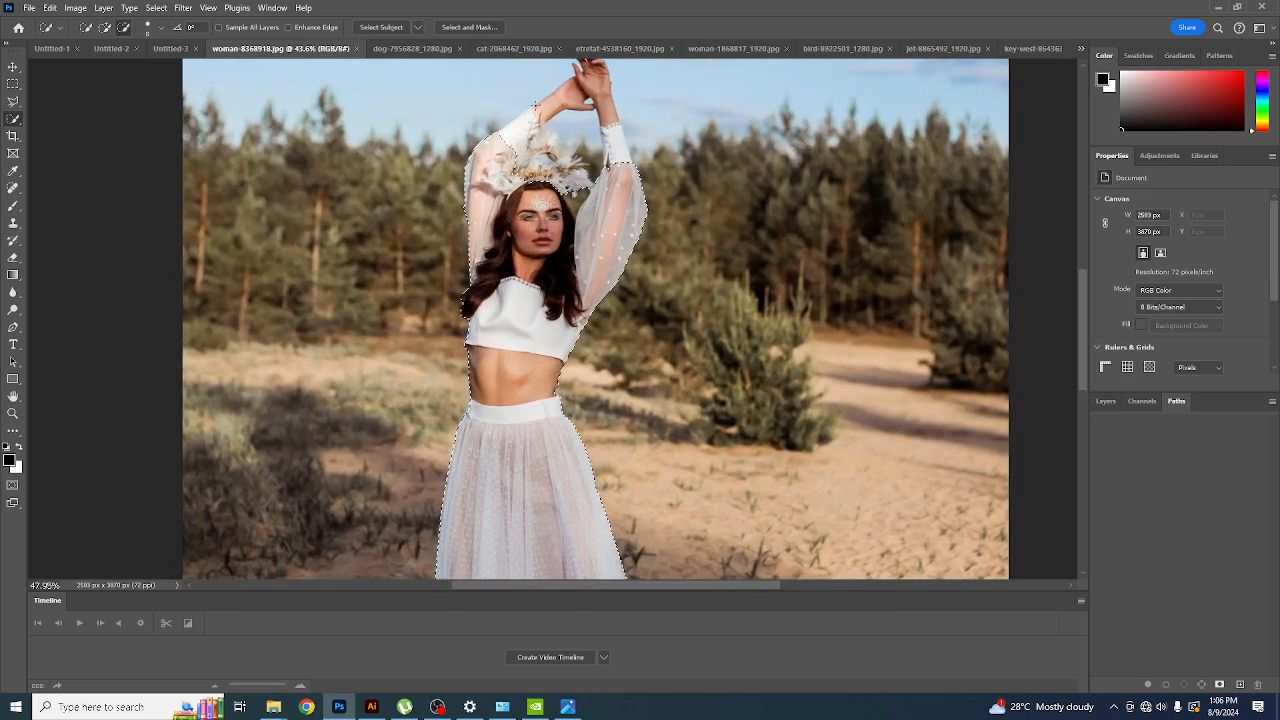
left_click_drag(499, 164, 517, 136)
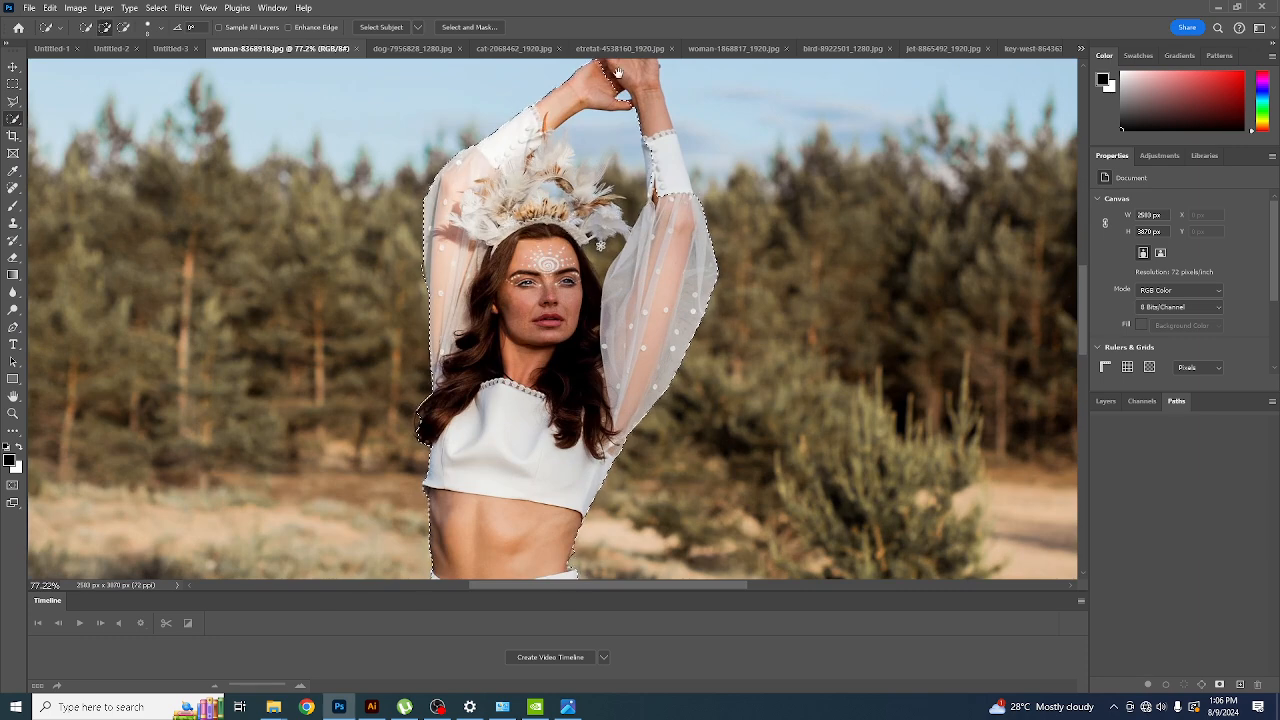
left_click_drag(600, 244, 564, 345)
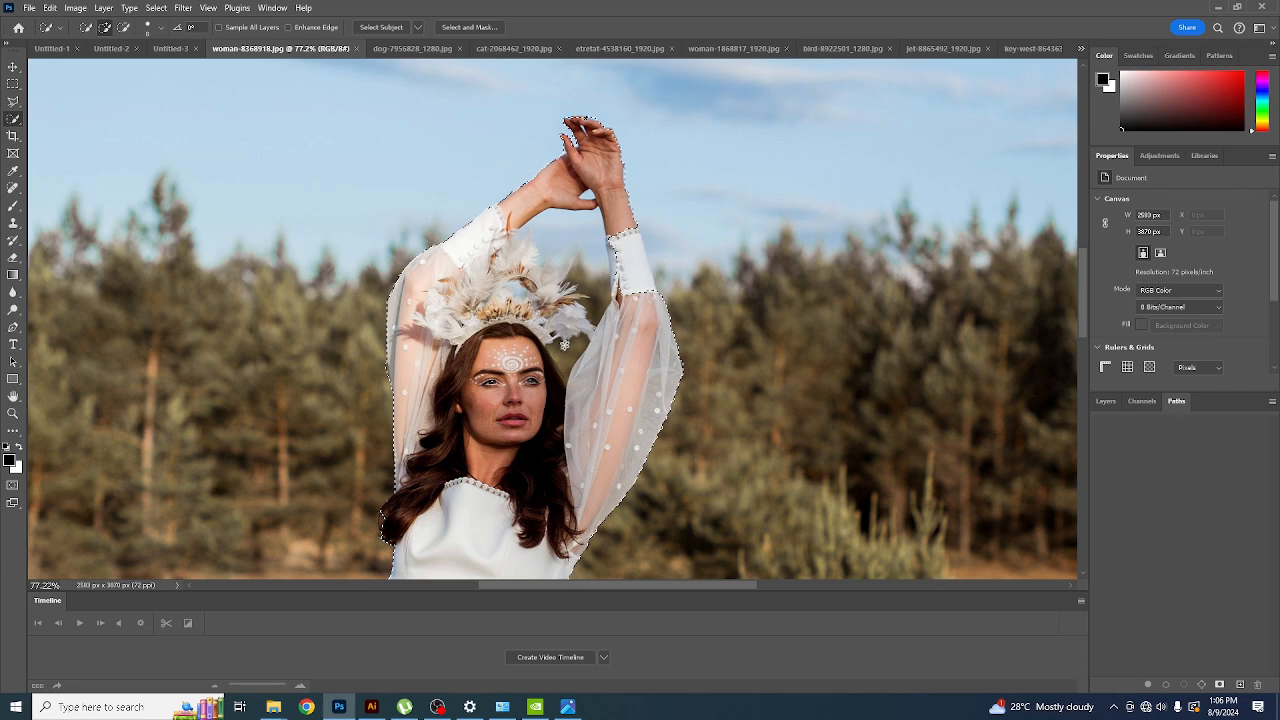
- Subtract the sky gaps between the fingers and between the crossed wrists from the selection
scroll(563, 128, "up", 10)
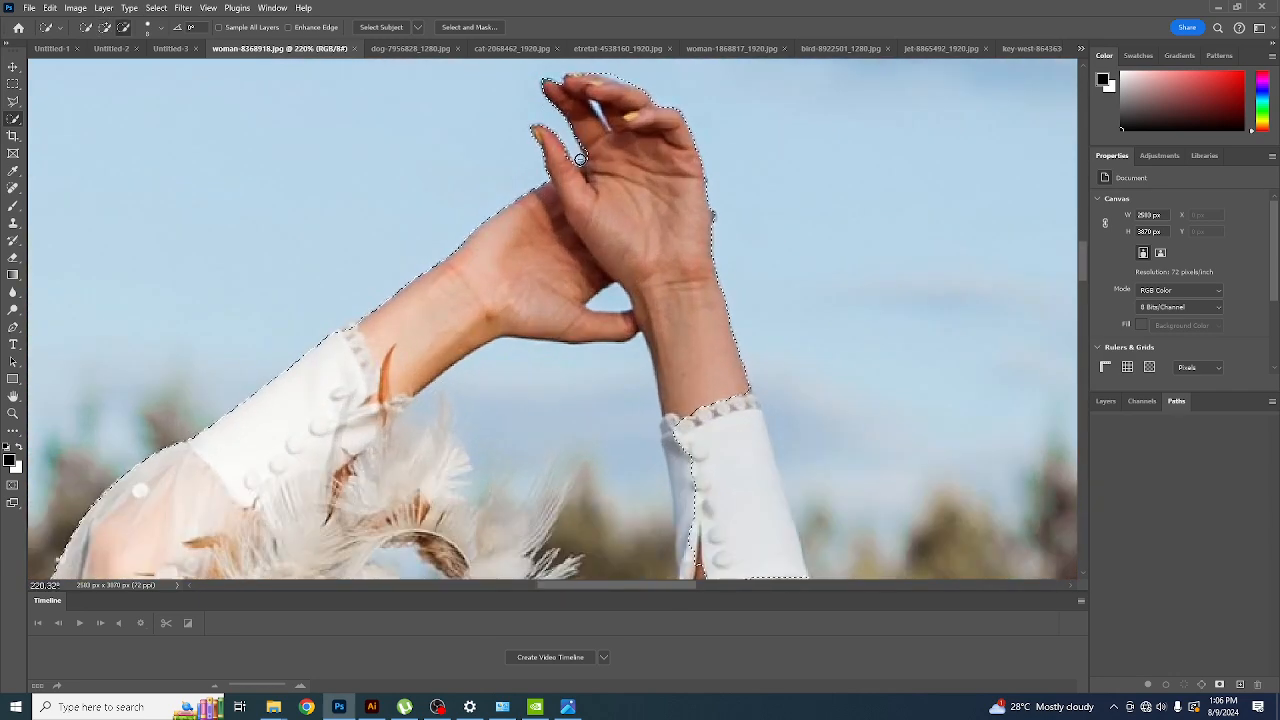
mouse_move(631, 200)
left_mouse_down()
mouse_move(606, 124)
mouse_move(614, 219)
left_mouse_up()
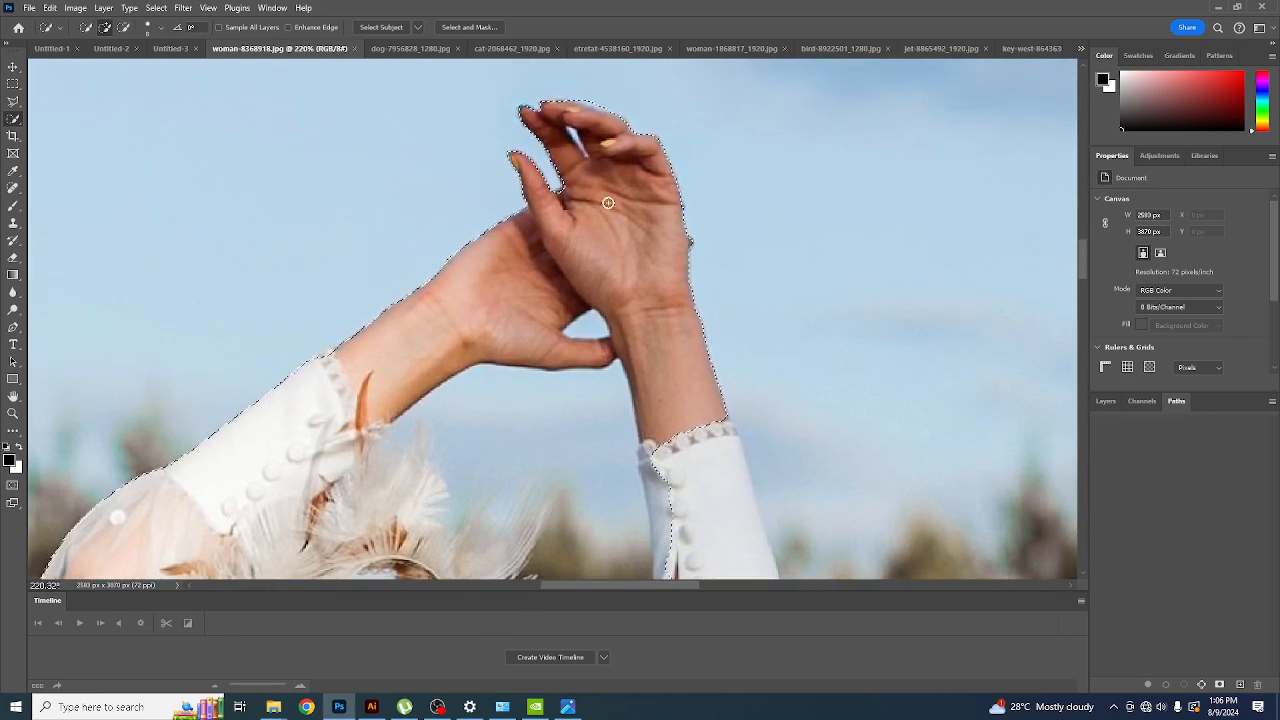
scroll(580, 129, "up", 12)
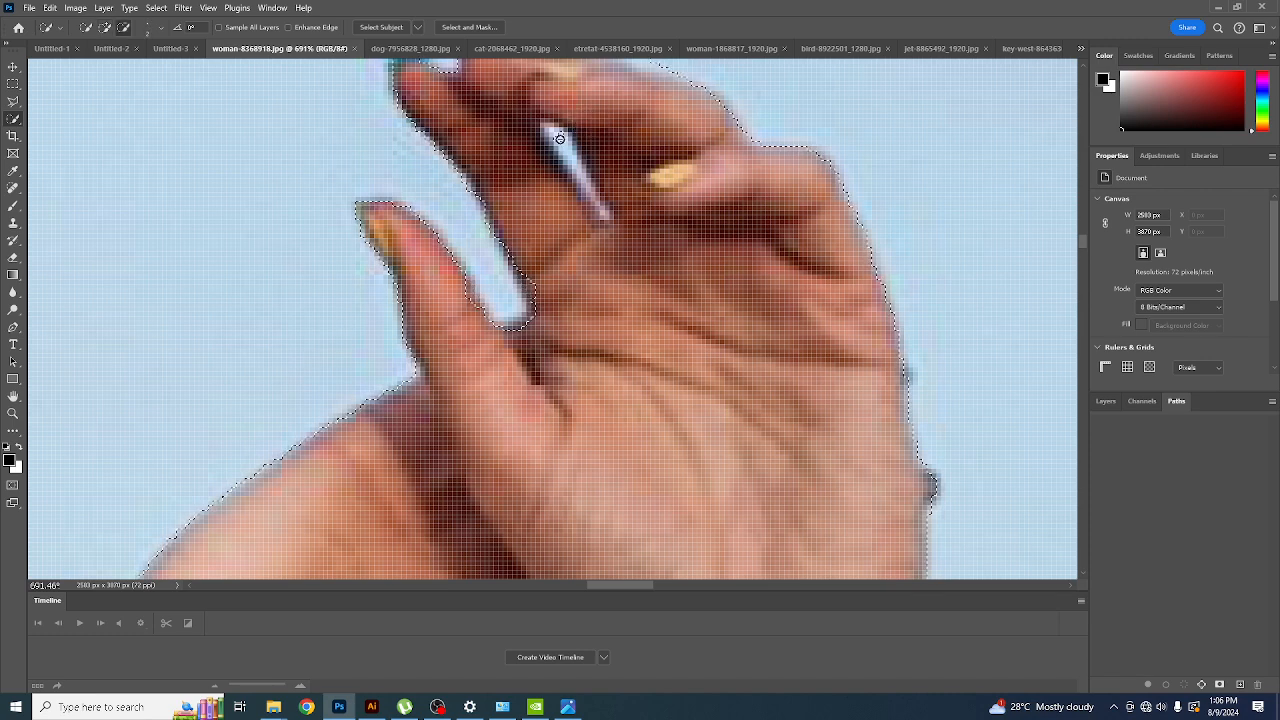
scroll(593, 315, "down", 12)
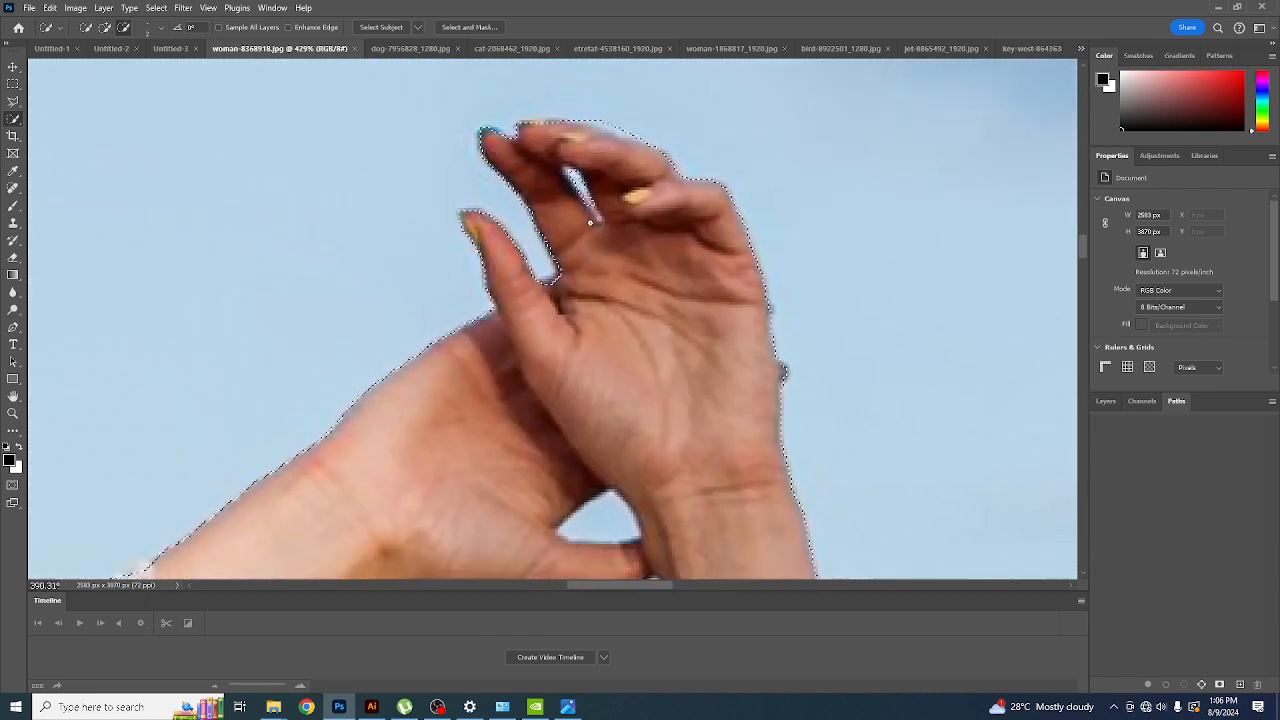
scroll(593, 315, "up", 5)
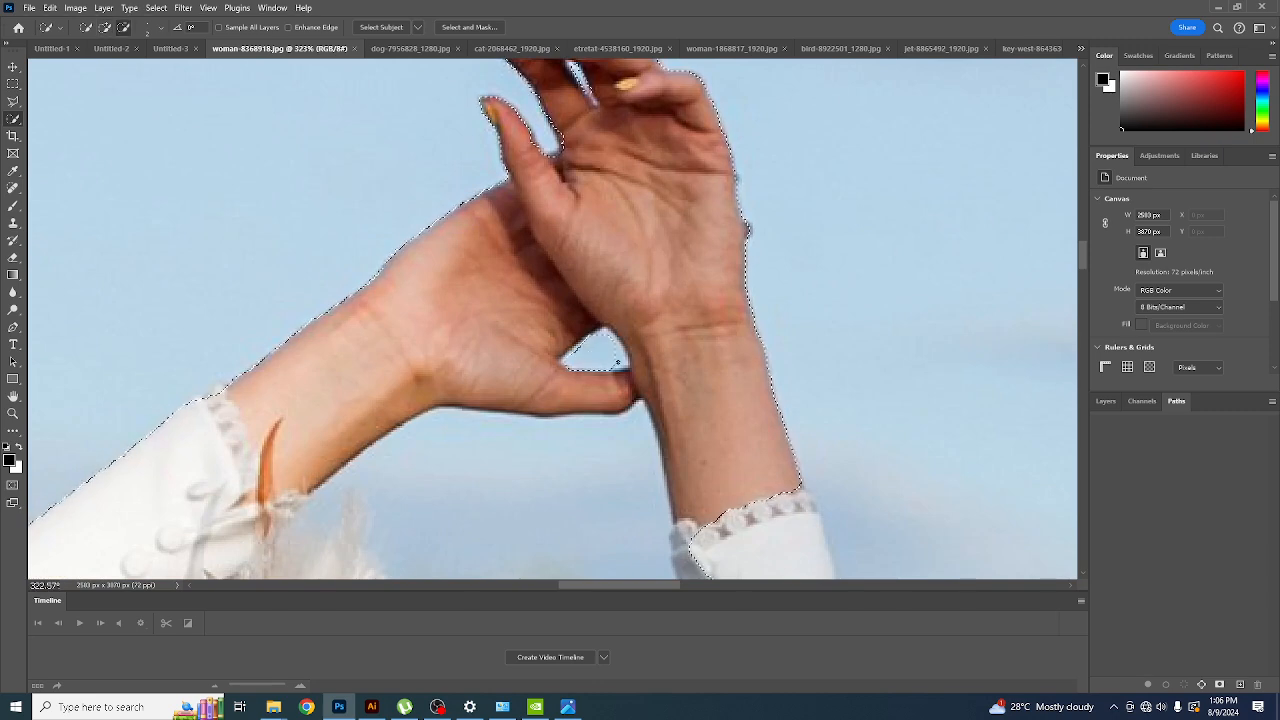
left_click_drag(617, 363, 608, 336)
scroll(618, 368, "down", 5)
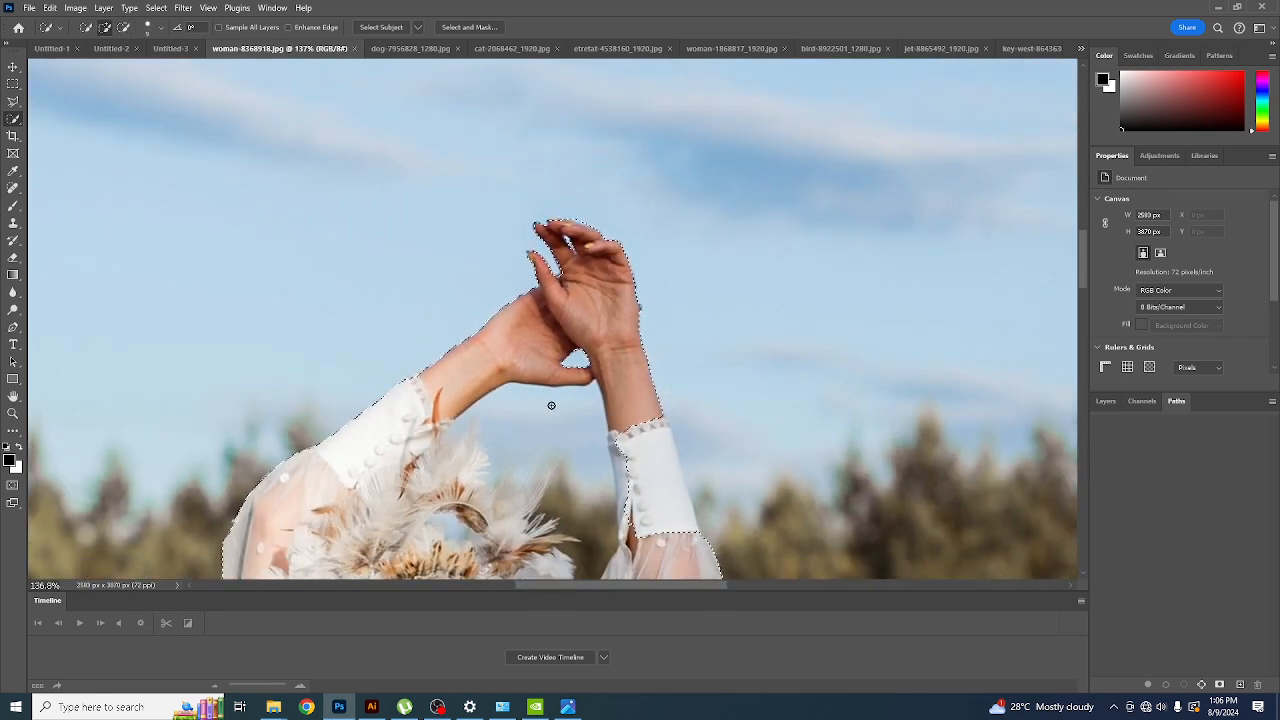
- Subtract the sky enclosed by the raised arms and add the headdress's upper feathers back to the selection
left_click(545, 410, "alt")
scroll(562, 428, "up", 5)
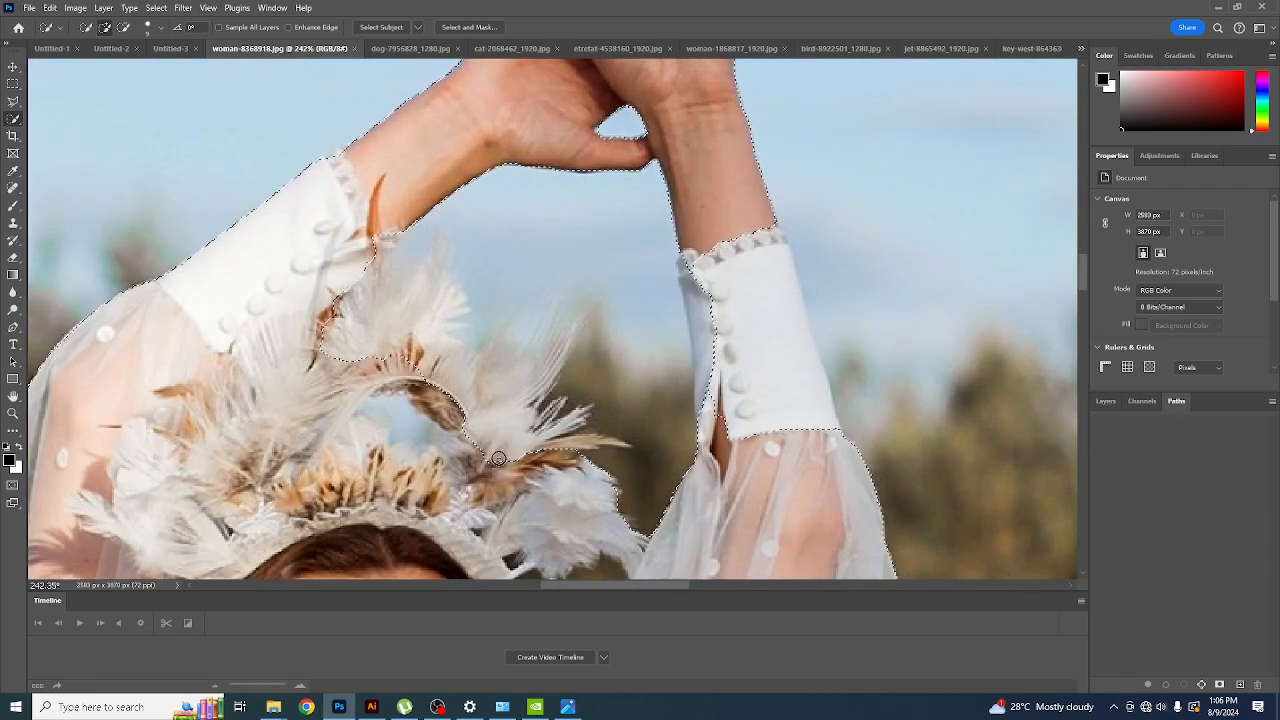
left_click_drag(498, 458, 521, 374)
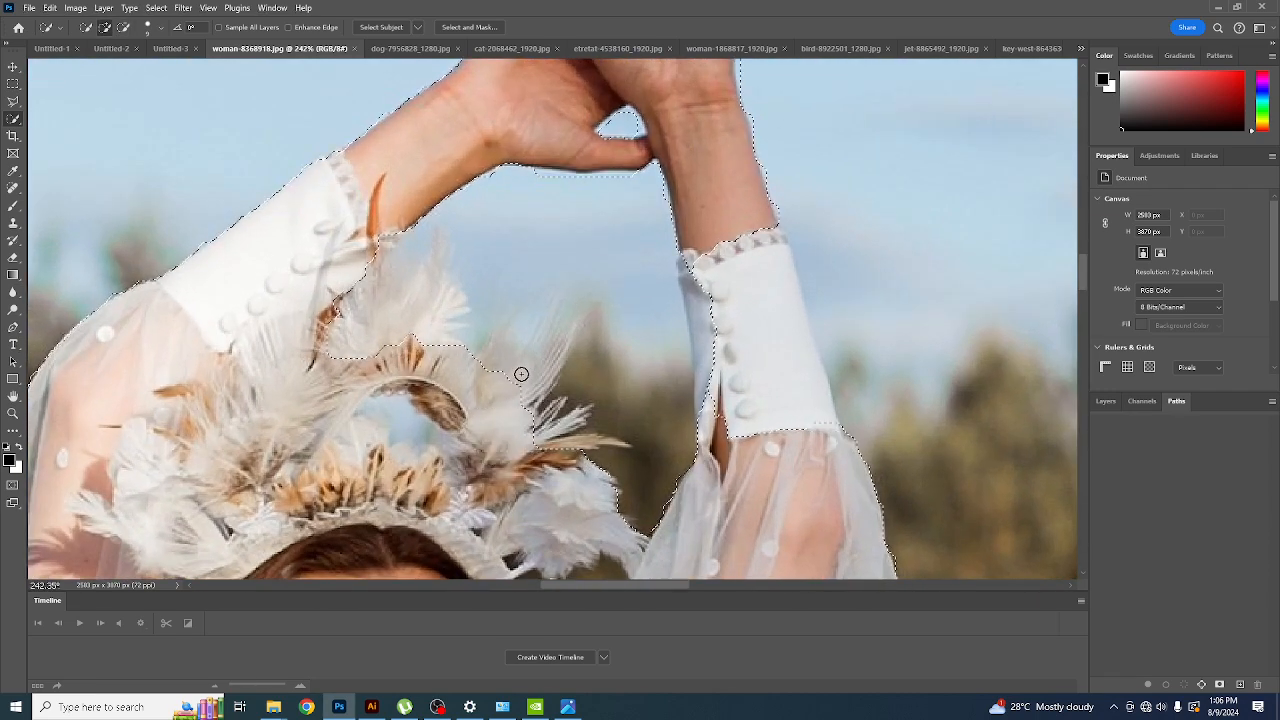
mouse_move(435, 357)
left_mouse_down()
mouse_move(429, 274)
mouse_move(402, 301)
left_mouse_up()
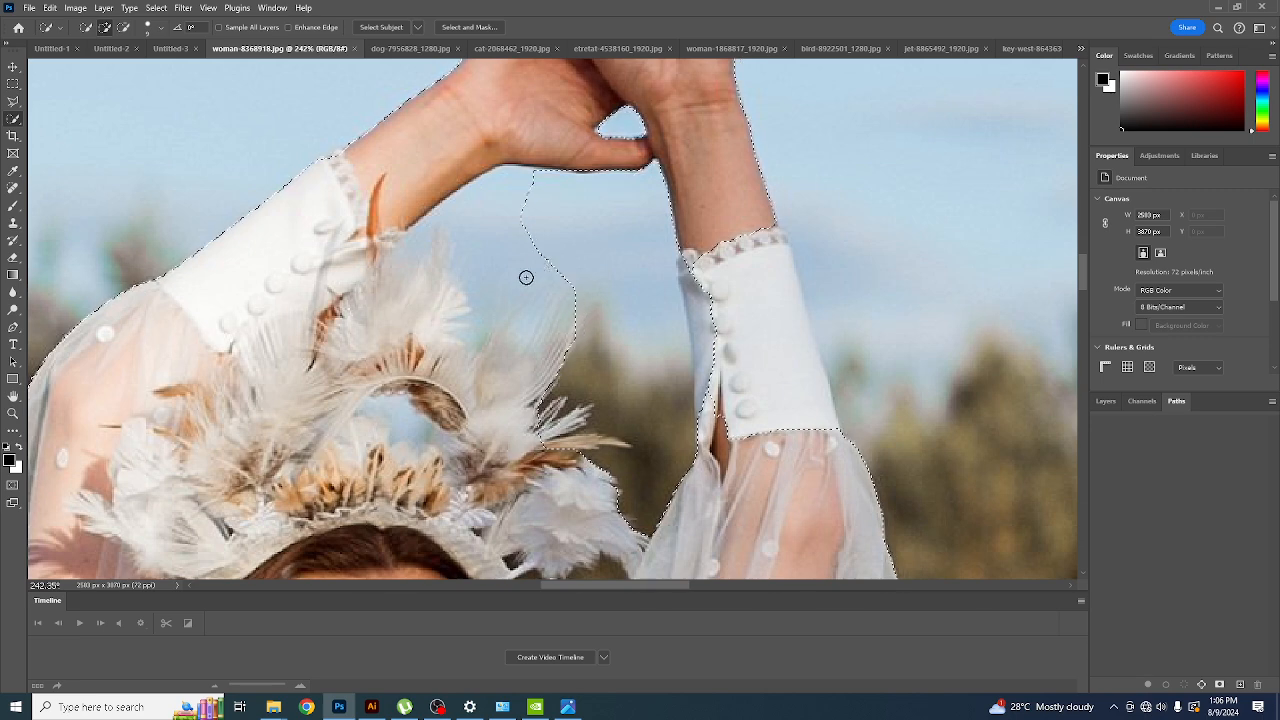
left_click(517, 264, "alt")
left_click_drag(466, 235, 417, 229)
scroll(543, 323, "down", 3)
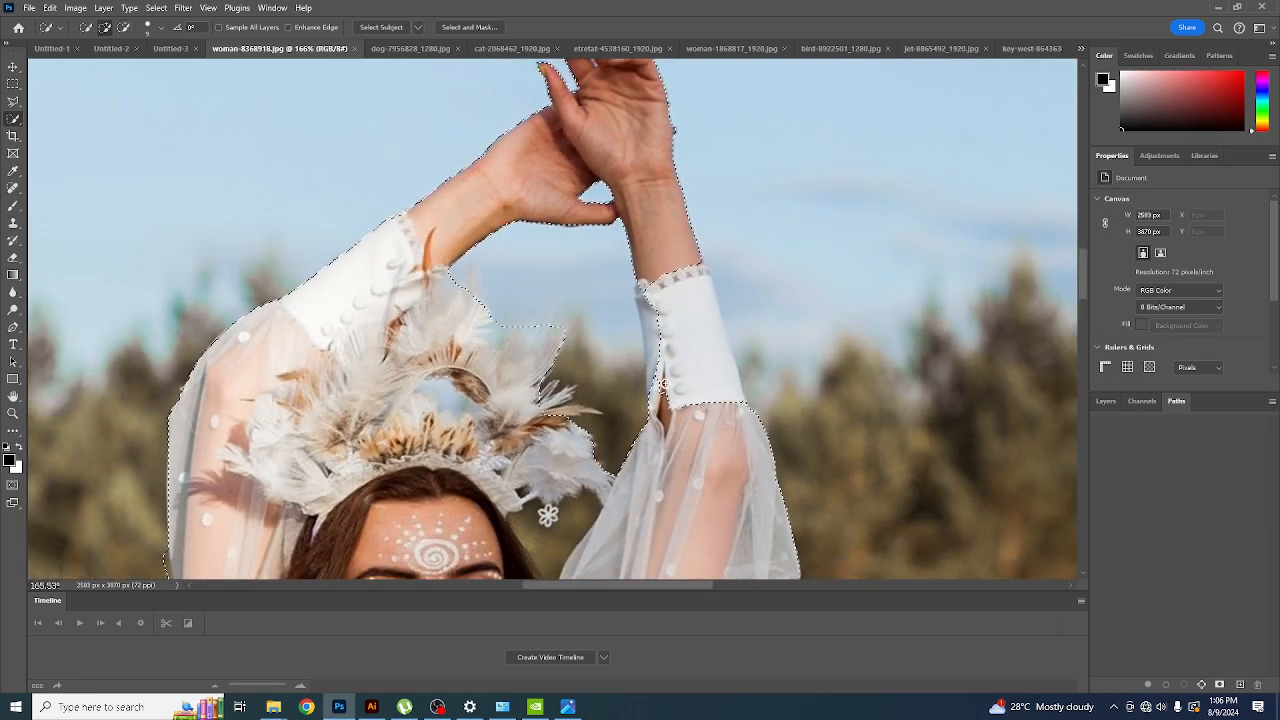
- Add the inner edge of the sleeve cuff and subtract the background between the cuff and the headdress
scroll(662, 383, "up", 3)
mouse_move(636, 332)
left_mouse_down()
mouse_move(652, 378)
mouse_move(645, 316)
left_mouse_up()
mouse_move(662, 385)
left_mouse_down()
mouse_move(637, 260)
mouse_move(592, 373)
mouse_move(589, 322)
left_mouse_up()
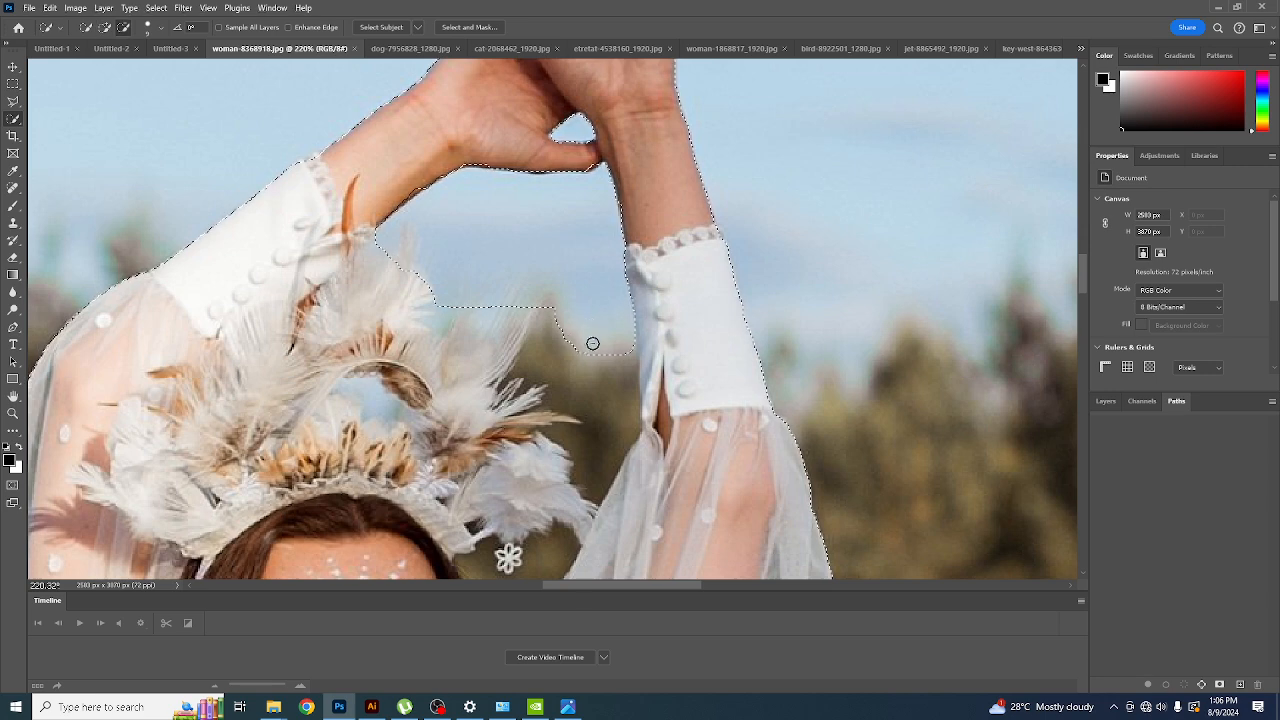
mouse_move(603, 421)
left_mouse_down()
mouse_move(543, 485)
mouse_move(514, 457)
mouse_move(553, 294)
mouse_move(522, 438)
mouse_move(497, 431)
mouse_move(525, 399)
mouse_move(571, 421)
mouse_move(571, 369)
left_mouse_up()
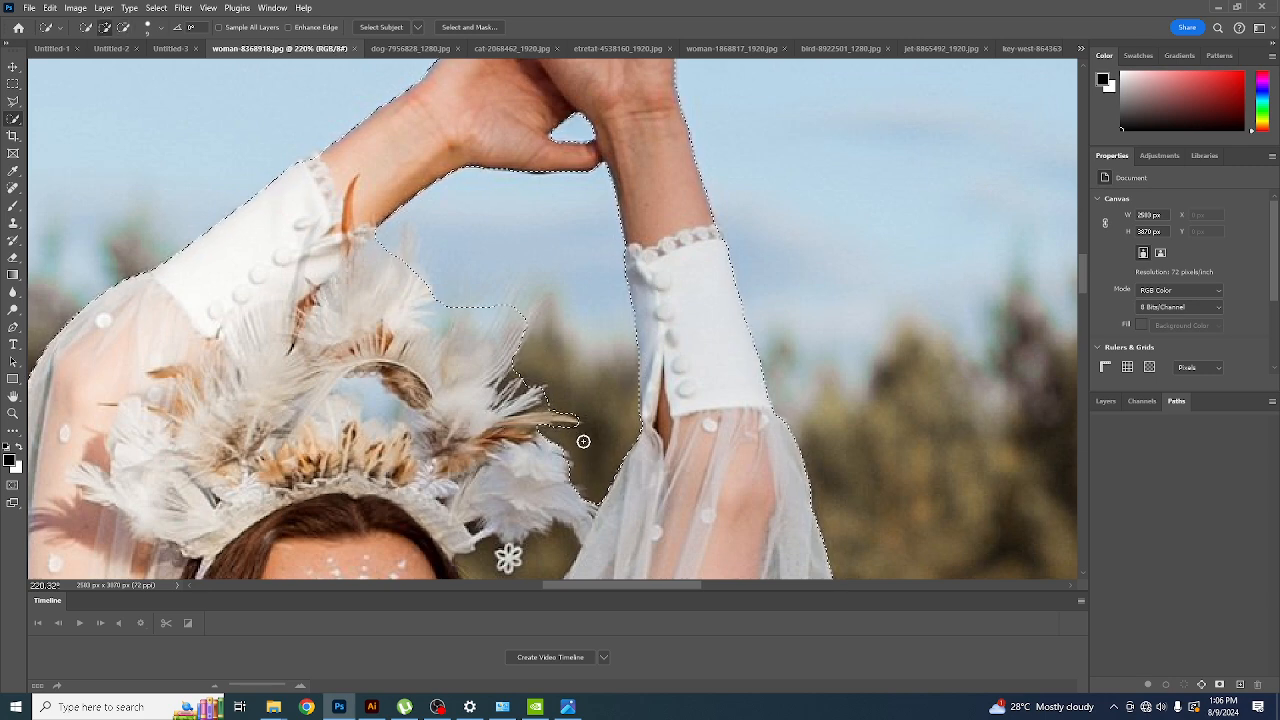
- Trim the dark background between the headdress's side feather tips from the selection with a smaller selection brush
scroll(487, 364, "up", 5)
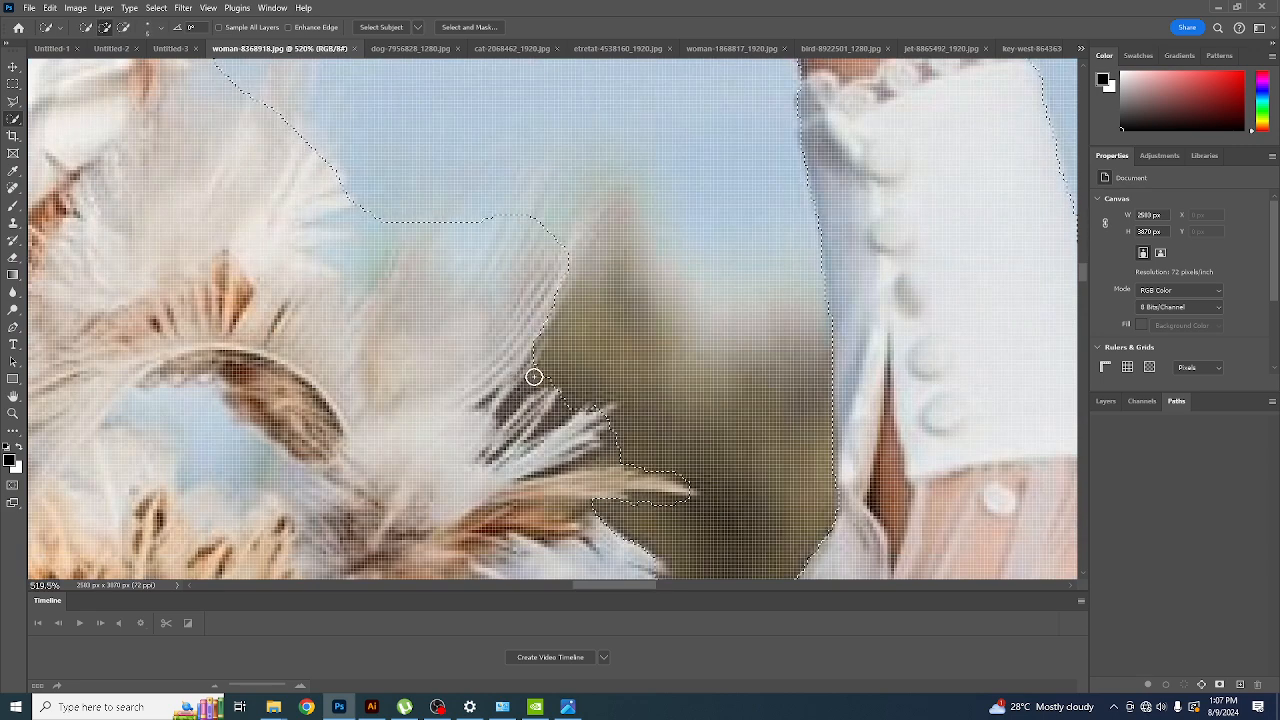
left_click(531, 387, "alt")
key("ctrl+z")
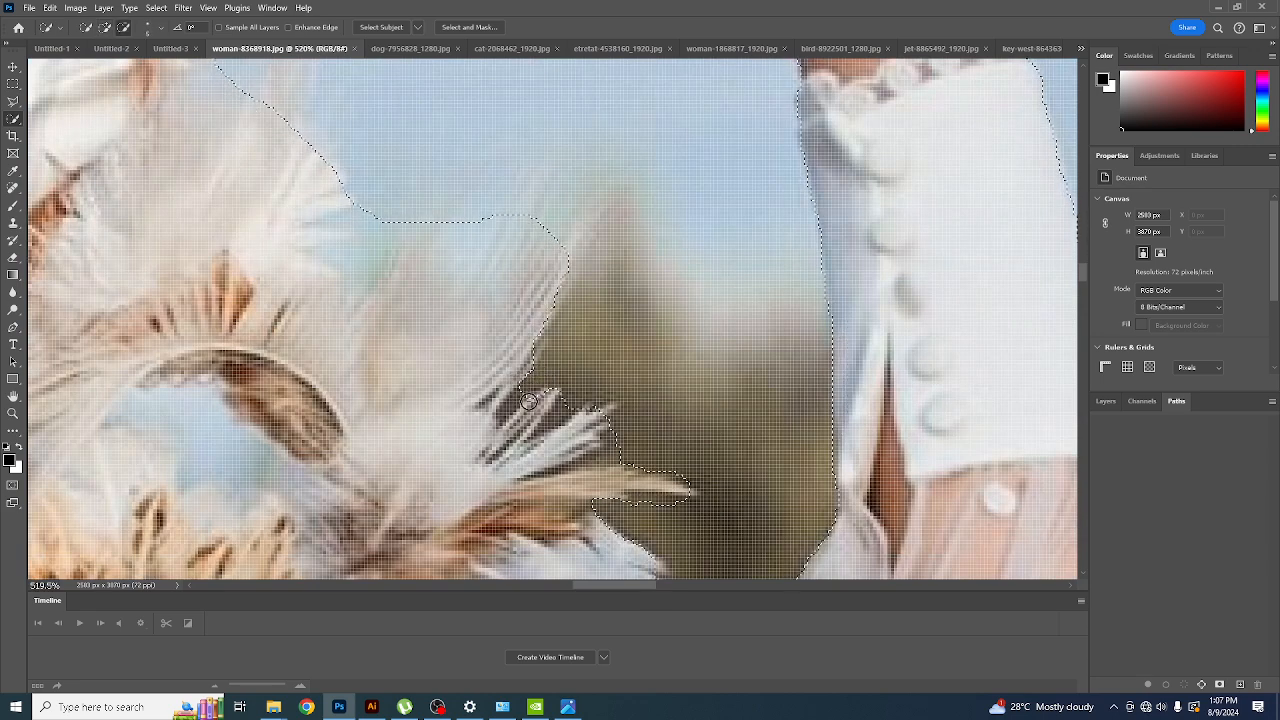
key("bracketleft")
key("bracketleft")
key("bracketleft")
left_click(520, 398, "alt")
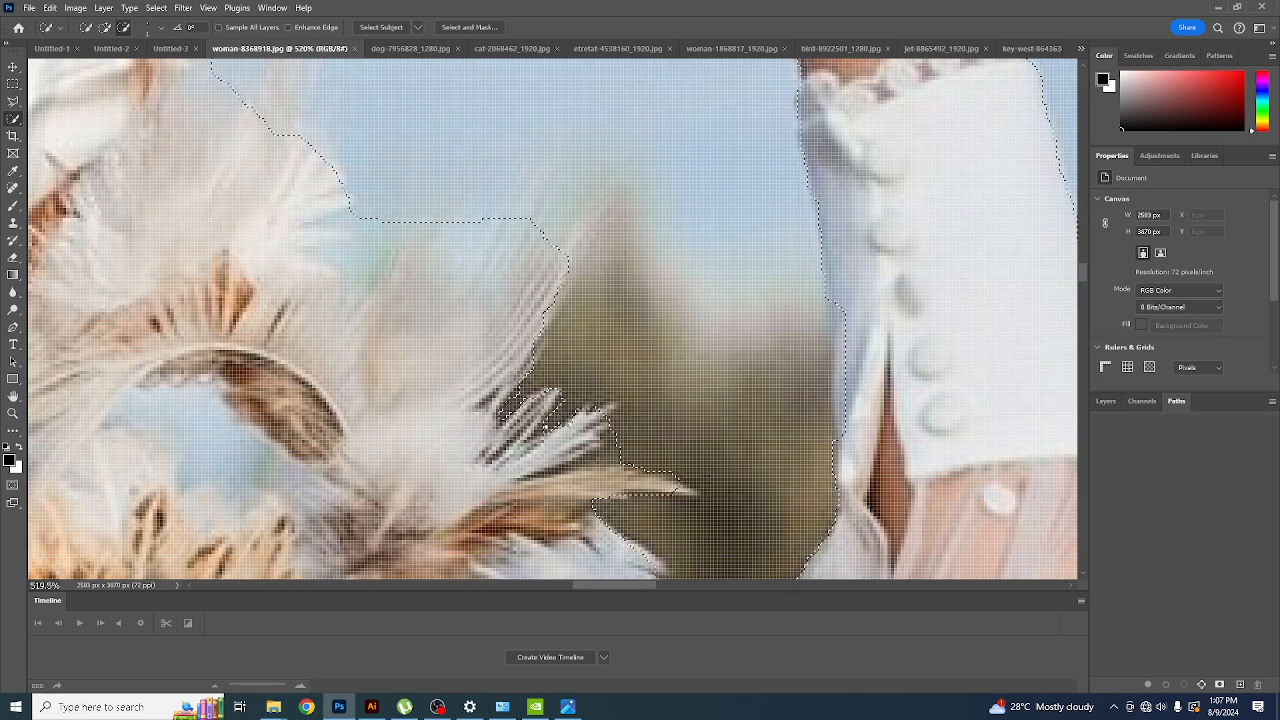
- Refine the selection along the headdress's upper feathers, removing the sky notch between plumes and adding the thin feather tips
scroll(548, 425, "down", 3)
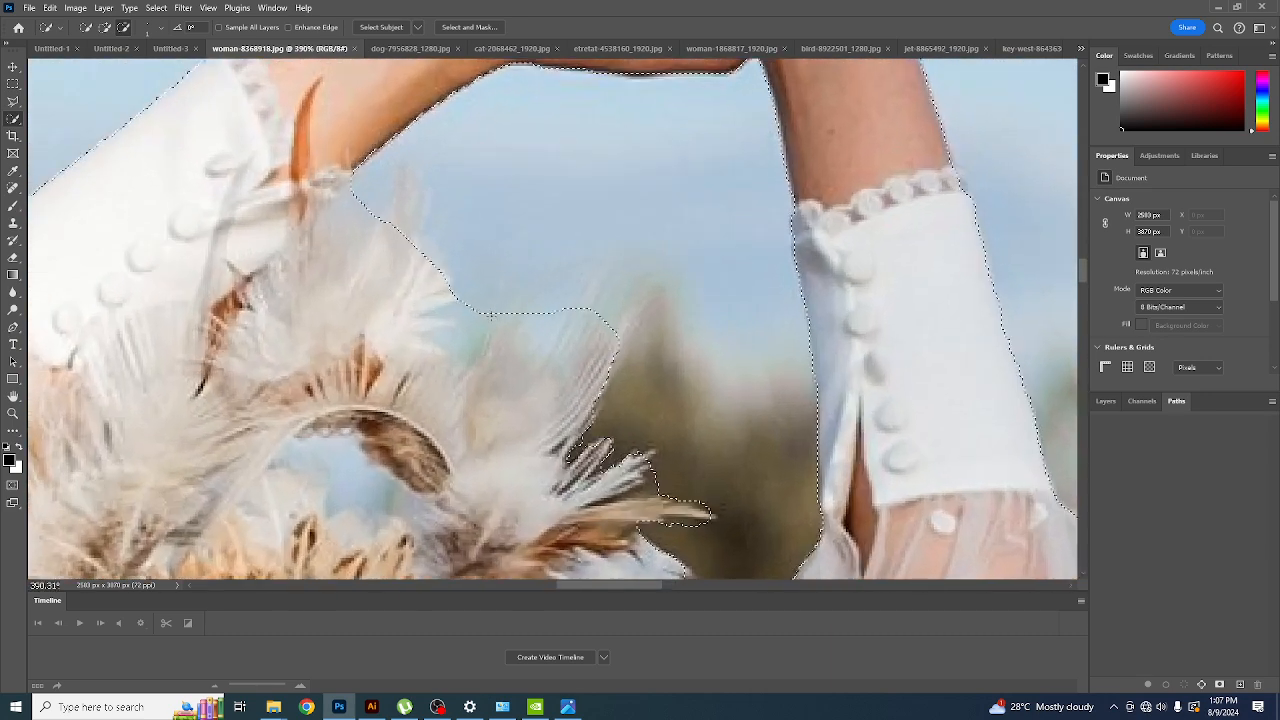
mouse_move(485, 314)
left_mouse_down()
mouse_move(466, 321)
mouse_move(465, 361)
left_mouse_up()
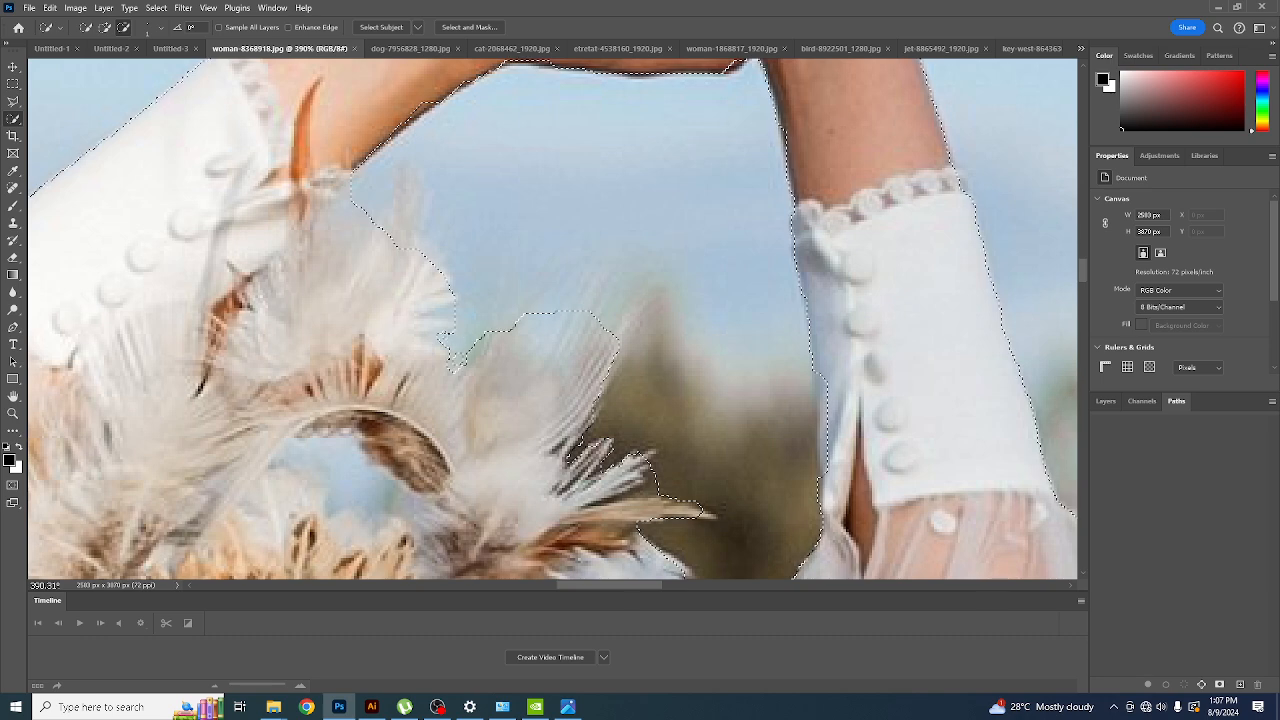
mouse_move(458, 362)
left_mouse_down()
mouse_move(472, 345)
mouse_move(462, 350)
mouse_move(461, 315)
mouse_move(447, 321)
mouse_move(457, 298)
left_mouse_up()
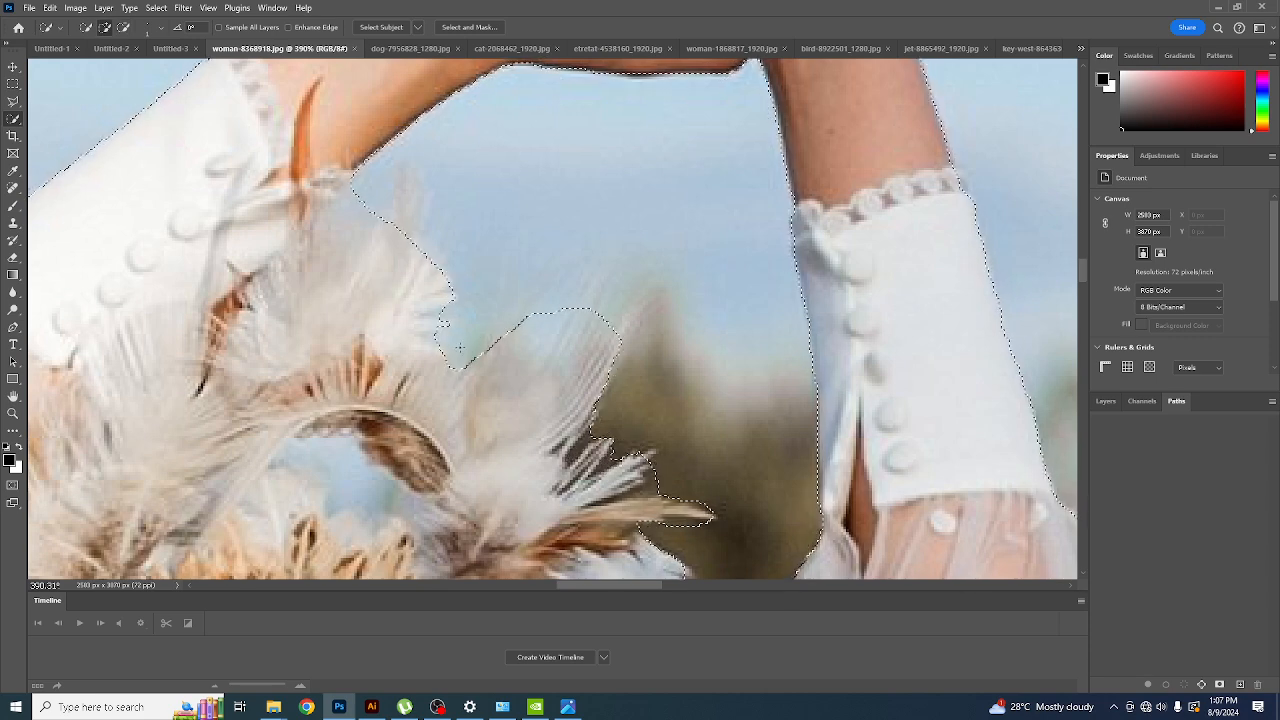
left_click_drag(618, 329, 640, 308)
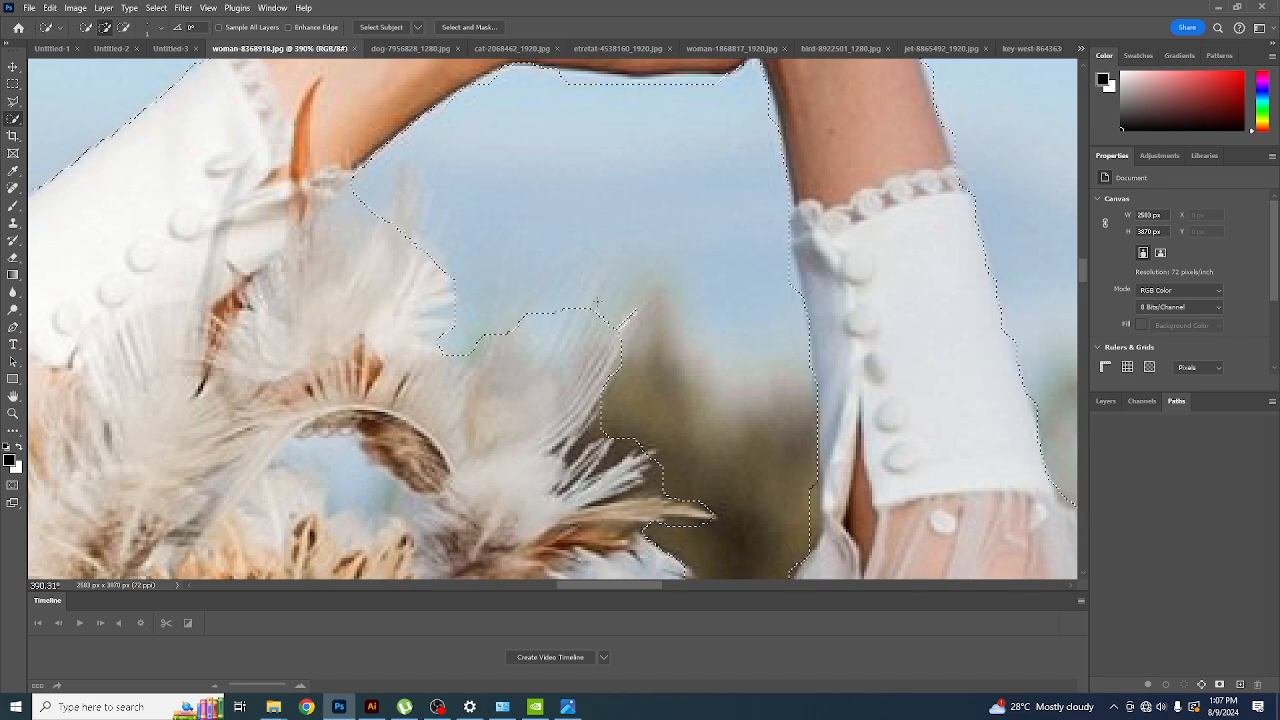
left_click_drag(520, 345, 470, 403)
scroll(470, 403, "down", 5)
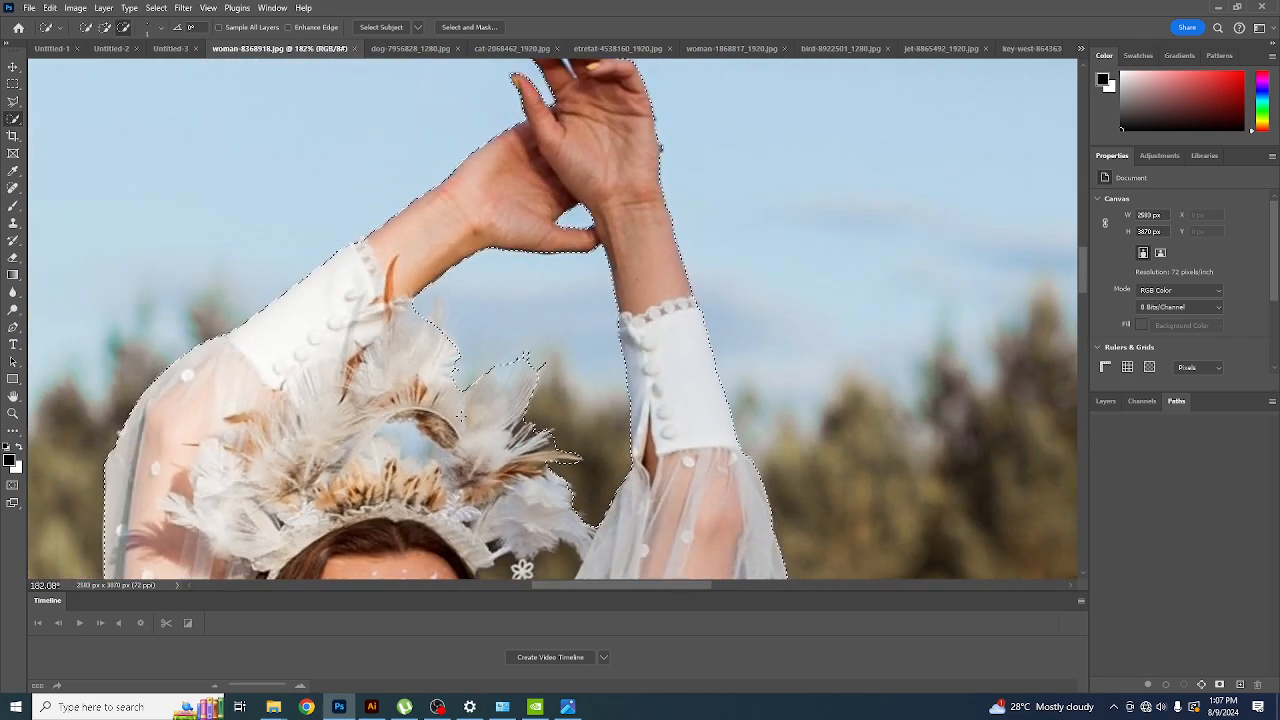
- Subtract the sky gap beneath the headdress's feather arch and add the feathers at its lower edge back with a larger brush
scroll(433, 440, "up", 4)
left_click_drag(433, 440, 401, 421)
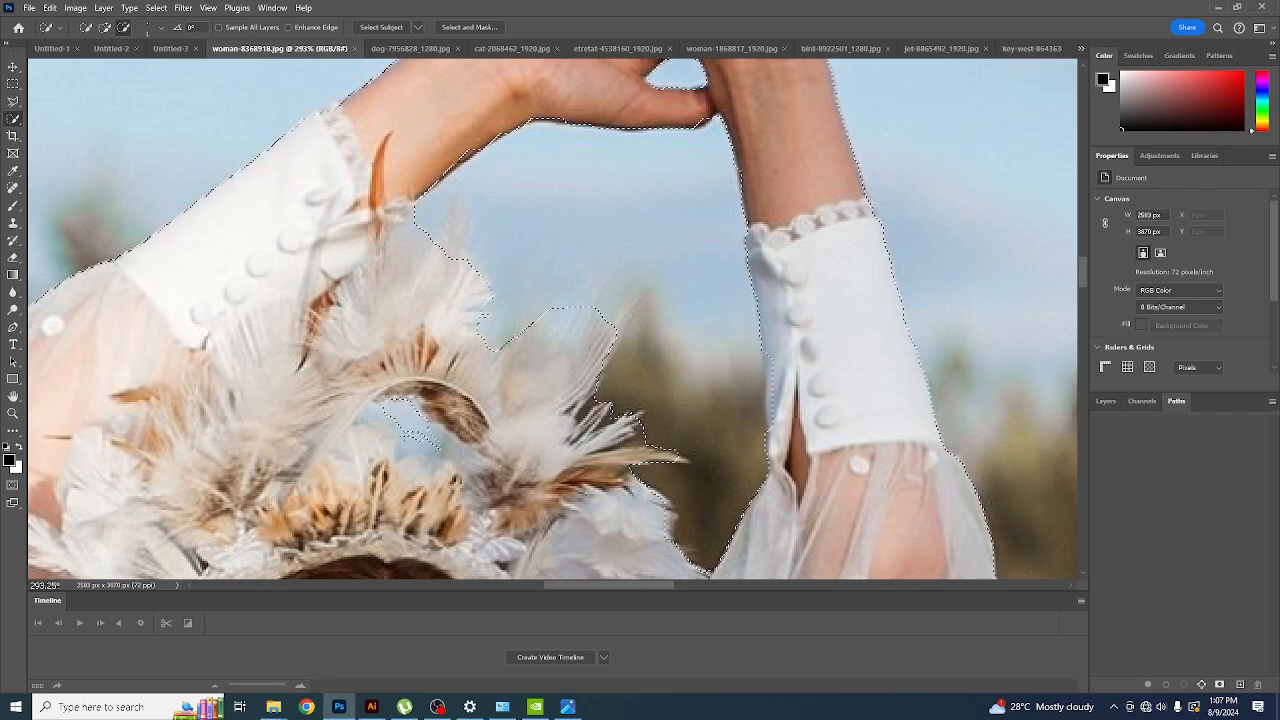
mouse_move(407, 440)
left_mouse_down()
mouse_move(397, 422)
mouse_move(439, 445)
mouse_move(423, 451)
left_mouse_up()
key("bracketright")
key("bracketright")
key("bracketright")
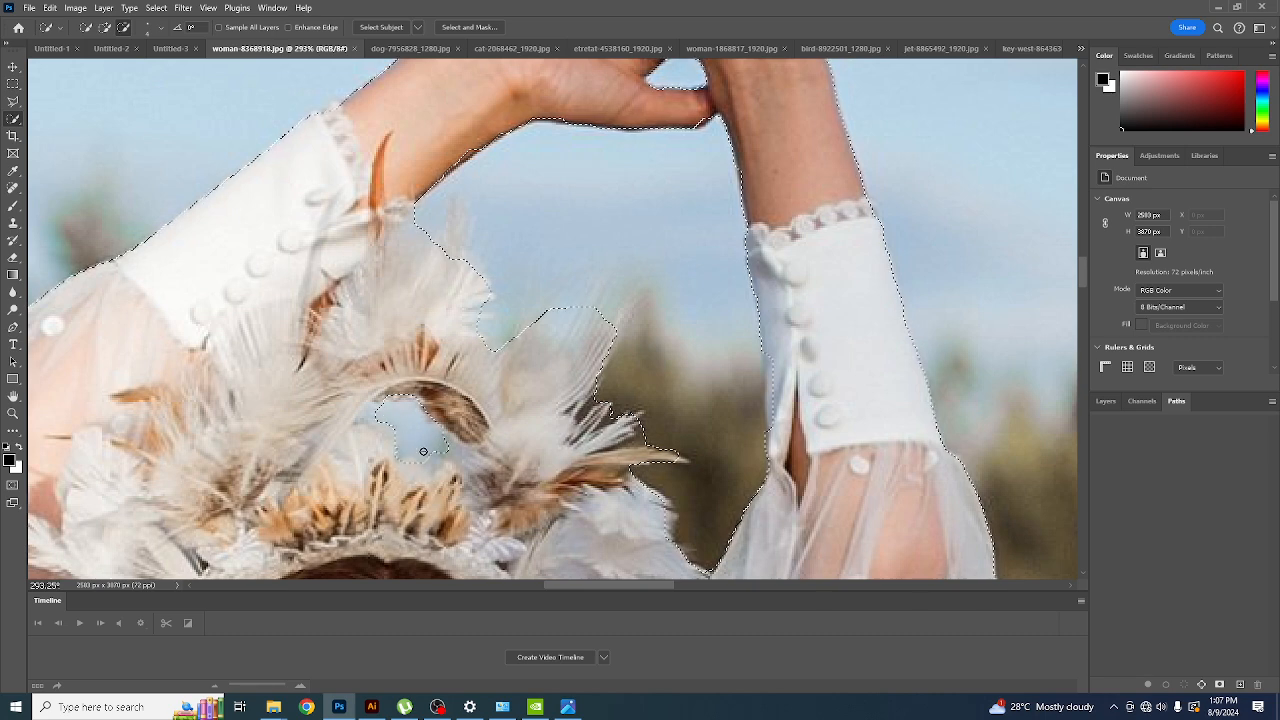
left_click(404, 462)
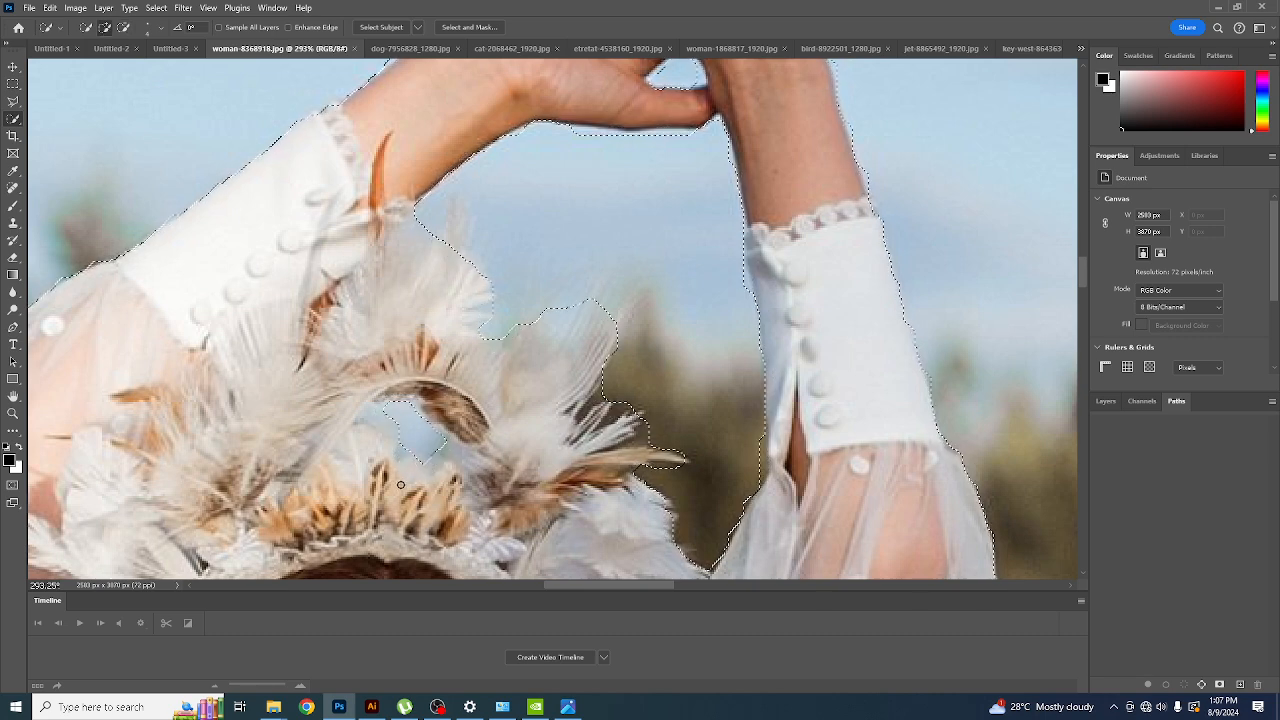
- Clean up the selection between the hair and sheer sleeve below the headdress and along the opposite sleeve's outer edge
scroll(400, 485, "down", 1)
scroll(430, 465, "down", 4)
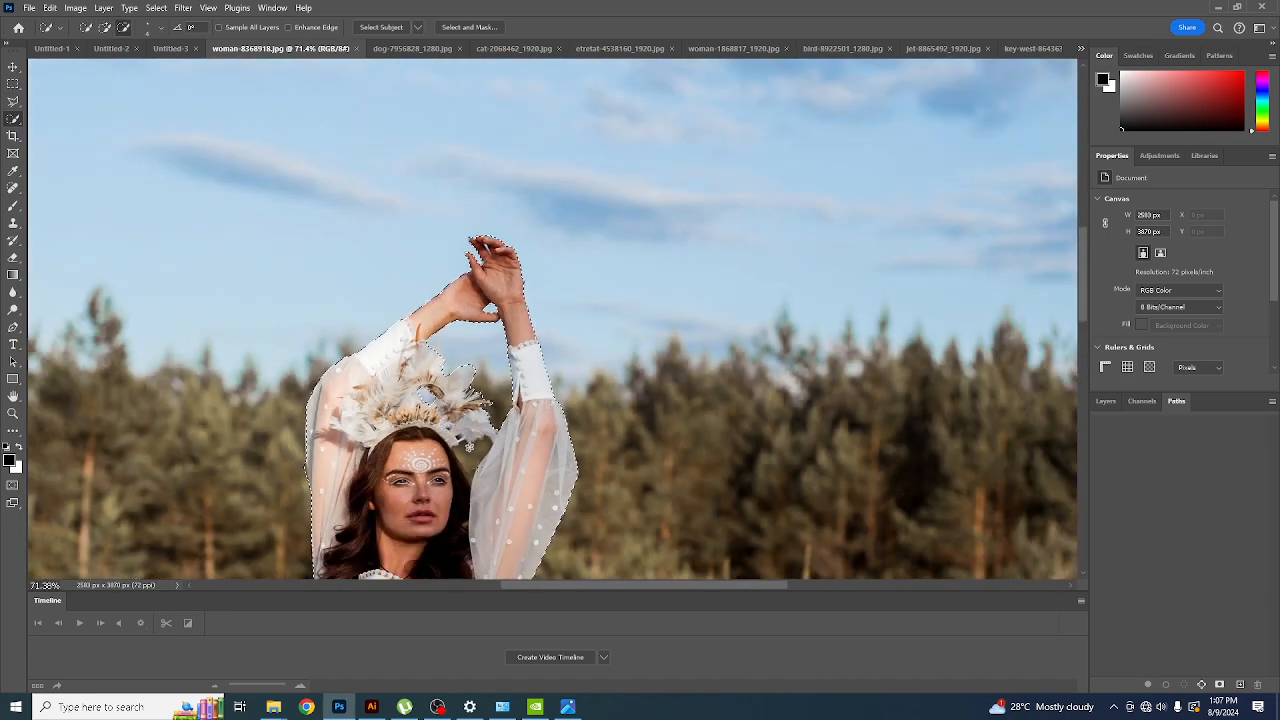
scroll(469, 447, "up", 3)
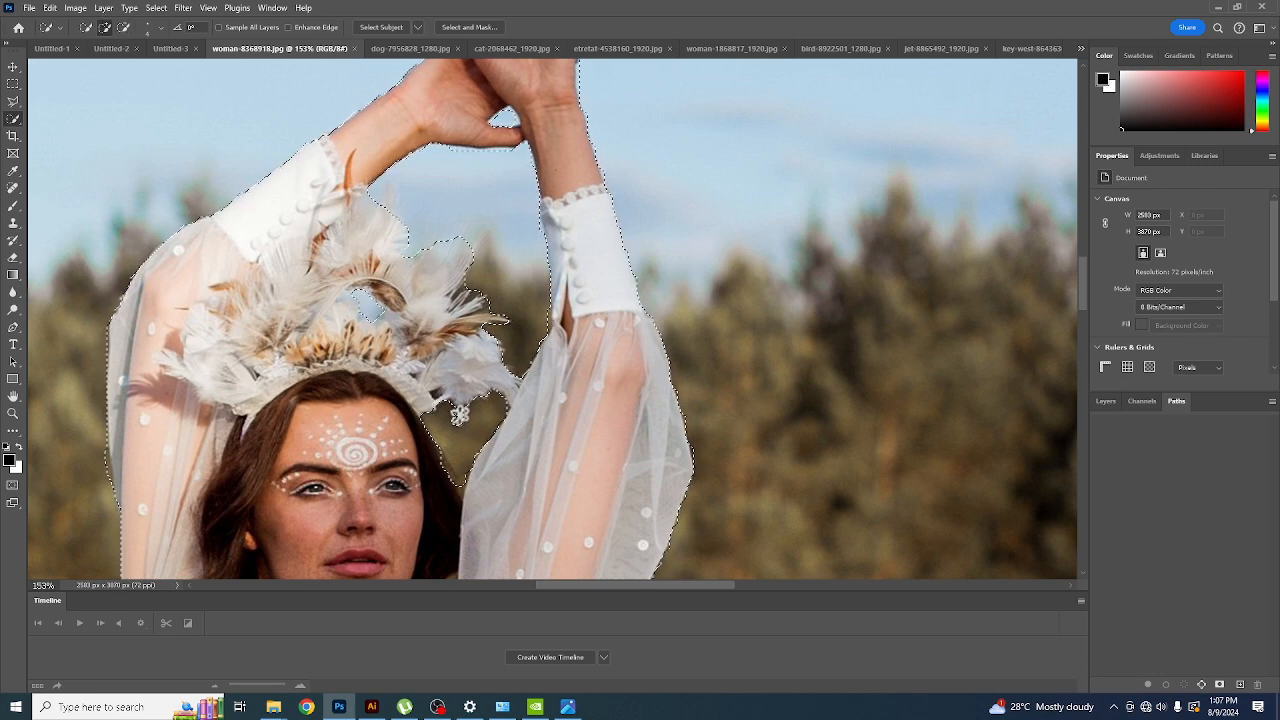
scroll(459, 415, "up", 3)
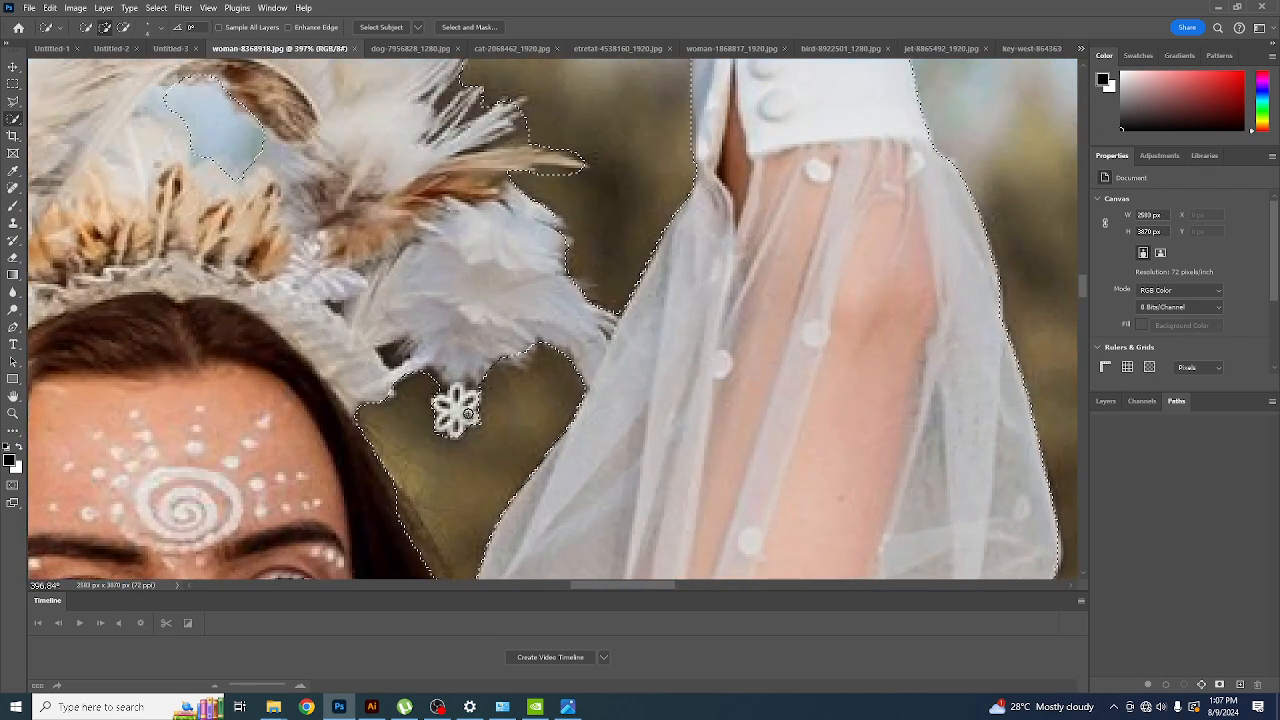
scroll(470, 441, "down", 2)
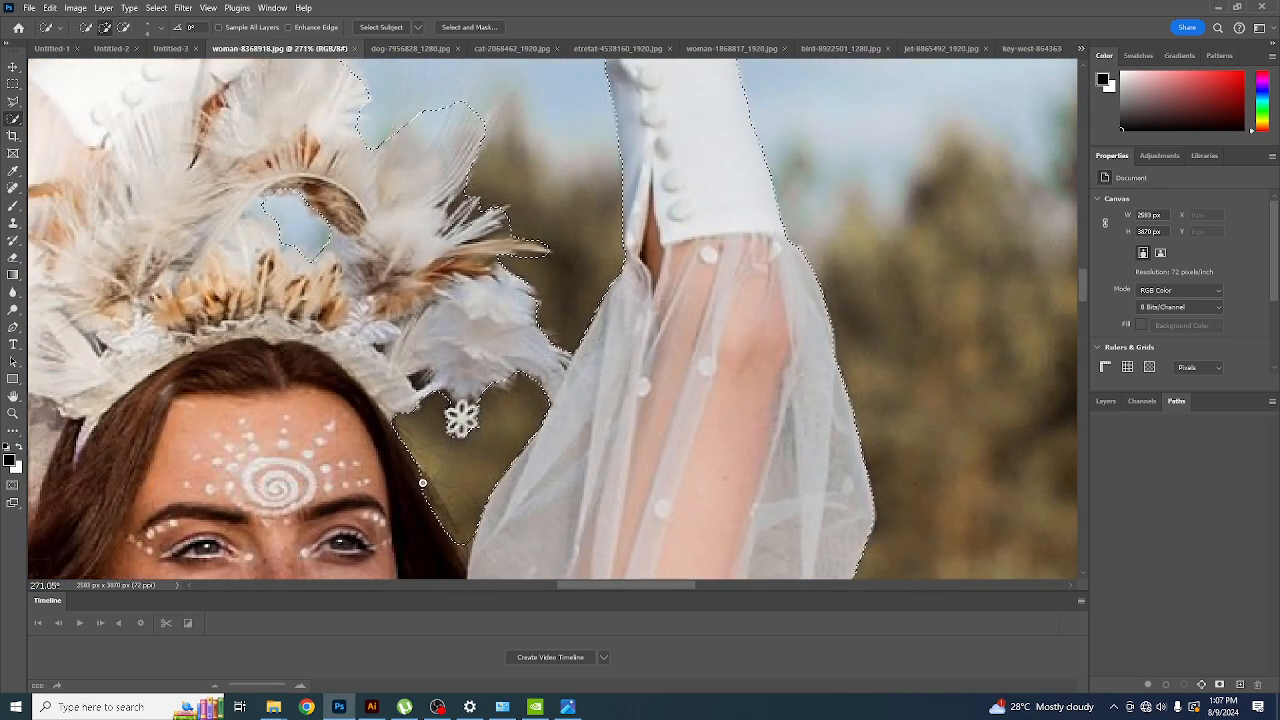
mouse_move(422, 483)
left_mouse_down()
mouse_move(464, 553)
mouse_move(420, 479)
mouse_move(456, 531)
mouse_move(474, 502)
left_mouse_up()
scroll(474, 502, "down", 5)
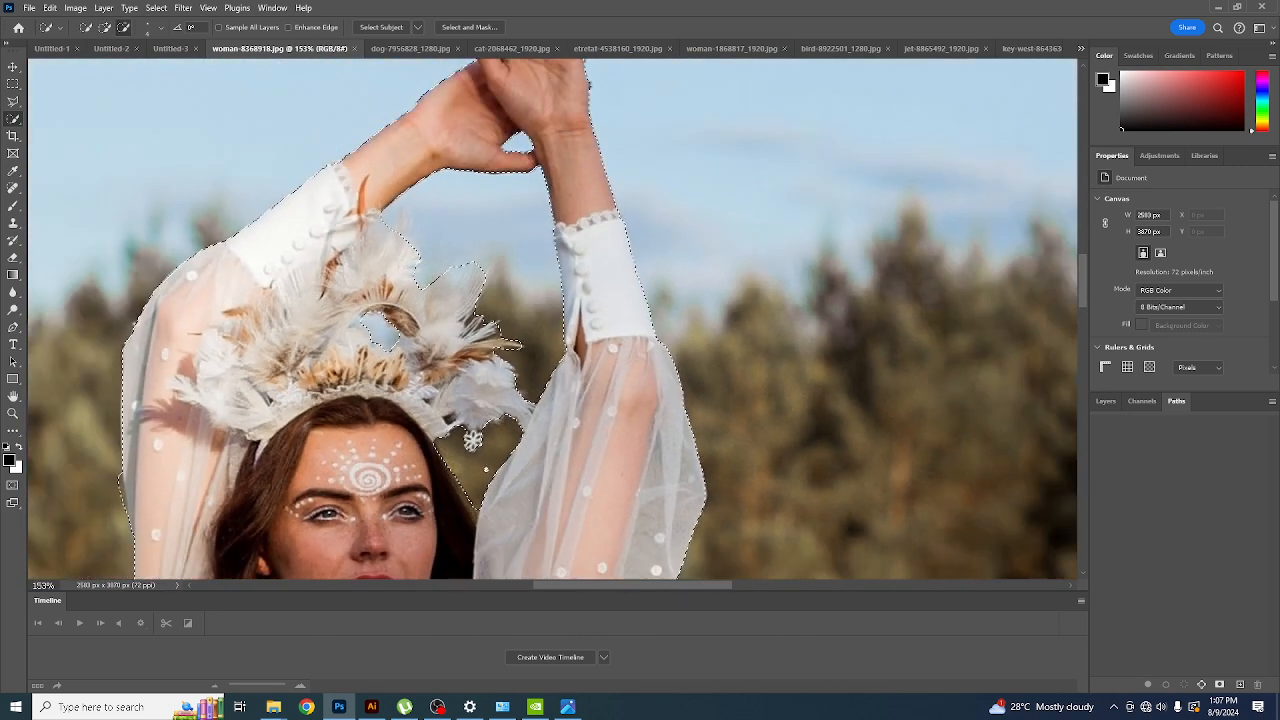
scroll(476, 448, "up", 4)
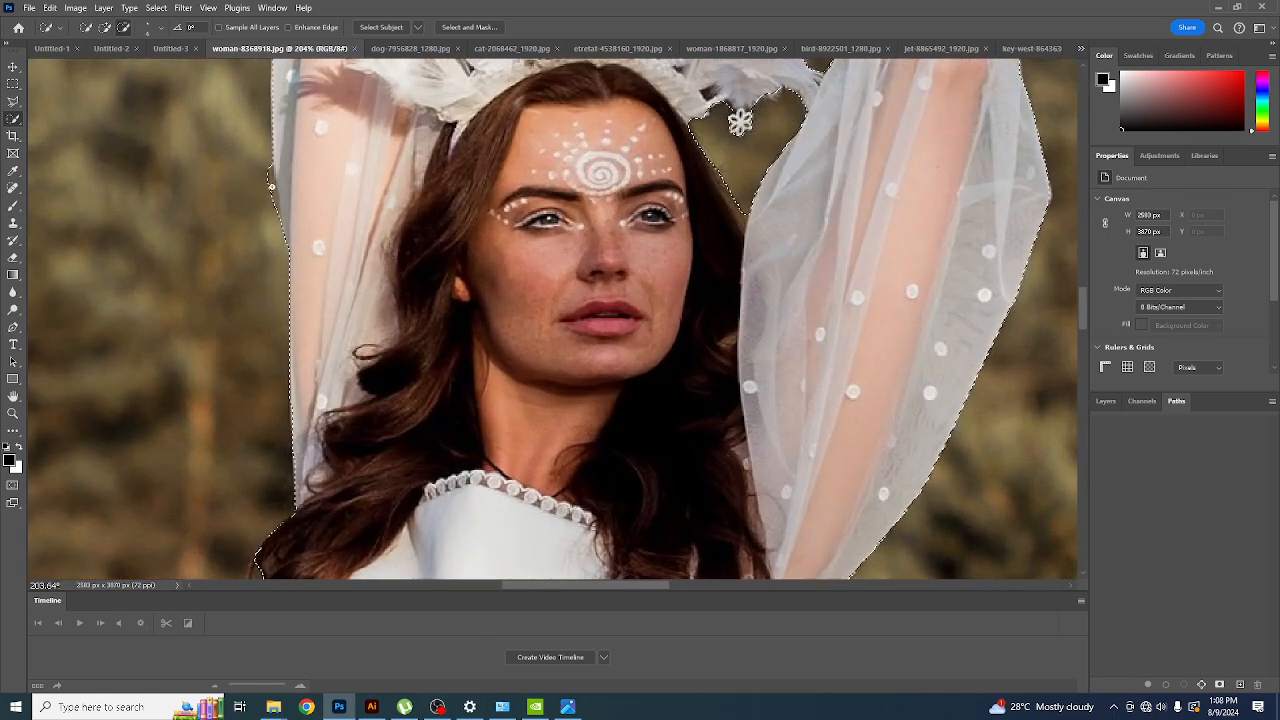
left_click_drag(271, 186, 265, 173)
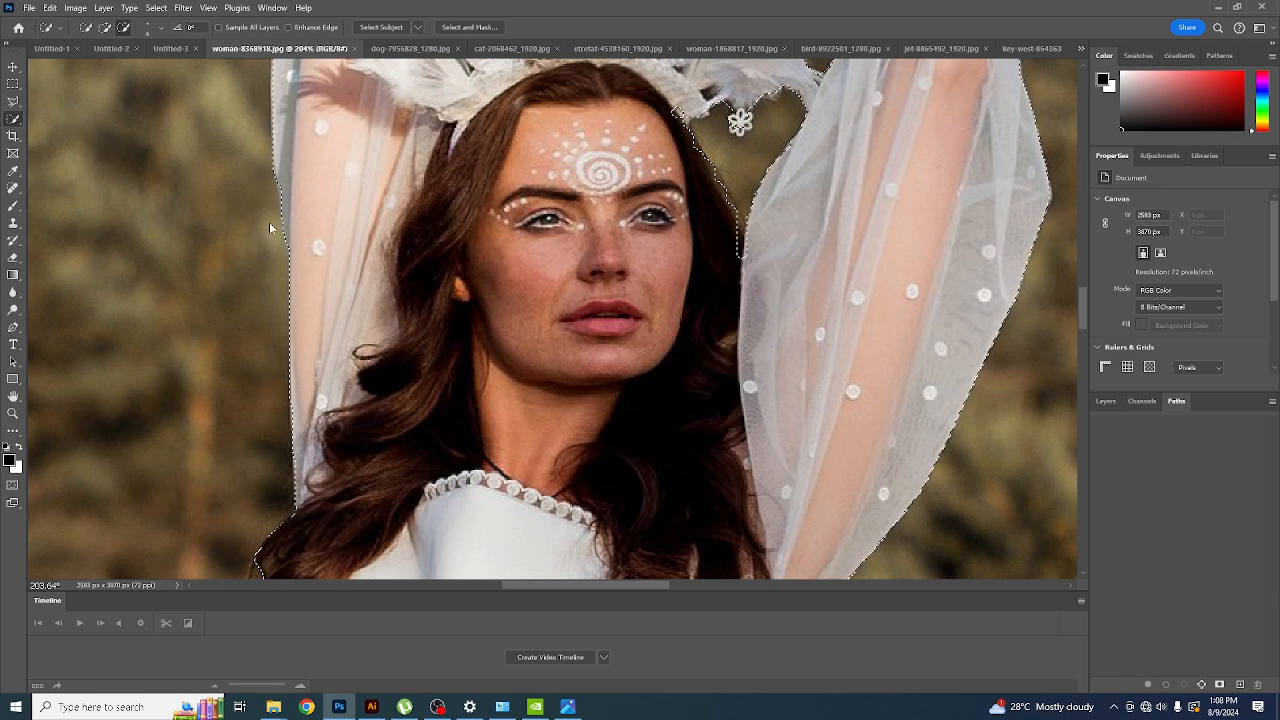
- Refine the selection around the hair's lower outer curls, adding the loose ends and subtracting the background gaps between strands
scroll(280, 284, "down", 3)
scroll(294, 436, "up", 3)
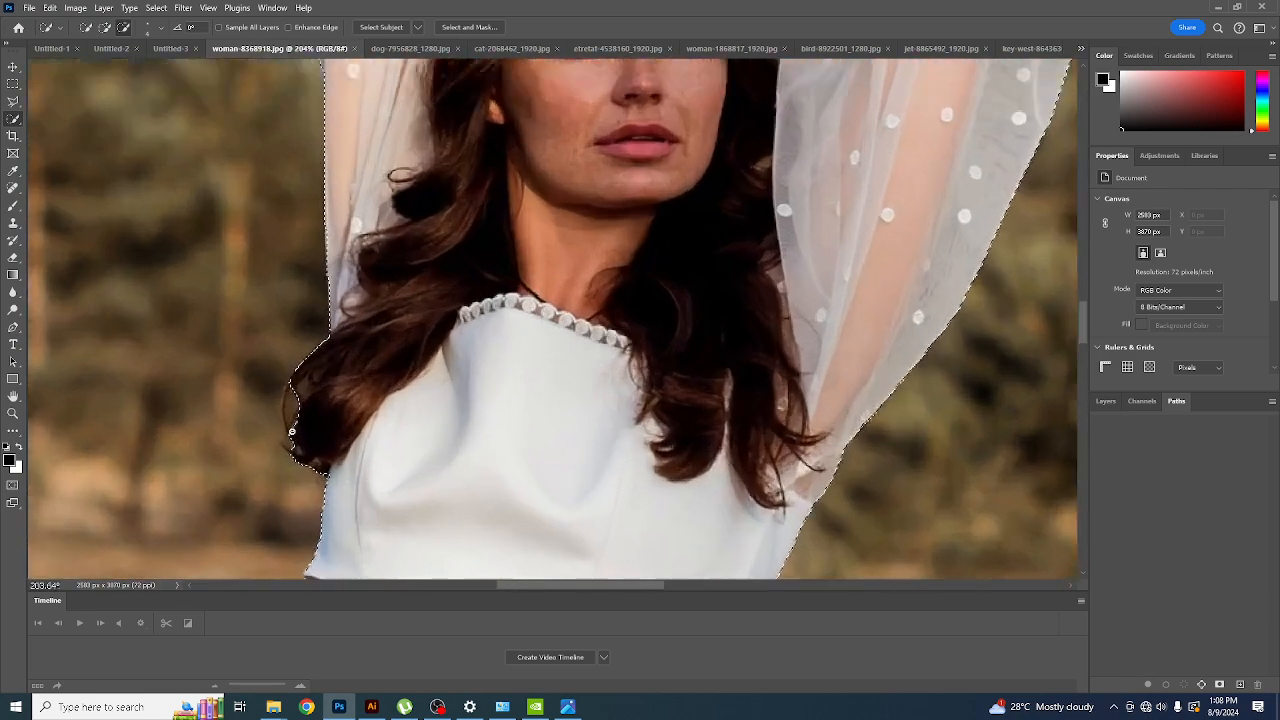
scroll(291, 432, "up", 2)
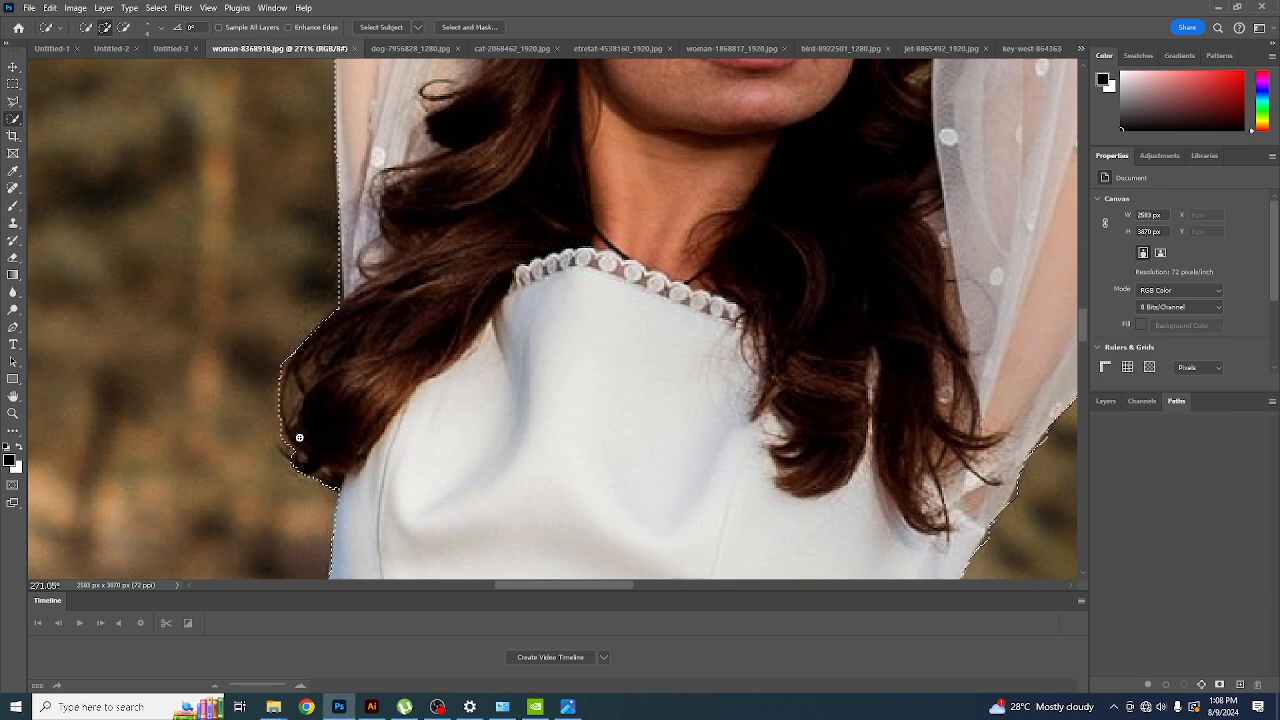
mouse_move(299, 437)
left_mouse_down()
mouse_move(292, 386)
mouse_move(296, 422)
mouse_move(304, 370)
left_mouse_up()
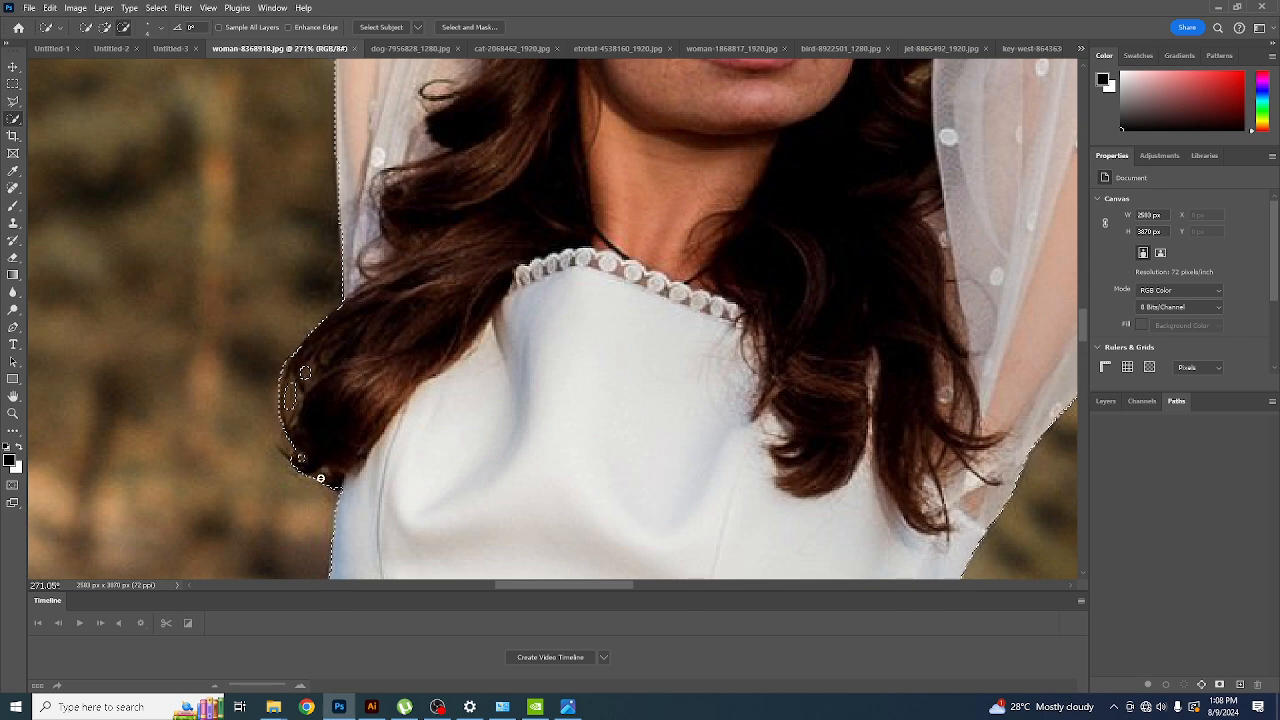
mouse_move(308, 490)
left_mouse_down()
mouse_move(286, 451)
mouse_move(286, 462)
left_mouse_up()
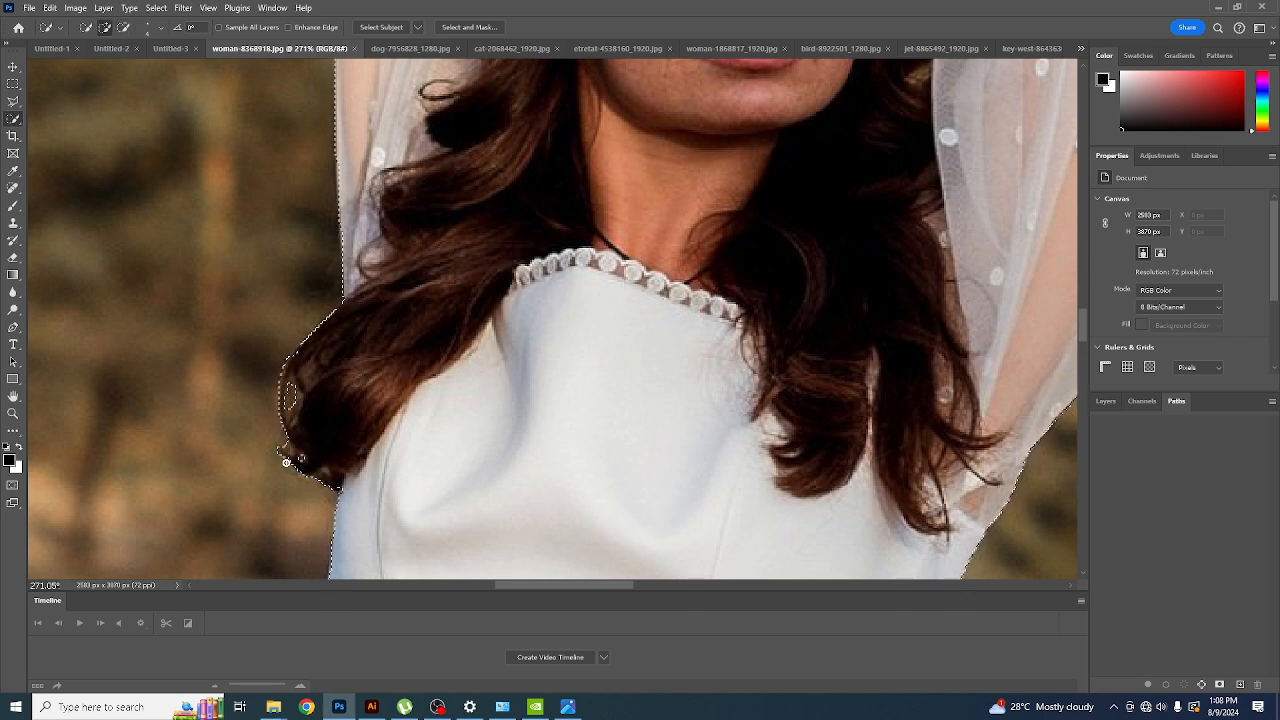
- Open the selection in Select and Mask and switch the preview to the blue Overlay view
scroll(286, 462, "down", 10, "alt")
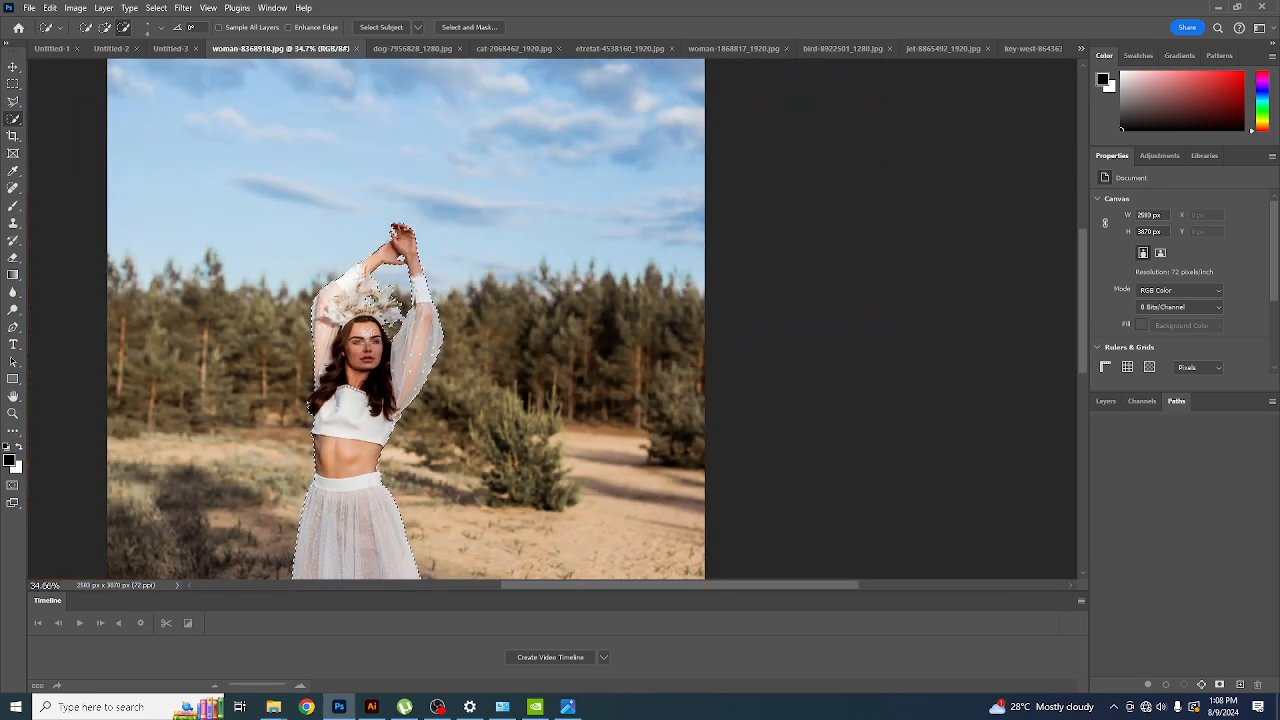
scroll(422, 300, "down", 3, "alt")
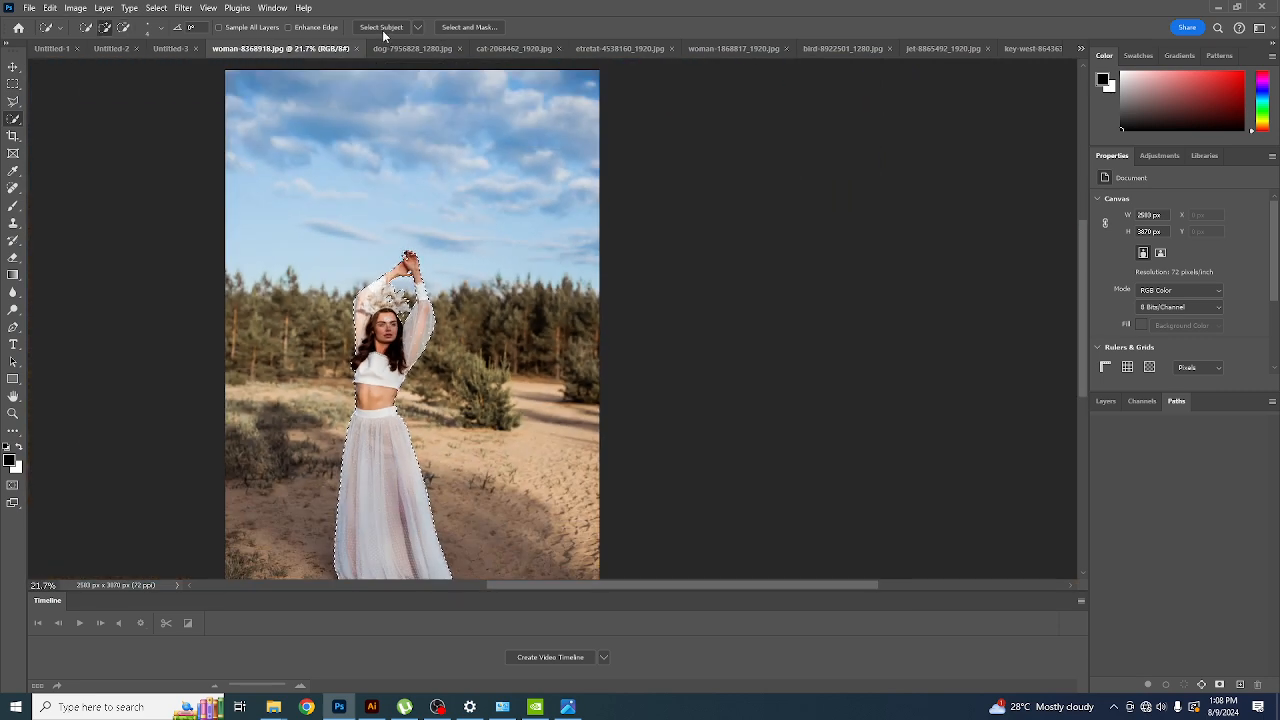
left_click(452, 28)
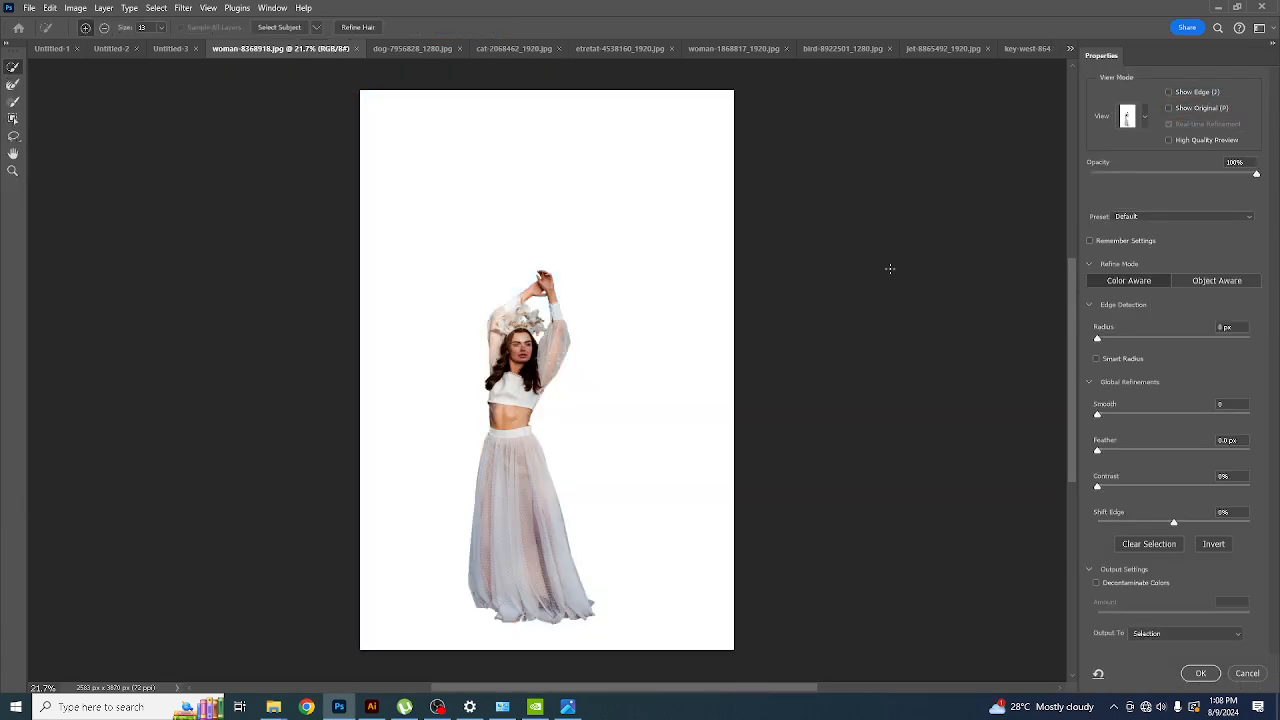
key("f")
key("f")
key("f")
key("f")
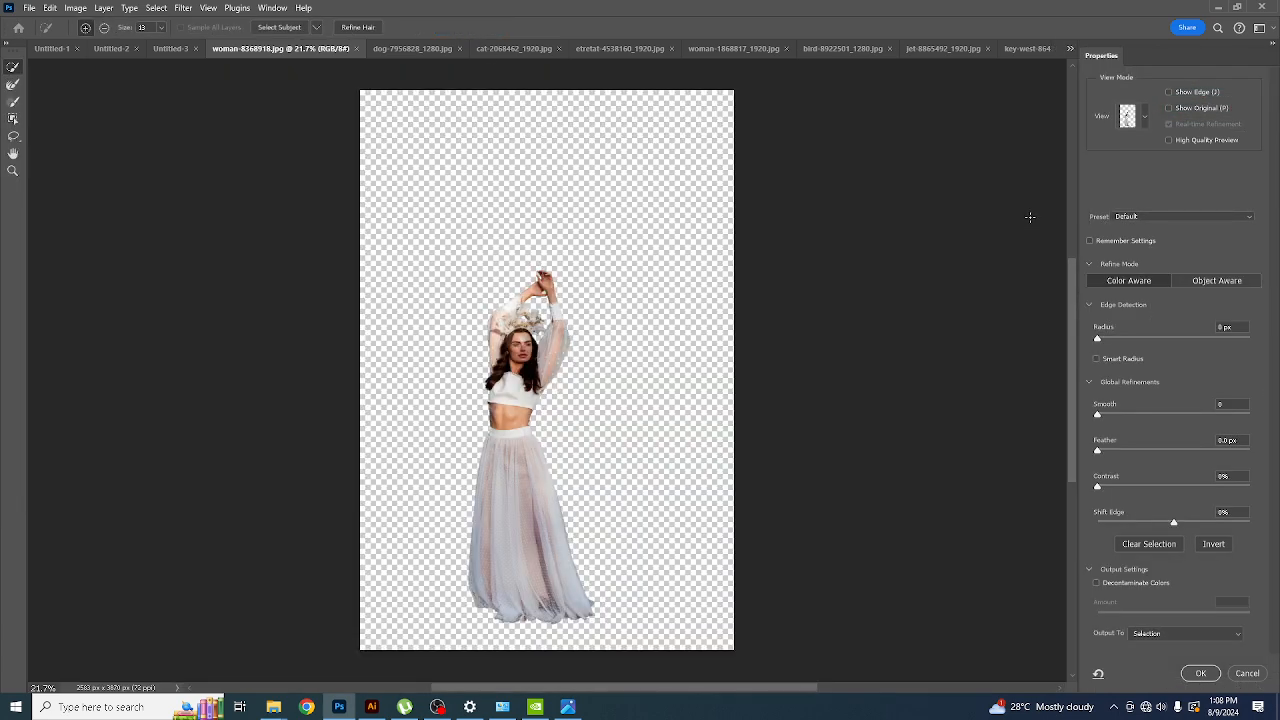
key("f")
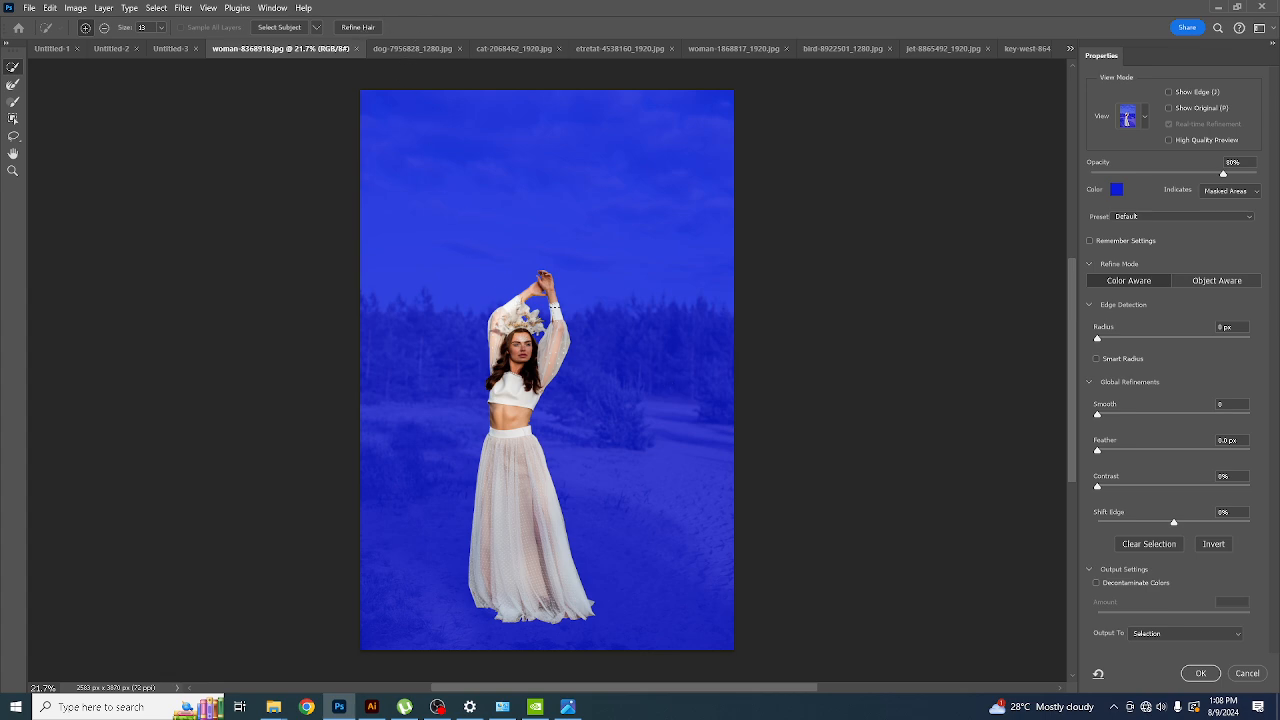
- Refine the headdress's upper and side feather tips with the Refine Edge Brush
scroll(577, 330, "up", 10)
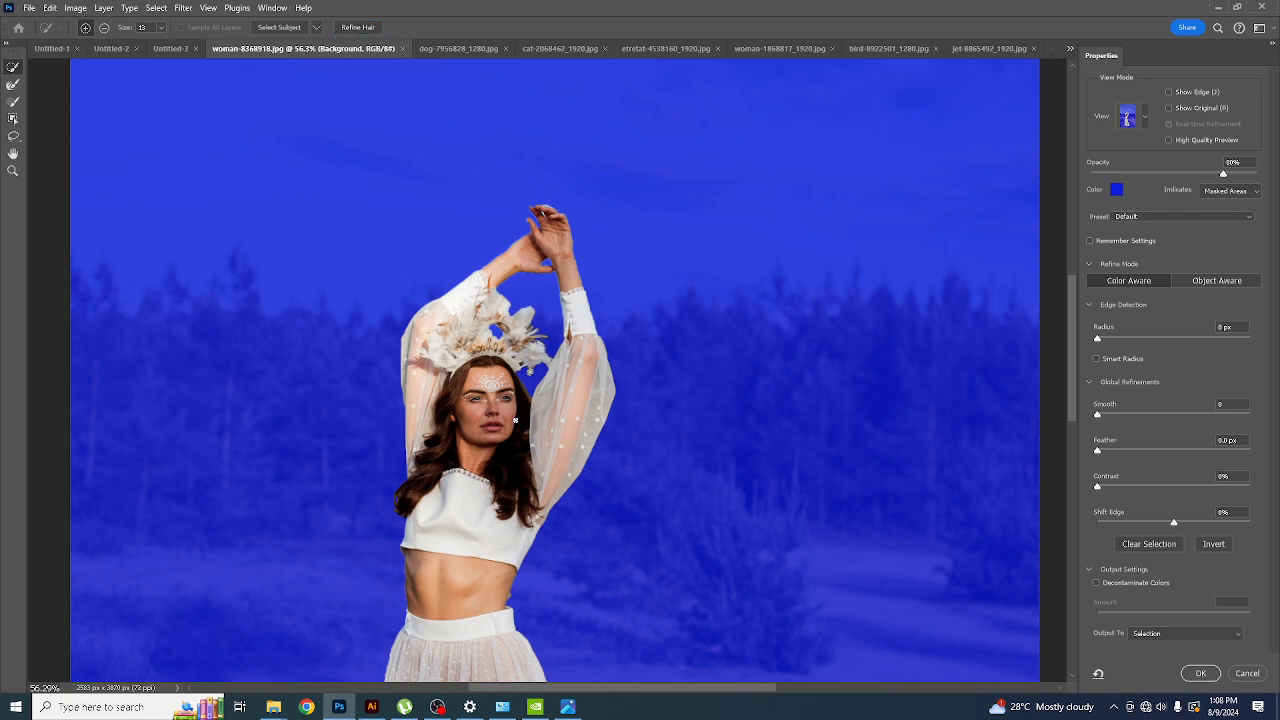
scroll(524, 411, "down", 3)
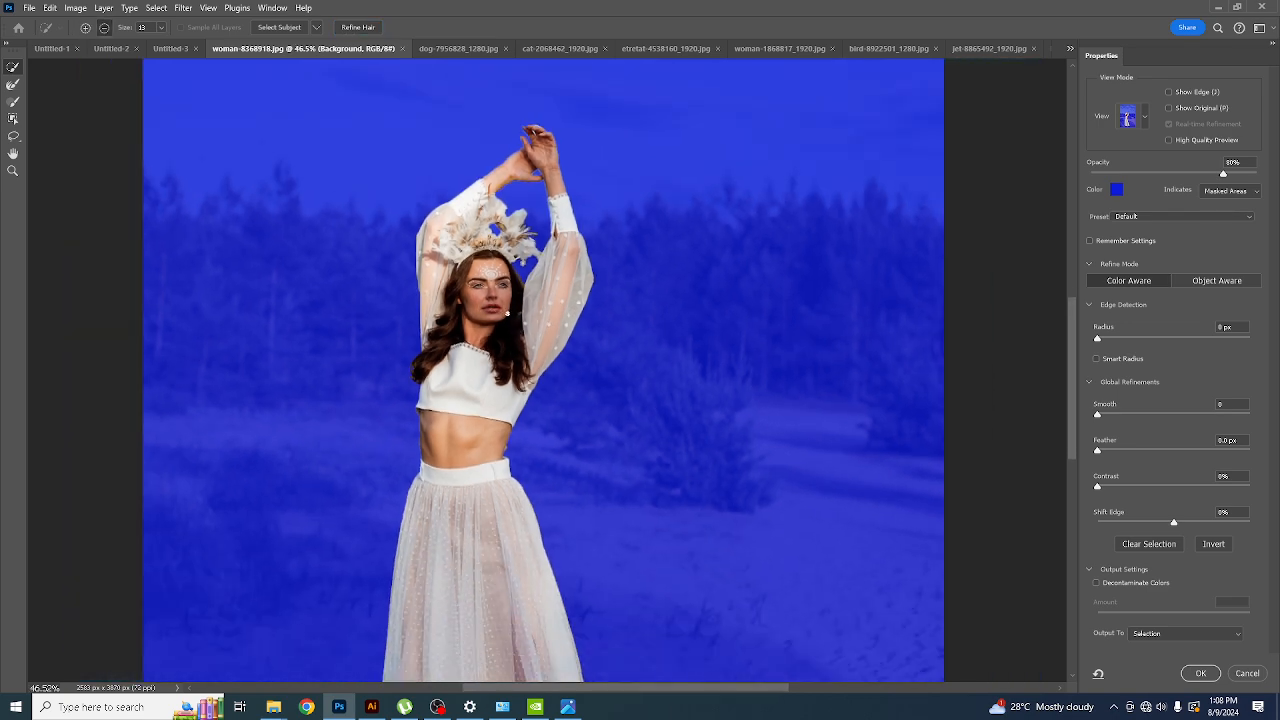
scroll(493, 307, "up", 2)
left_click(13, 85)
scroll(571, 213, "up", 5)
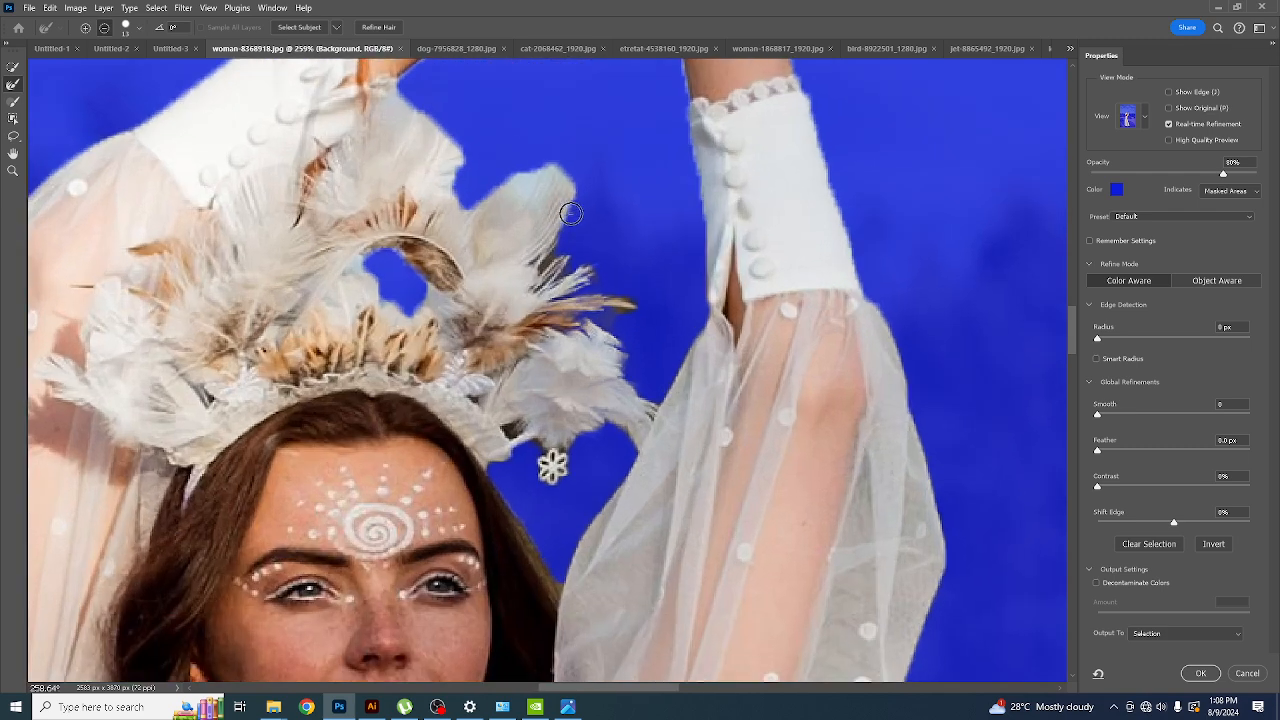
mouse_move(571, 184)
left_mouse_down()
mouse_move(505, 195)
mouse_move(463, 147)
mouse_move(448, 165)
mouse_move(462, 175)
mouse_move(437, 147)
left_mouse_up()
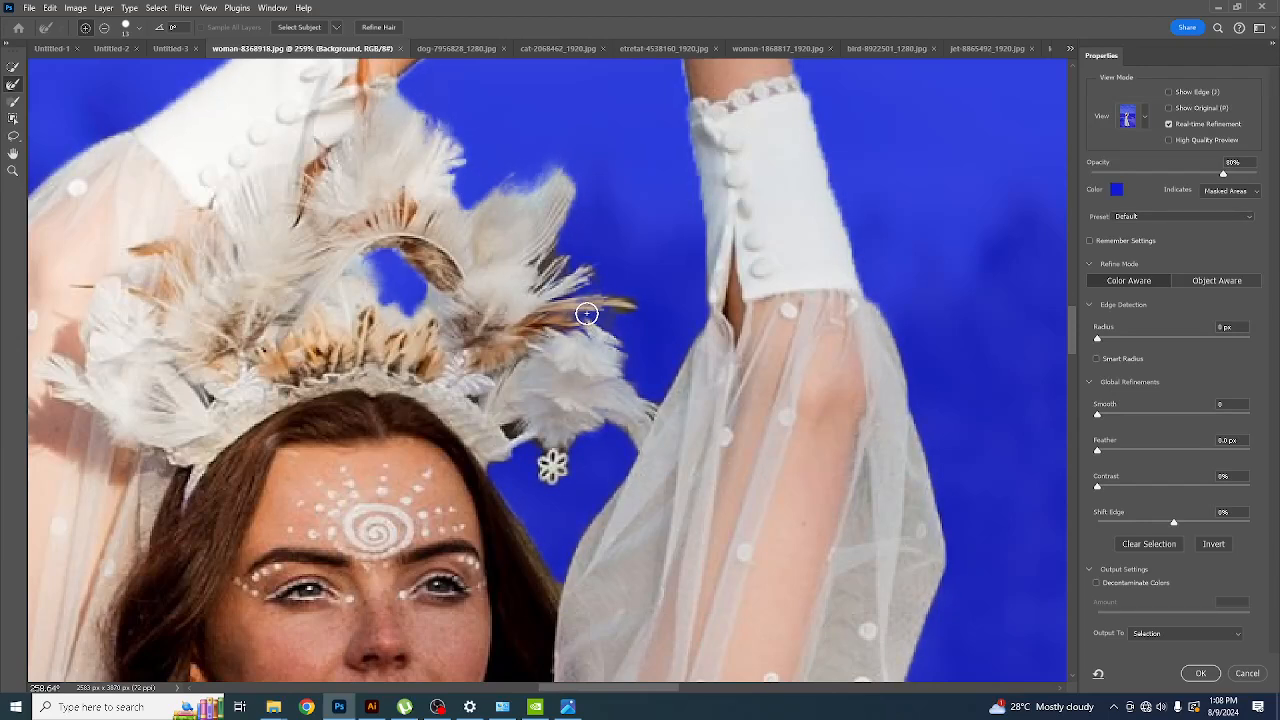
mouse_move(588, 275)
left_mouse_down()
mouse_move(640, 305)
mouse_move(596, 302)
mouse_move(608, 336)
left_mouse_up()
scroll(643, 380, "down", 2, "alt")
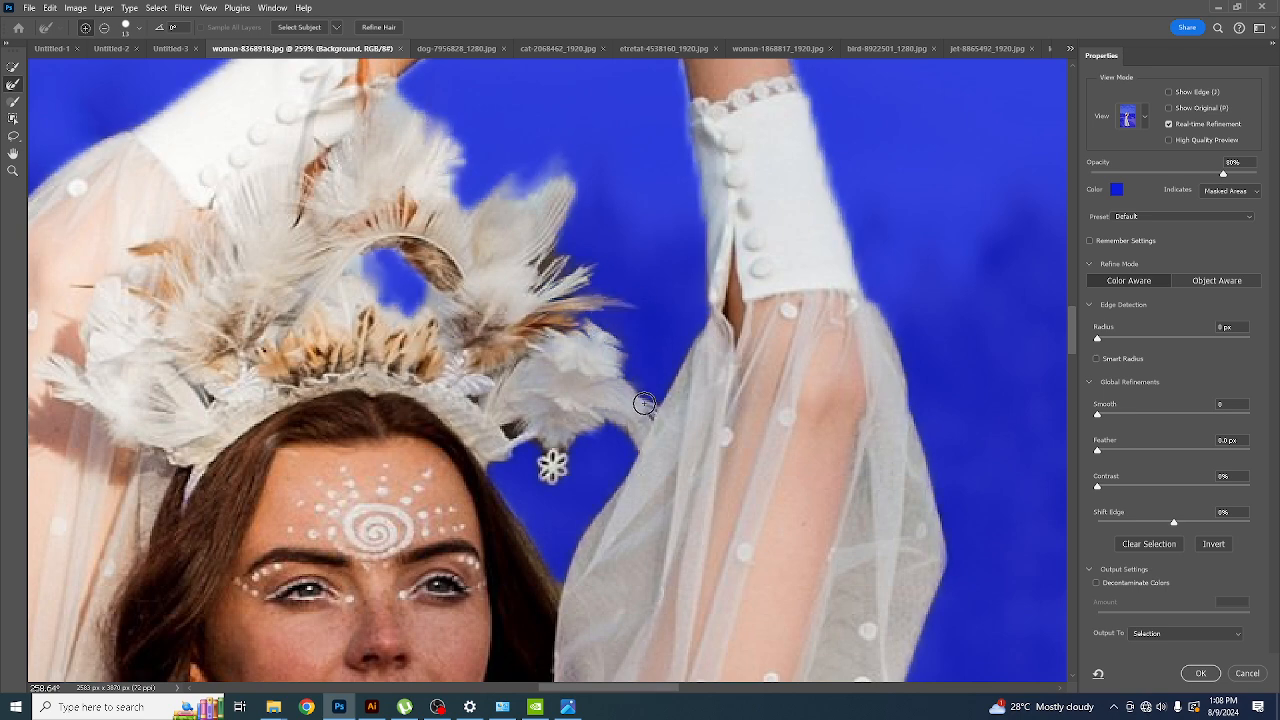
scroll(657, 345, "down", 1, "alt")
scroll(657, 345, "down", 3, "alt")
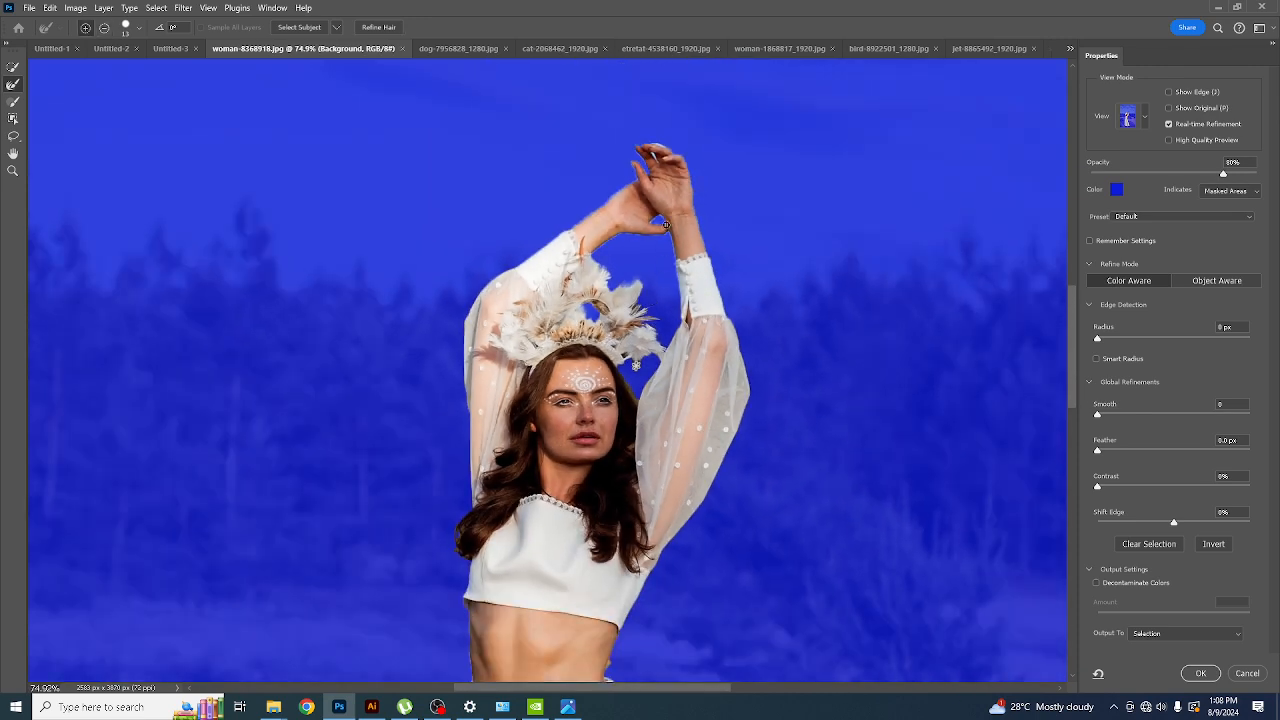
- Set the edge refinements to Radius 1 px, Smooth 3, Feather 0.6 px, Contrast 1% and Shift Edge -7%
scroll(665, 224, "up", 5, "alt")
scroll(572, 208, "down", 1, "alt")
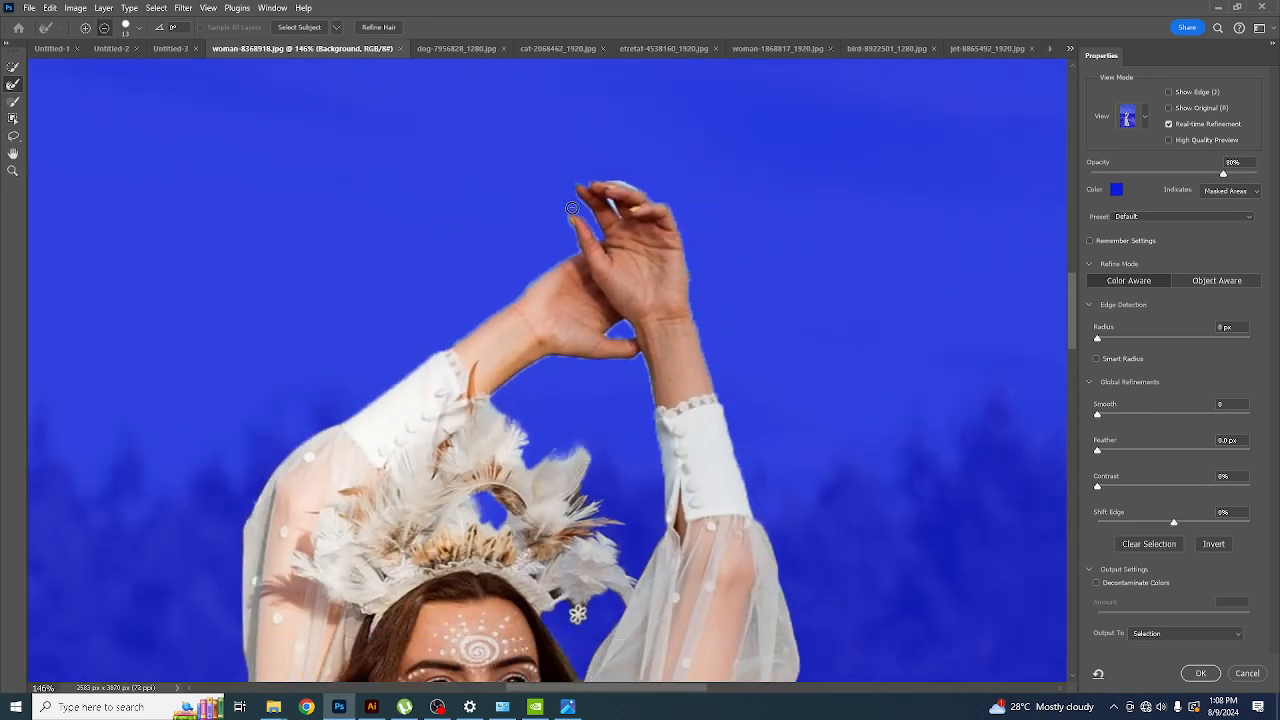
scroll(572, 208, "down", 4, "alt")
scroll(569, 376, "down", 2)
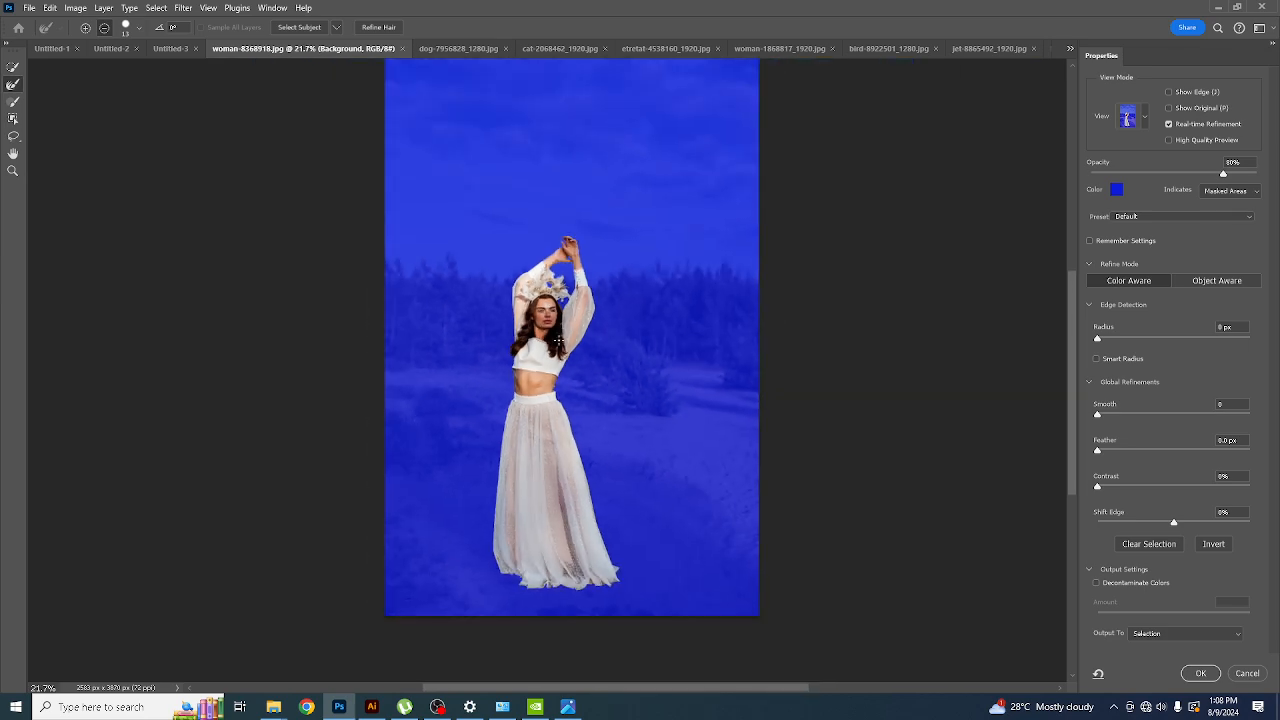
scroll(569, 376, "up", 1)
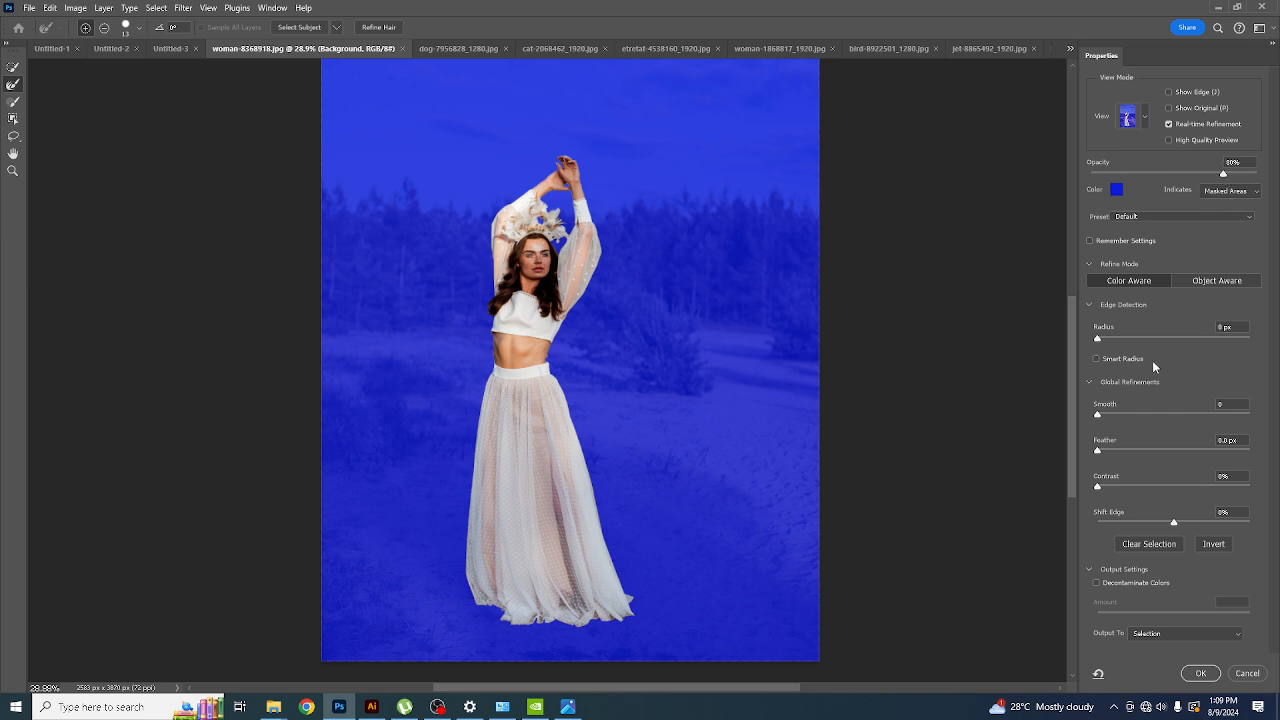
left_click(1101, 339)
left_click_drag(1104, 339, 1105, 339)
left_click(1102, 416)
left_click_drag(1100, 453, 1104, 457)
left_click(1100, 488)
left_click(1170, 523)
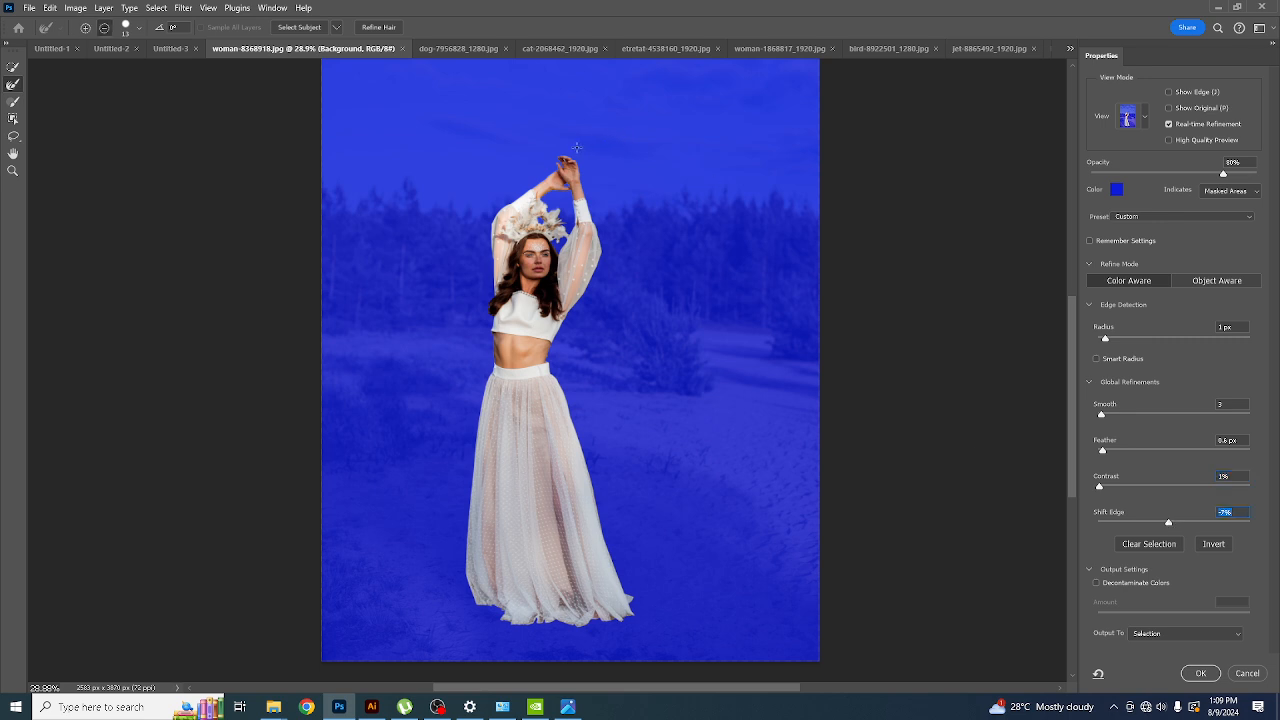
- Fine-tune Shift Edge slightly inward against a black preview and apply the refined selection
key("a")
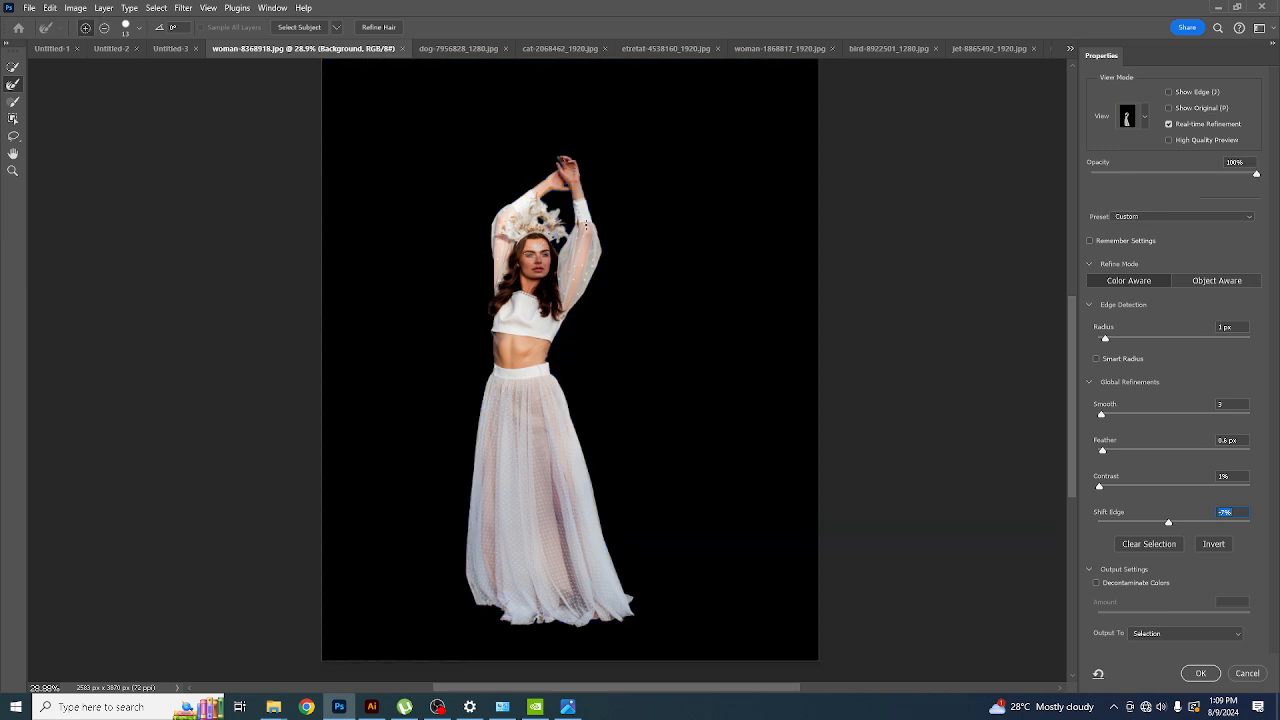
left_click_drag(1166, 518, 1096, 524)
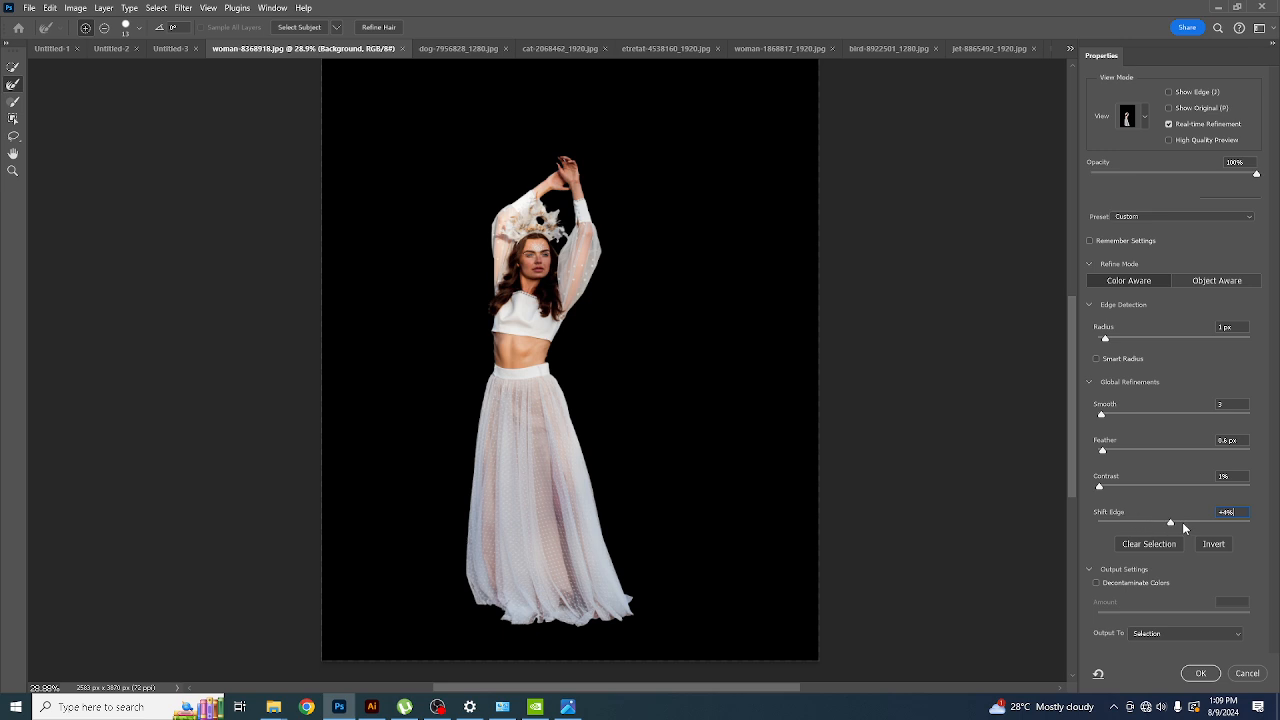
left_click_drag(1251, 527, 1168, 524)
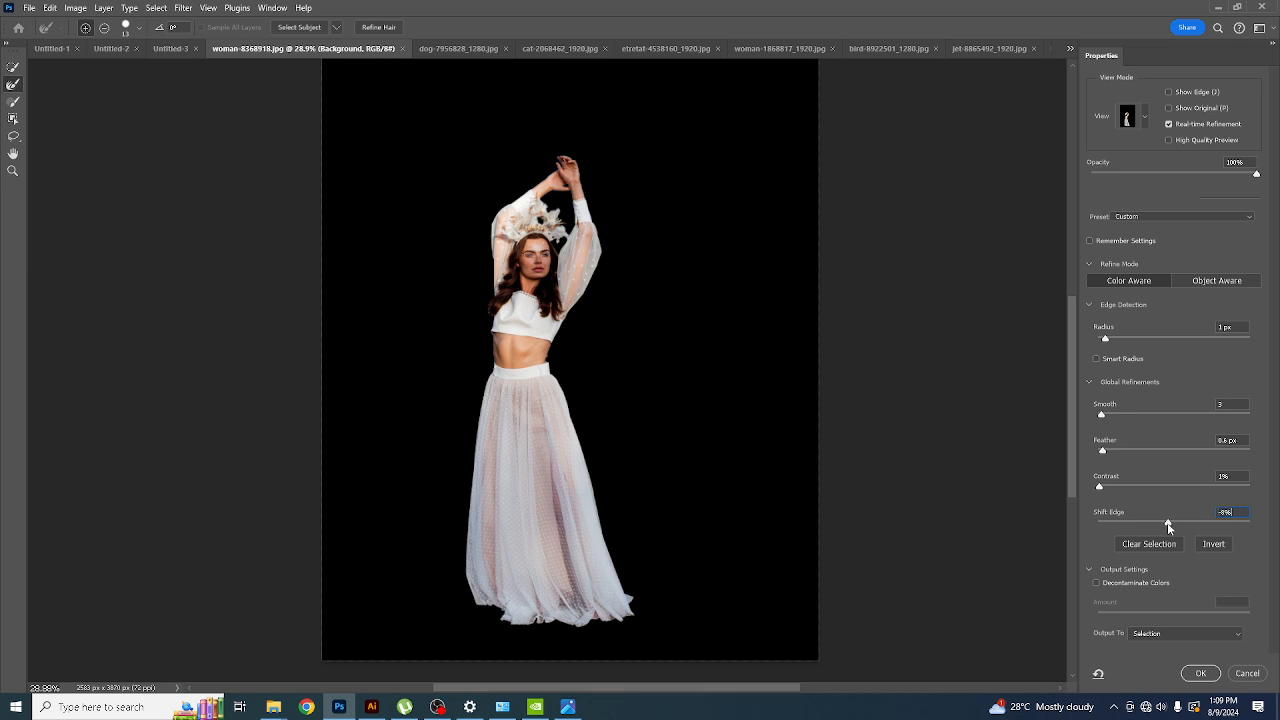
left_click(1201, 673)
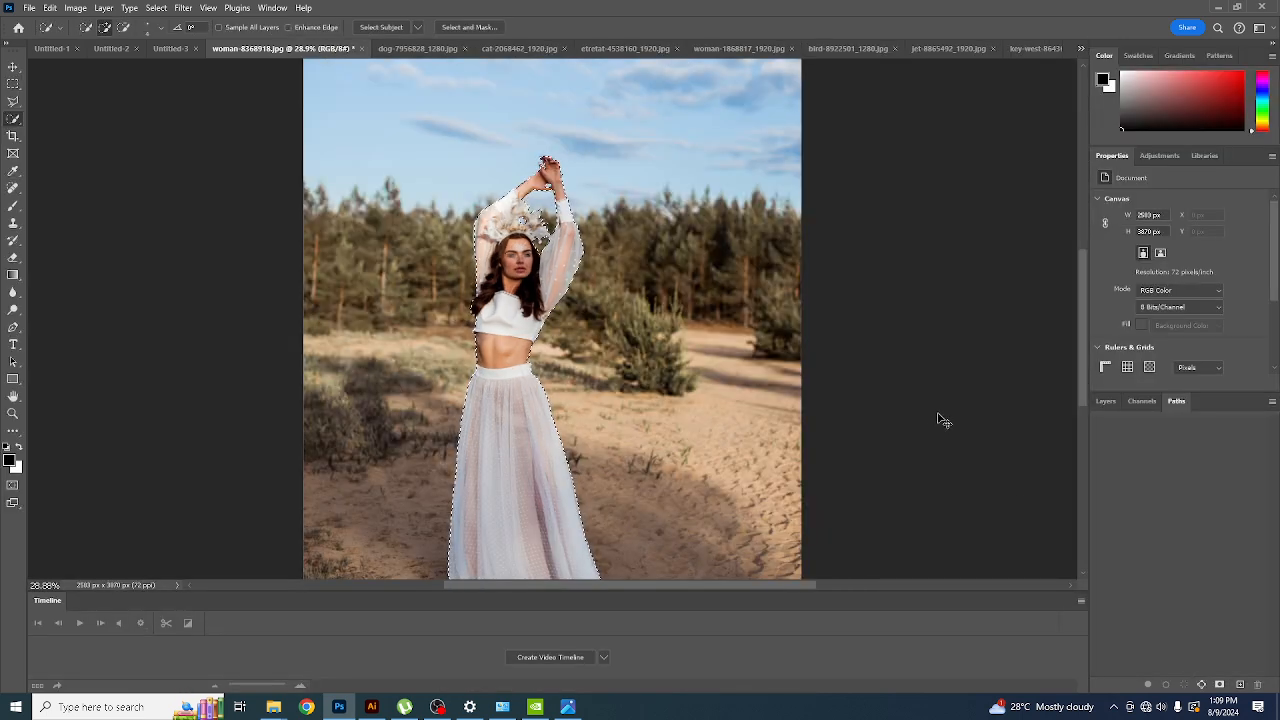
- Open the tree-lined pathway photo pathway-3596034_1280.jpg from Downloads and paste the copied woman into it
left_click(29, 7)
left_click(45, 32)
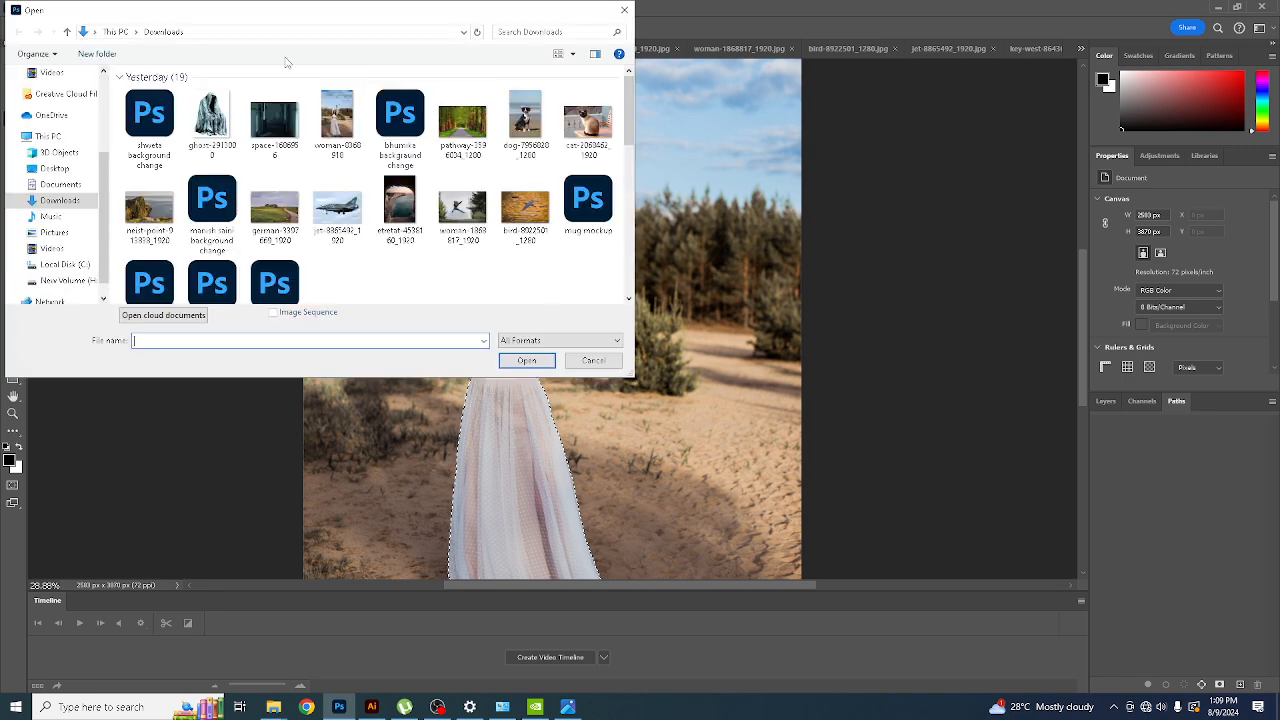
double_click(451, 127)
key("ctrl+v")
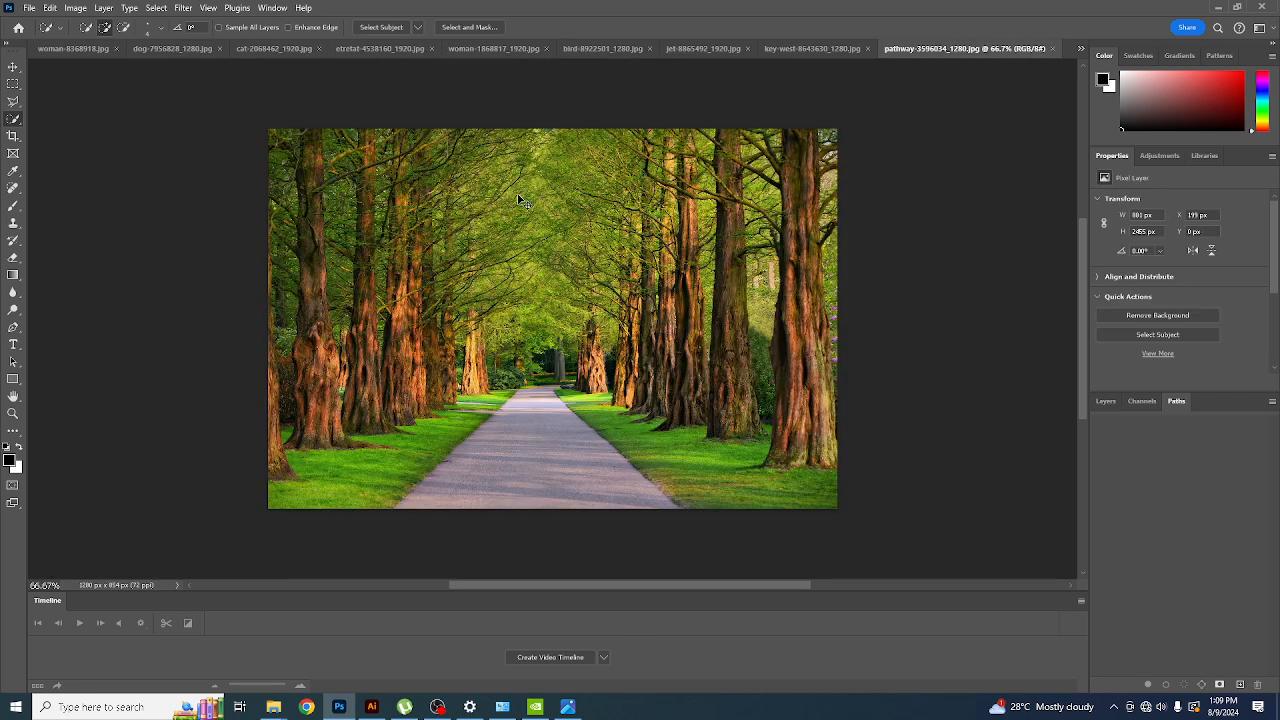
- Scale the pasted woman down to 28.49% and place her standing in the middle of the pathway
key("ctrl+t")
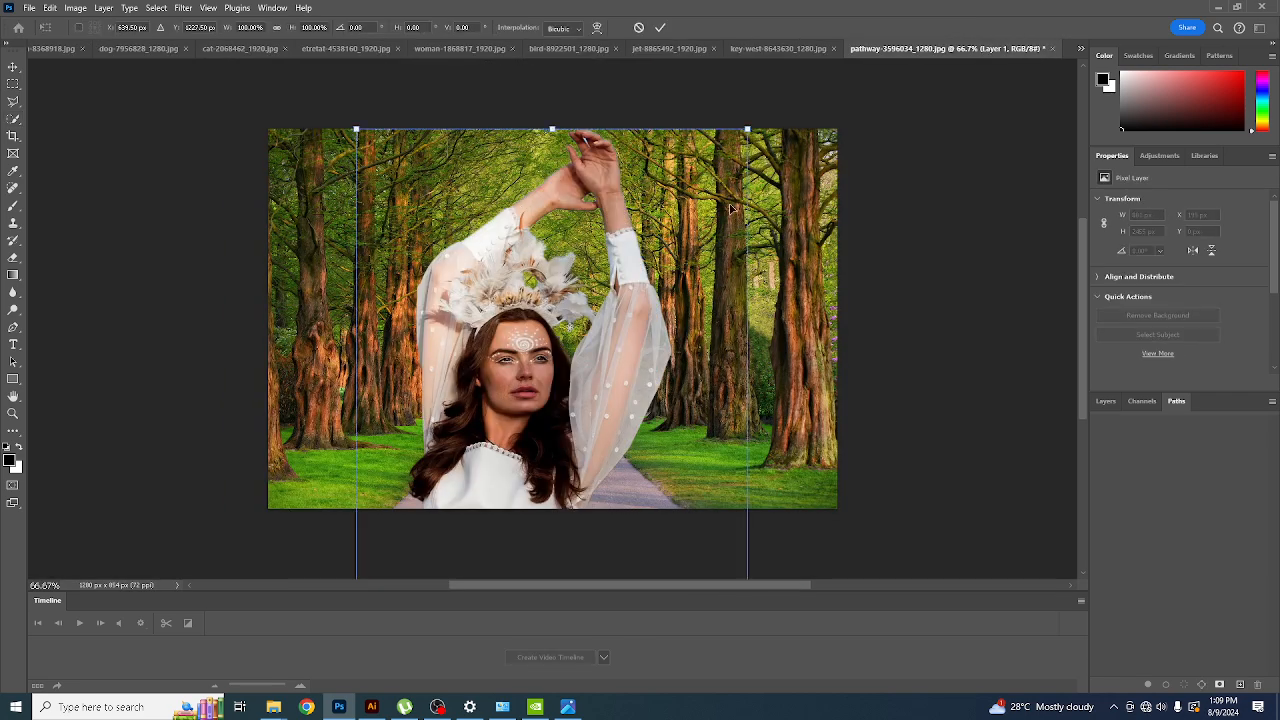
left_click_drag(748, 129, 638, 433)
left_click_drag(523, 462, 579, 268)
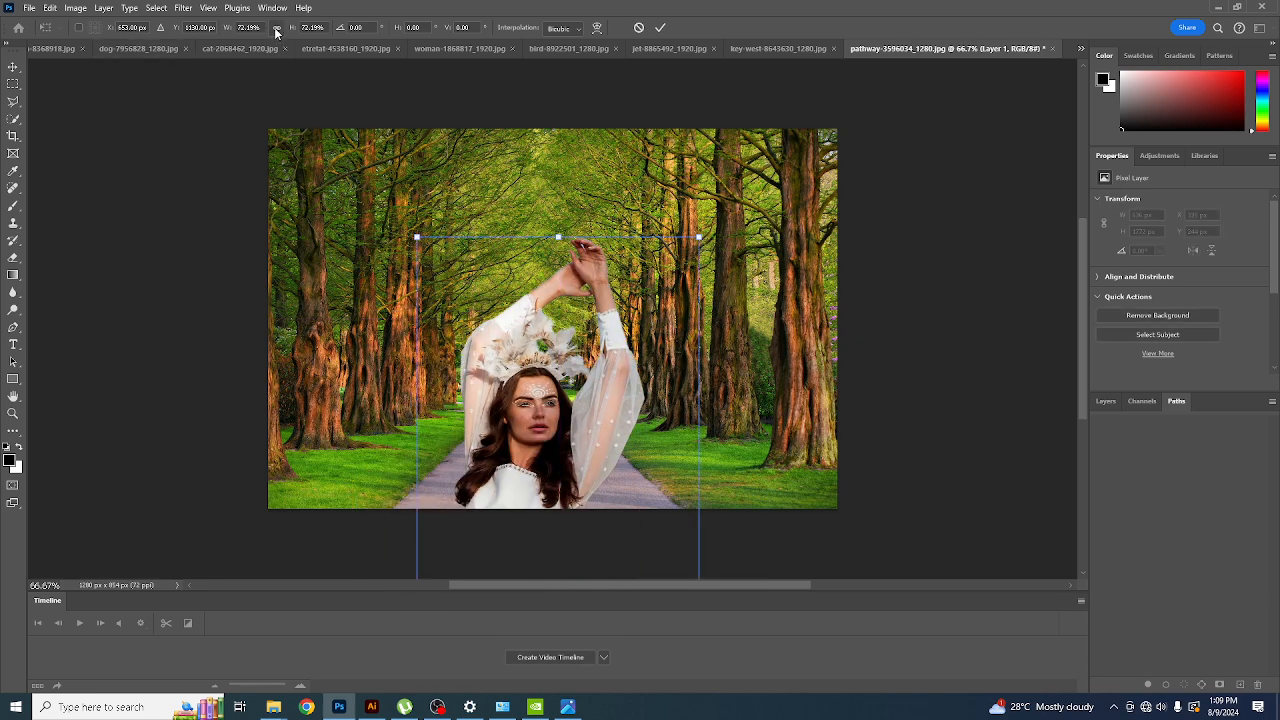
left_click_drag(699, 237, 606, 270)
left_click_drag(562, 342, 573, 185)
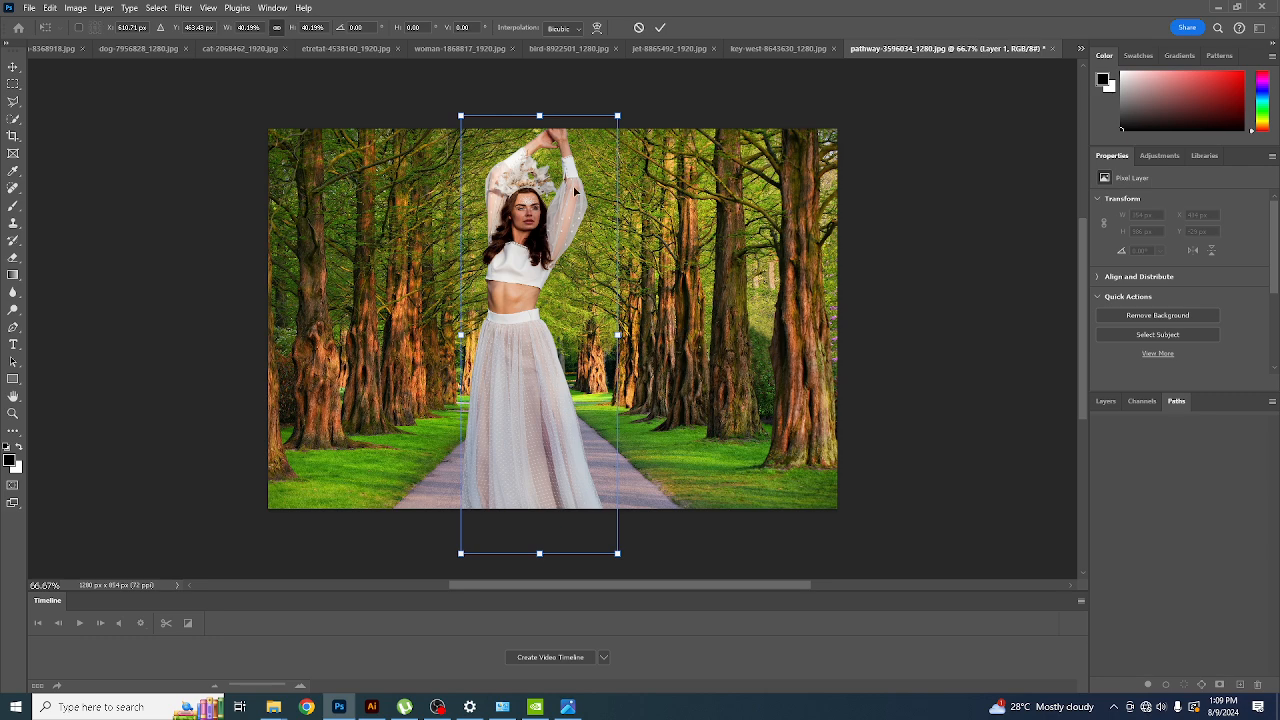
left_click_drag(620, 116, 571, 232)
left_click_drag(510, 355, 556, 290)
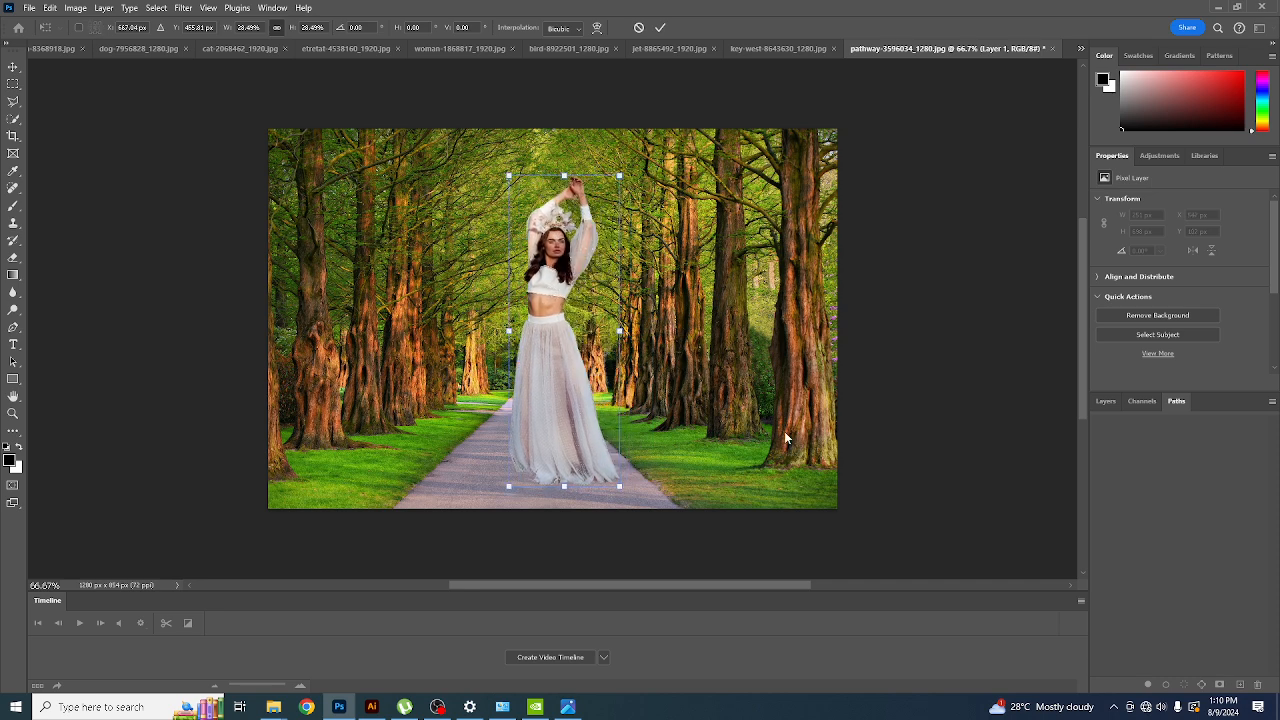
left_click_drag(567, 396, 548, 410)
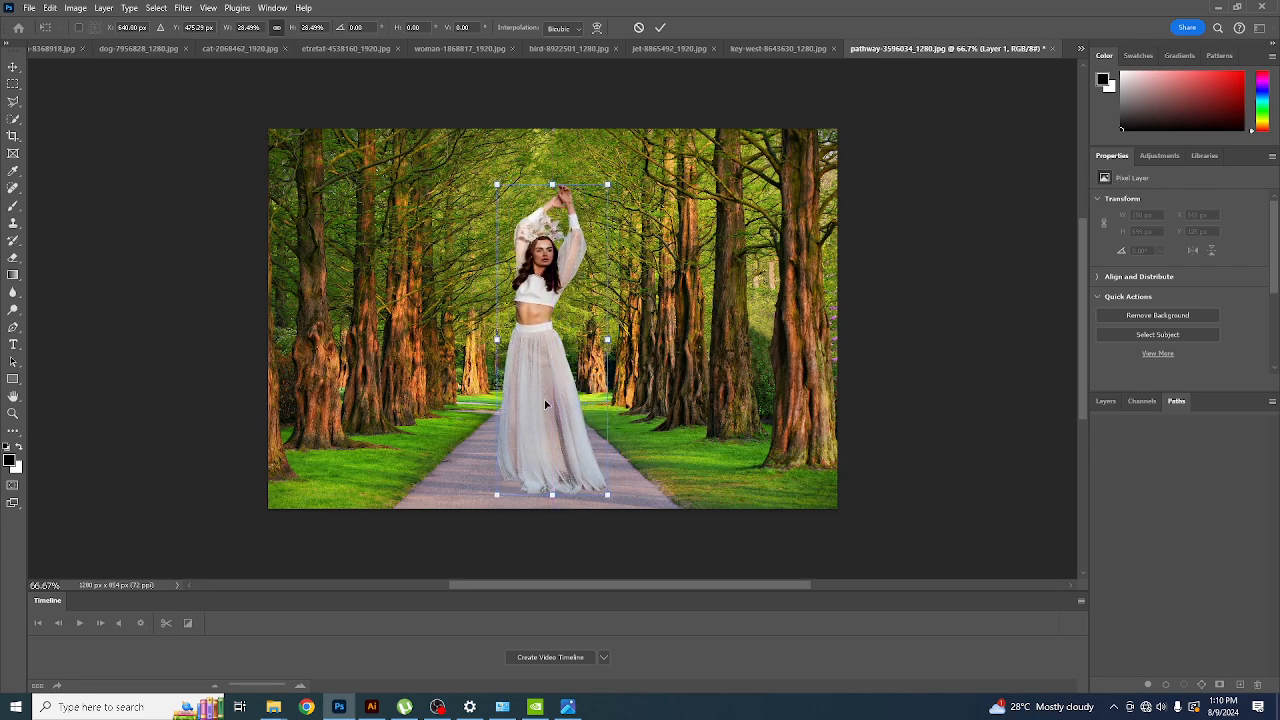
key("w")
- Duplicate the woman's layer and fill her silhouette on the original layer beneath with black
left_click(1106, 401)
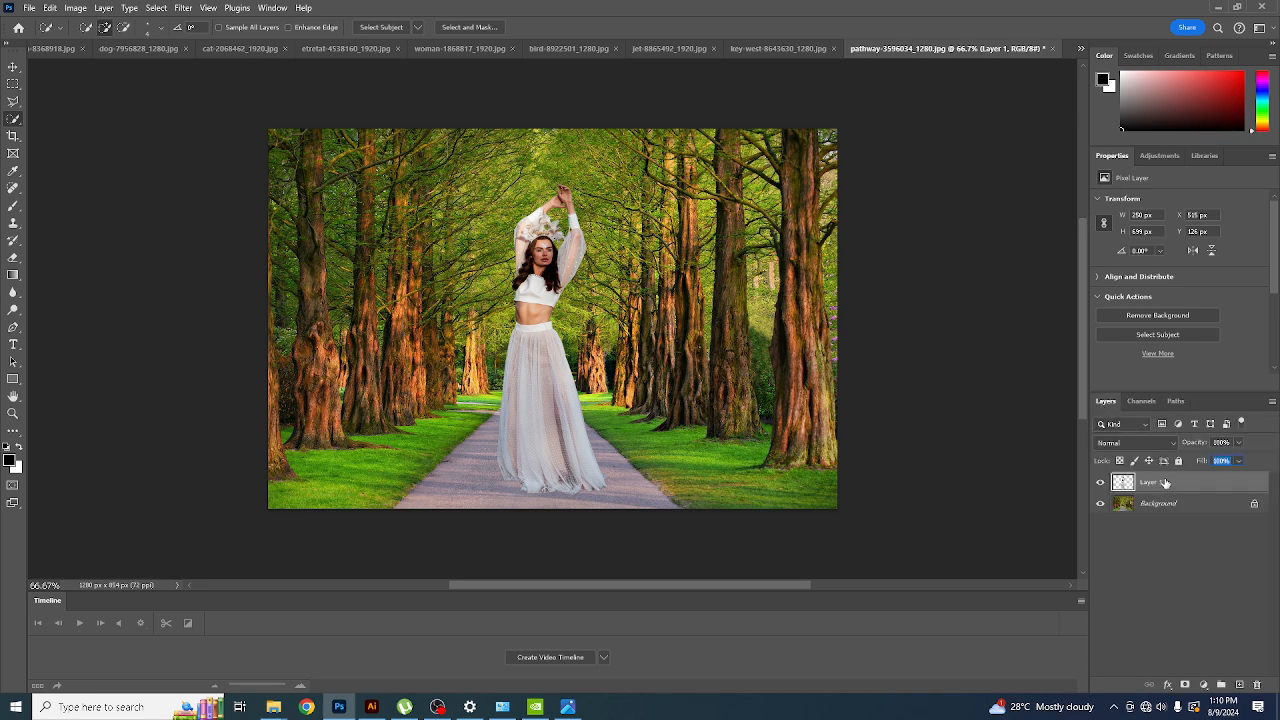
key("ctrl+j")
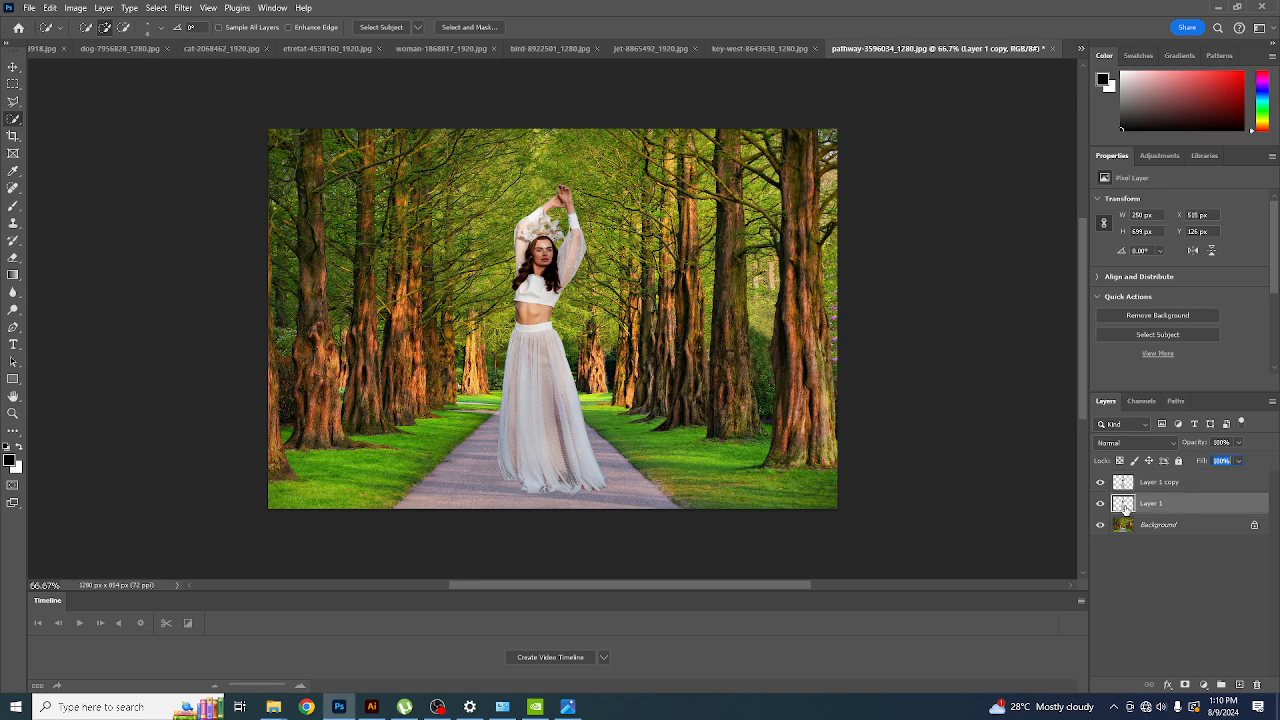
left_click(1099, 485)
left_click(1123, 504, "ctrl")
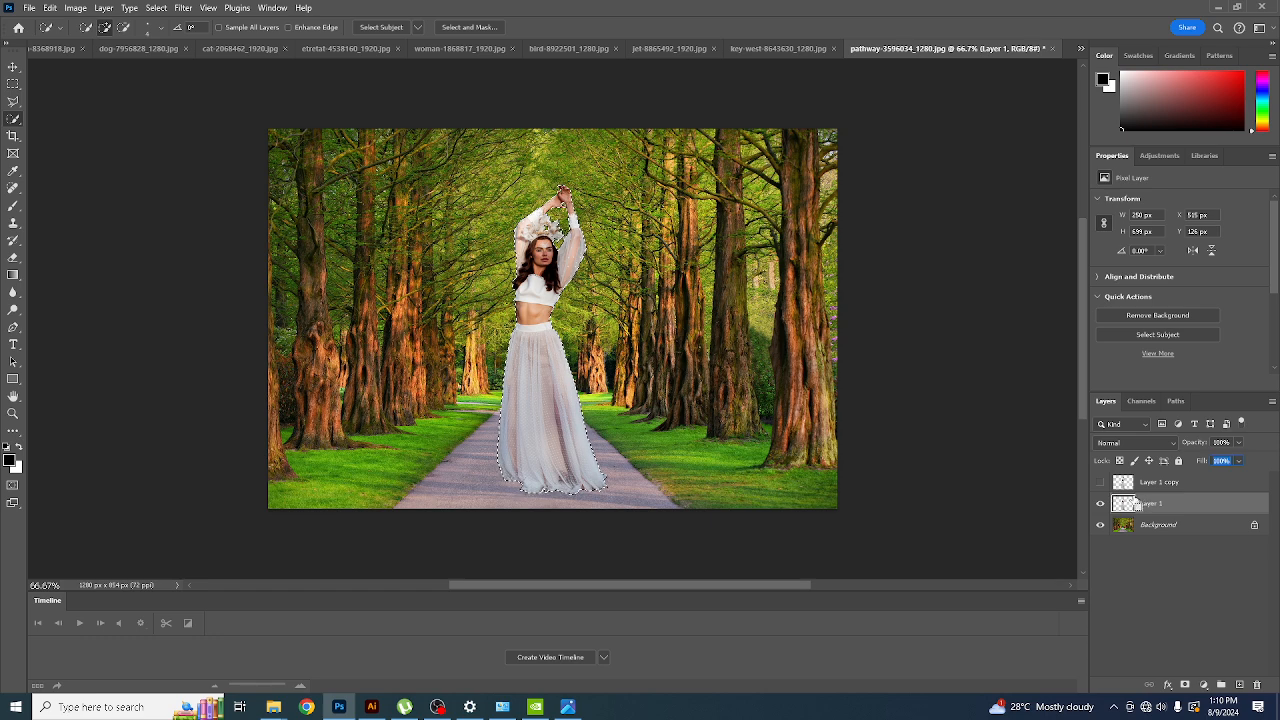
key("ctrl+d")
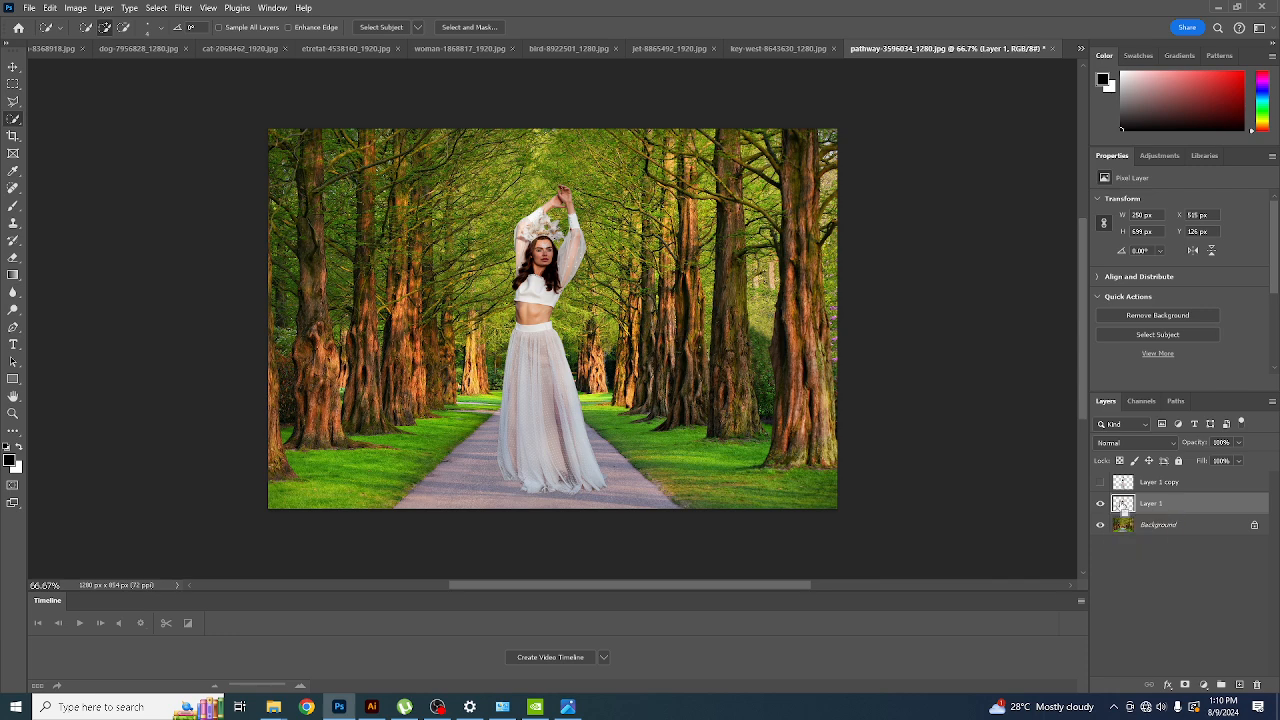
left_click(1122, 503, "ctrl")
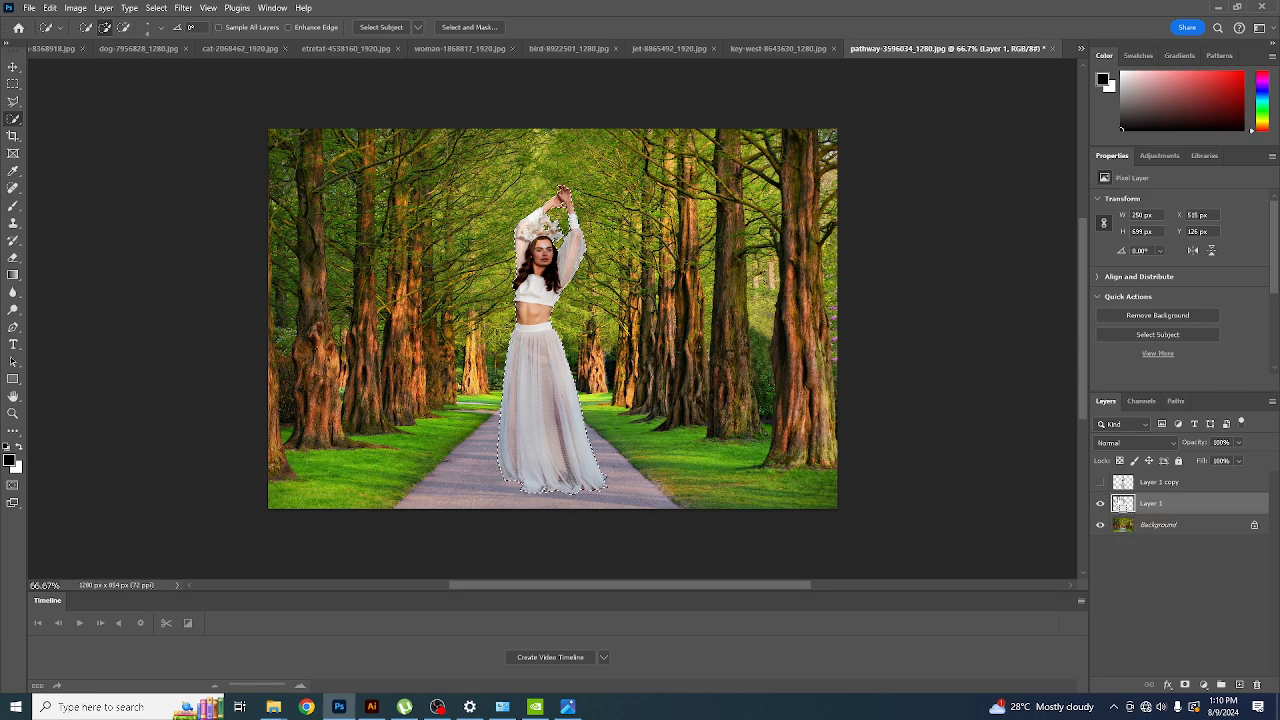
key("alt+BackSpace")
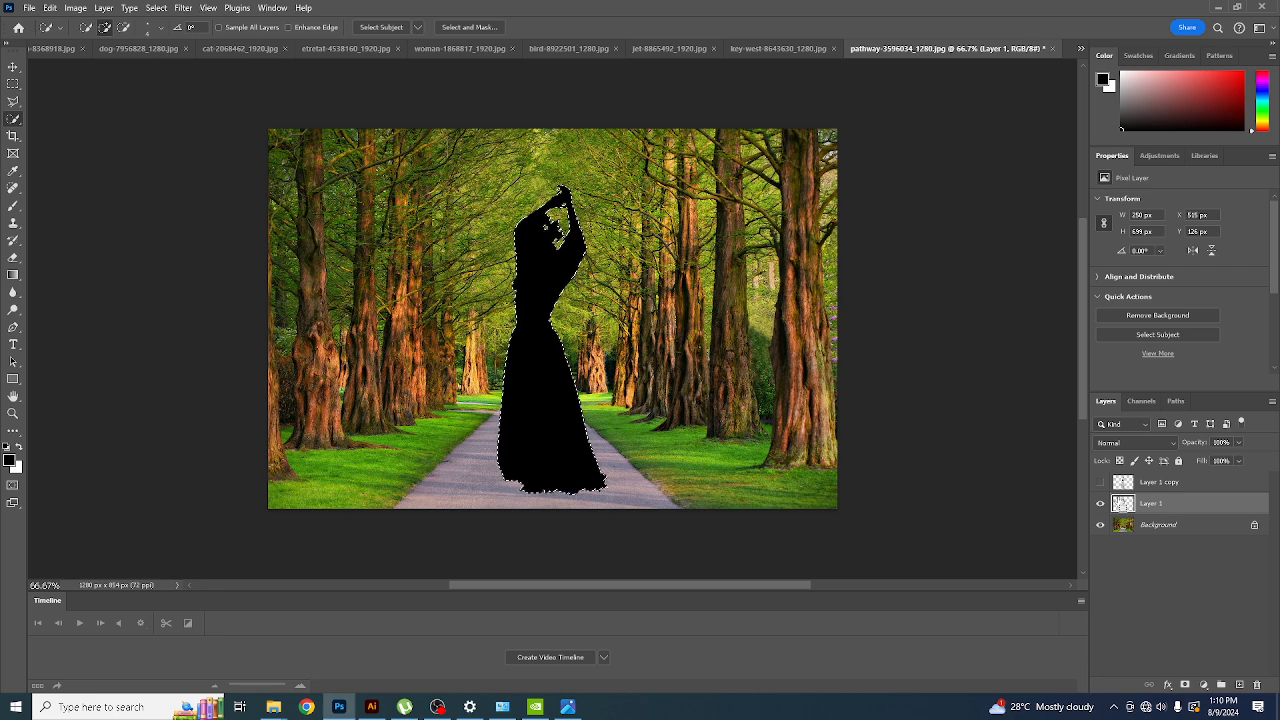
left_click(1100, 482)
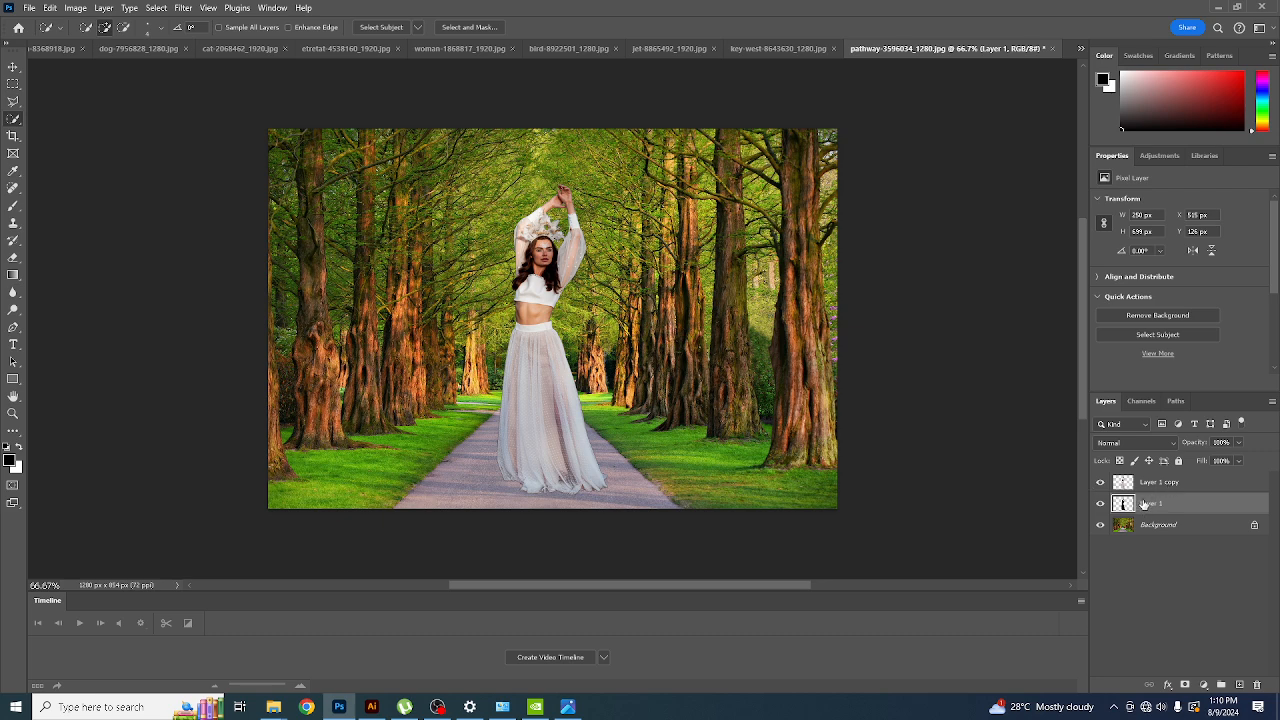
- Skew the black silhouette strongly to the left from the woman's feet, keeping its base in place
key("ctrl+t")
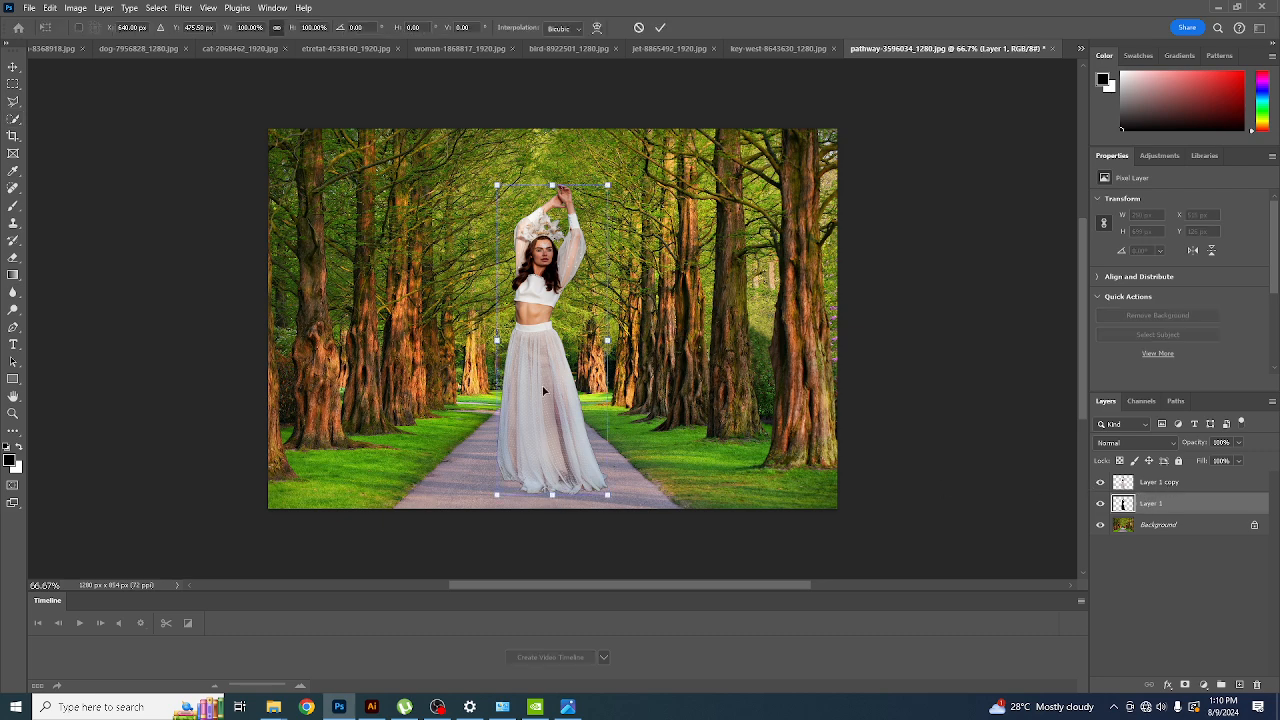
right_click(544, 391)
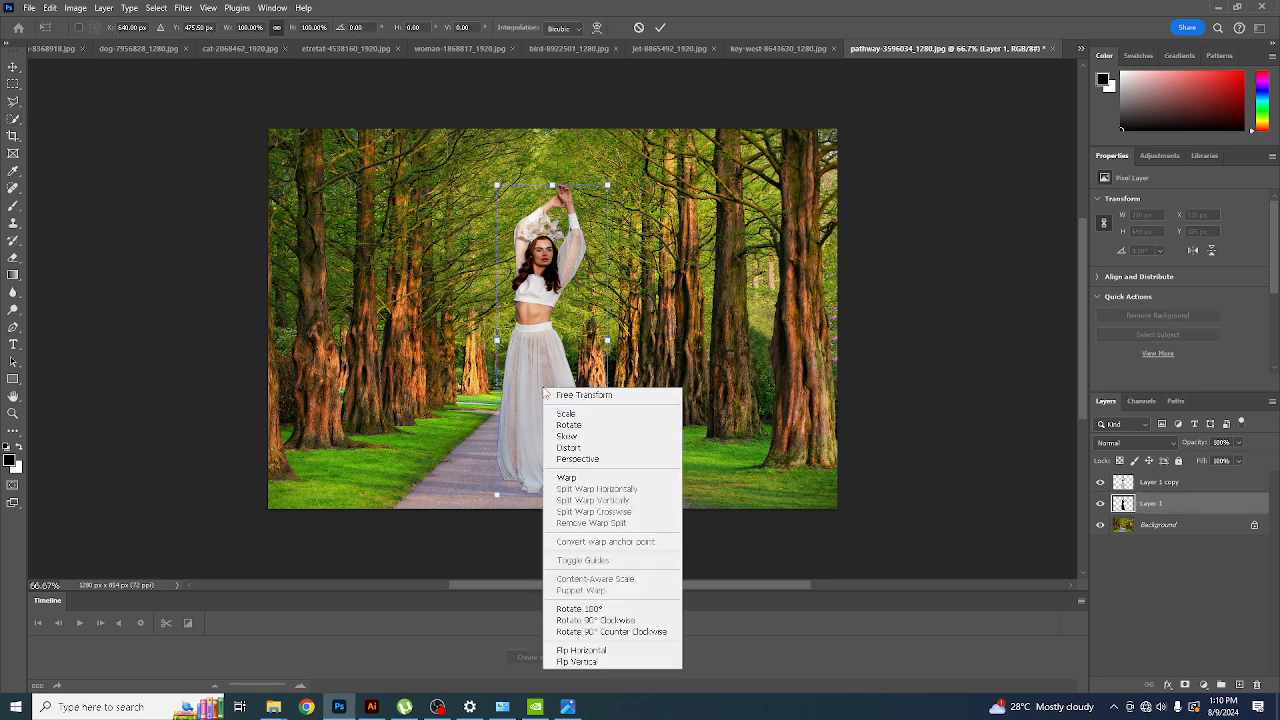
left_click(576, 439)
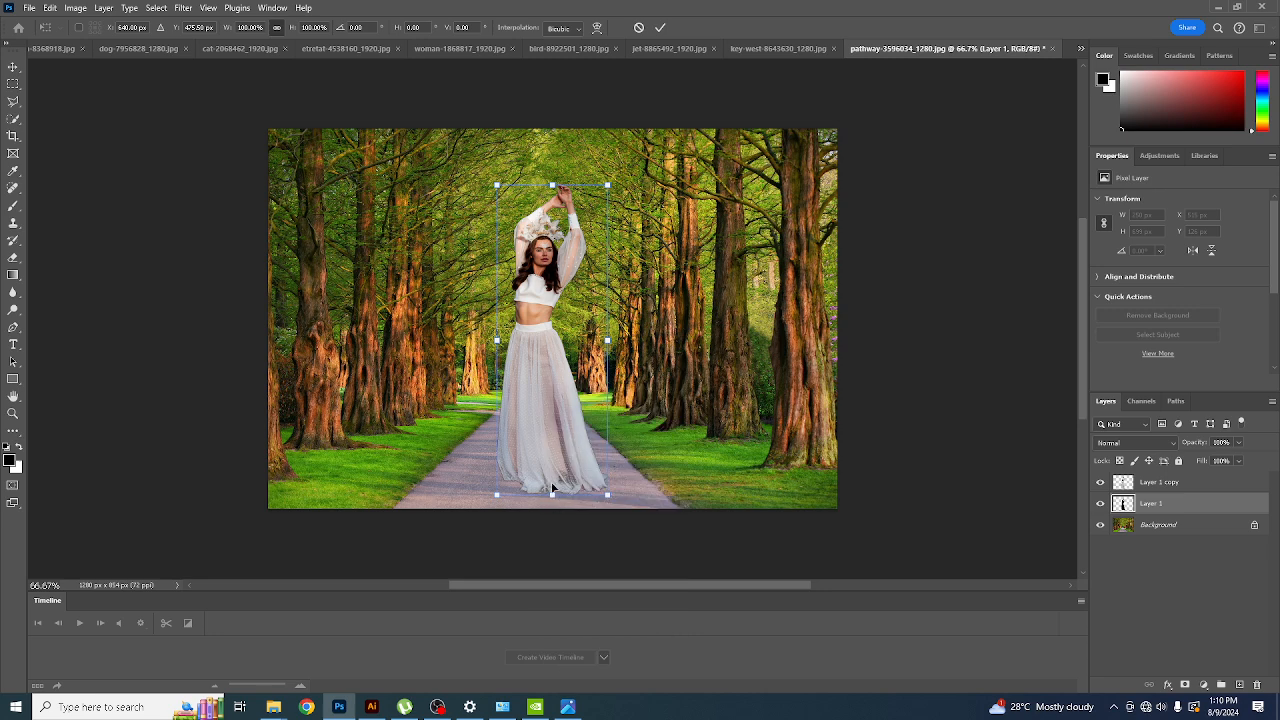
left_click_drag(553, 187, 321, 186)
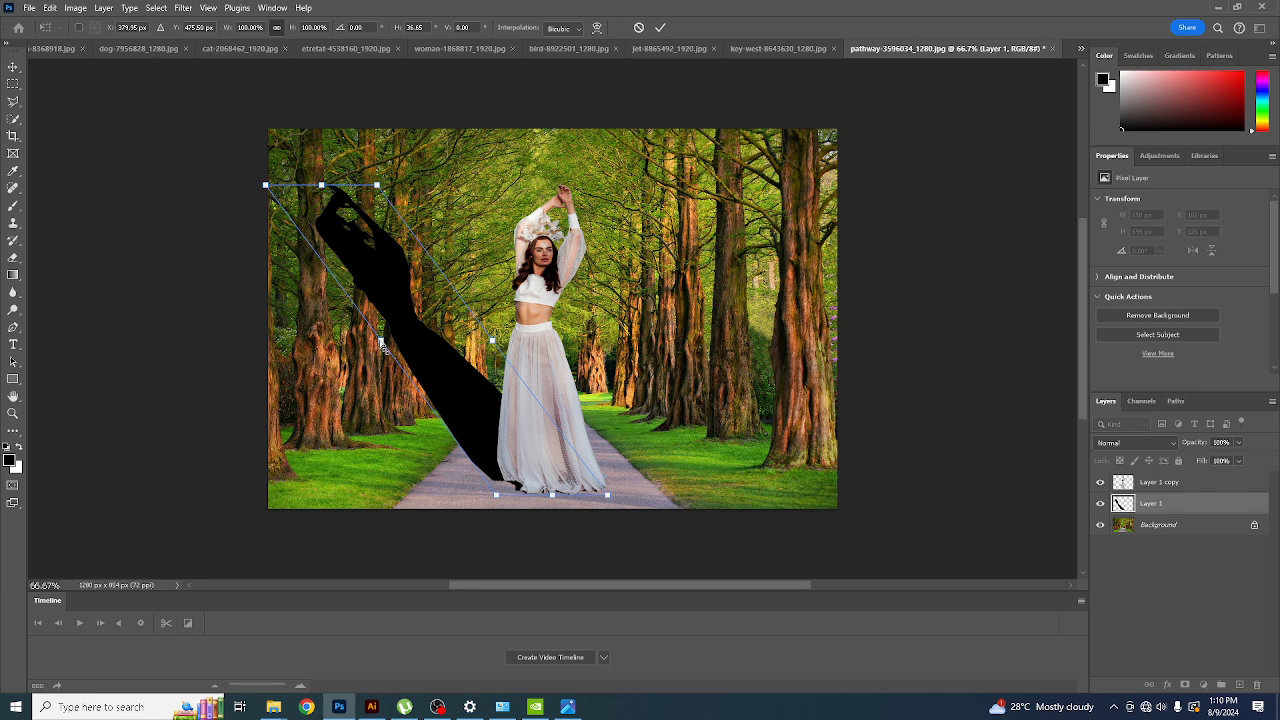
left_click_drag(324, 190, 261, 216)
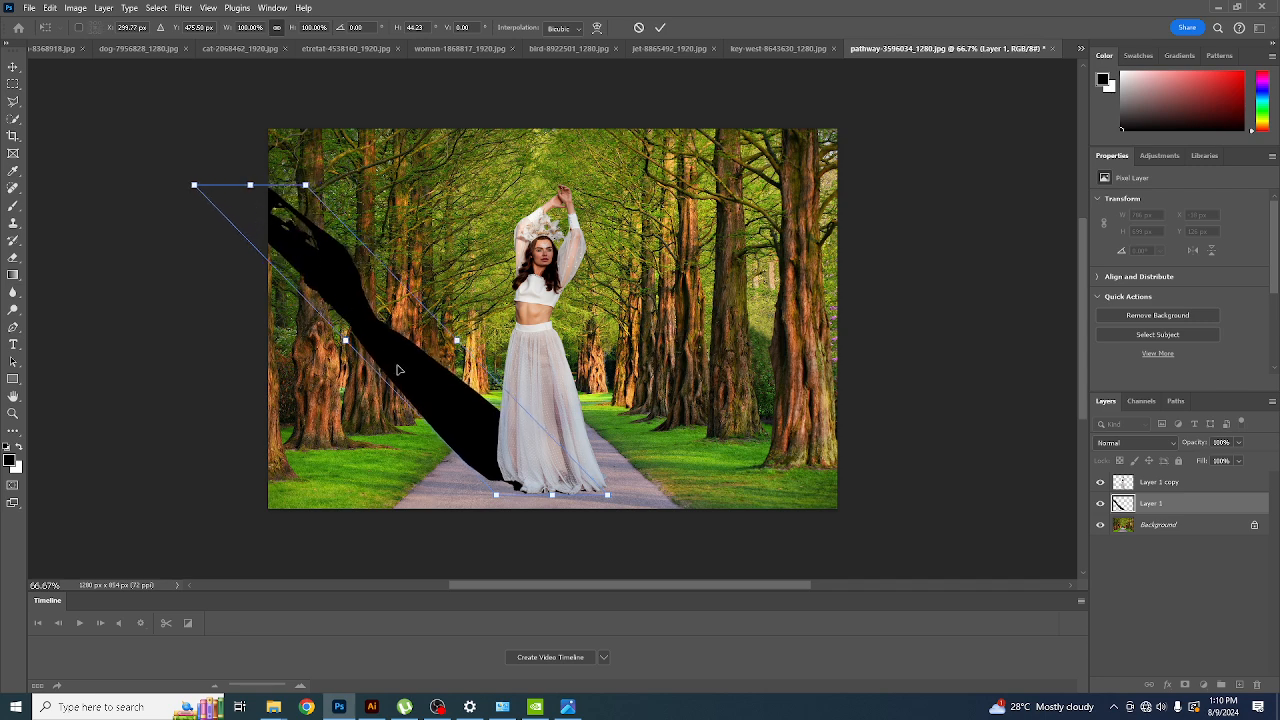
left_click_drag(470, 350, 443, 350)
key("ctrl+z")
- Lean the black silhouette further left with the Perspective transform, past the photo's left edge
right_click(322, 289)
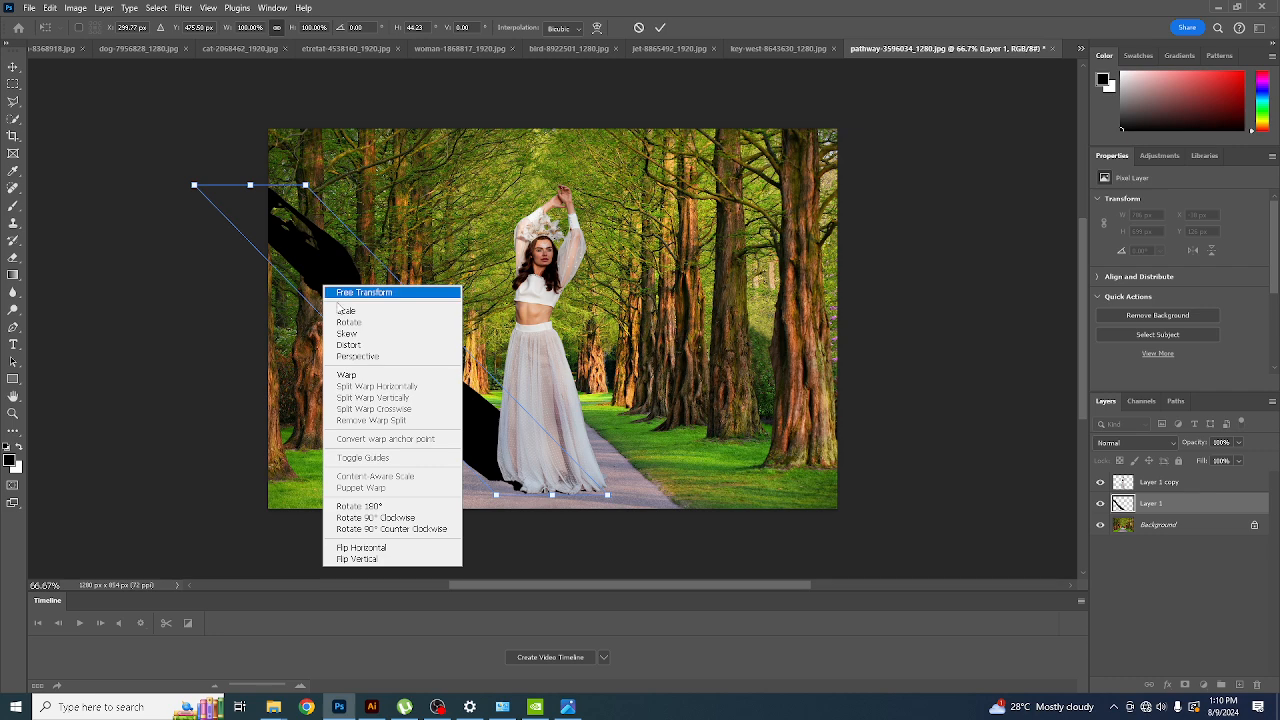
left_click(362, 357)
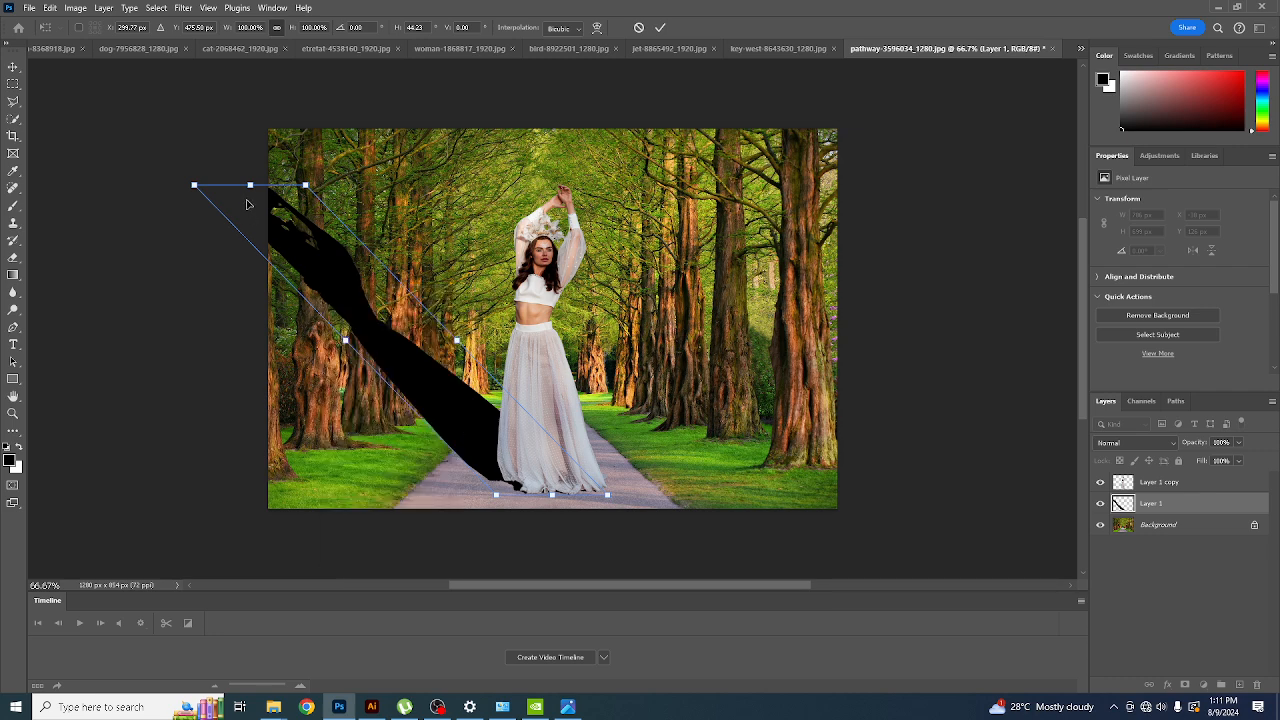
left_click_drag(250, 186, 206, 186)
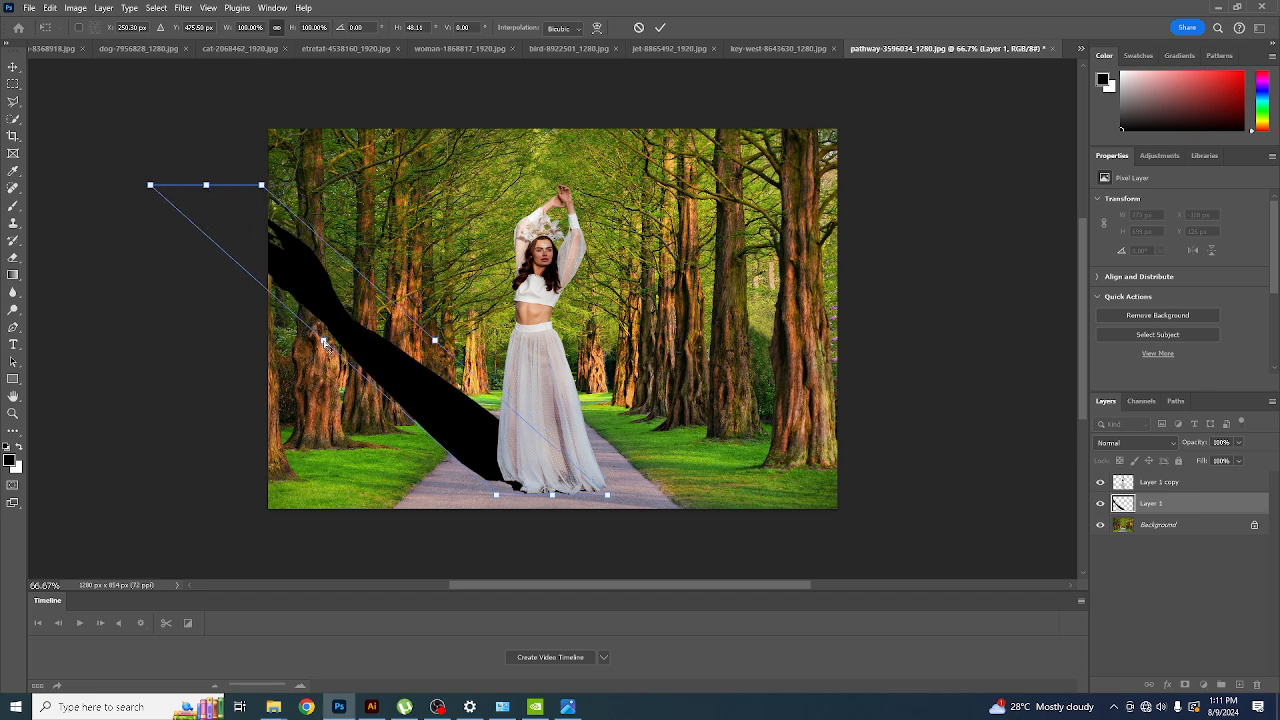
mouse_move(324, 342)
left_mouse_down()
mouse_move(356, 370)
mouse_move(340, 358)
left_mouse_up()
key("ctrl+z")
left_click_drag(206, 186, 173, 186)
- Distort the silhouette flat onto the ground as a shadow from the woman's feet to the left edge, and apply the transform
right_click(389, 350)
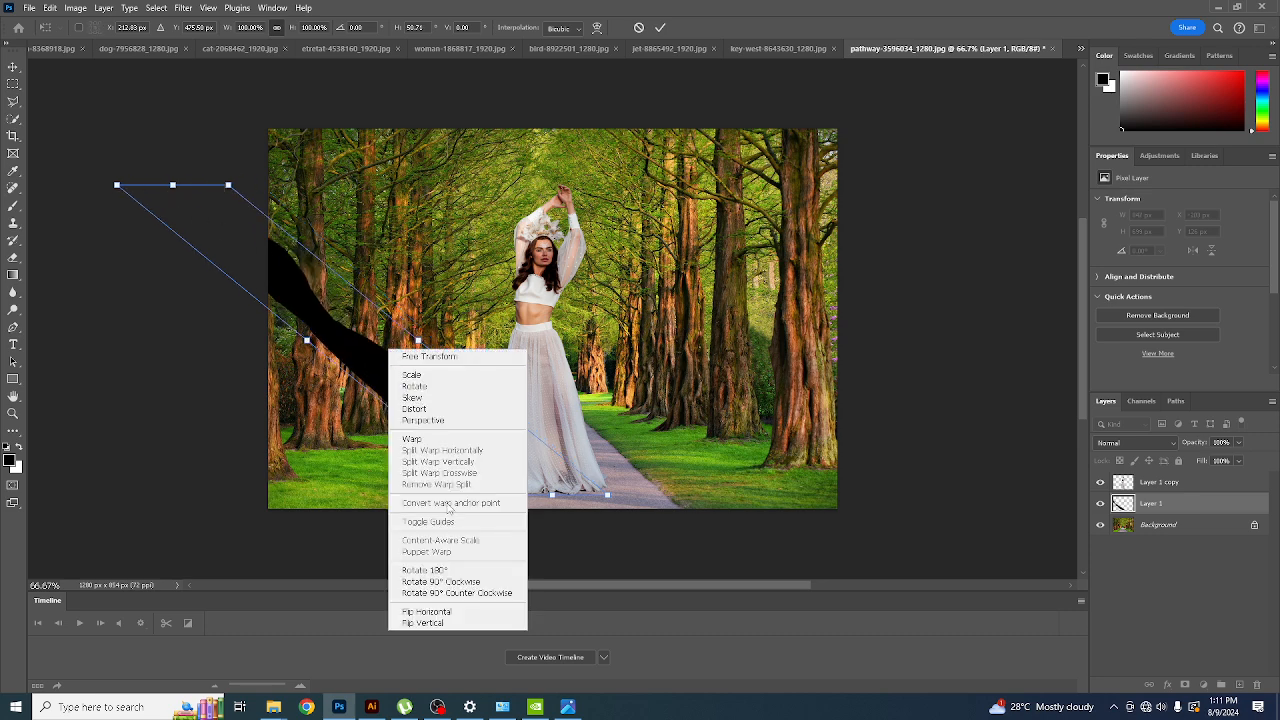
left_click(414, 408)
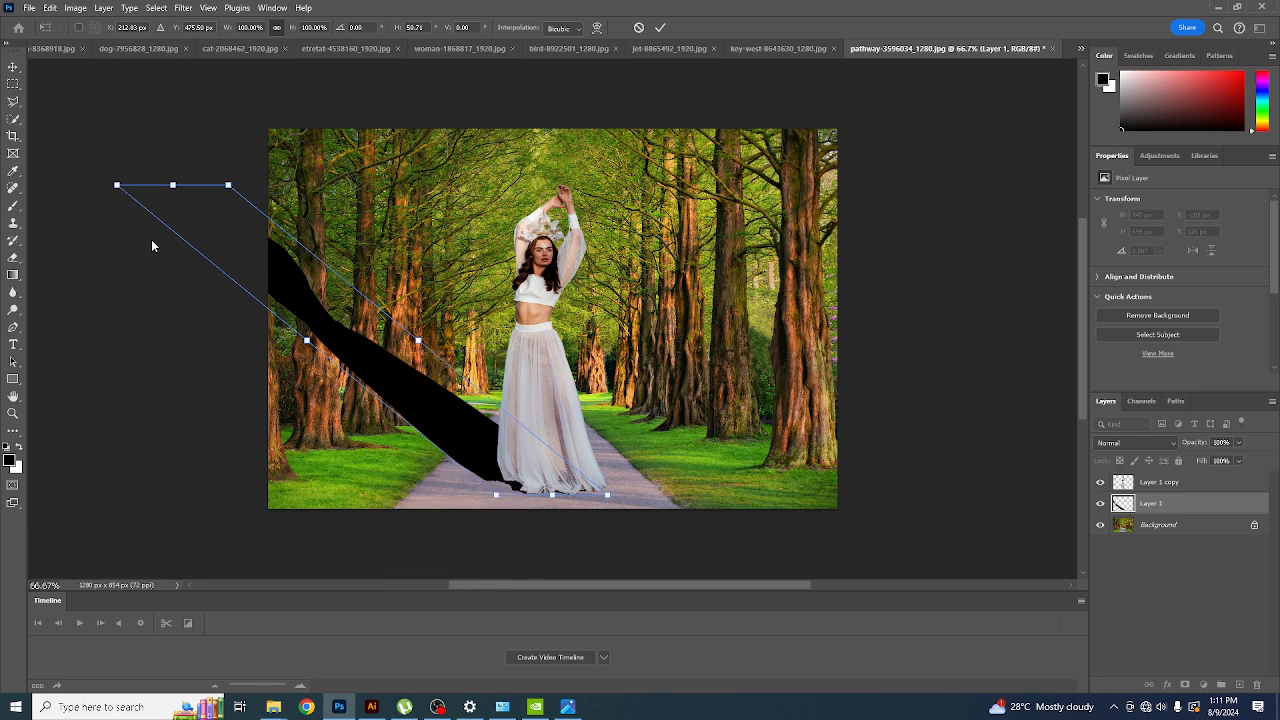
left_click_drag(117, 187, 146, 445)
left_click_drag(229, 188, 272, 453)
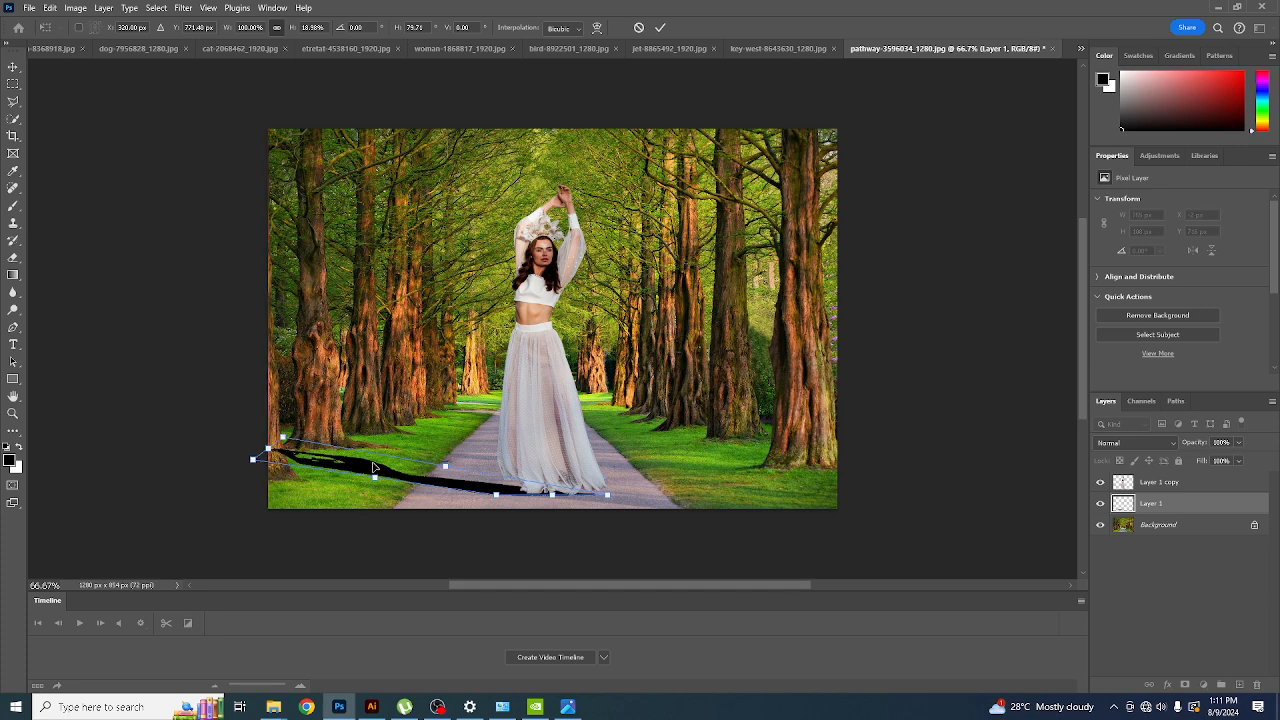
key("Return")
key("w")
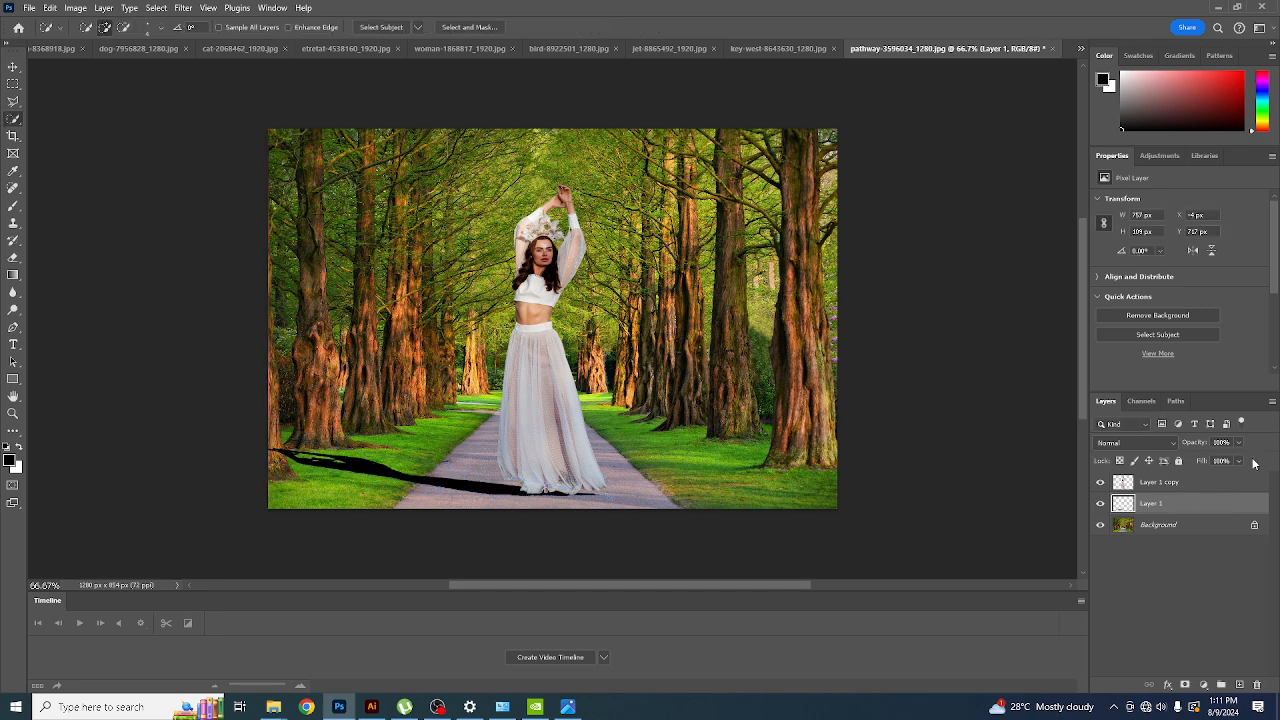
- Lower the shadow layer's opacity to 23%
left_click(1239, 442)
left_click_drag(1237, 459, 1222, 459)
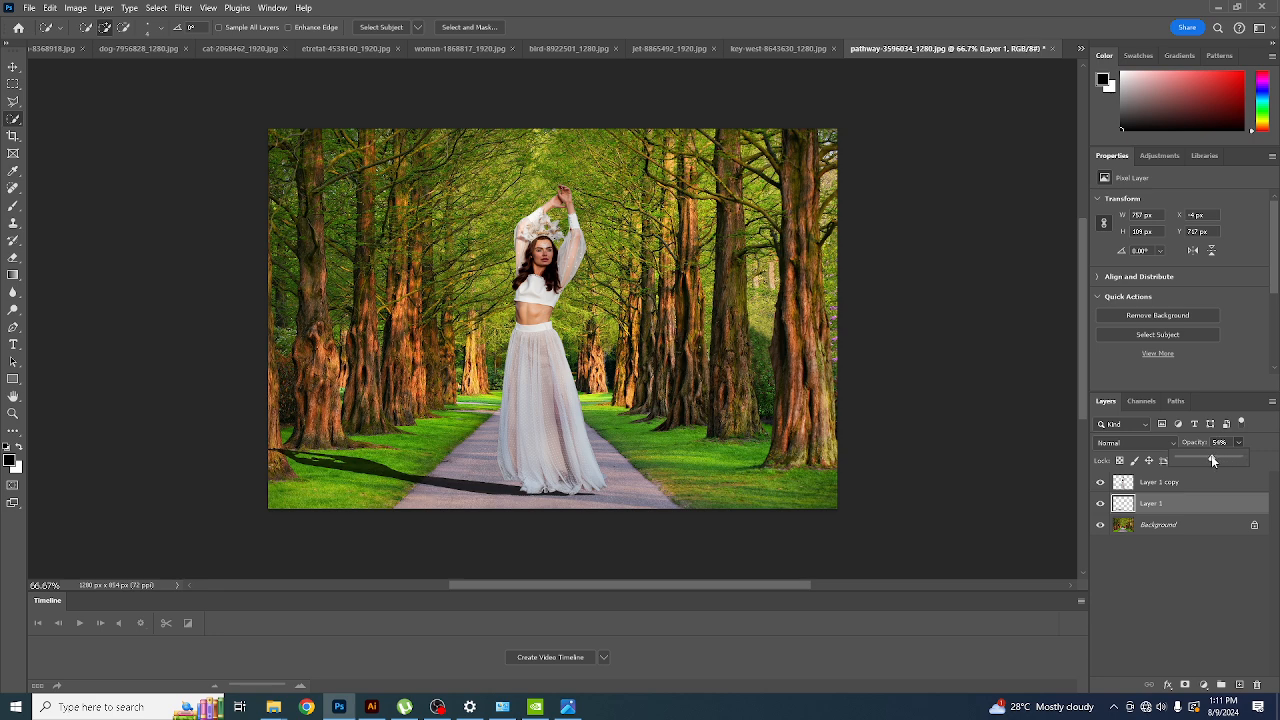
left_click_drag(1212, 460, 1195, 460)
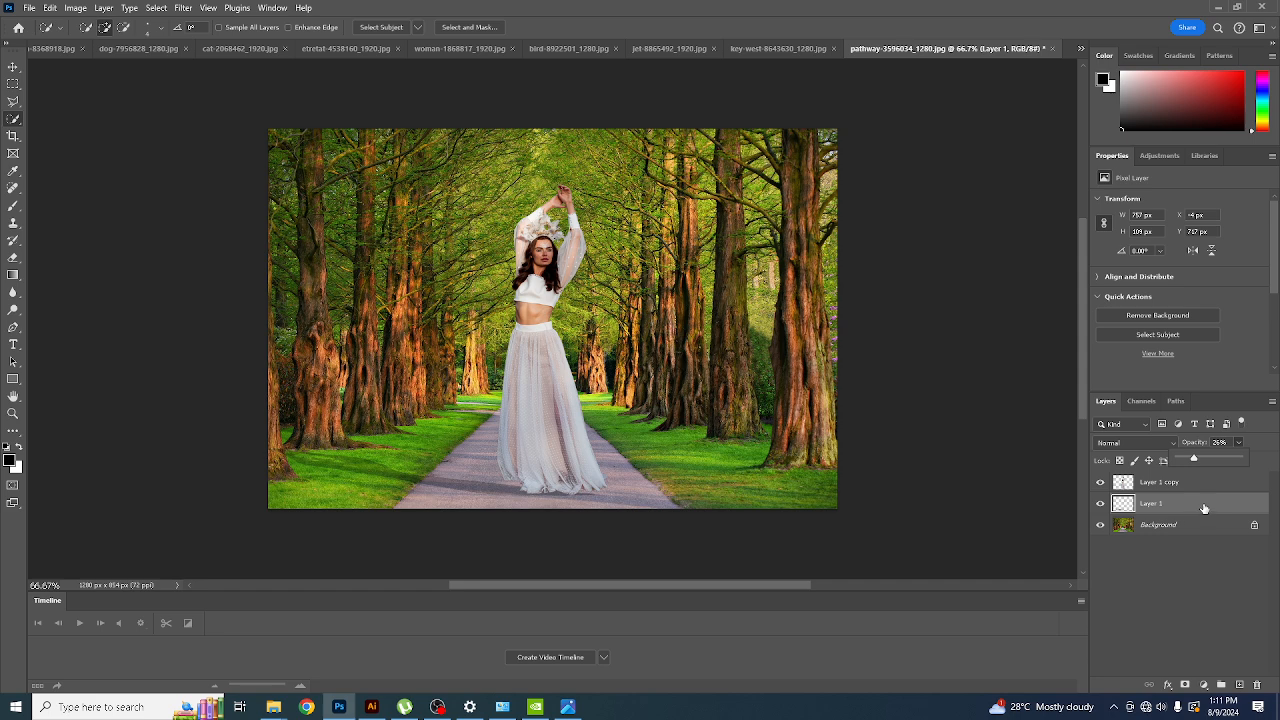
mouse_move(1190, 459)
left_mouse_down()
mouse_move(1172, 459)
mouse_move(1186, 461)
left_mouse_up()
- Soften the shadow's edges by selecting its outline, feathering and inverting the selection, deleting the fringe and deselecting
left_click(1123, 503, "ctrl")
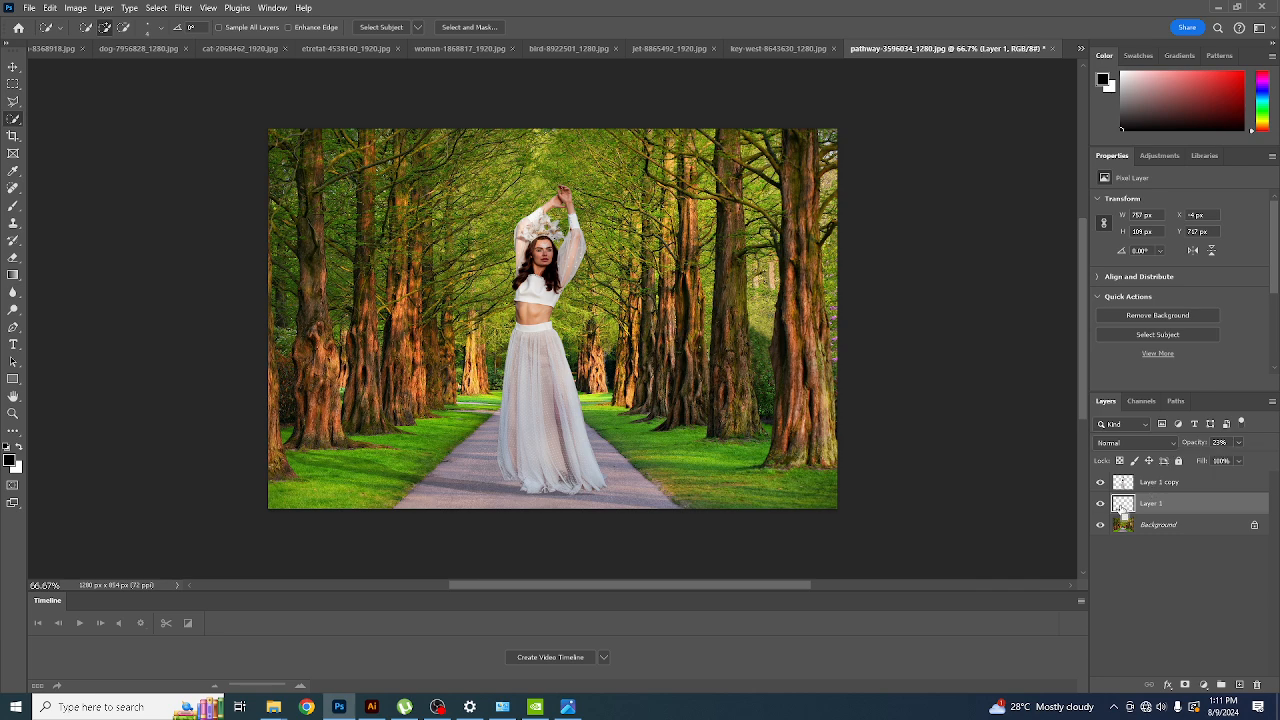
left_click(179, 9)
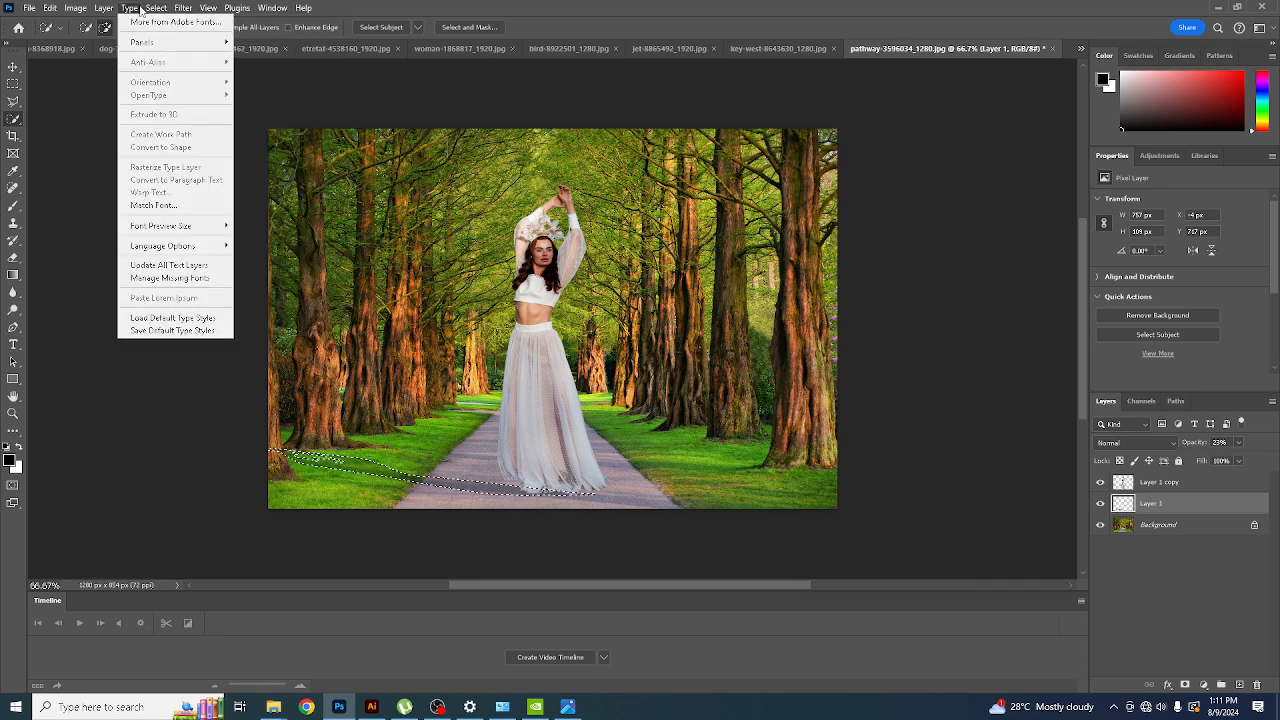
mouse_move(186, 212)
left_click(330, 247)
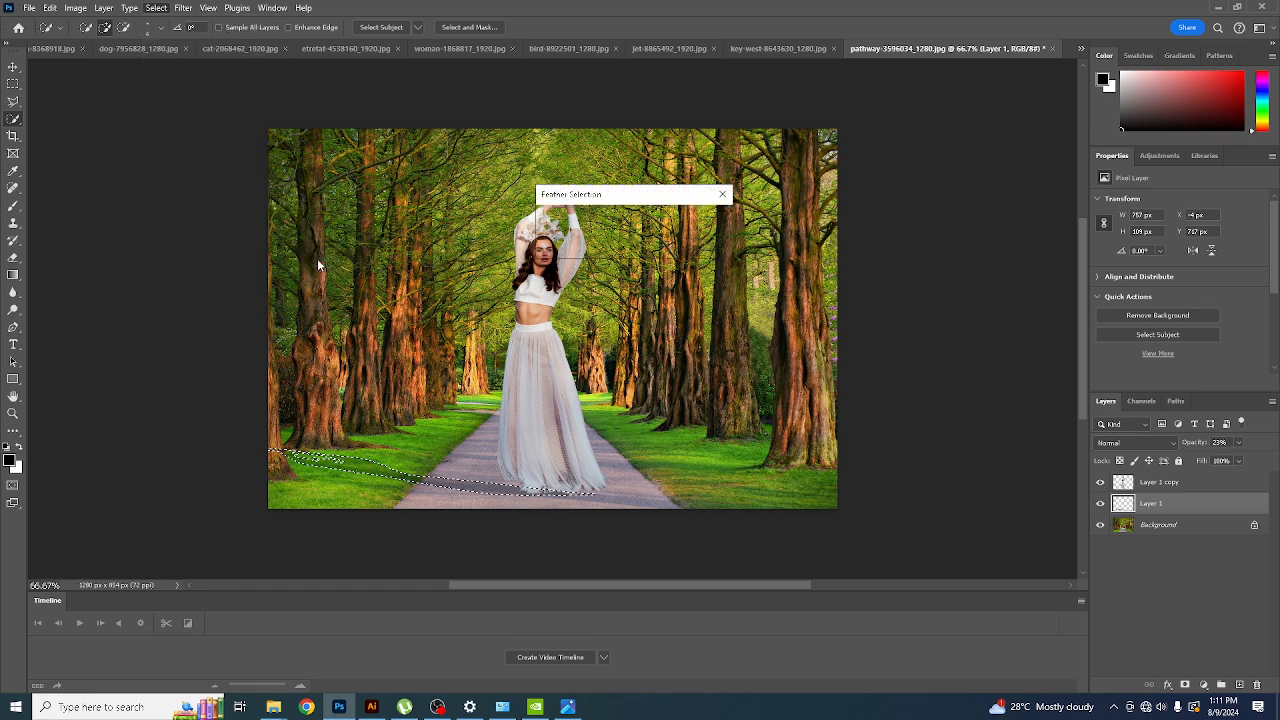
left_click(703, 218)
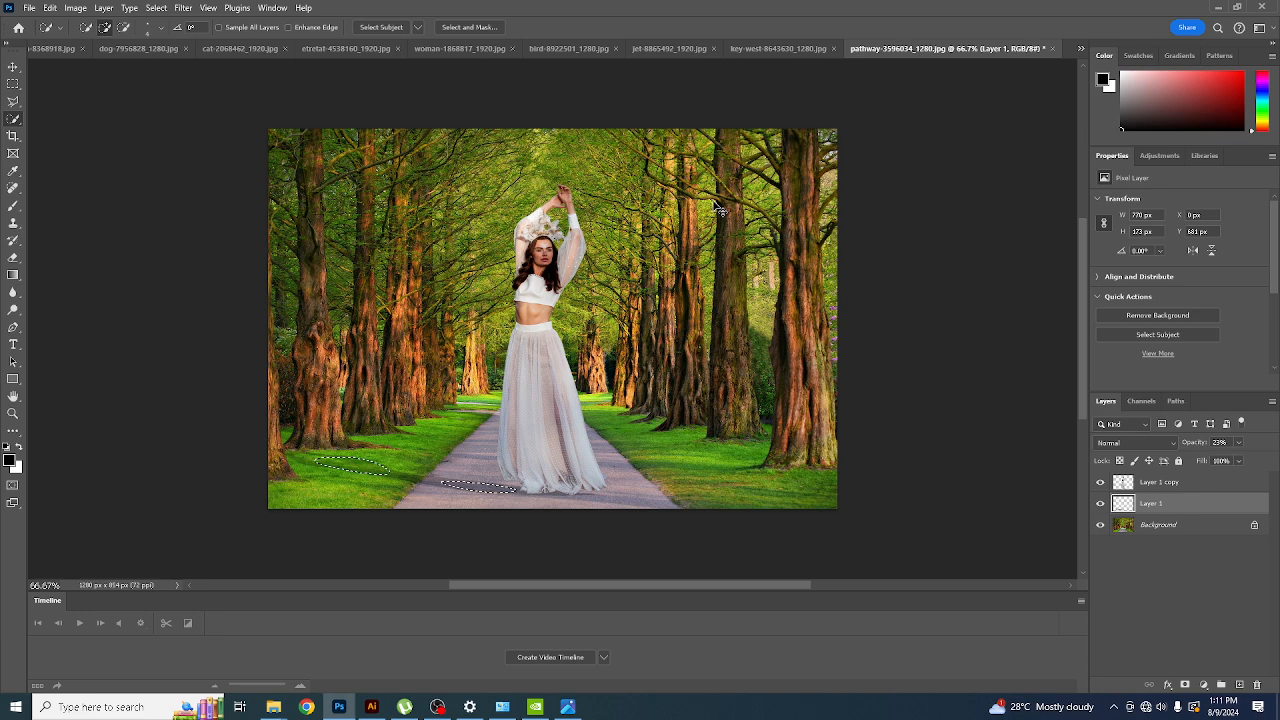
key("ctrl+shift+i")
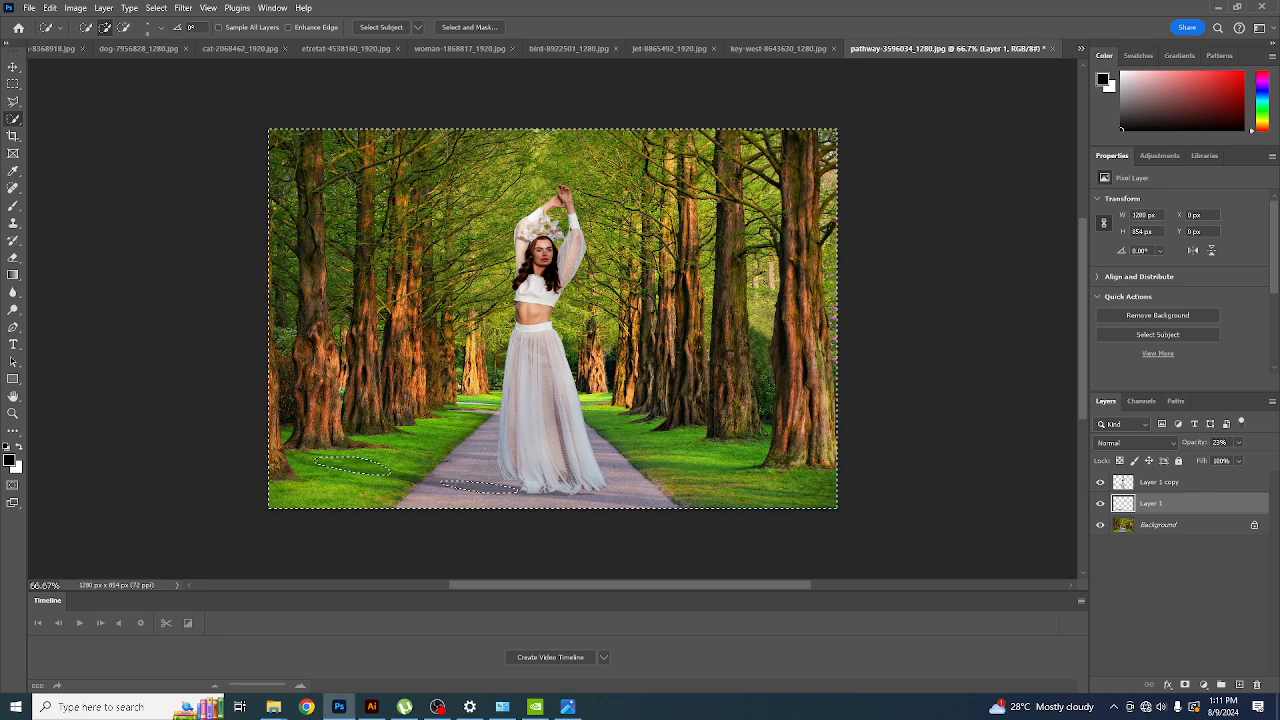
key("Delete")
key("ctrl+d")
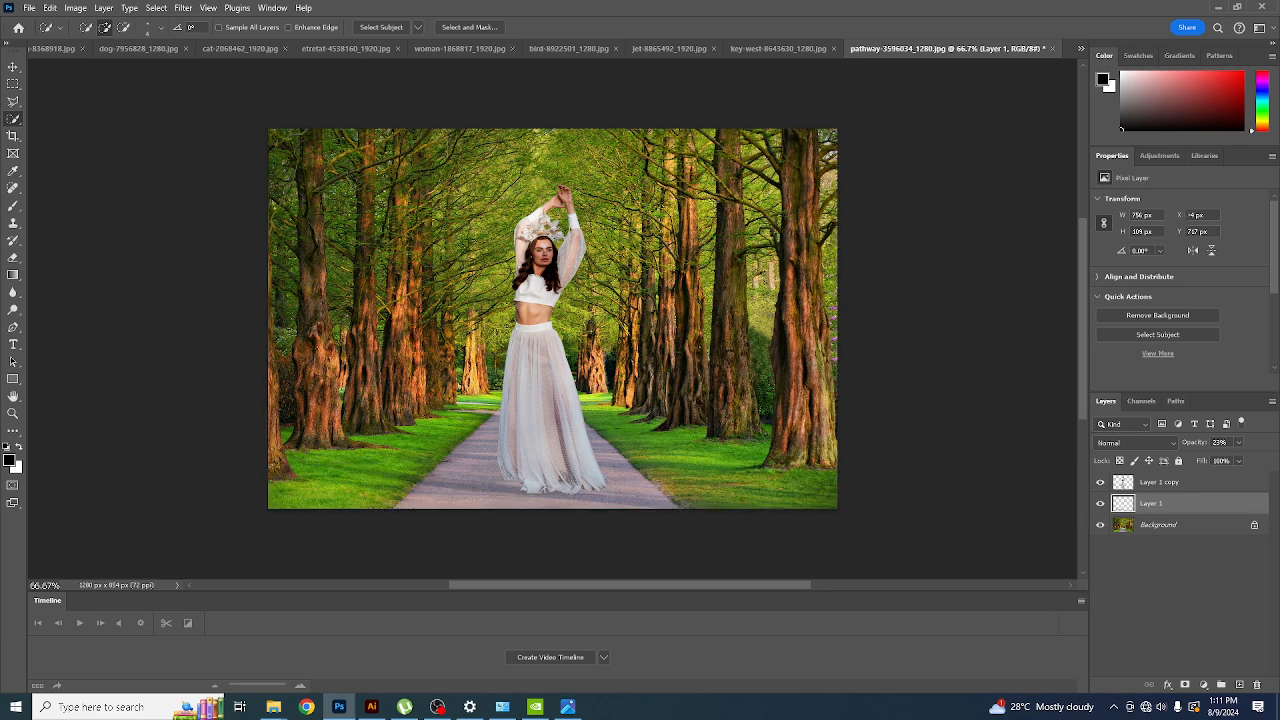
- Raise the shadow layer's opacity slightly to darken the shadow, and switch to the Move tool
left_click(1239, 442)
mouse_move(1224, 460)
left_mouse_down()
mouse_move(1254, 458)
mouse_move(1231, 460)
left_mouse_up()
left_click(13, 67)
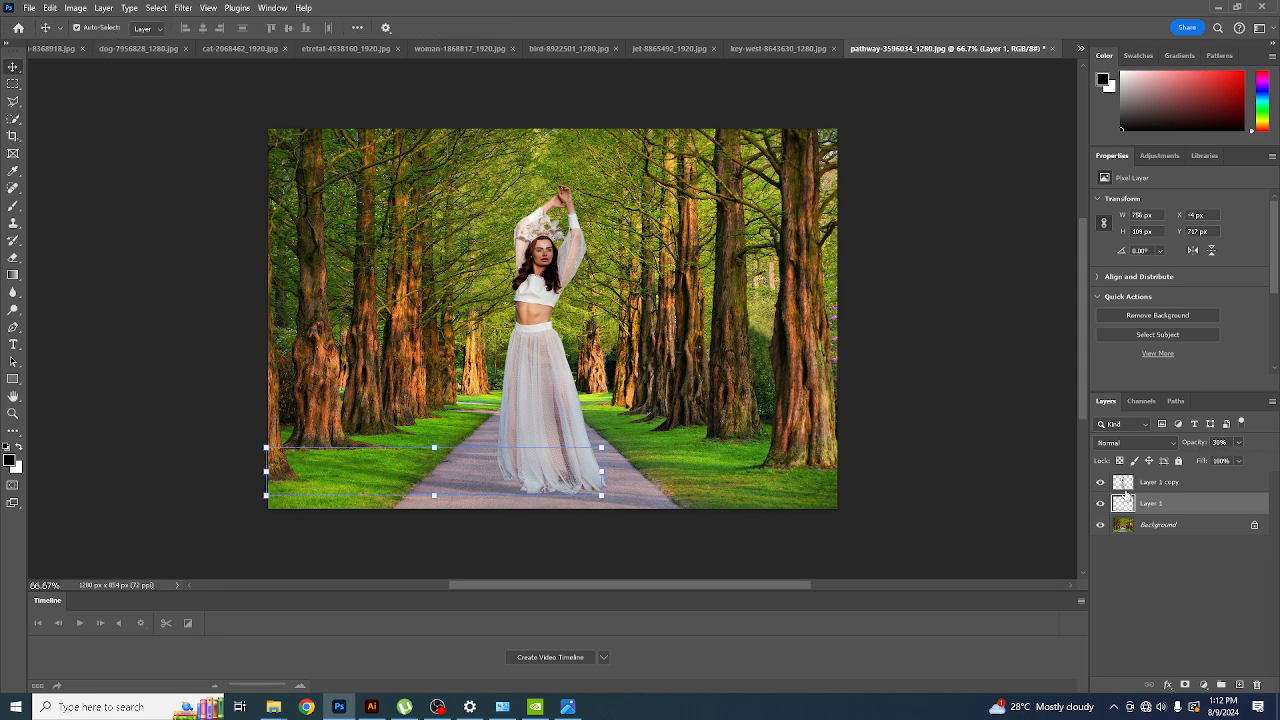
- Open Match Color for the woman's layer with the pathway image as the source and its Background layer as the reference
left_click(1122, 484)
left_click(70, 9)
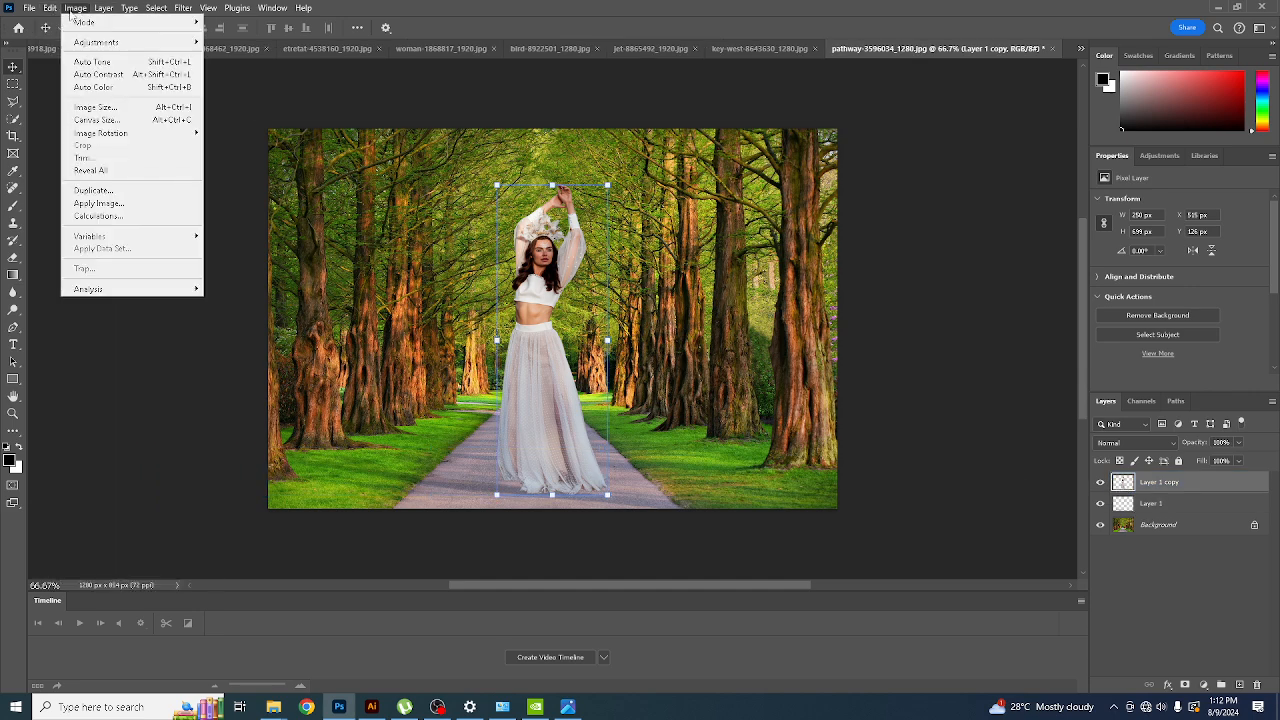
mouse_move(118, 43)
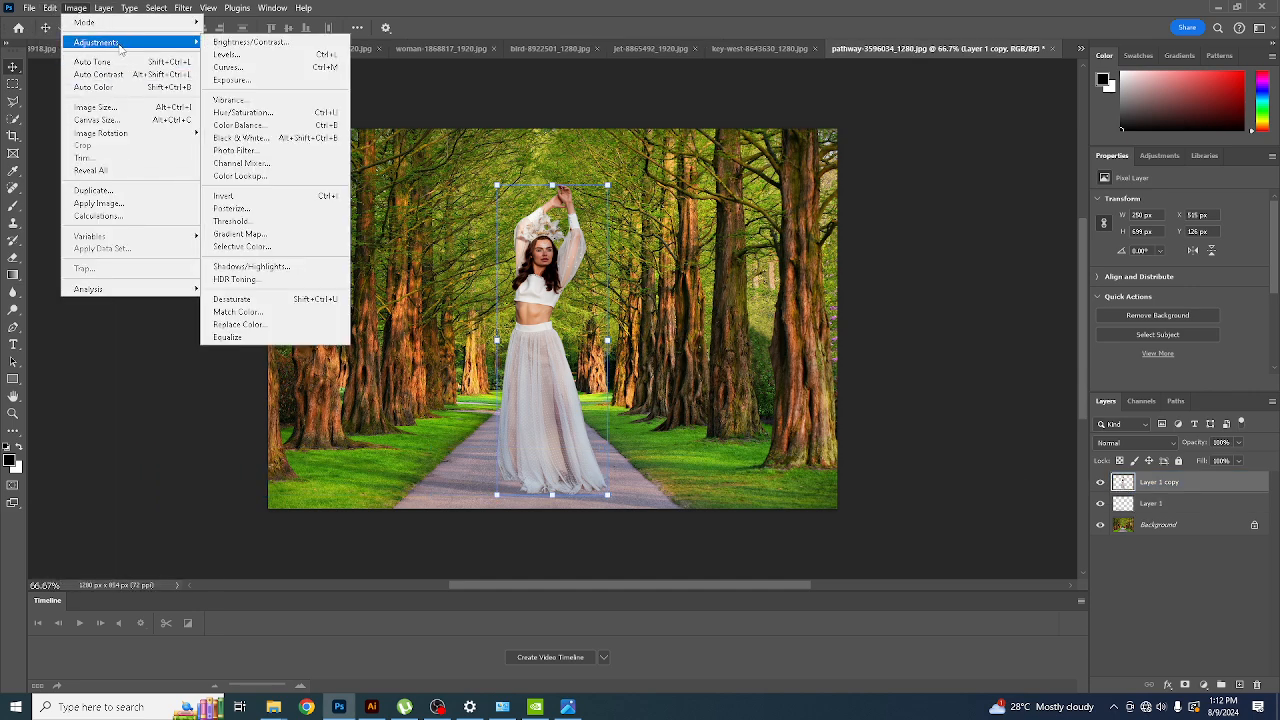
left_click(237, 312)
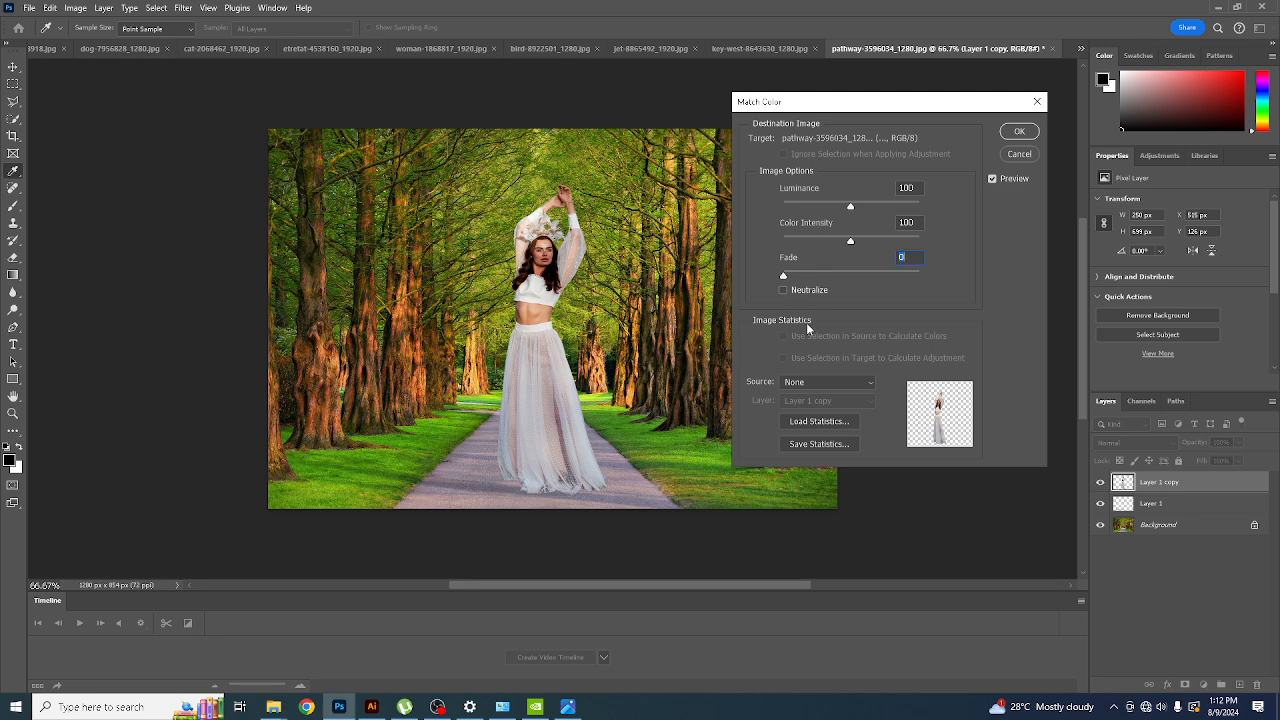
left_click(828, 382)
left_click(874, 635)
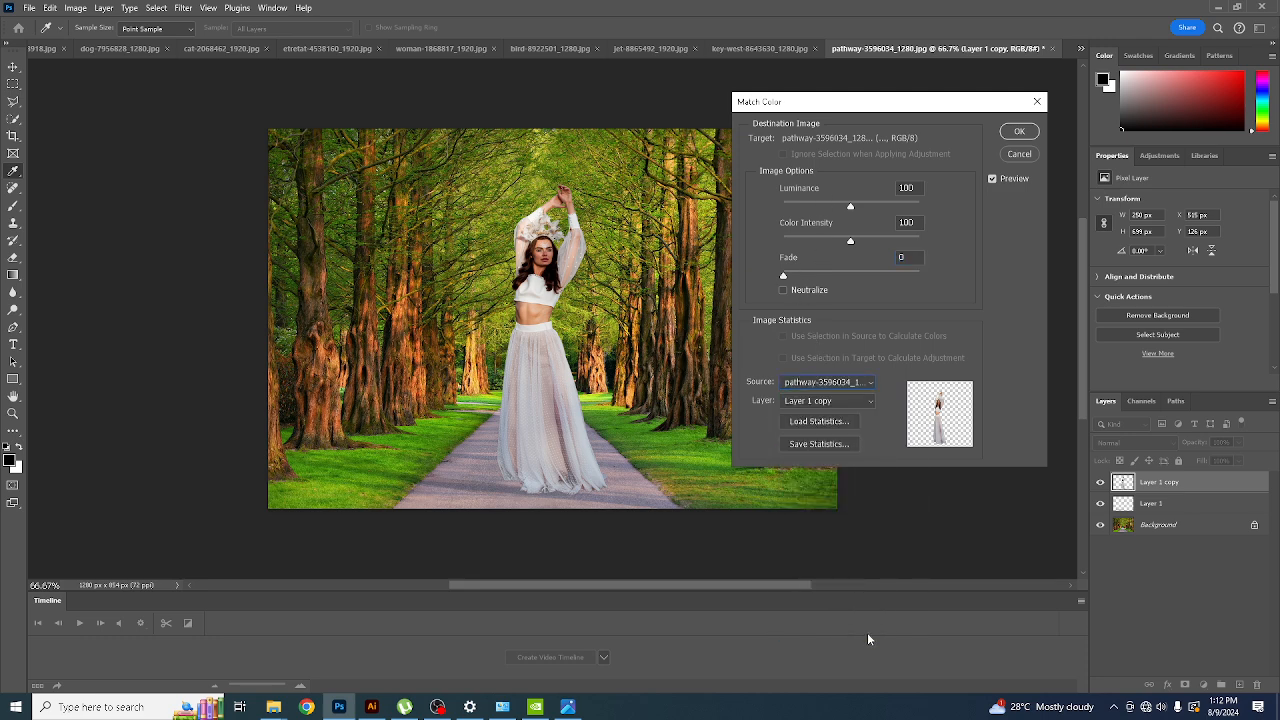
left_click(828, 400)
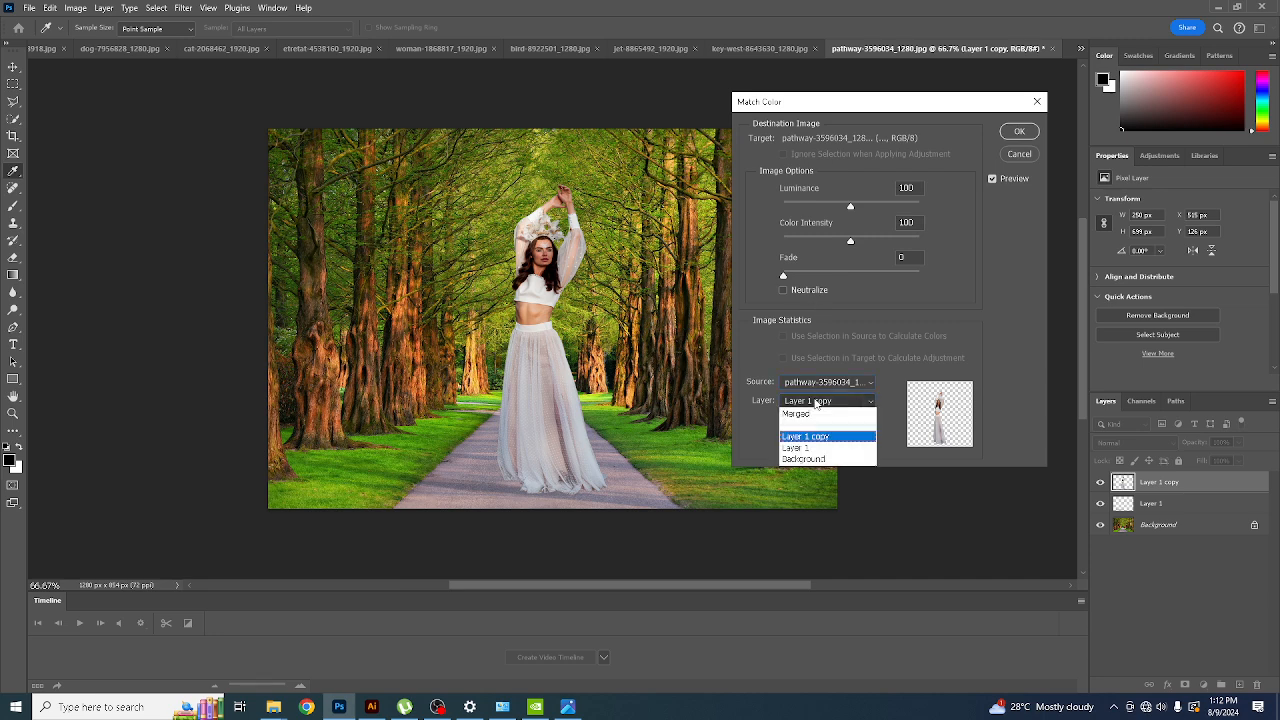
left_click(817, 463)
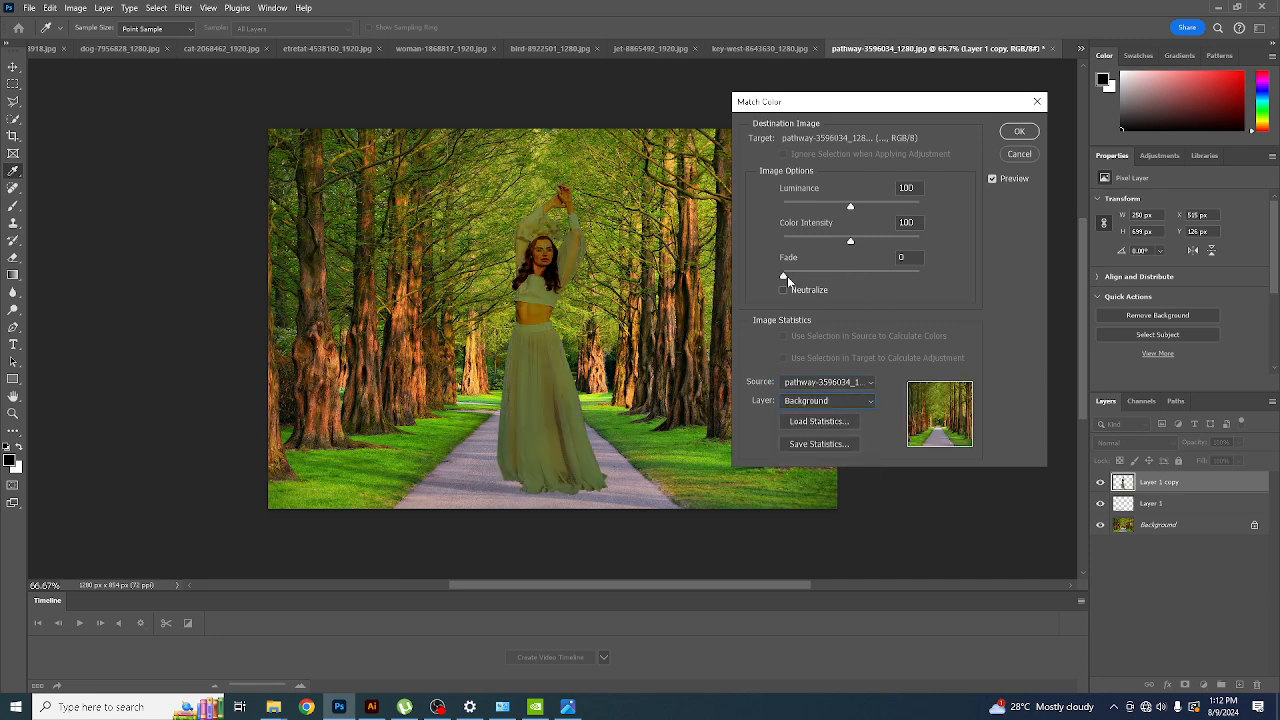
- Set Match Color to luminance 200, color intensity 101 and fade 74, apply it, and deselect the woman's layer
left_click_drag(787, 276, 919, 207)
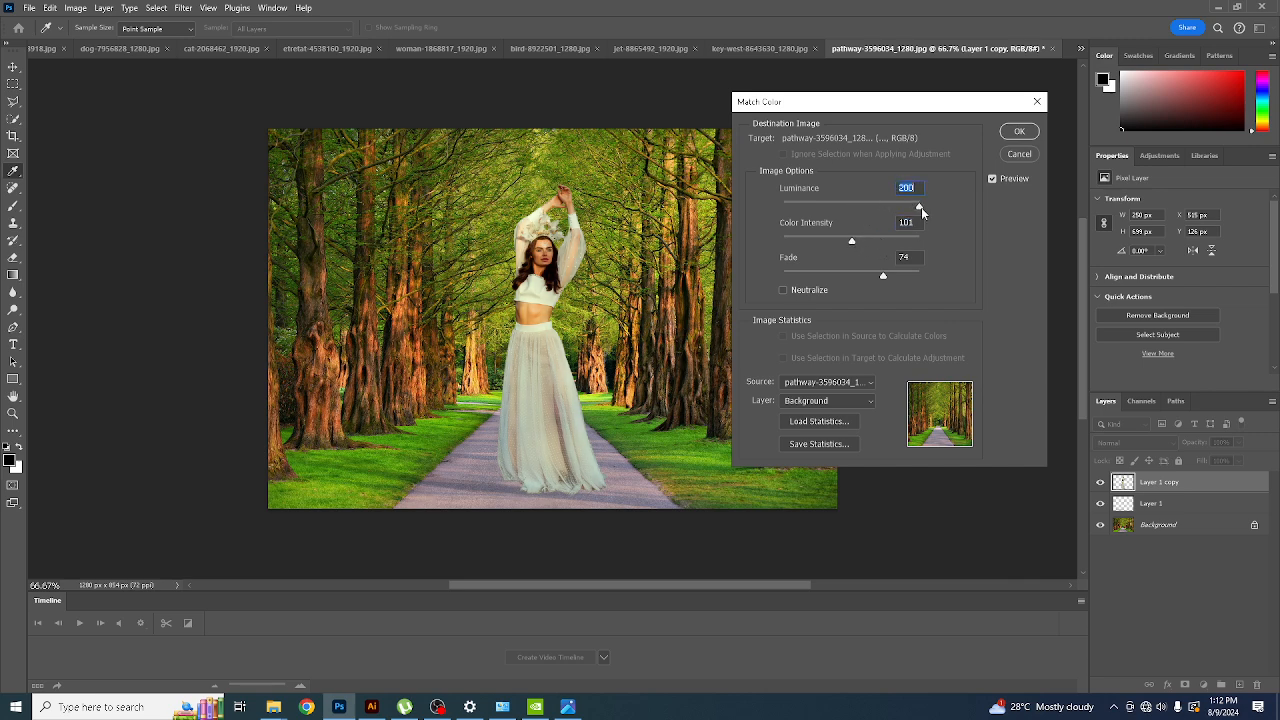
left_click(1019, 131)
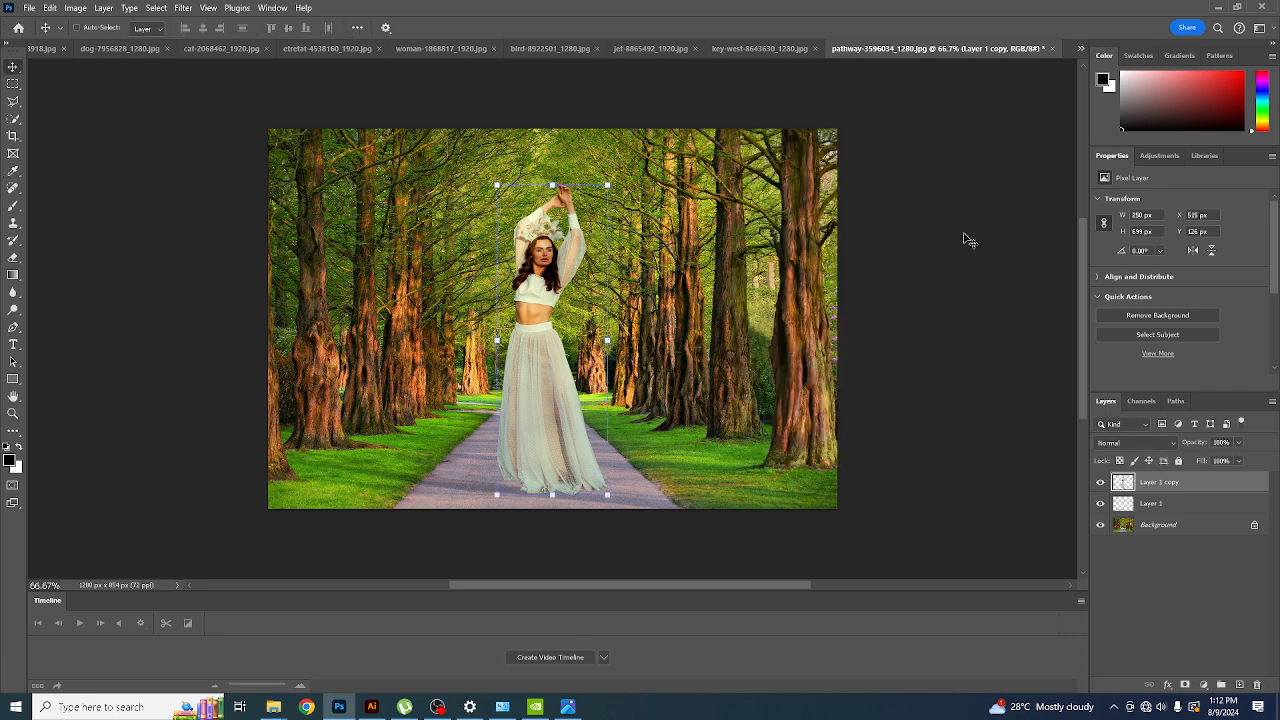
scroll(845, 346, "down", 1)
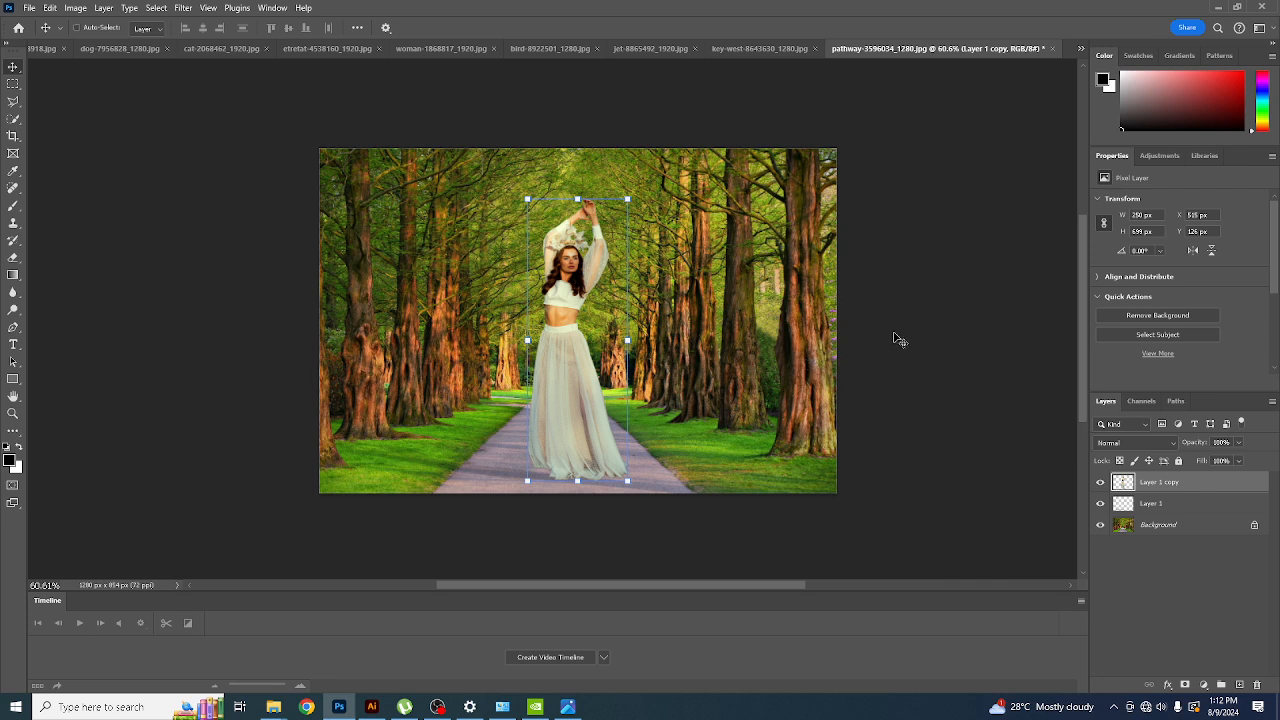
left_click(1179, 566)
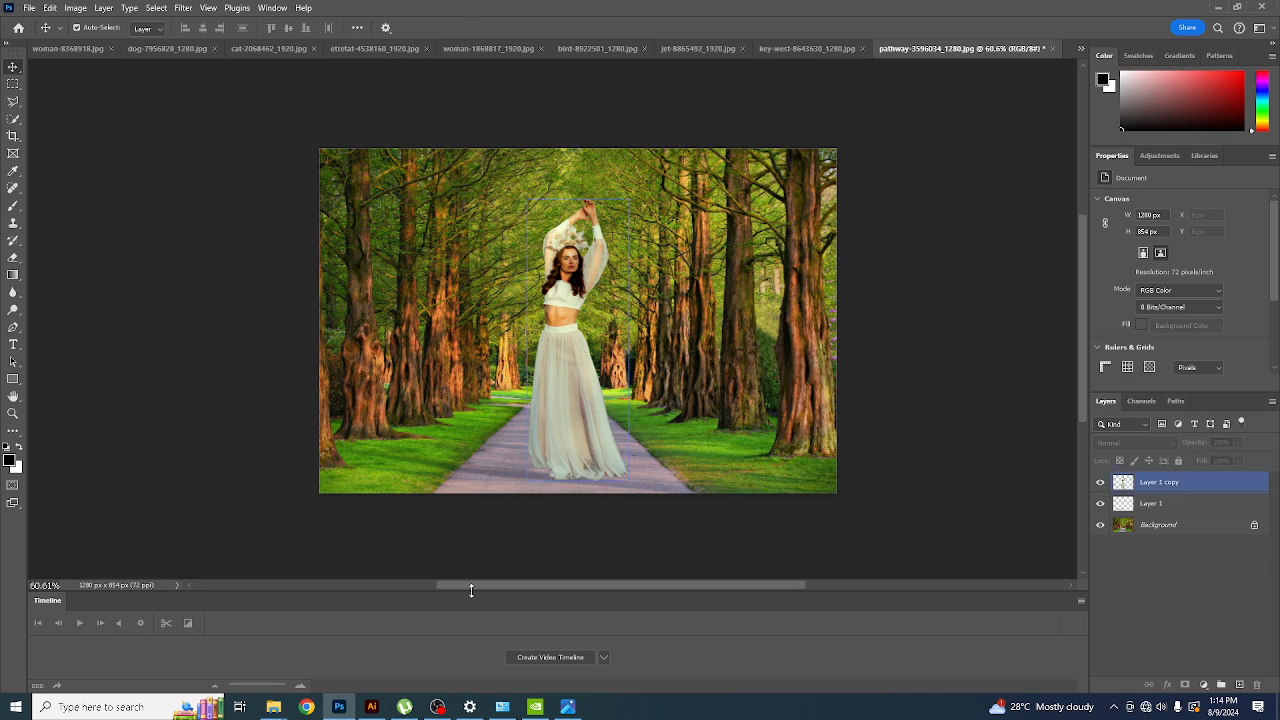
- Look through the open woman, dog and untitled documents, examining the dog photo up close
left_click(88, 45)
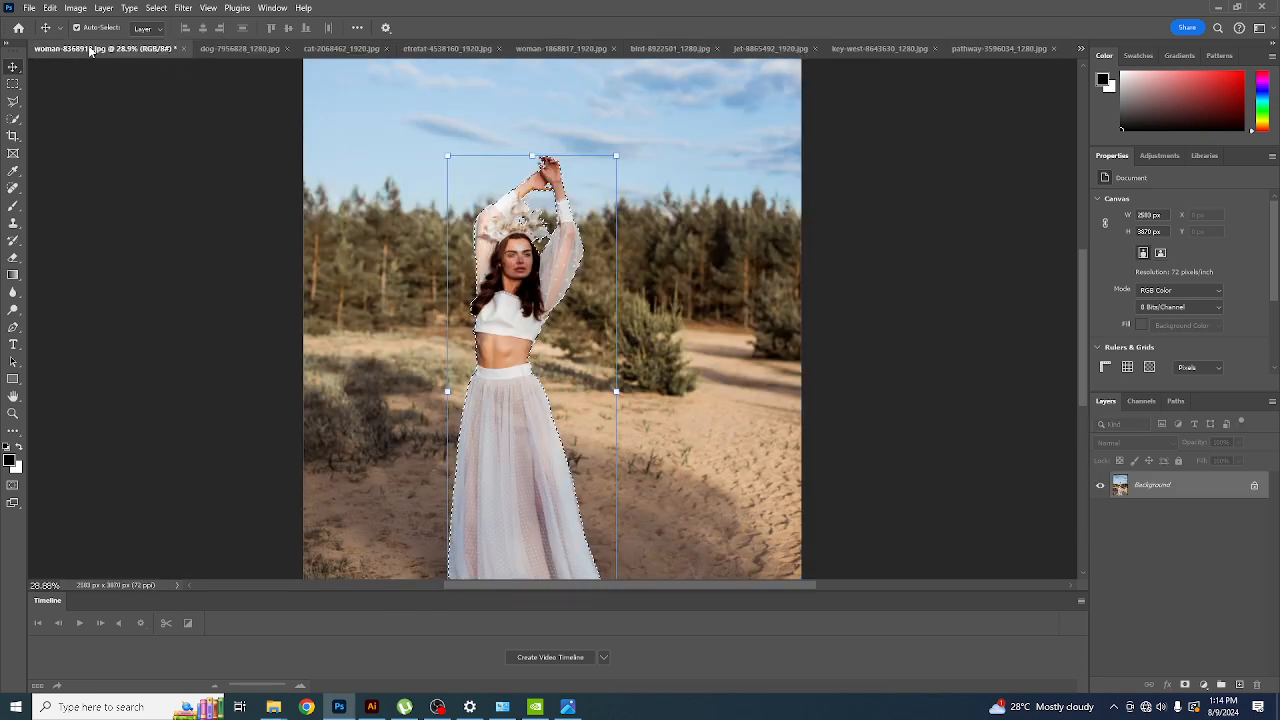
left_click(263, 49)
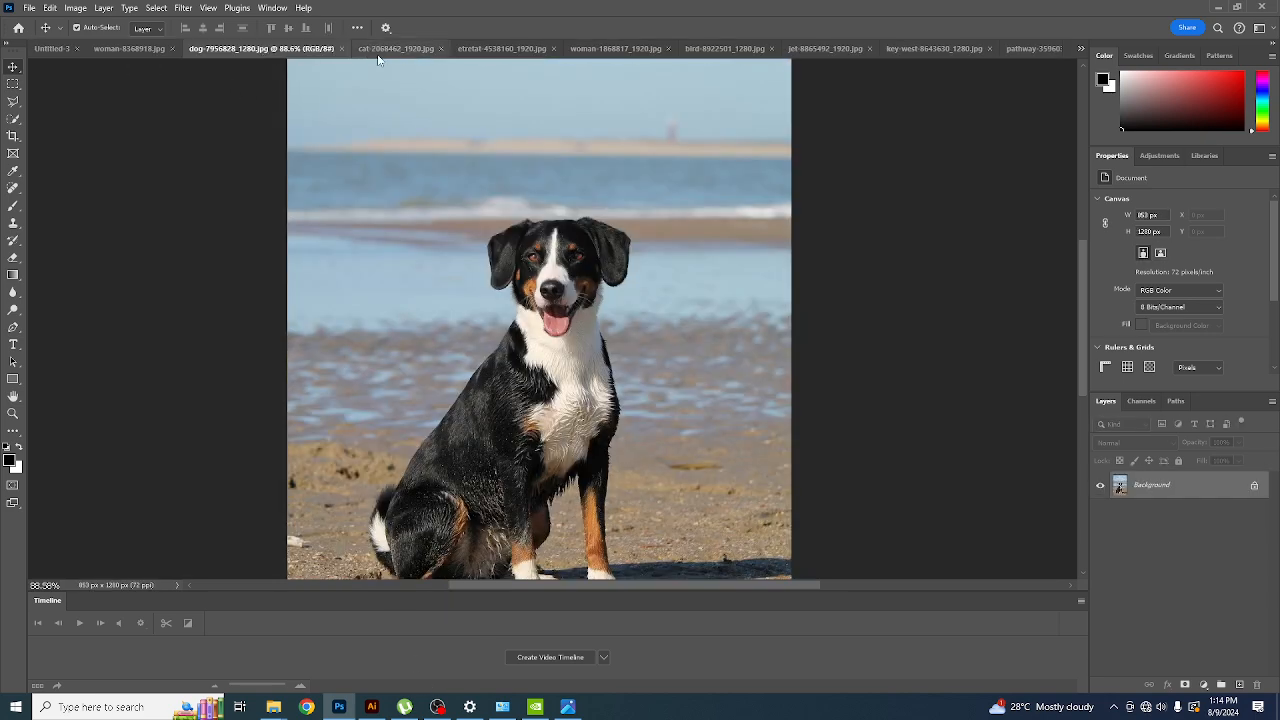
scroll(392, 520, "up", 1)
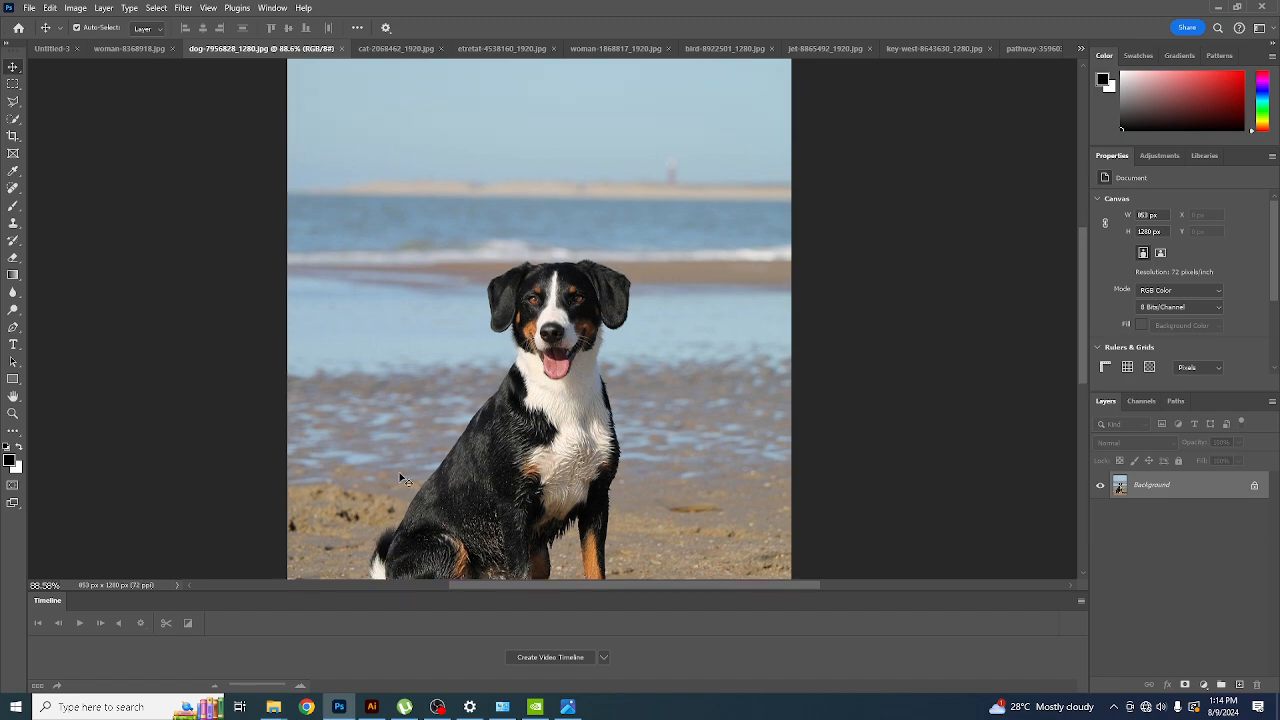
scroll(401, 474, "down", 3)
scroll(387, 461, "up", 5)
scroll(385, 462, "up", 2)
scroll(423, 380, "up", 6)
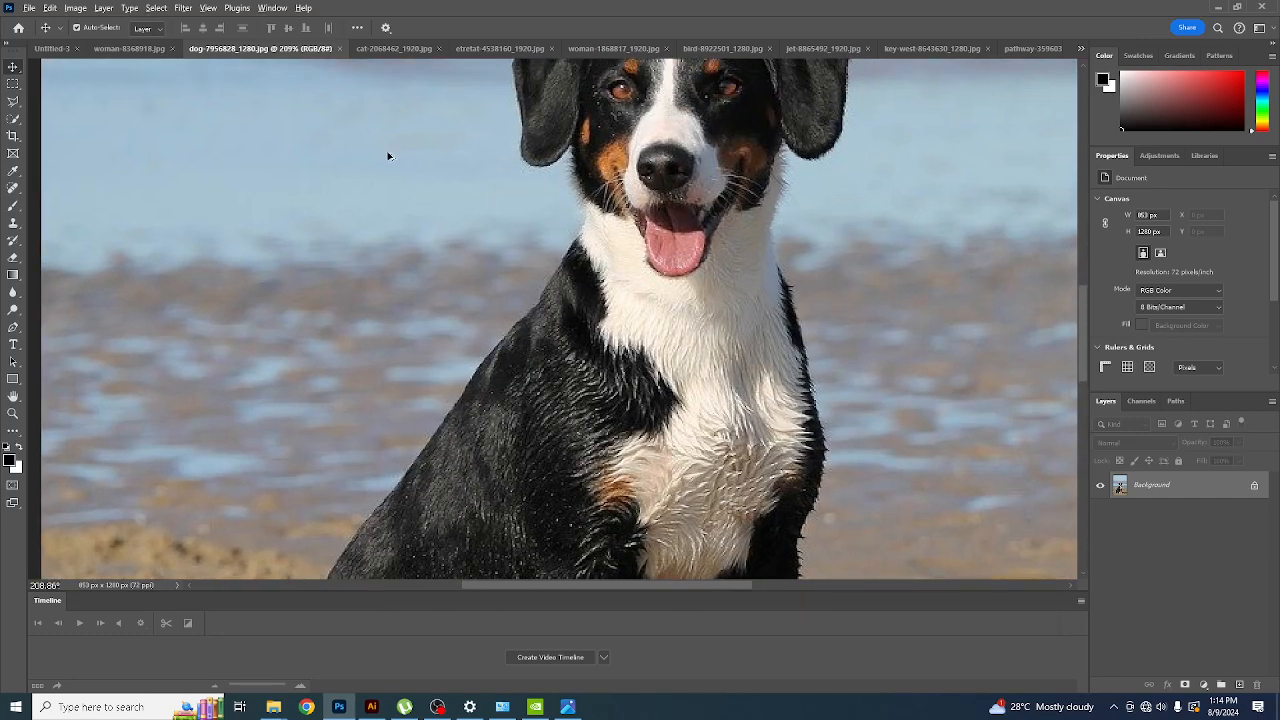
left_click(131, 47)
left_click(46, 49)
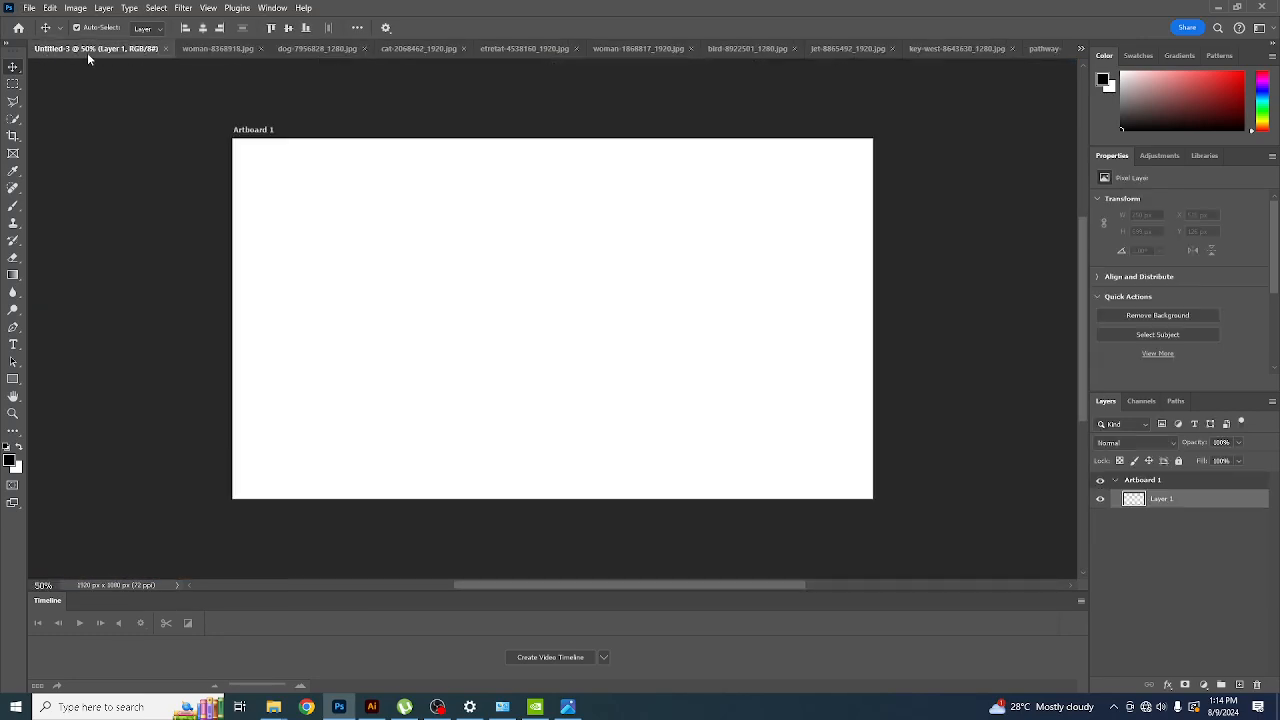
- Switch to the cat photo and select the cat's head and body with the Quick Selection tool
left_click(390, 49)
scroll(550, 274, "up", 2)
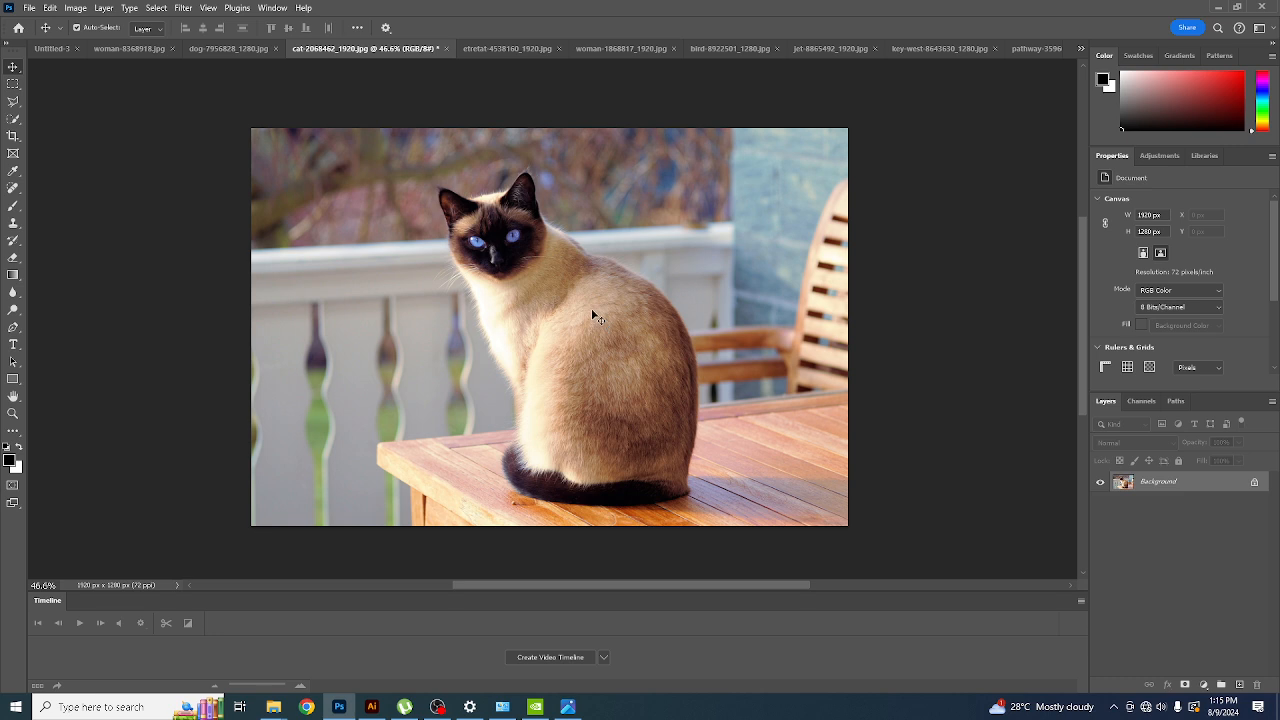
left_click(15, 119)
right_click(15, 123)
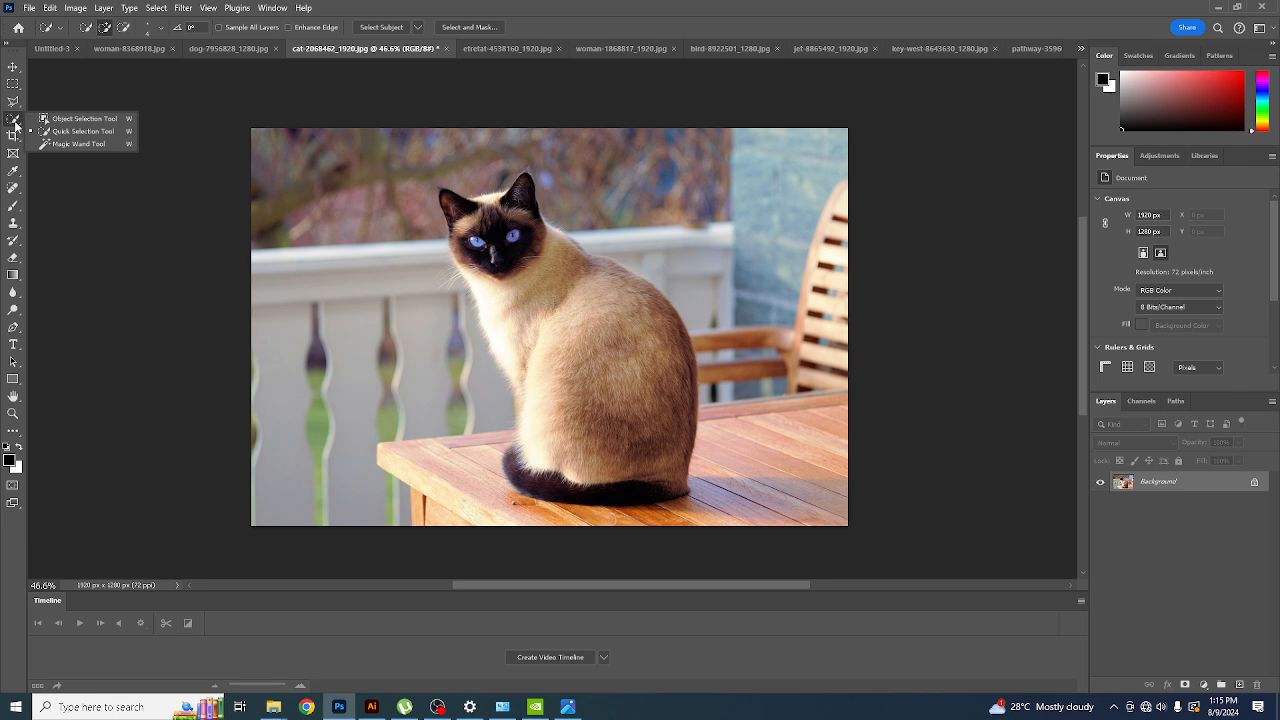
left_click(55, 131)
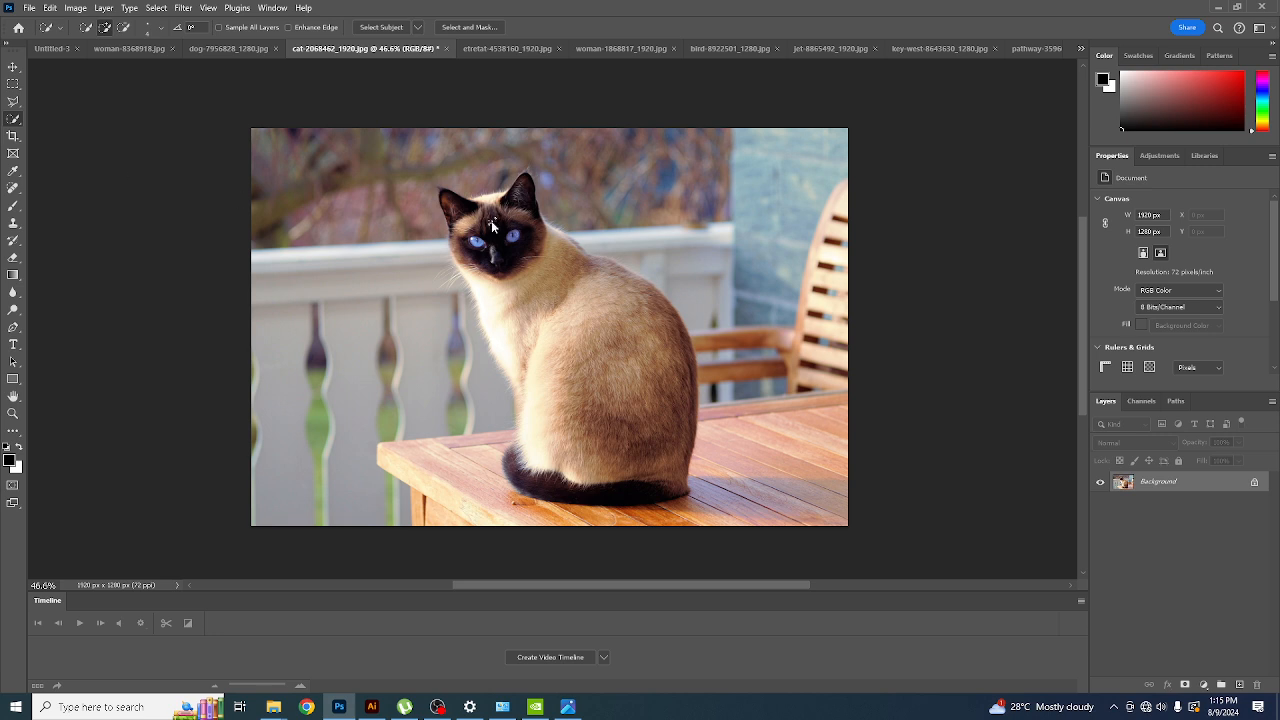
scroll(492, 220, "up", 2)
scroll(488, 256, "down", 1)
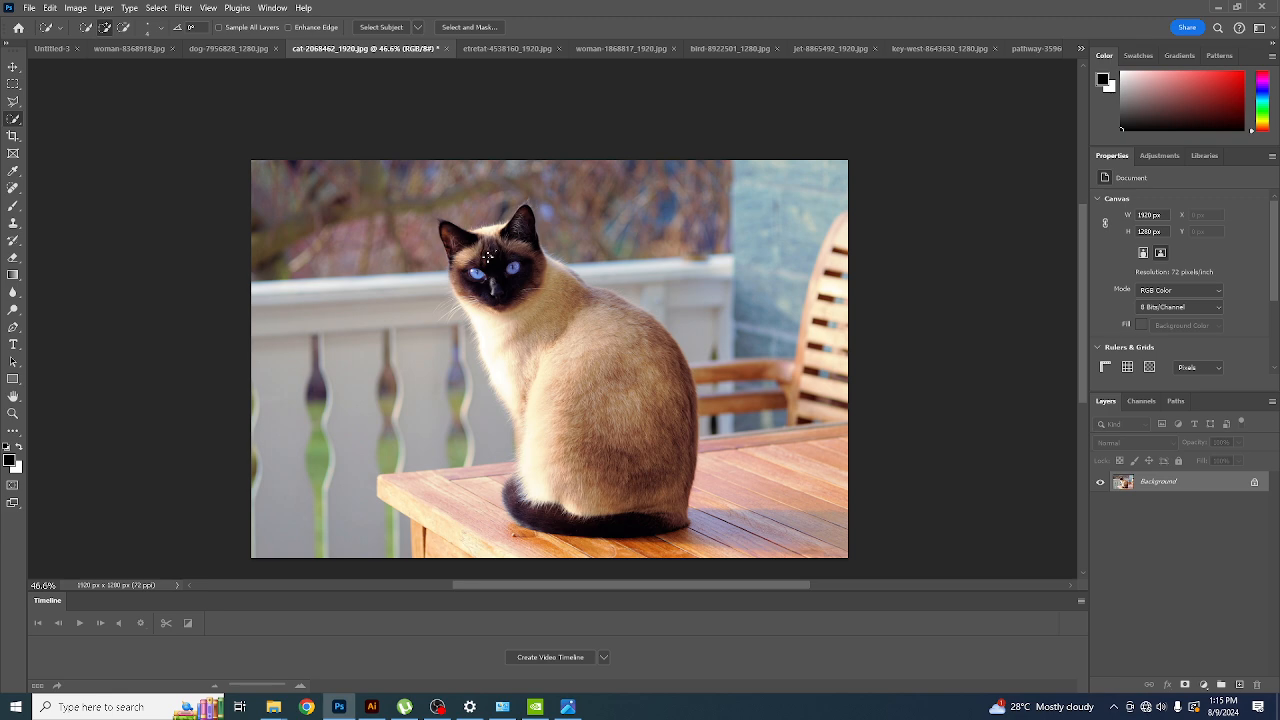
scroll(488, 257, "up", 10)
scroll(488, 257, "down", 10)
scroll(492, 257, "up", 5)
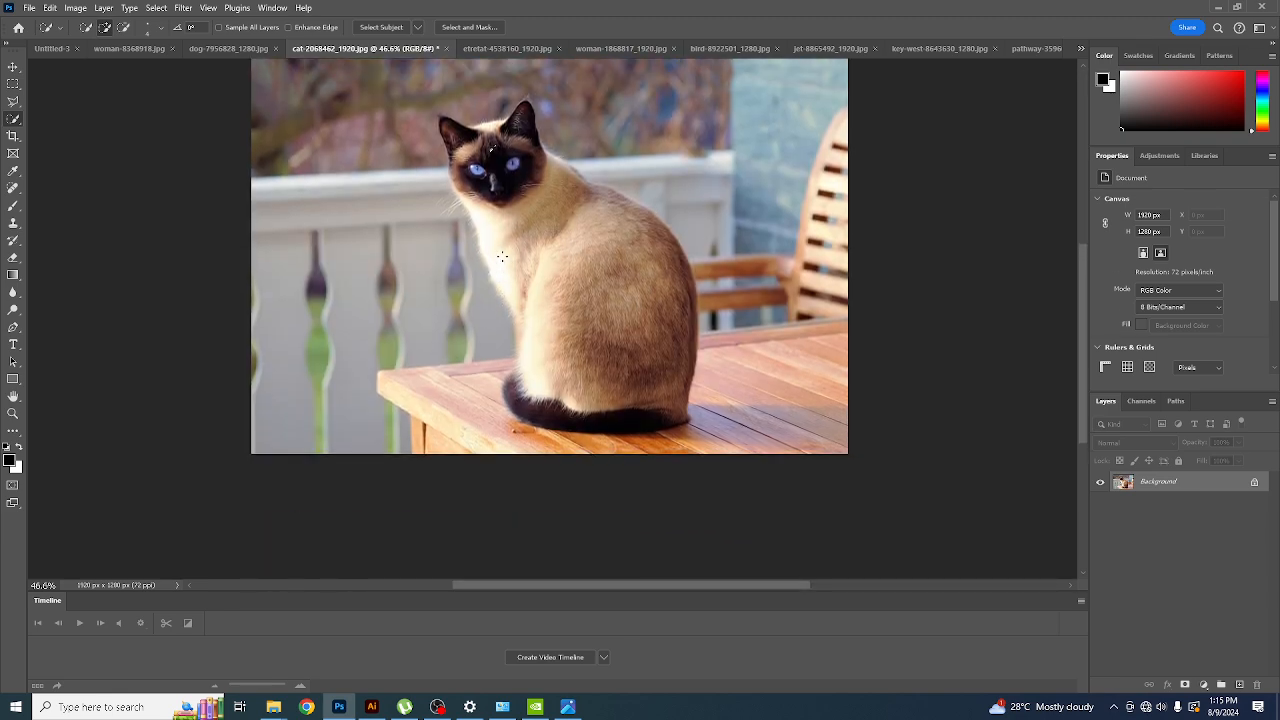
scroll(502, 256, "up", 3)
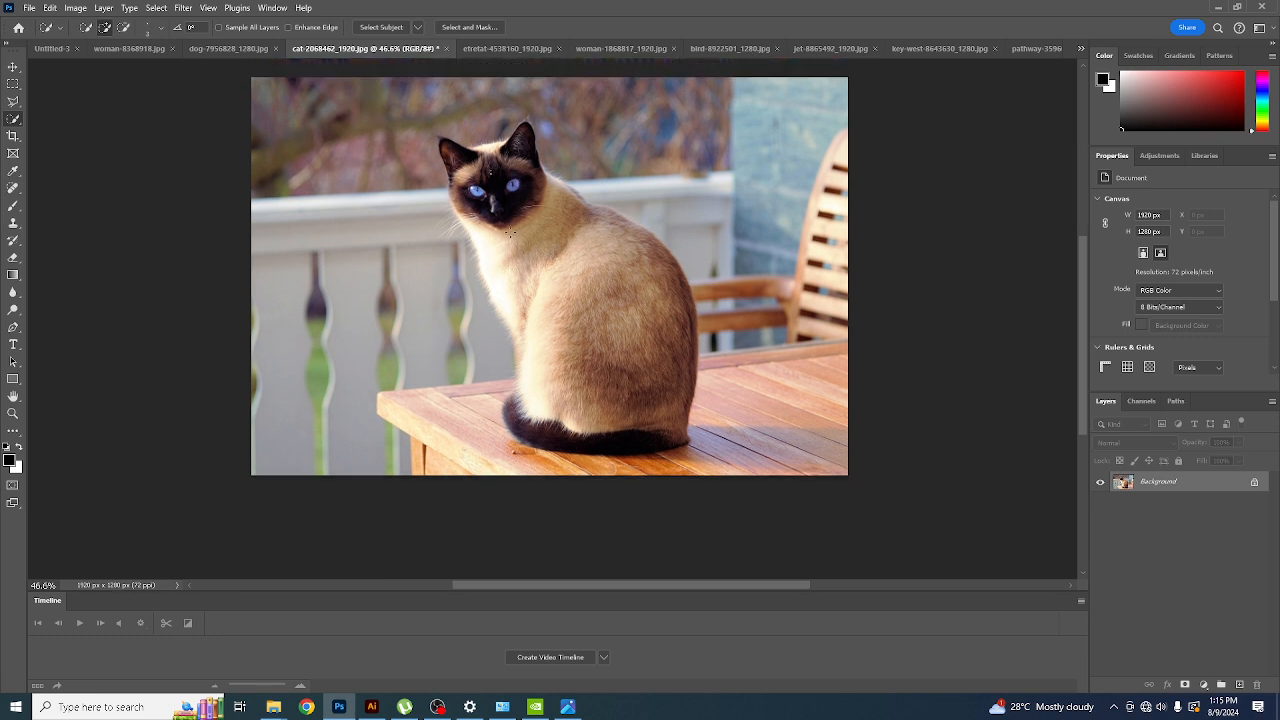
key("bracketright")
mouse_move(510, 231)
left_mouse_down()
mouse_move(486, 199)
mouse_move(533, 286)
mouse_move(518, 270)
mouse_move(544, 366)
mouse_move(533, 421)
mouse_move(545, 435)
mouse_move(620, 442)
mouse_move(599, 335)
mouse_move(528, 254)
left_mouse_up()
- Reduce the selection brush to 50 px and add the cat's missing ear to the selection
key("bracketleft")
key("bracketleft")
key("bracketleft")
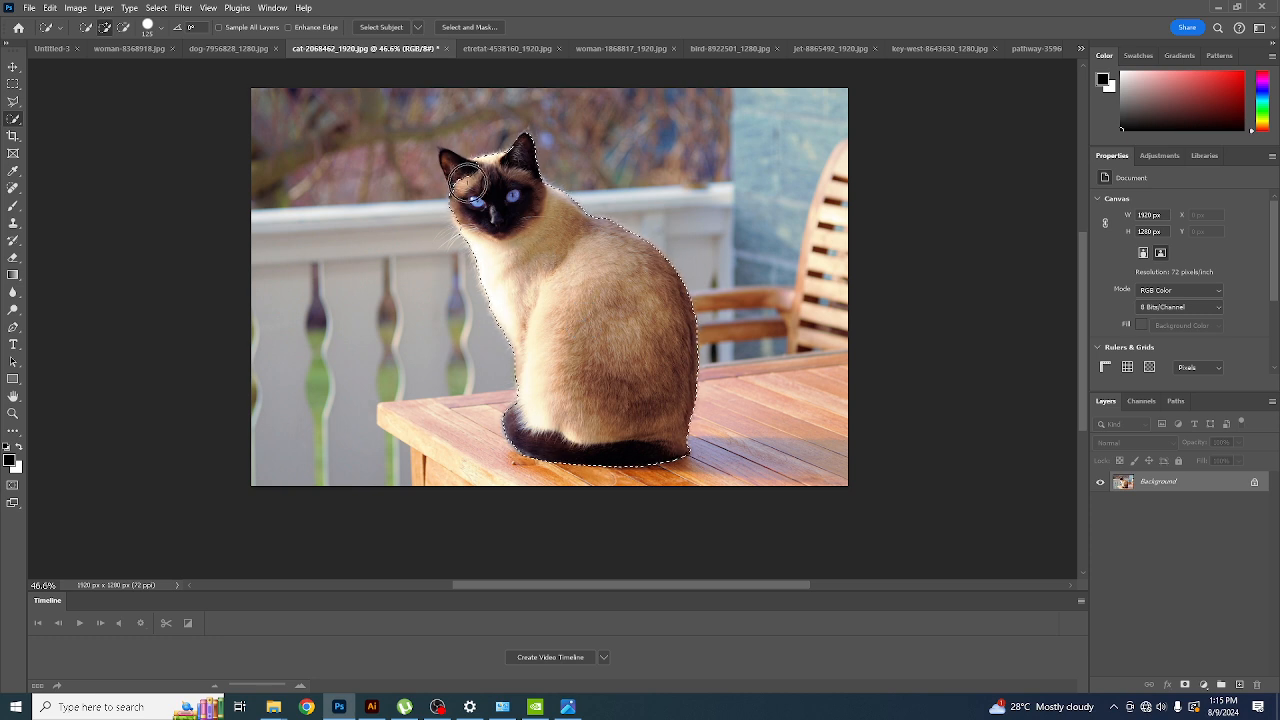
key("bracketleft")
key("bracketleft")
key("bracketleft")
scroll(456, 170, "up", 1)
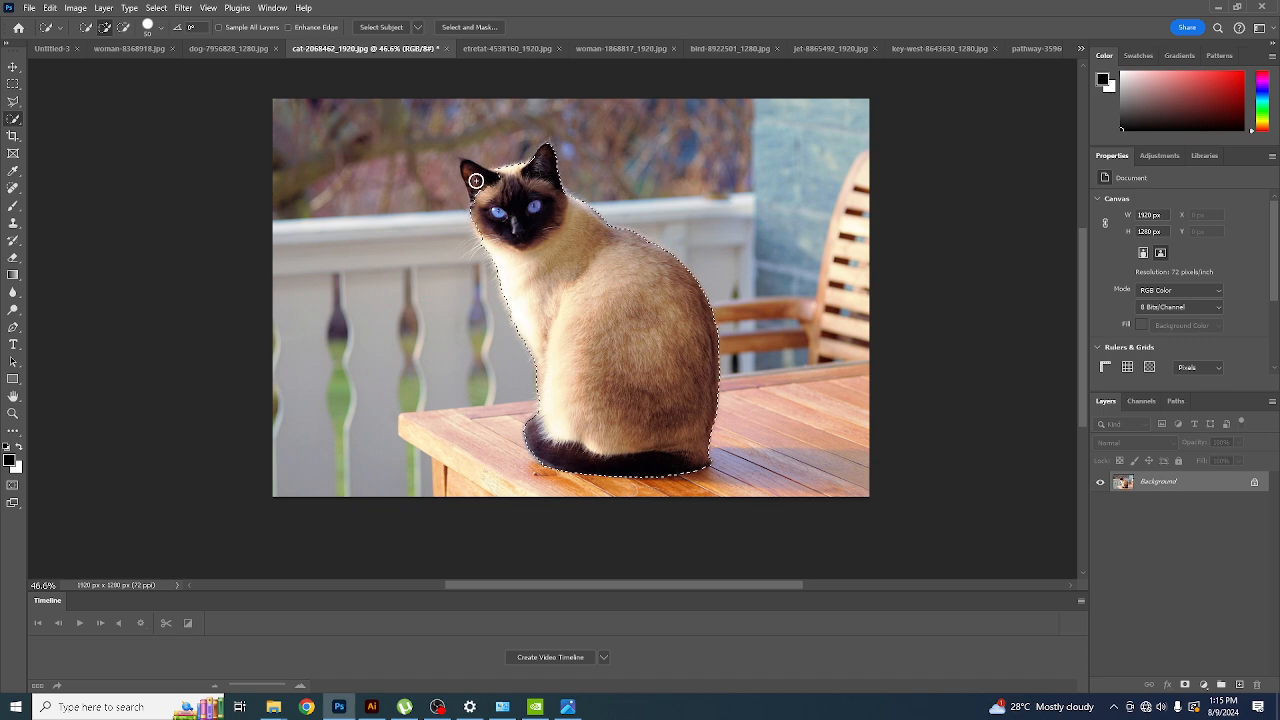
scroll(477, 191, "up", 5)
scroll(471, 217, "down", 10)
scroll(468, 220, "up", 5)
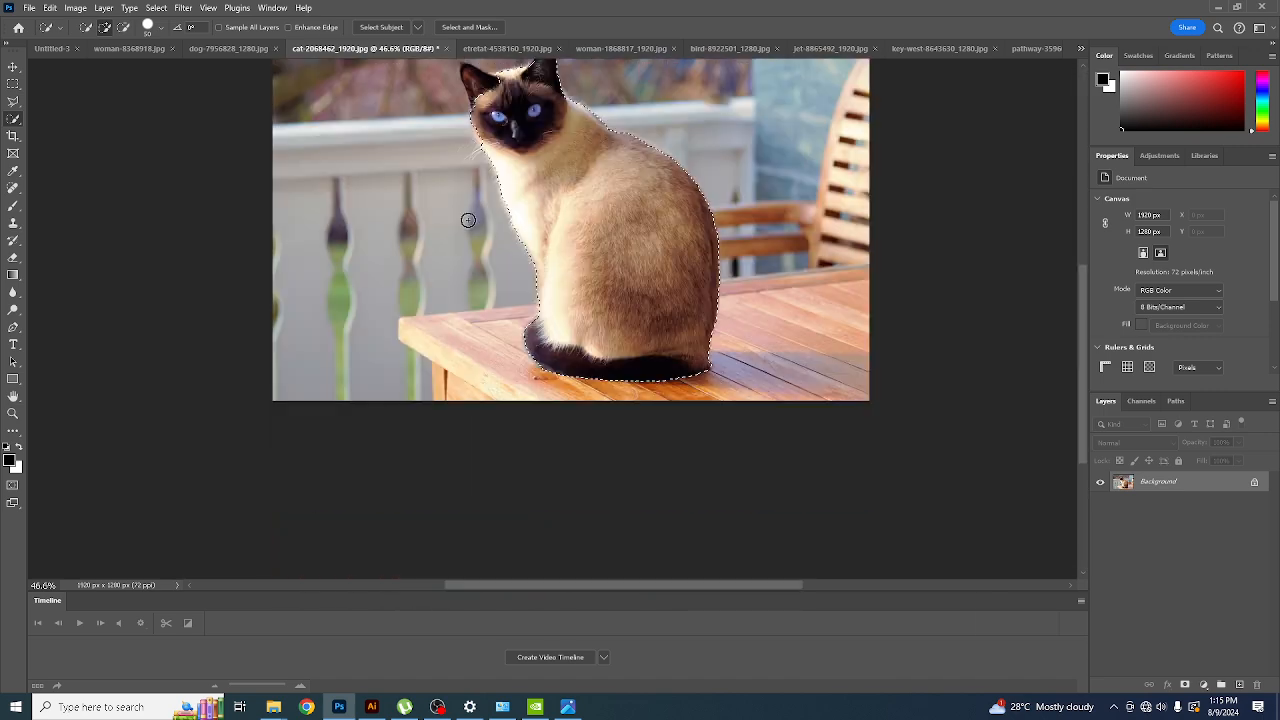
scroll(484, 102, "up", 1)
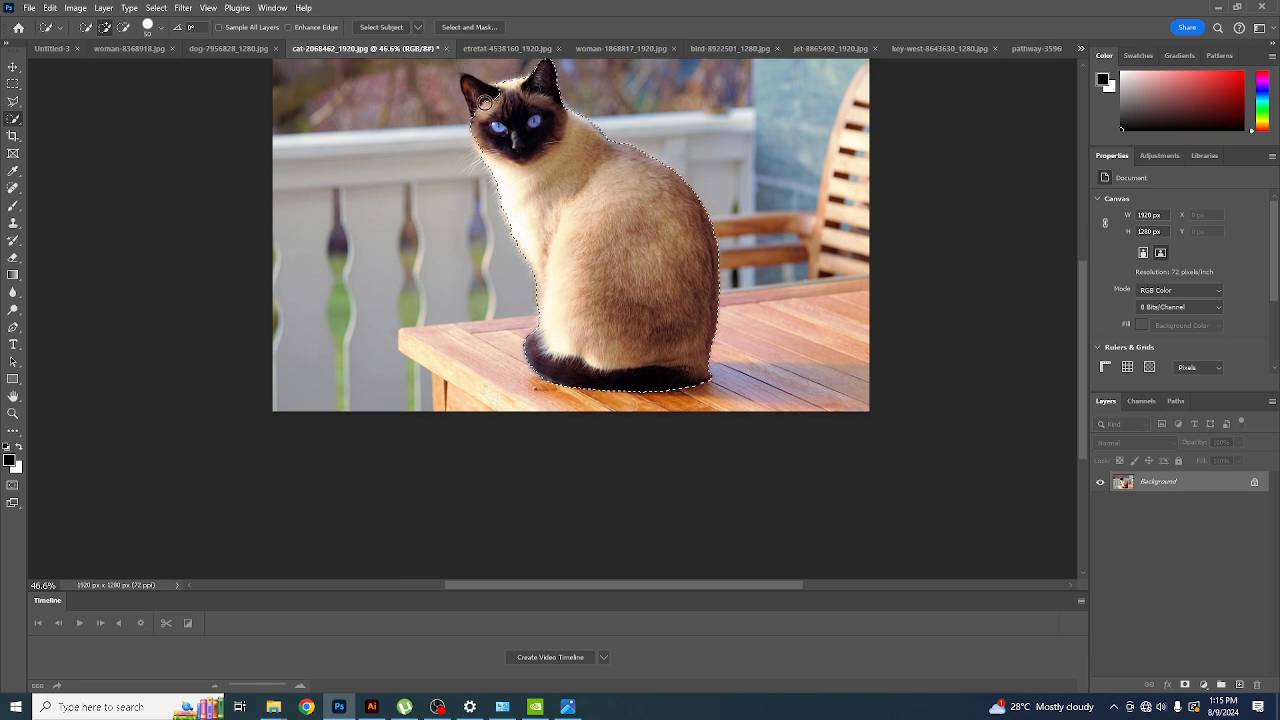
scroll(484, 102, "up", 5)
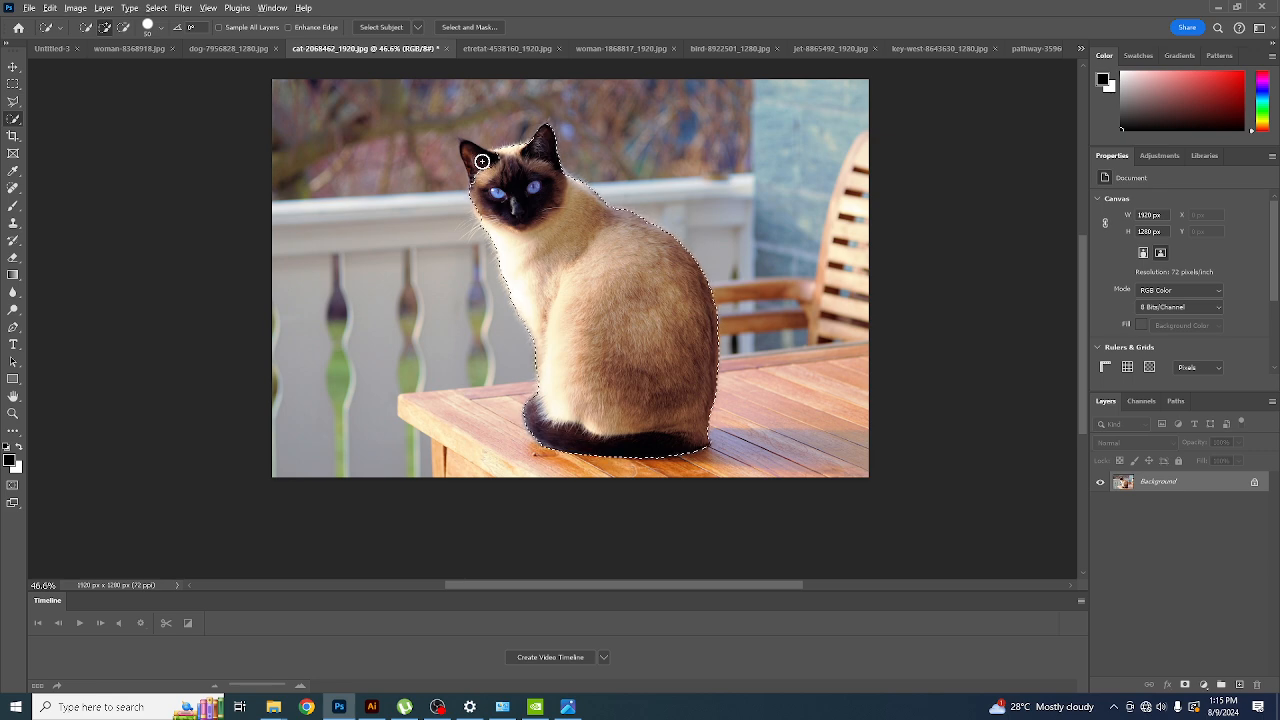
scroll(481, 161, "up", 6)
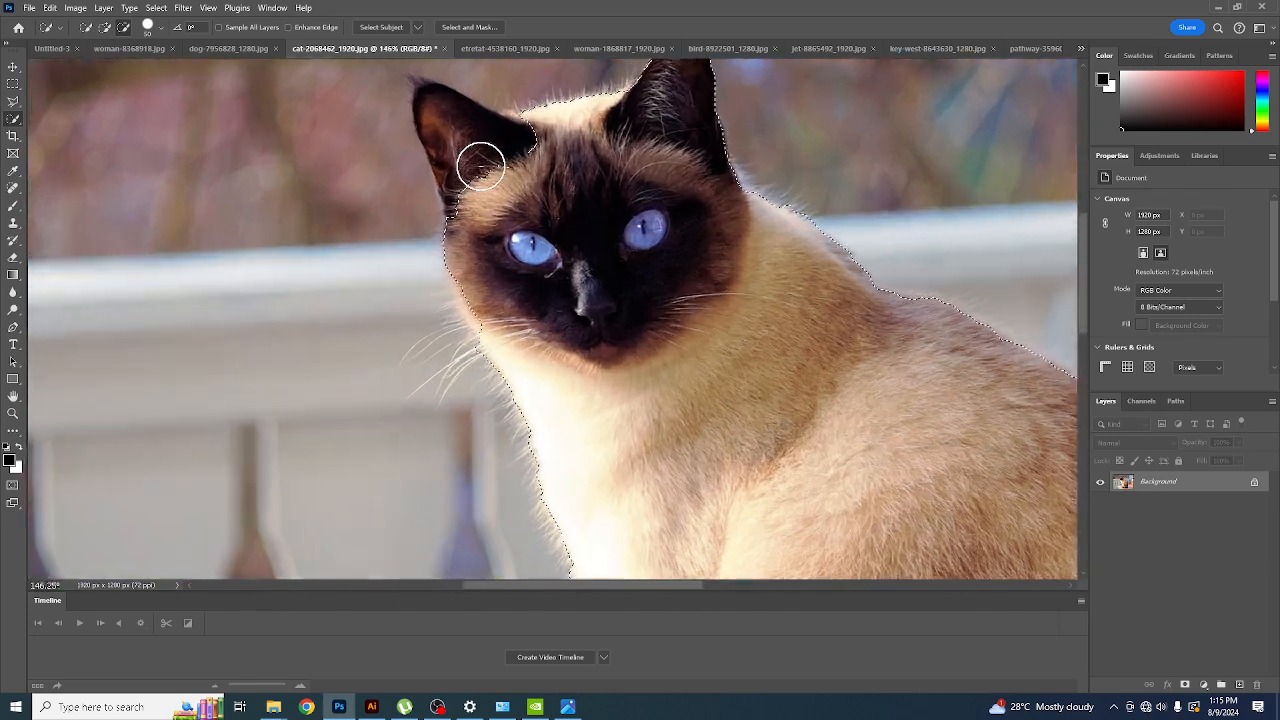
scroll(478, 165, "up", 2)
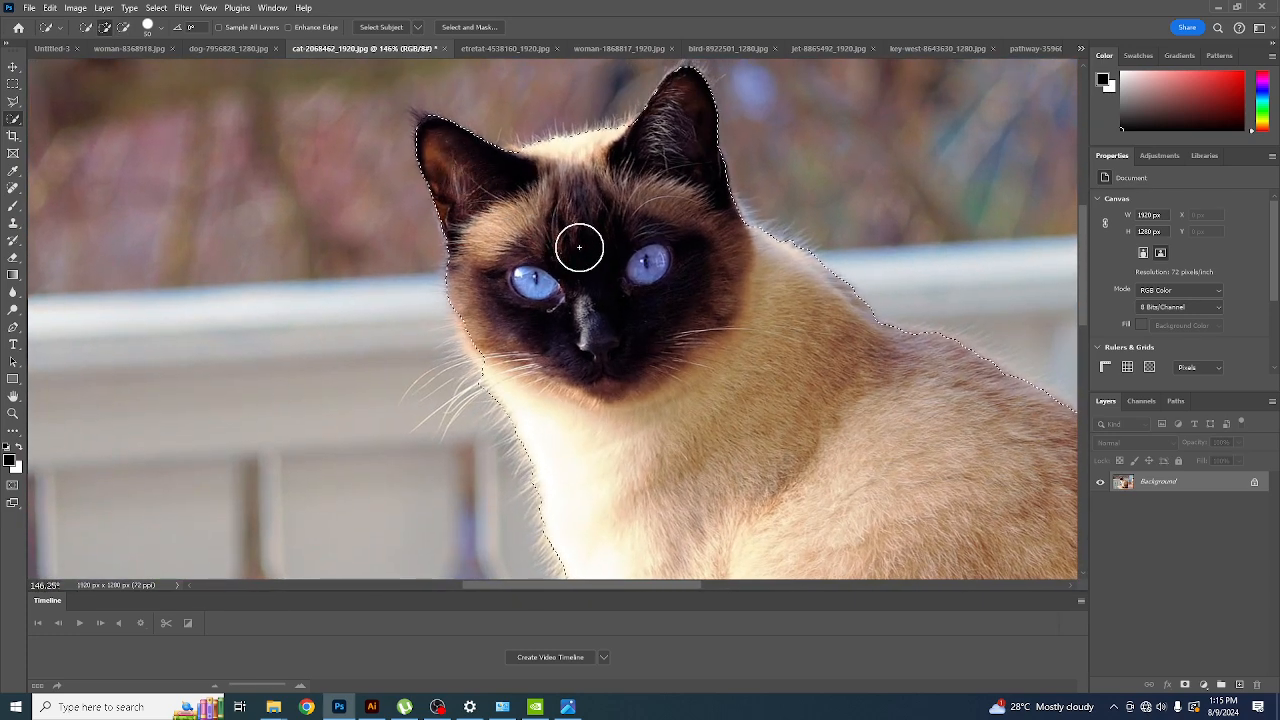
- Refine the selection edge along the cat's cheek near the whiskers with a 25 px Quick Selection brush
scroll(578, 248, "down", 4)
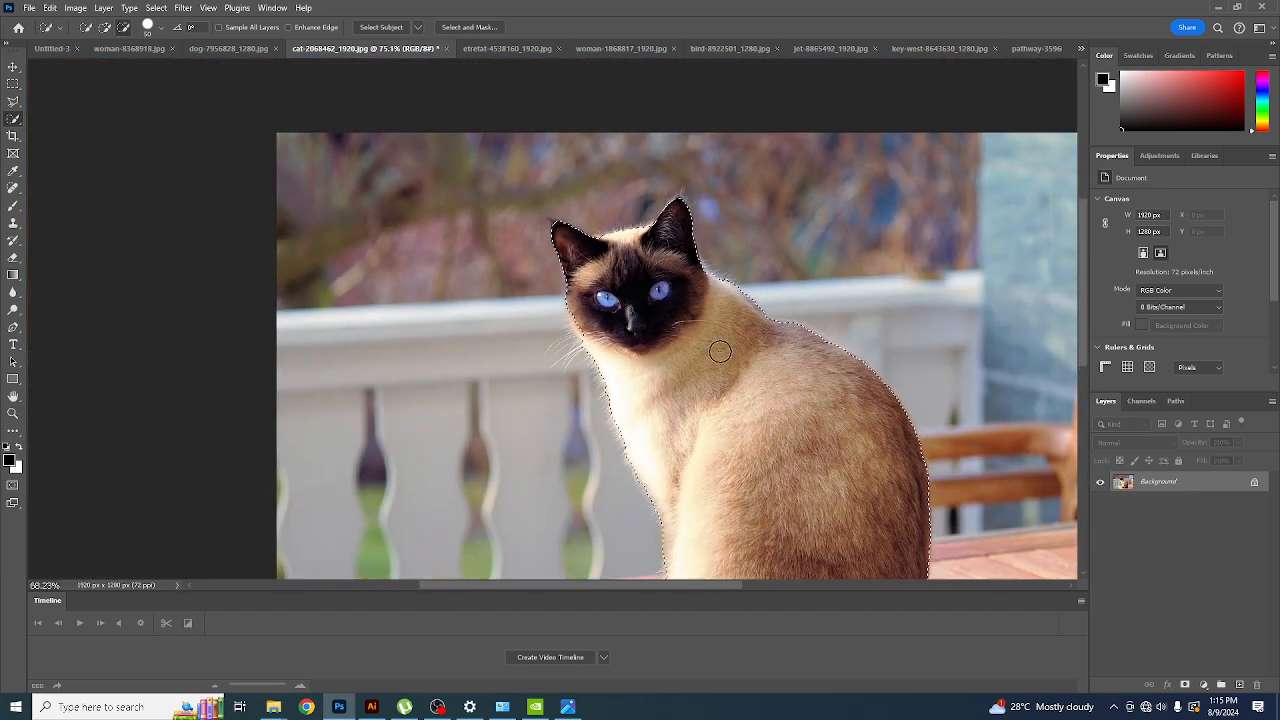
scroll(718, 345, "down", 5)
scroll(718, 345, "right", 5)
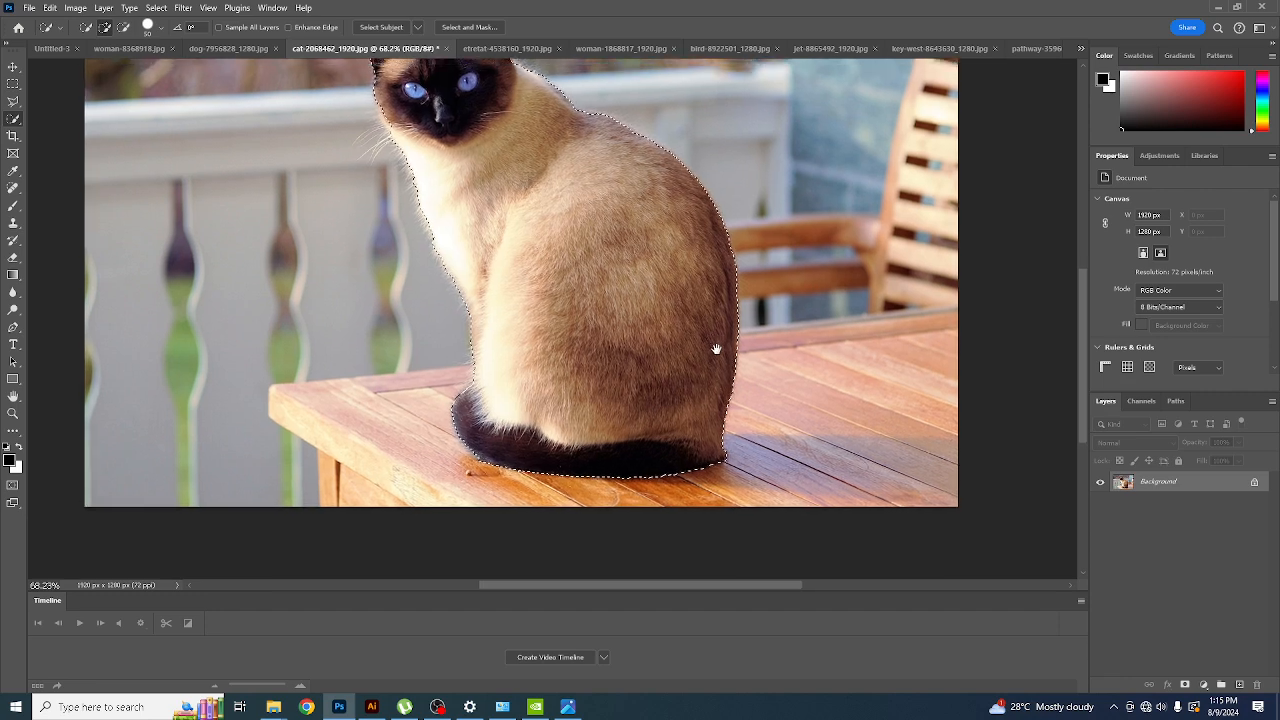
left_click_drag(716, 349, 767, 433)
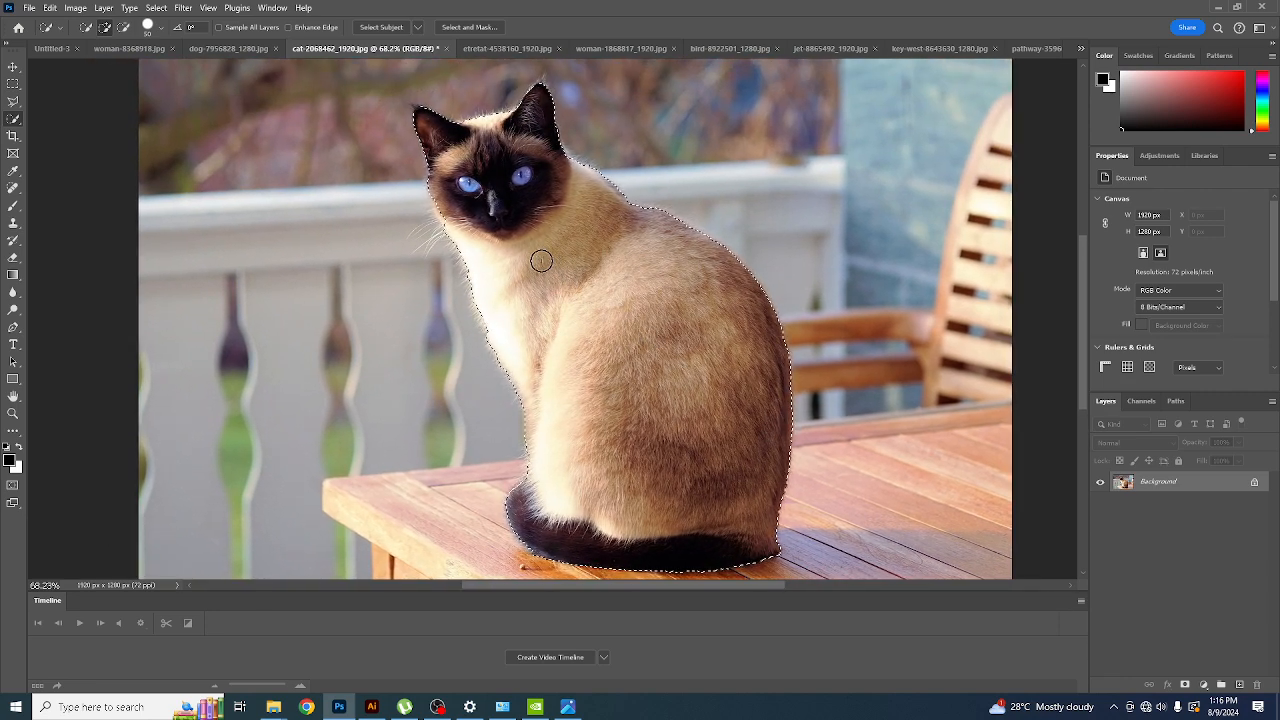
scroll(445, 215, "up", 1)
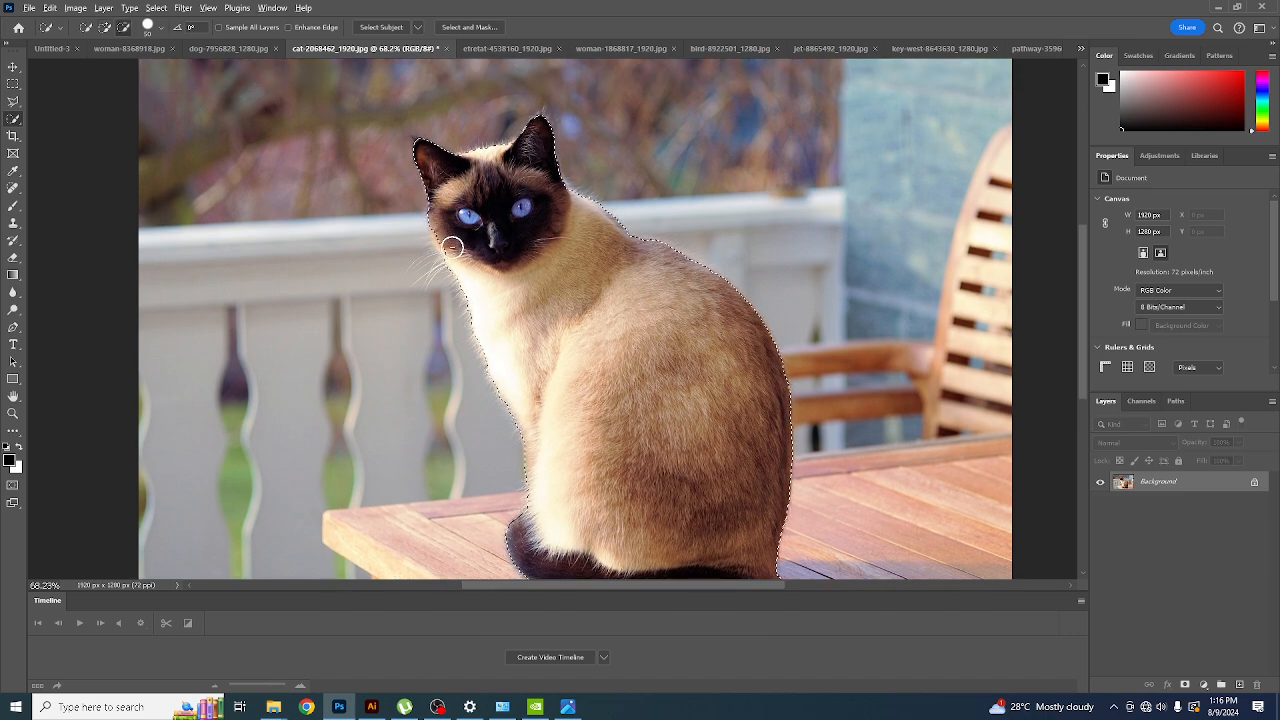
scroll(452, 243, "up", 6)
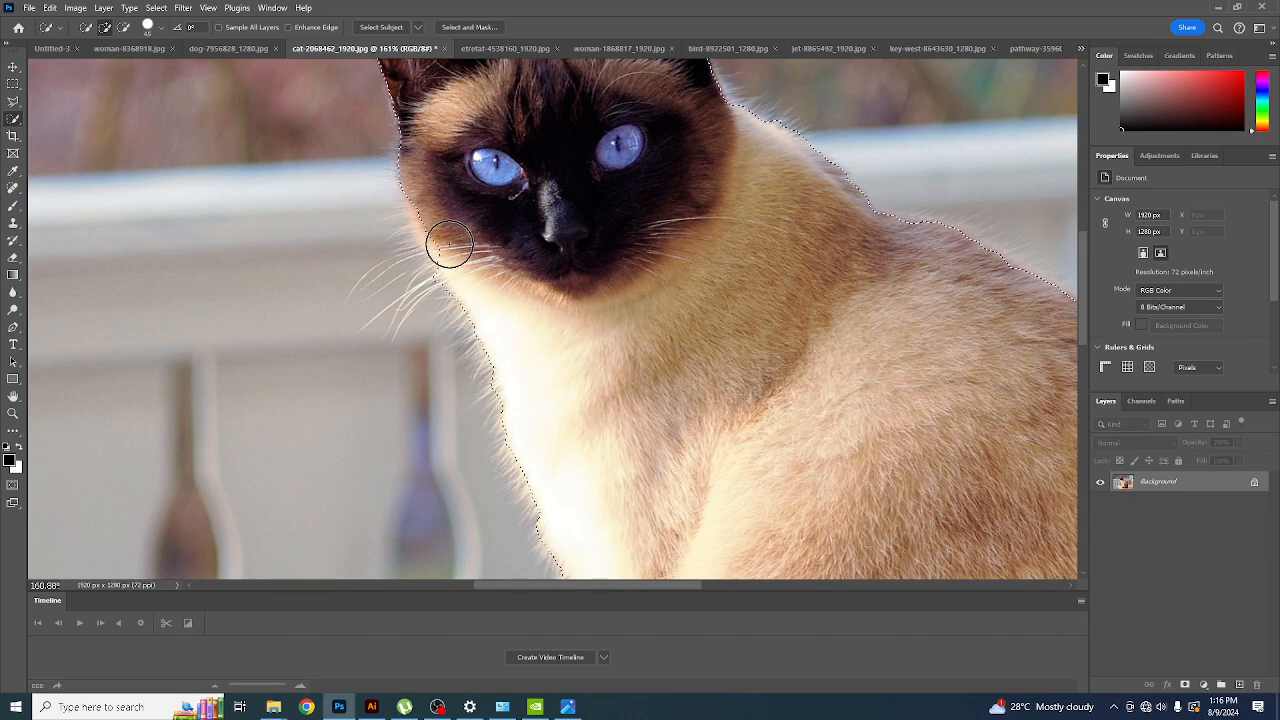
key("bracketleft")
key("bracketleft")
key("bracketleft")
key("bracketleft")
key("bracketleft")
left_click_drag(449, 257, 426, 222)
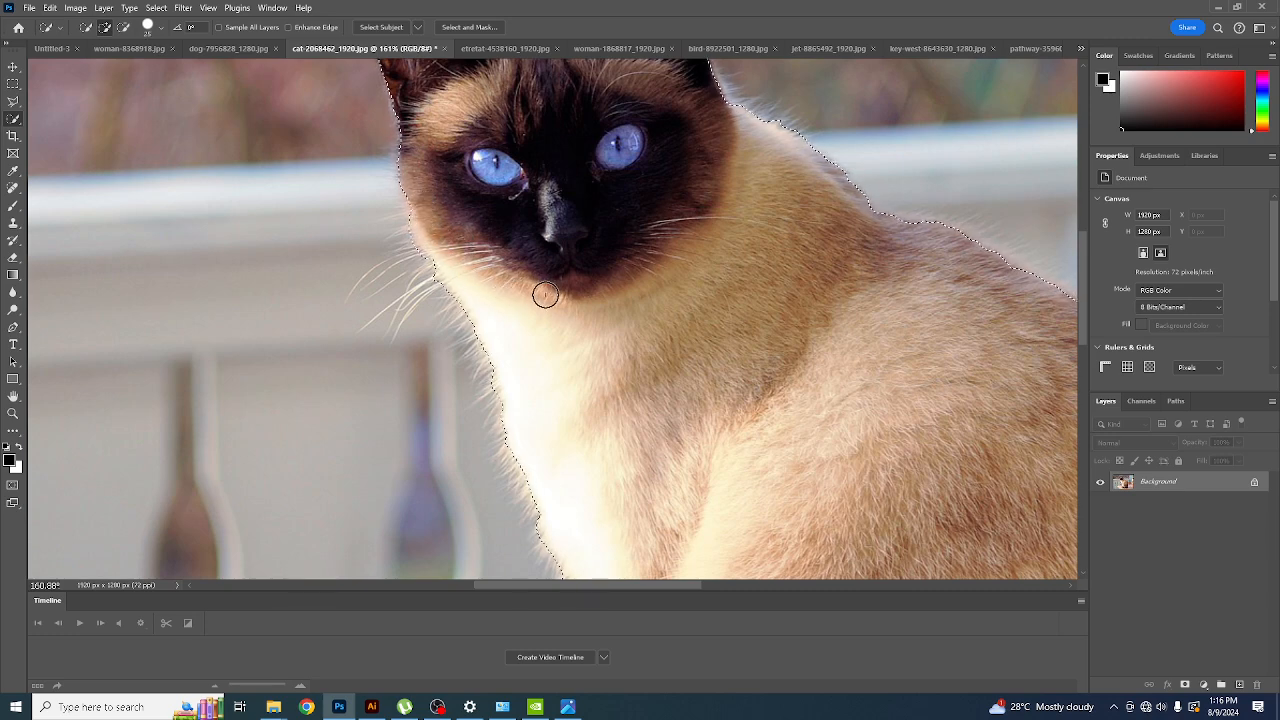
scroll(543, 290, "down", 3)
scroll(590, 318, "down", 2)
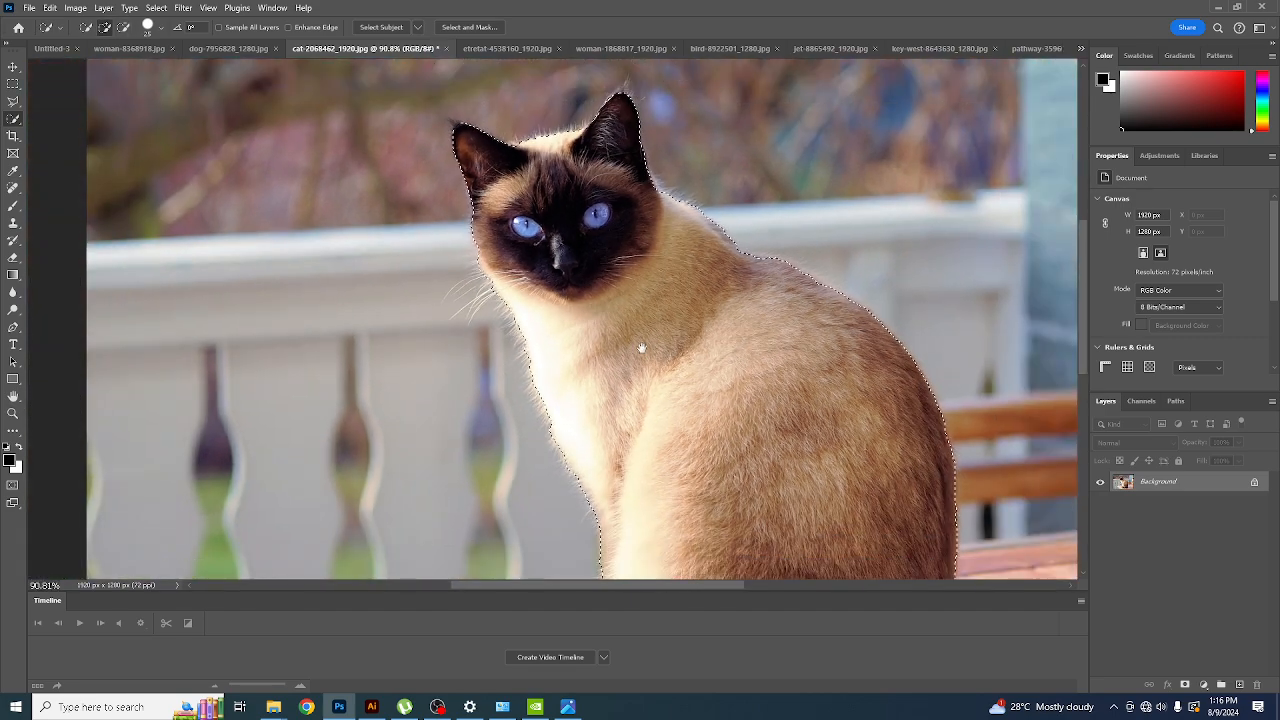
- Open the cat selection in Select and Mask, preview it in different view modes, and apply Refine Hair
scroll(574, 257, "down", 5)
scroll(618, 305, "down", 2)
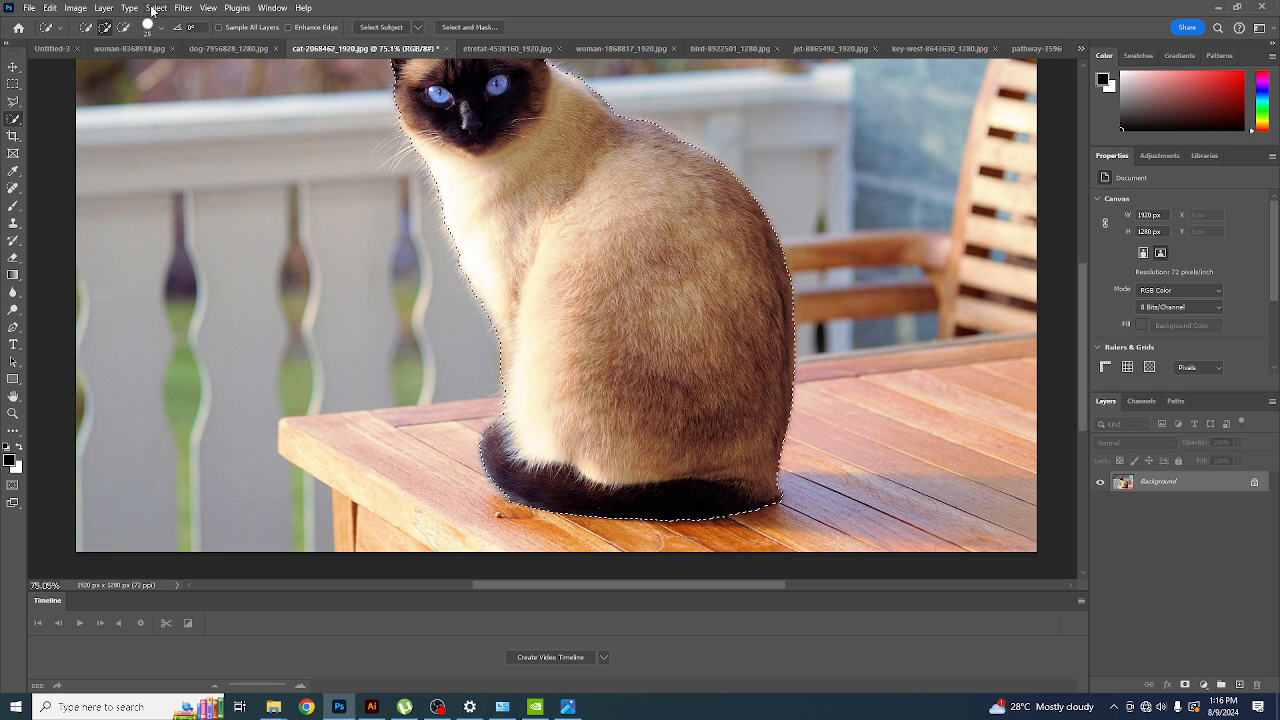
left_click(488, 29)
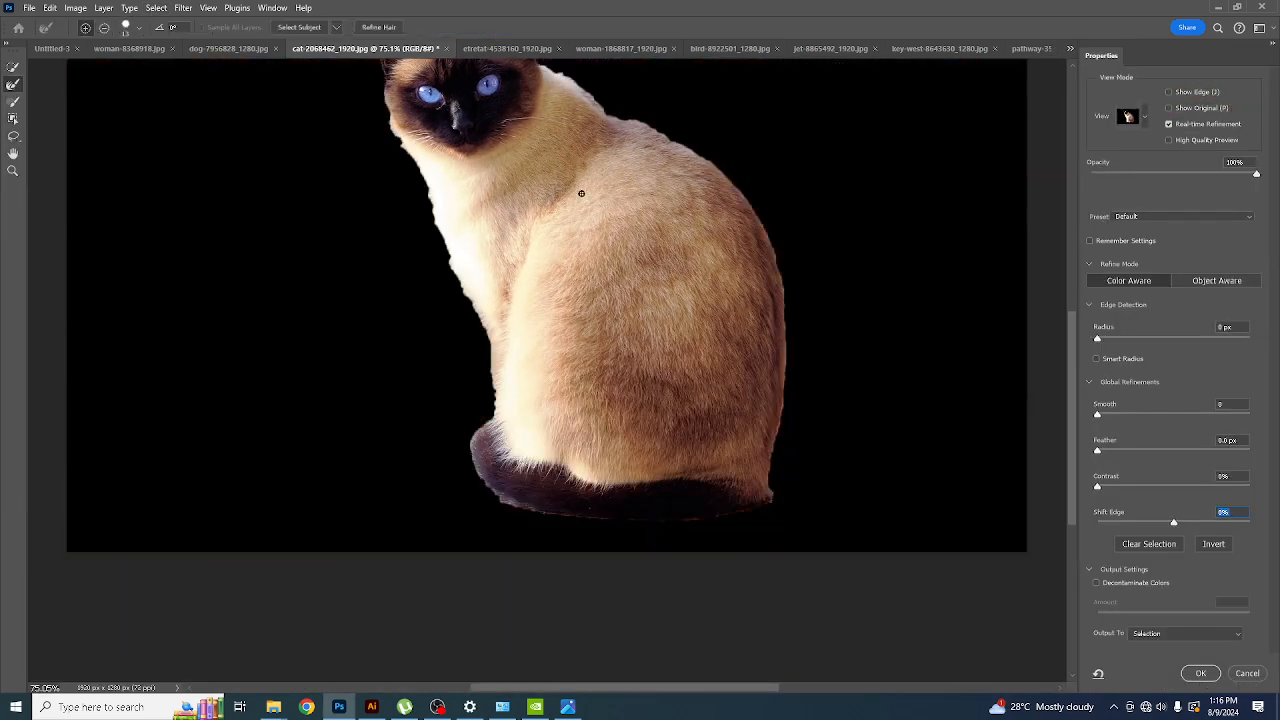
key("f")
key("f")
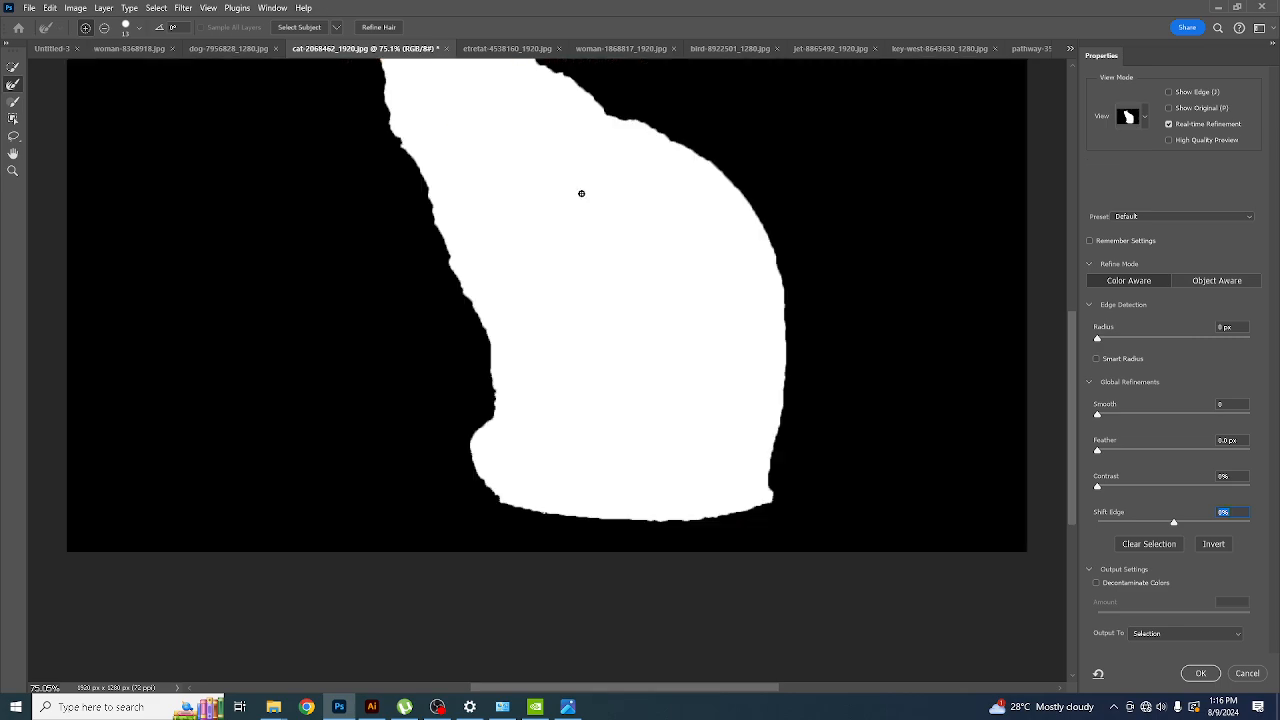
key("f")
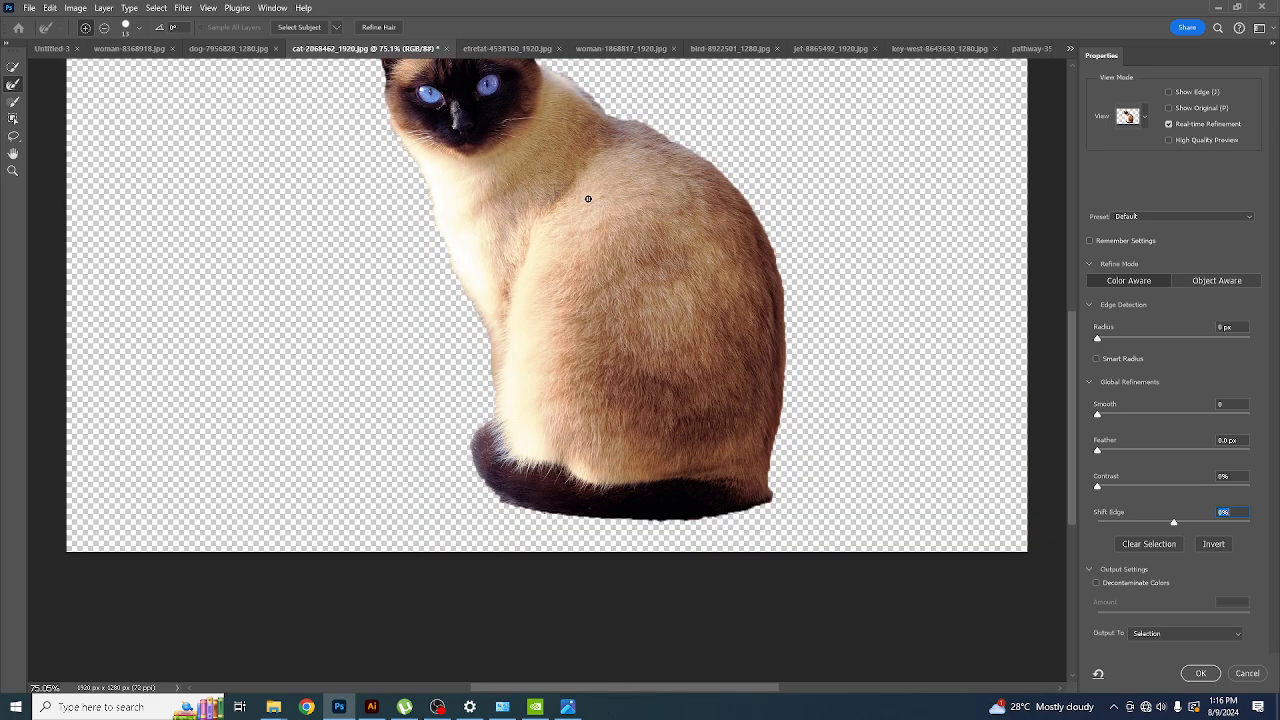
left_click_drag(588, 198, 586, 260)
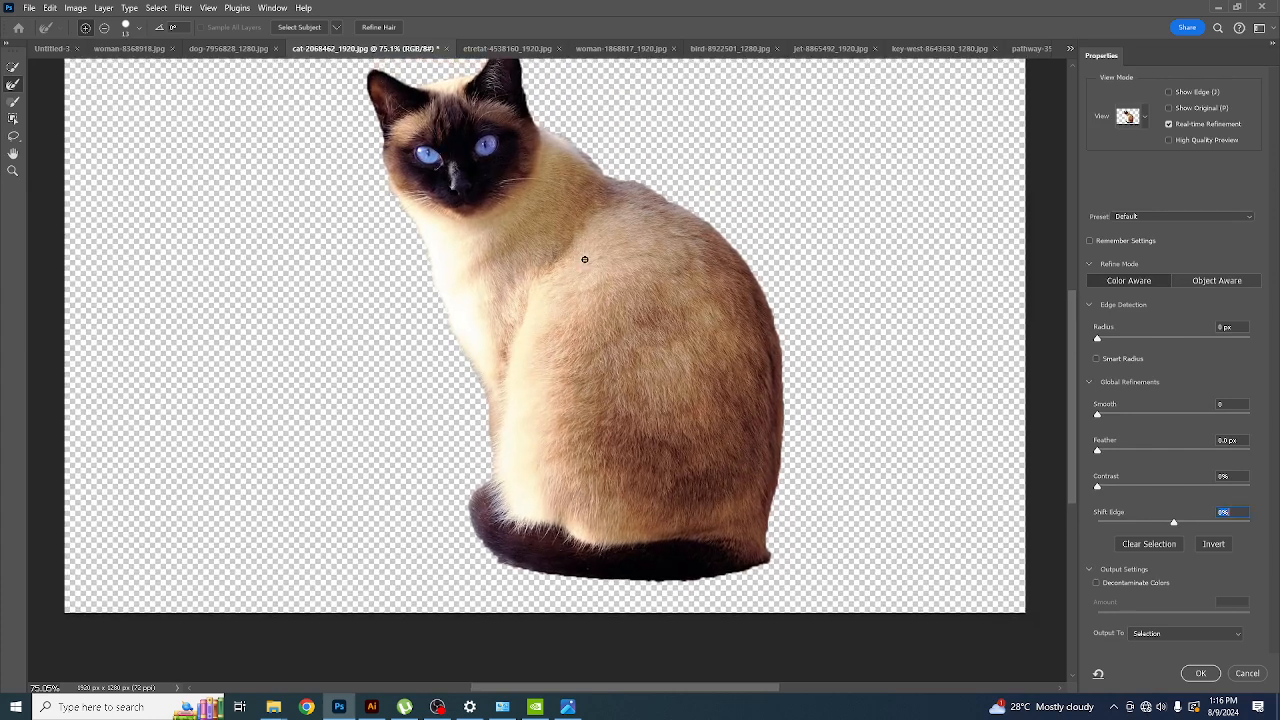
key("f")
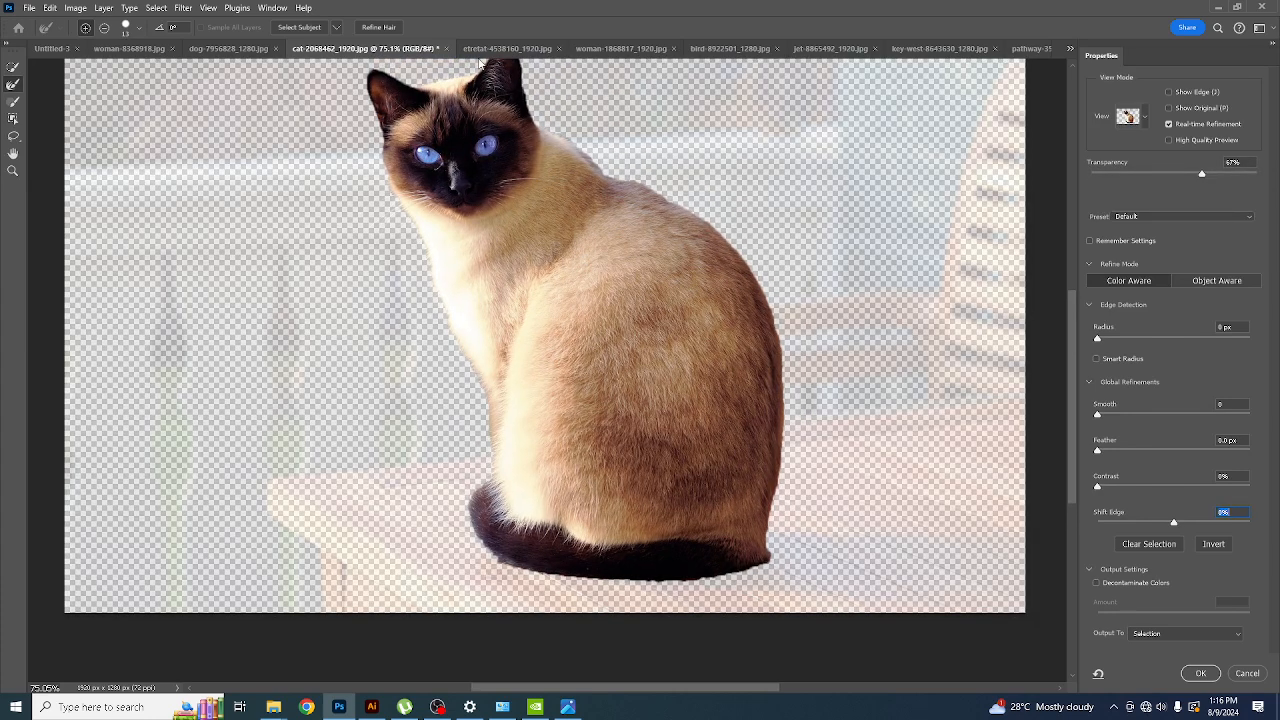
left_click(378, 30)
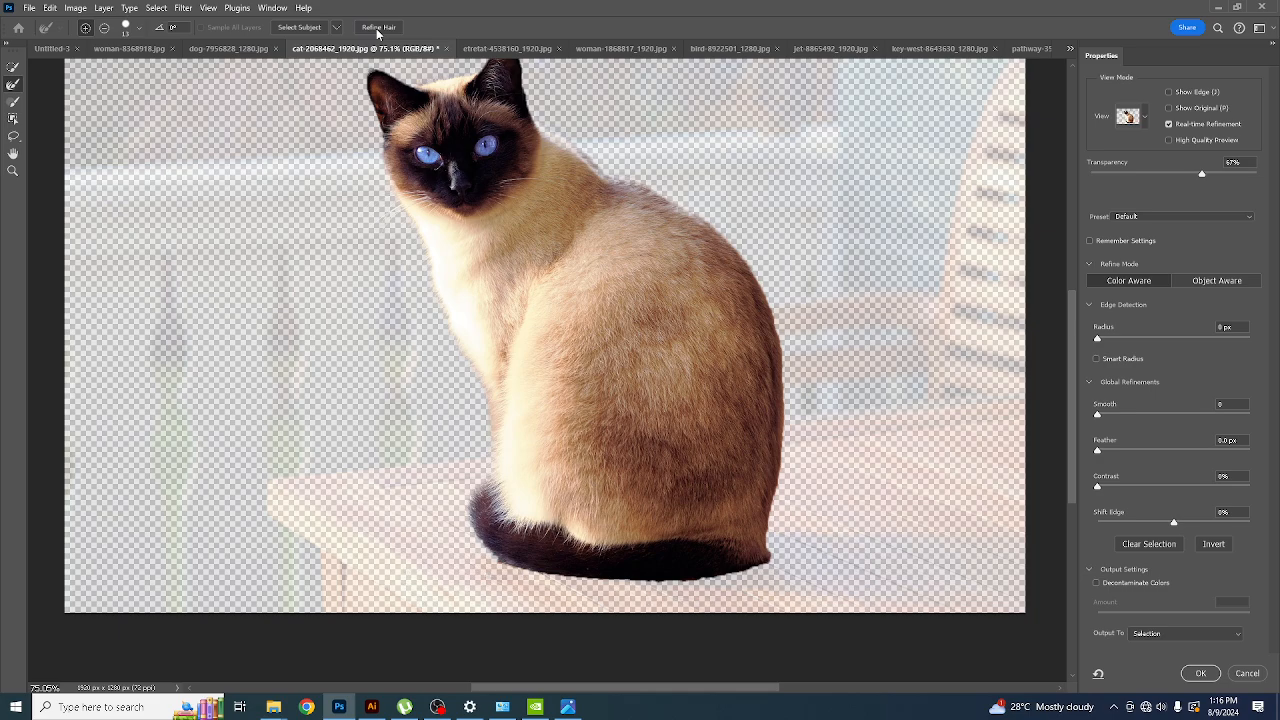
- Show the Overlay view and add the missing edge of the cat's cheek to the selection with the Quick Selection tool
scroll(394, 157, "up", 5)
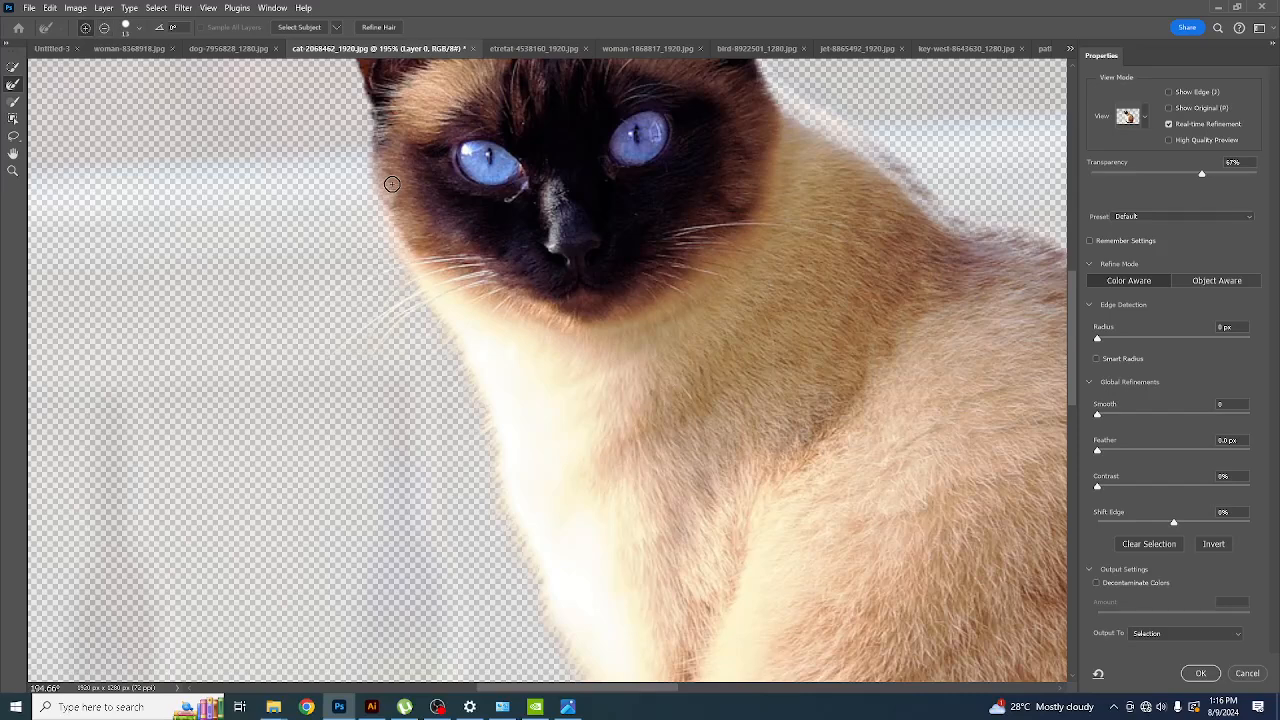
key("f")
key("f")
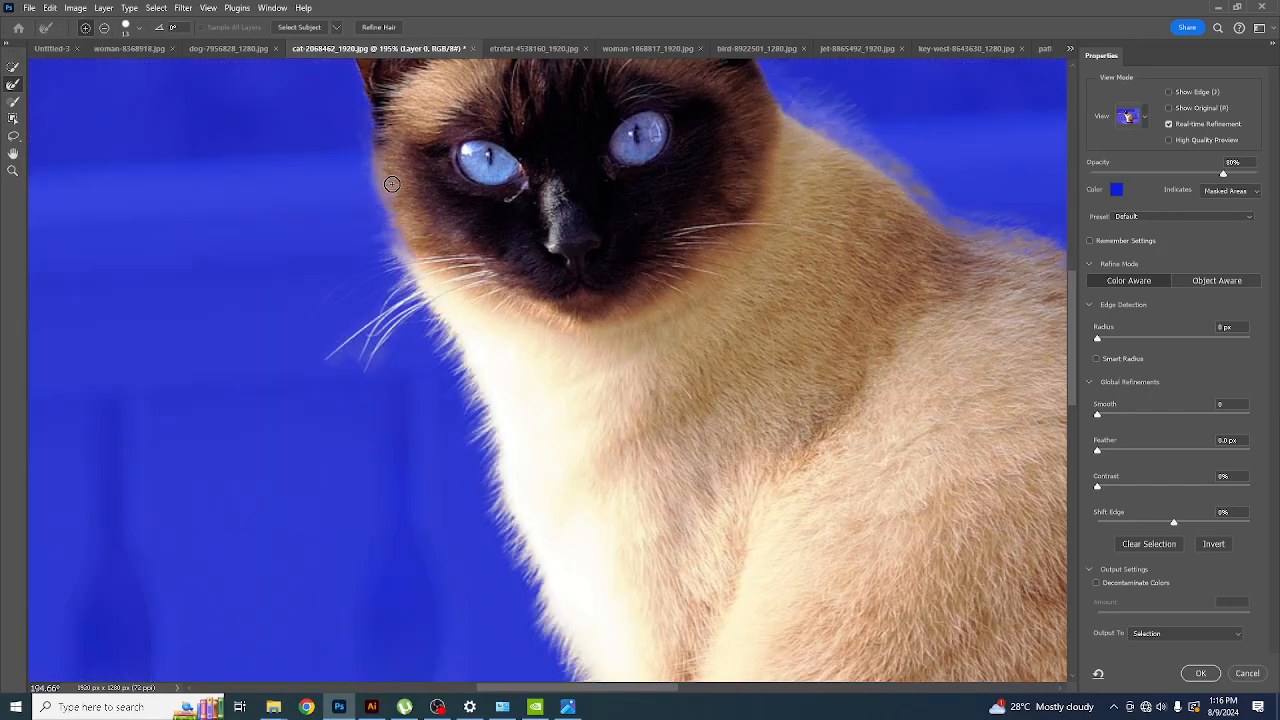
left_click_drag(423, 269, 465, 327)
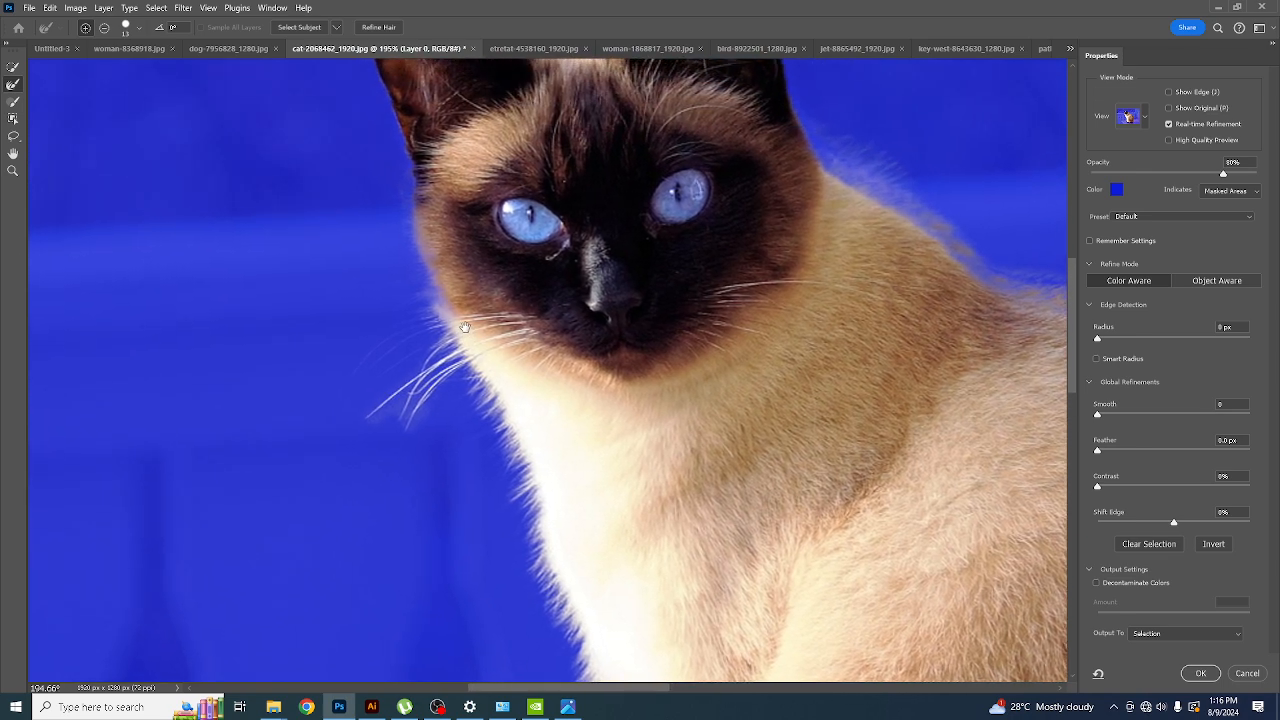
left_click(12, 69)
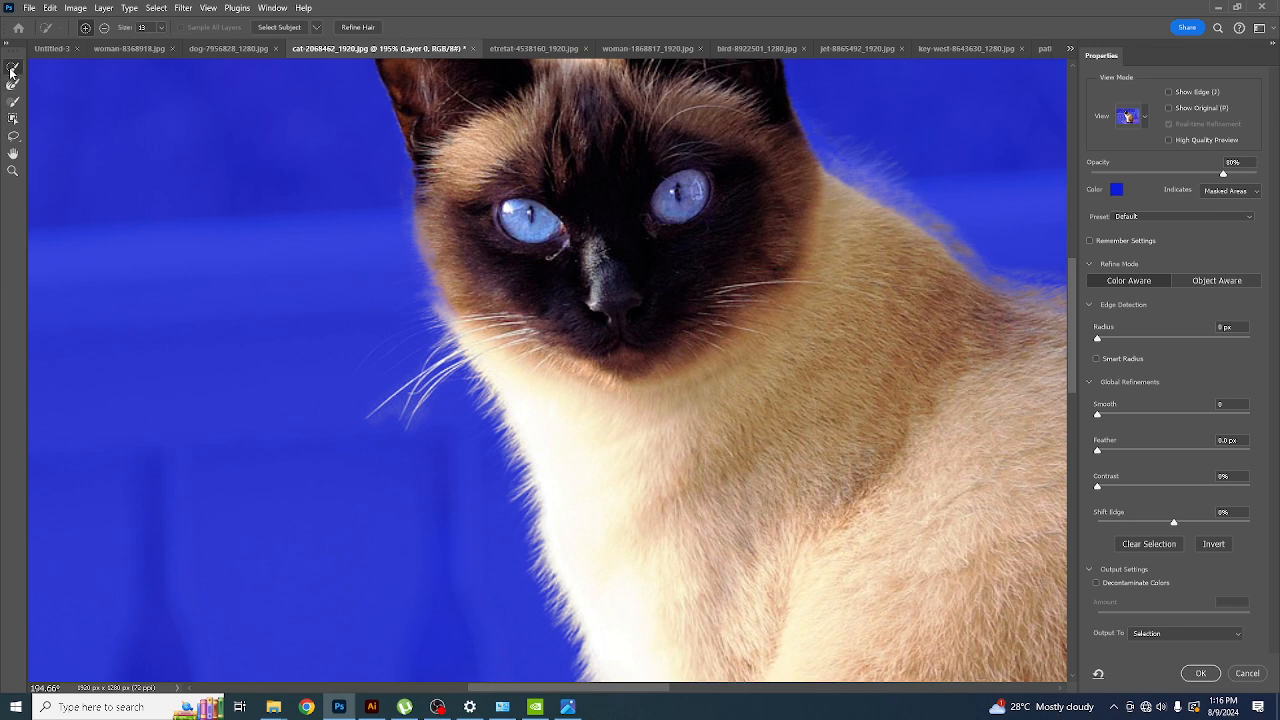
left_click_drag(443, 307, 442, 300)
mouse_move(433, 250)
left_mouse_down()
mouse_move(435, 280)
mouse_move(430, 198)
mouse_move(442, 210)
left_mouse_up()
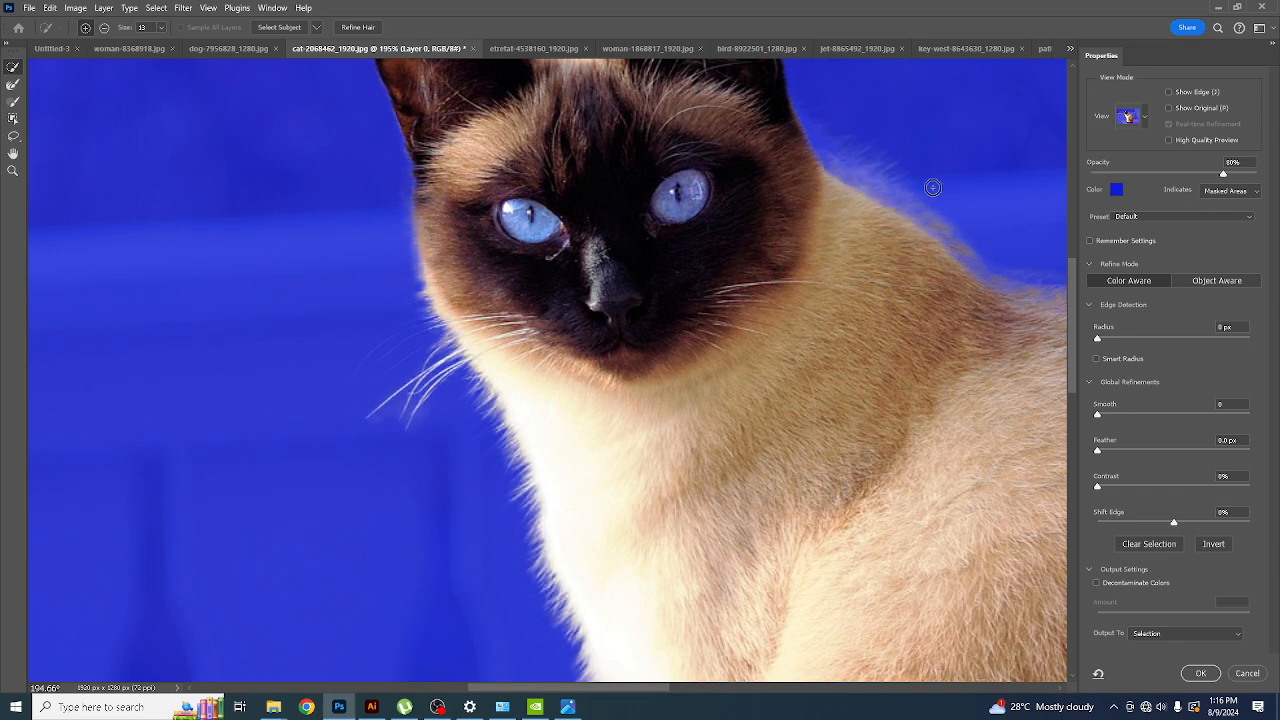
- Add the missing fur along the back of the cat's neck to the selection, then check the edge down to the tail
mouse_move(814, 151)
left_mouse_down()
mouse_move(896, 248)
mouse_move(877, 213)
mouse_move(897, 212)
mouse_move(966, 274)
left_mouse_up()
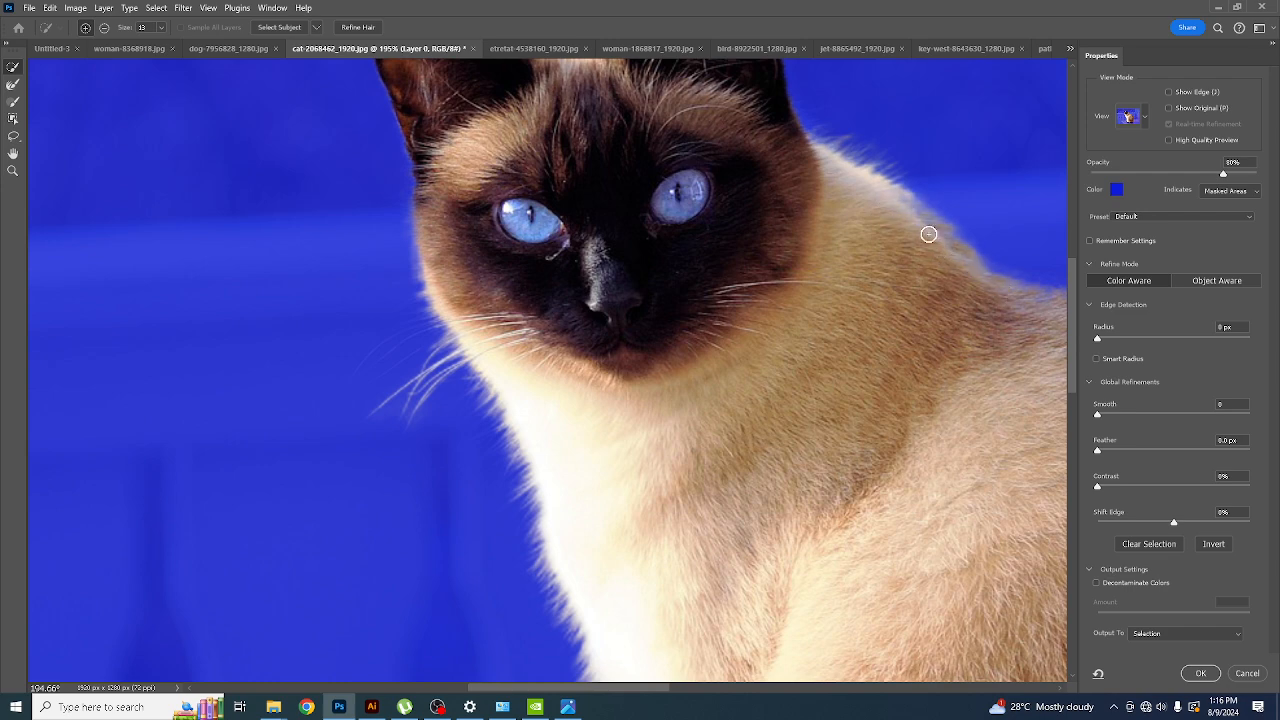
mouse_move(852, 182)
left_mouse_down()
mouse_move(1006, 307)
mouse_move(820, 266)
left_mouse_up()
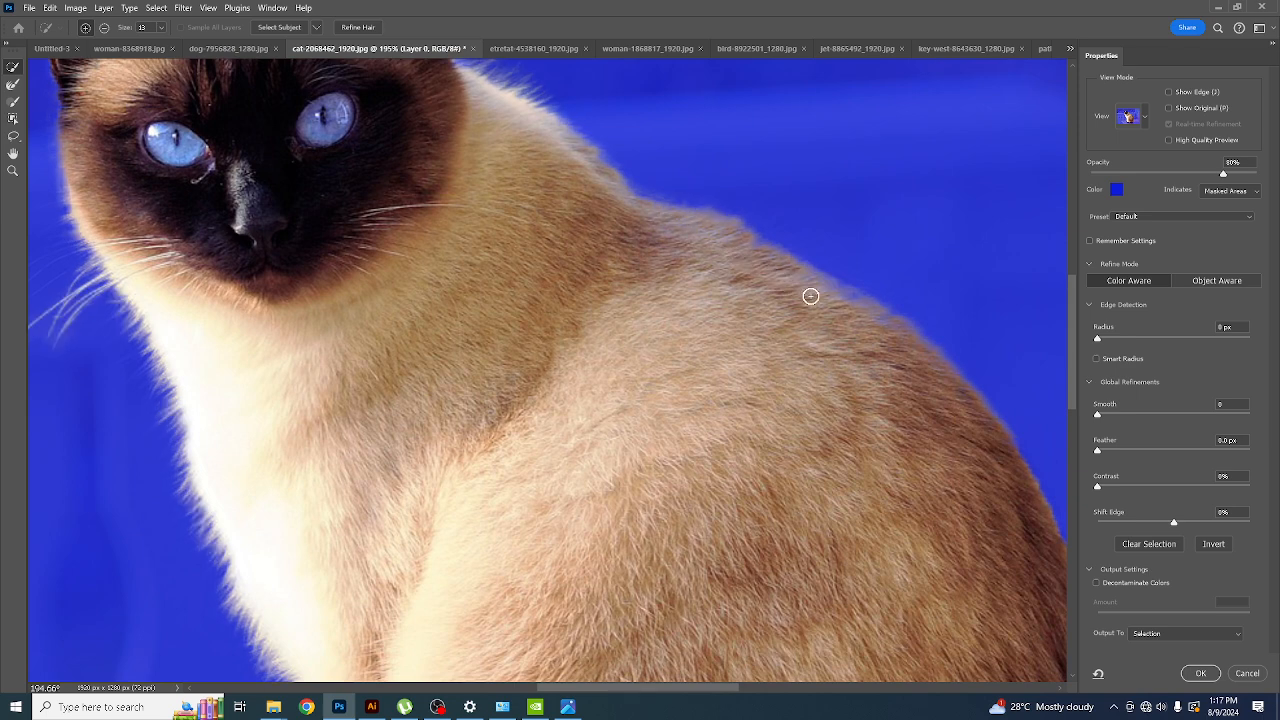
left_click_drag(920, 400, 737, 243)
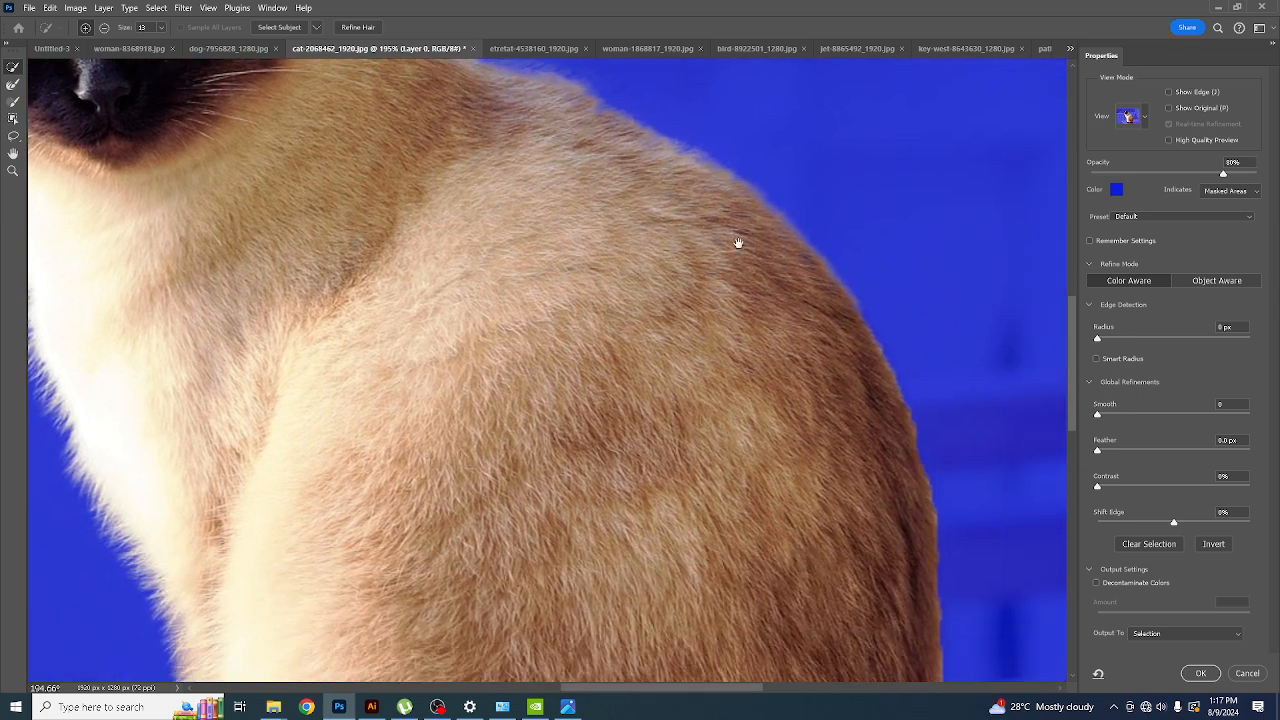
left_click_drag(774, 294, 751, 246)
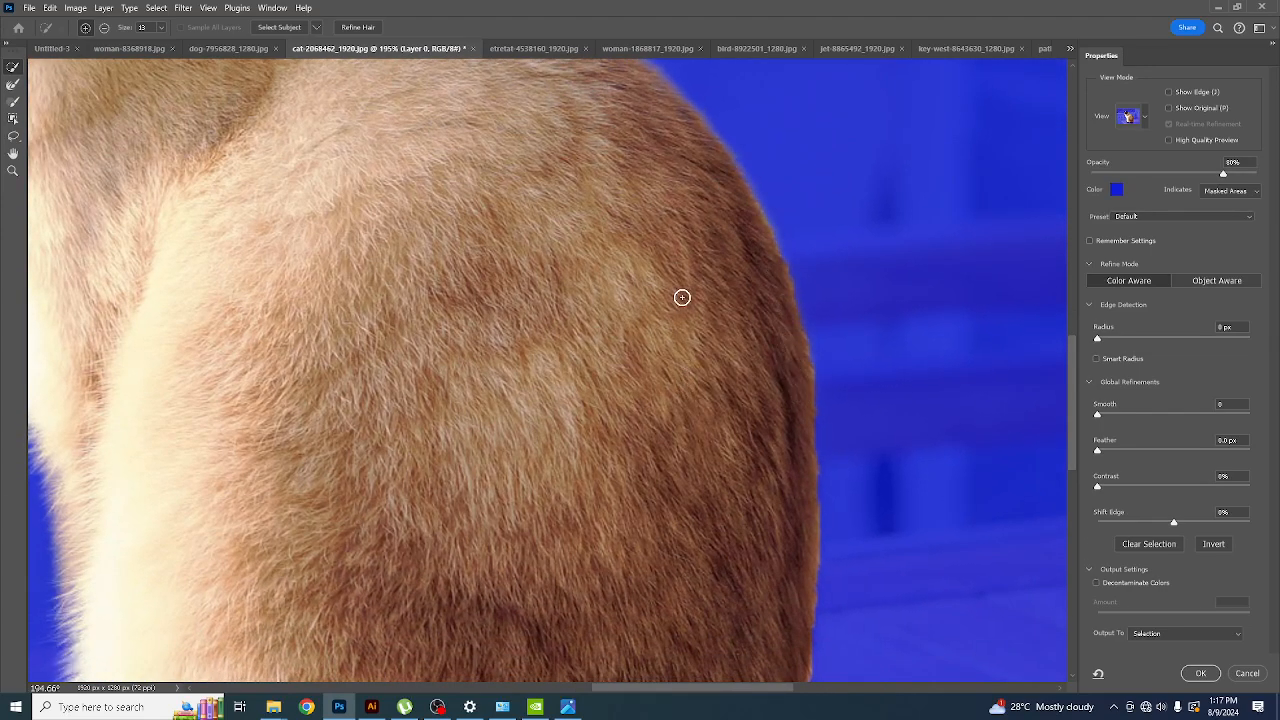
left_click_drag(663, 382, 703, 309)
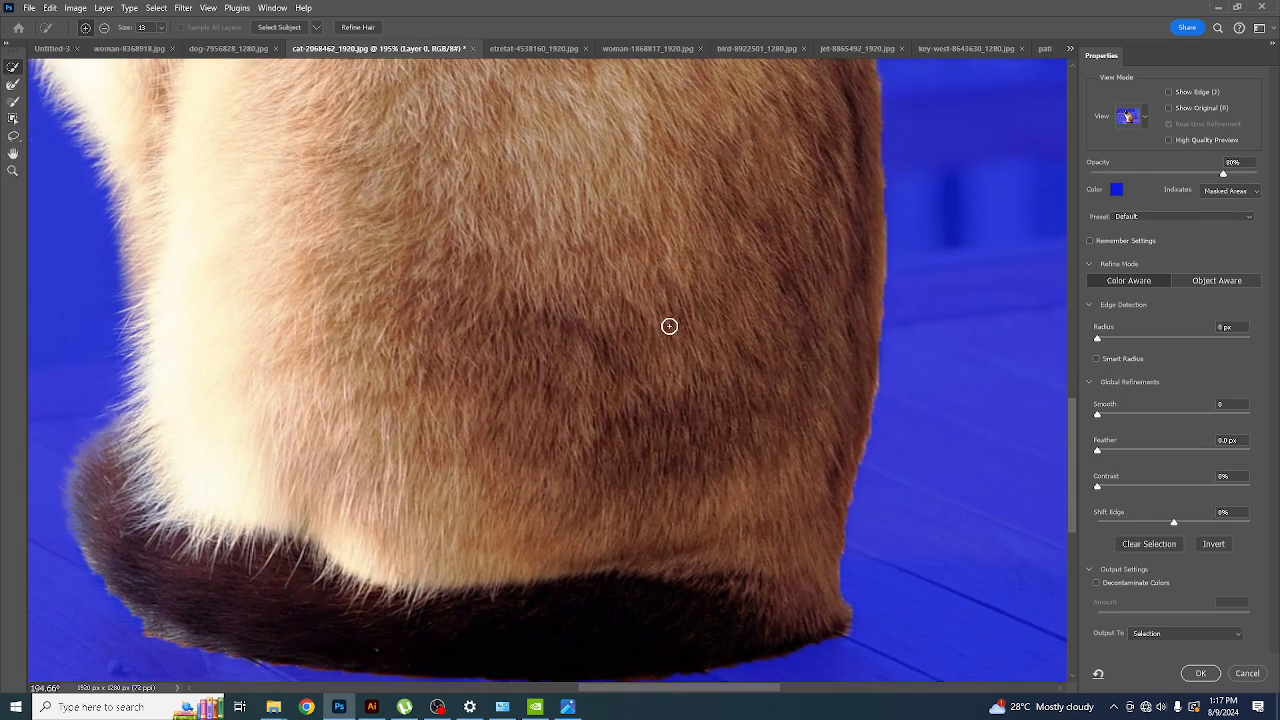
- Add the tuft at the tip of the ear above the cat's whiskered cheek to the selection
scroll(669, 323, "down", 1)
scroll(640, 328, "down", 3)
left_click_drag(508, 189, 583, 296)
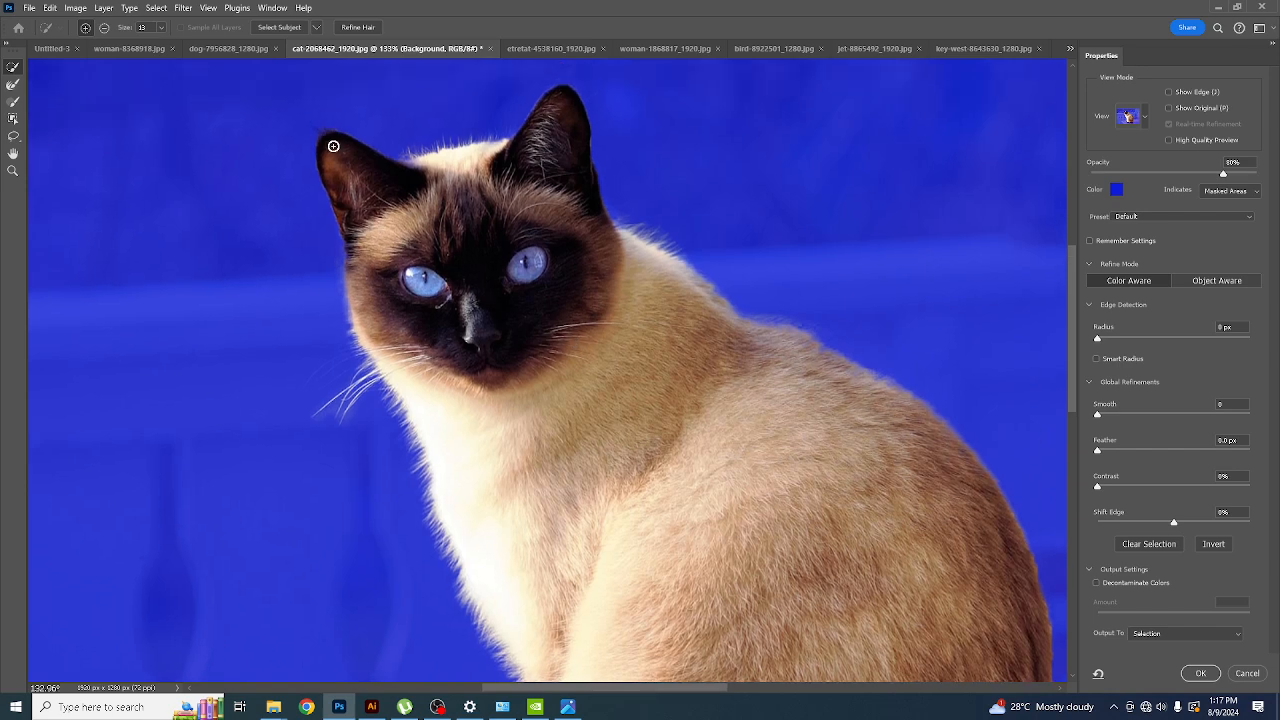
scroll(333, 146, "up", 5)
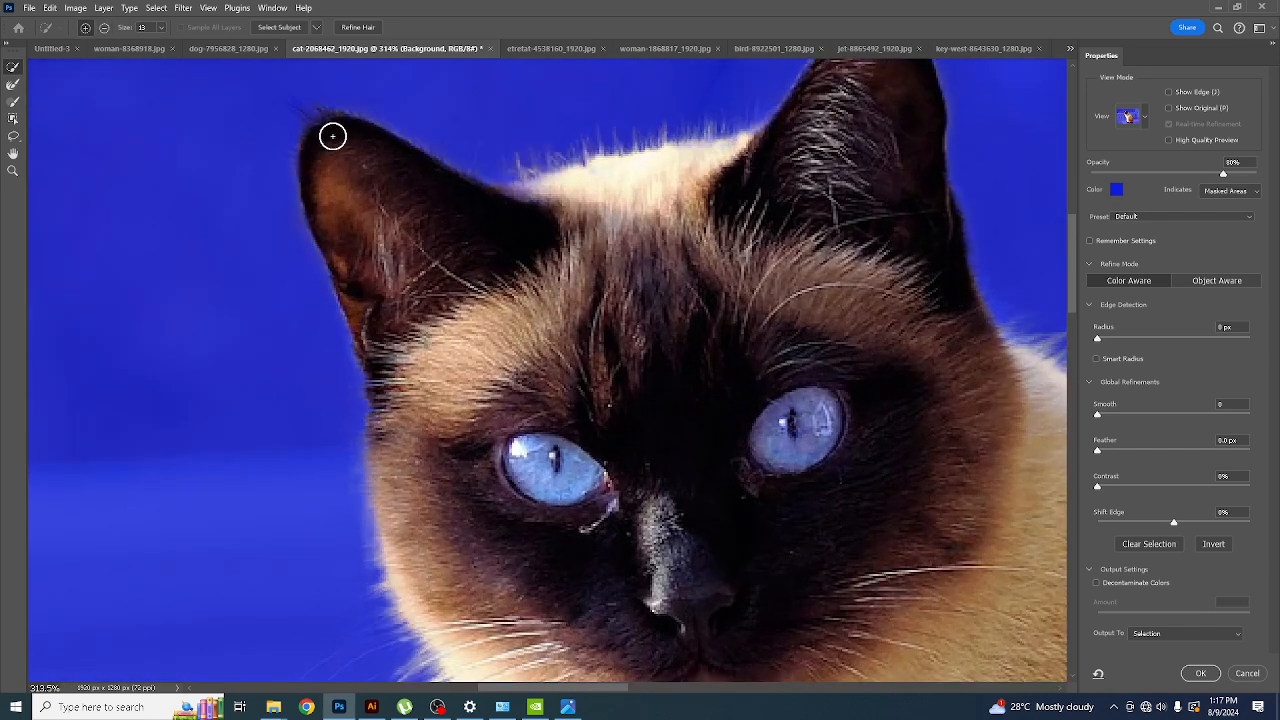
mouse_move(340, 163)
left_mouse_down()
mouse_move(327, 151)
mouse_move(366, 180)
mouse_move(318, 124)
mouse_move(397, 252)
left_mouse_up()
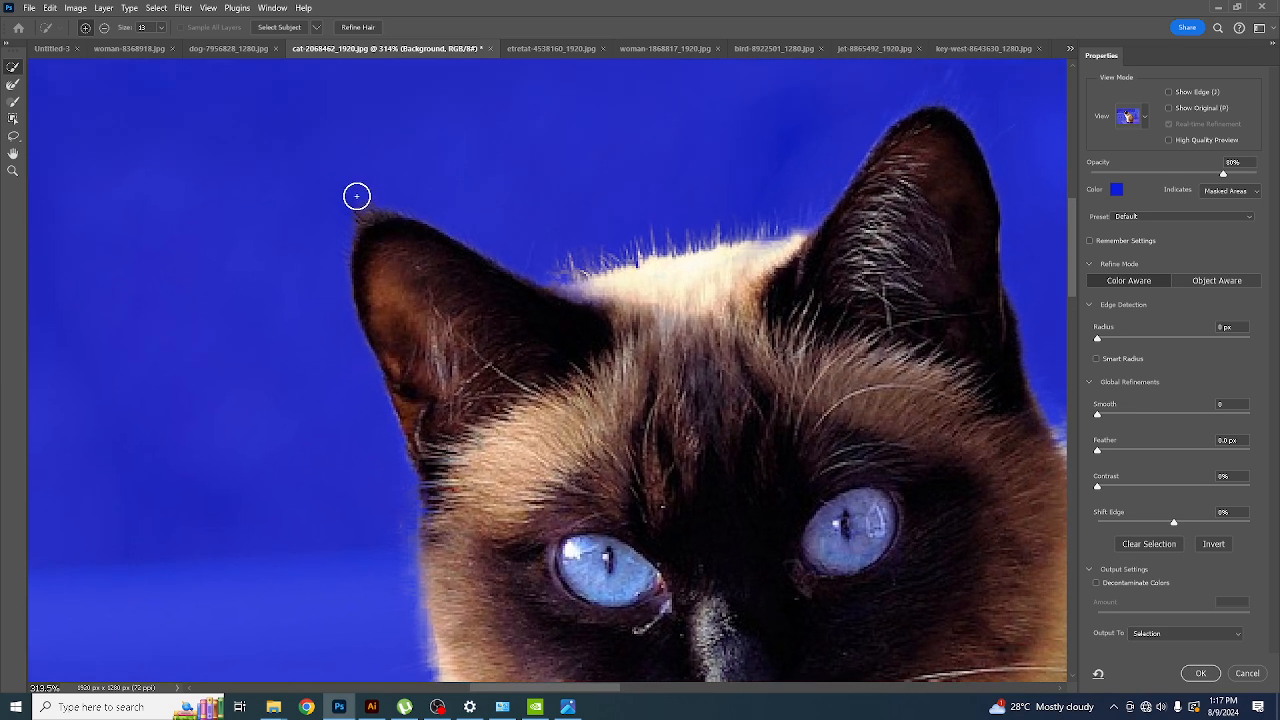
scroll(362, 219, "up", 4)
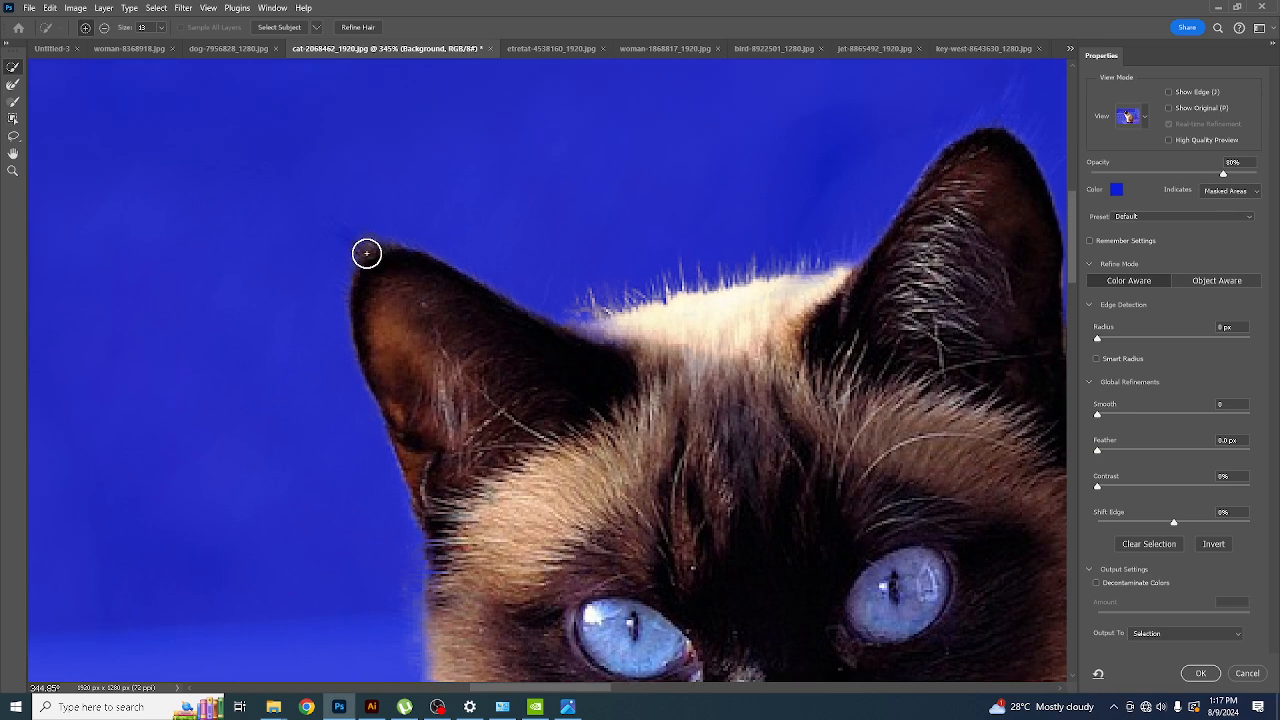
scroll(367, 254, "up", 3)
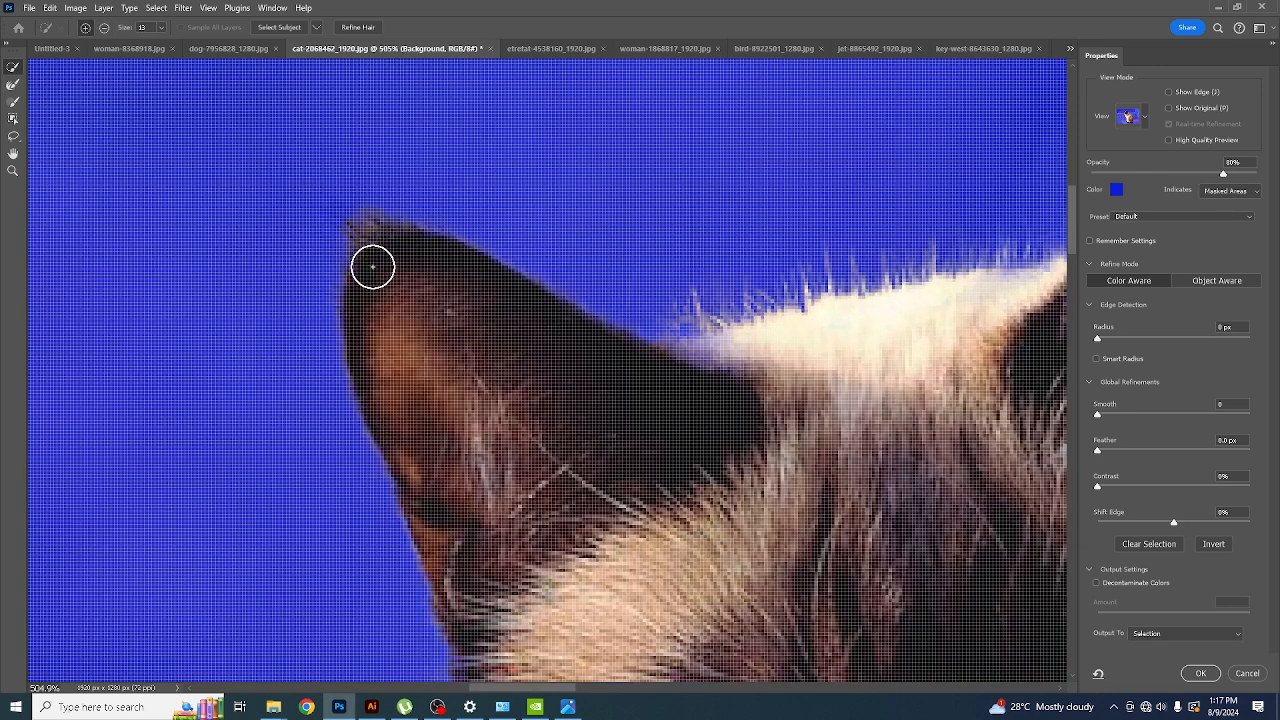
scroll(380, 269, "down", 4)
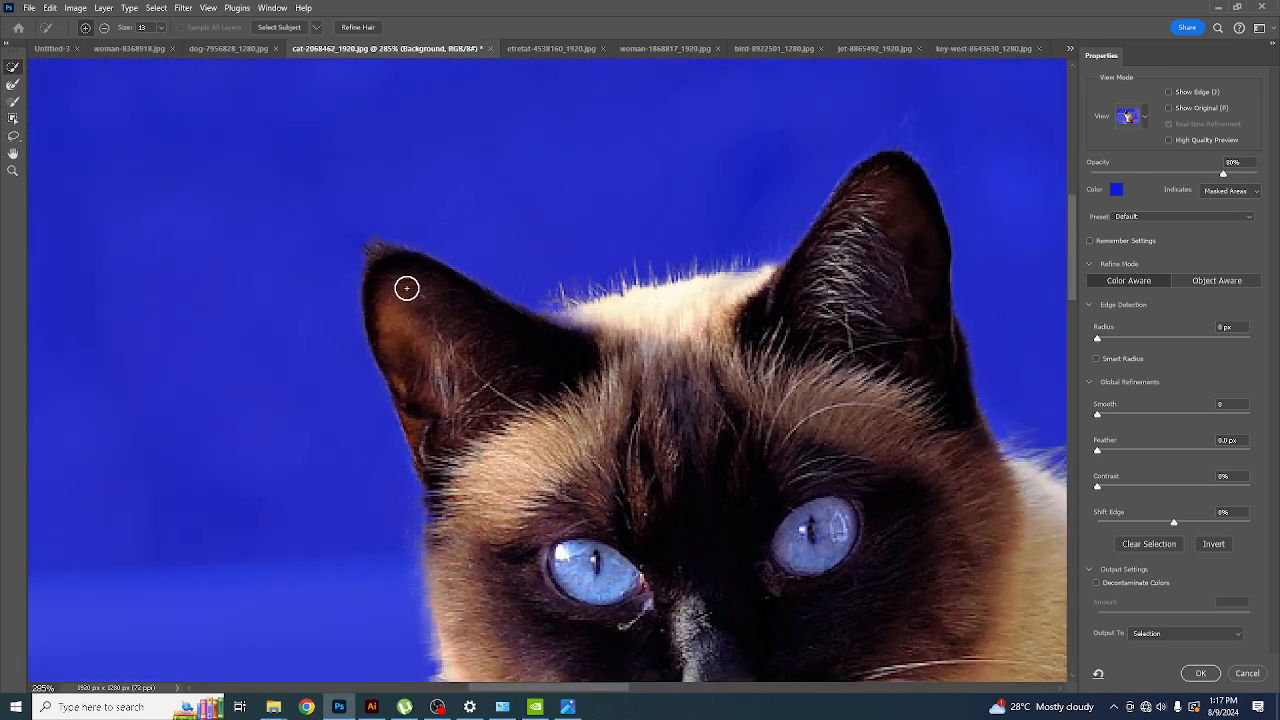
- Reduce the selection brush to 5 px and subtract the stray patch of background above the tip of the cat's other ear
key("bracketleft")
key("bracketleft")
key("bracketleft")
scroll(485, 330, "up", 2)
scroll(849, 214, "up", 3)
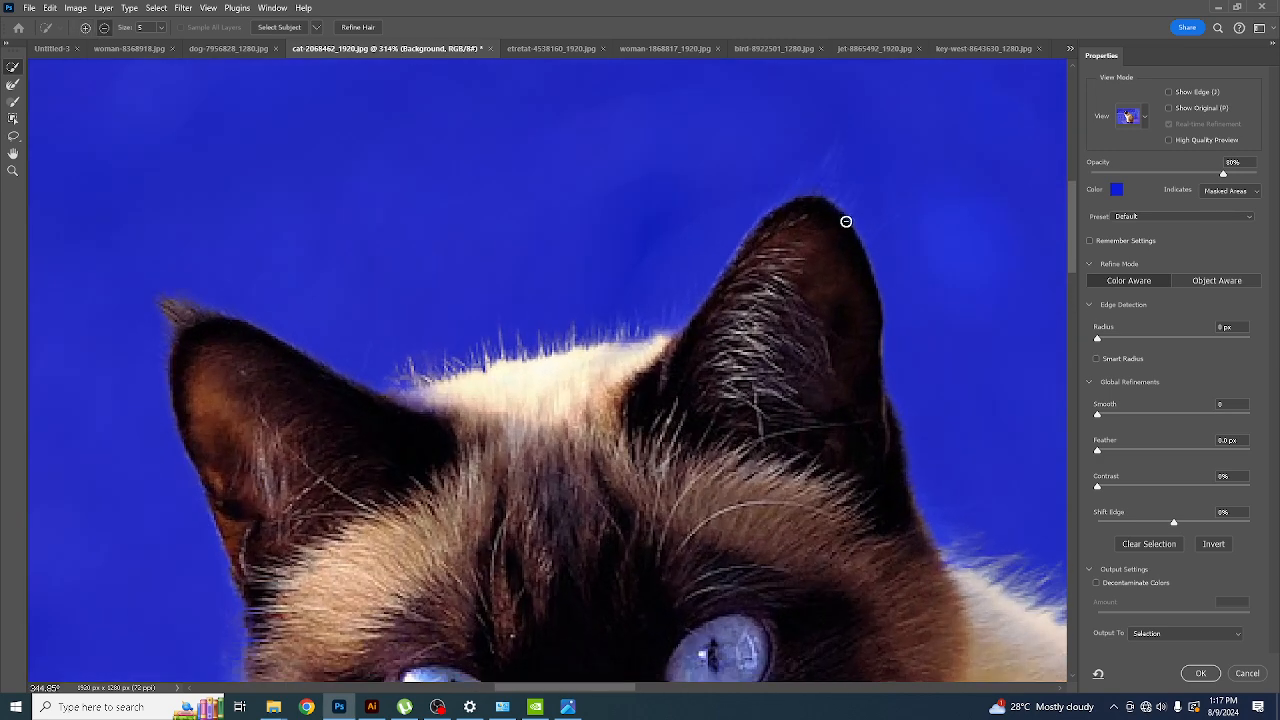
scroll(846, 221, "up", 1)
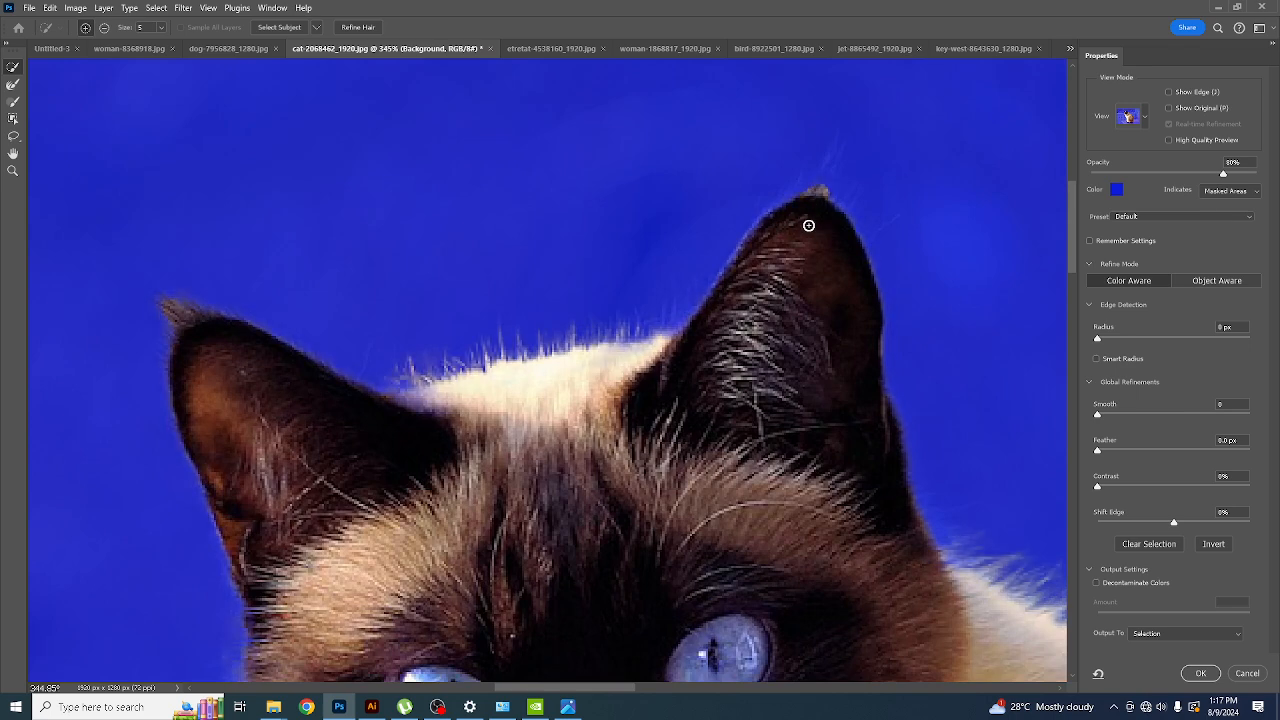
left_click(825, 191, "alt")
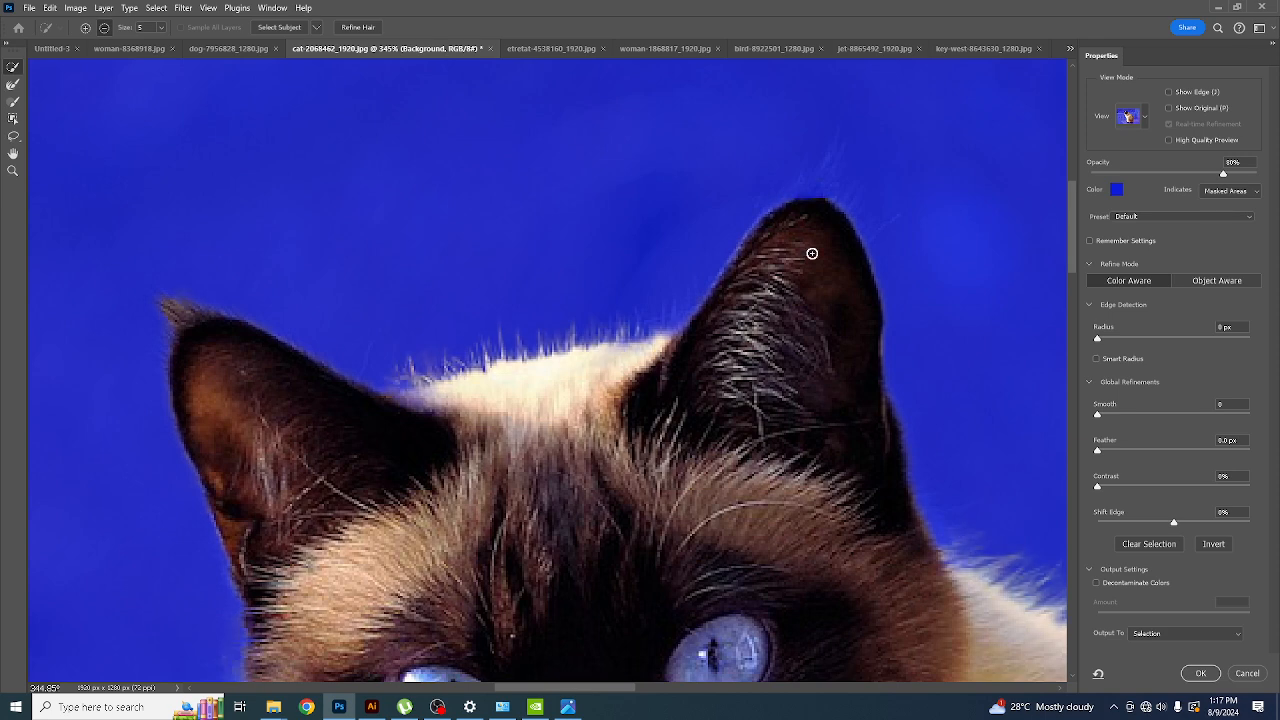
scroll(808, 251, "down", 3)
scroll(730, 322, "down", 4)
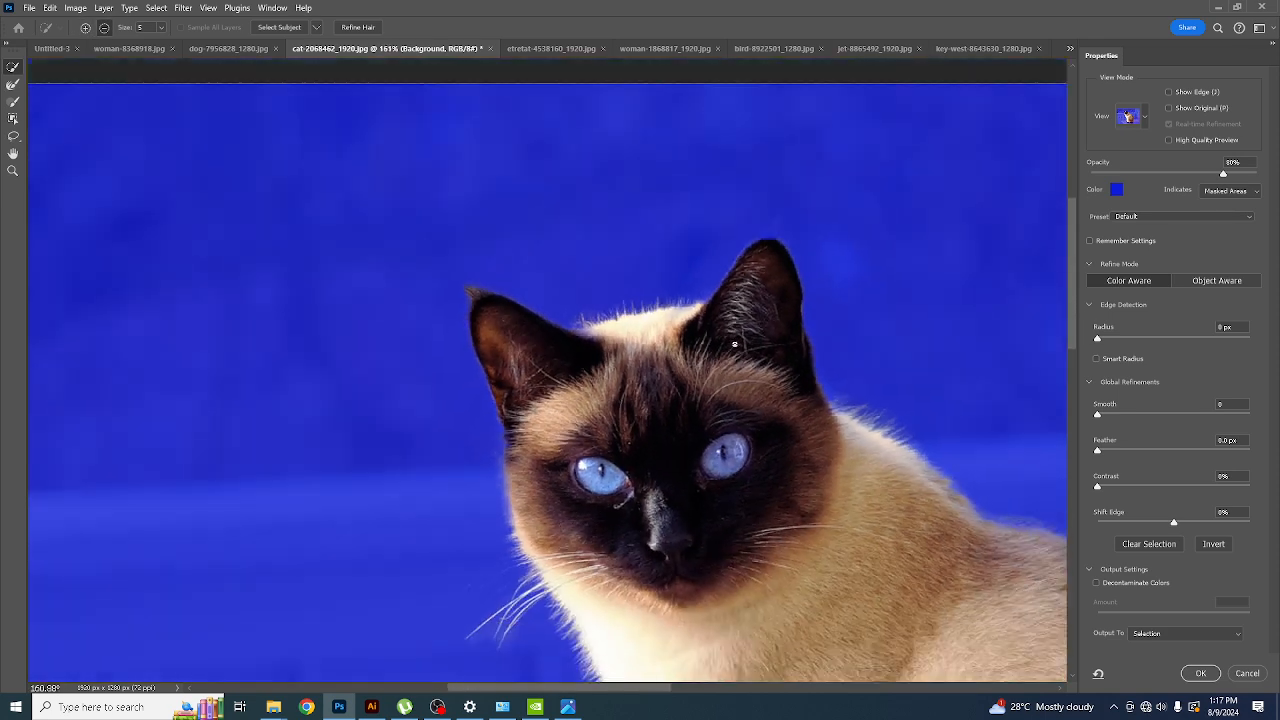
- Switch the preview to a black background and examine the cutout's edges from the ears and whiskers to the tail
left_click_drag(771, 450, 668, 413)
key("a")
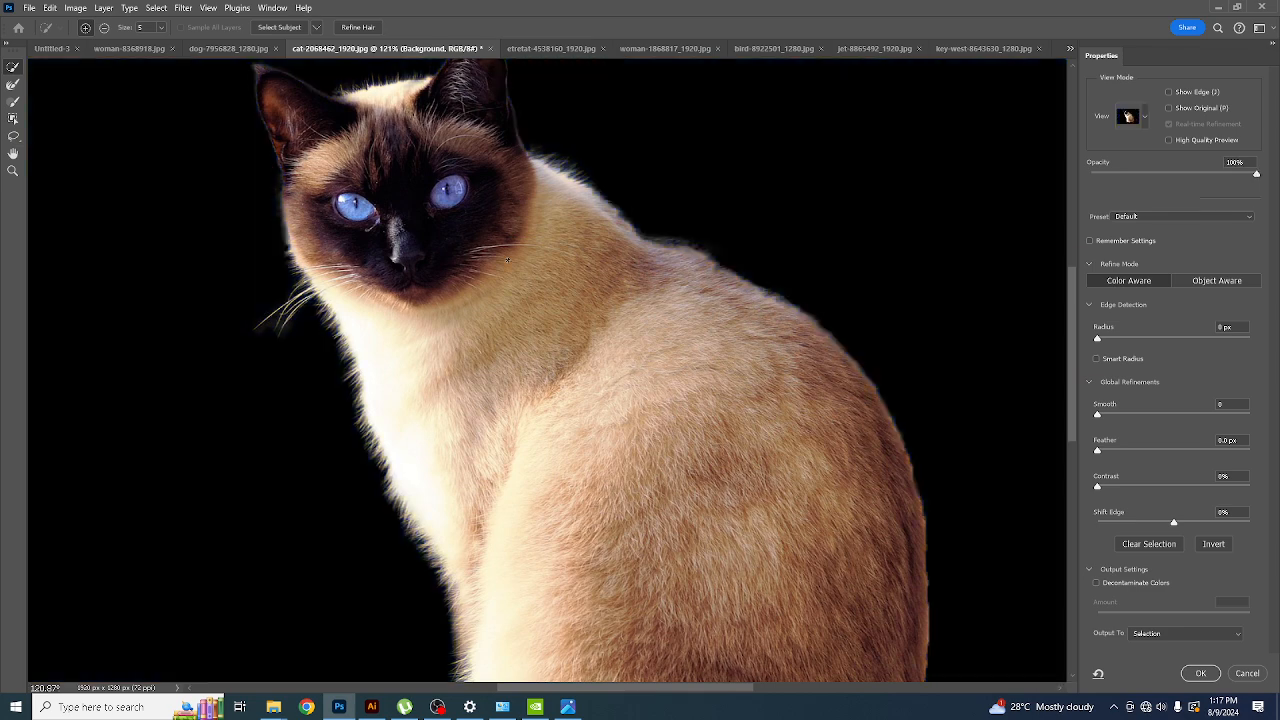
mouse_move(446, 201)
left_mouse_down()
mouse_move(526, 260)
mouse_move(498, 278)
mouse_move(454, 199)
left_mouse_up()
left_click_drag(586, 346, 511, 257)
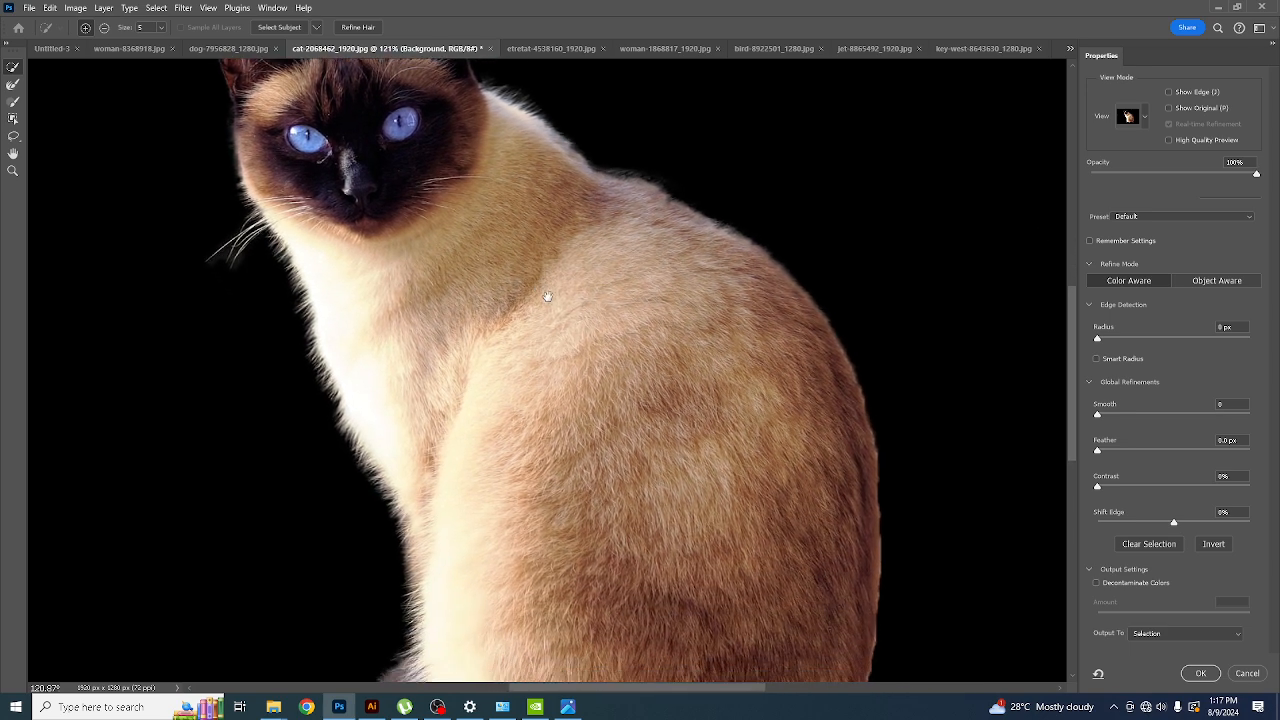
left_click_drag(543, 352, 567, 280)
left_click_drag(480, 240, 565, 340)
left_click_drag(423, 139, 499, 263)
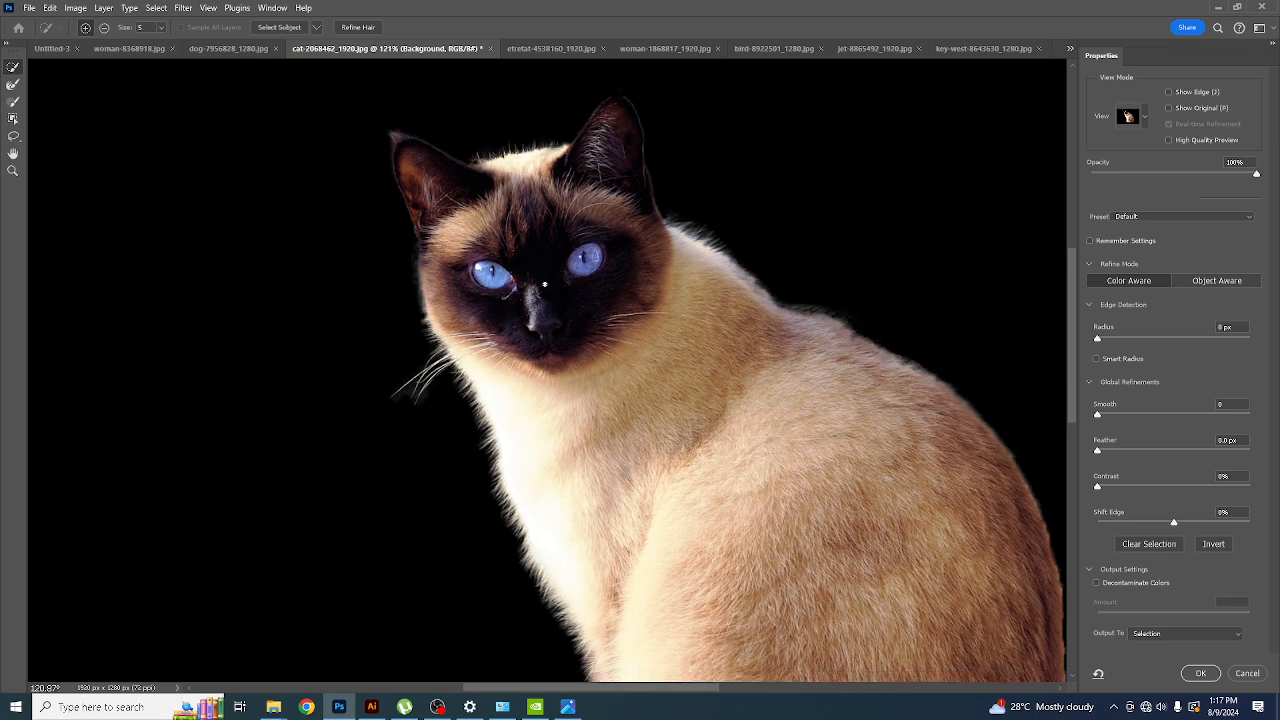
left_click_drag(718, 479, 576, 299)
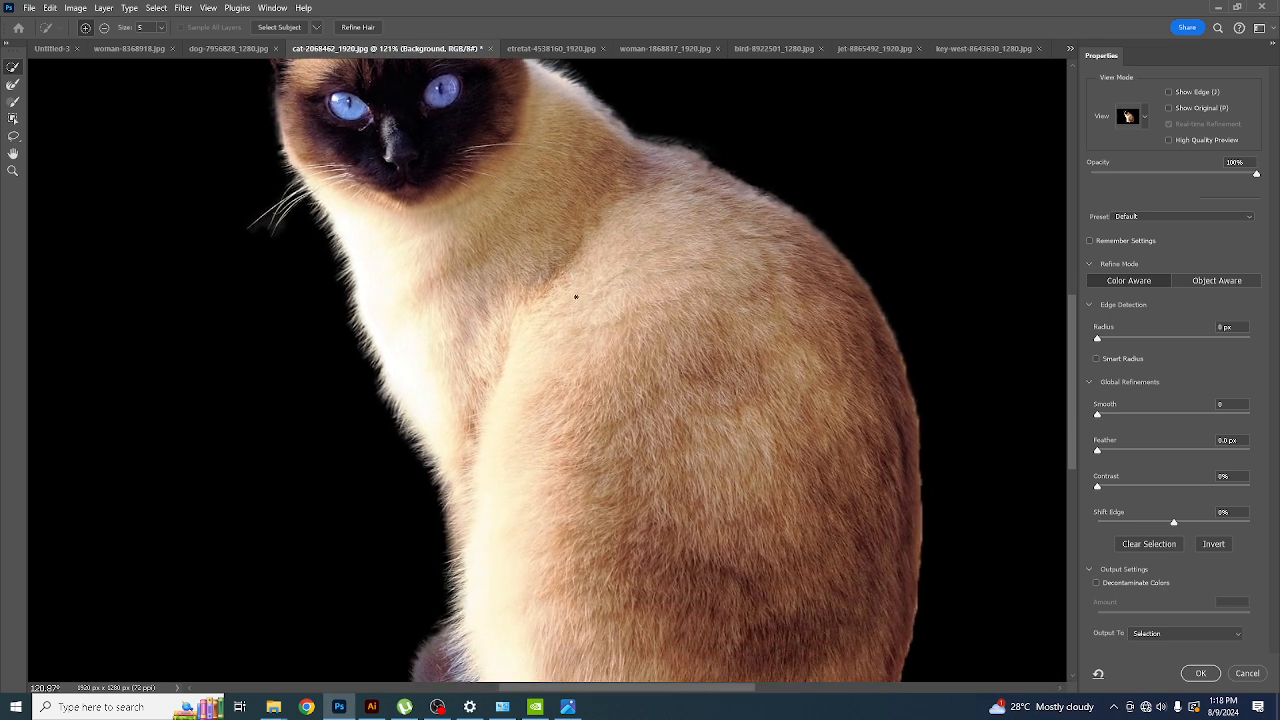
scroll(576, 297, "down", 4)
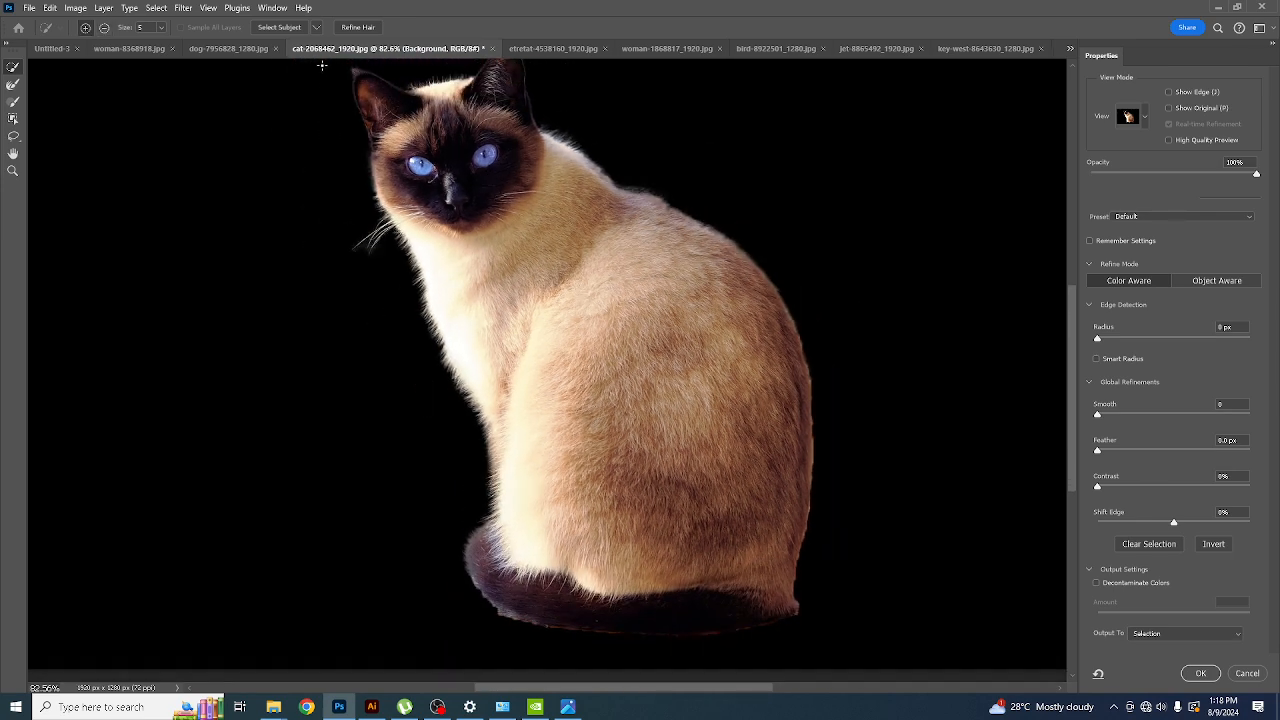
left_click(157, 8)
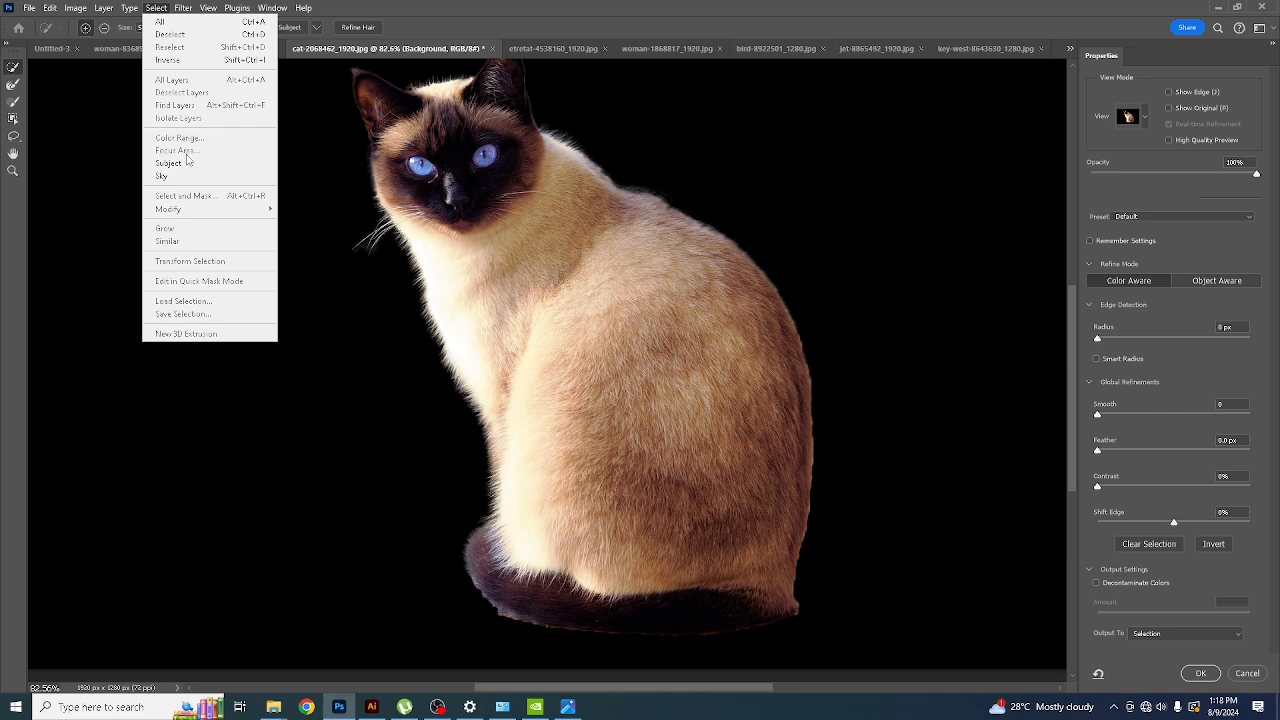
left_click(574, 239)
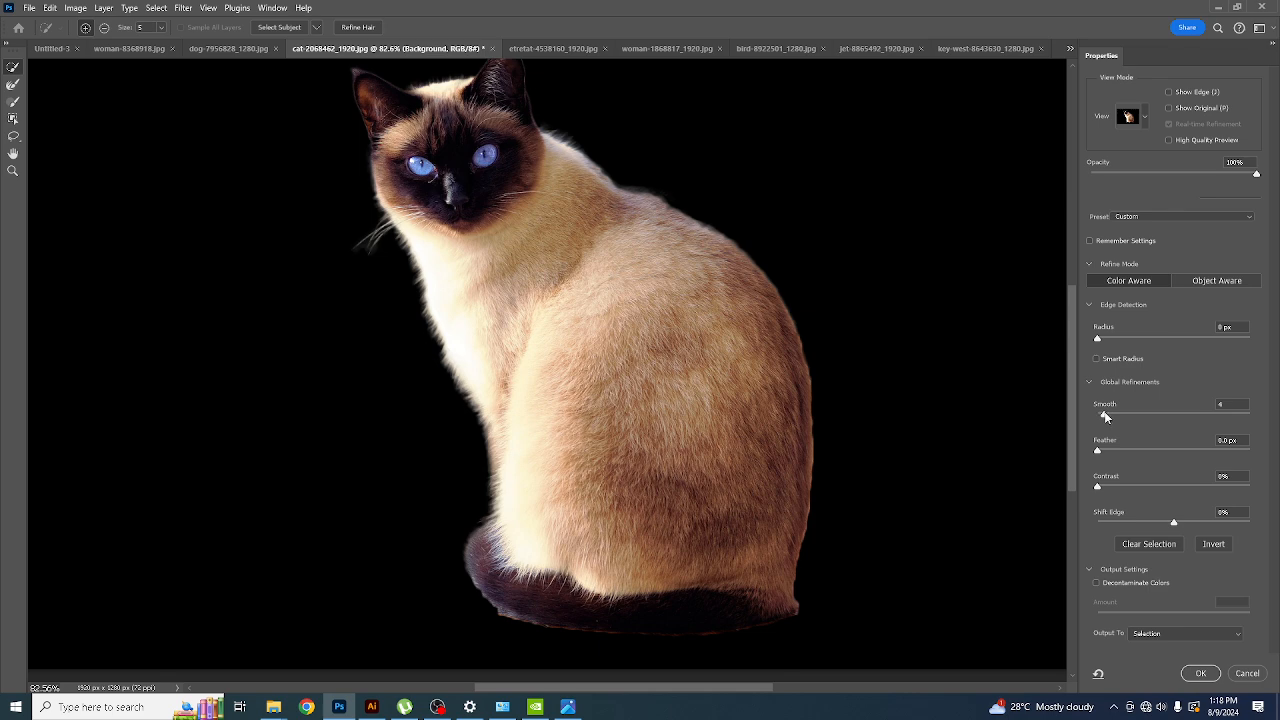
- Refine the cat's edge with Smooth 4, Feather 1.2 px and slightly raised contrast, and output the result as a selection
left_click_drag(1106, 417, 1113, 418)
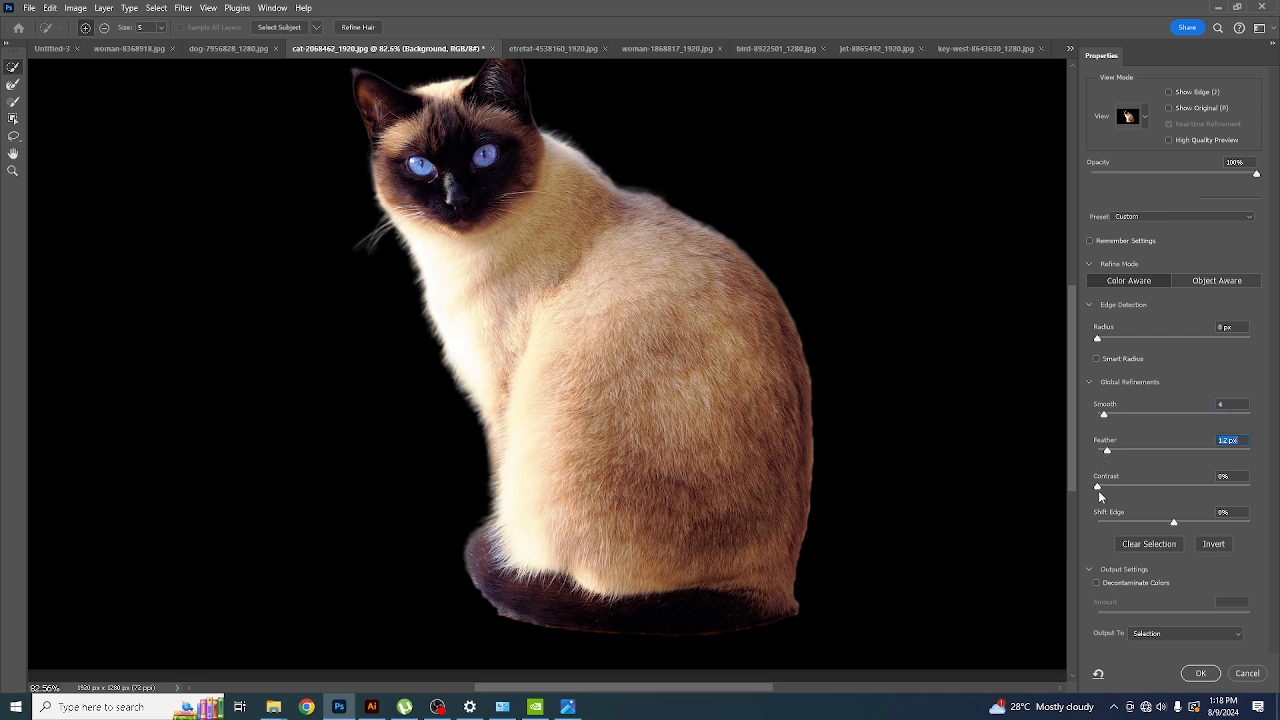
left_click_drag(1097, 489, 1105, 489)
left_click(1200, 673)
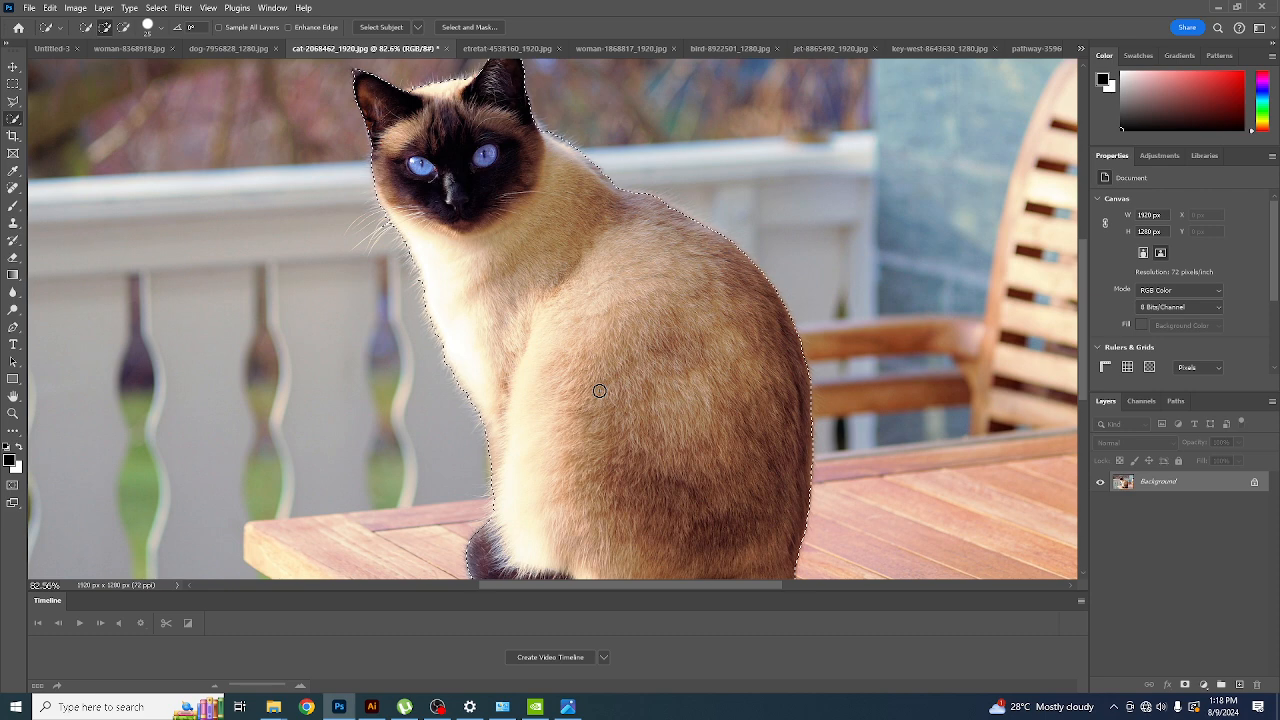
scroll(550, 291, "down", 1)
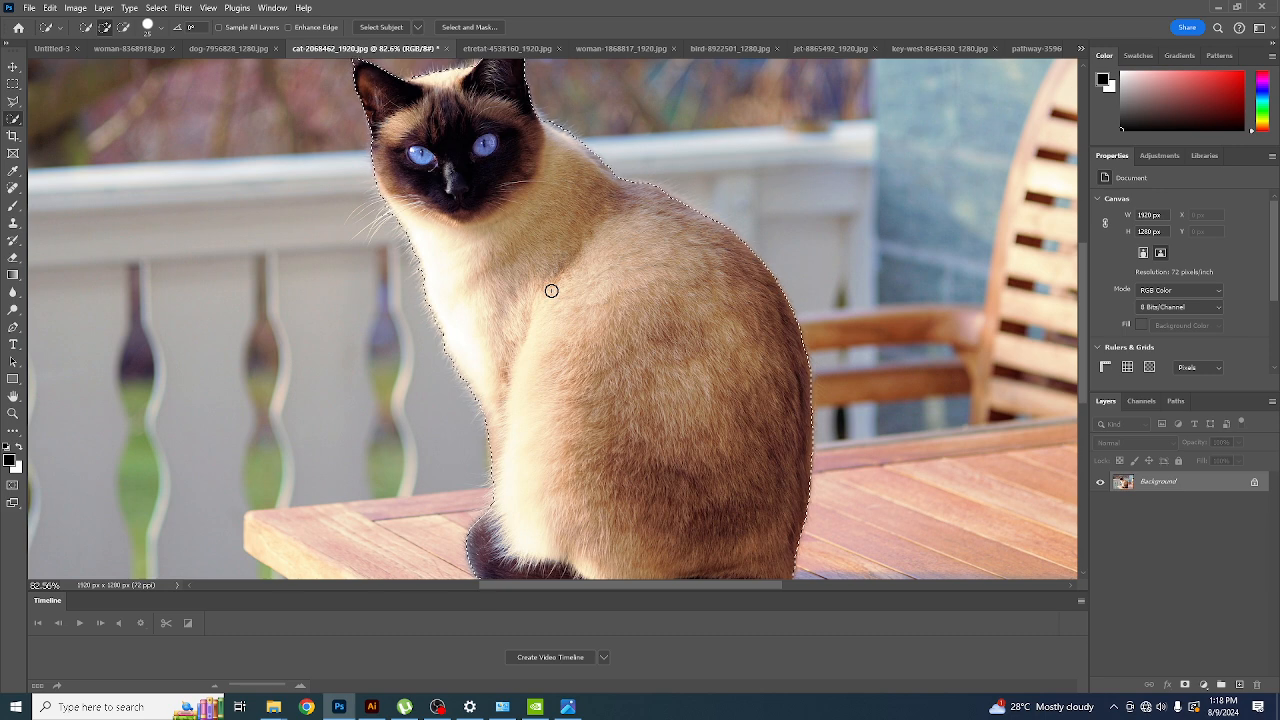
key("alt")
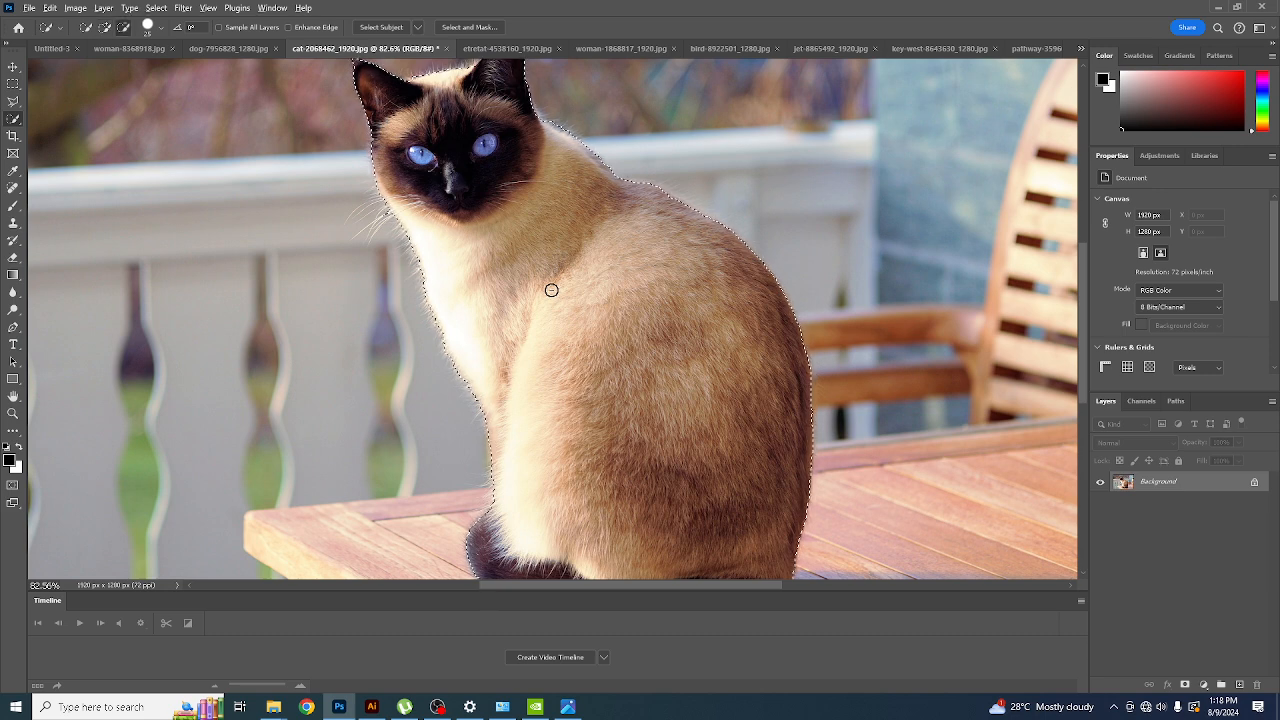
key("alt")
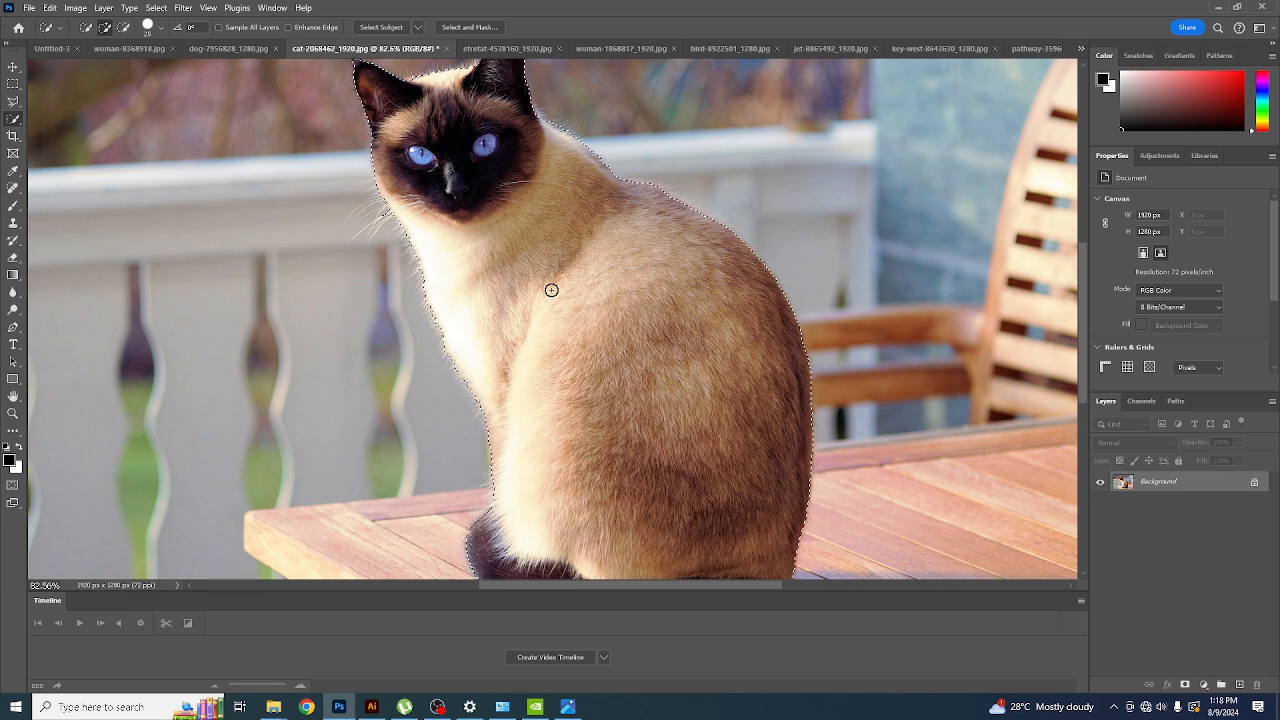
scroll(551, 290, "down", 1)
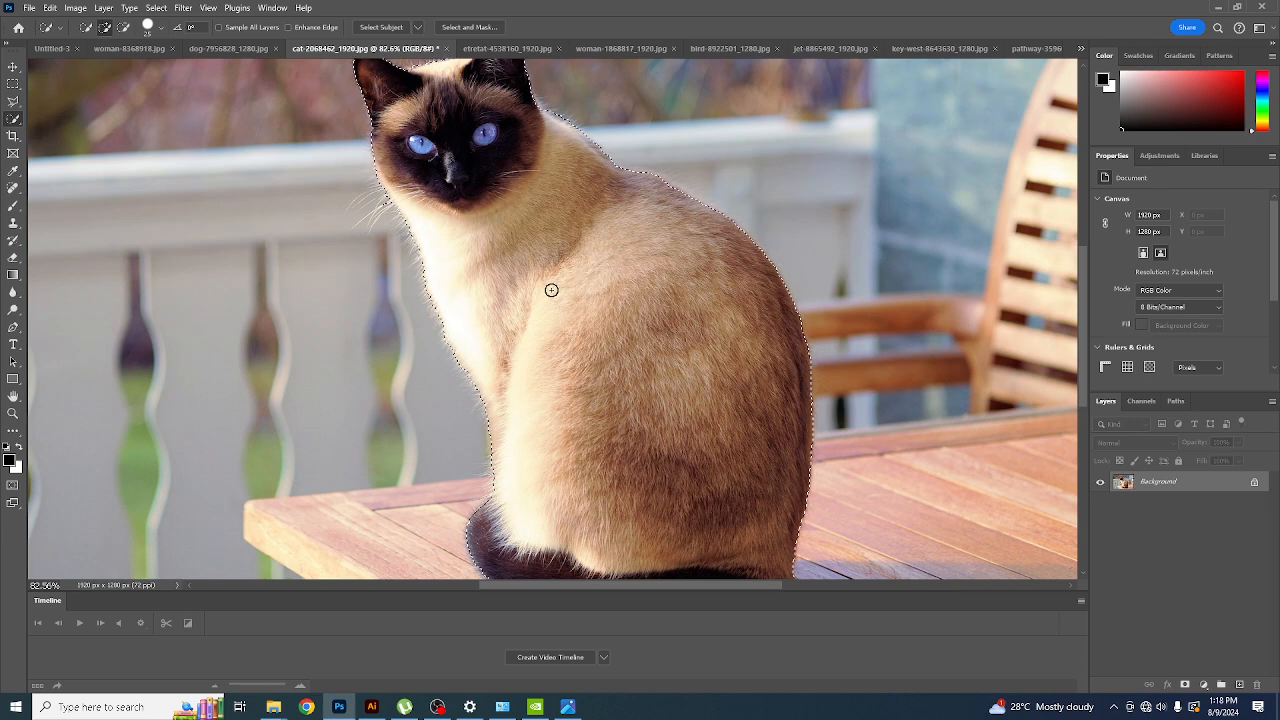
key("ctrl+n")
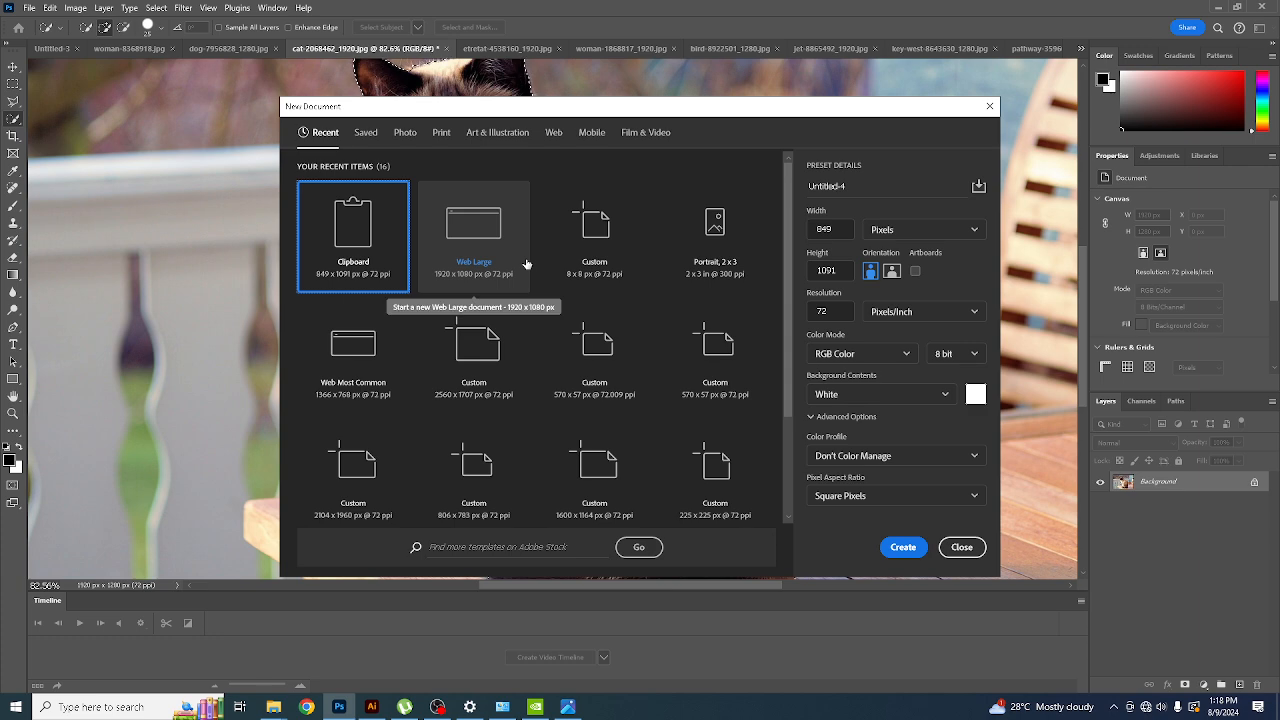
left_click(29, 8)
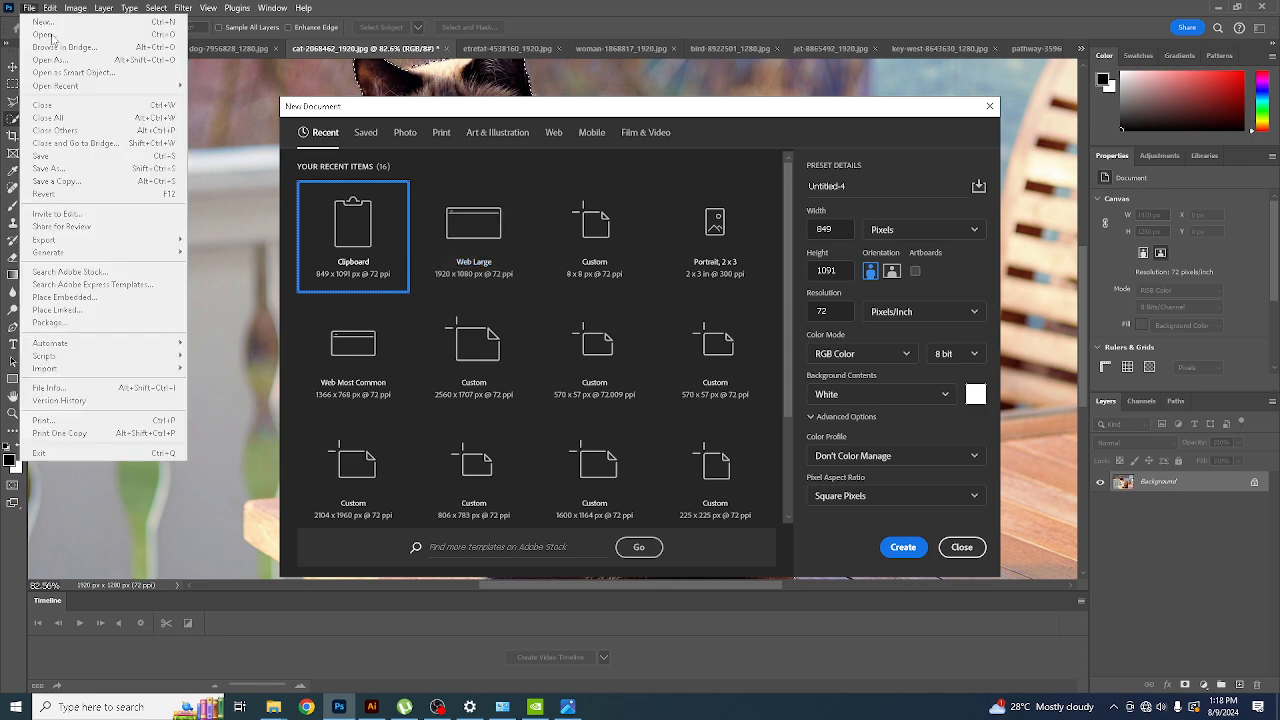
left_click(990, 108)
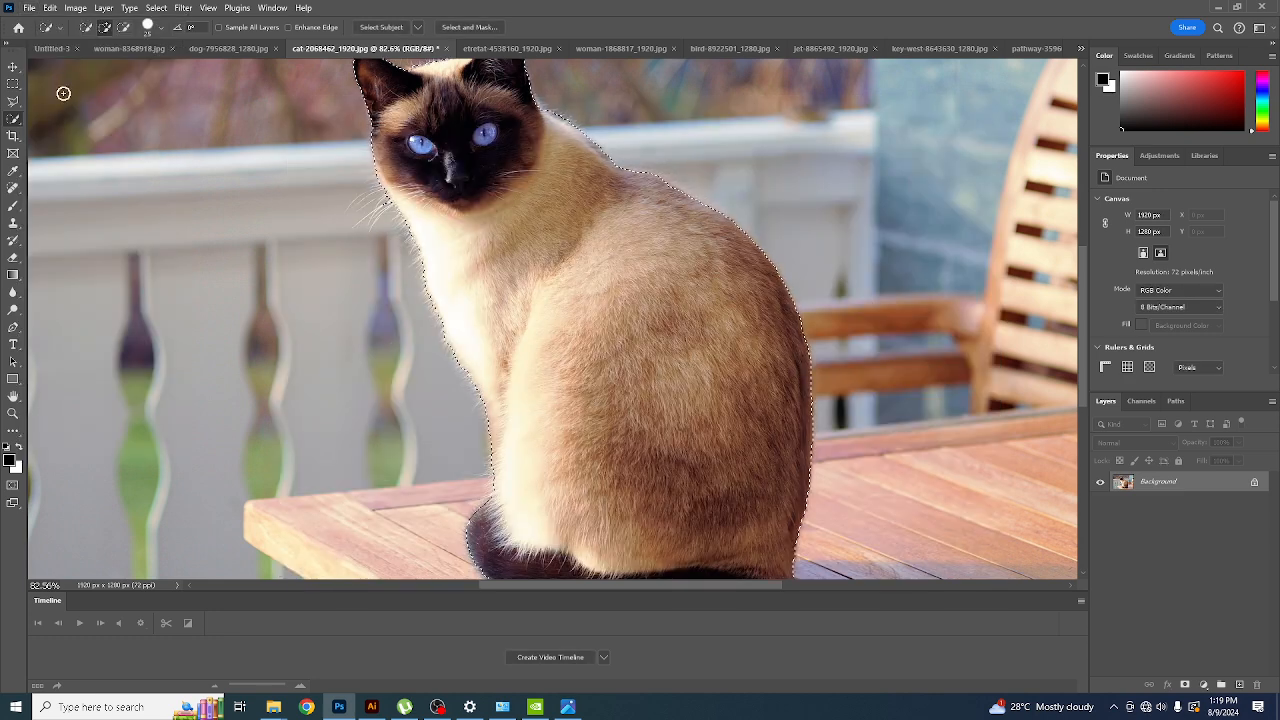
- Open the grassy landscape photo german-3397669_1920 from the Downloads folder
left_click(29, 8)
left_click(70, 37)
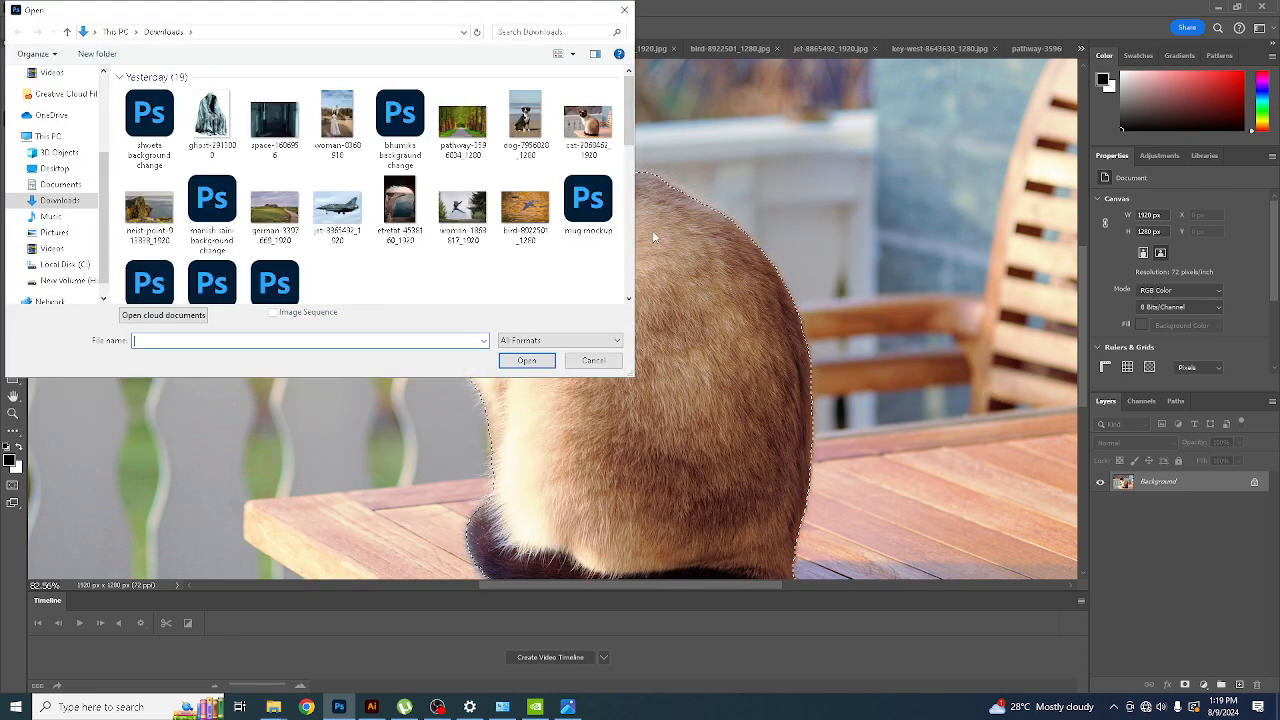
scroll(457, 236, "down", 3)
scroll(457, 236, "up", 1)
scroll(468, 285, "down", 2)
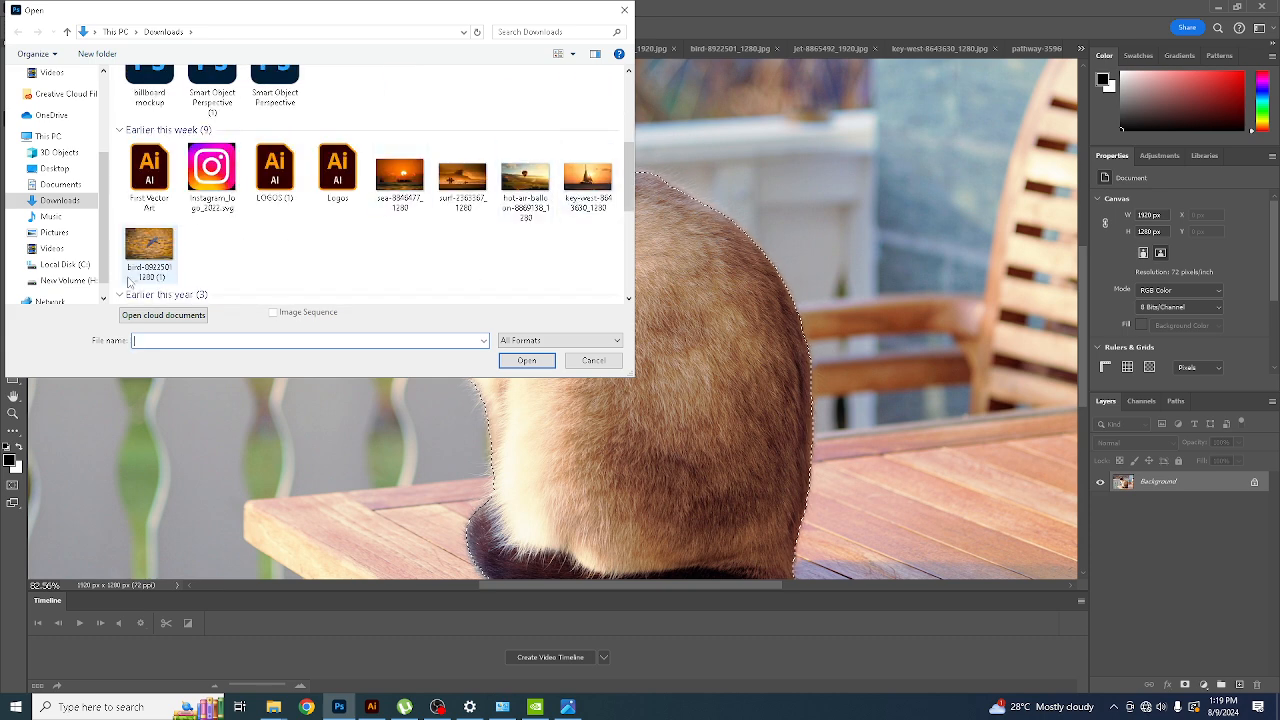
scroll(396, 192, "up", 2)
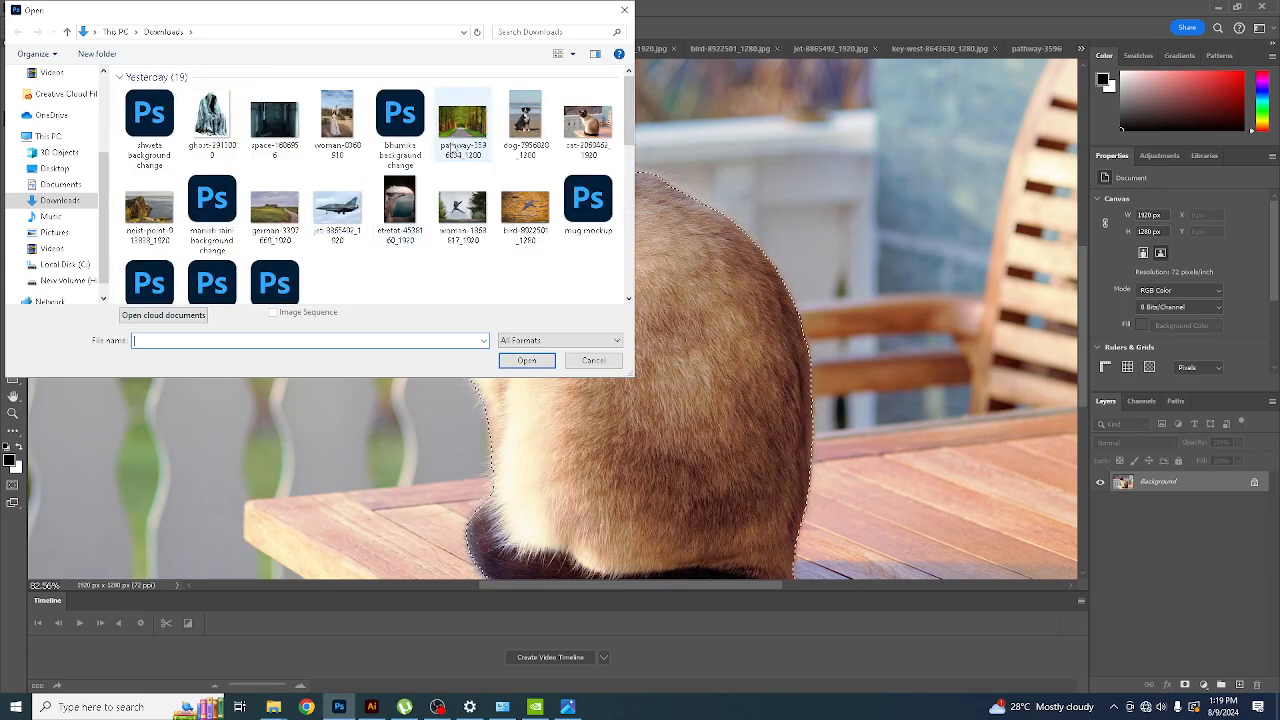
left_click(274, 208)
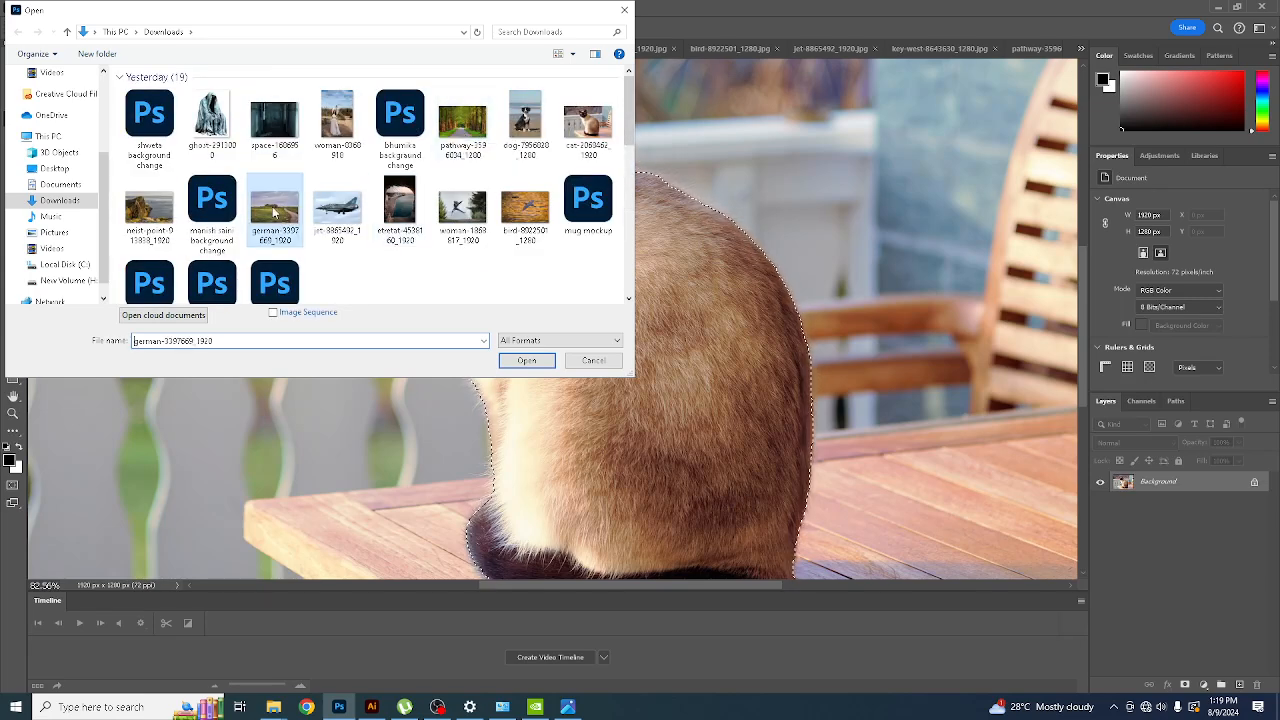
left_click(149, 208)
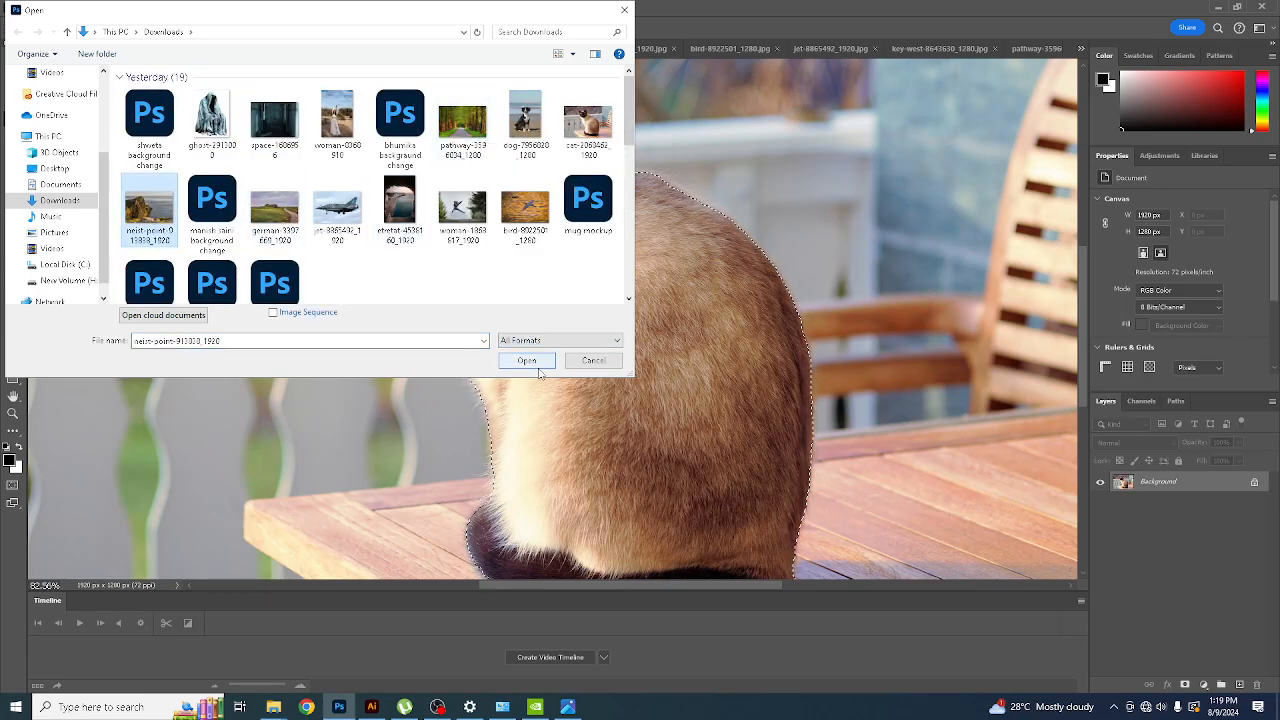
left_click(281, 216)
left_click(508, 361)
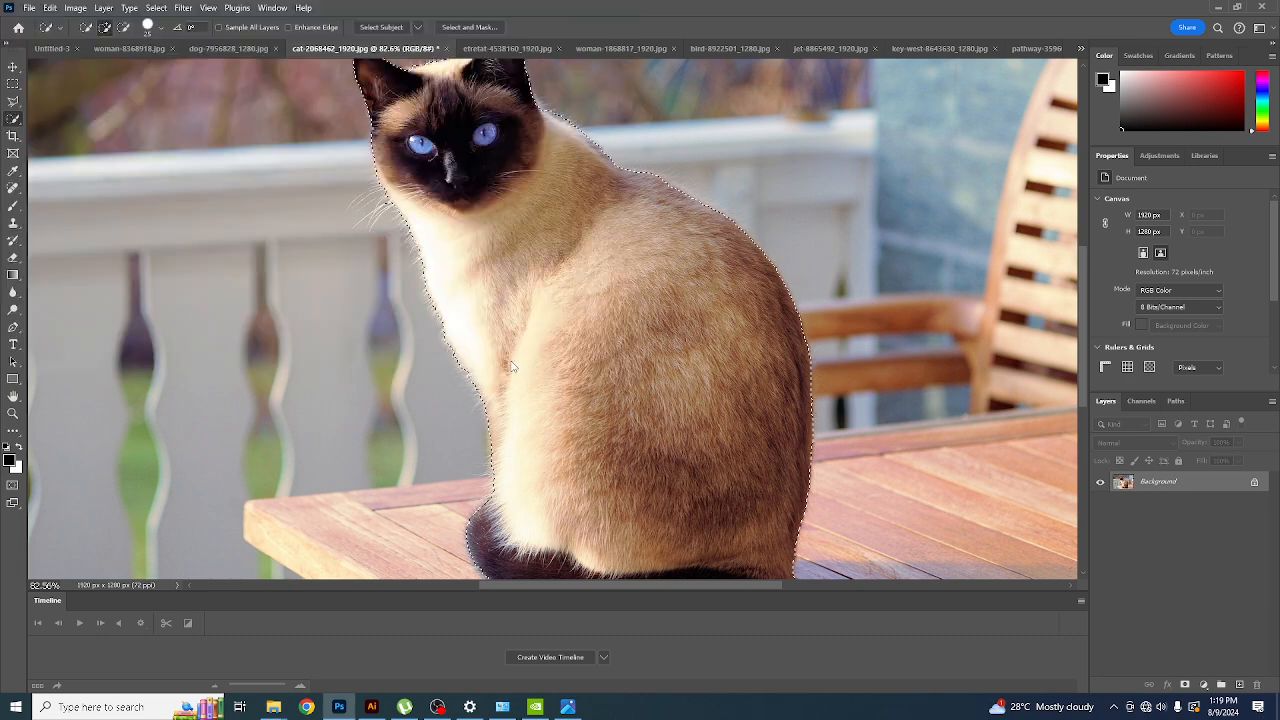
- Paste the cat into the landscape, scale it down to about 41%, and place it on the grass beside the path
key("ctrl+v")
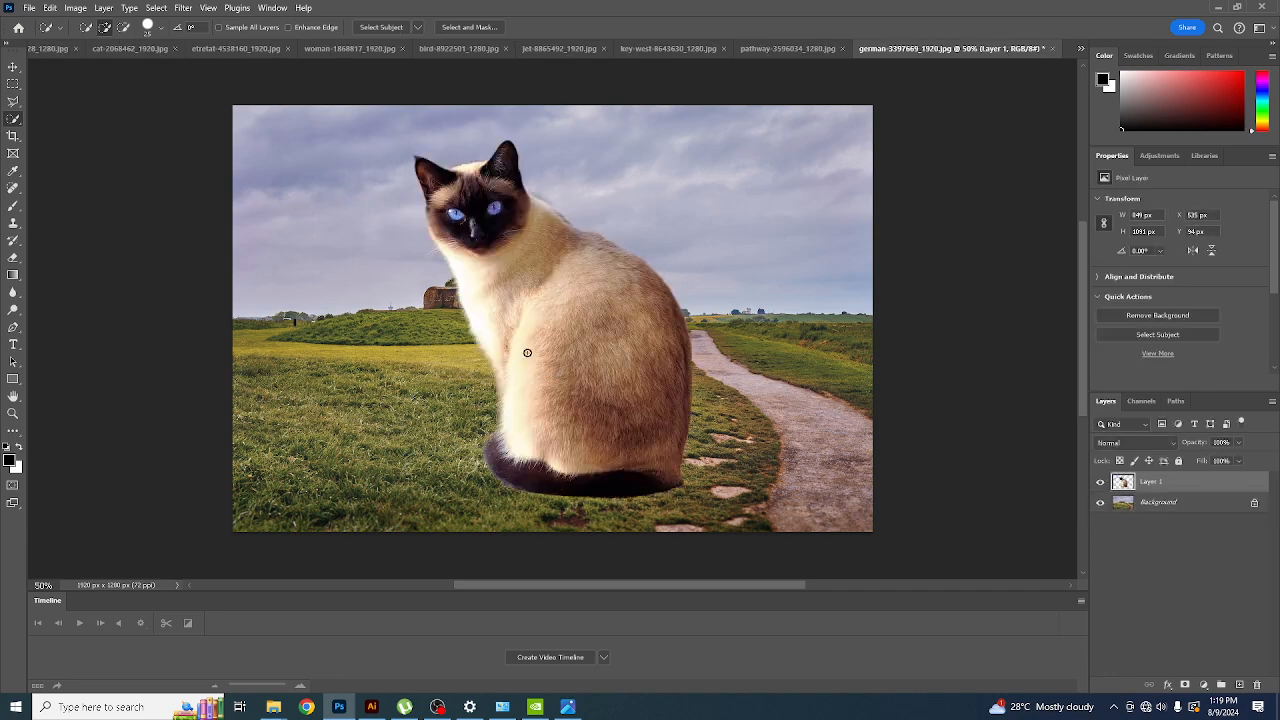
key("ctrl+t")
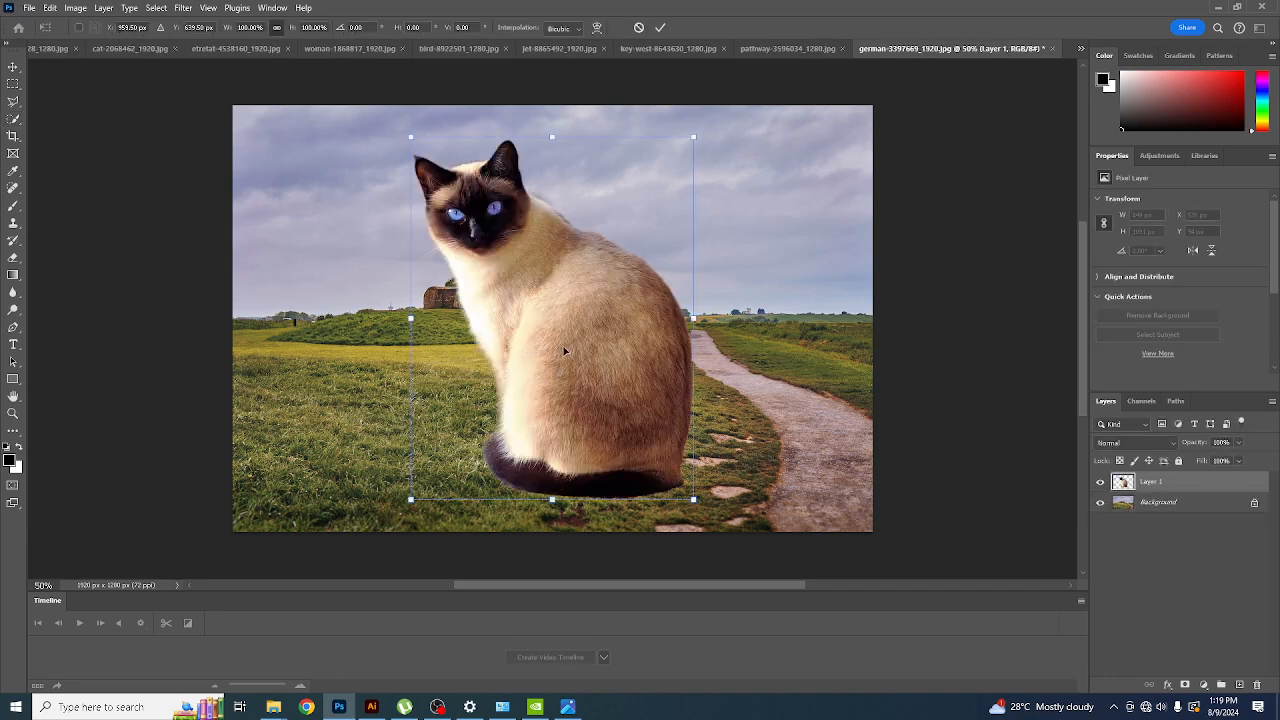
left_click_drag(697, 136, 589, 273)
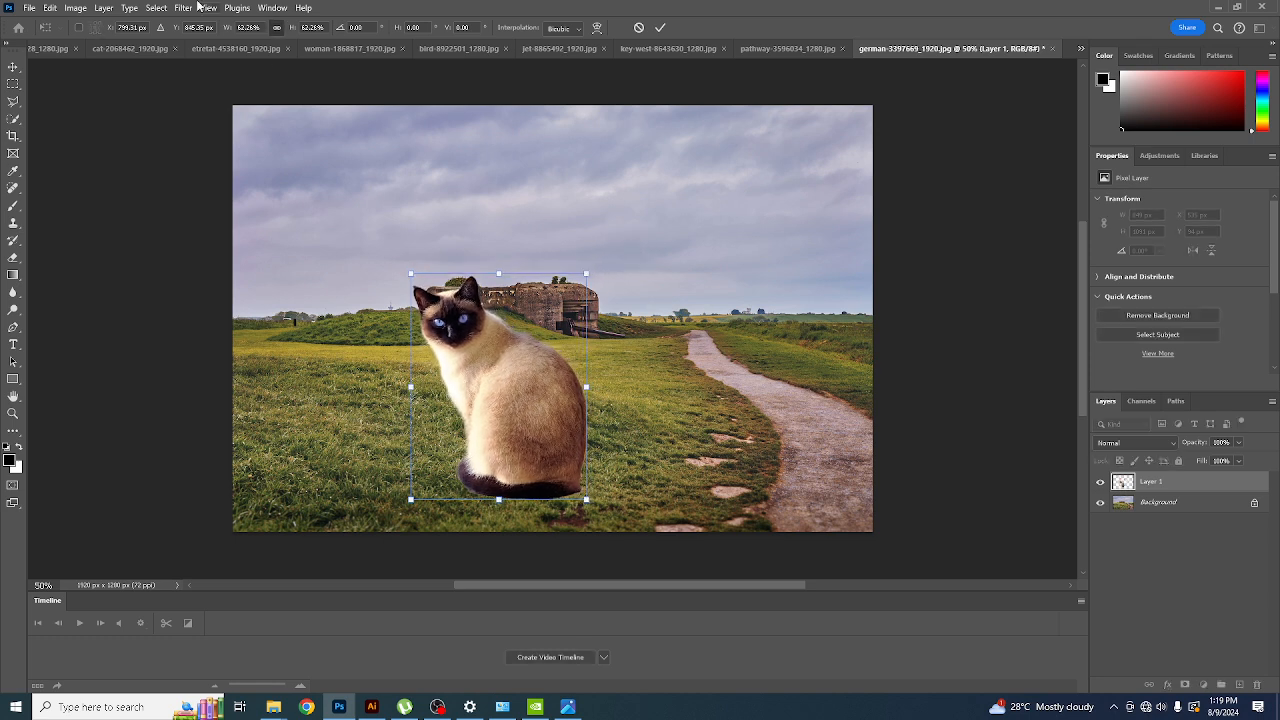
left_click_drag(530, 372, 616, 354)
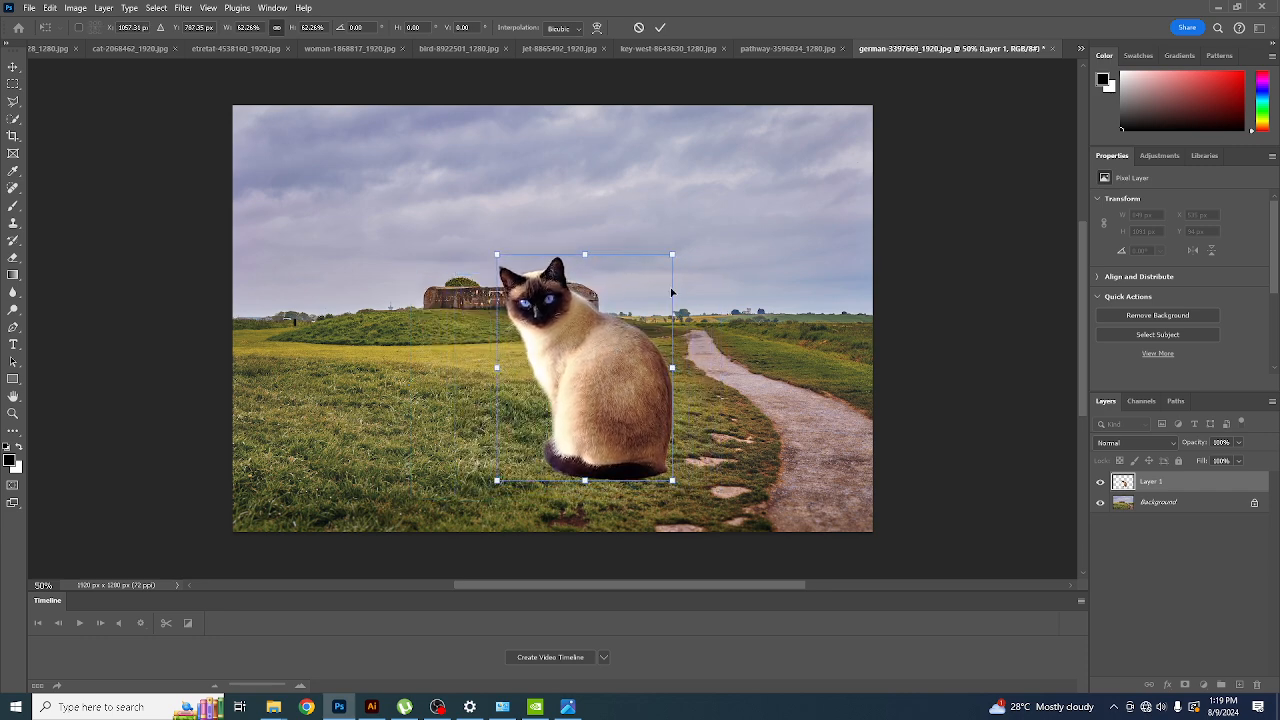
left_click_drag(673, 255, 625, 341)
left_click_drag(557, 440, 604, 407)
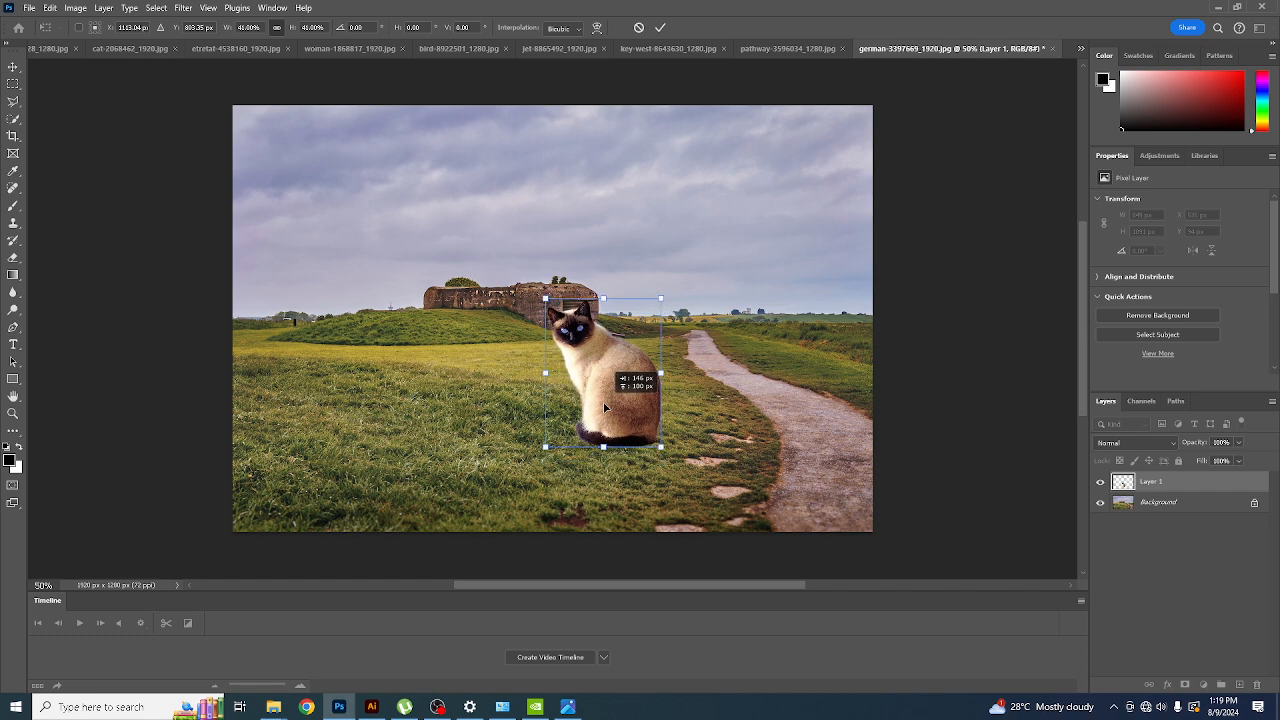
- Lower the cat slightly on the grass and apply the transform
scroll(611, 406, "up", 2)
scroll(611, 407, "down", 1)
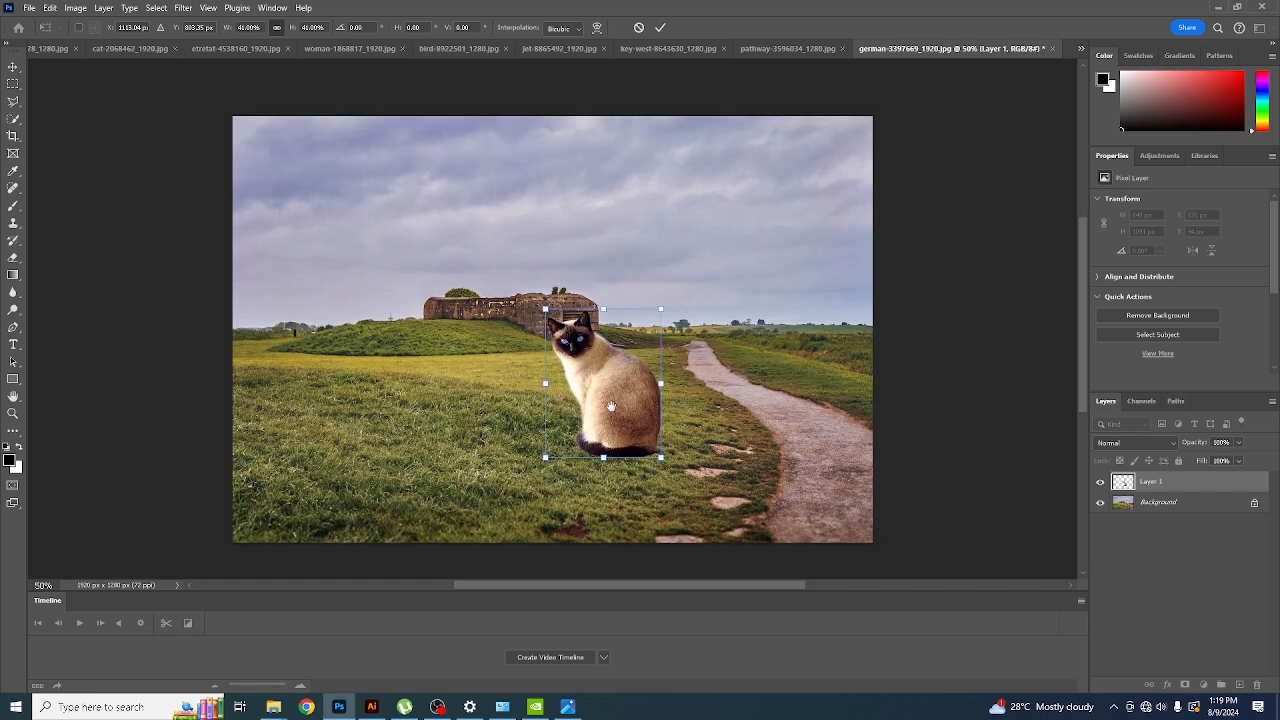
scroll(611, 406, "up", 2)
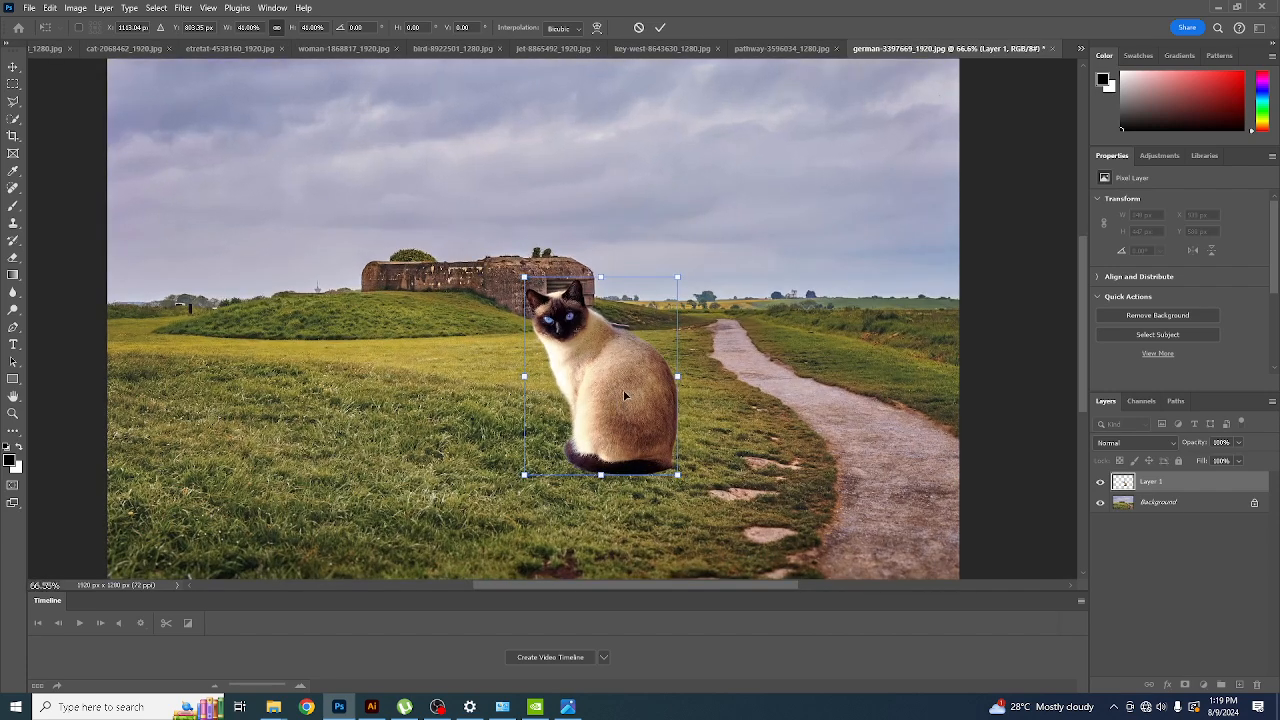
left_click_drag(623, 395, 619, 401)
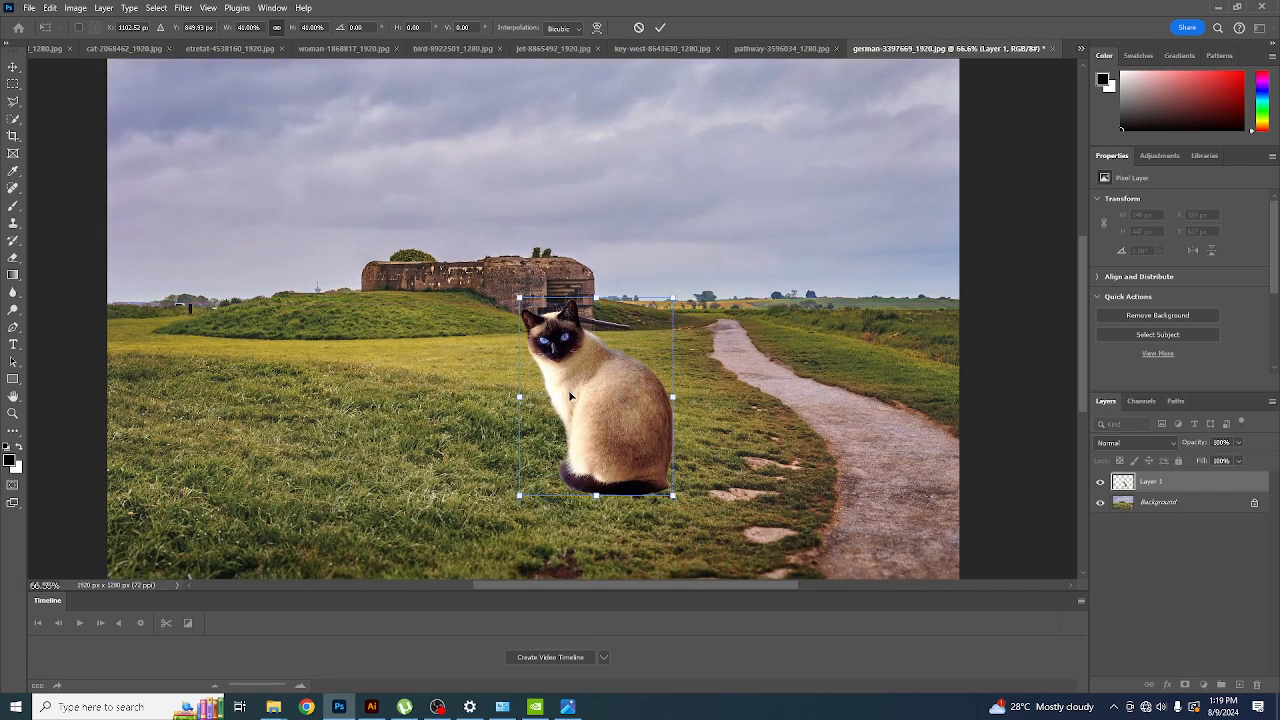
key("Return")
- Switch to the Move tool and duplicate the cat layer
key("w")
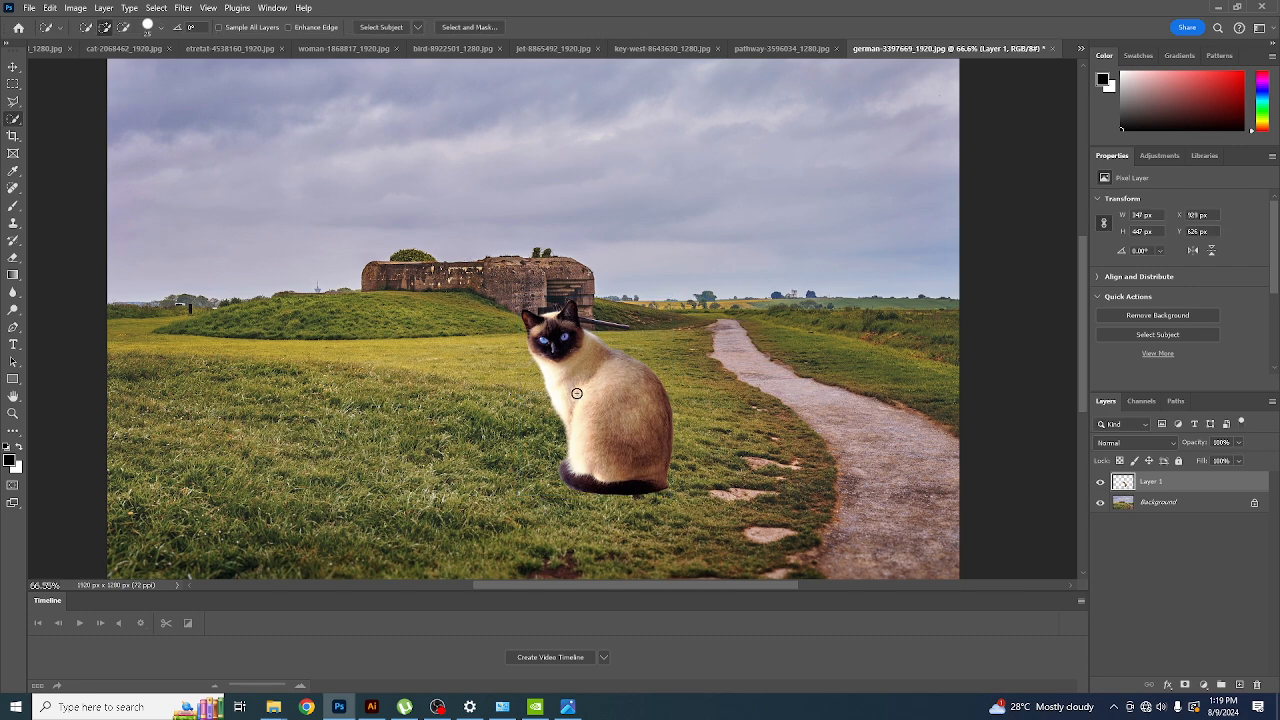
left_click(13, 66)
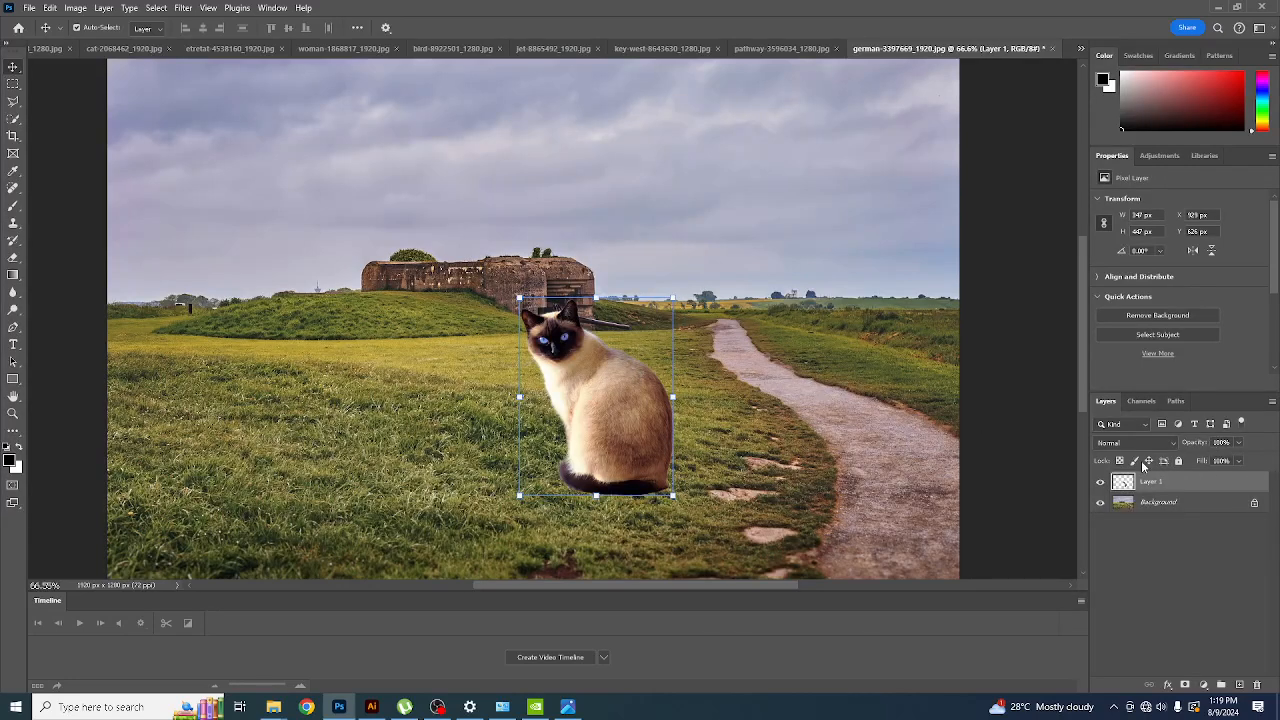
key("ctrl+j")
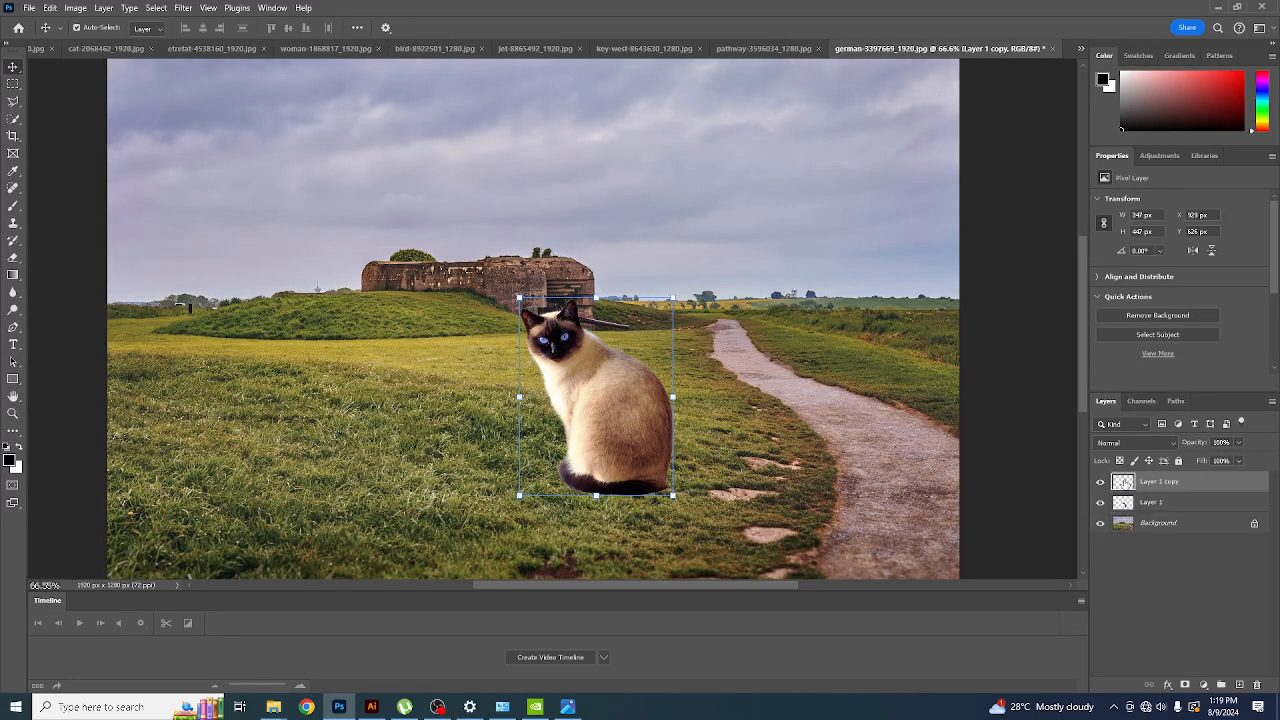
- Hide the duplicate cat, load the outline of Layer 1 as a selection, fill it with black, and deselect
left_click(1126, 504)
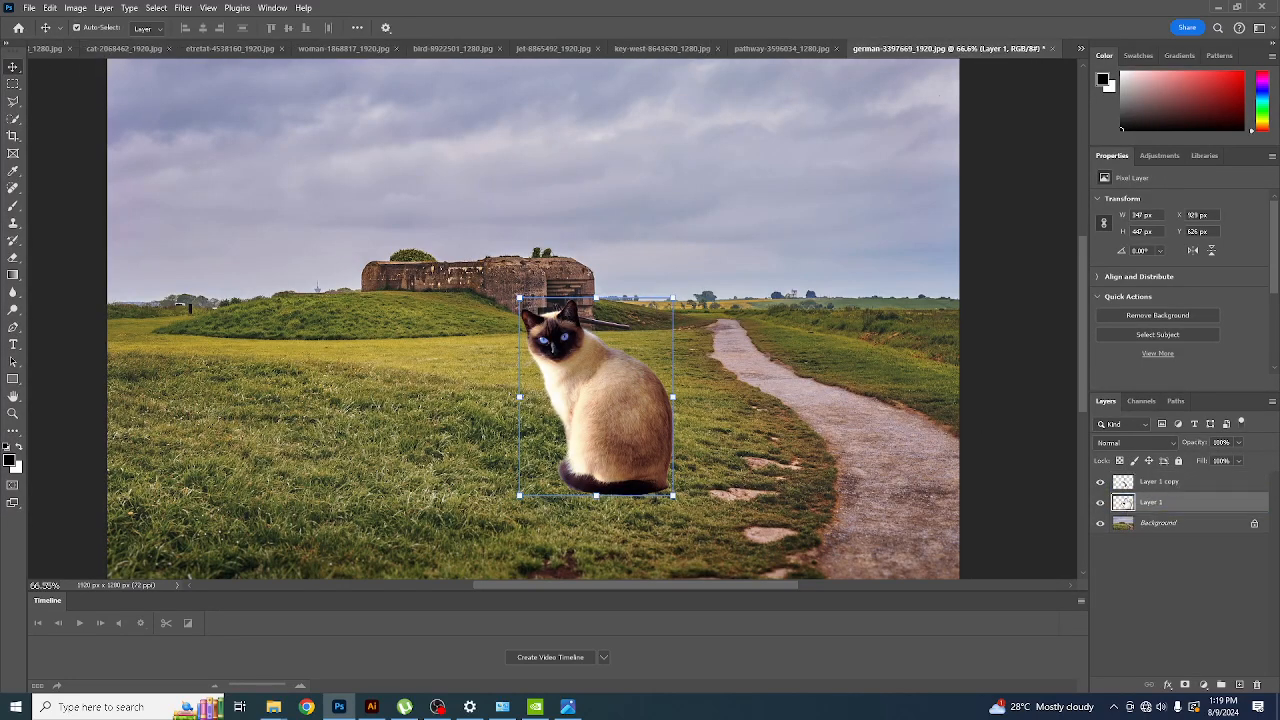
left_click(1124, 506, "ctrl")
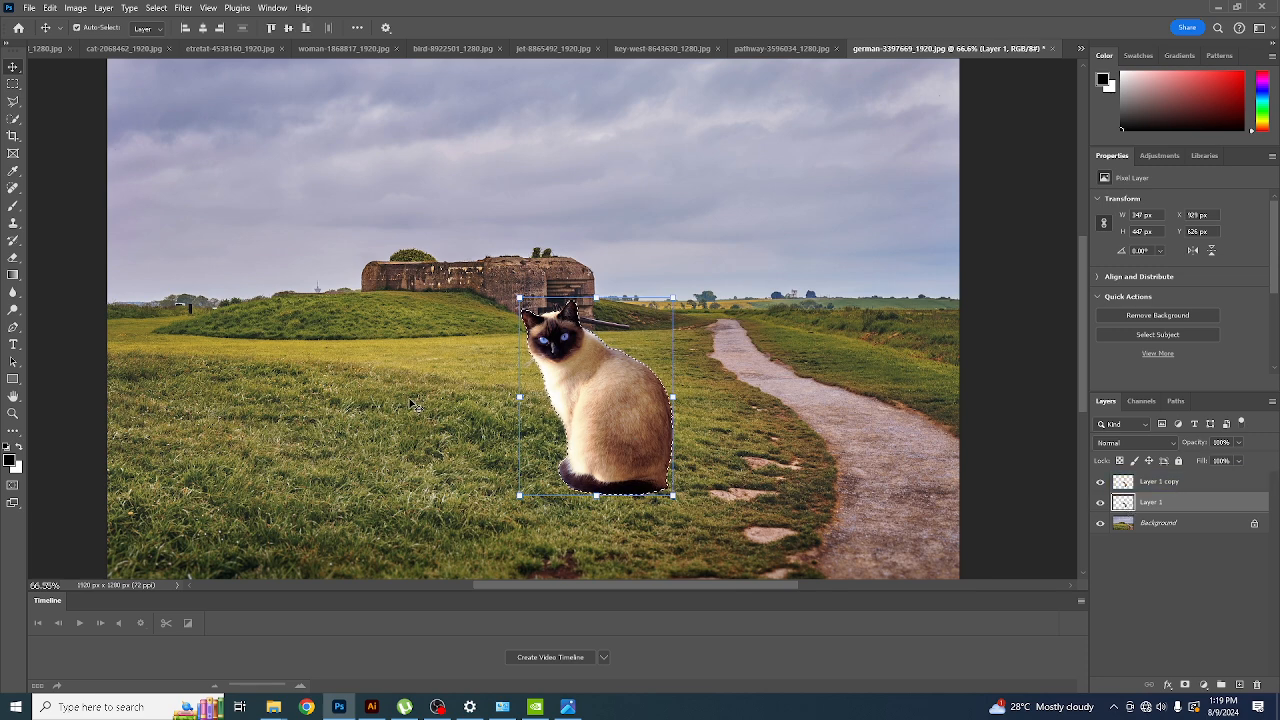
left_click(1100, 481)
key("alt+BackSpace")
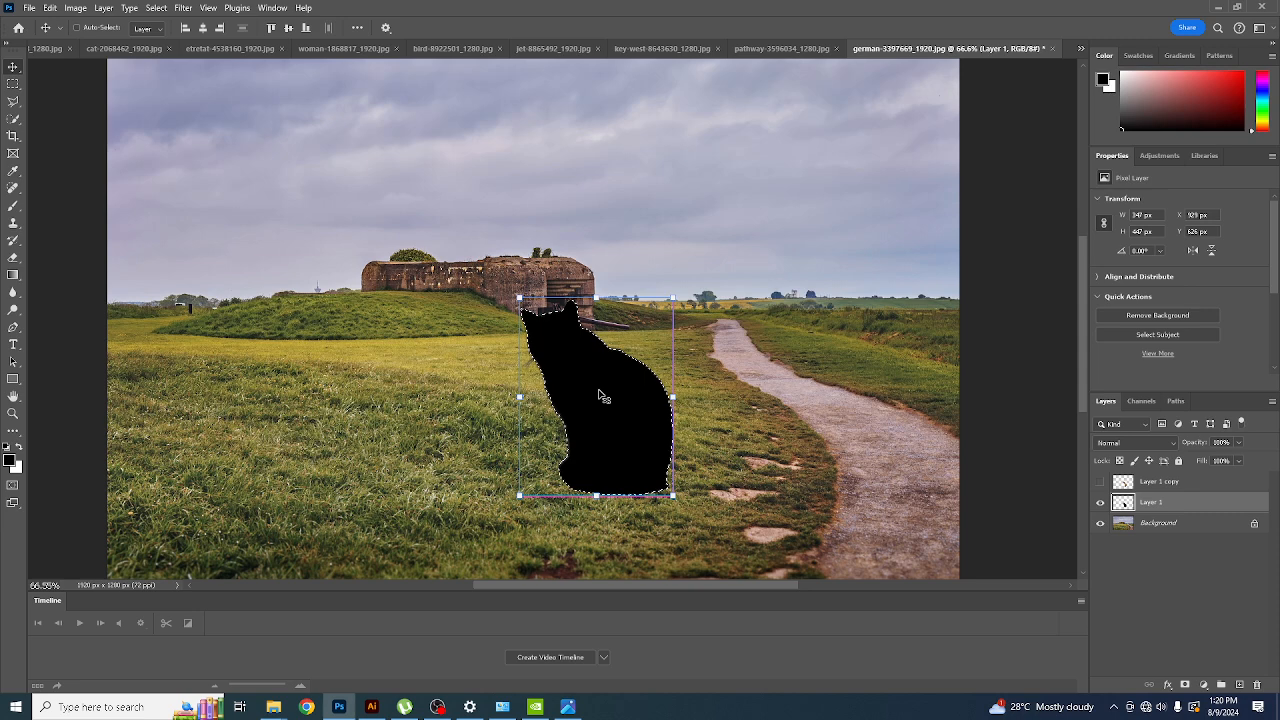
key("ctrl+d")
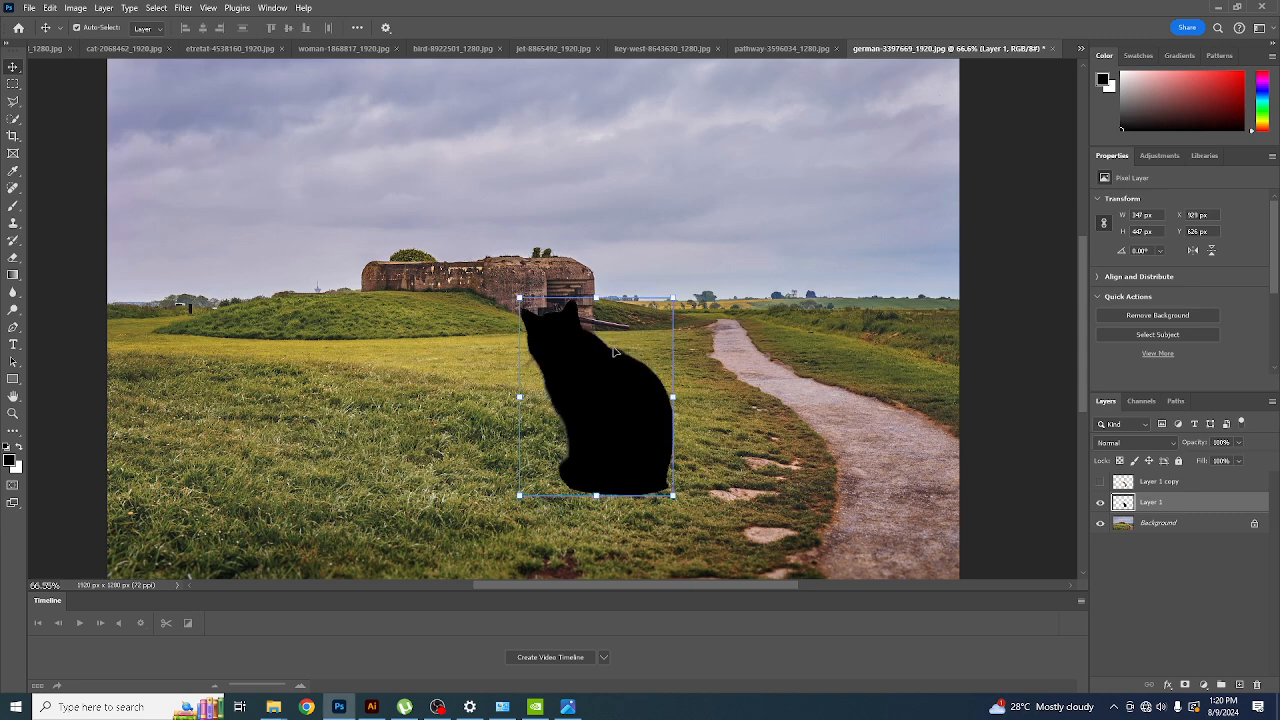
- Skew the black silhouette in Layer 1 so its head leans away from the path across the grass
key("ctrl+t")
right_click(588, 381)
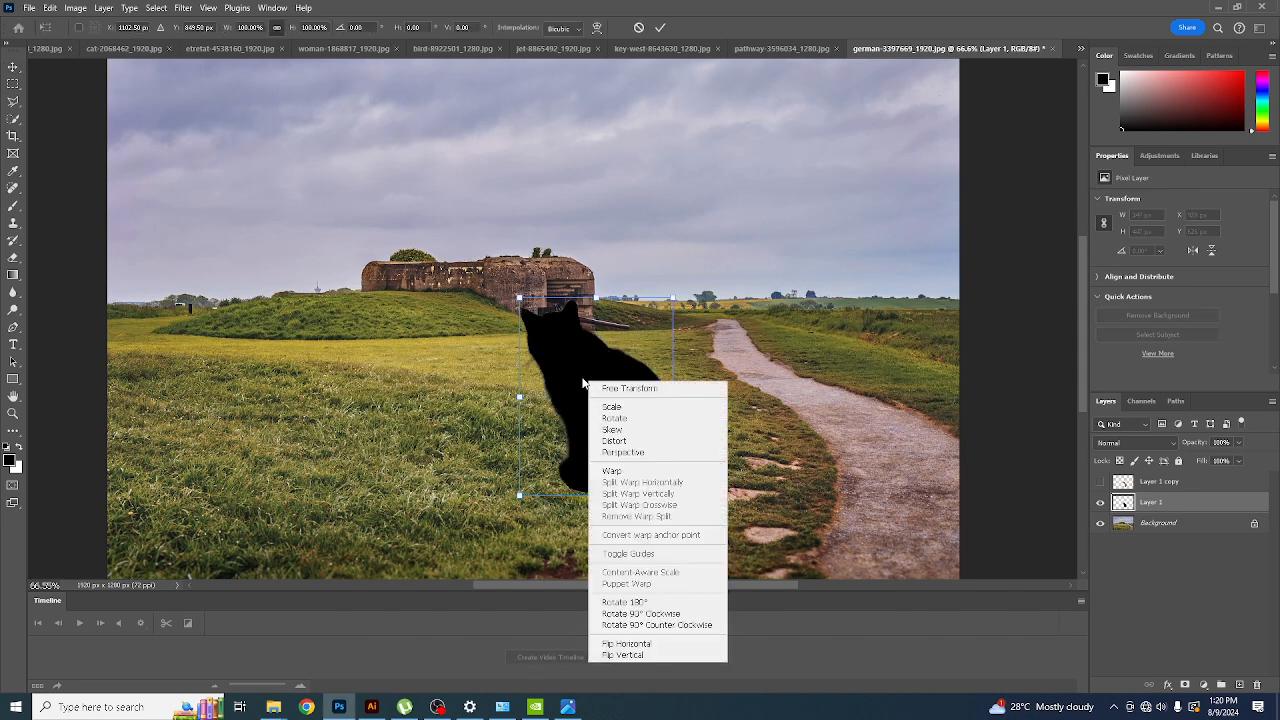
left_click(633, 430)
left_click_drag(596, 298, 441, 330)
left_click_drag(441, 399, 447, 350)
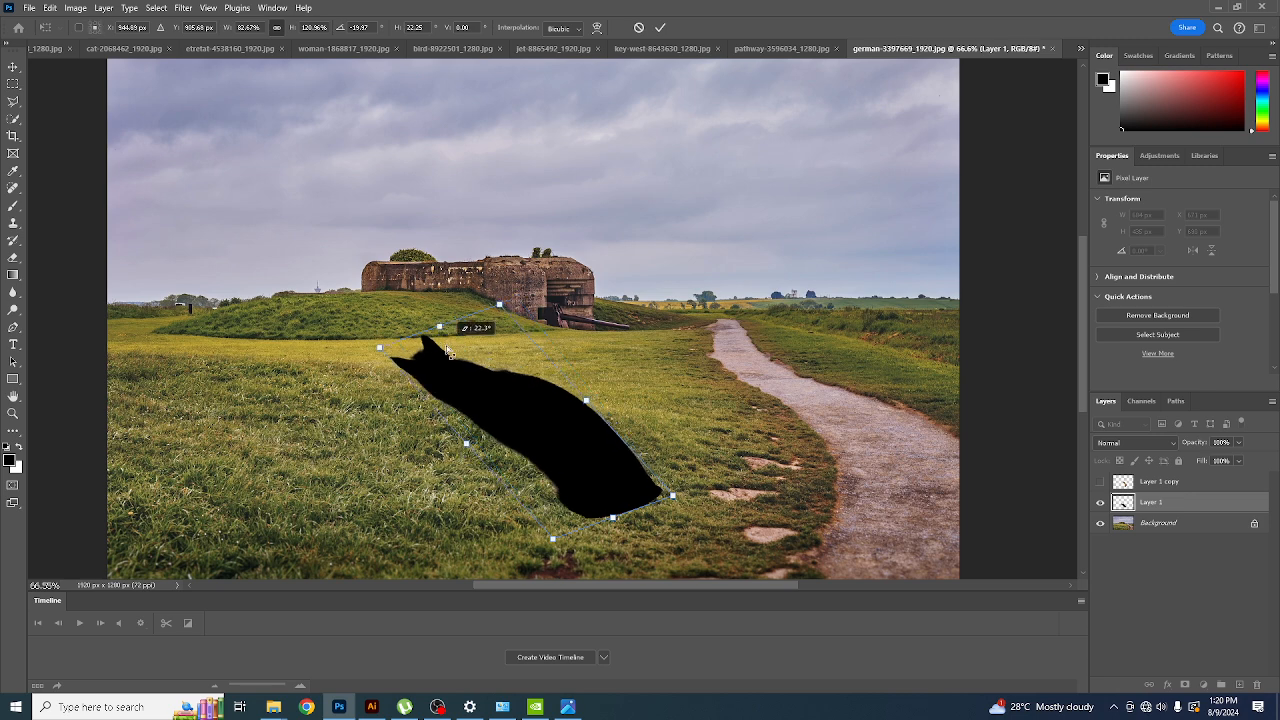
- Try a perspective change on the head-side corner of the black silhouette and undo it
right_click(484, 134)
left_click(540, 208)
left_click_drag(380, 349, 399, 372)
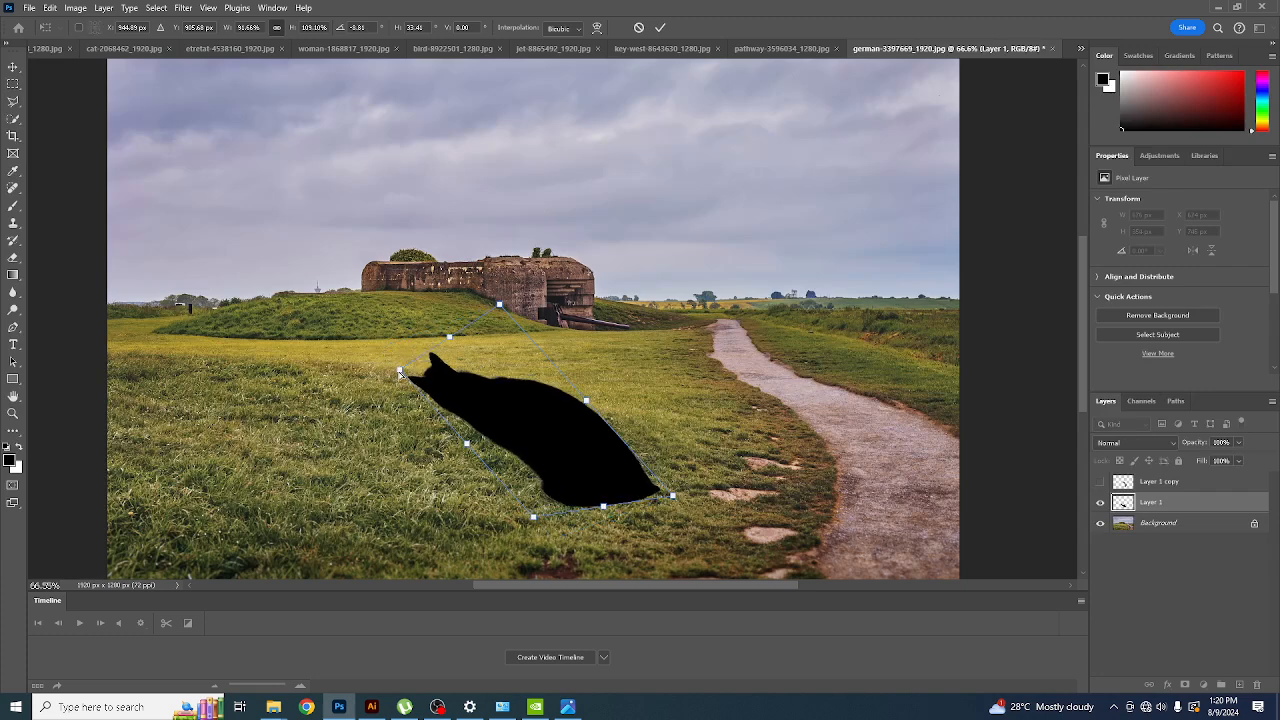
key("ctrl+z")
- Distort the black silhouette in Layer 1 so it lies flattened across the grass, stretching away from the path
right_click(458, 372)
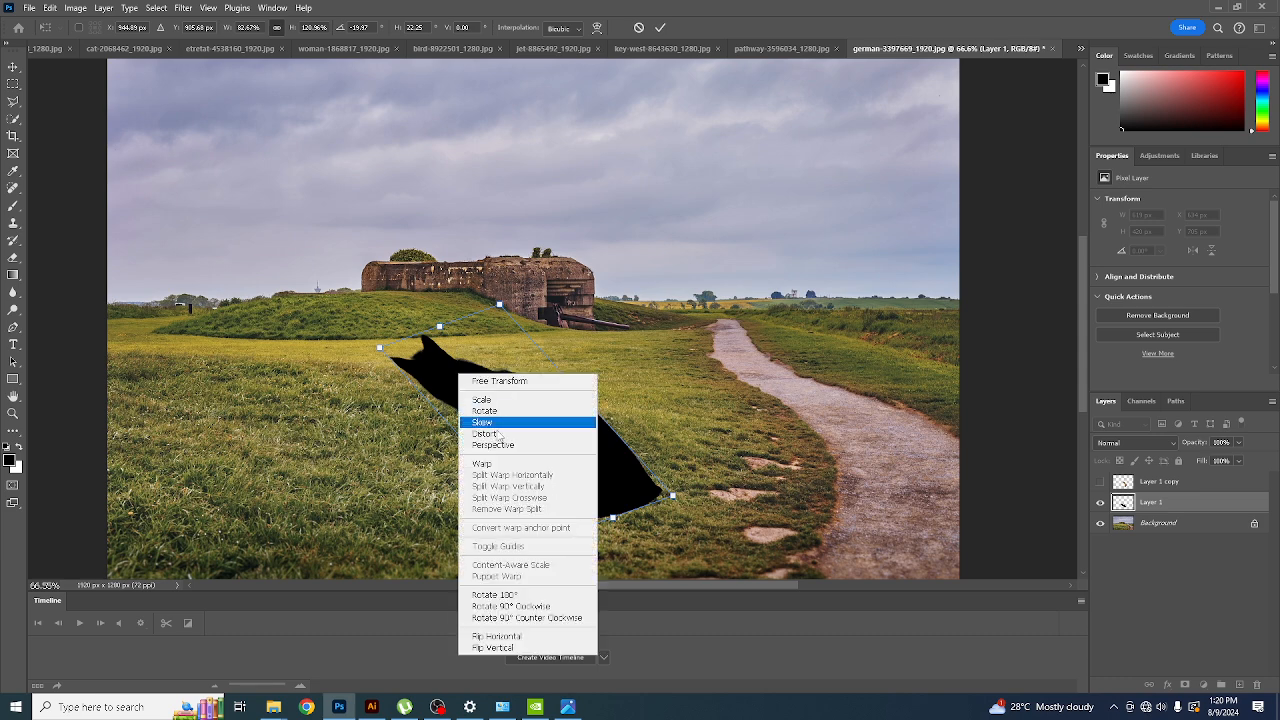
left_click(485, 433)
left_click_drag(380, 349, 388, 465)
left_click_drag(500, 305, 456, 403)
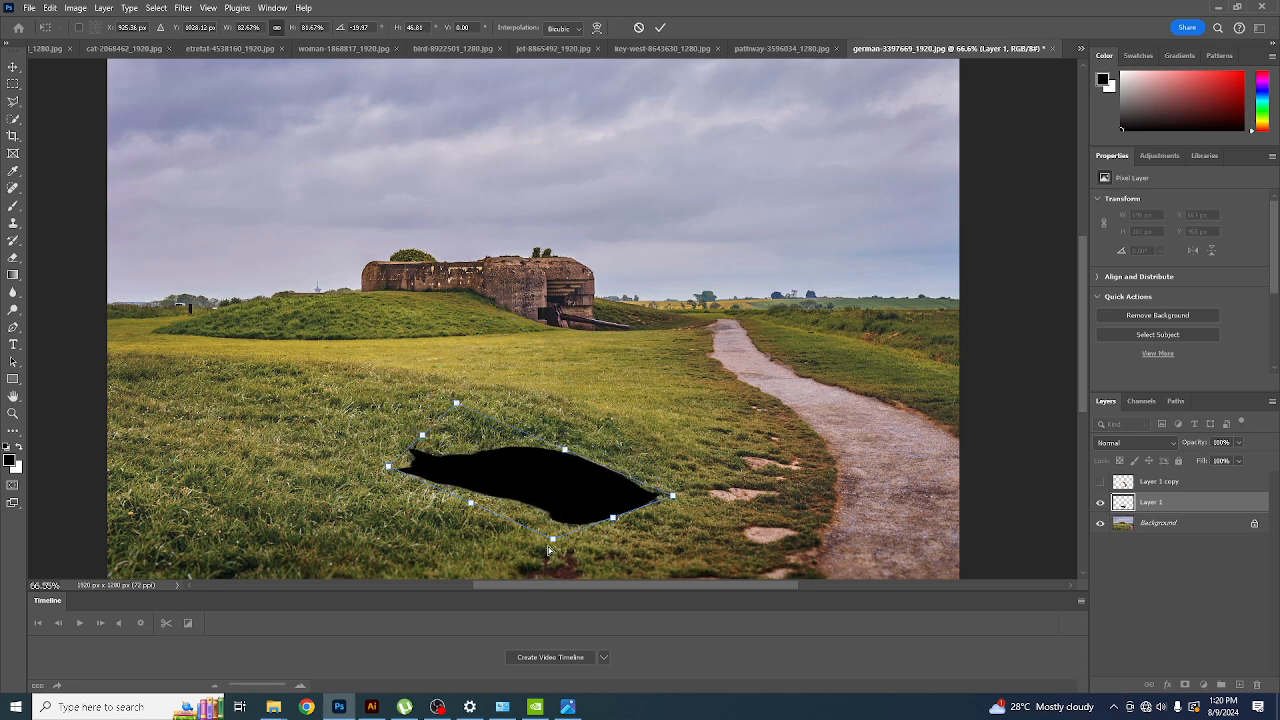
left_click_drag(554, 544, 562, 545)
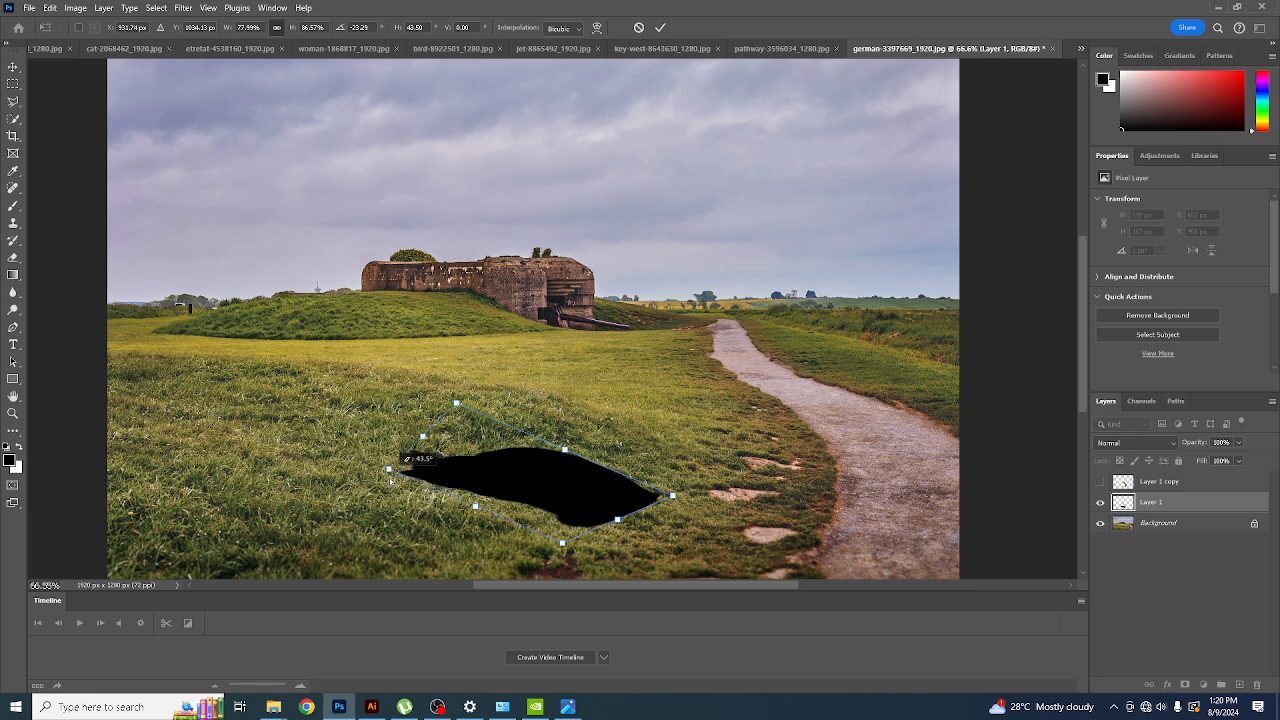
left_click_drag(390, 470, 393, 479)
left_click_drag(456, 405, 457, 416)
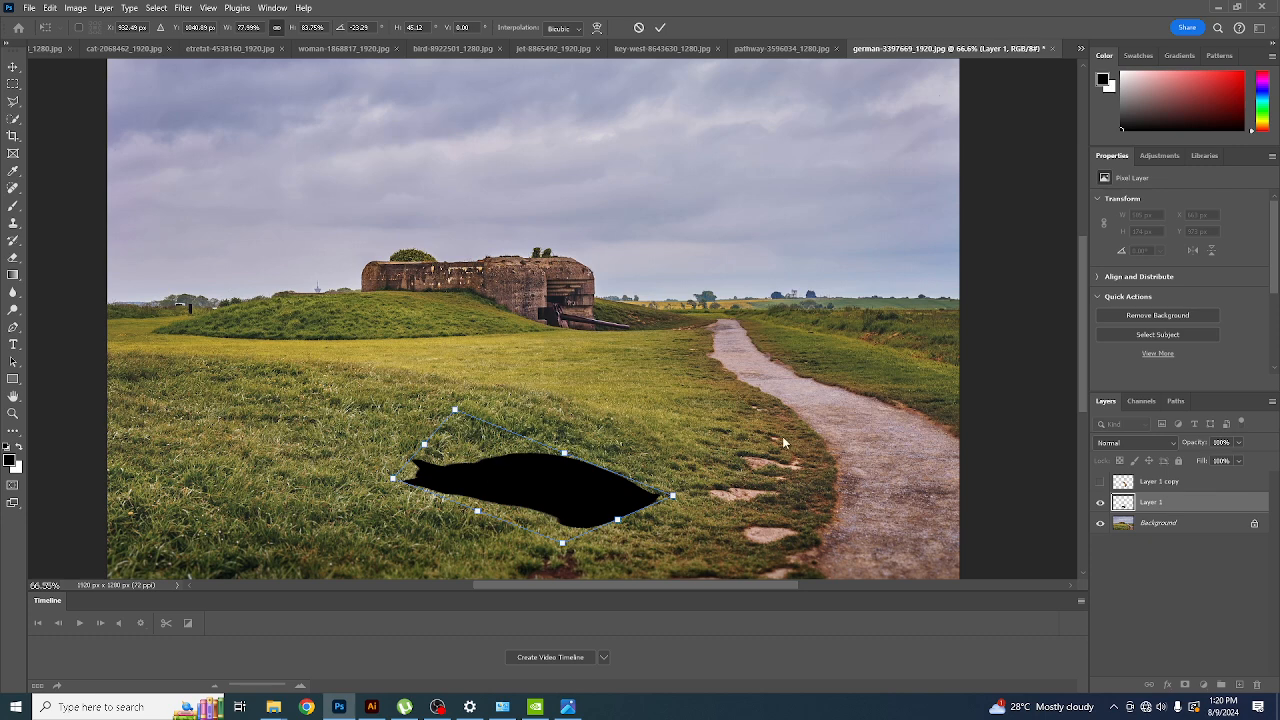
- Show the hidden Layer 1 copy and move the black silhouette up beneath the seated cat
left_click(1100, 482)
left_click_drag(566, 516, 574, 505)
- Scale the shadow proportionally to about 90% from its head end and lower Layer 1's opacity to 68%
key("ctrl+t")
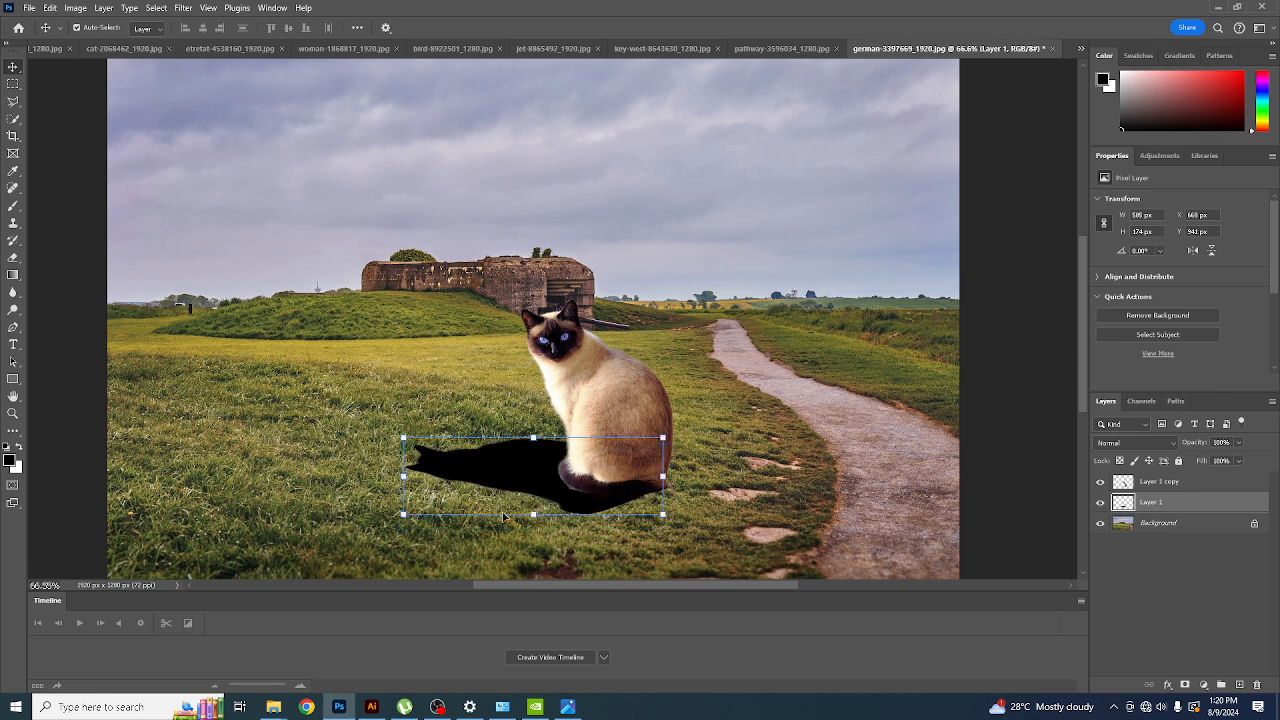
left_click_drag(407, 476, 428, 476)
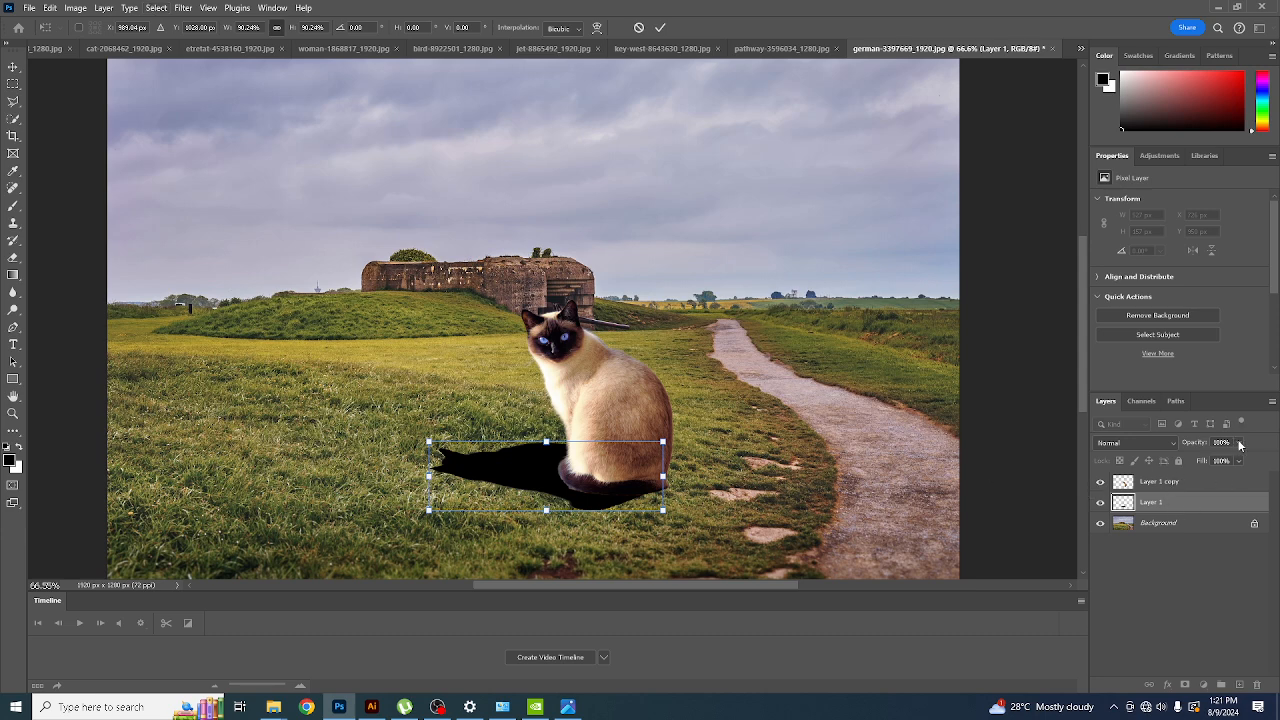
mouse_move(1240, 445)
left_mouse_down()
mouse_move(1240, 462)
mouse_move(1220, 459)
left_mouse_up()
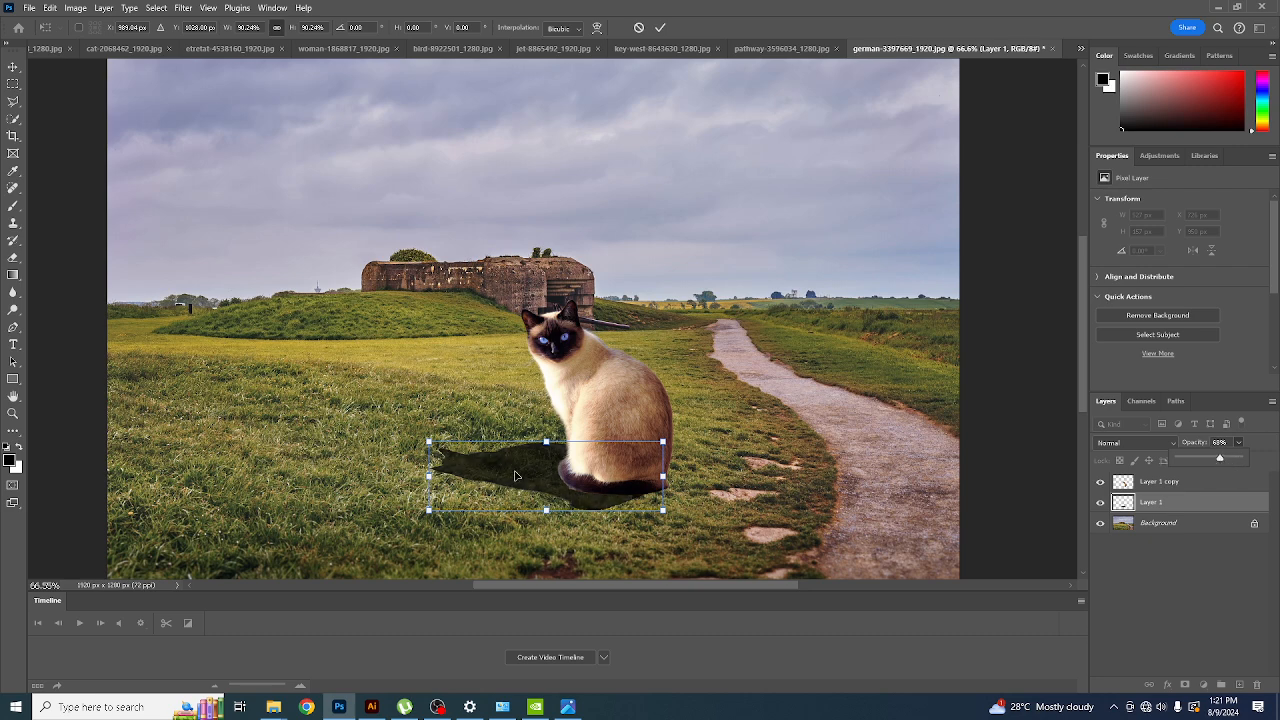
left_click(660, 27)
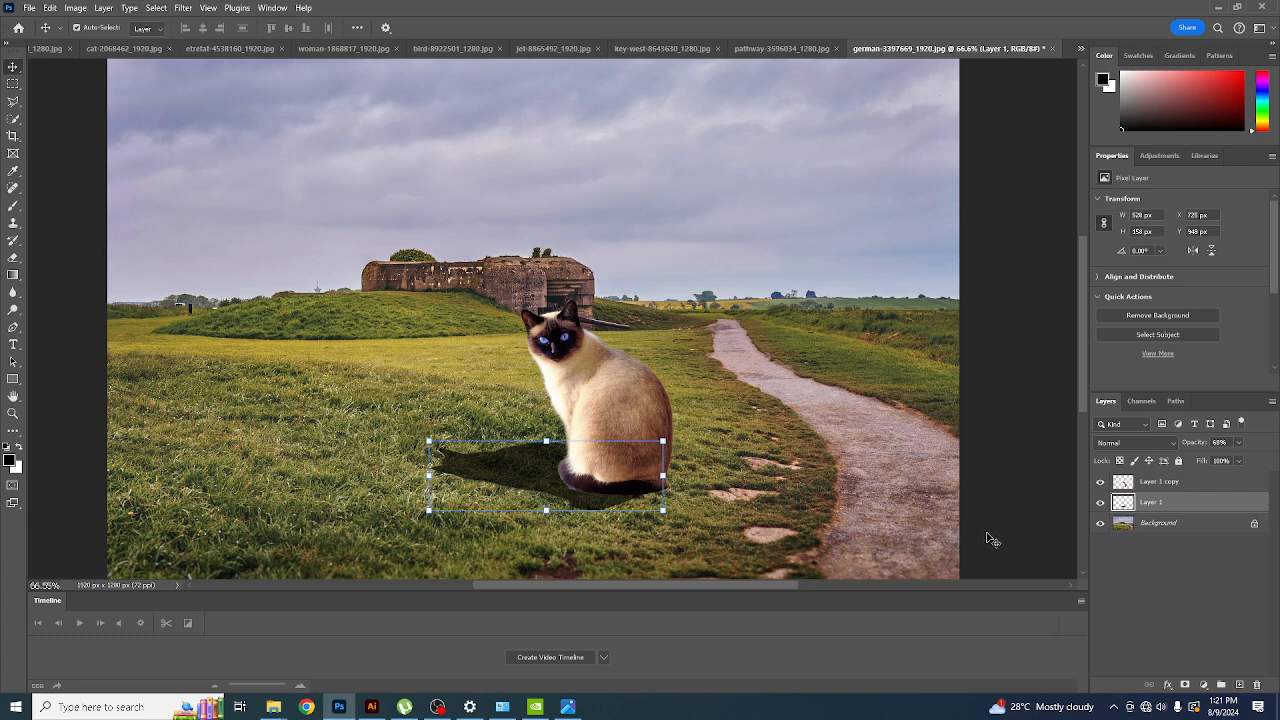
- Load the shadow's outline from Layer 1 as a selection, feather it by 15 pixels, and invert it
left_click(1123, 502, "ctrl")
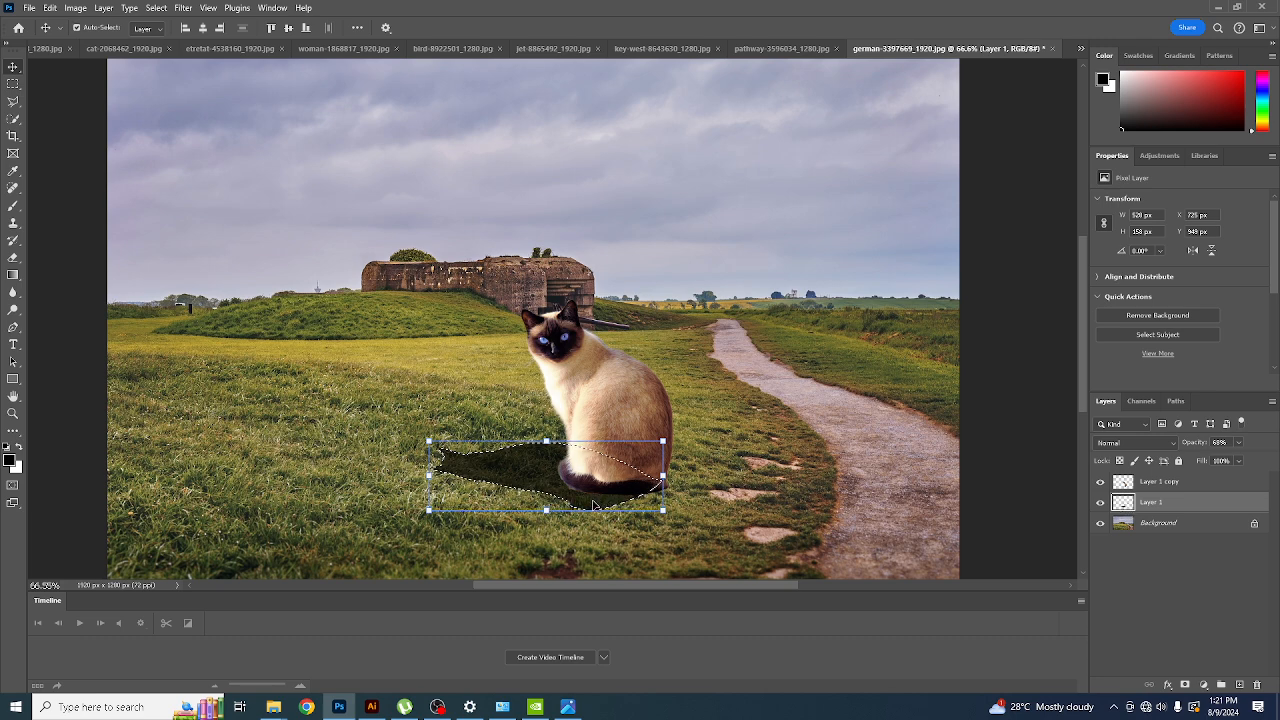
left_click(156, 8)
mouse_move(215, 209)
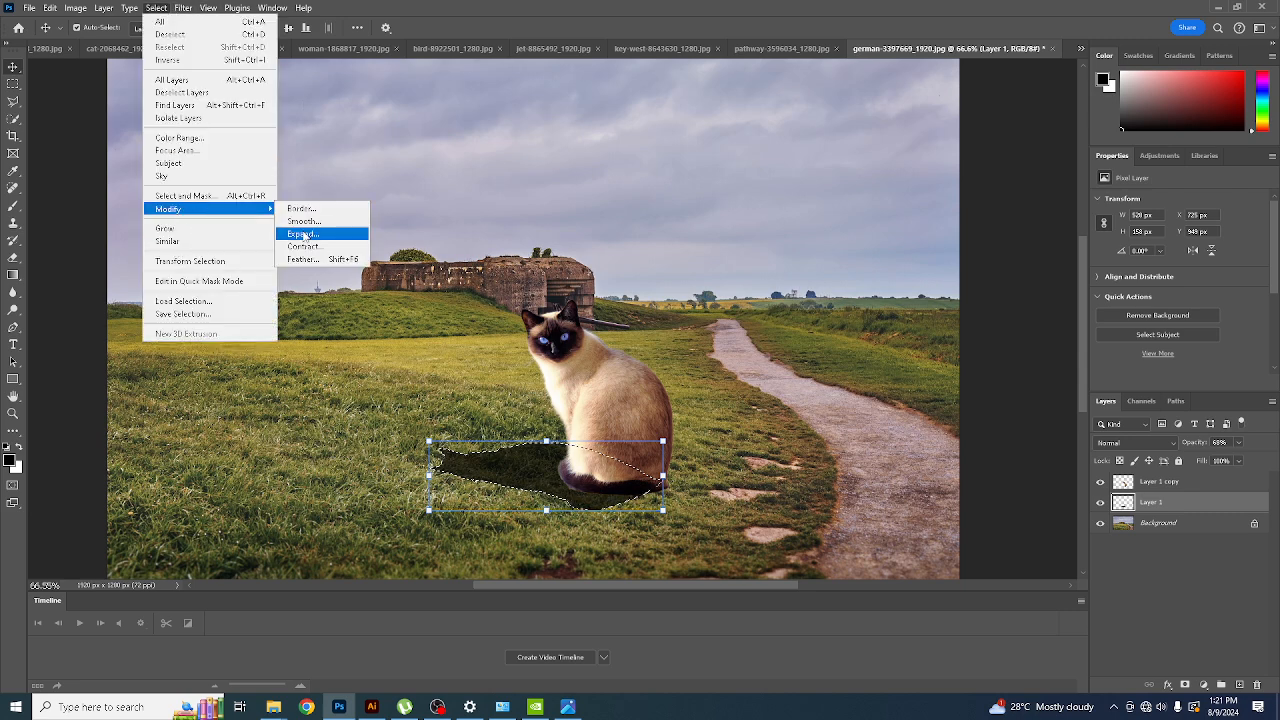
left_click(312, 261)
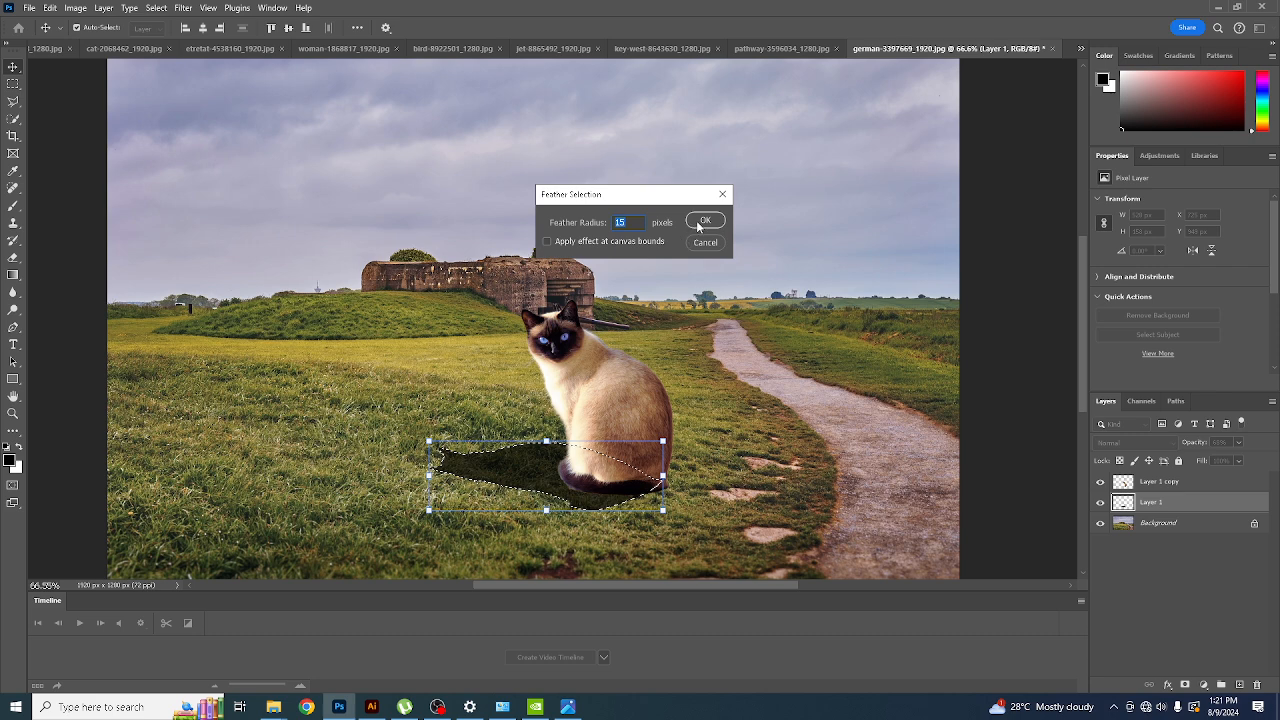
left_click(697, 229)
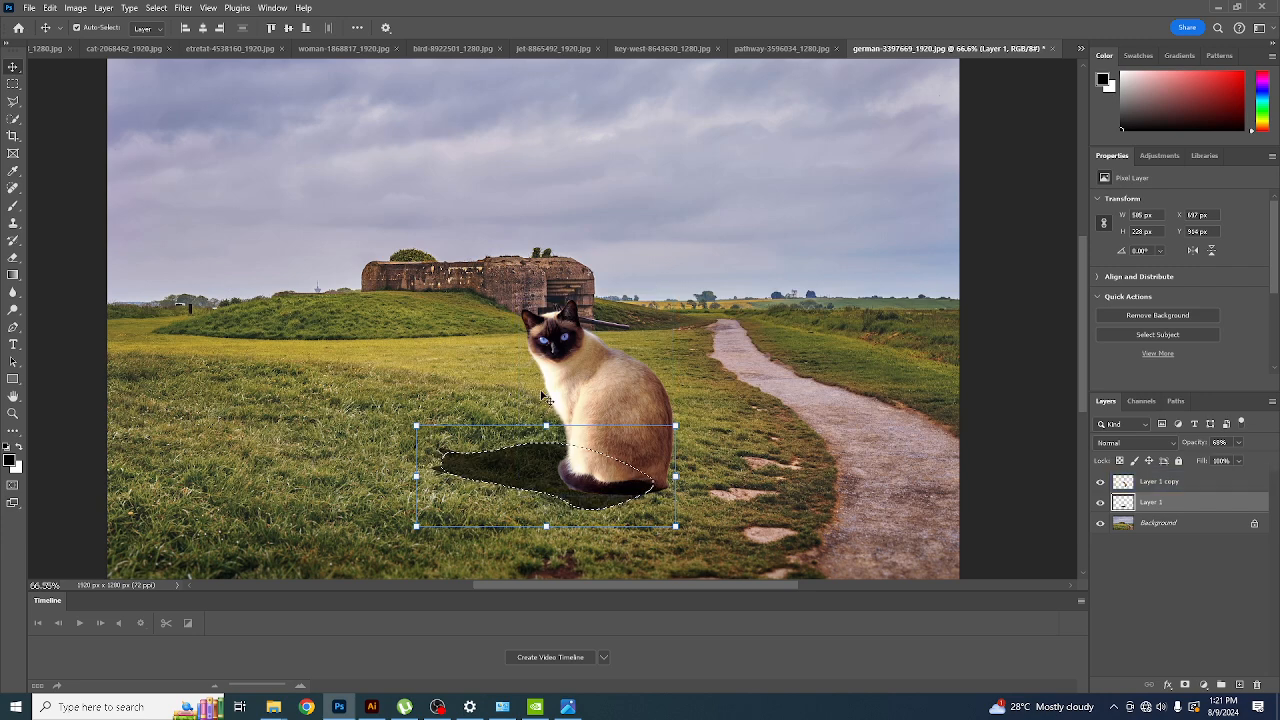
key("ctrl+shift+i")
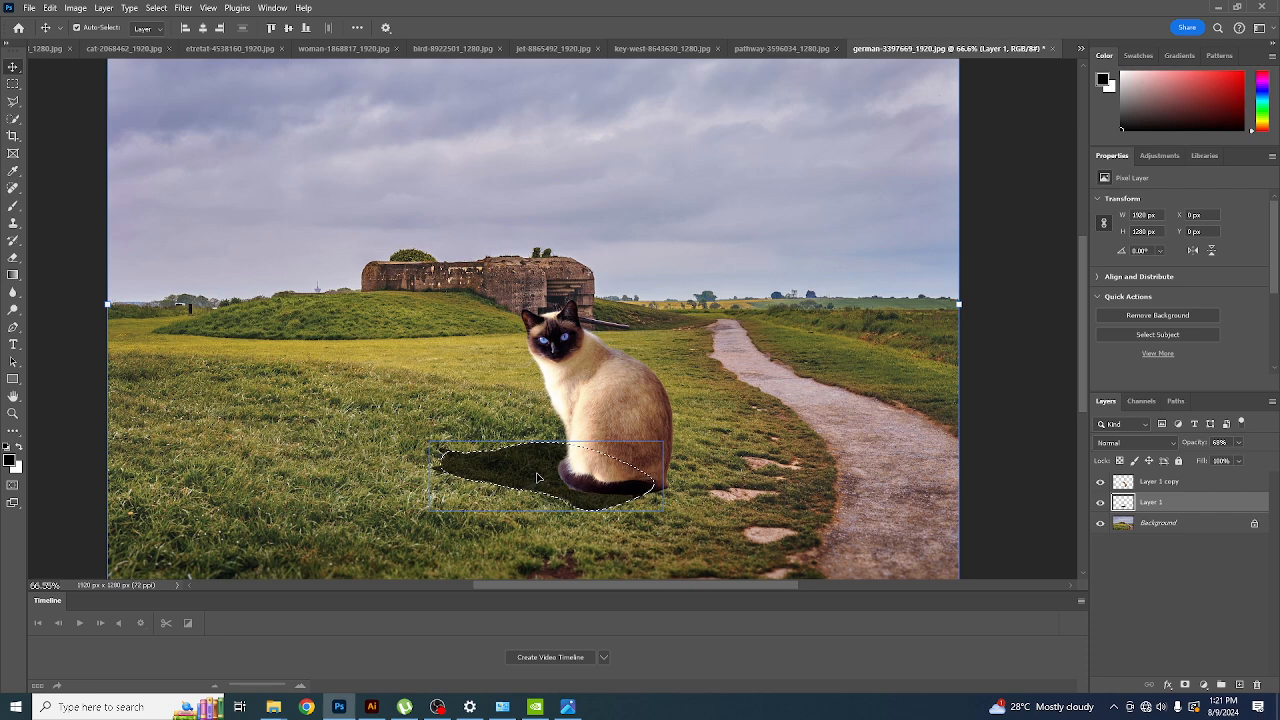
- Reduce the shadow layer's opacity to 59%, drop the selection, and leave Layer 1 selected
left_click(1239, 442)
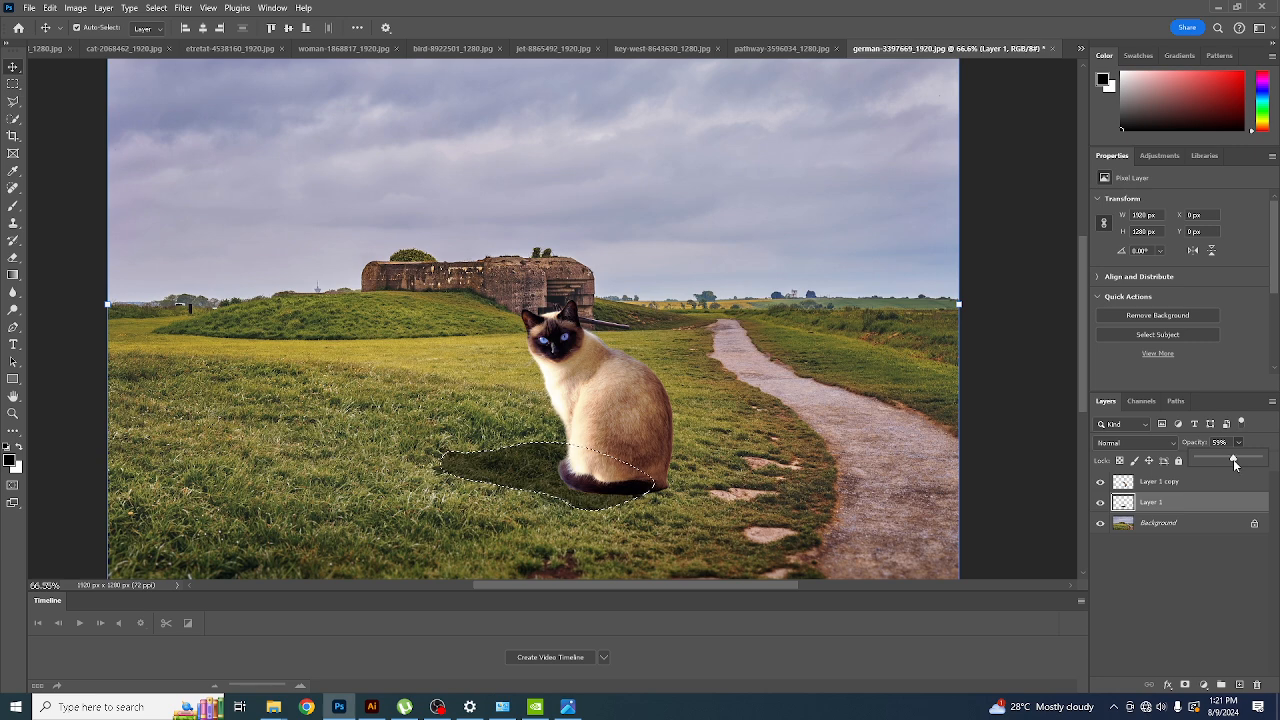
left_click(528, 467)
key("ctrl+t")
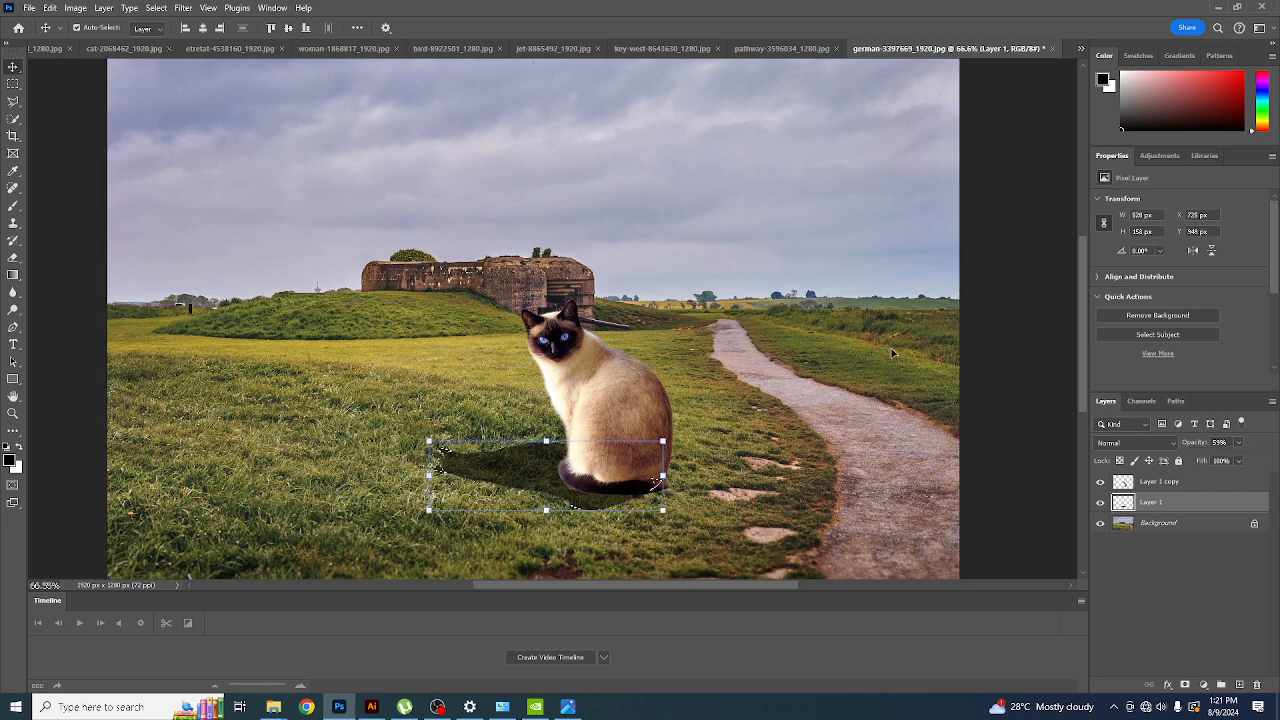
left_click(988, 356)
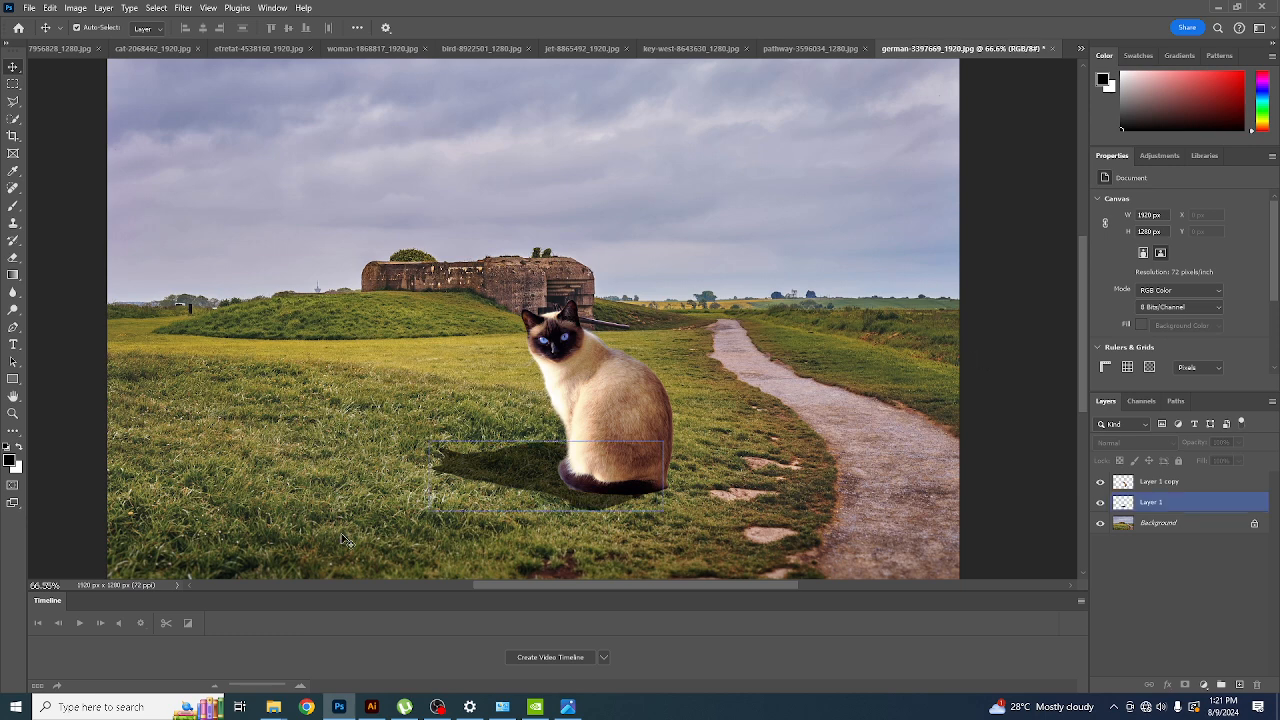
left_click(520, 461)
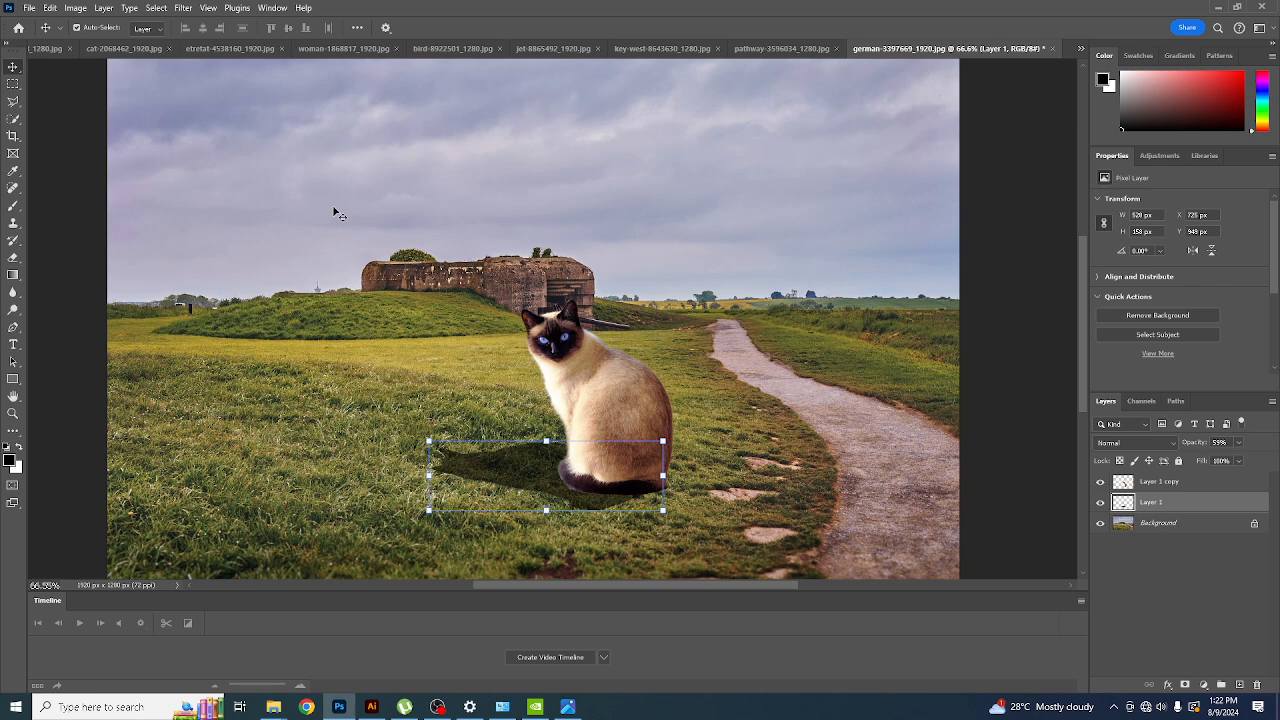
left_click(27, 9)
left_click(44, 34)
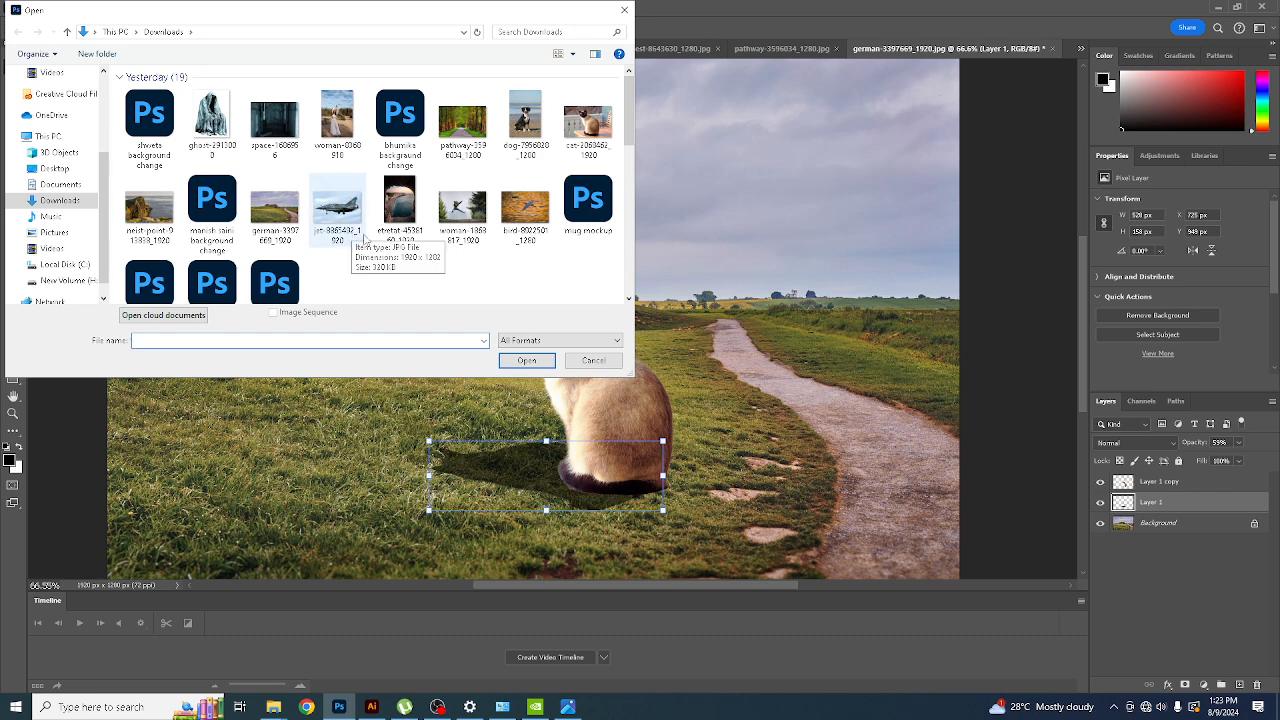
left_click(626, 12)
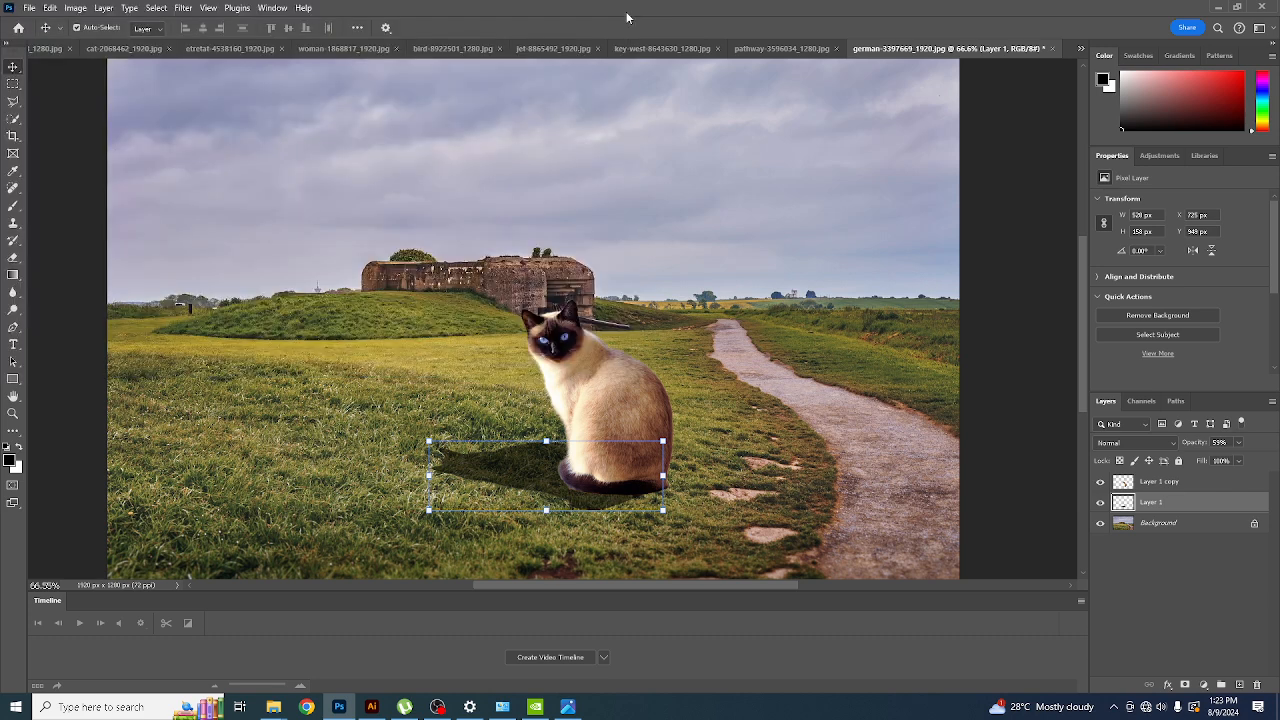
- Open the dog photo dog-7956828_1280 from the Downloads folder
left_click(29, 8)
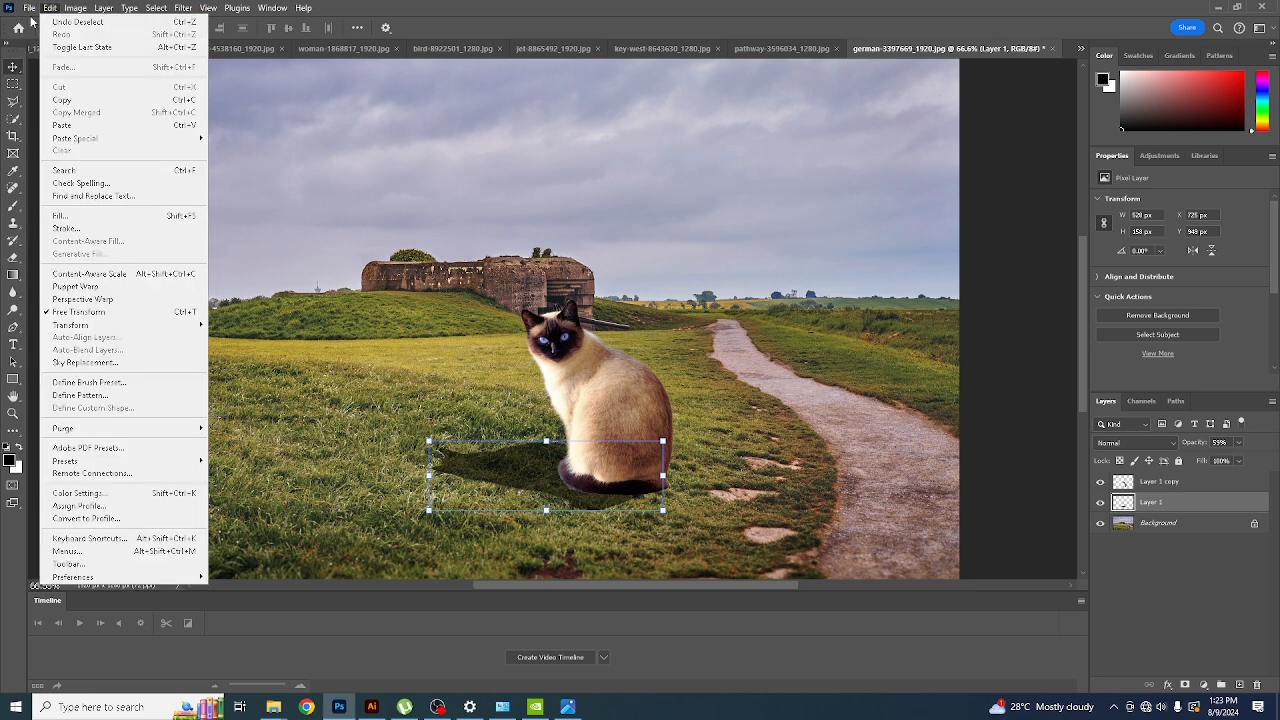
left_click(30, 9)
left_click(30, 9)
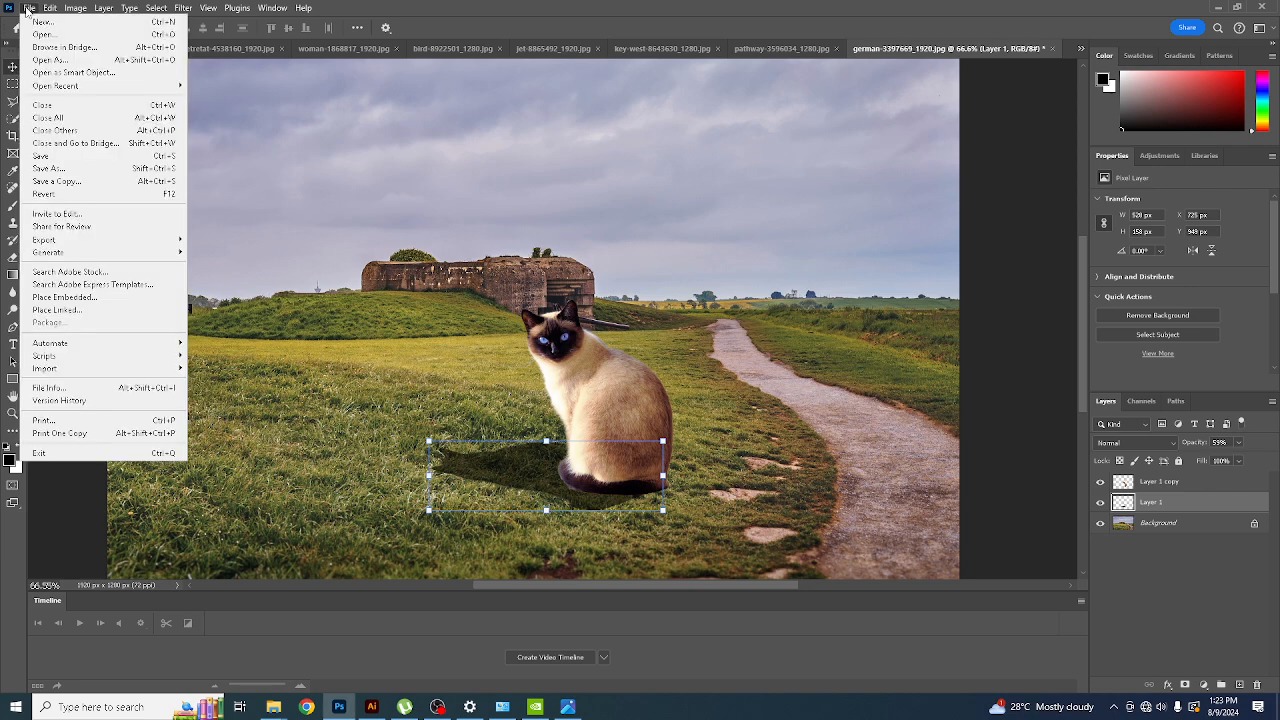
left_click(50, 39)
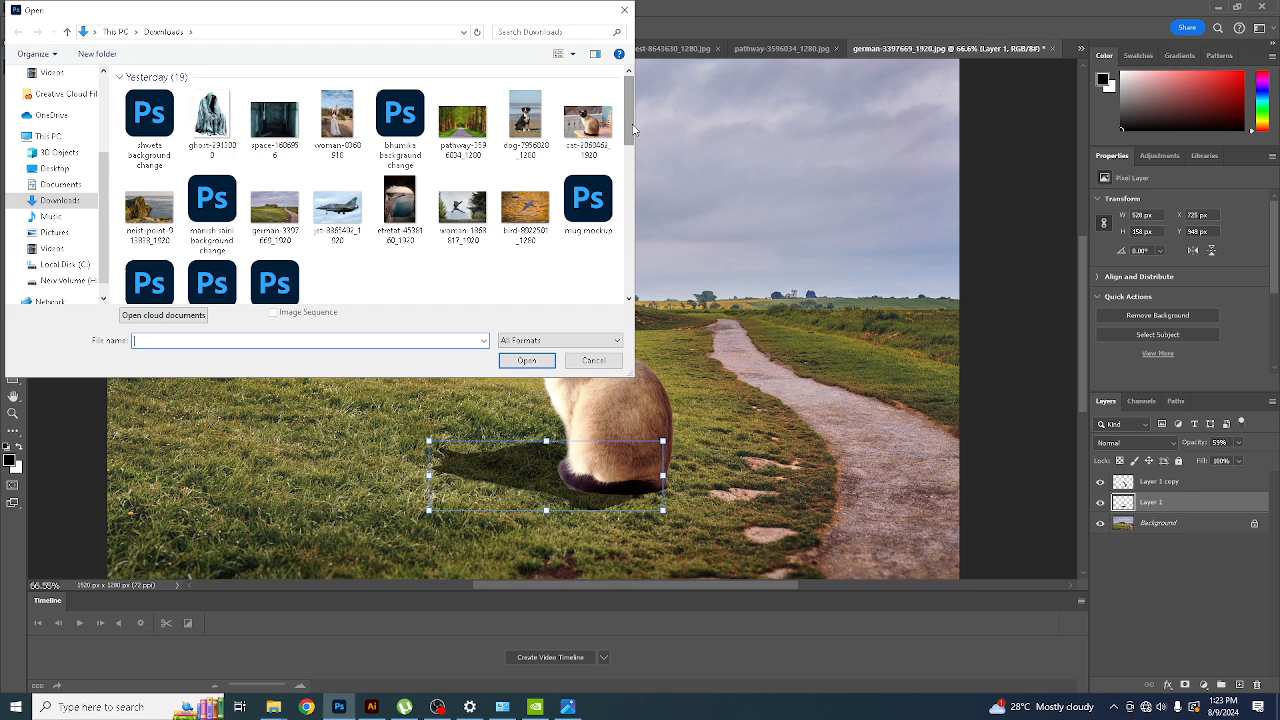
left_click_drag(630, 128, 624, 212)
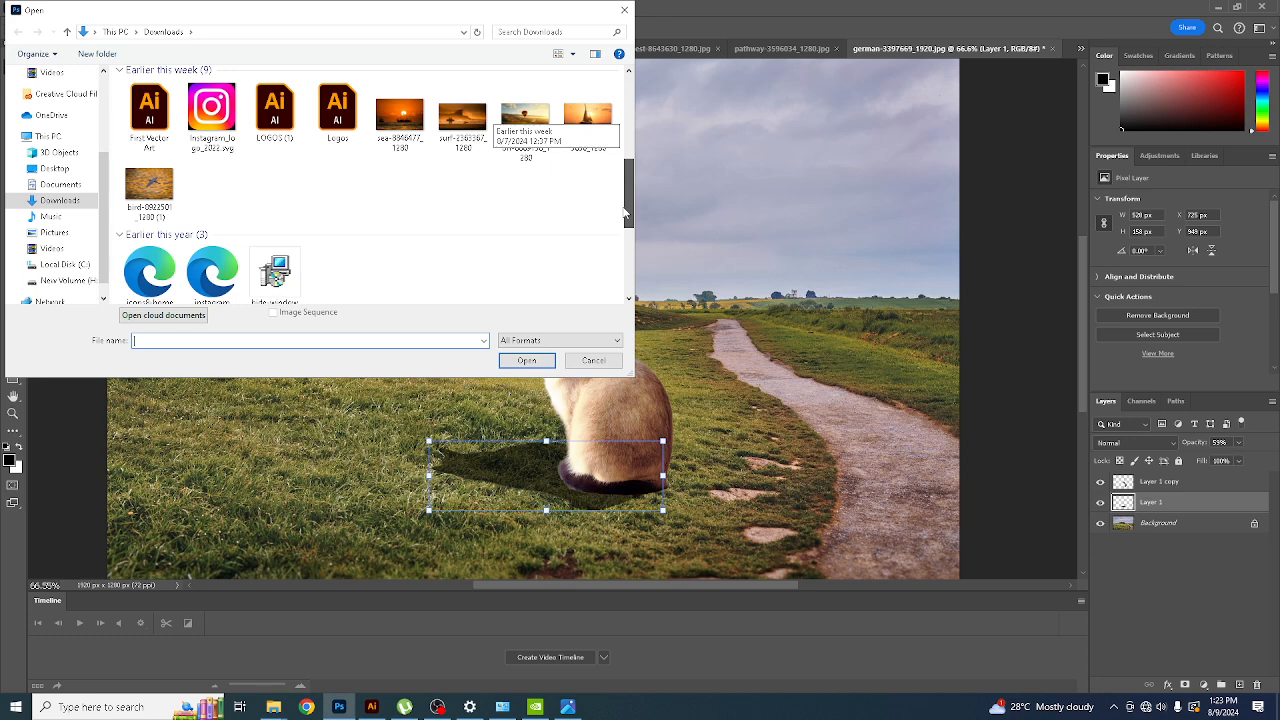
left_click_drag(624, 212, 623, 193)
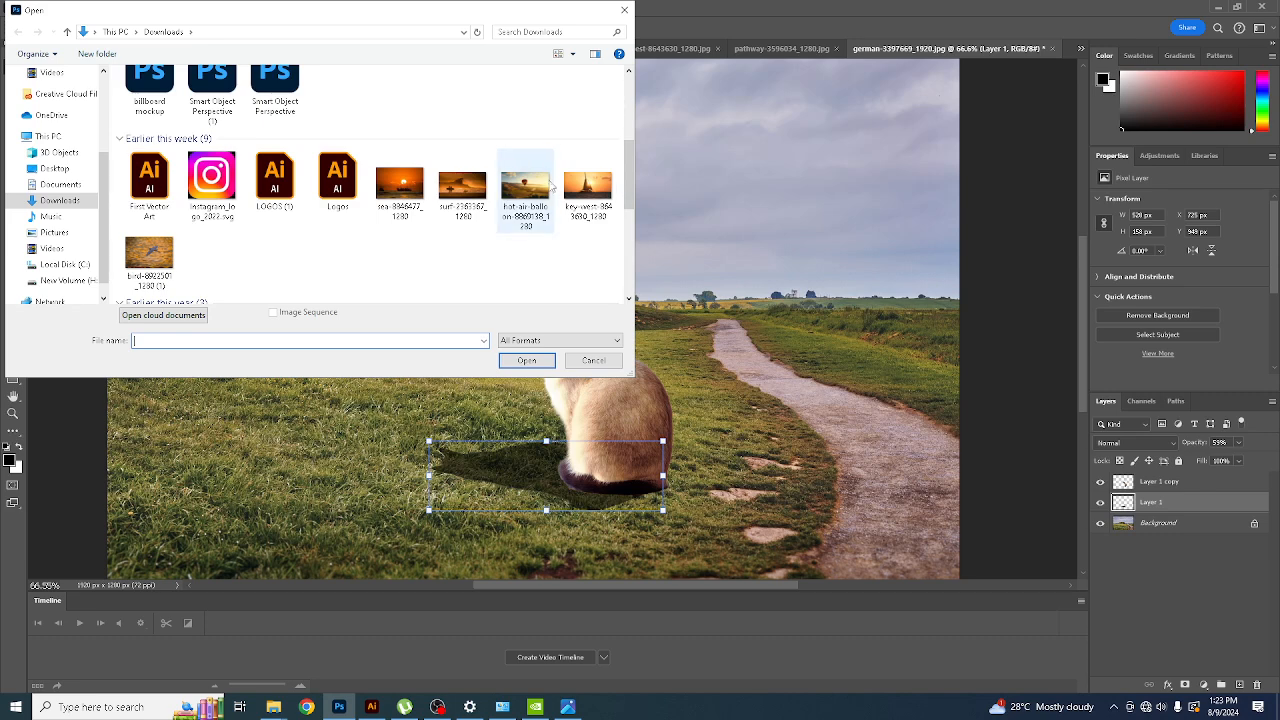
left_click_drag(625, 172, 636, 120)
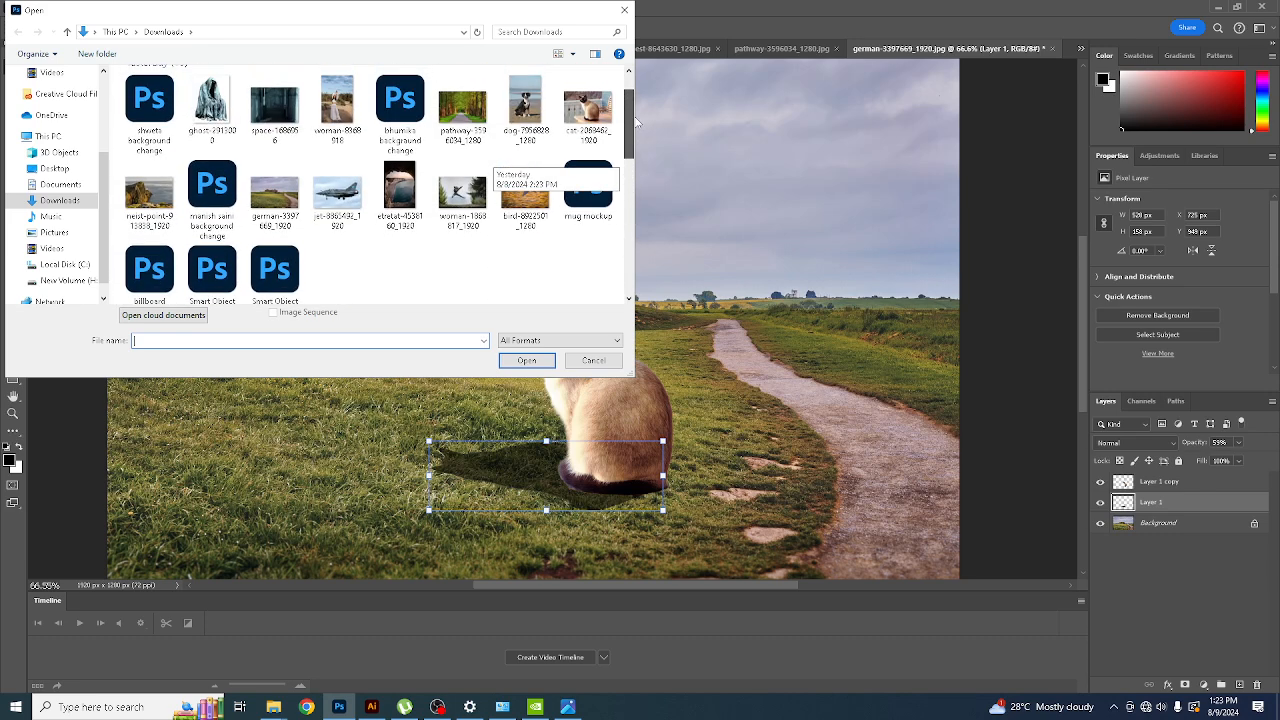
left_click(530, 106)
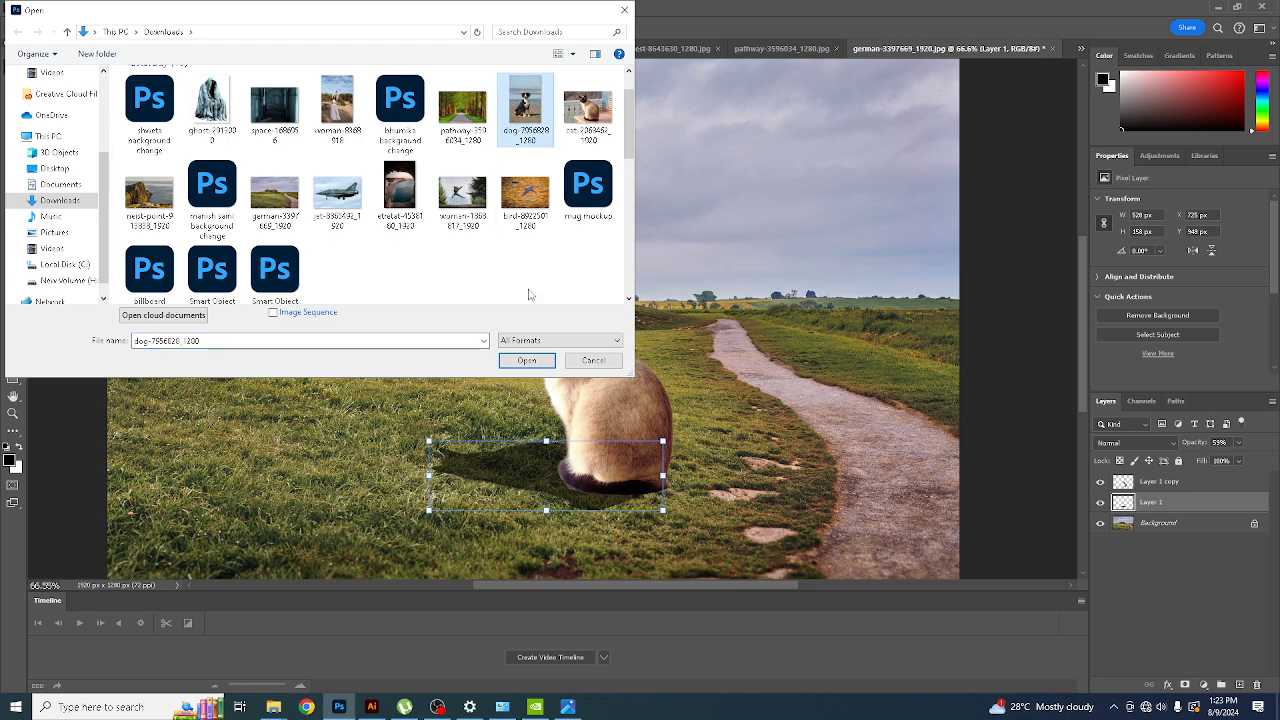
left_click(527, 360)
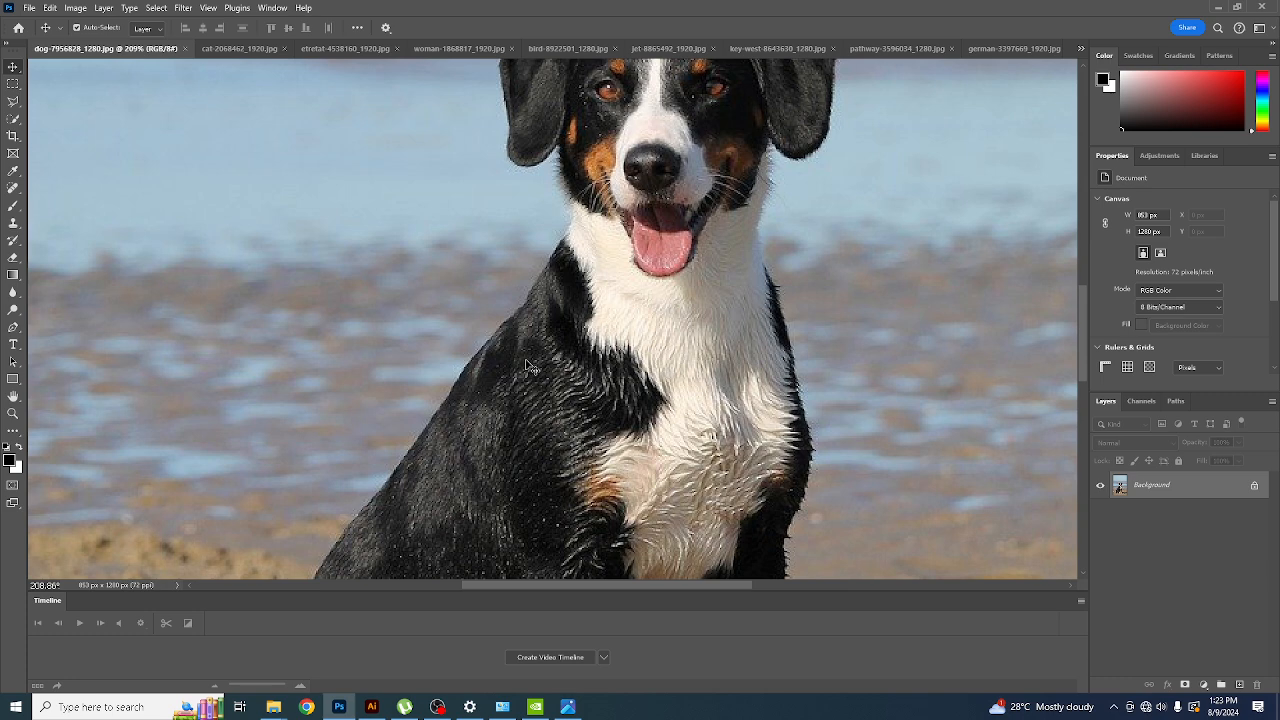
- Use the Quick Selection tool to select the dog's head, chest and upper body
key("ctrl")
scroll(645, 350, "up", 2)
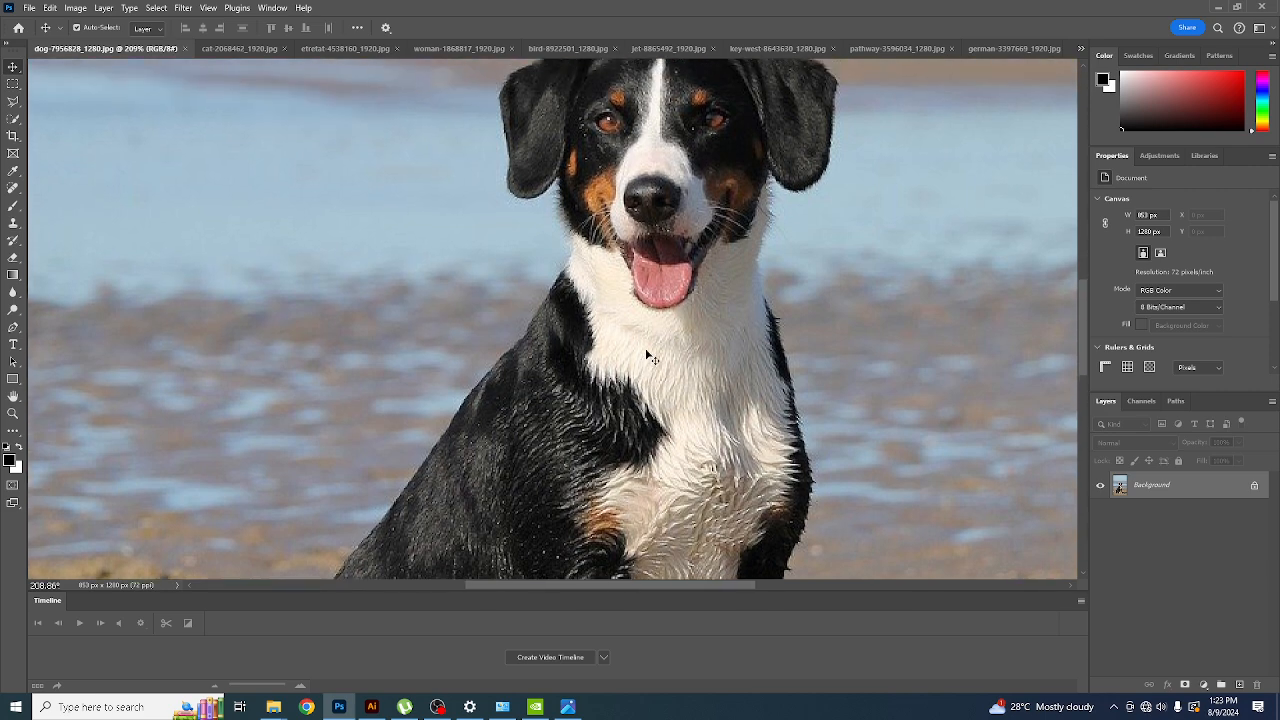
scroll(647, 356, "up", 2)
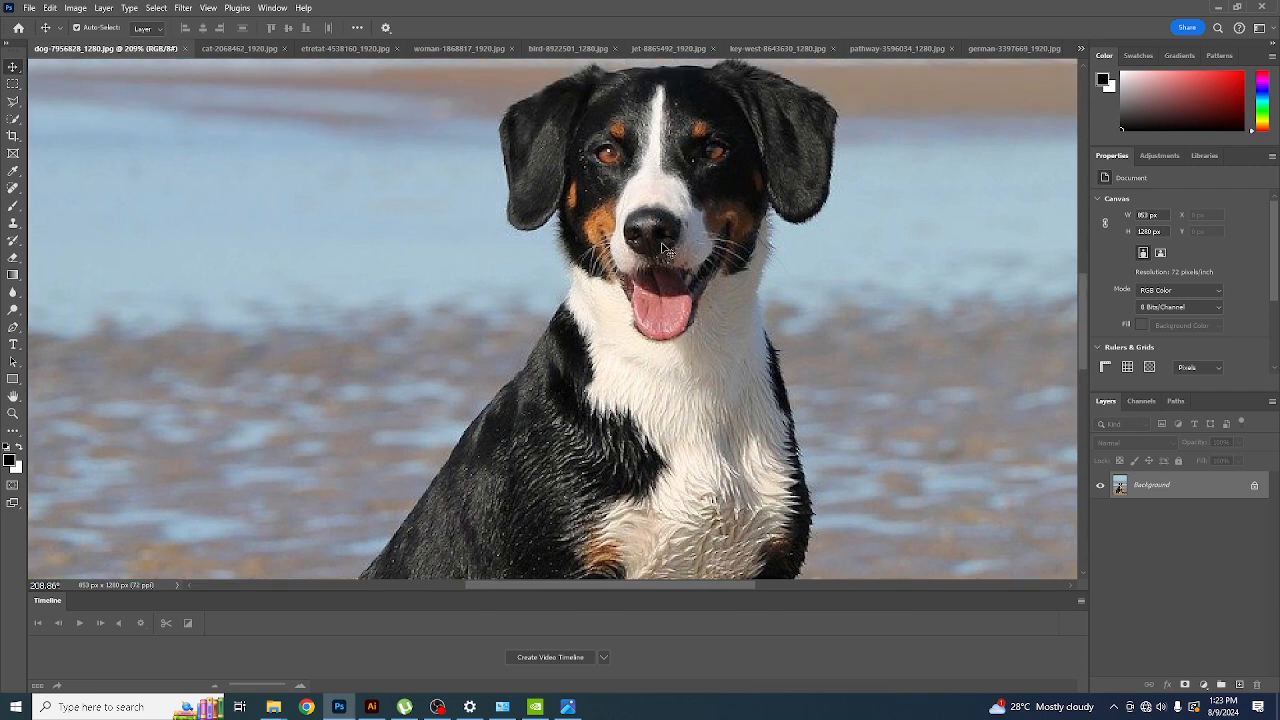
left_click(14, 120)
right_click(14, 120)
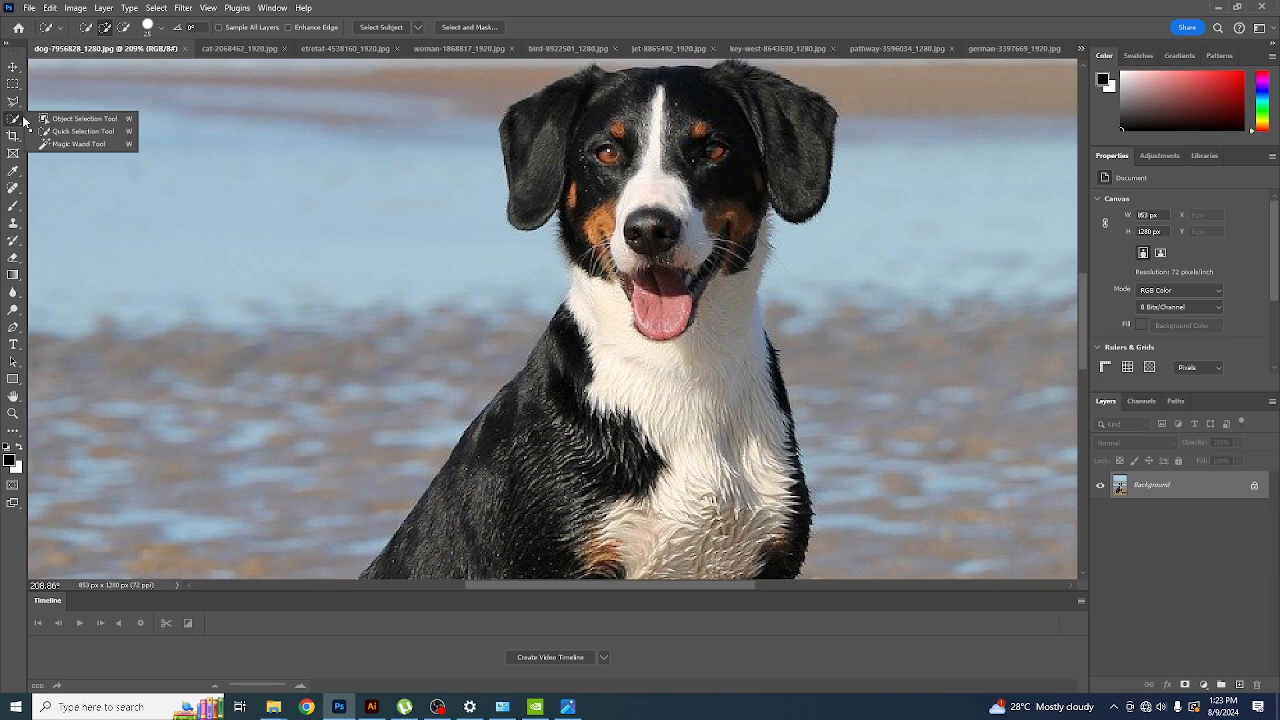
left_click(60, 130)
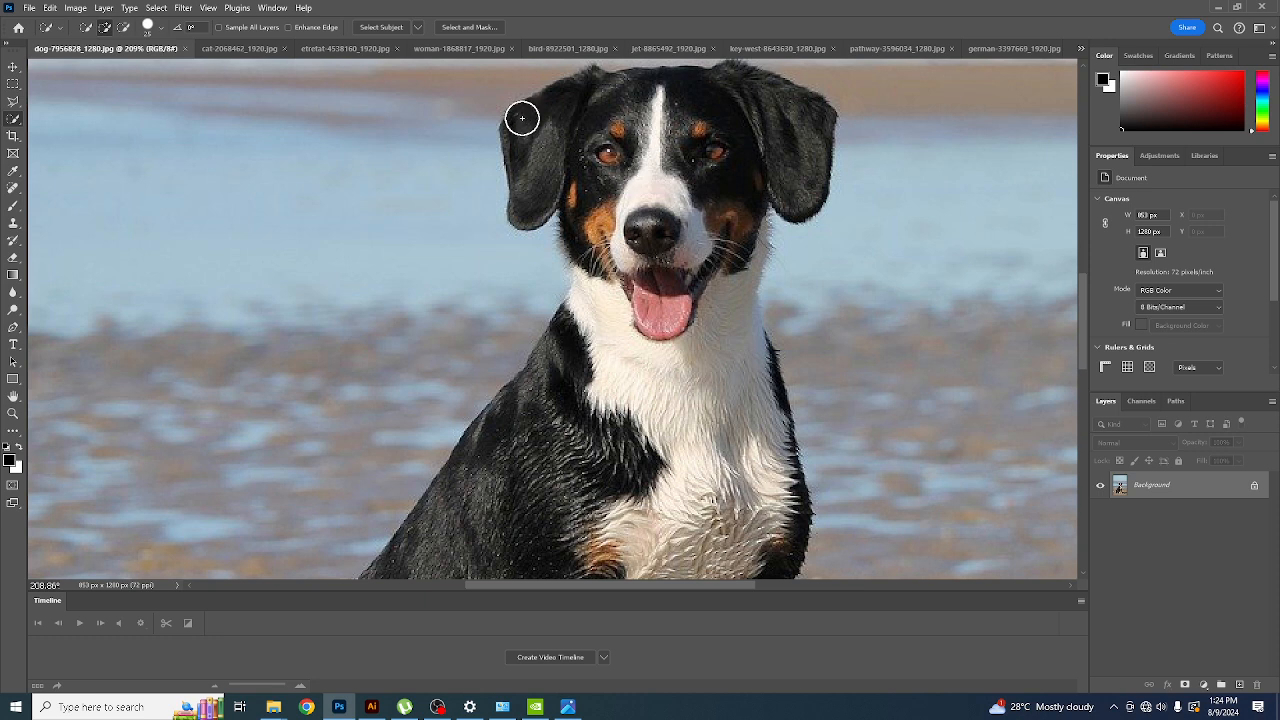
mouse_move(511, 120)
left_mouse_down()
mouse_move(689, 94)
mouse_move(733, 124)
mouse_move(740, 290)
mouse_move(711, 349)
mouse_move(670, 385)
mouse_move(554, 434)
mouse_move(537, 520)
mouse_move(466, 532)
left_mouse_up()
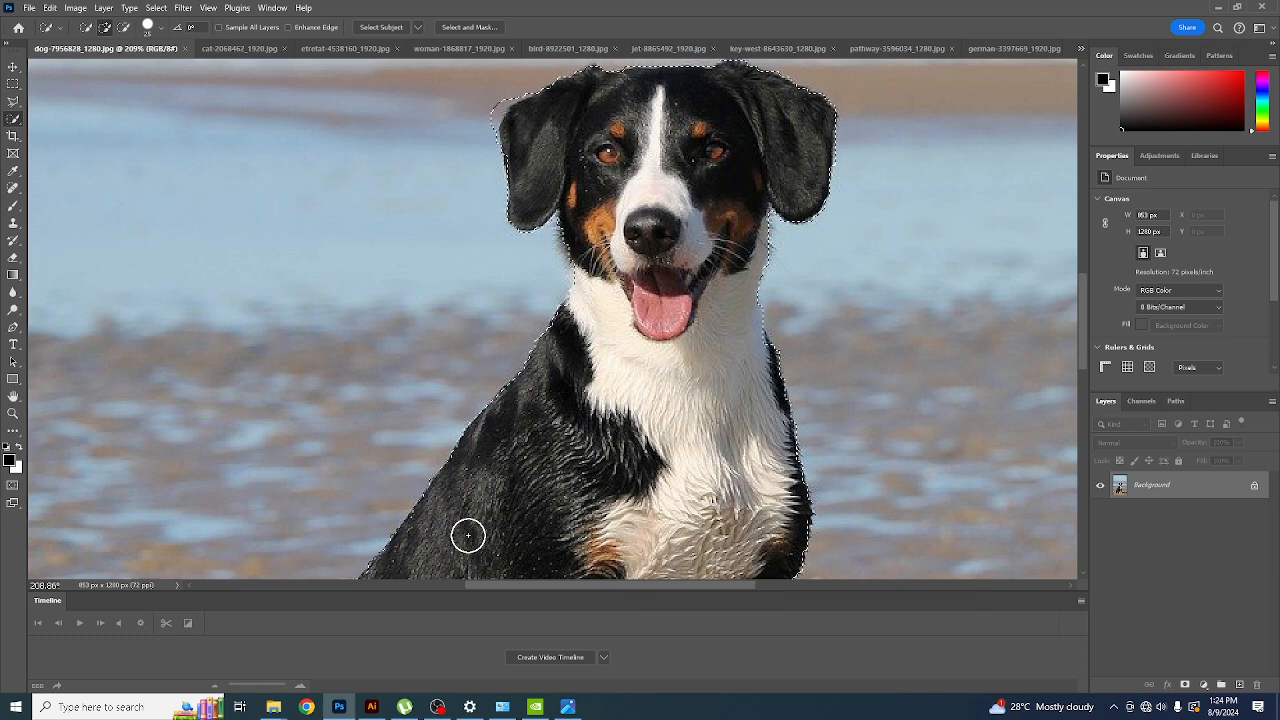
- Extend the selection down the dog's body to cover the front legs and paws
scroll(486, 531, "down", 3)
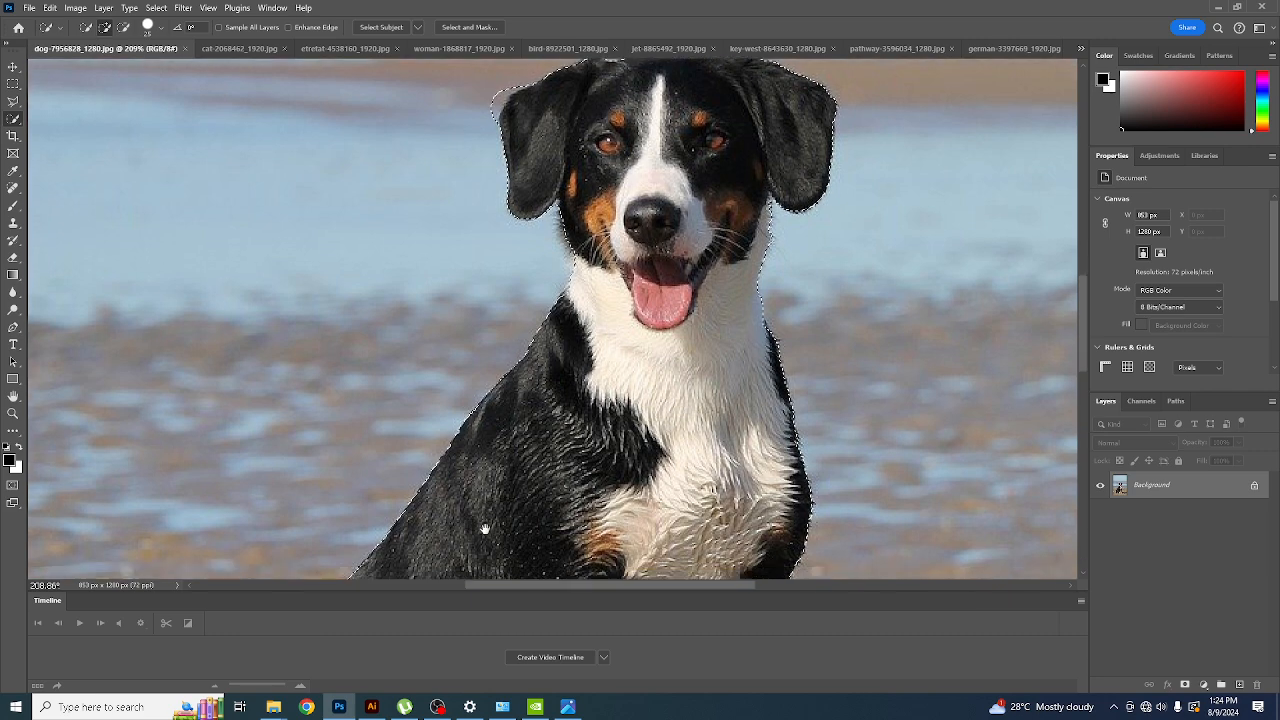
scroll(494, 515, "down", 10)
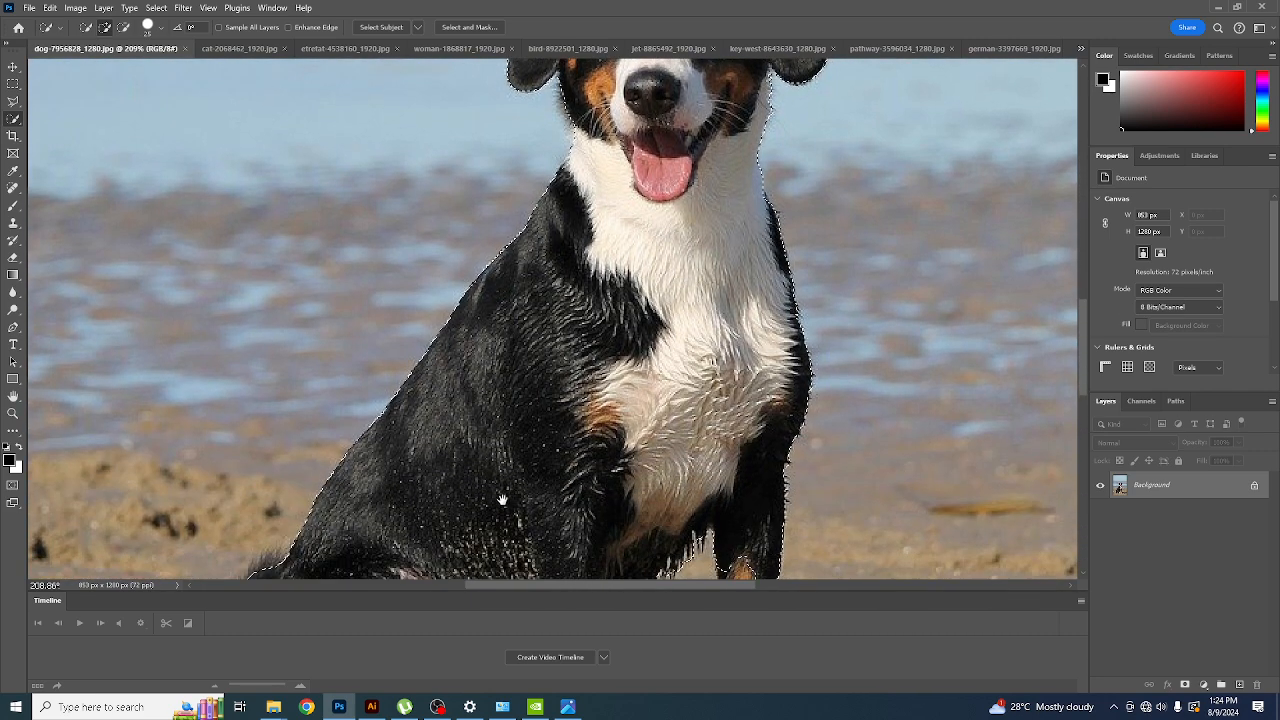
scroll(502, 500, "down", 3)
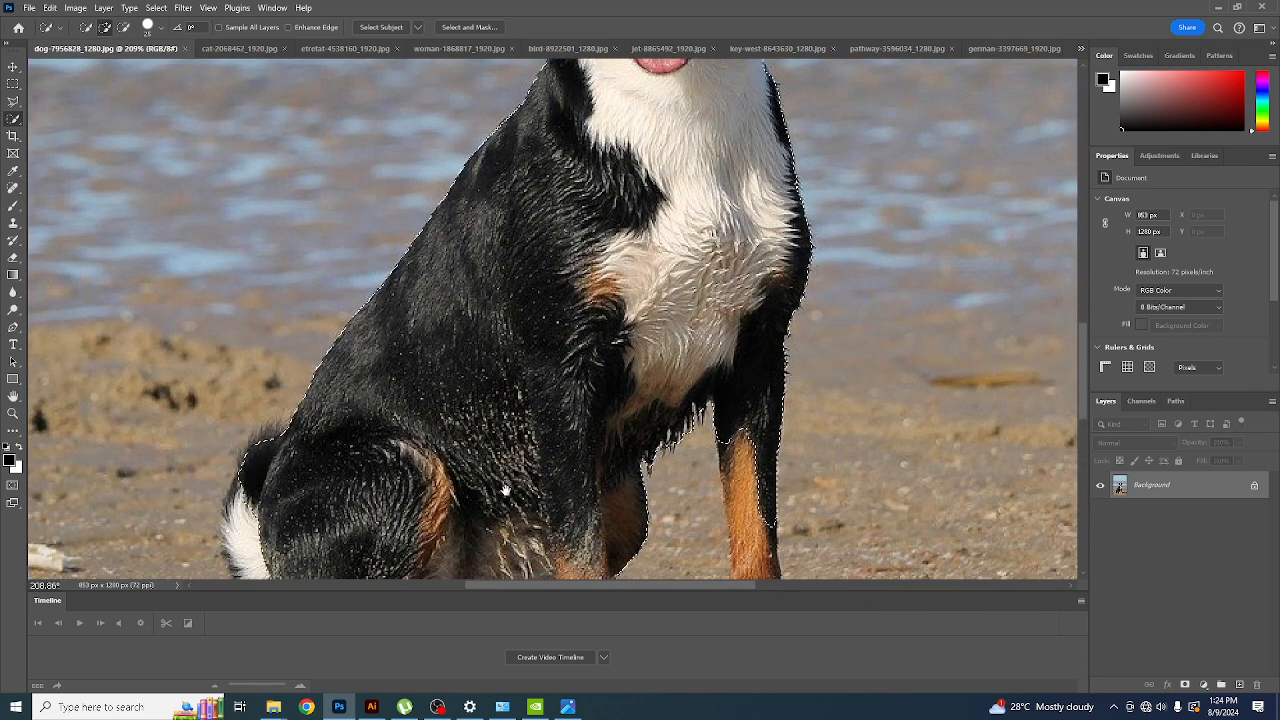
scroll(610, 409, "down", 1)
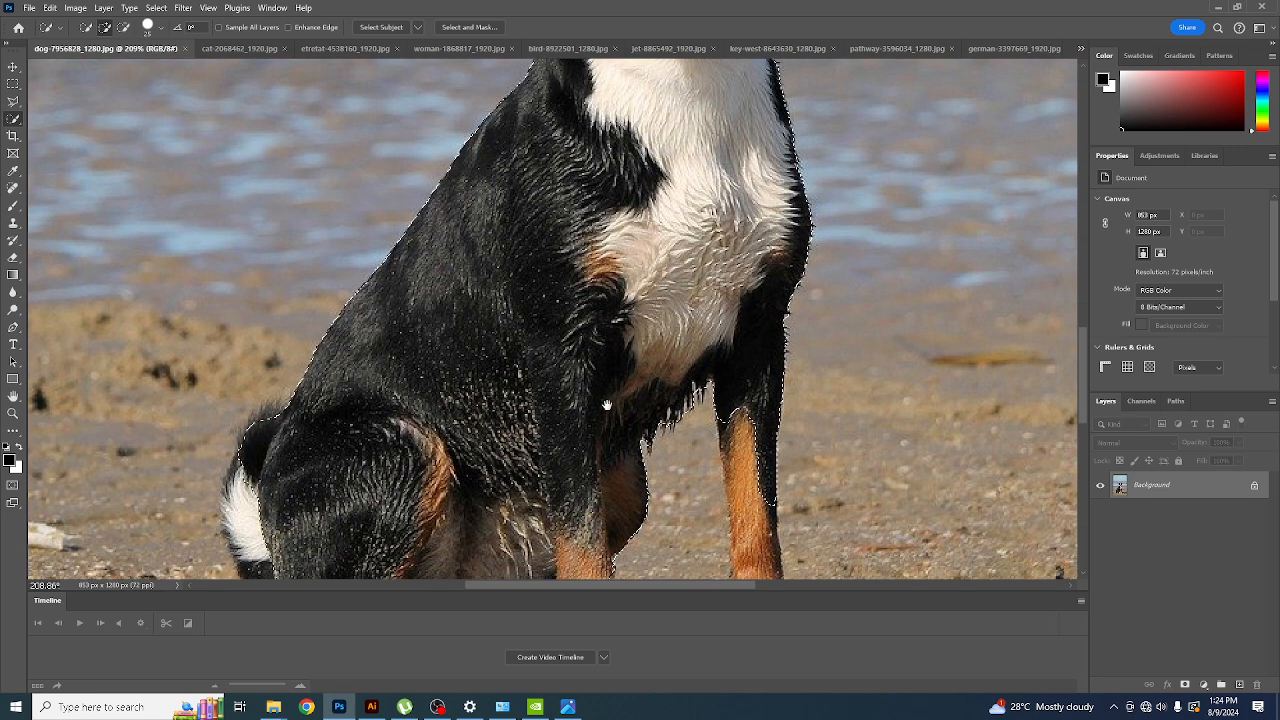
left_click_drag(724, 416, 734, 480)
scroll(703, 434, "down", 4)
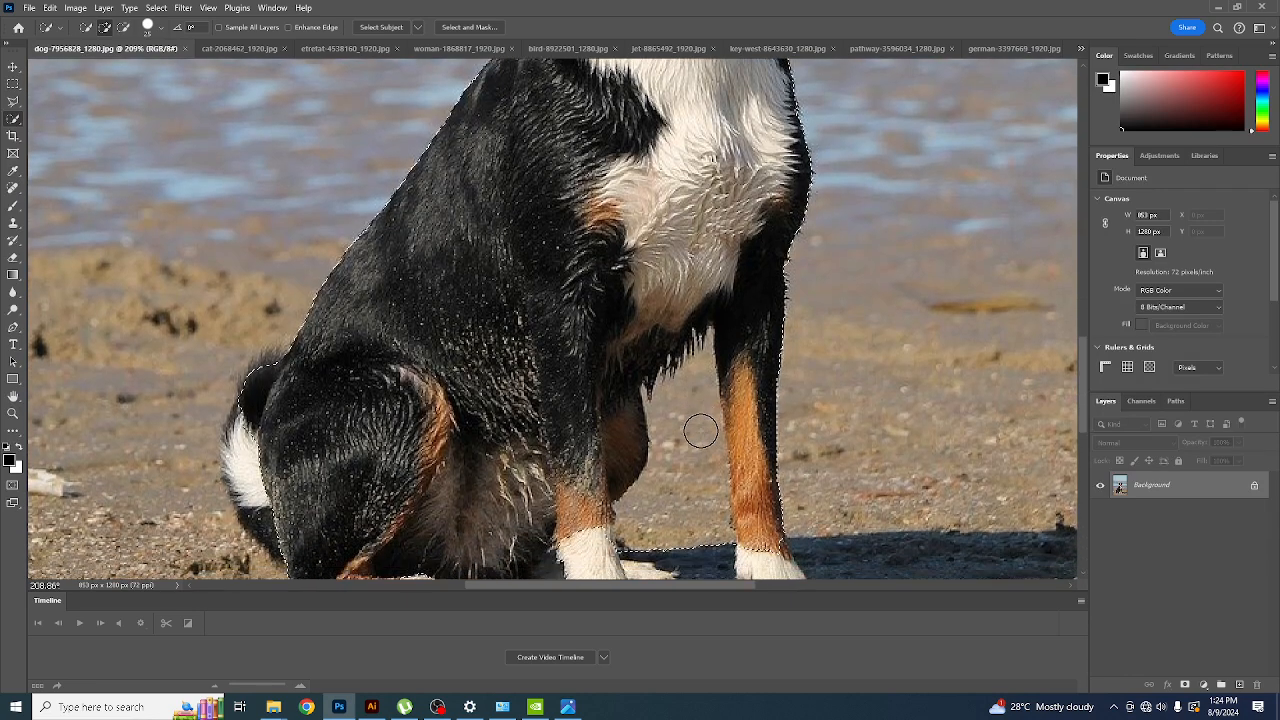
scroll(765, 435, "down", 4)
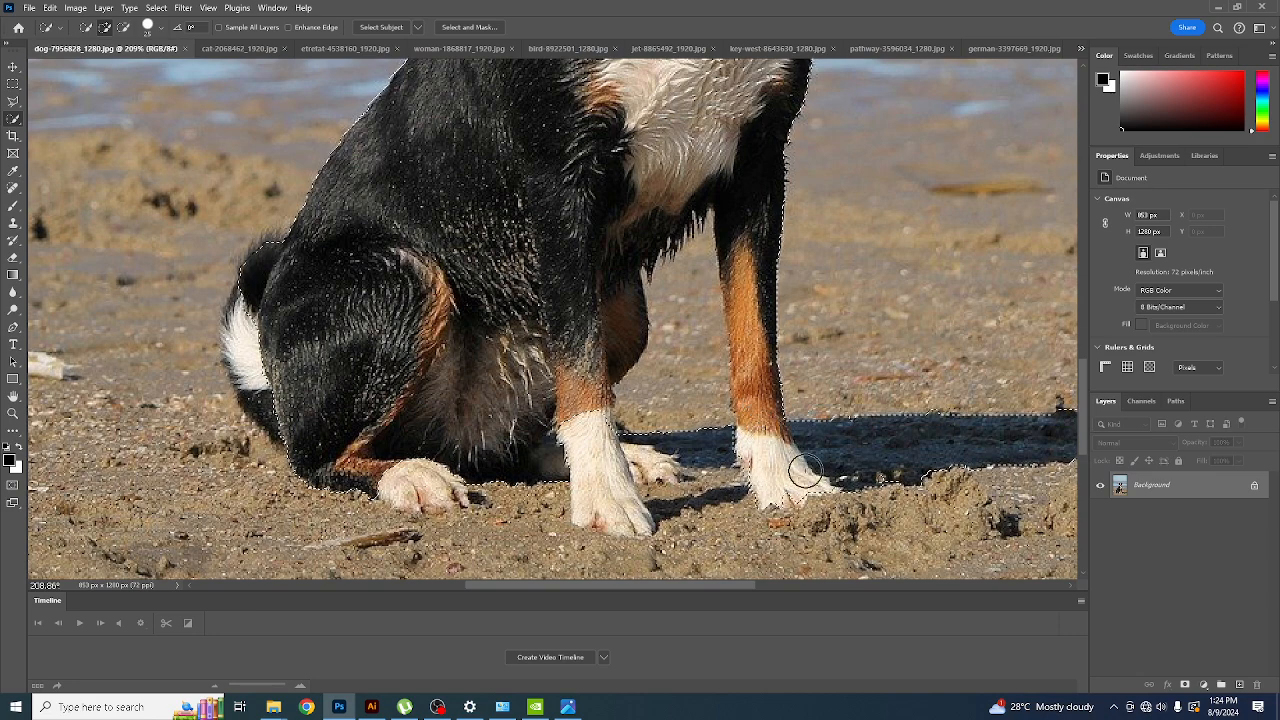
mouse_move(755, 422)
left_mouse_down()
mouse_move(778, 482)
mouse_move(748, 464)
left_mouse_up()
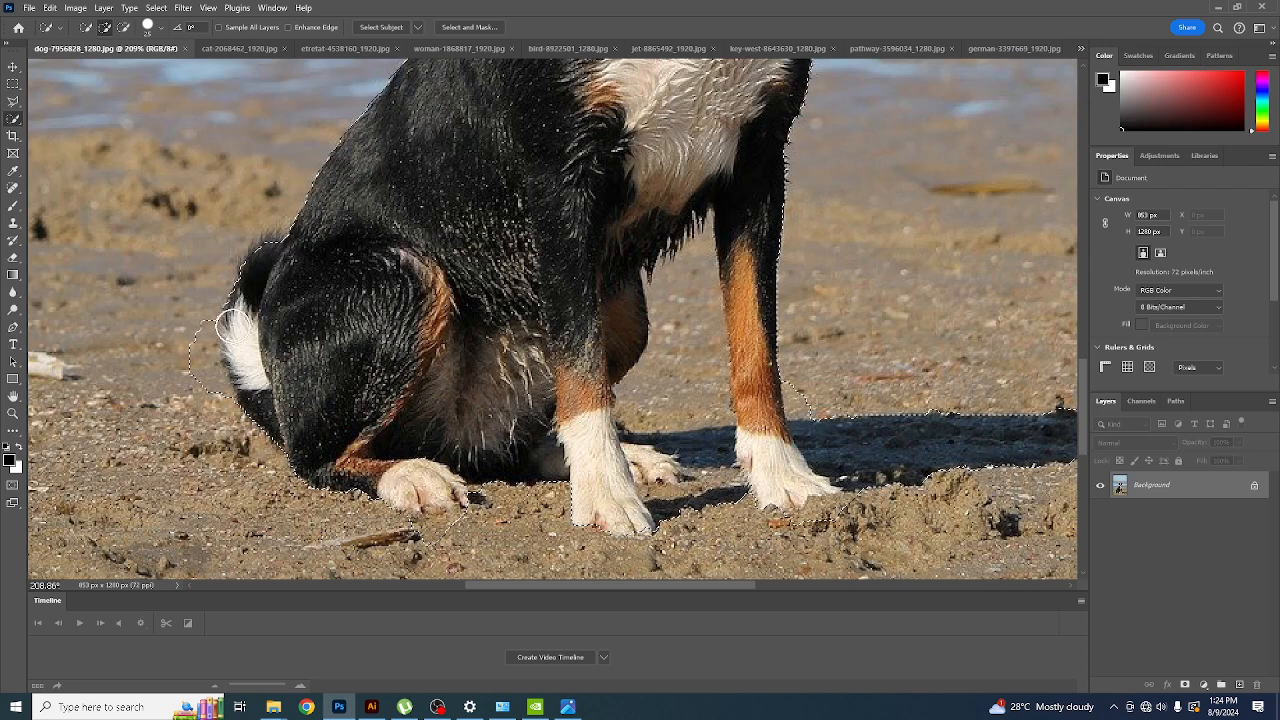
- Add the dog's tail to the selection, subtract the sand around it, and refine its edge with a 10 px brush
left_click_drag(240, 288, 268, 249)
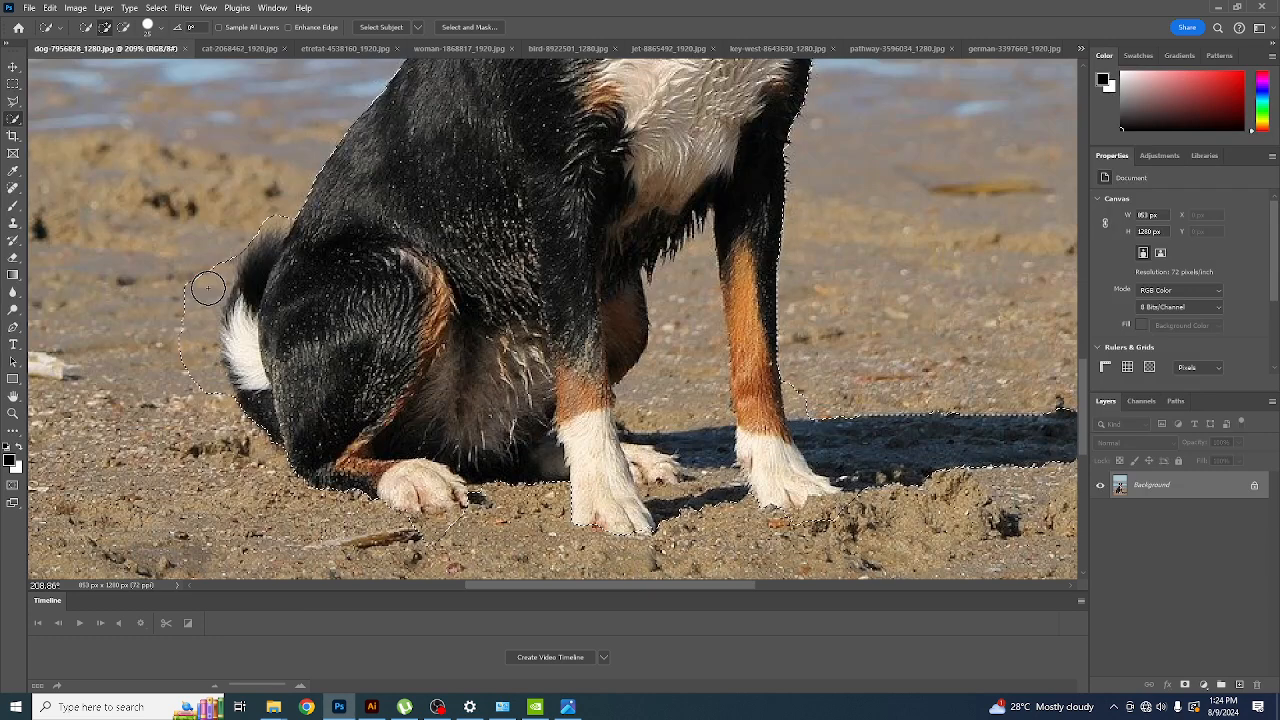
key("alt")
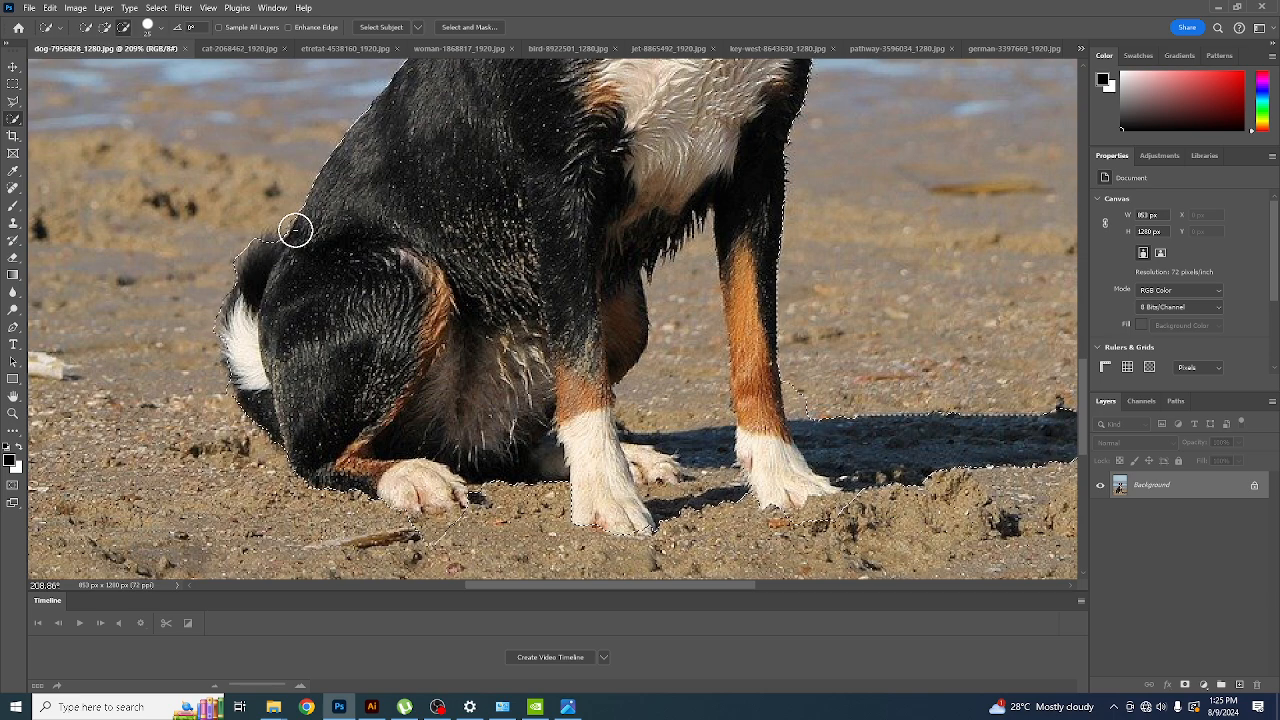
key("shift")
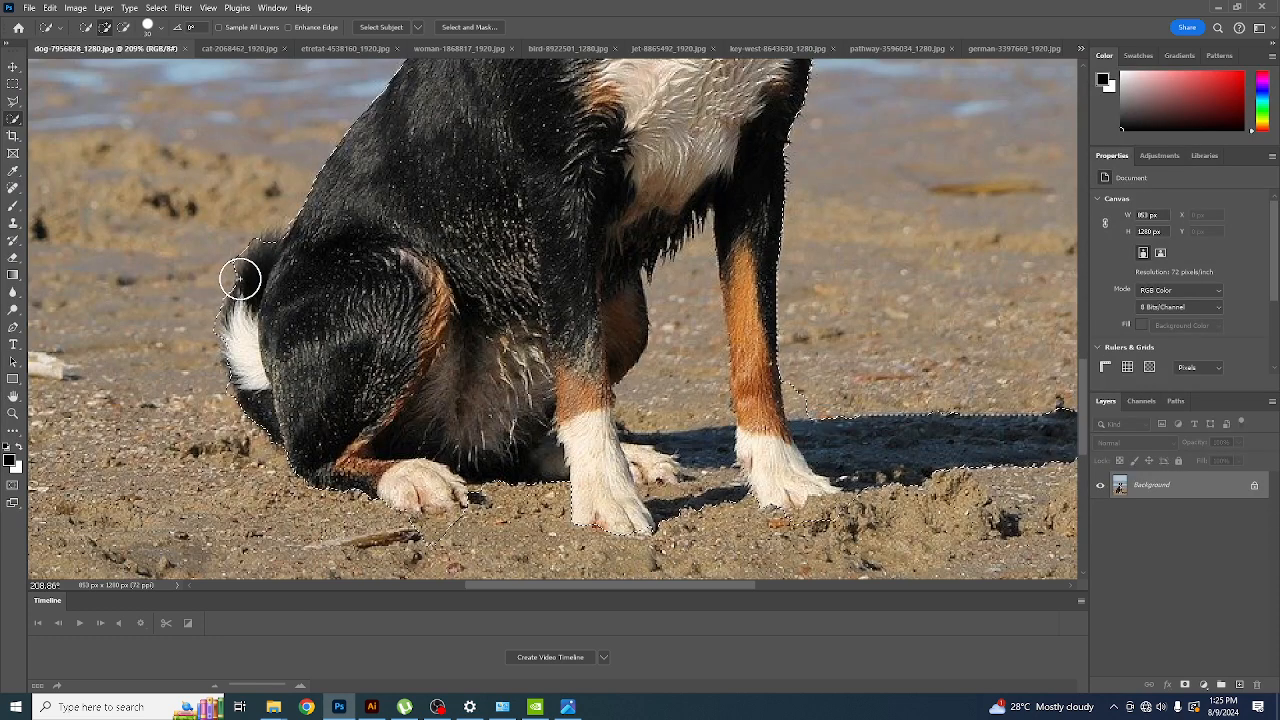
key("bracketleft")
key("bracketleft")
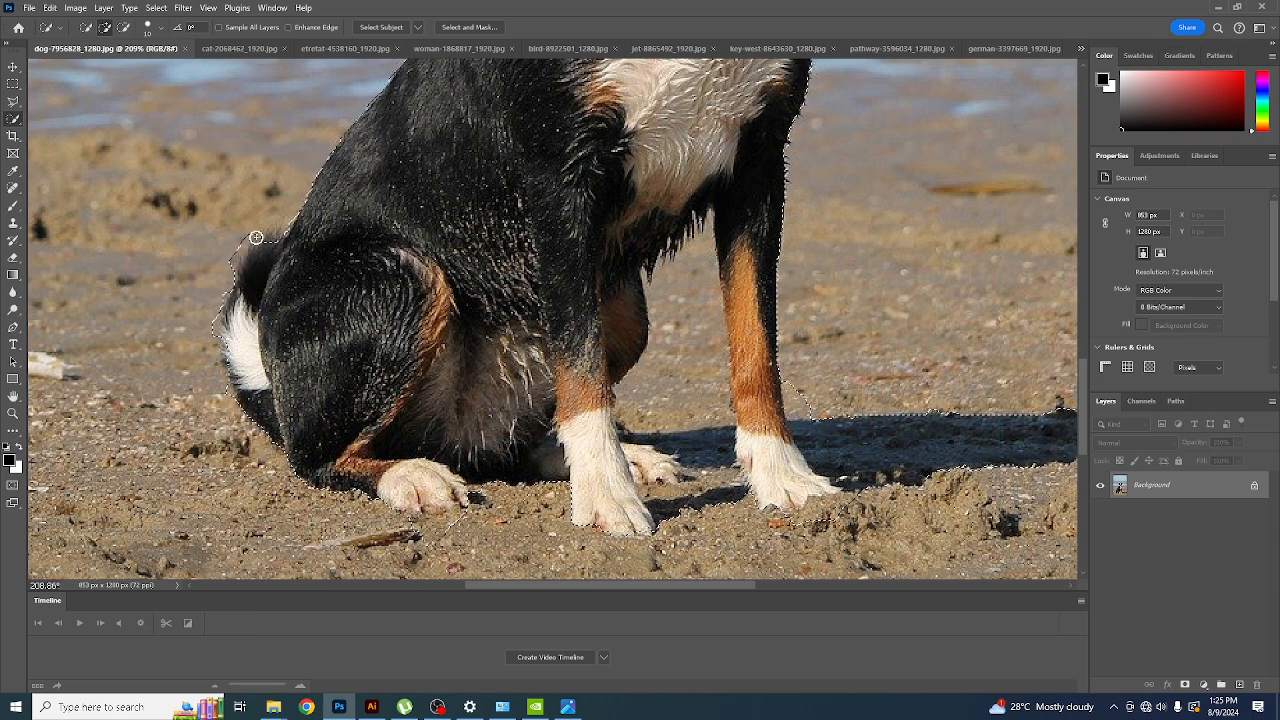
- Subtract the dog's cast shadow on the sand from the selection, back to the edge of the front paw
scroll(278, 252, "up", 3)
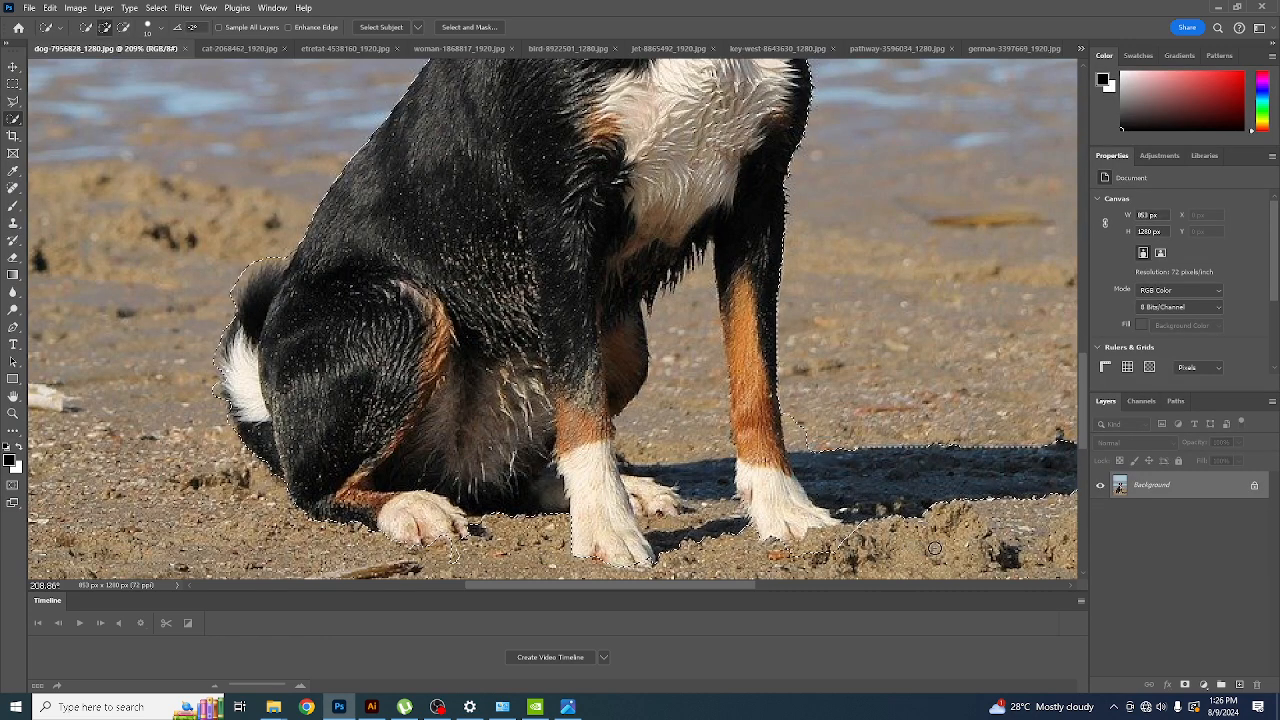
left_click_drag(730, 586, 791, 582)
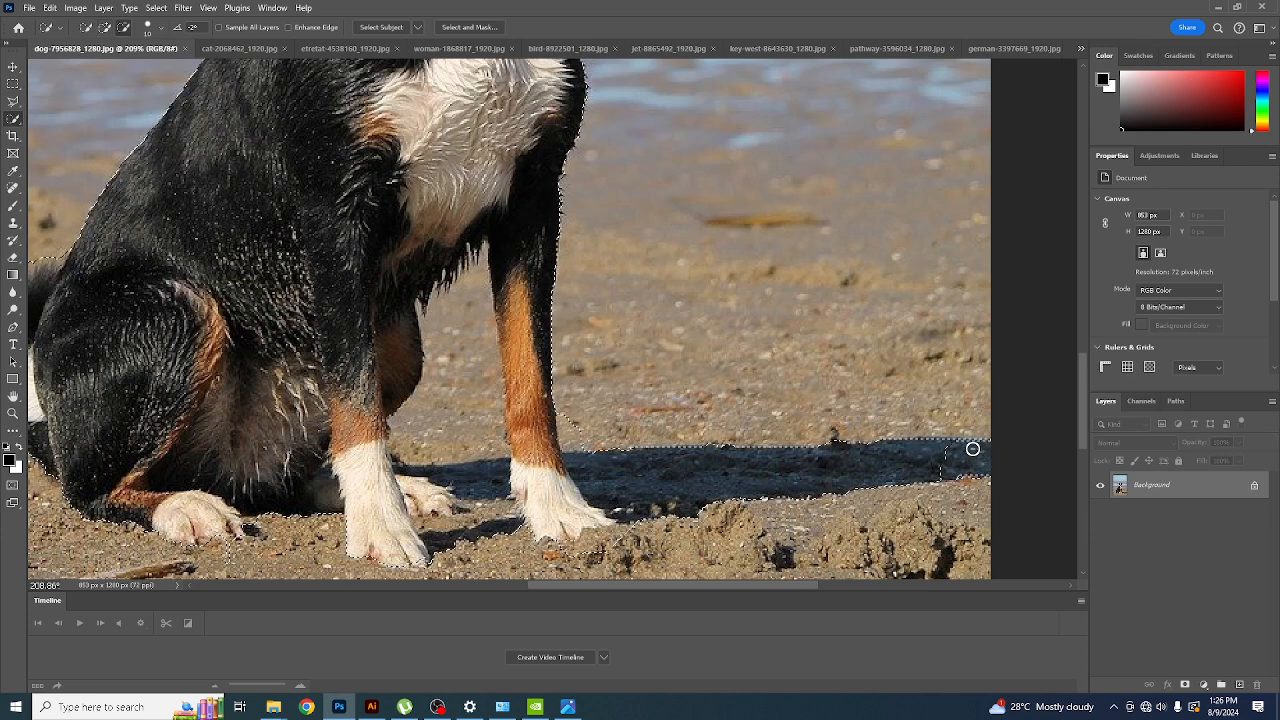
mouse_move(974, 451)
left_mouse_down()
mouse_move(800, 474)
mouse_move(591, 480)
left_mouse_up()
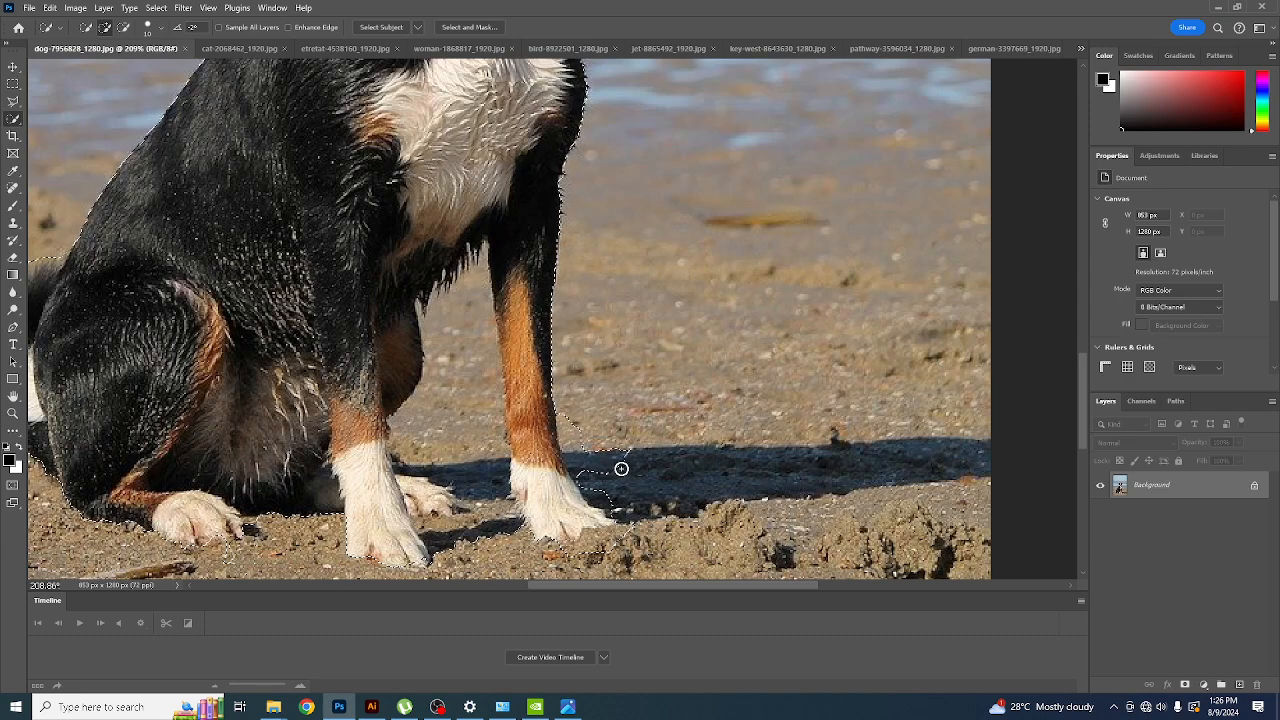
key("alt")
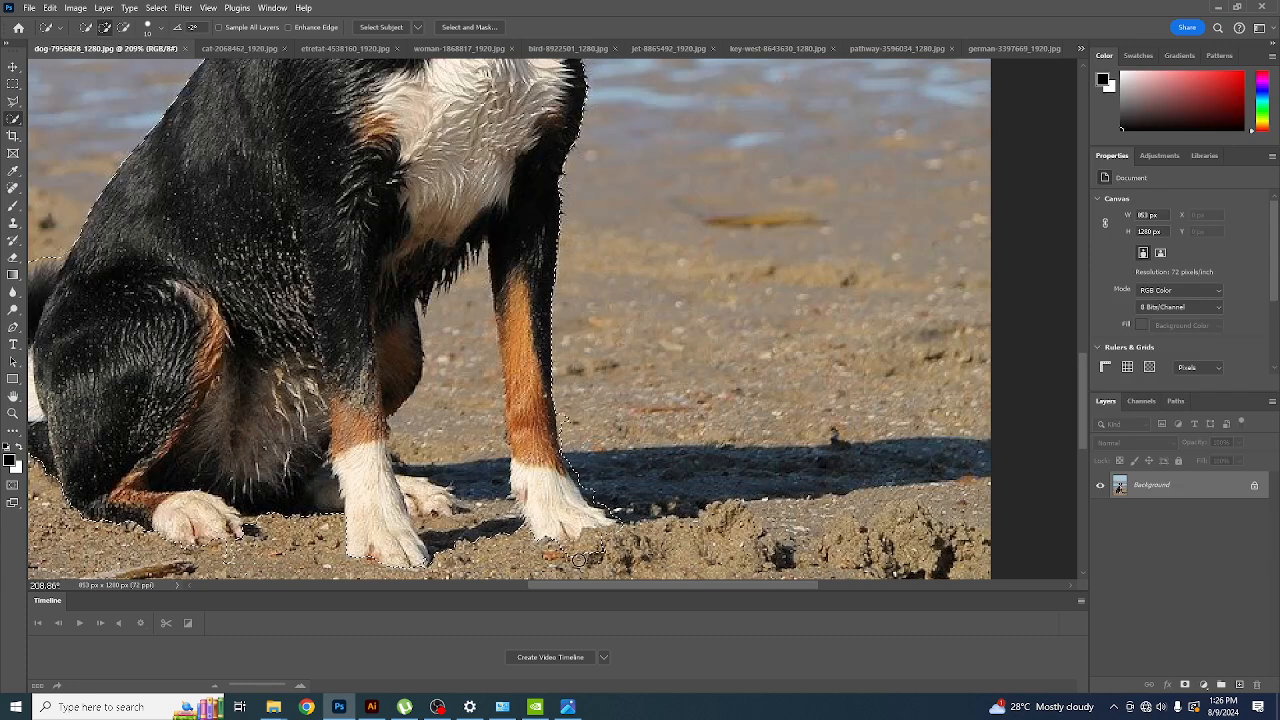
key("alt")
key("alt")
left_click(482, 248, "alt")
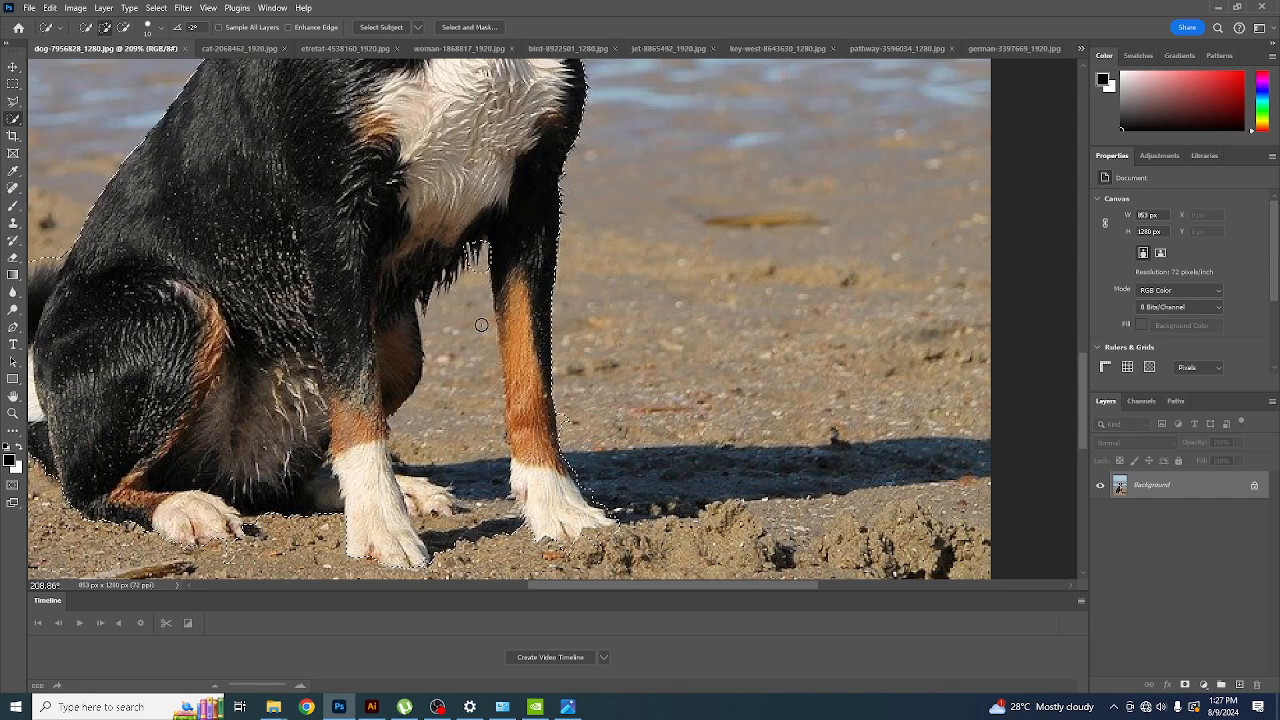
key("shift+F5")
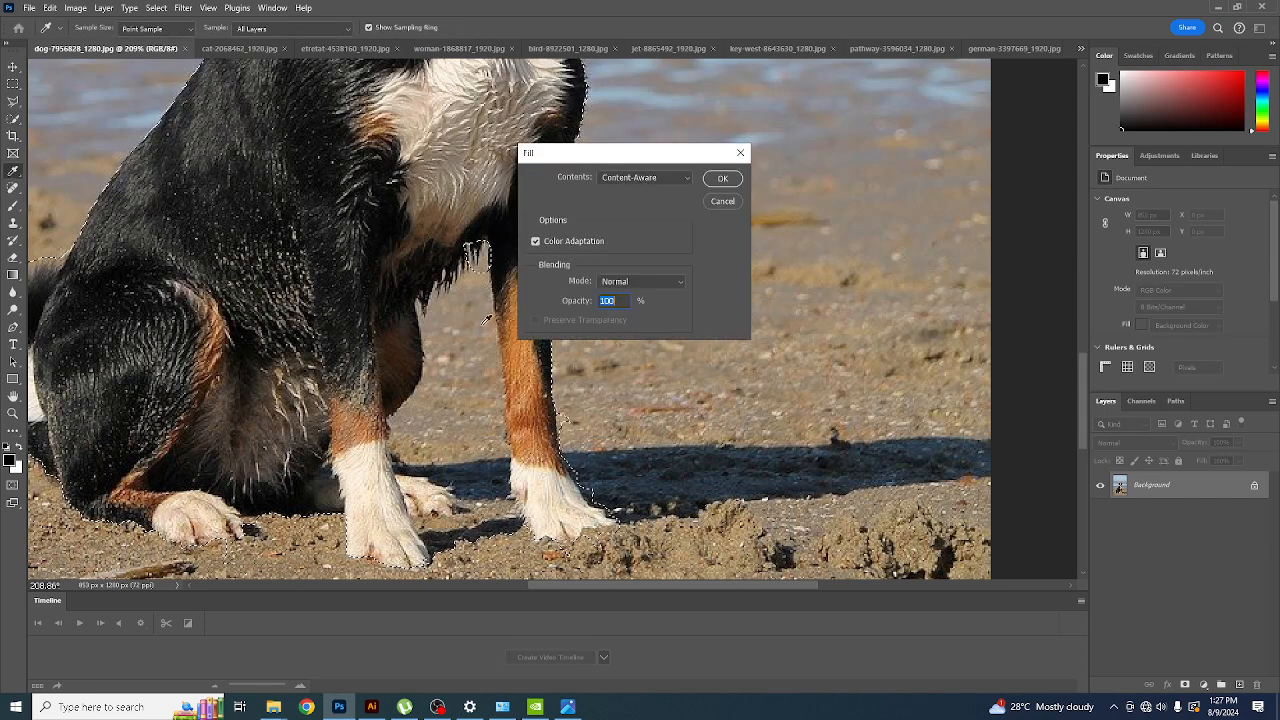
left_click(739, 155)
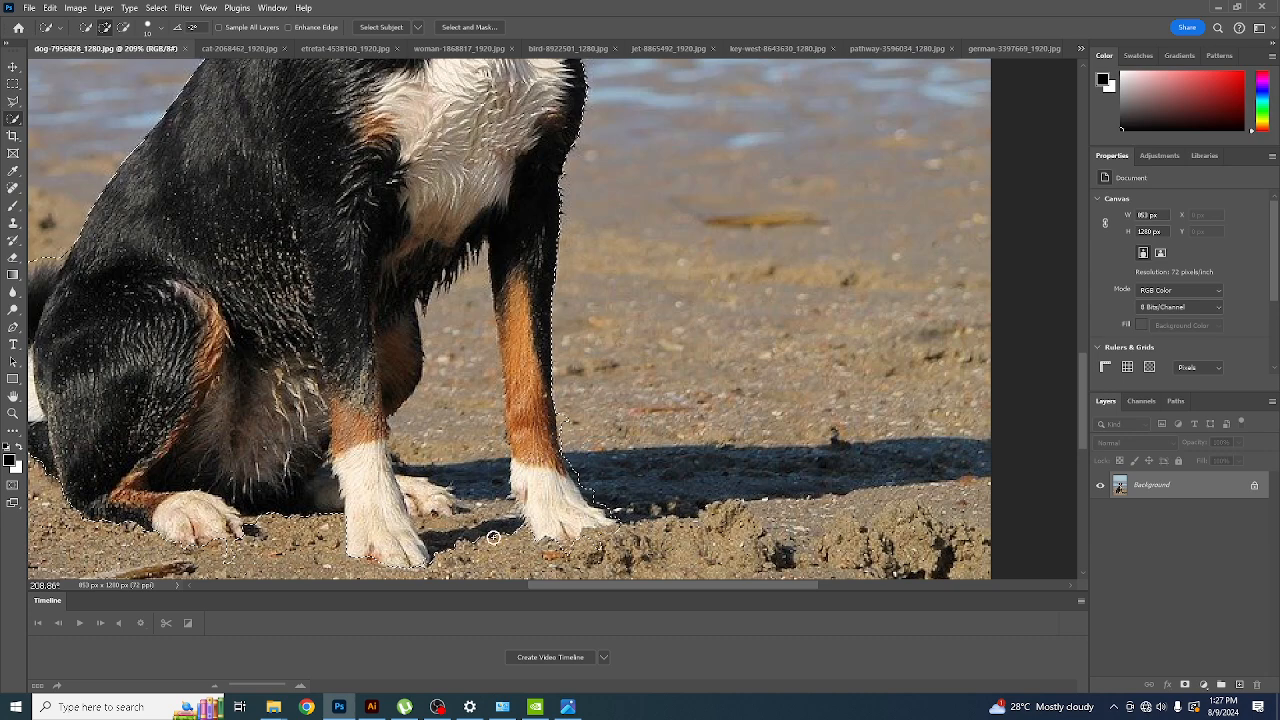
- Subtract the sand and shadow between the dog's front legs from the selection, from the chest fur down to the paws
key("alt")
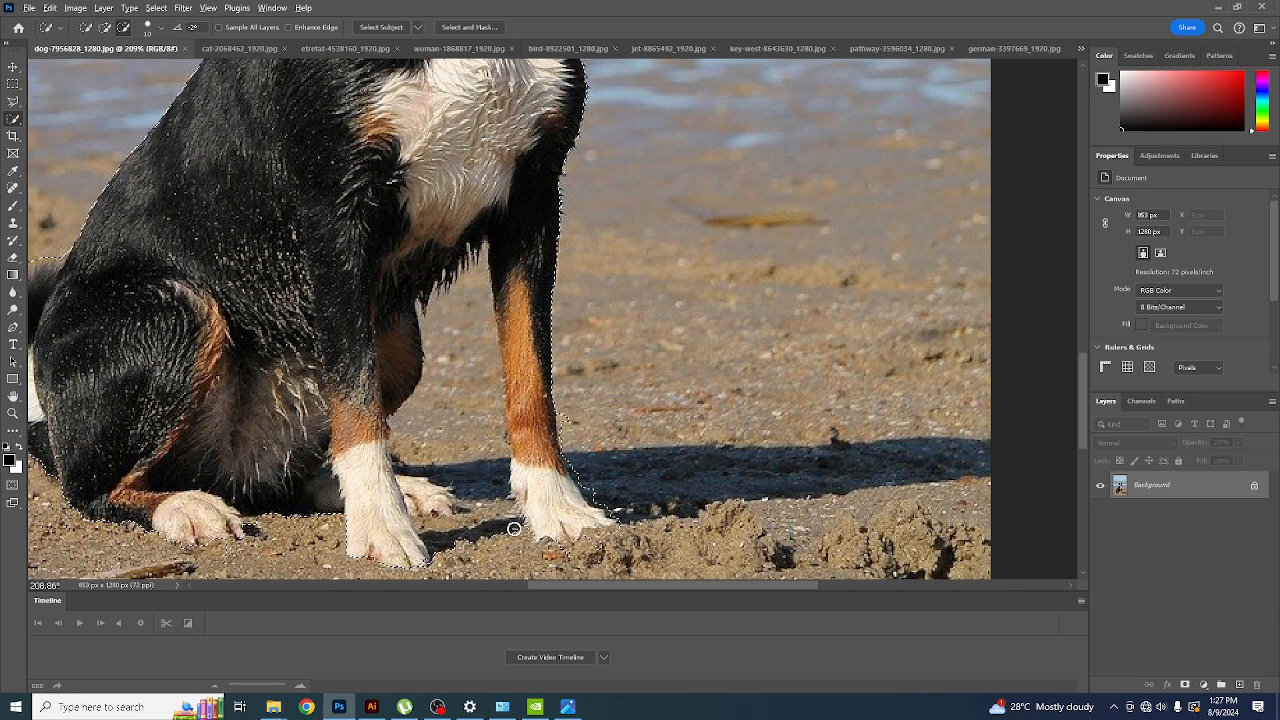
left_click_drag(516, 530, 505, 532)
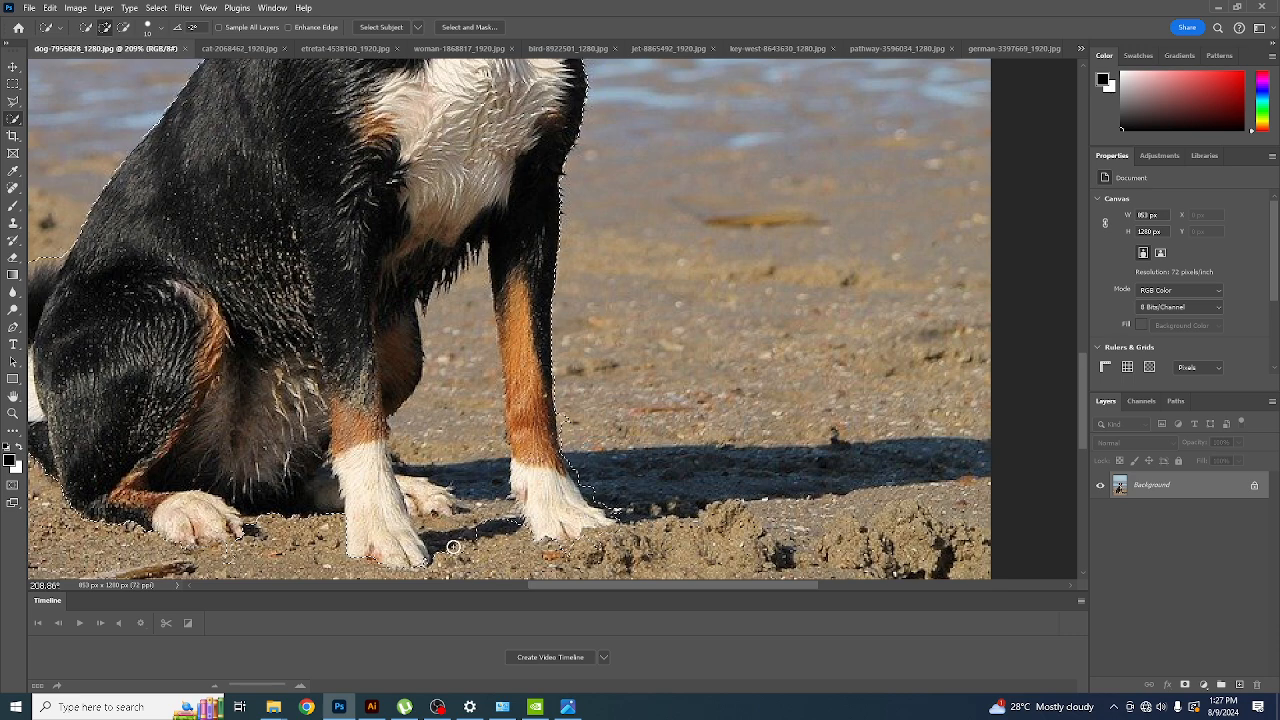
left_click_drag(473, 543, 462, 535)
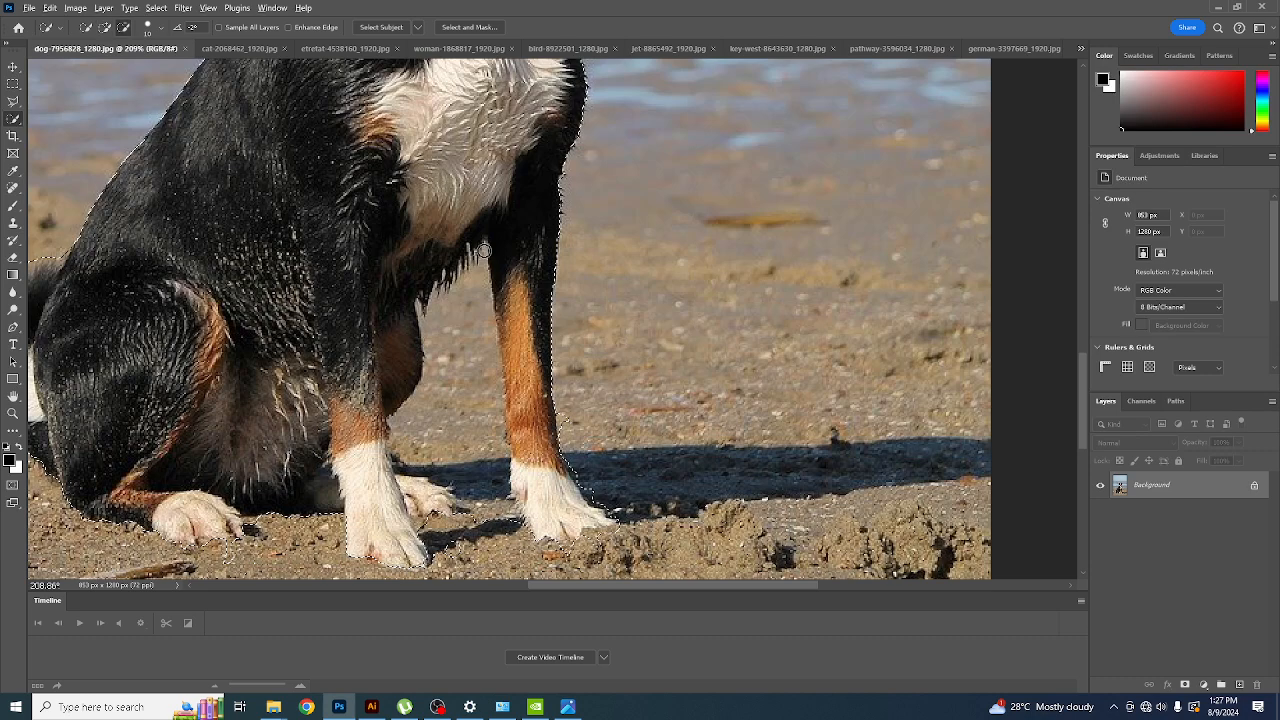
left_click_drag(484, 251, 480, 258)
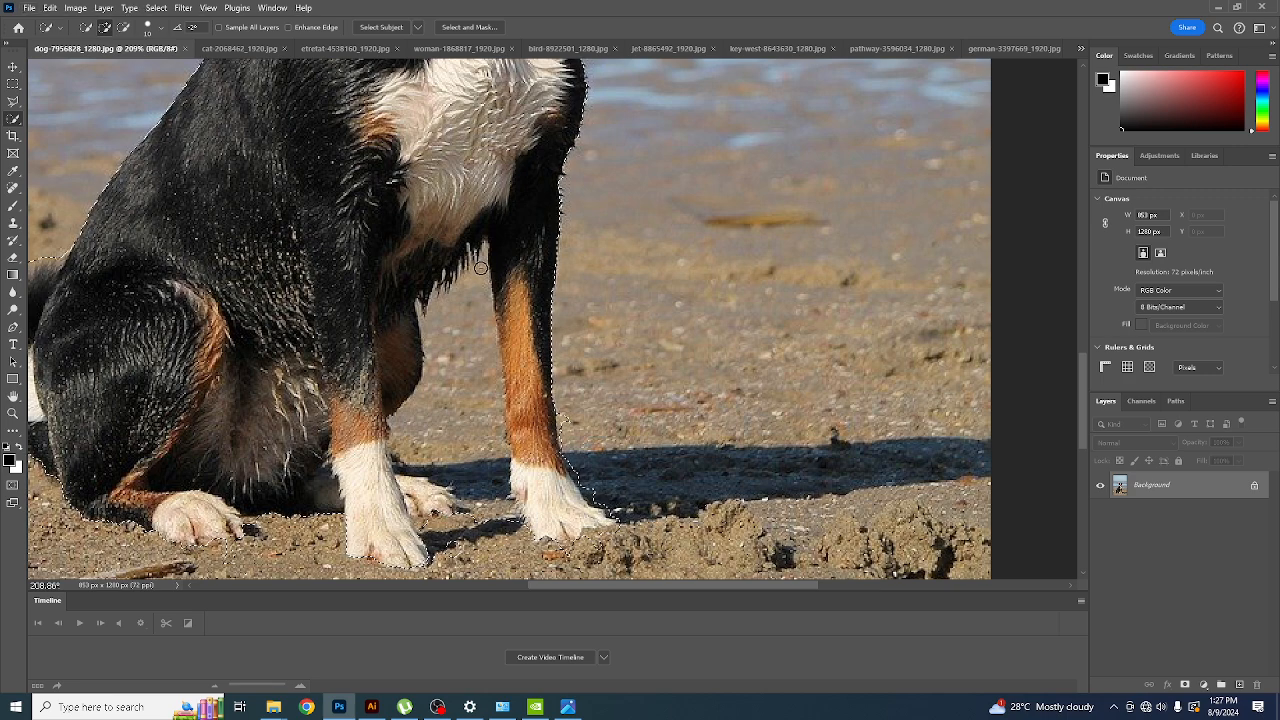
key("alt")
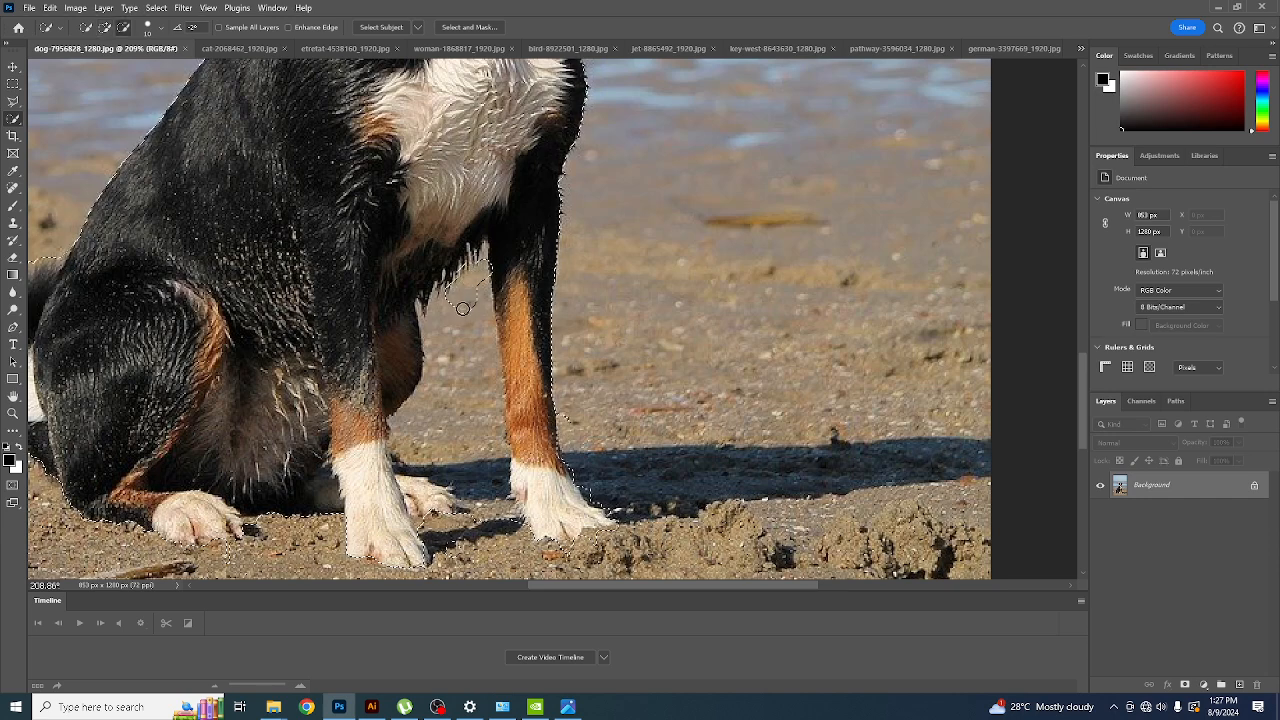
left_click_drag(460, 303, 492, 408)
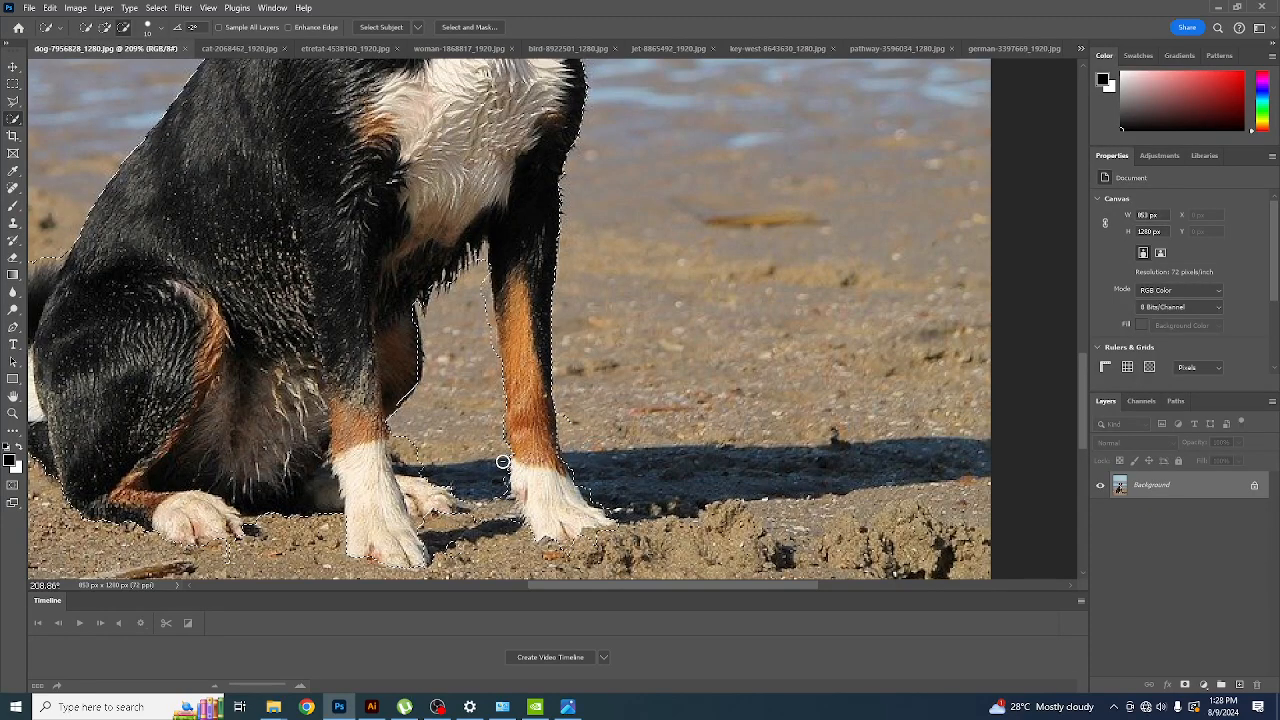
left_click(505, 468, "alt")
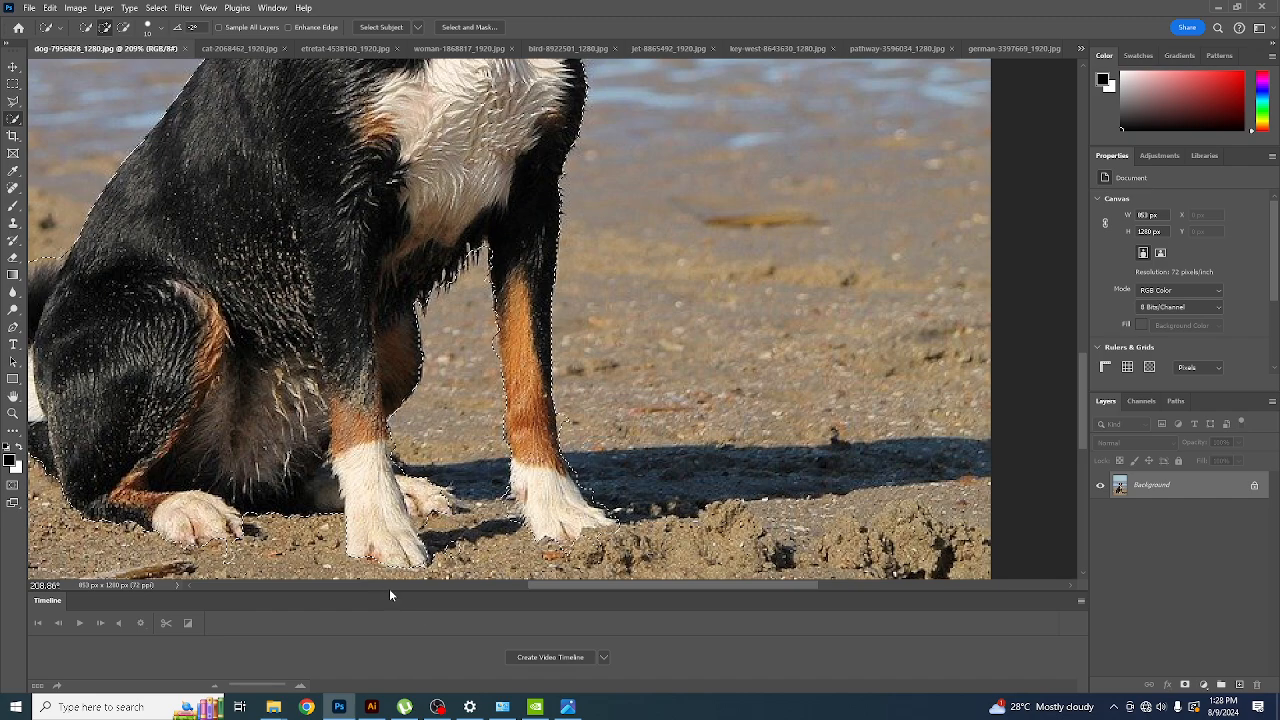
- Subtract the stray background beside the outer edge of the dog's ear from the selection and check the outline down to the paws
left_click_drag(538, 587, 494, 590)
scroll(371, 371, "up", 5)
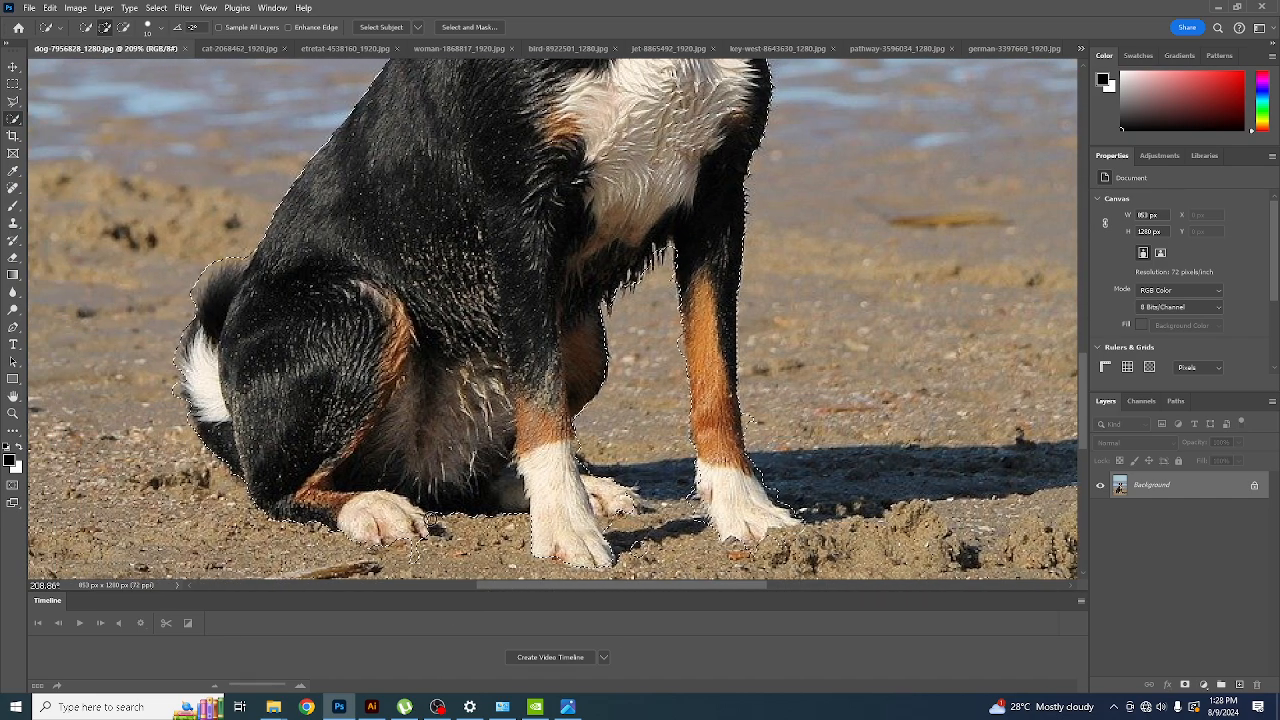
scroll(551, 367, "up", 10)
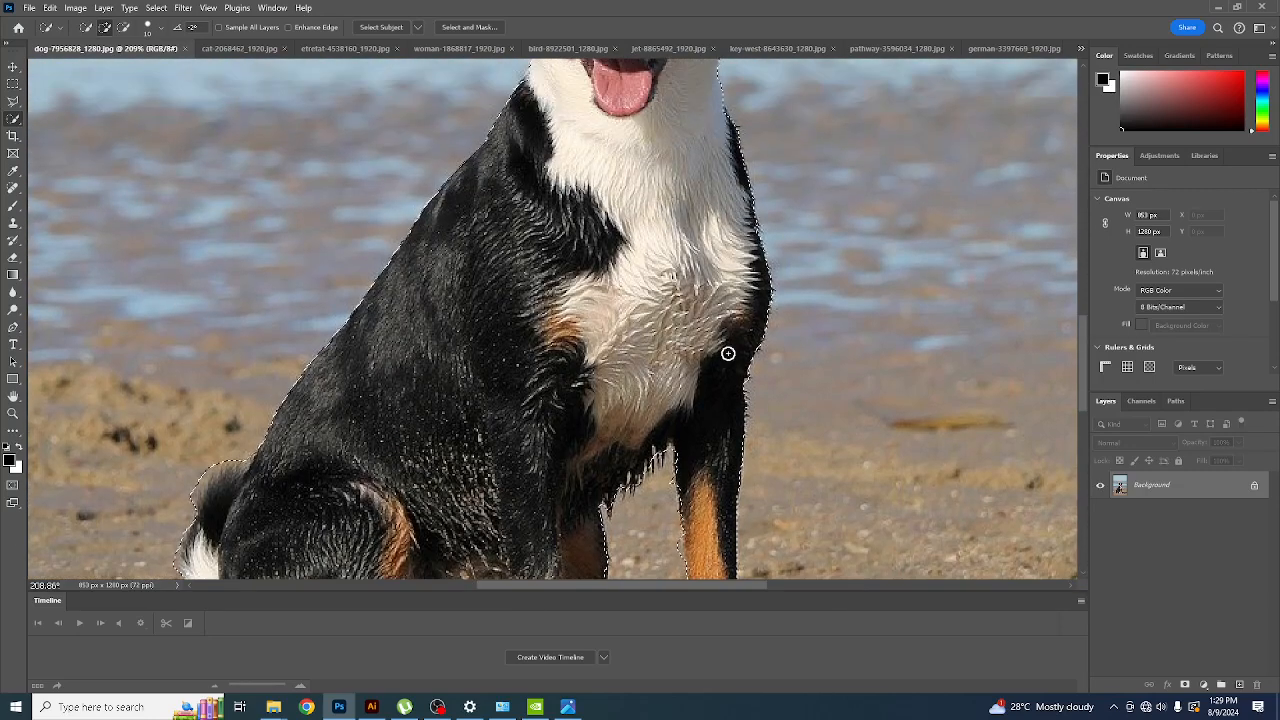
scroll(739, 324, "up", 3)
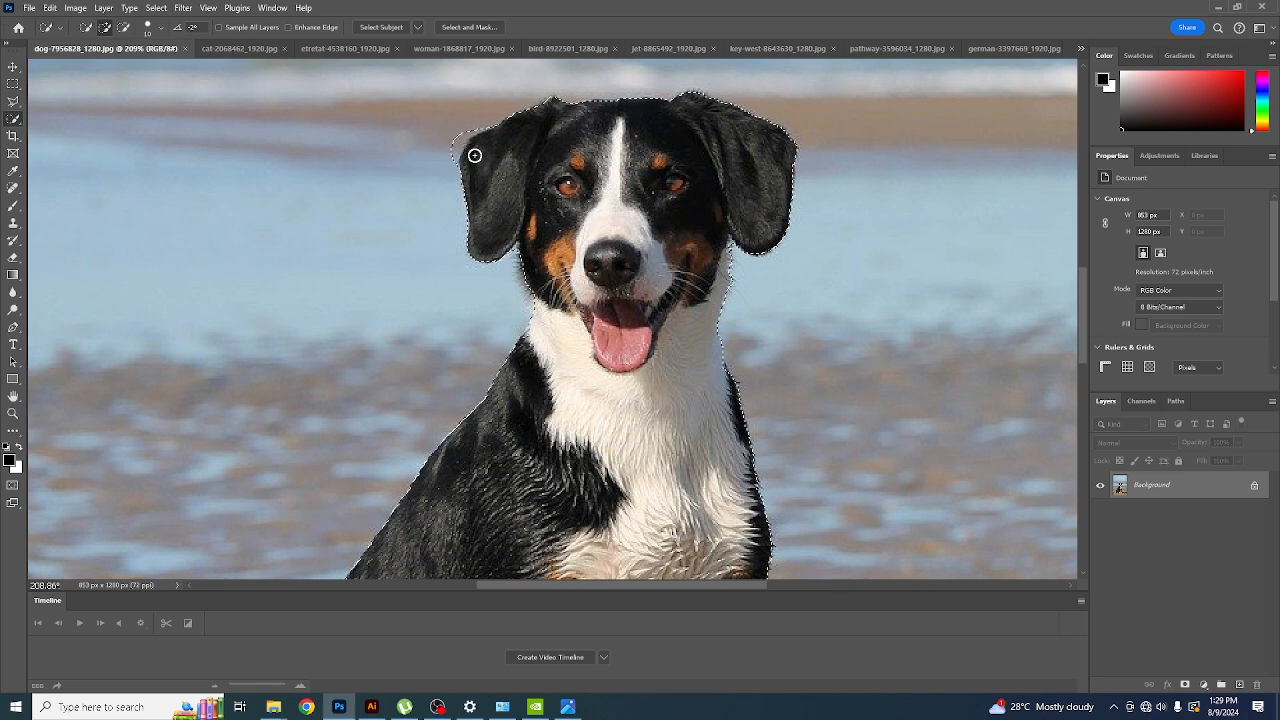
key("alt")
scroll(778, 233, "down", 3)
scroll(778, 233, "down", 9)
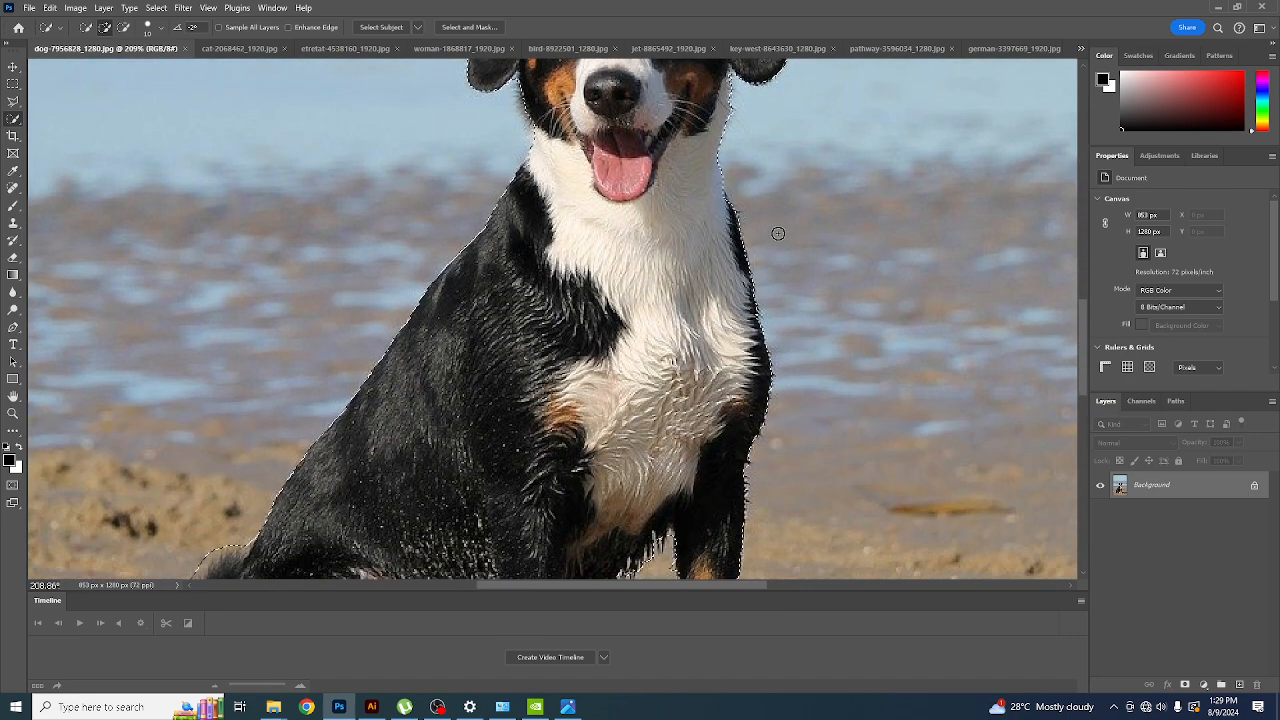
scroll(774, 229, "down", 4)
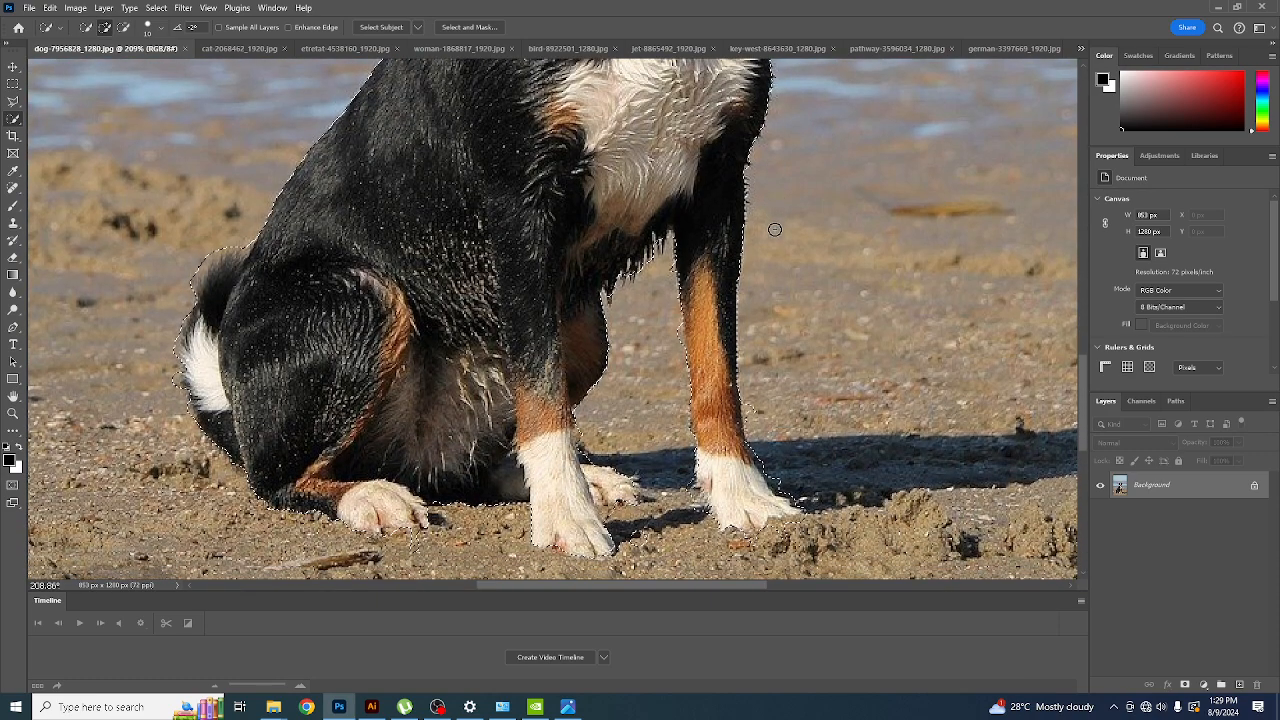
- Subtract the remaining sand beneath the chest fur between the dog's front legs from the selection
scroll(774, 229, "up", 1)
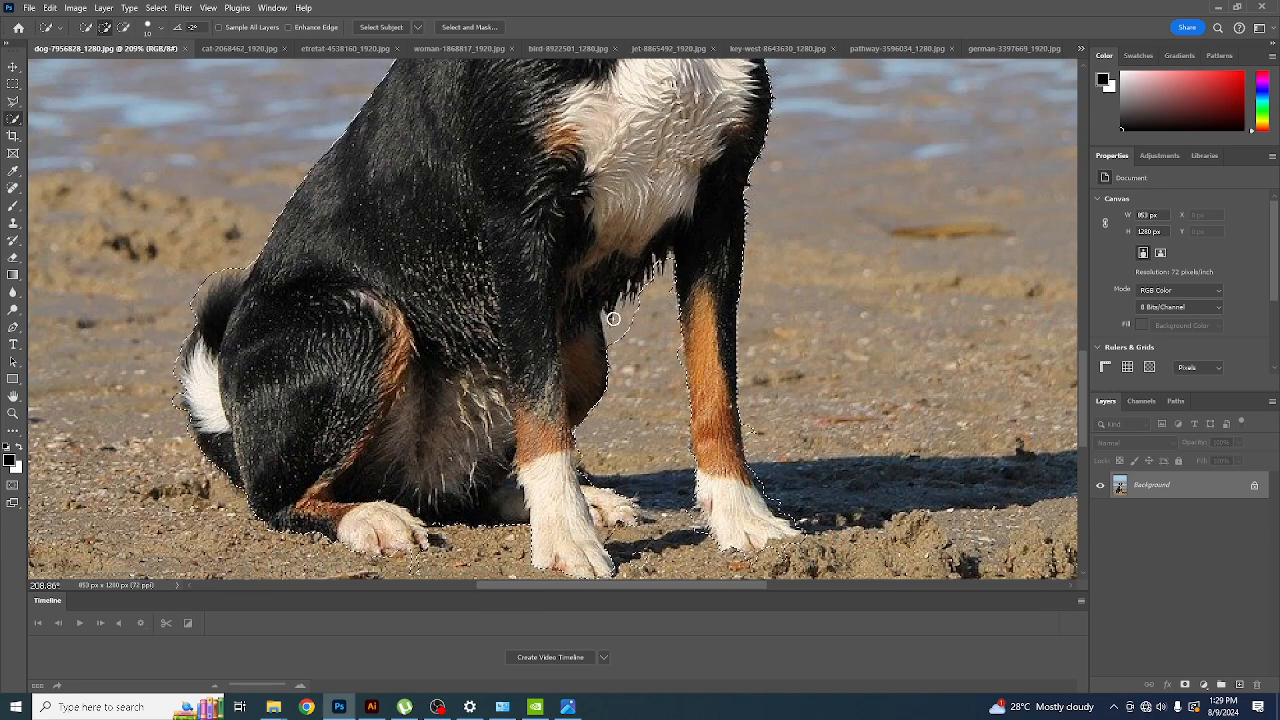
key("alt")
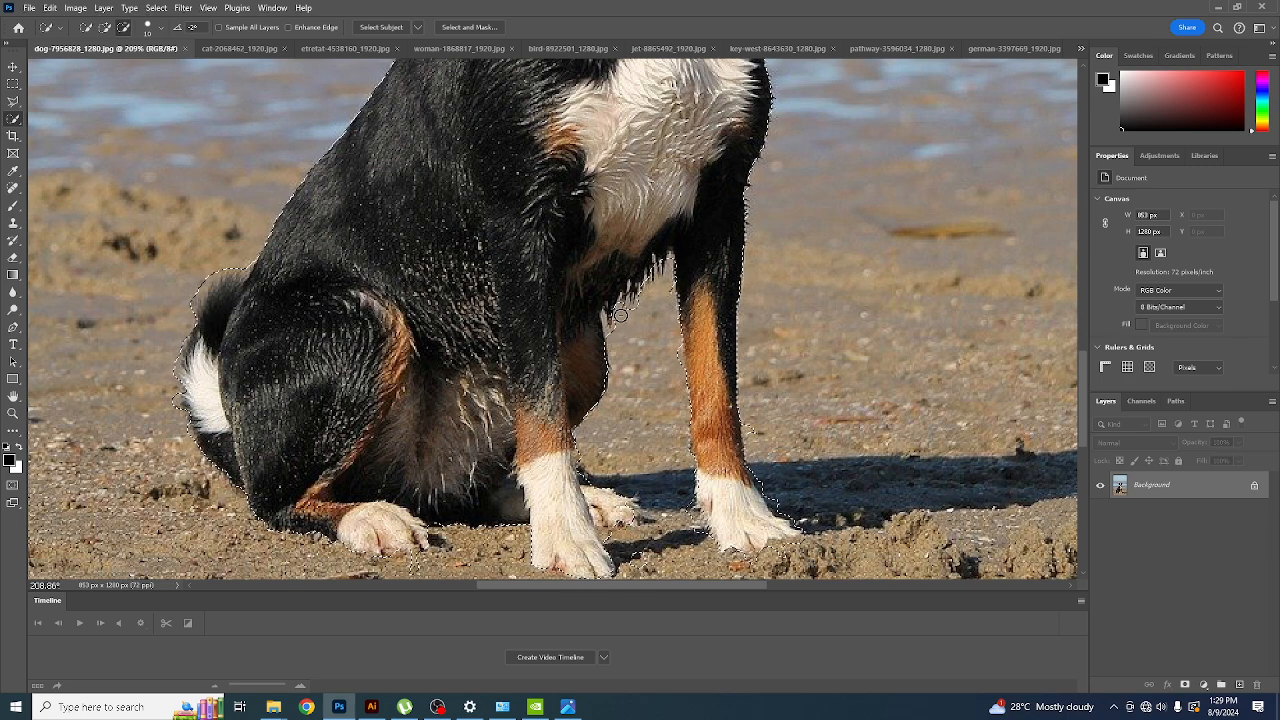
scroll(649, 330, "up", 10)
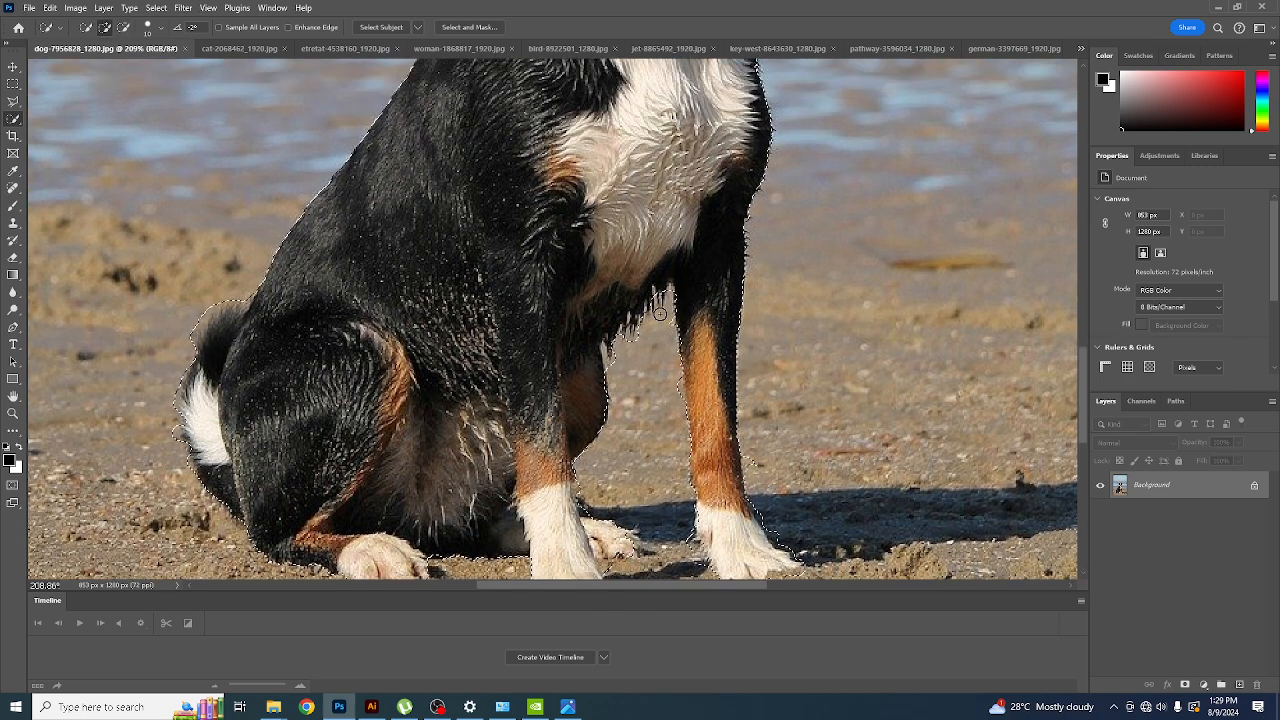
- Examine the selection outline along the dog's chest, neck and head and around the whole body
scroll(660, 314, "up", 6)
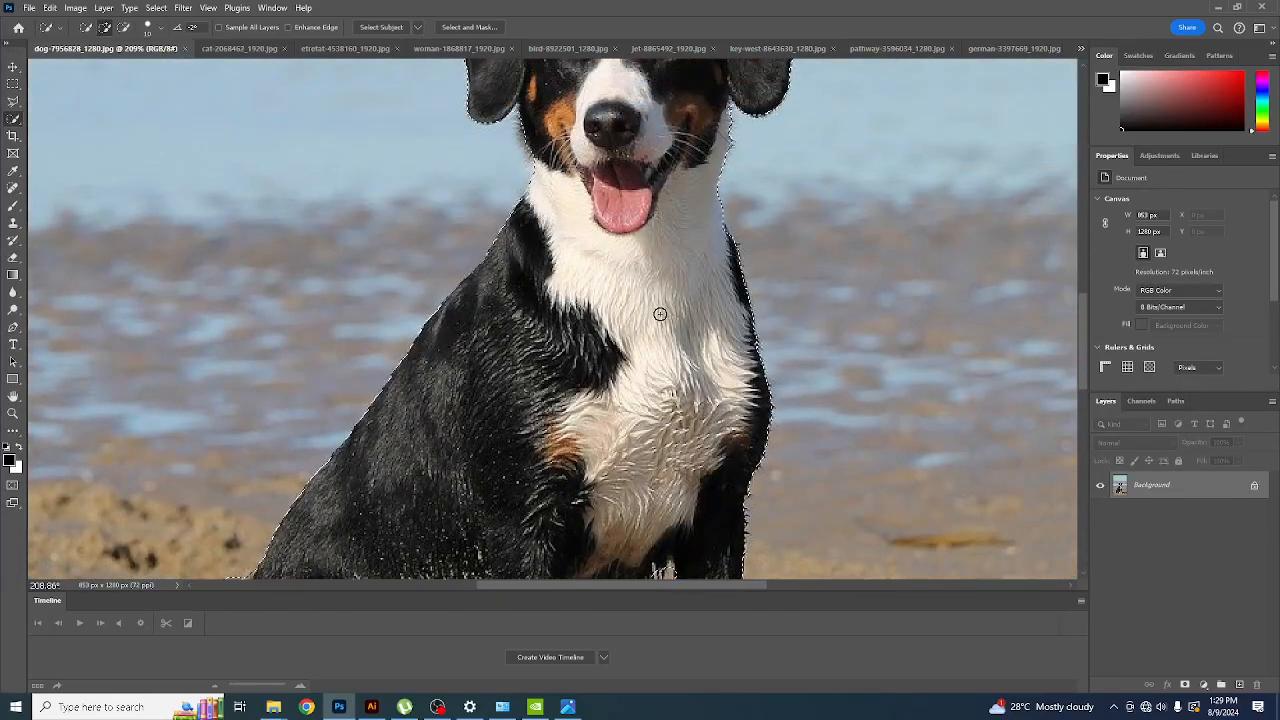
scroll(660, 314, "down", 5)
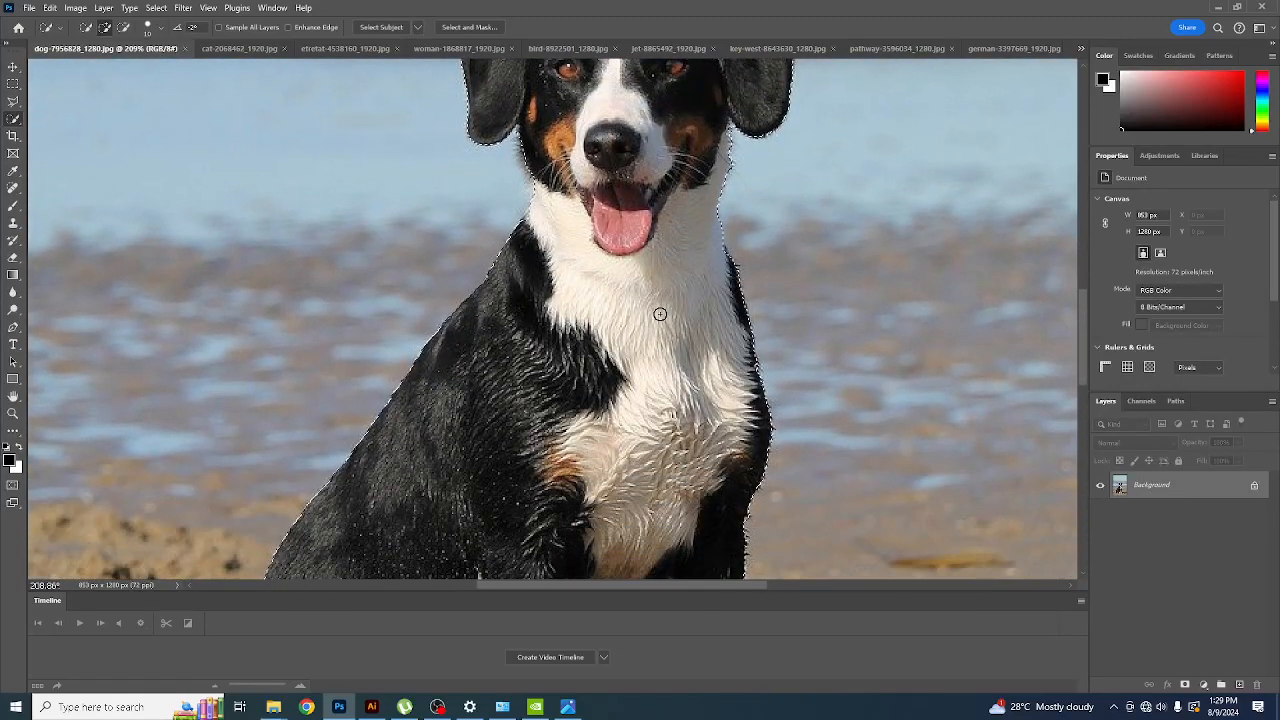
scroll(660, 314, "up", 3)
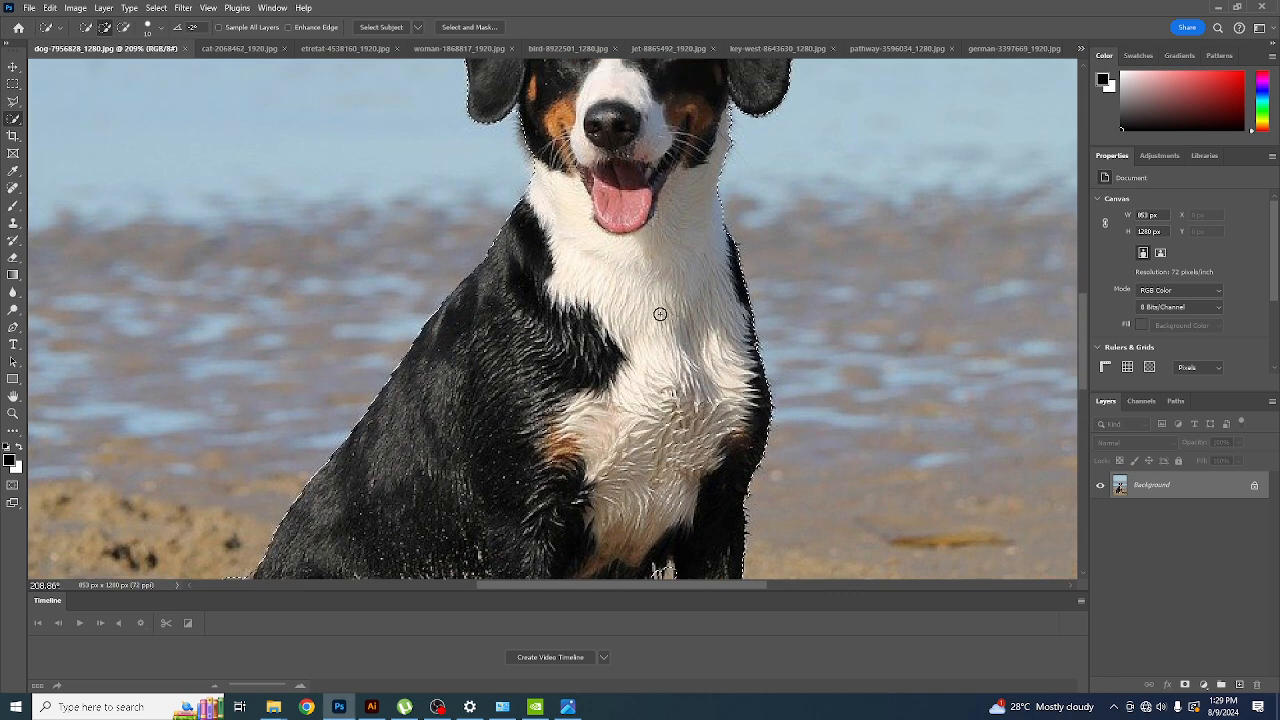
scroll(660, 314, "up", 2)
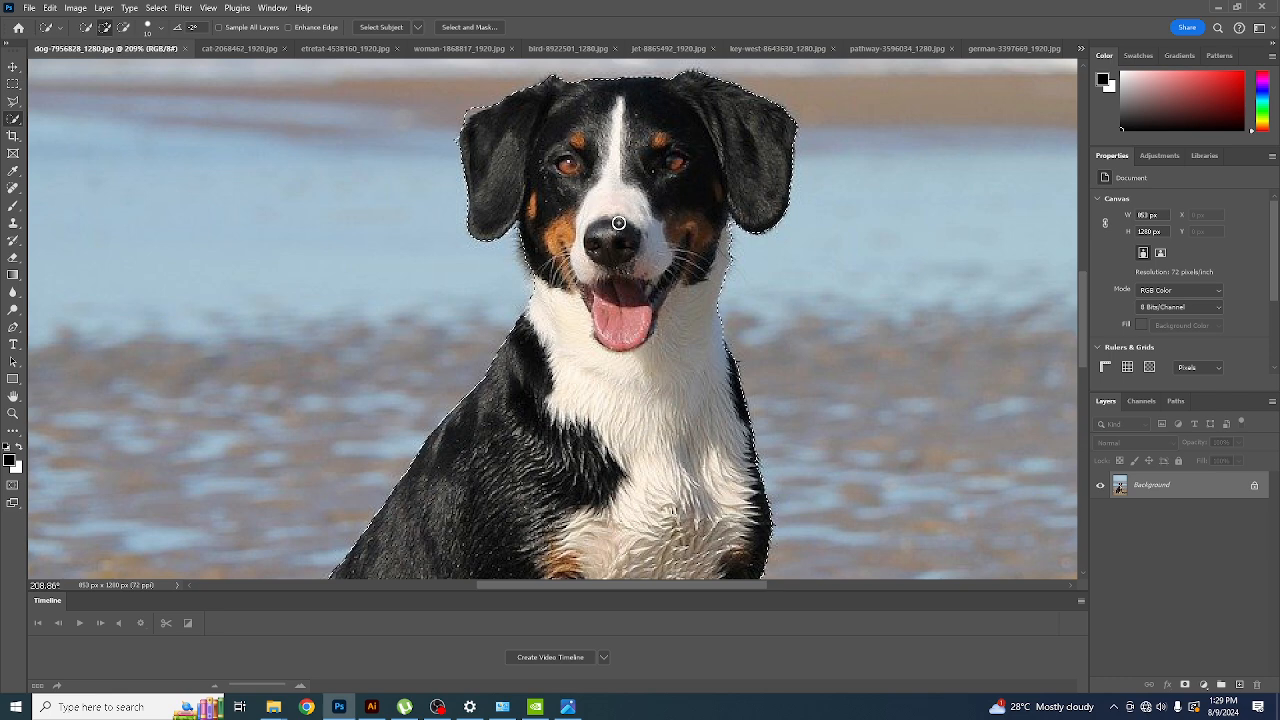
key("alt")
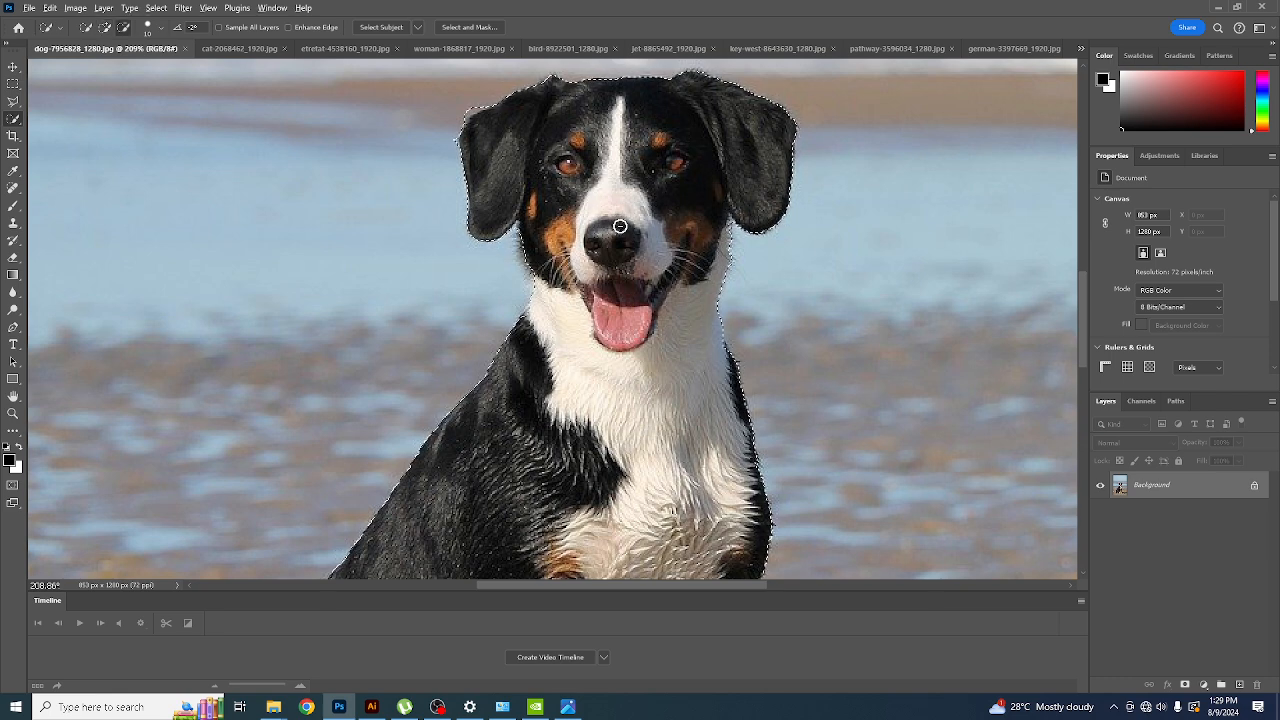
scroll(620, 227, "down", 5)
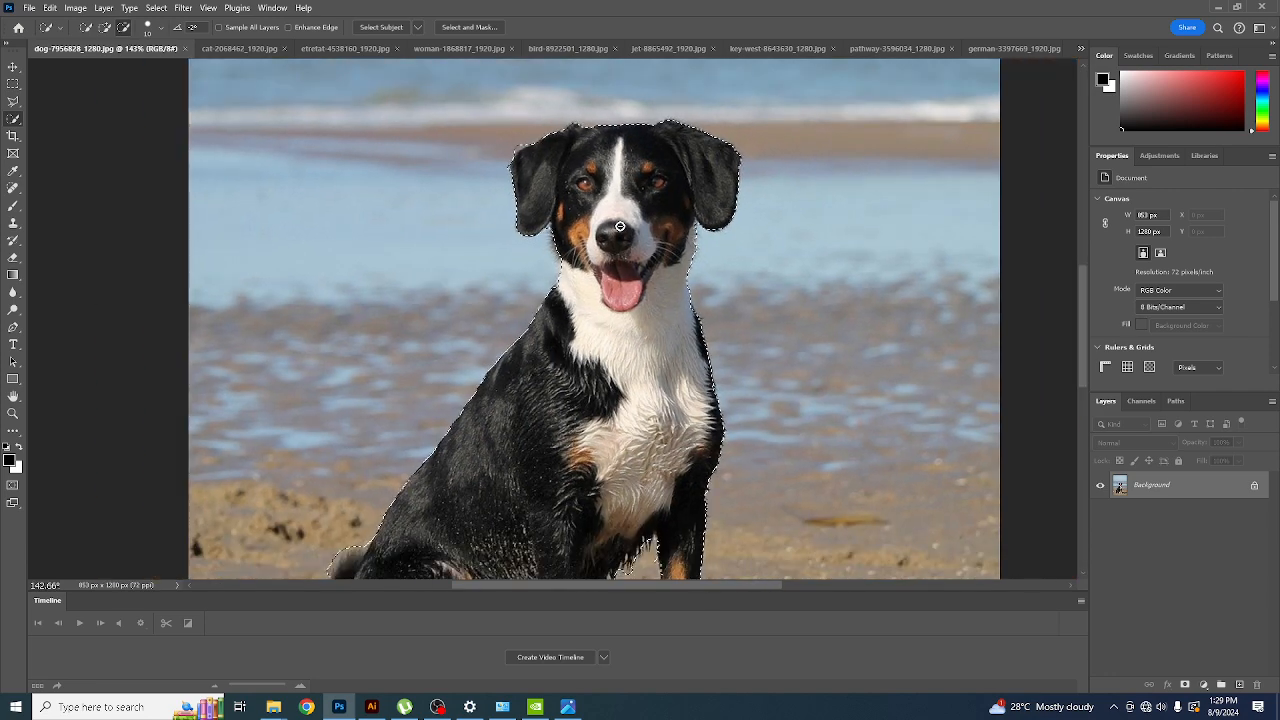
scroll(620, 227, "down", 2)
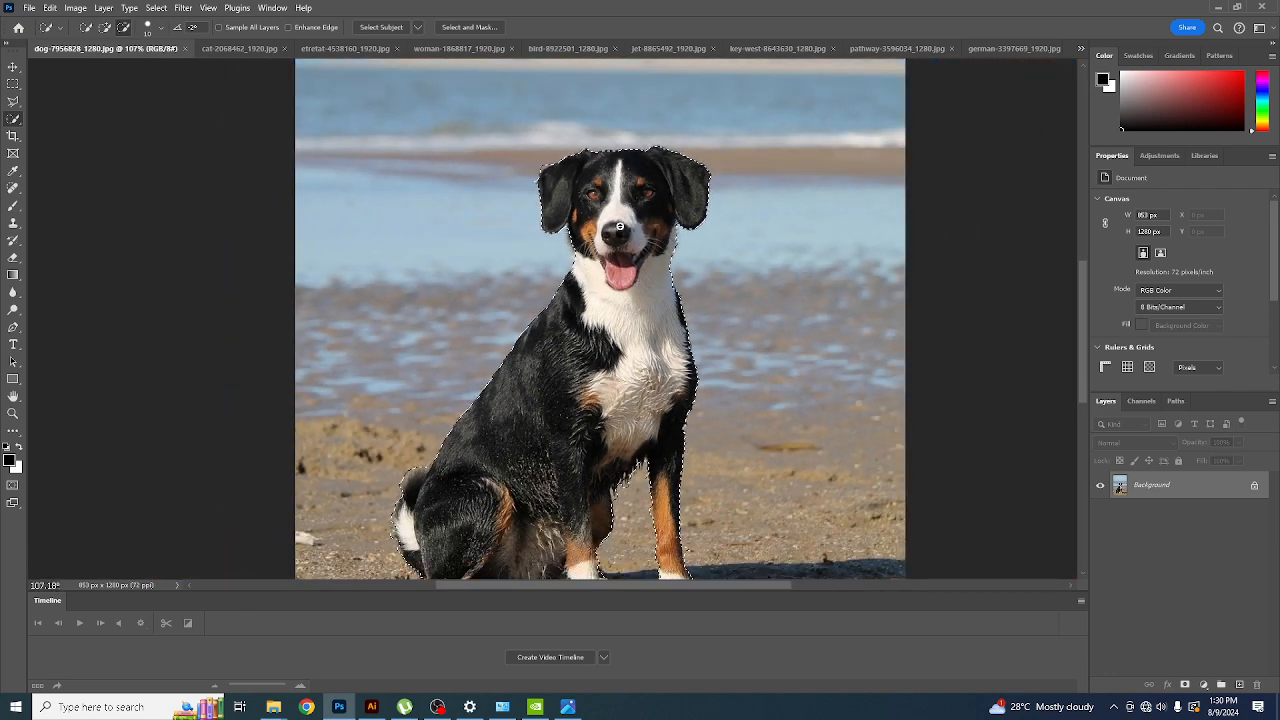
scroll(620, 227, "down", 1)
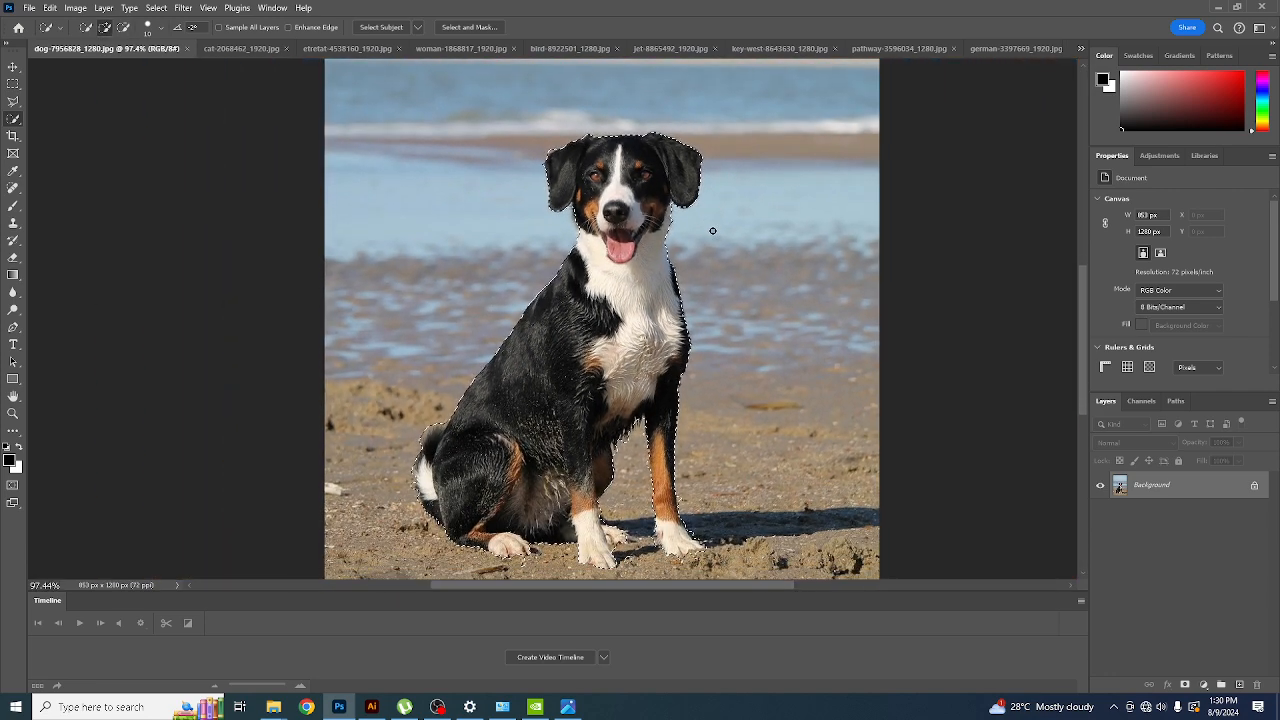
scroll(712, 231, "down", 1)
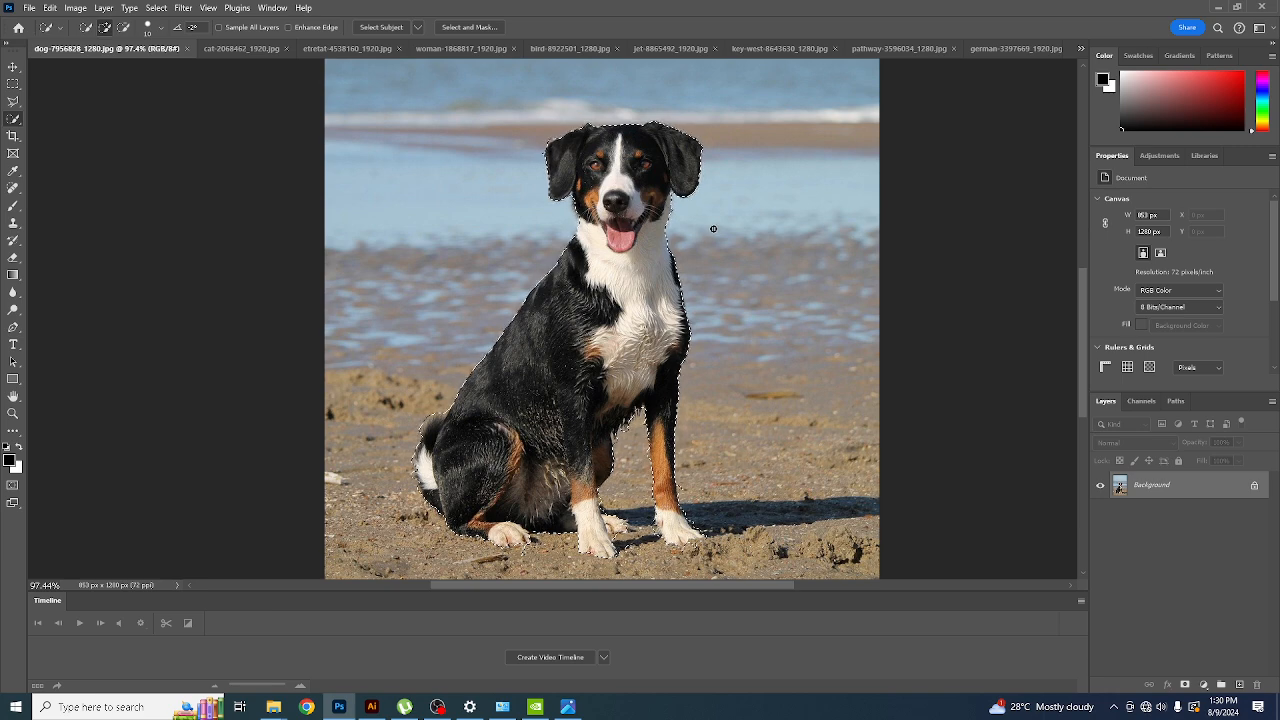
key("f")
key("f")
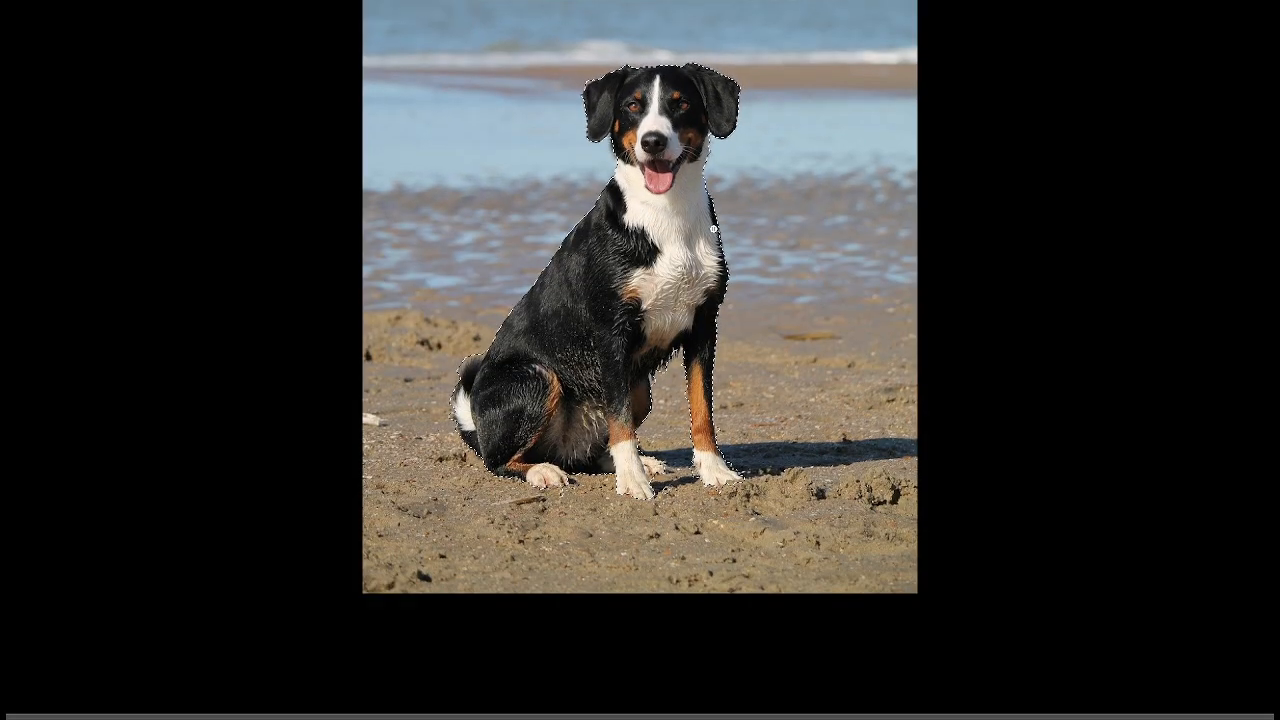
key("f")
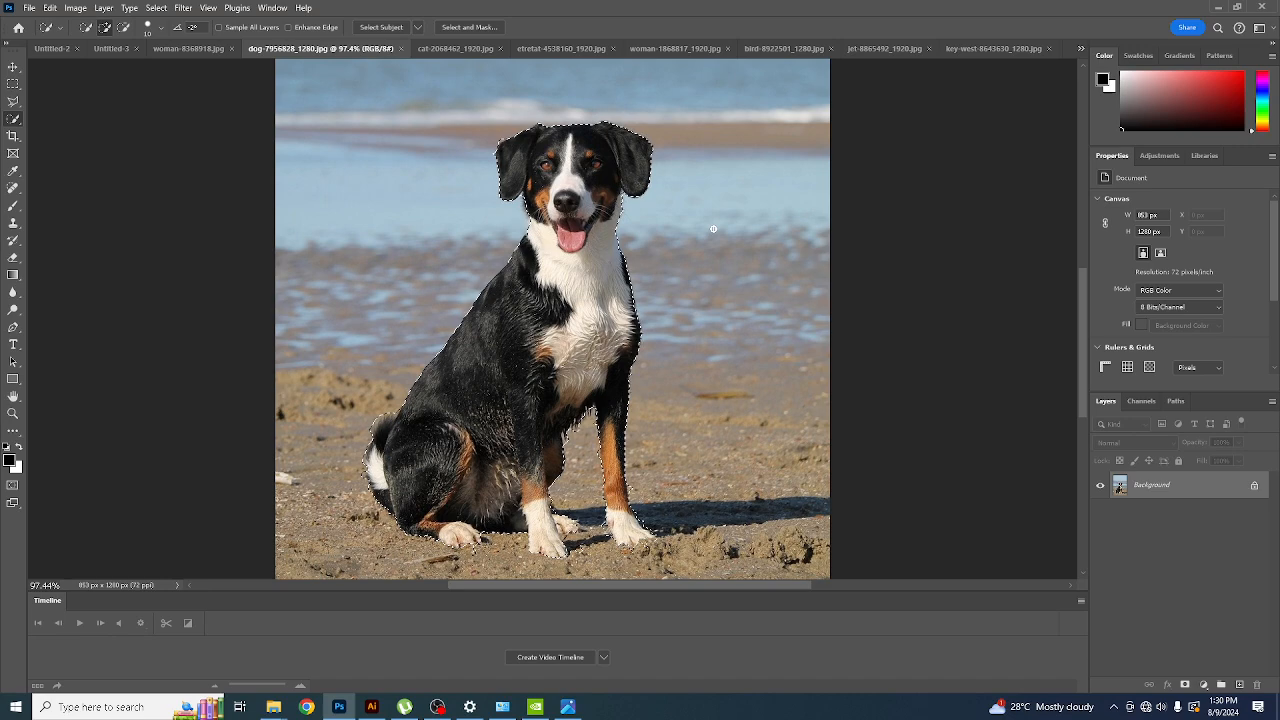
left_click(1103, 84)
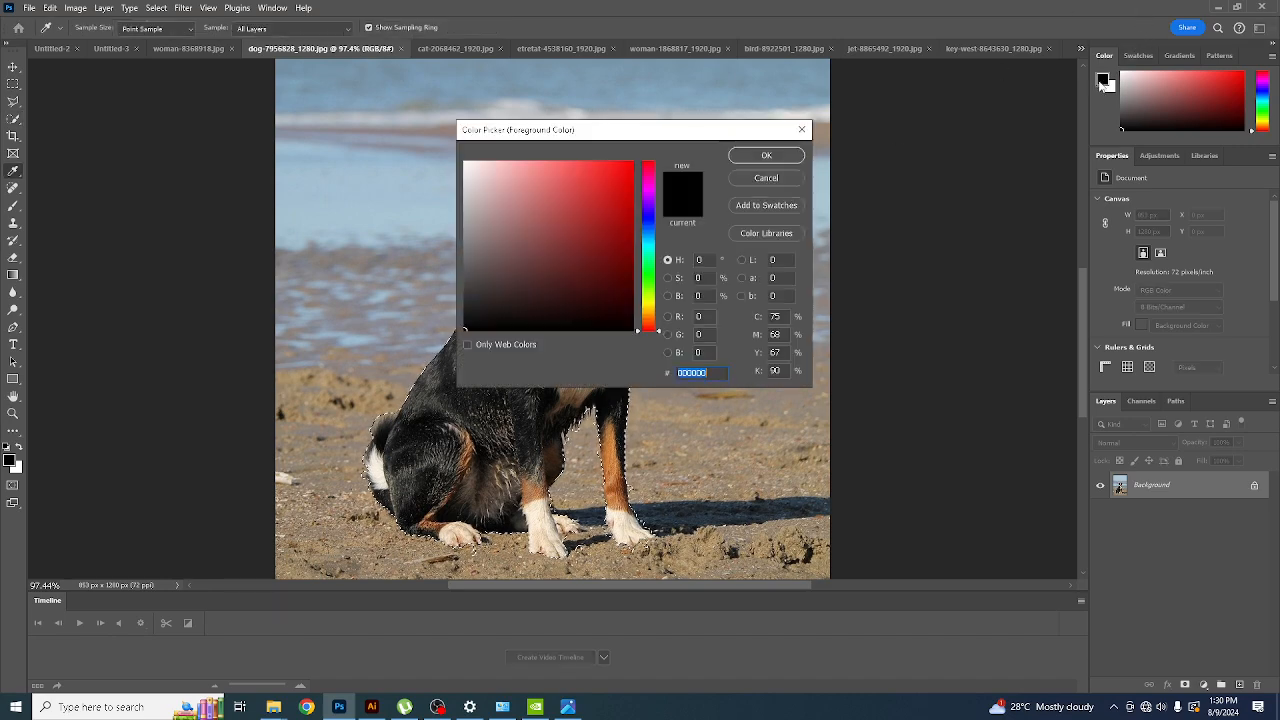
left_click(801, 131)
key("f")
key("w")
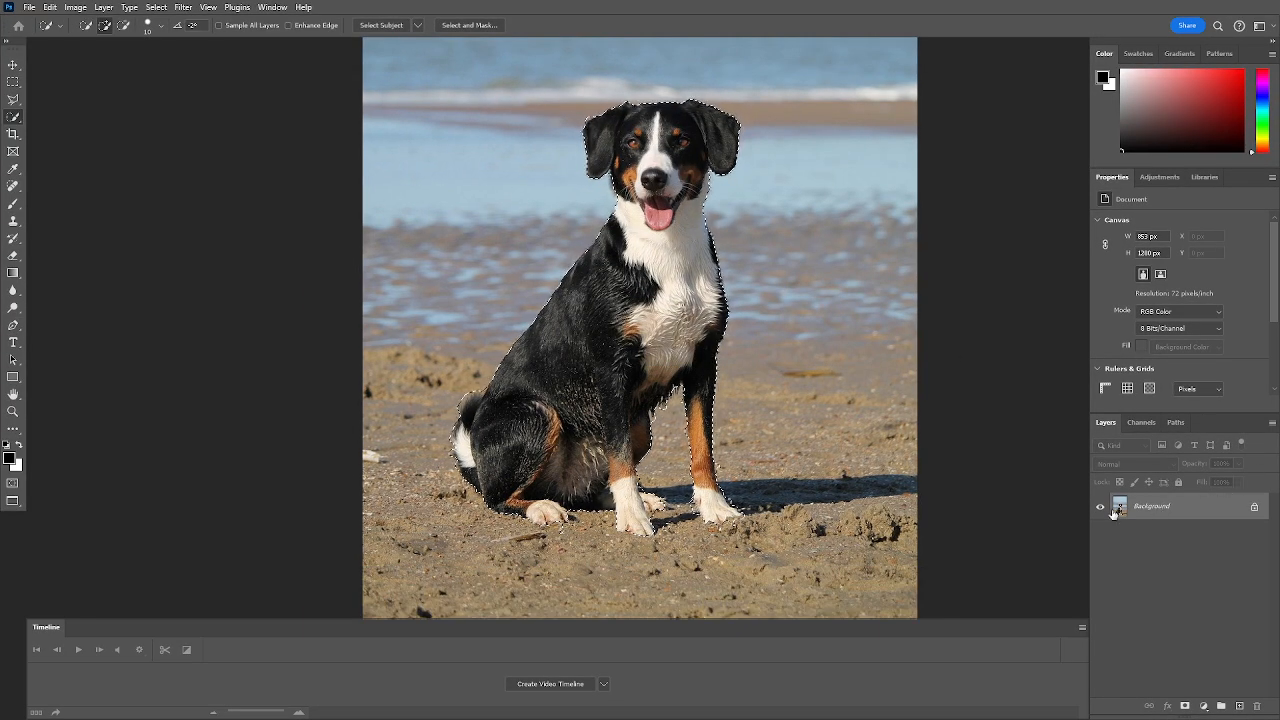
key("f")
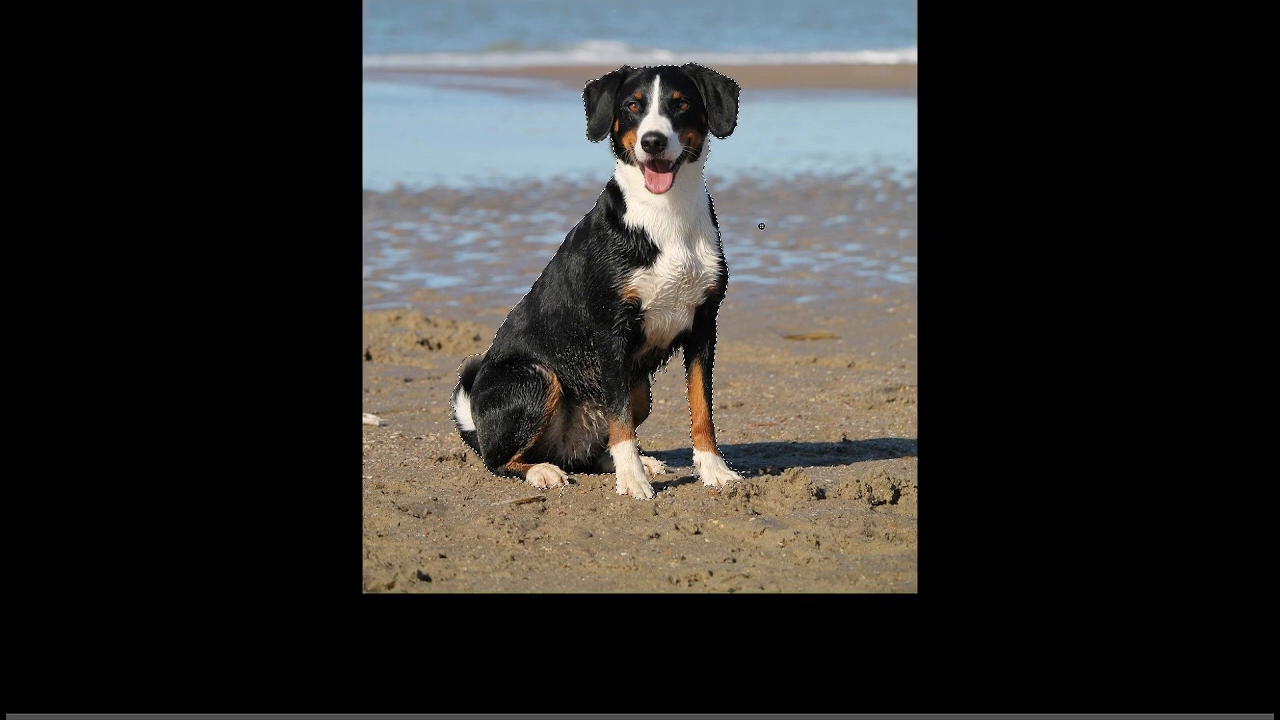
key("f")
- Try Refine Hair on the dog selection in Select and Mask and leave the workspace without applying it
scroll(765, 228, "up", 2)
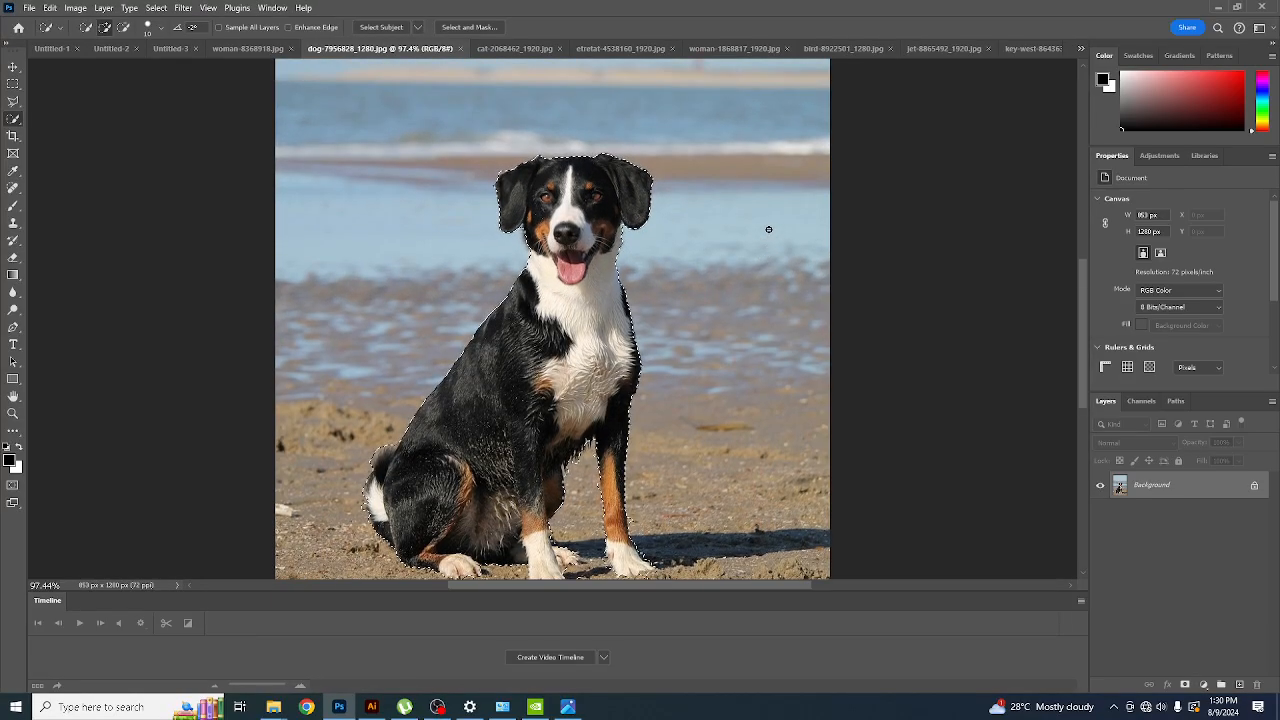
scroll(765, 231, "up", 2)
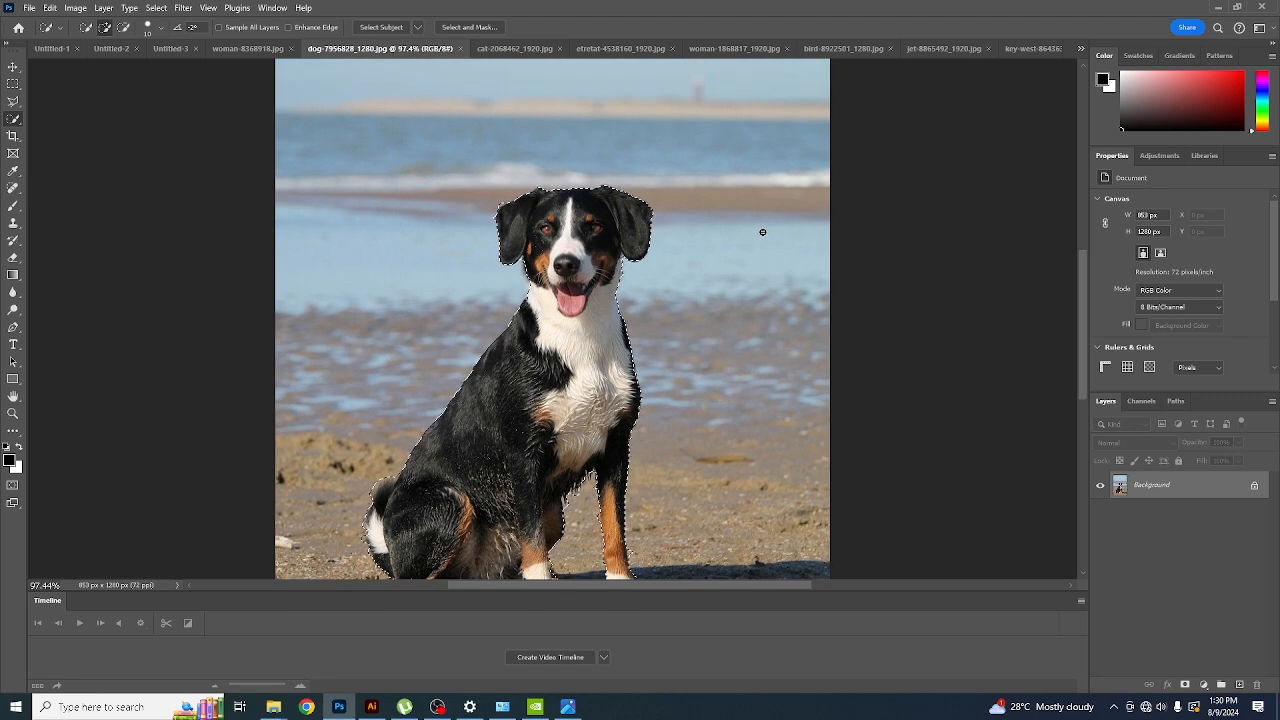
scroll(740, 228, "down", 1)
left_click(469, 27)
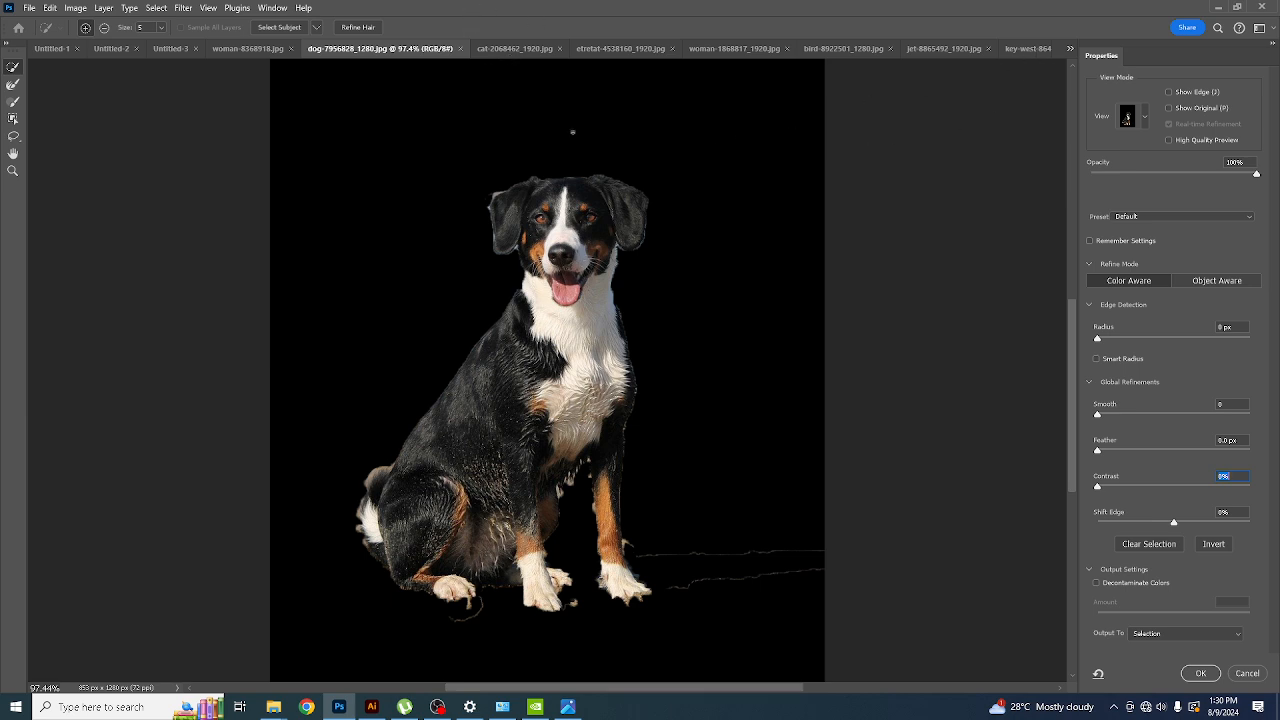
left_click(356, 27)
left_click(1250, 673)
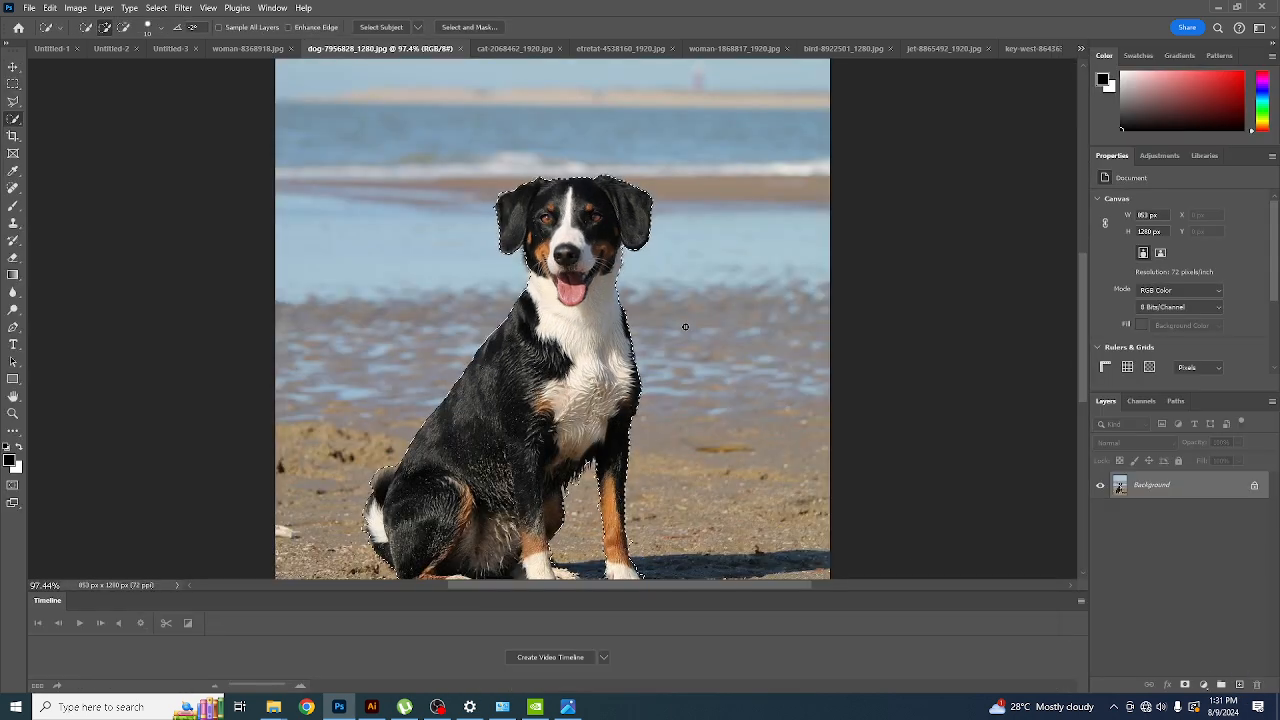
- Discard the current selection and reselect the dog's head, body and tail with a 35 px Quick Selection brush
key("ctrl+d")
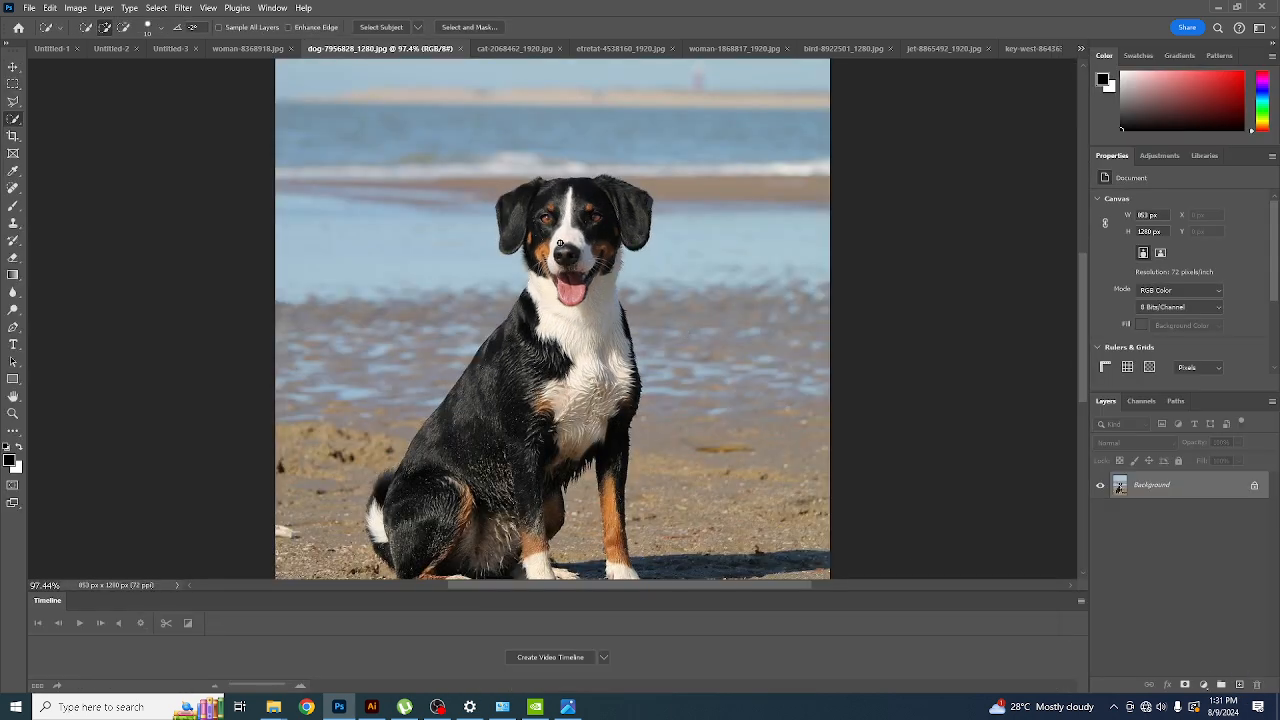
key("bracketright")
key("bracketright")
key("bracketright")
key("bracketright")
key("bracketright")
mouse_move(559, 204)
left_mouse_down()
mouse_move(610, 197)
mouse_move(561, 352)
mouse_move(535, 381)
mouse_move(511, 371)
mouse_move(477, 418)
mouse_move(500, 414)
mouse_move(588, 232)
left_mouse_up()
mouse_move(612, 358)
left_mouse_down()
mouse_move(557, 347)
mouse_move(503, 317)
mouse_move(476, 338)
mouse_move(480, 311)
mouse_move(473, 319)
mouse_move(487, 356)
mouse_move(545, 374)
mouse_move(595, 353)
mouse_move(648, 377)
left_mouse_up()
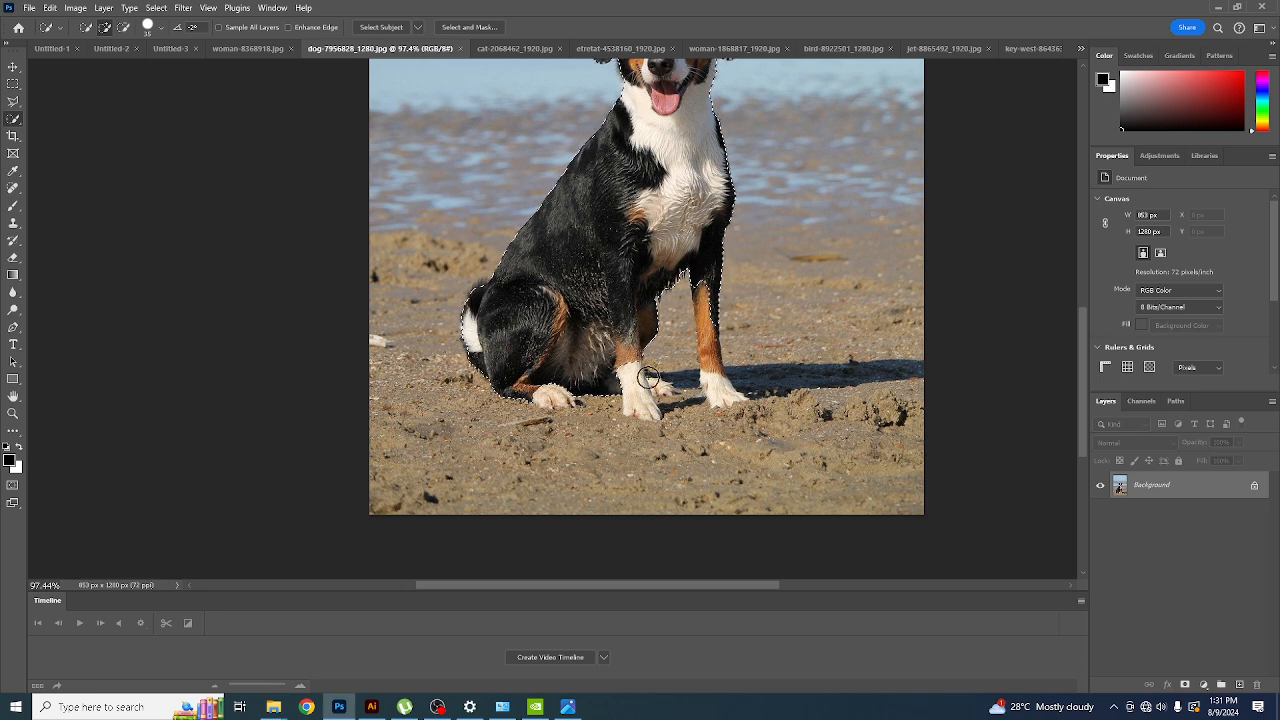
- Add the two hind paws and the white front paw between them to the selection with a 9 px brush
scroll(552, 398, "up", 8)
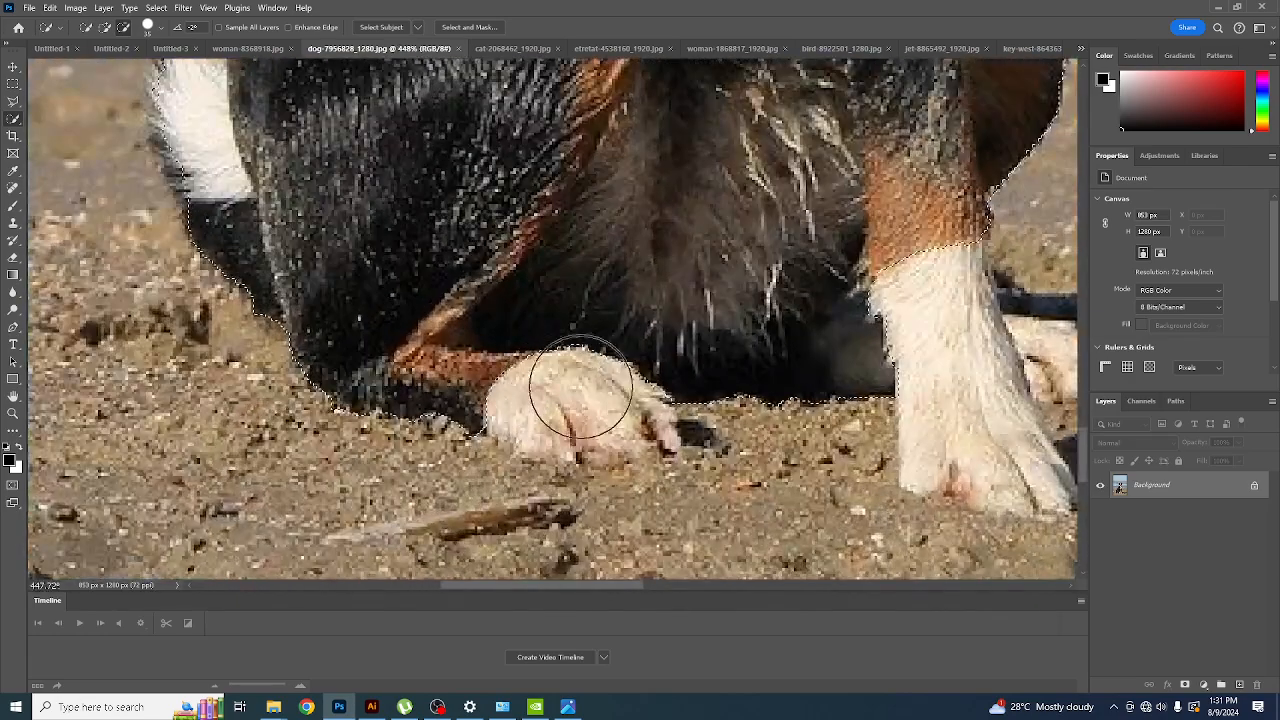
key("bracketleft")
key("bracketleft")
key("bracketleft")
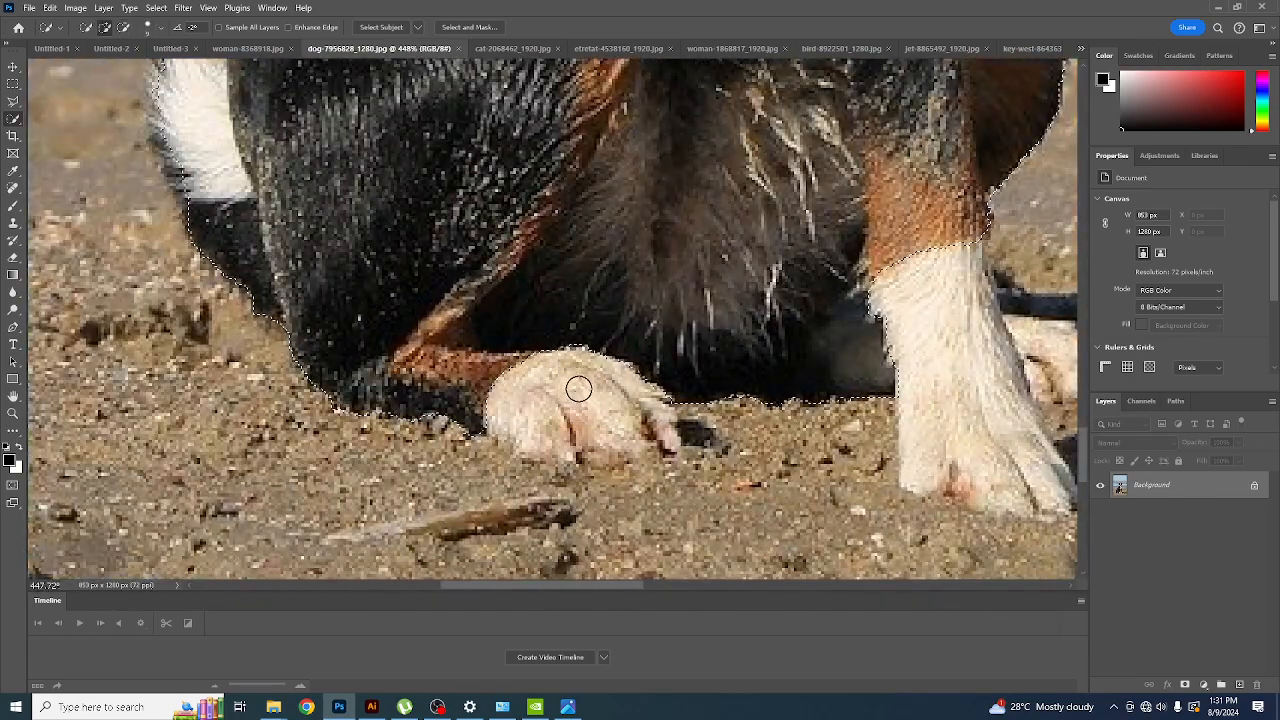
mouse_move(534, 379)
left_mouse_down()
mouse_move(522, 383)
mouse_move(598, 431)
mouse_move(628, 416)
left_mouse_up()
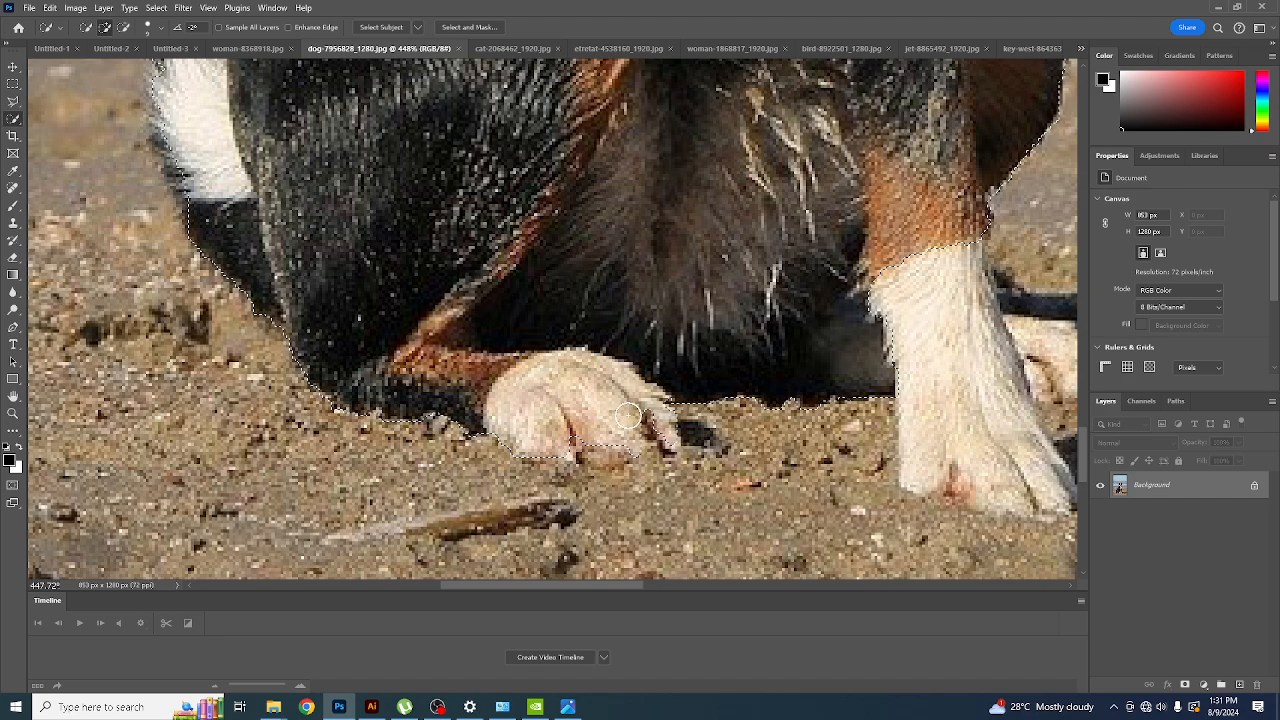
left_click_drag(794, 391, 521, 320)
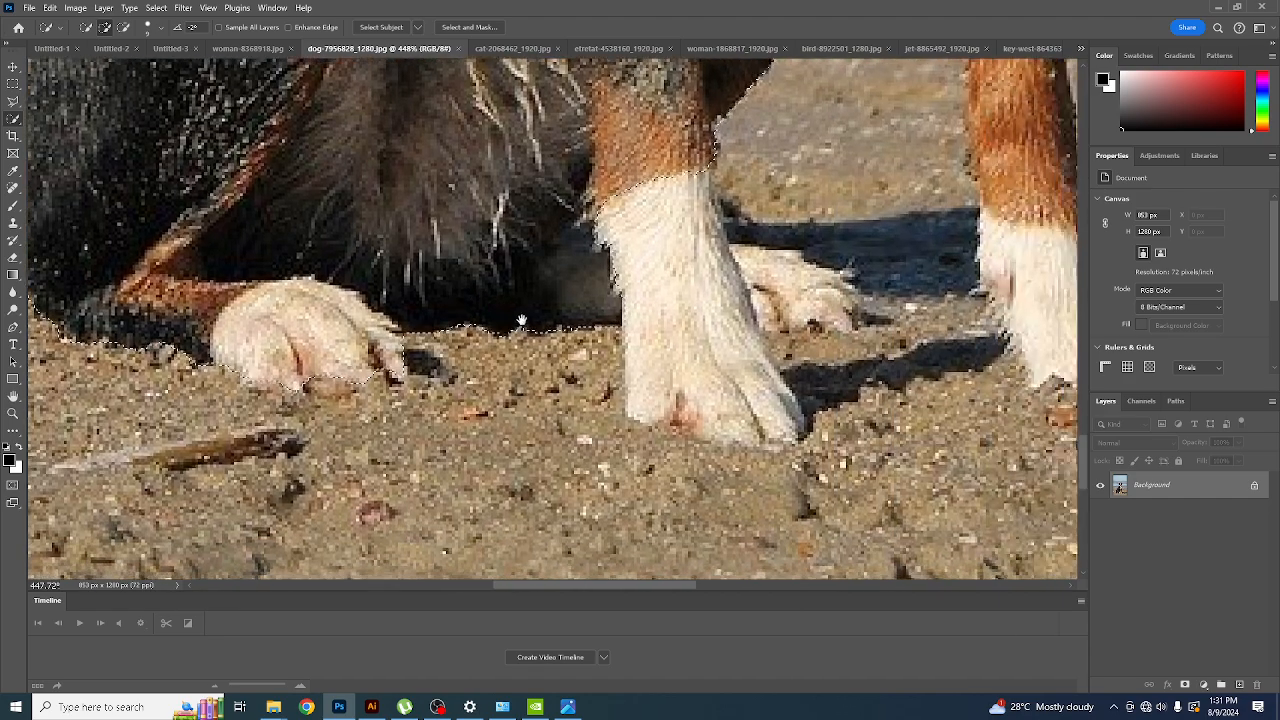
mouse_move(617, 260)
left_mouse_down()
mouse_move(667, 273)
mouse_move(705, 352)
mouse_move(655, 348)
mouse_move(644, 310)
mouse_move(698, 275)
mouse_move(716, 239)
mouse_move(739, 275)
mouse_move(831, 288)
left_mouse_up()
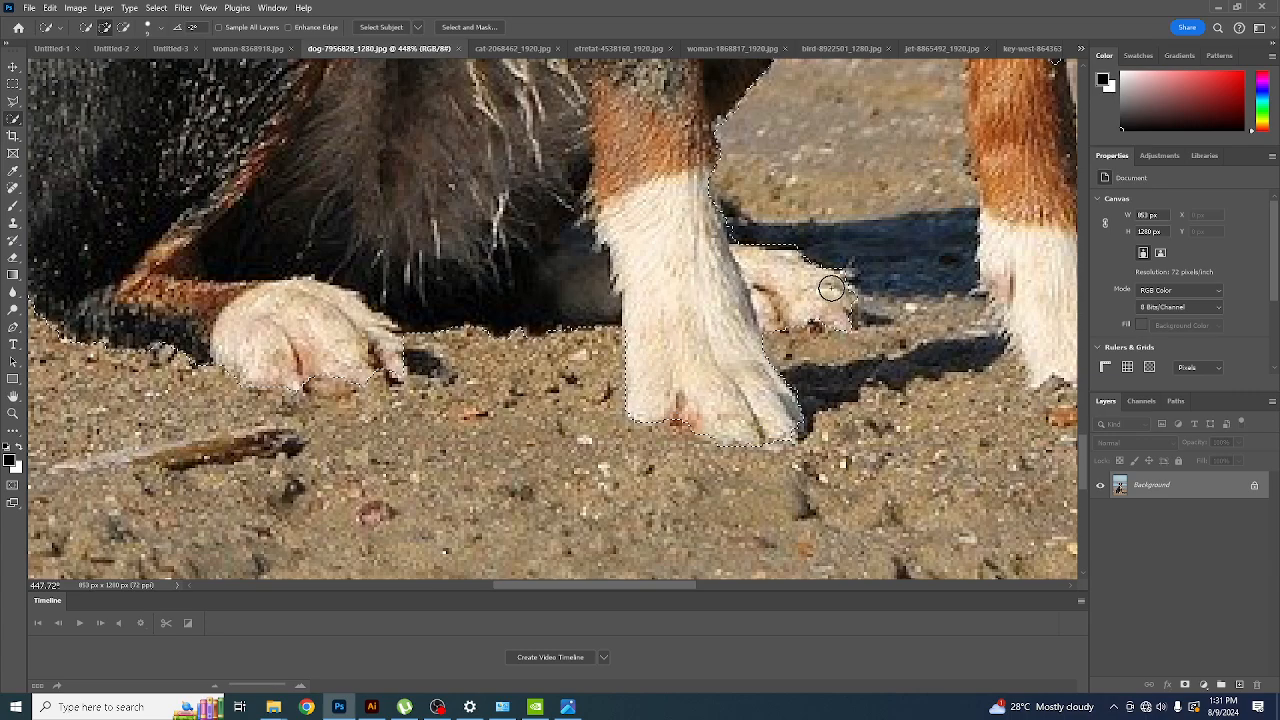
- Add the outer front paw to the selection, subtract the shadow between the front paws, and check the dog's full outline
scroll(586, 291, "down", 6)
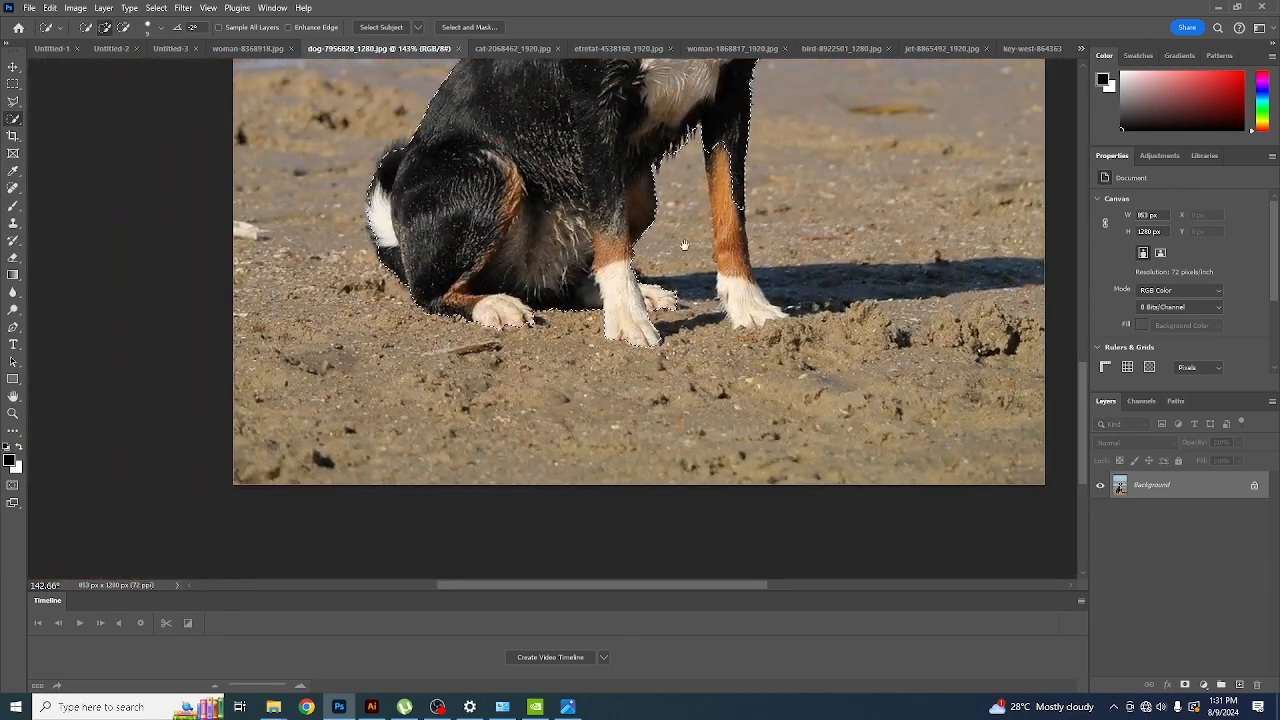
left_click_drag(684, 244, 582, 300)
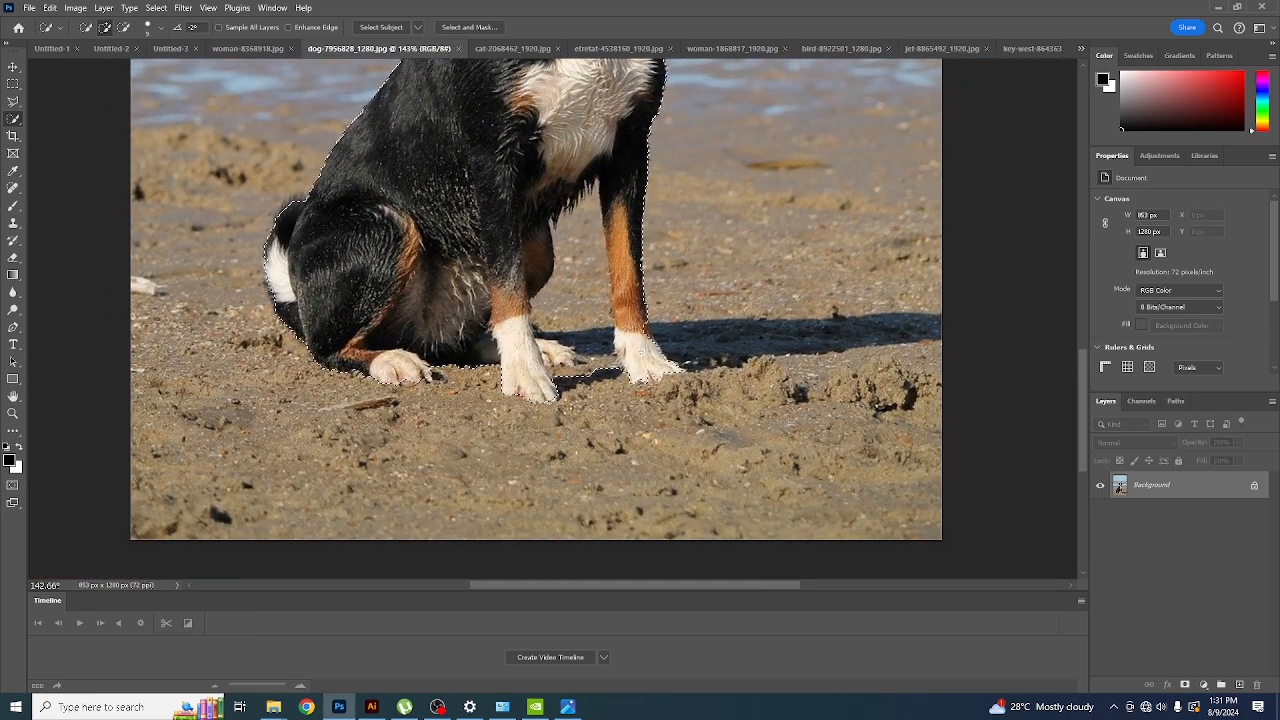
scroll(551, 378, "up", 5)
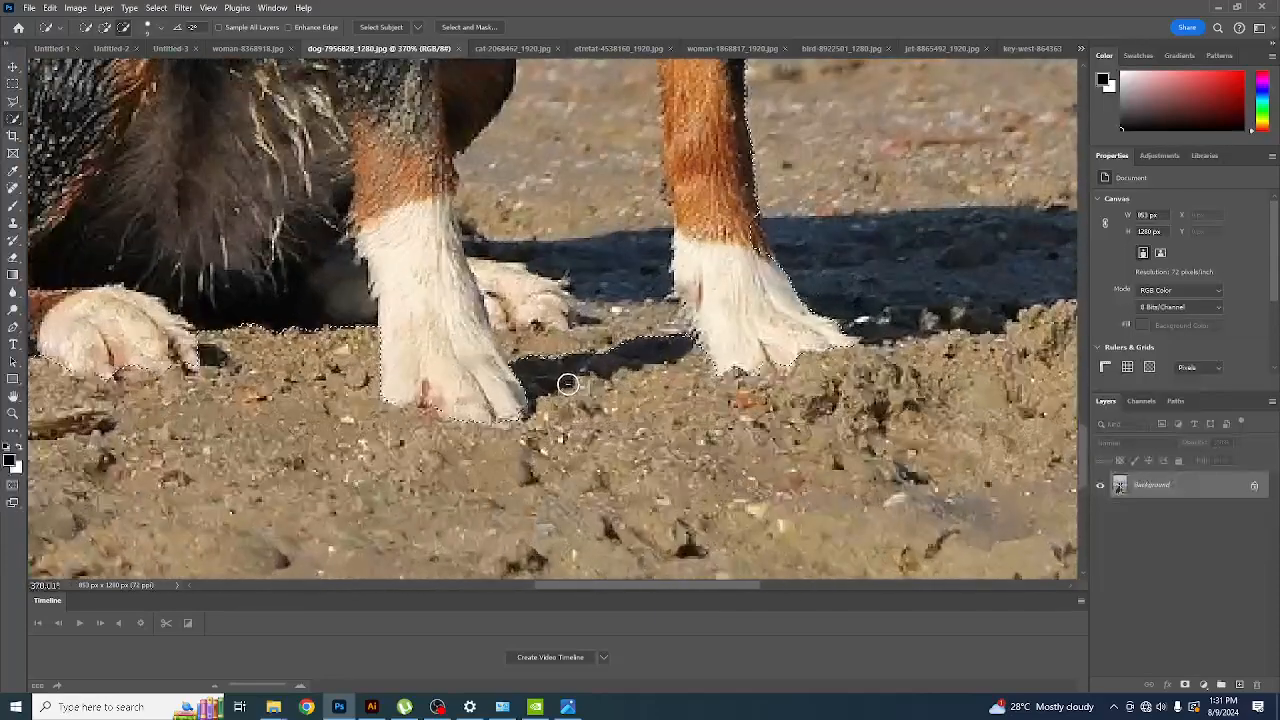
left_click_drag(594, 316, 608, 188)
scroll(573, 368, "down", 4)
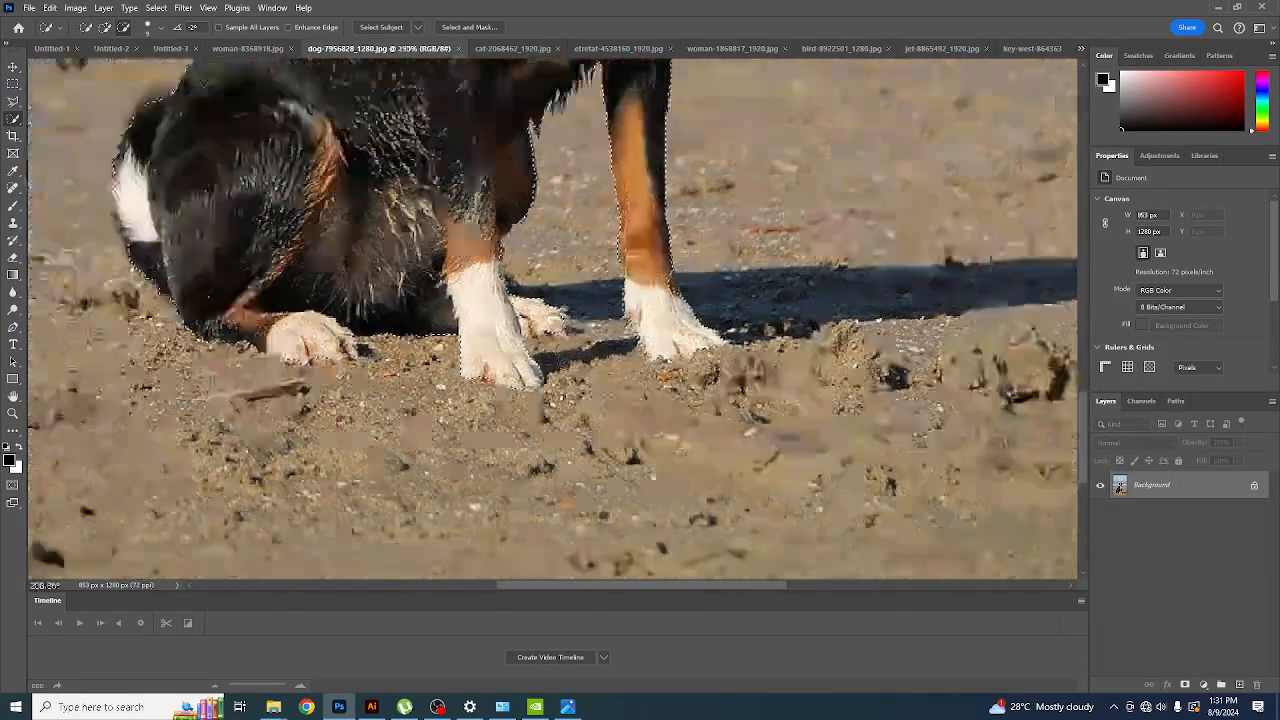
scroll(573, 368, "up", 3)
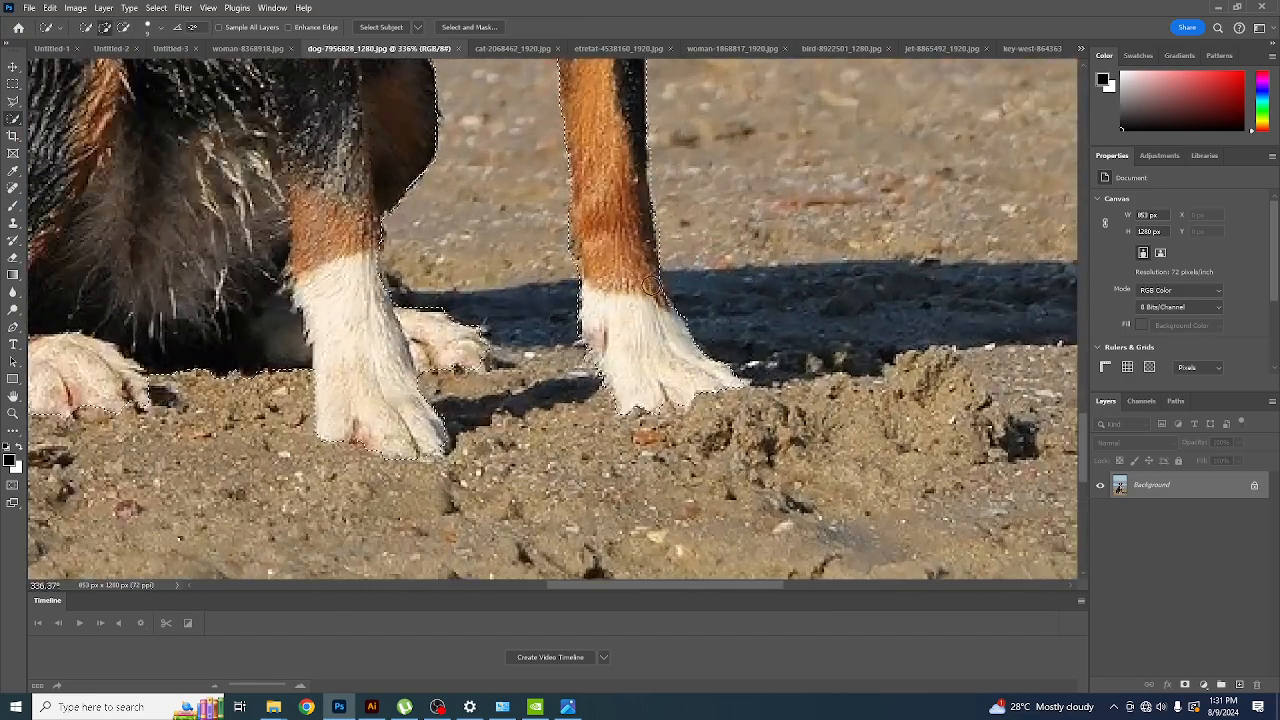
scroll(629, 329, "down", 6)
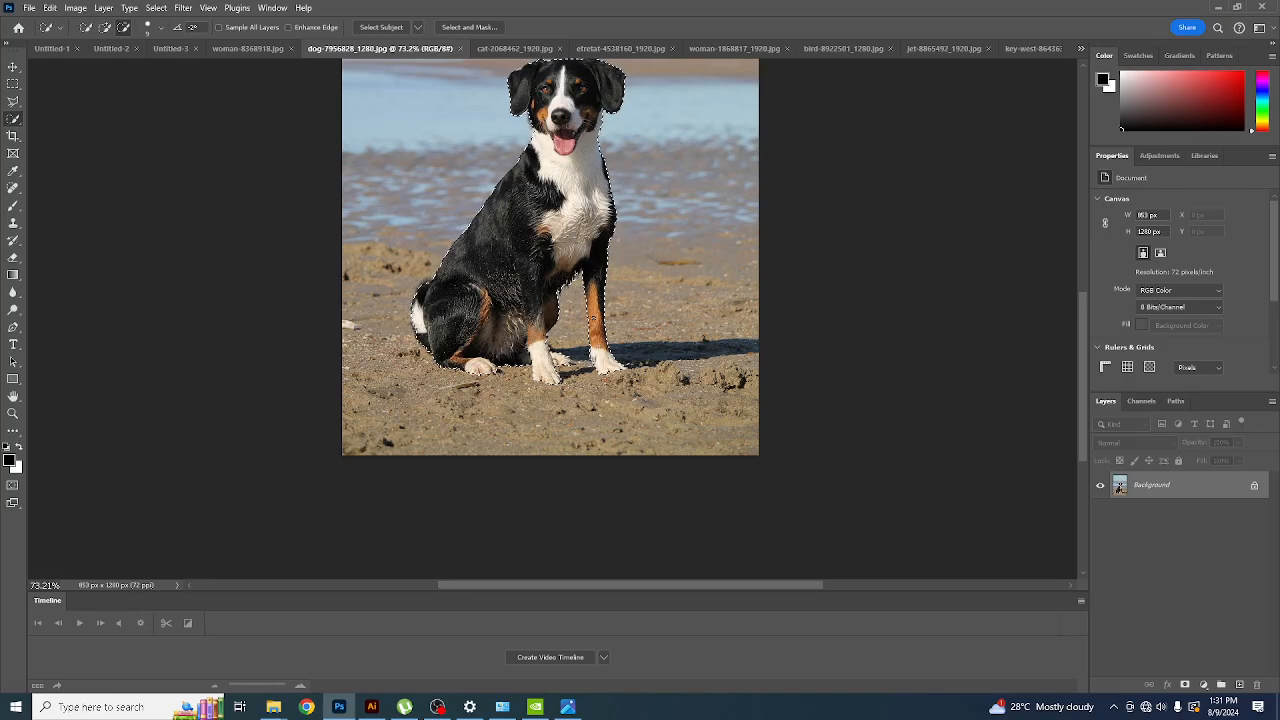
scroll(590, 264, "up", 2)
scroll(600, 300, "up", 3)
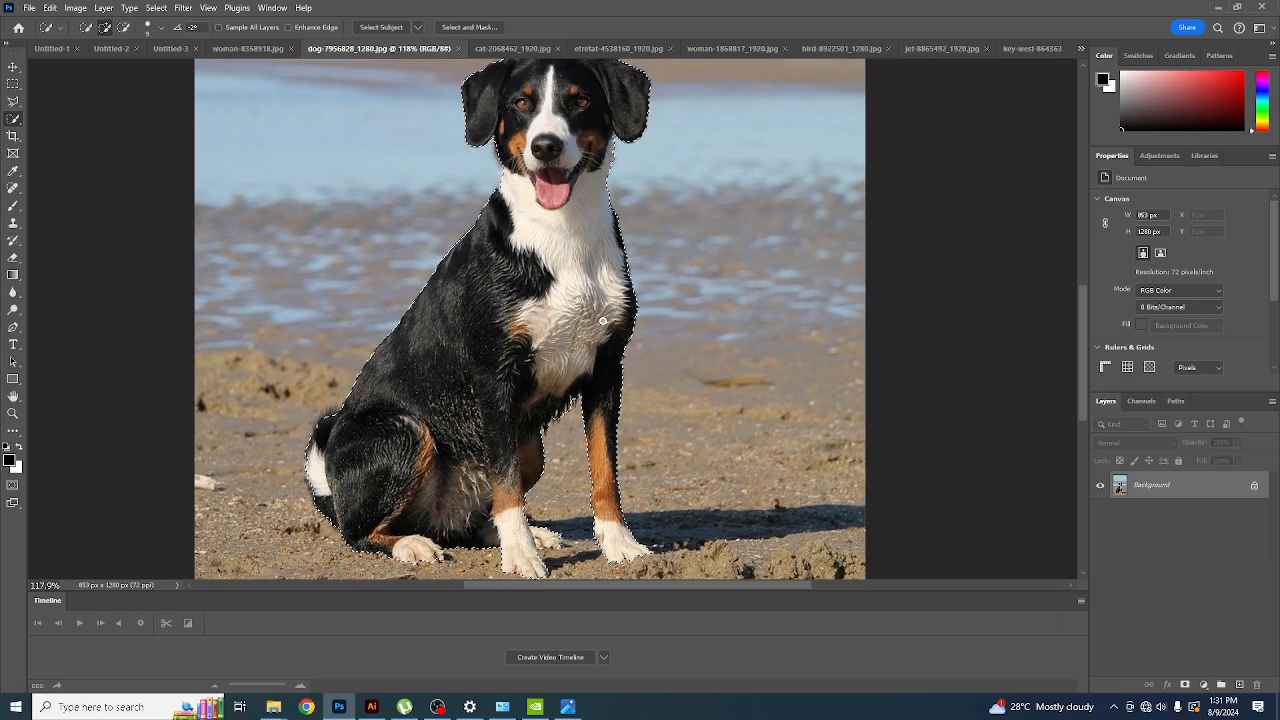
- Refine the dog selection in Select and Mask using Refine Hair, smooth 3, feather 0.6 px, contrast 6% and shift edge -69%
left_click(482, 27)
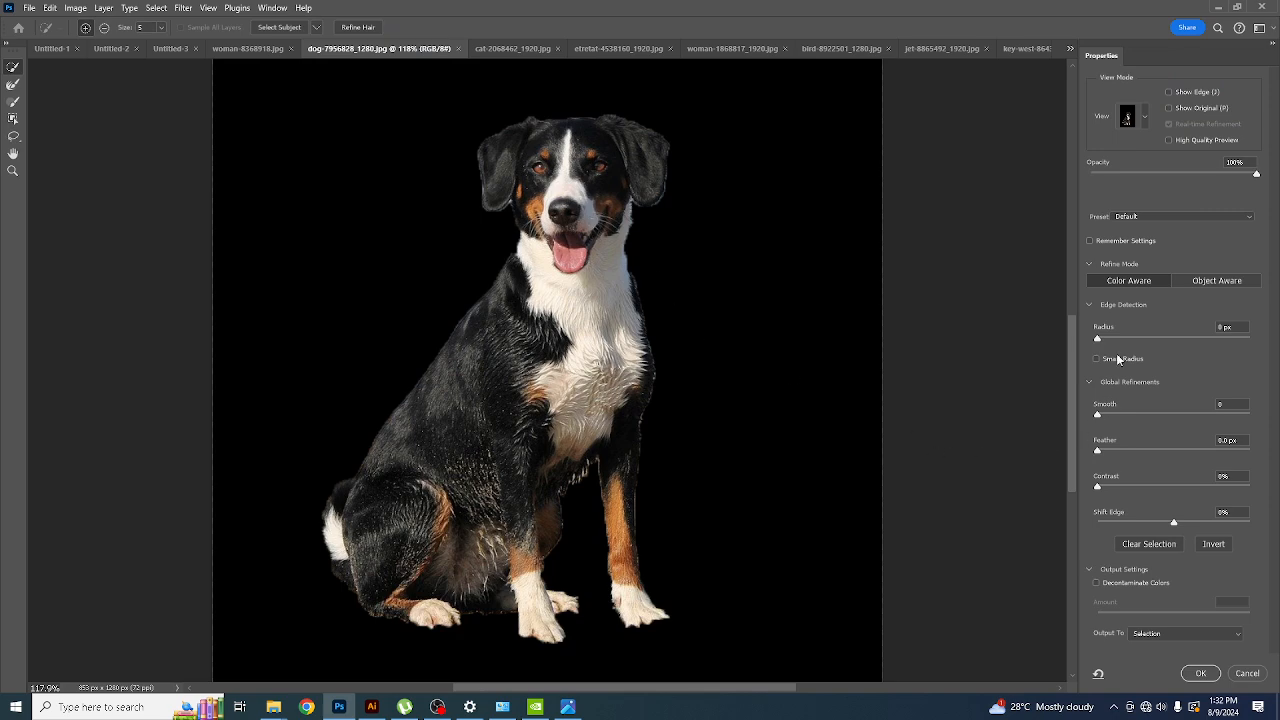
left_click(355, 27)
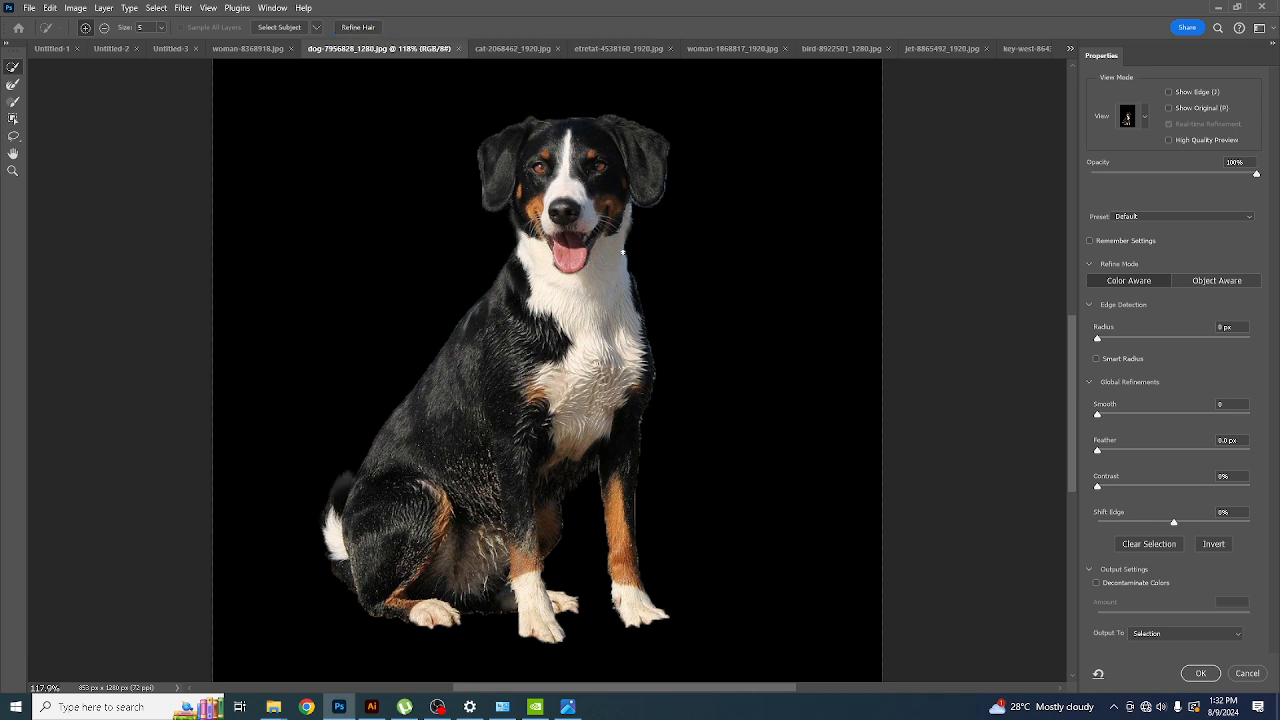
scroll(641, 475, "up", 2)
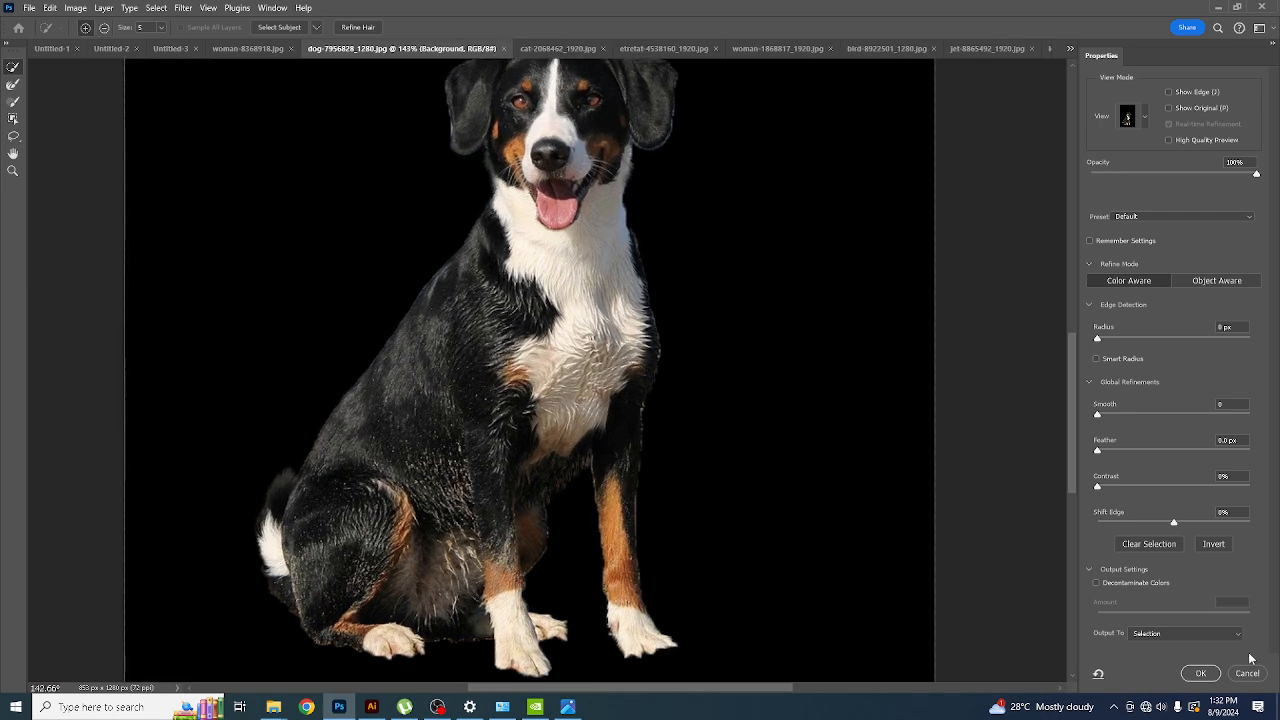
left_click_drag(1175, 521, 1135, 521)
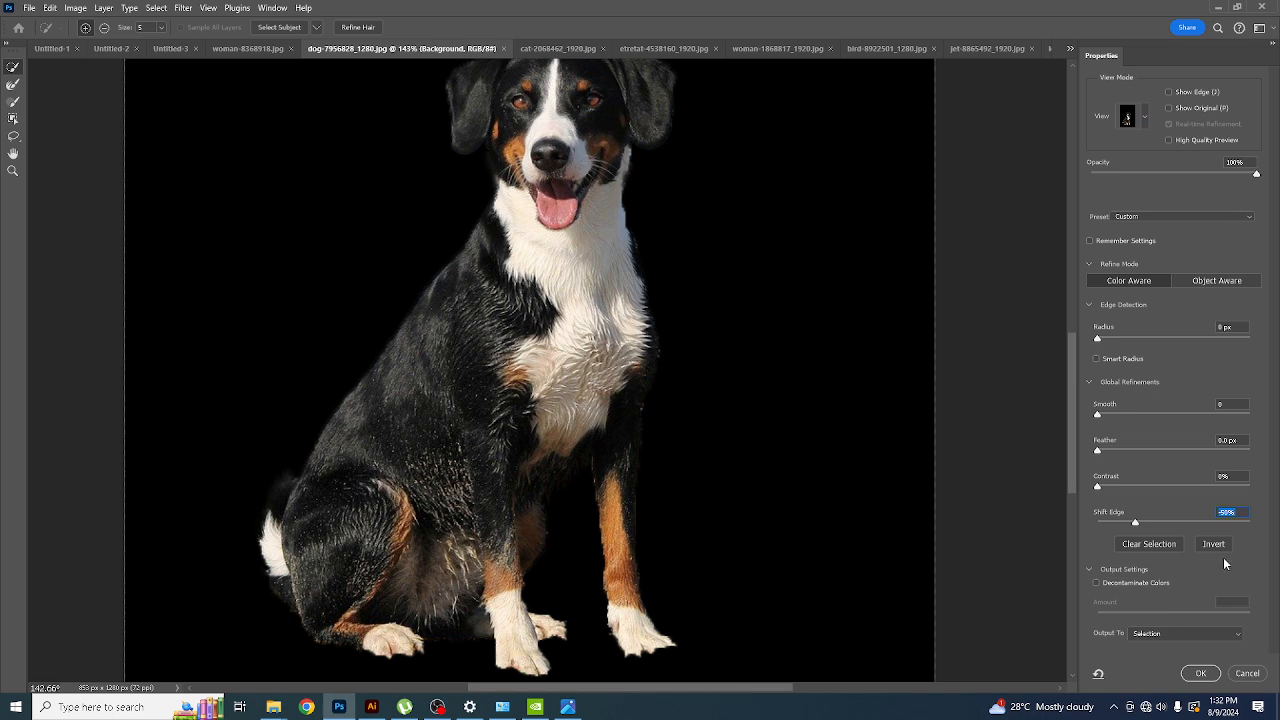
mouse_move(1142, 523)
left_mouse_down()
mouse_move(1176, 522)
mouse_move(1107, 519)
mouse_move(1121, 524)
left_mouse_up()
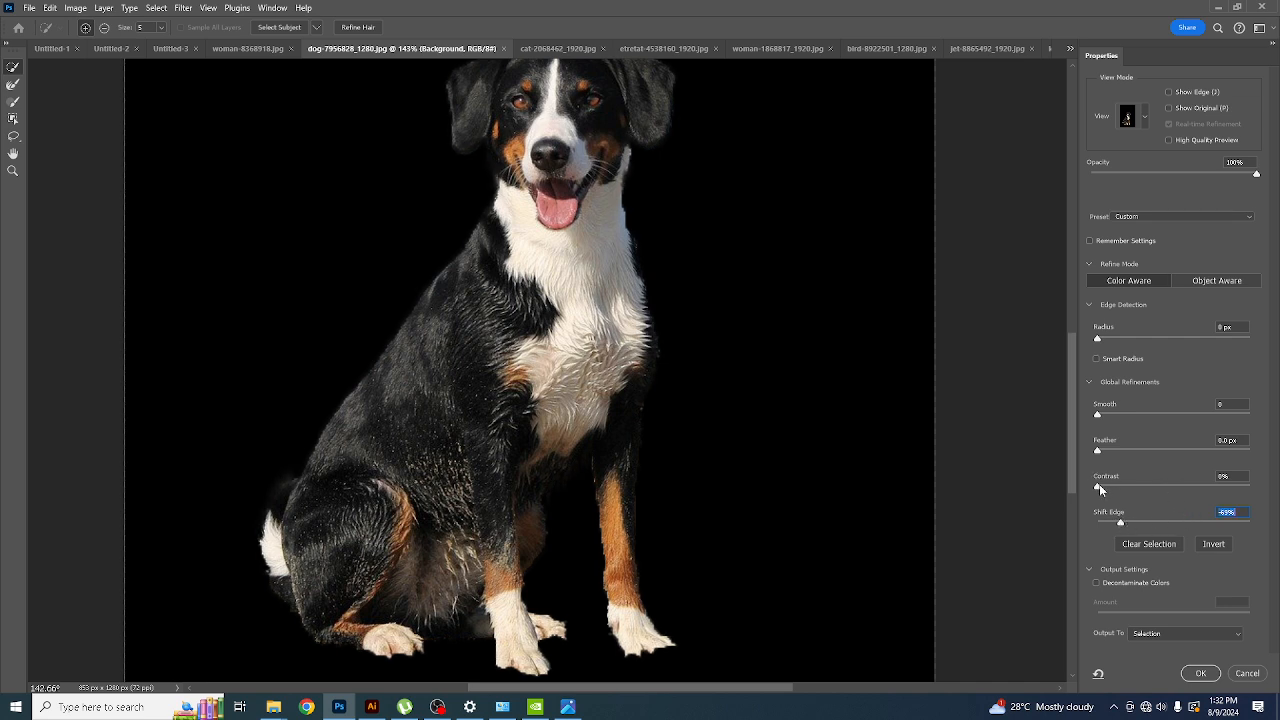
left_click_drag(1099, 485, 1103, 417)
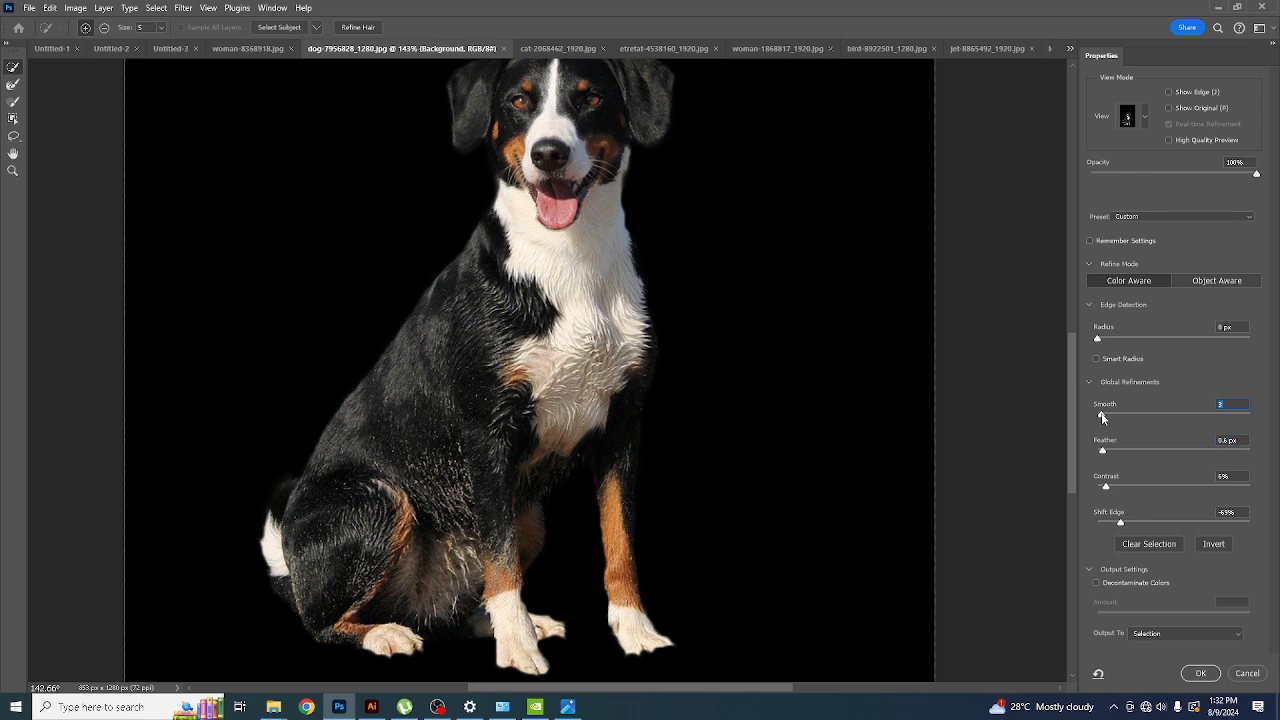
left_click(1201, 673)
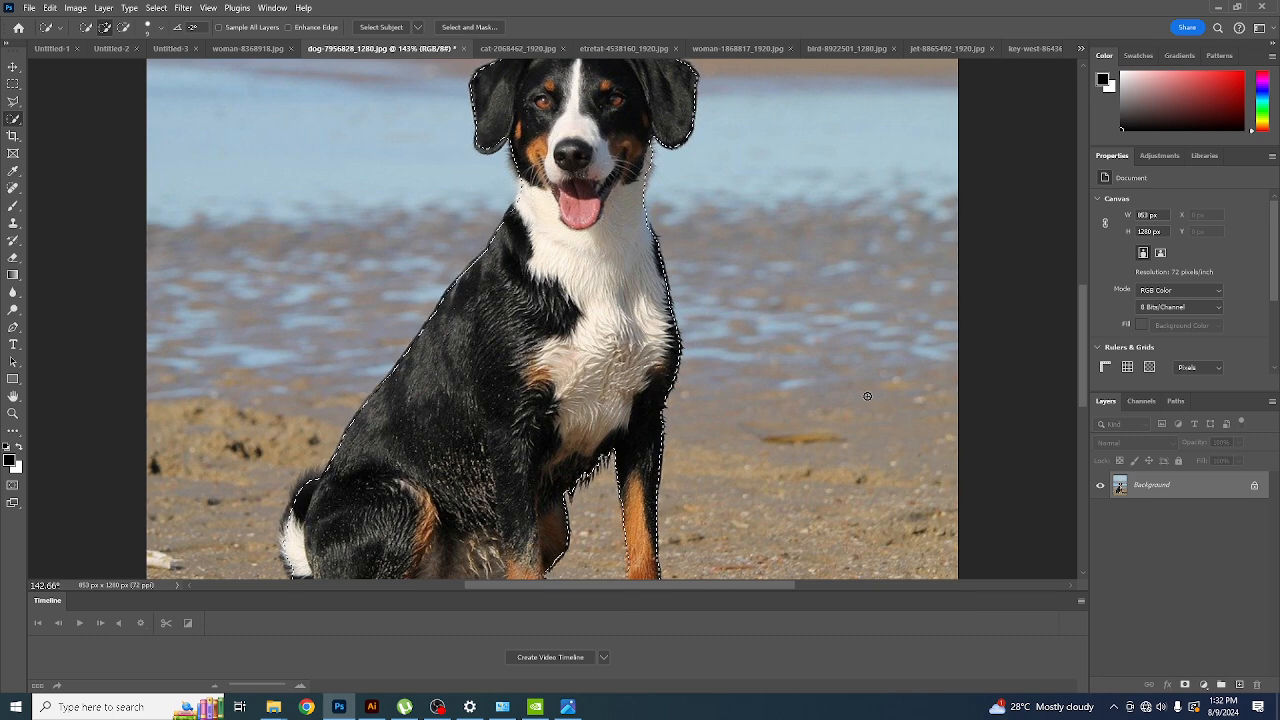
- Copy the selected dog and paste it as a new layer into the tree-lined pathway composite, pathway-3596034_1280.jpg
scroll(747, 398, "down", 3)
scroll(747, 398, "down", 1)
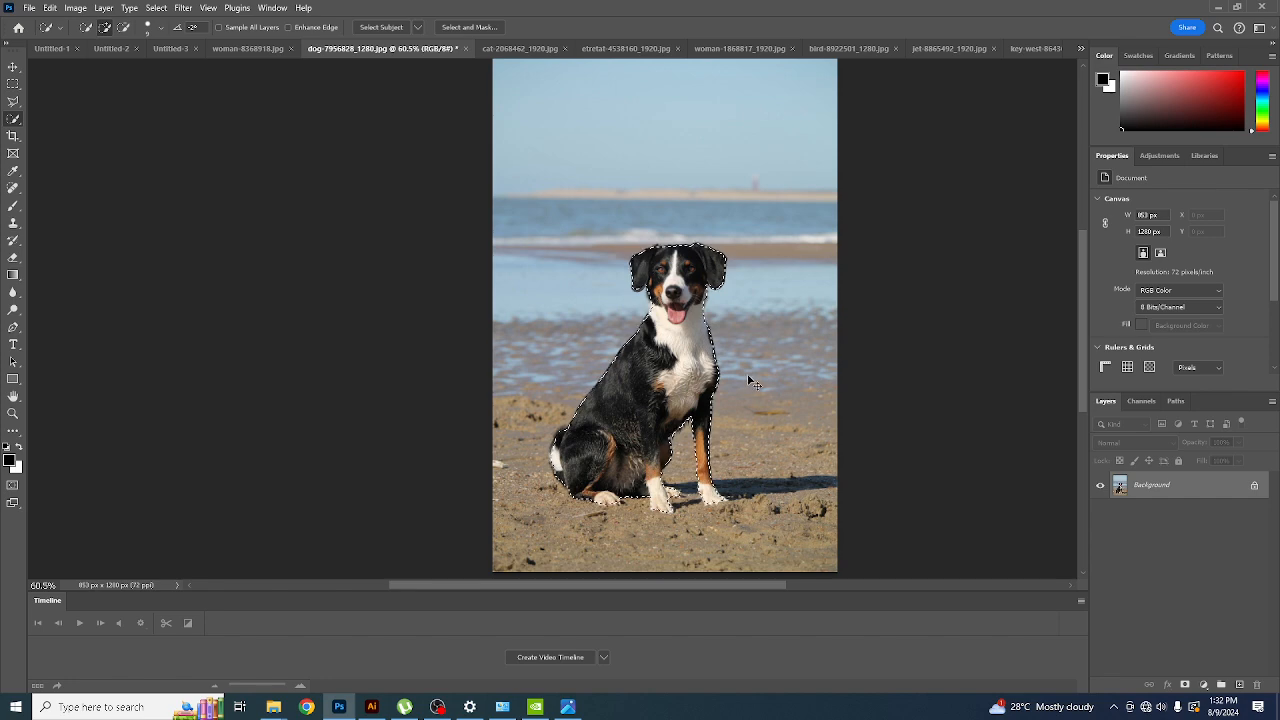
key("ctrl+n")
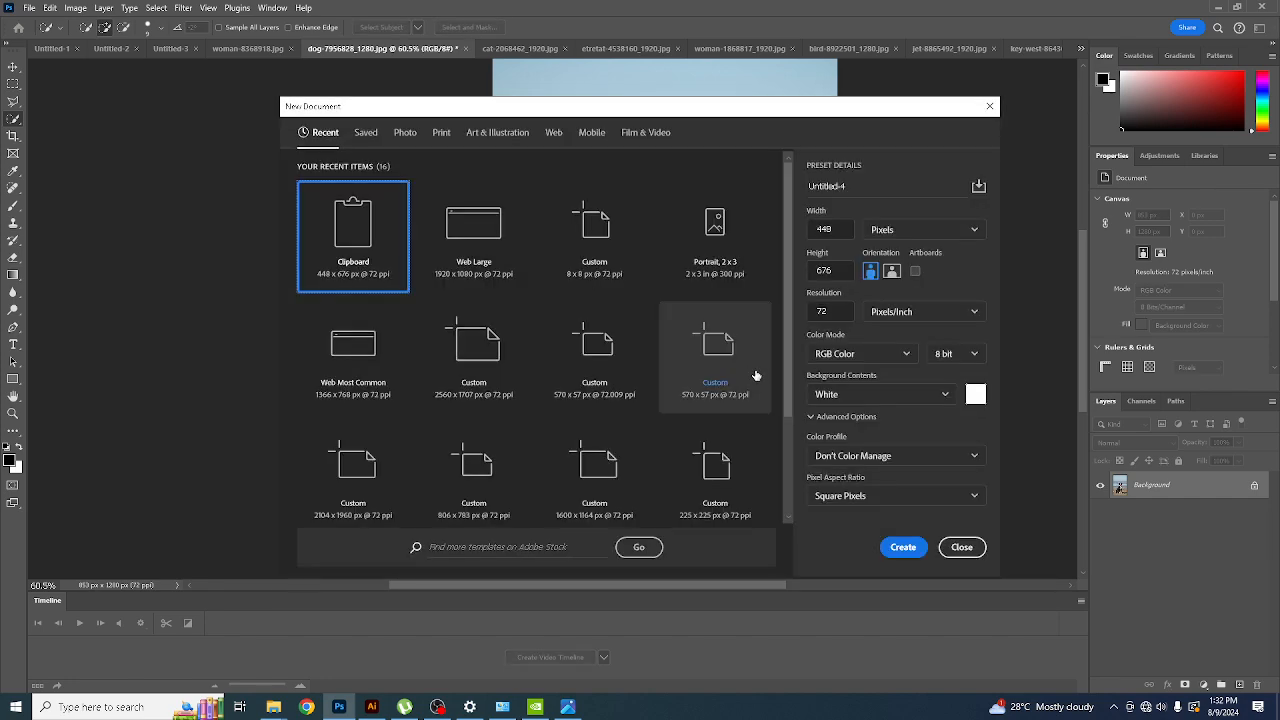
left_click(958, 546)
key("ctrl+o")
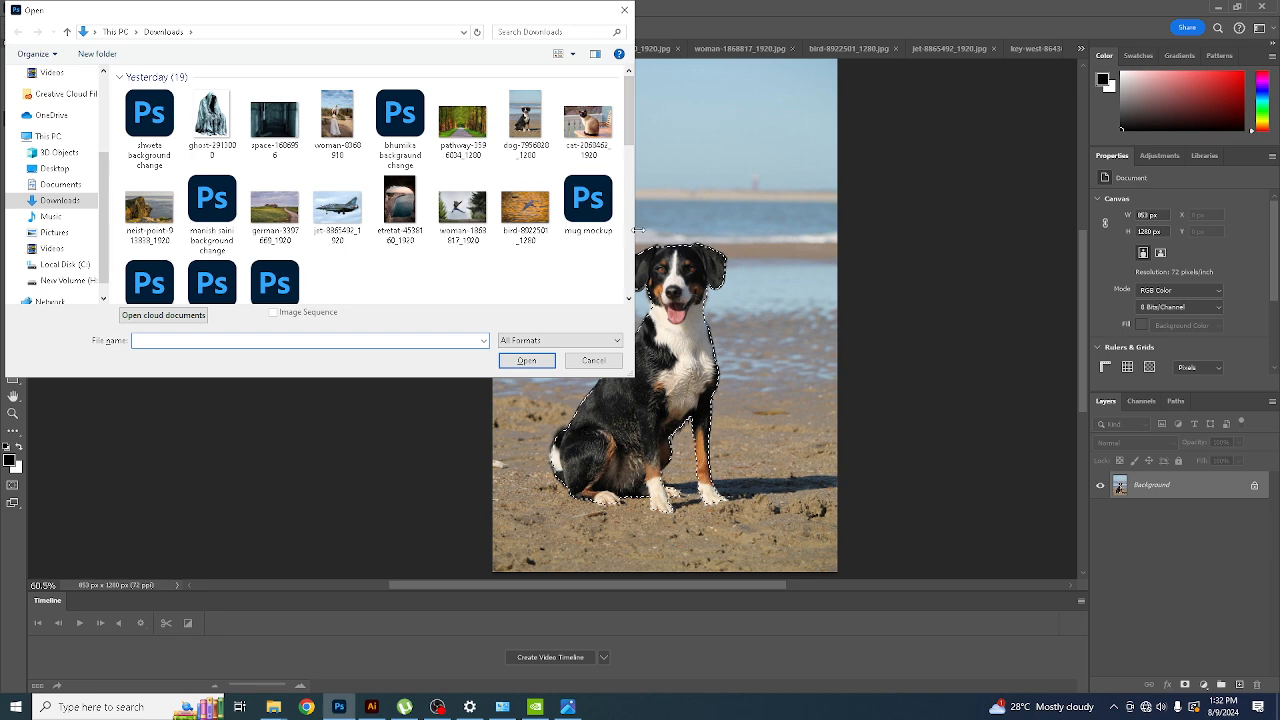
double_click(463, 125)
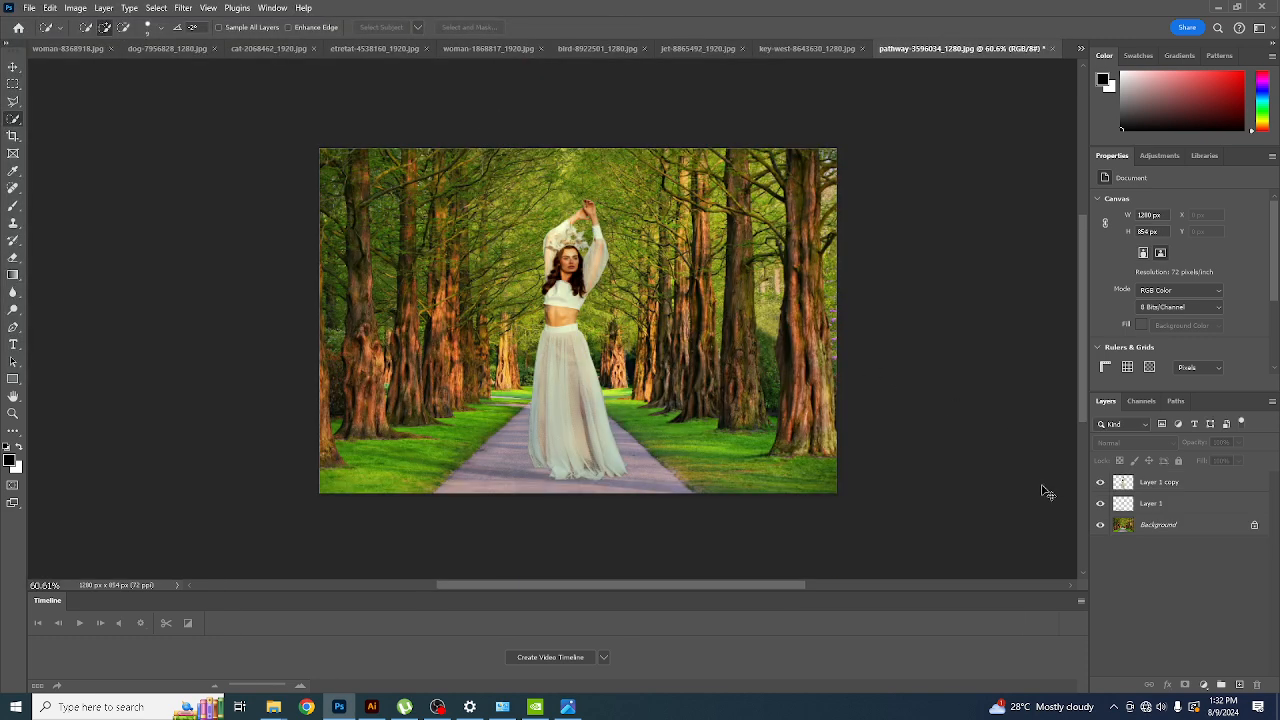
key("ctrl+v")
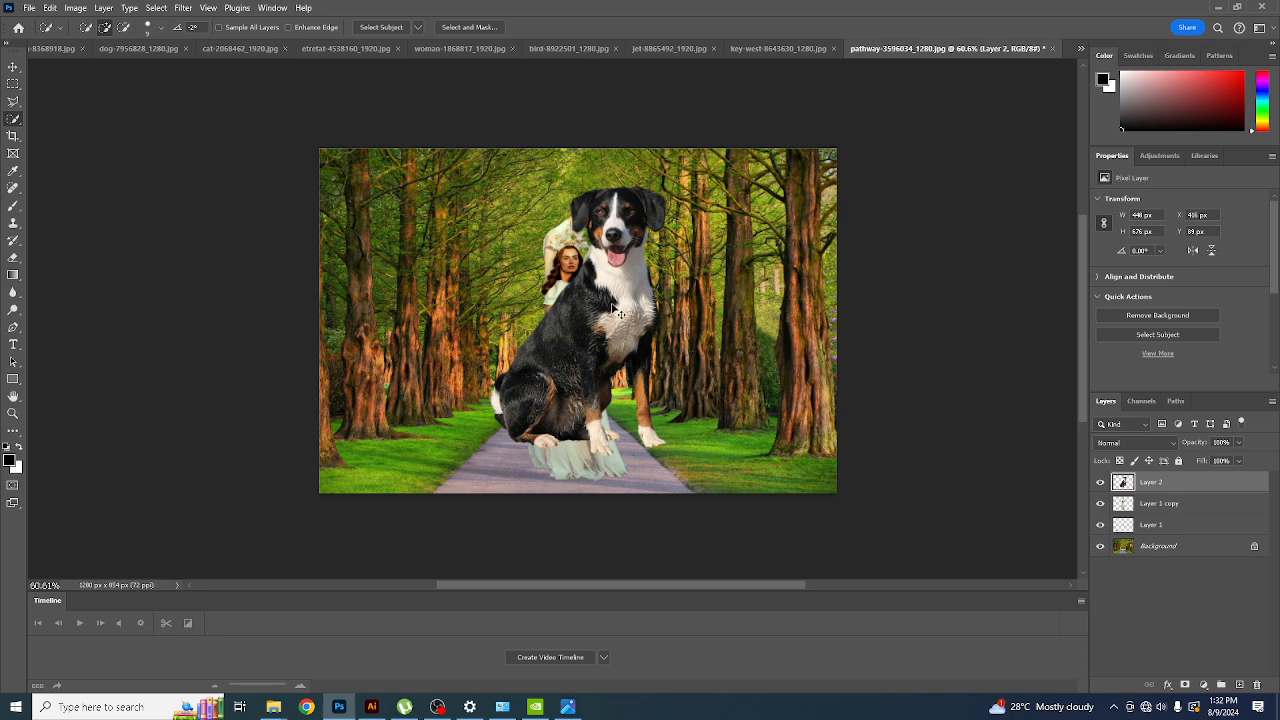
- Scale the pasted dog to about 50% and place it on the path beside the woman's skirt
key("ctrl+t")
left_click_drag(666, 182, 553, 300)
left_click_drag(546, 394, 511, 421)
key("Return")
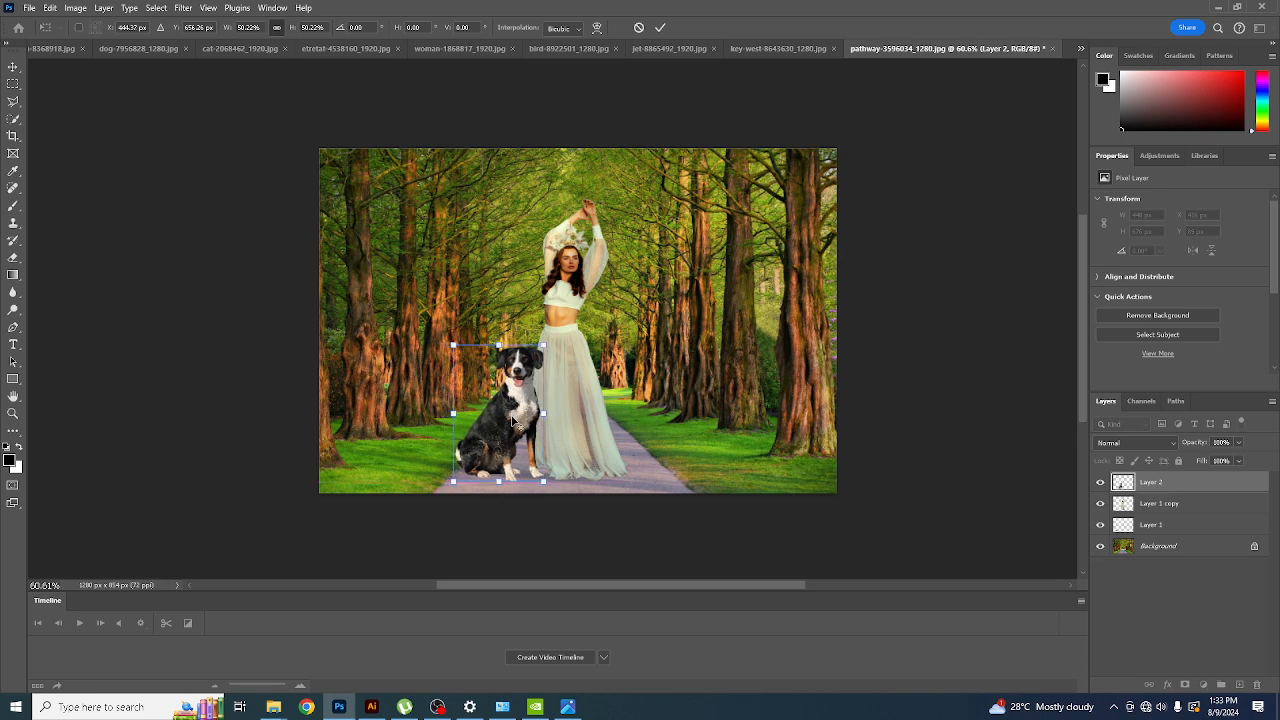
scroll(511, 421, "up", 2)
key("w")
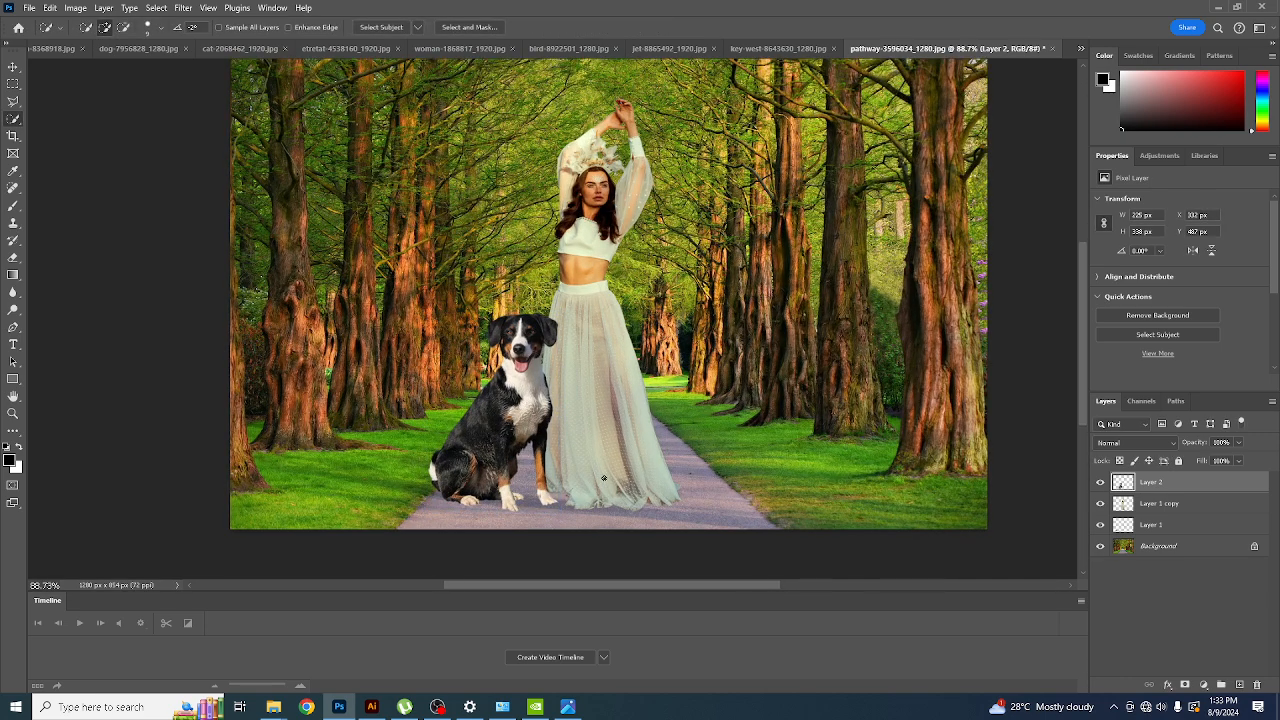
- Duplicate the dog layer, hide the copy, and fill the original dog's shape with black before clearing the selection
key("ctrl+j")
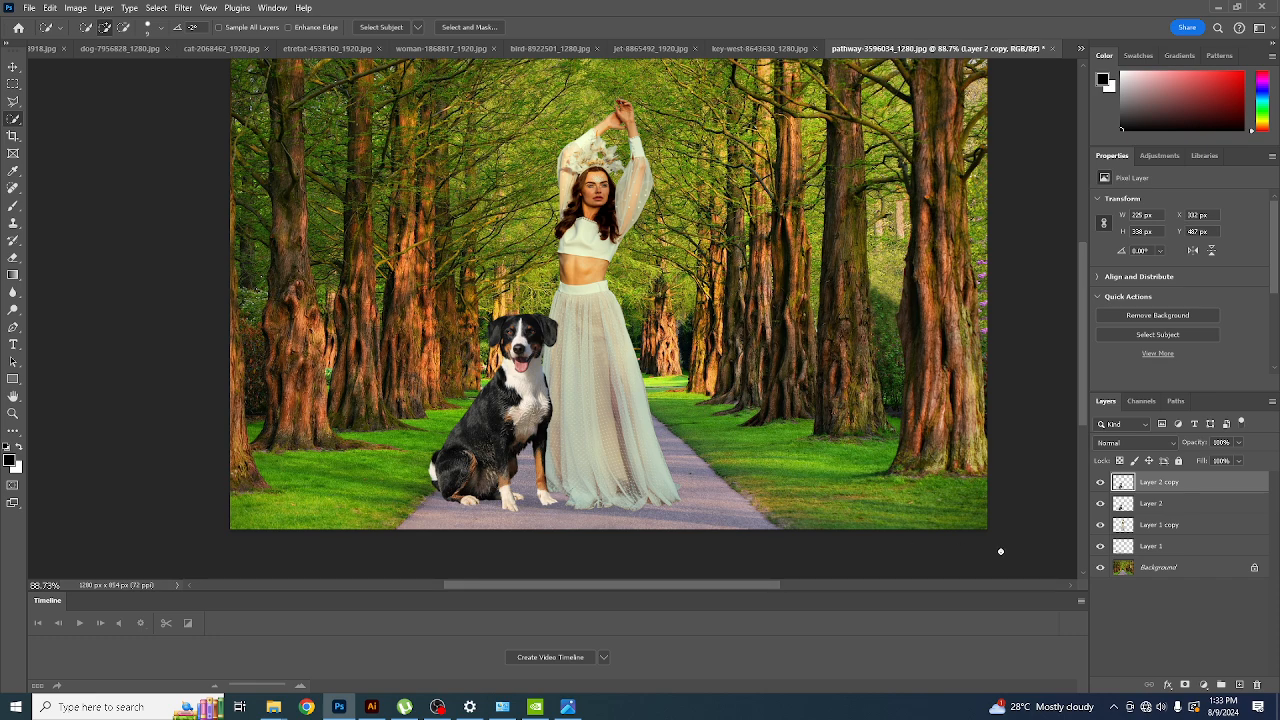
left_click(1099, 484)
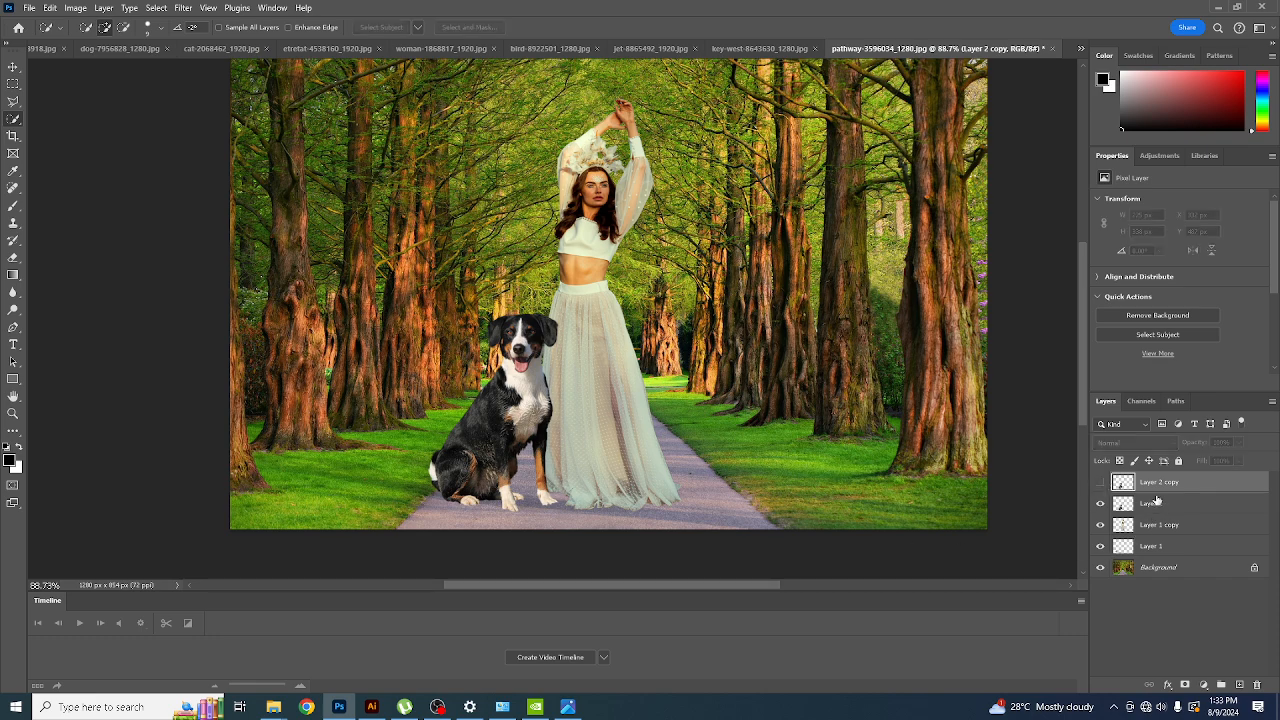
left_click(1125, 505)
left_click(1118, 504, "ctrl")
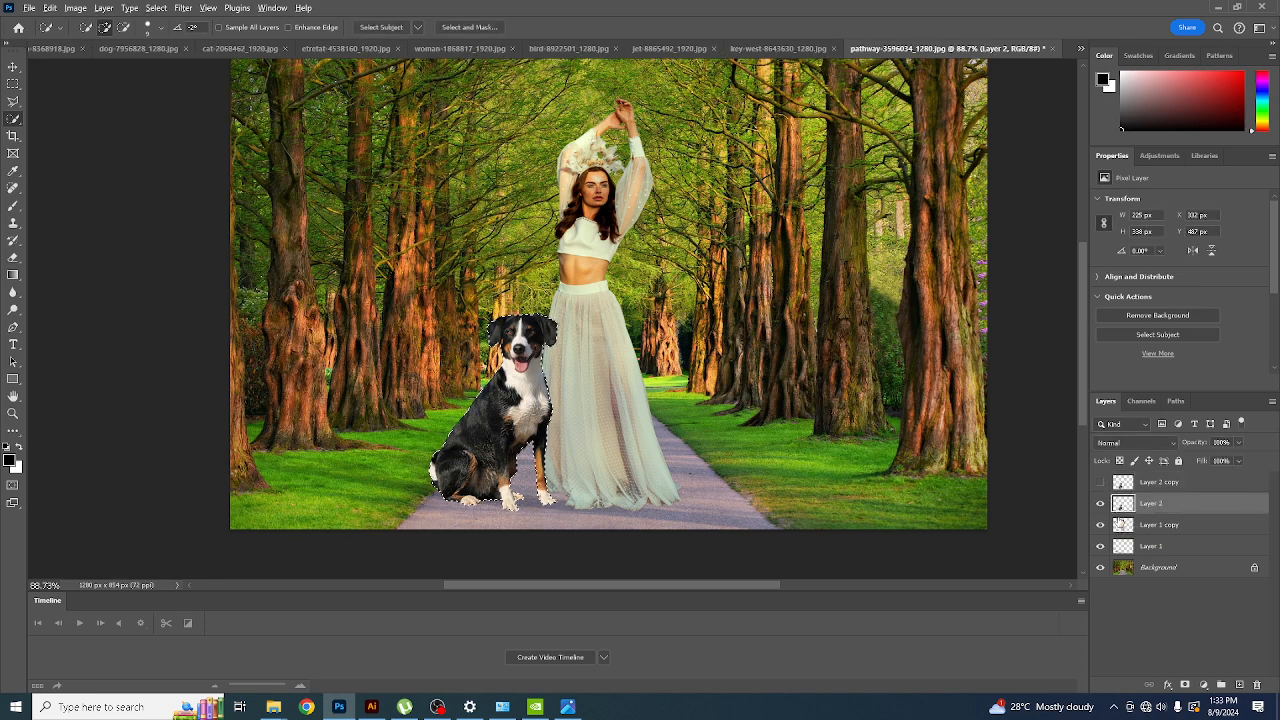
key("alt+BackSpace")
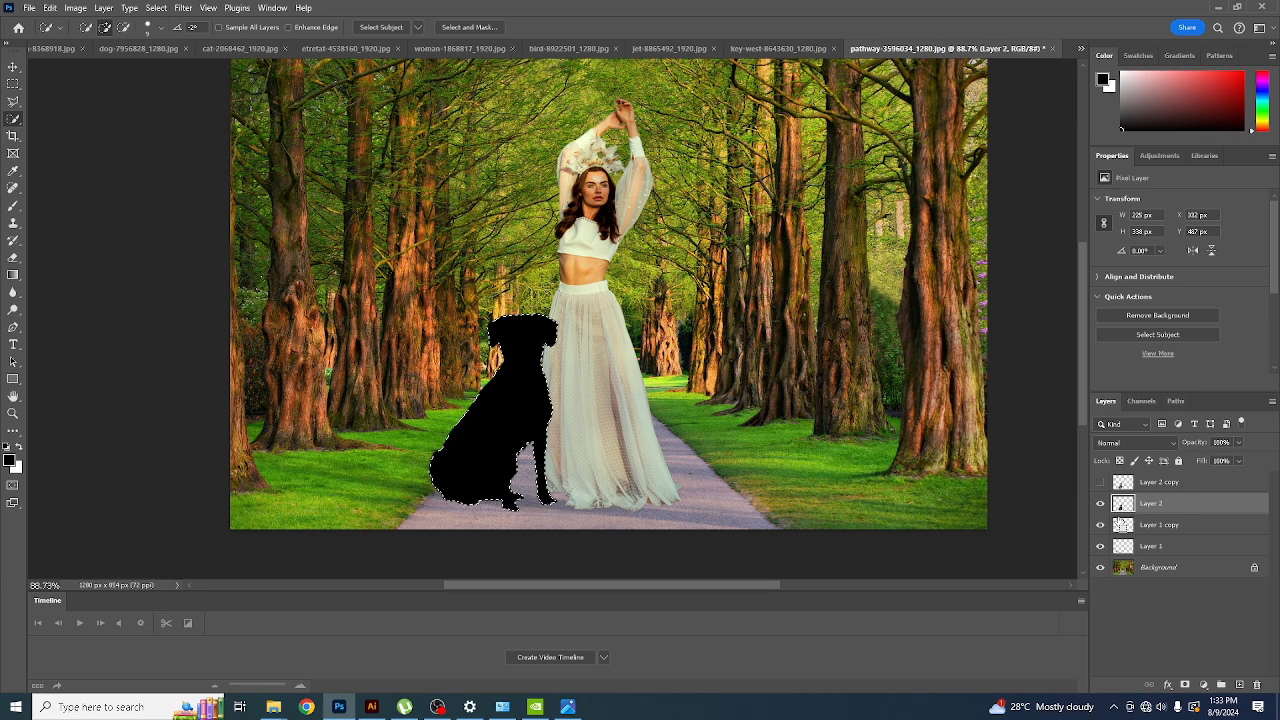
key("ctrl+d")
key("ctrl+t")
key("Return")
key("w")
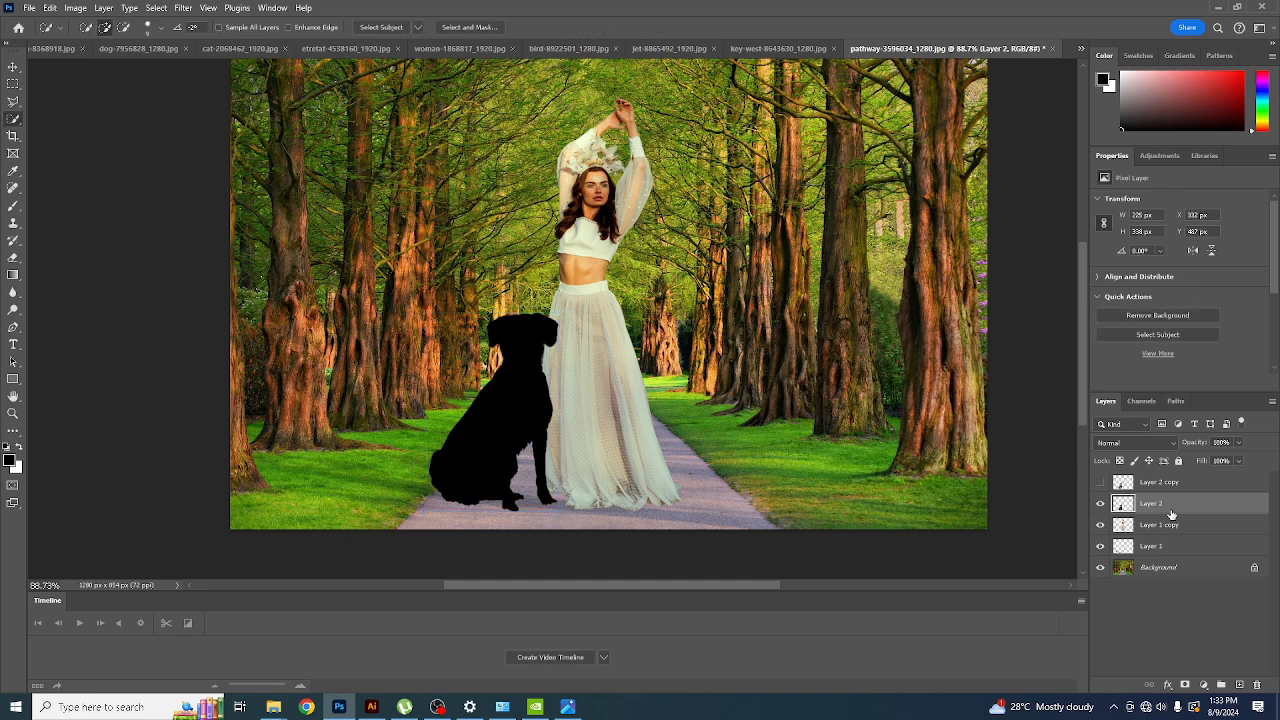
- Distort the black dog silhouette into a flat cast shadow stretching across the grass behind the dog, and show the dog copy again
key("ctrl+t")
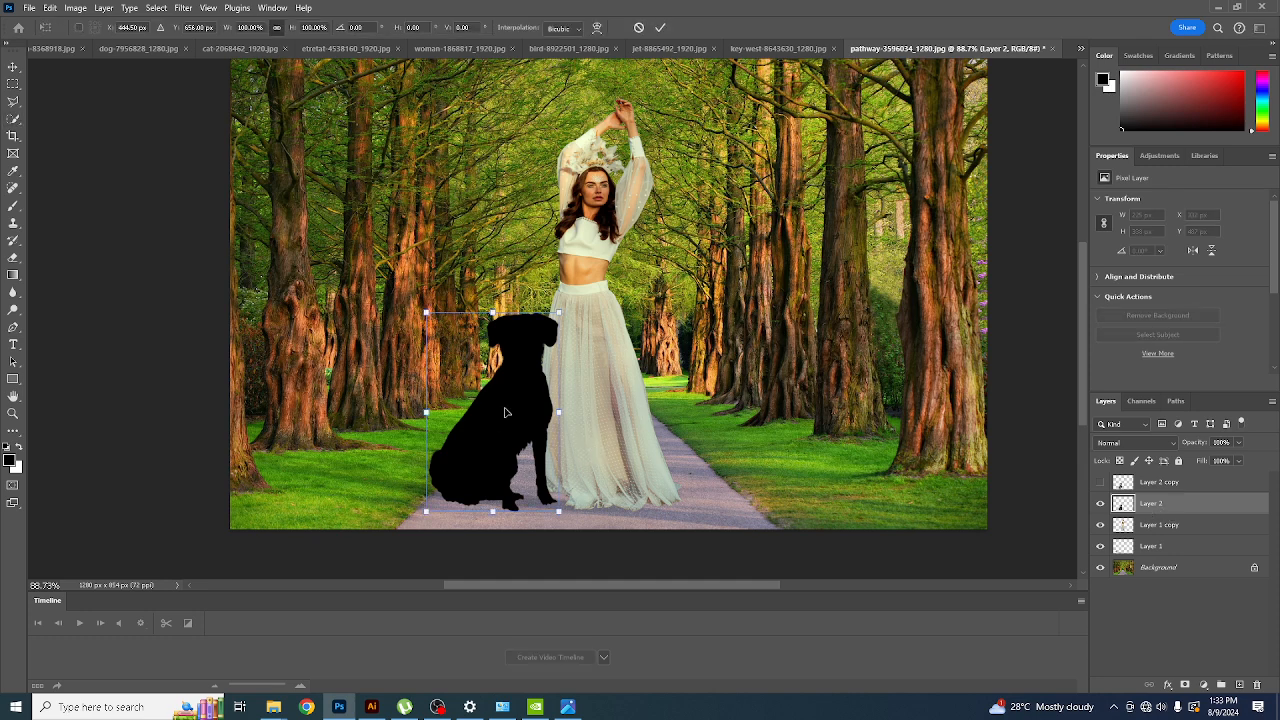
right_click(503, 408)
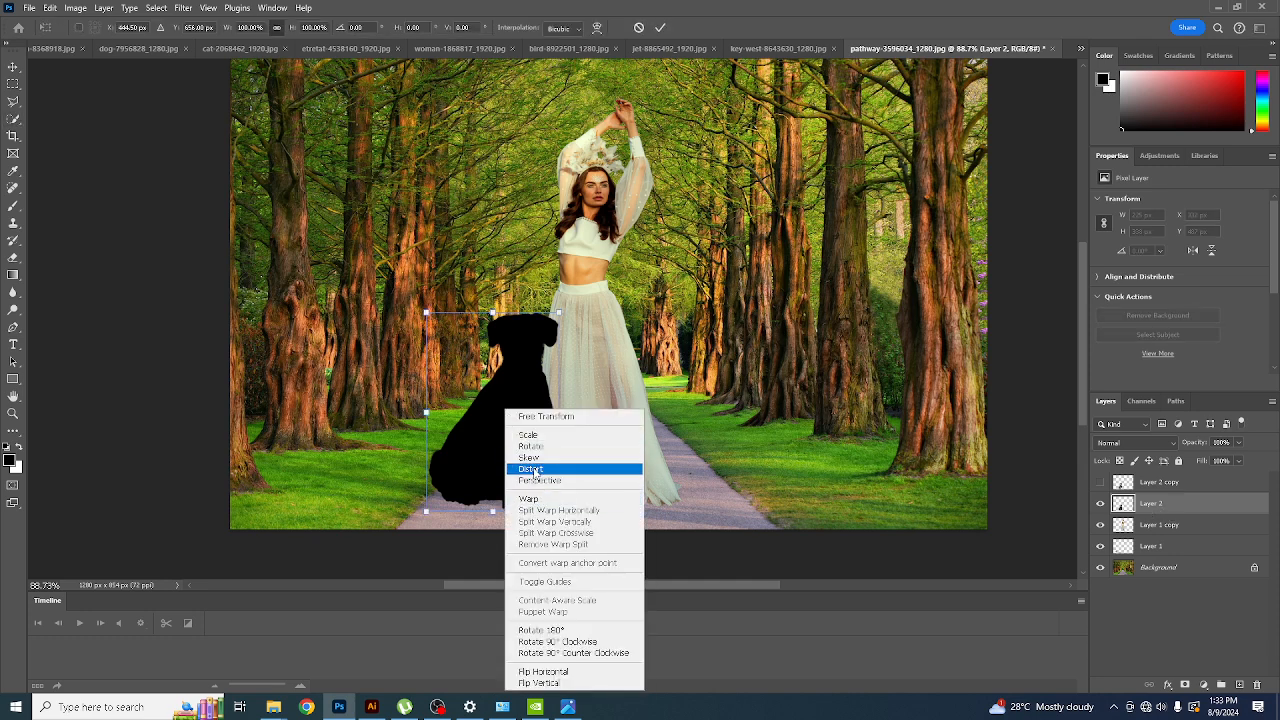
left_click(537, 470)
left_click_drag(492, 315, 249, 481)
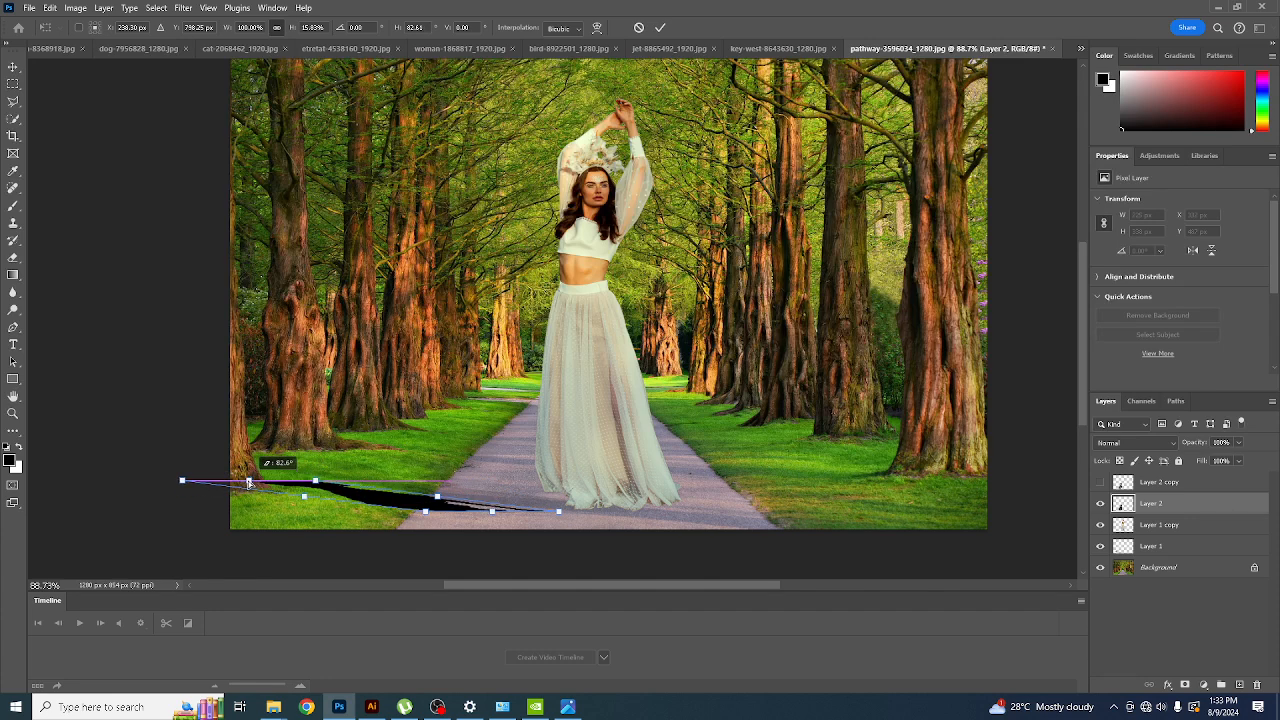
left_click_drag(438, 497, 424, 480)
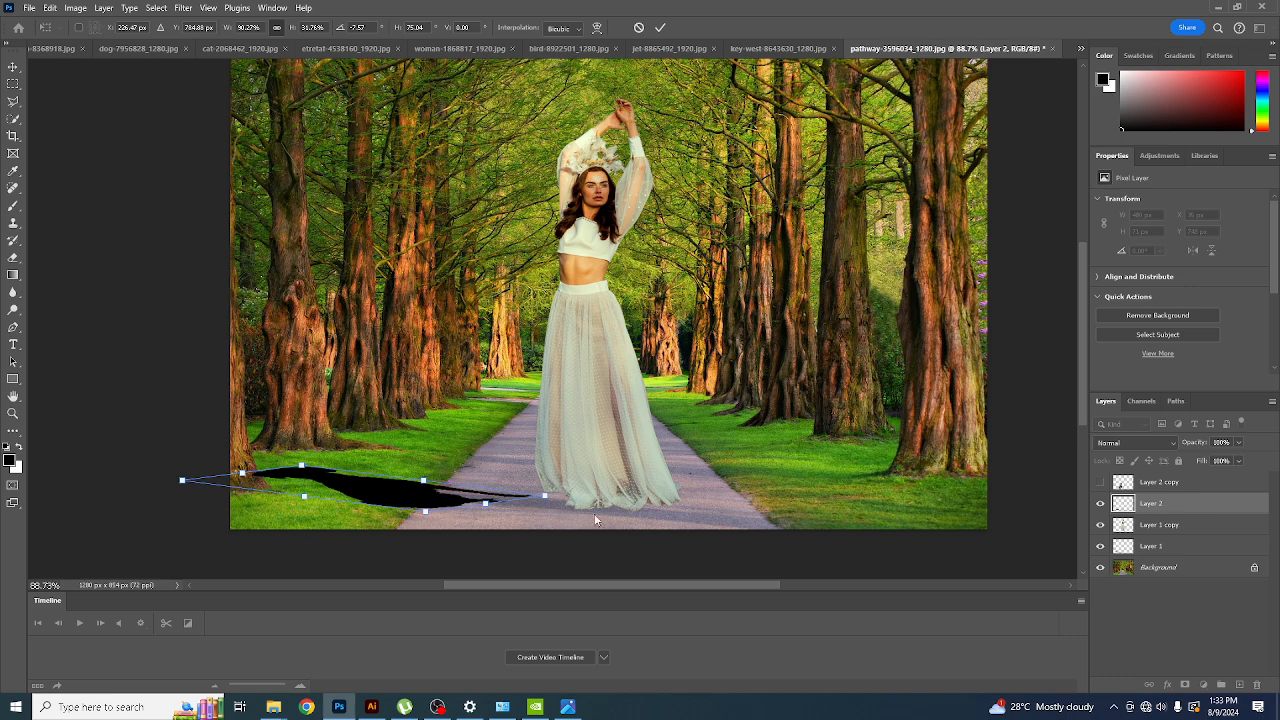
left_click(1100, 483)
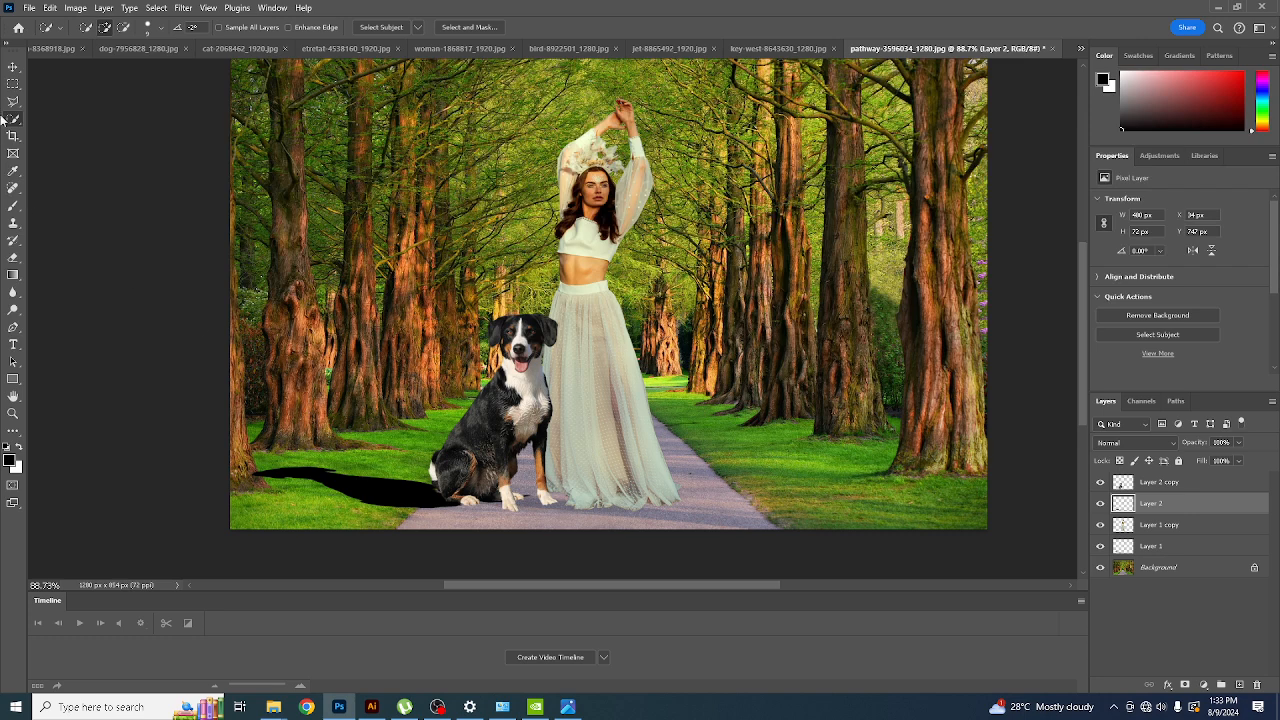
- Lower the dog shadow layer's opacity to 23% and deselect the layer to check the composite
left_click(13, 66)
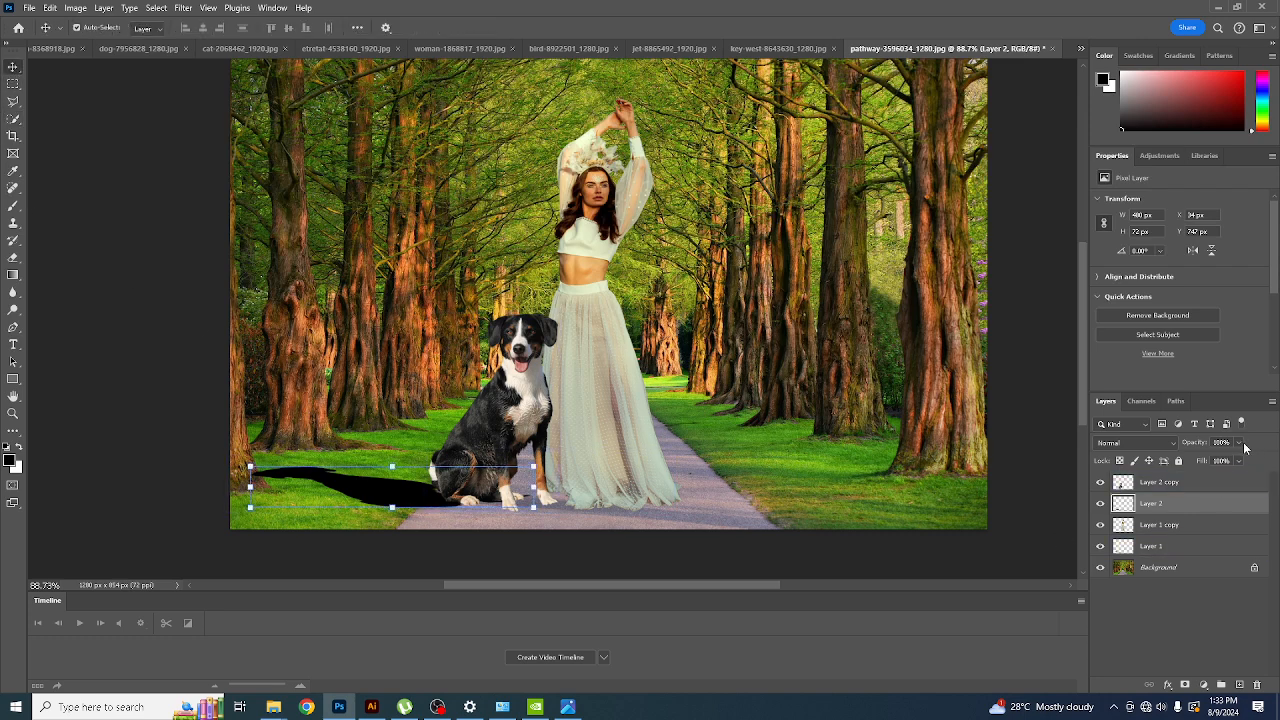
left_click(1240, 443)
left_click_drag(1241, 458, 1192, 460)
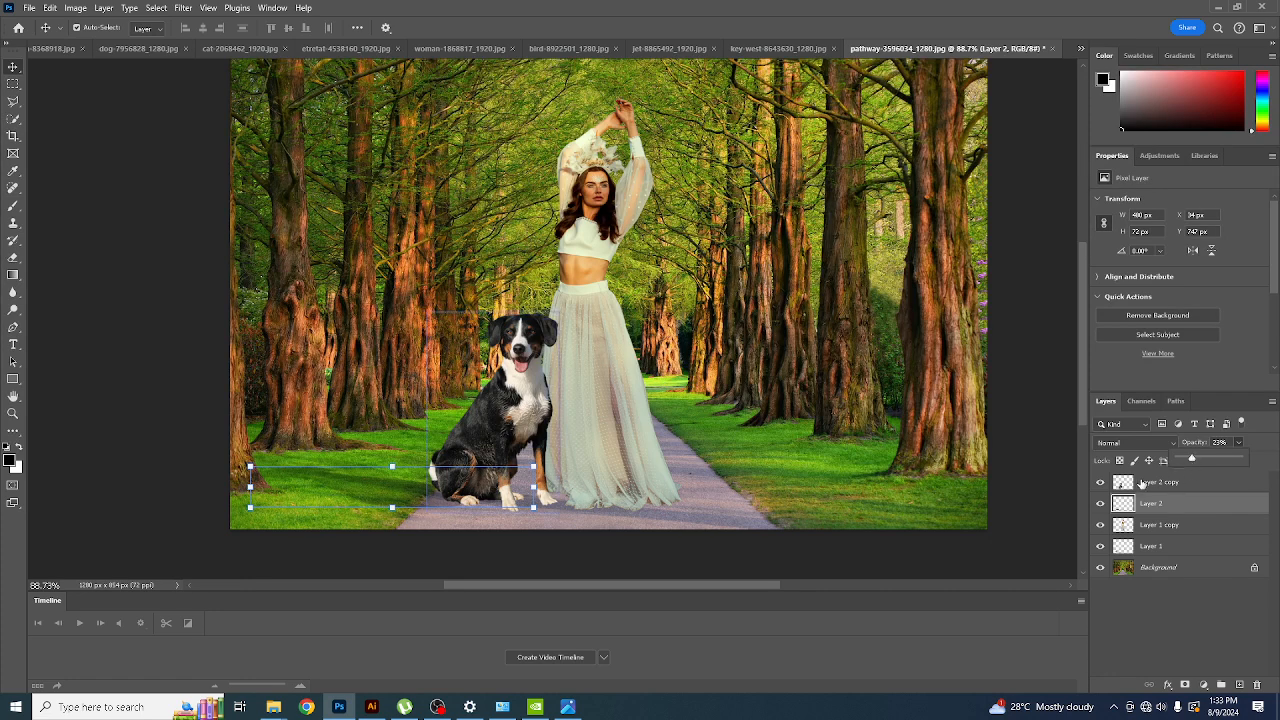
left_click(958, 462)
left_click(990, 575)
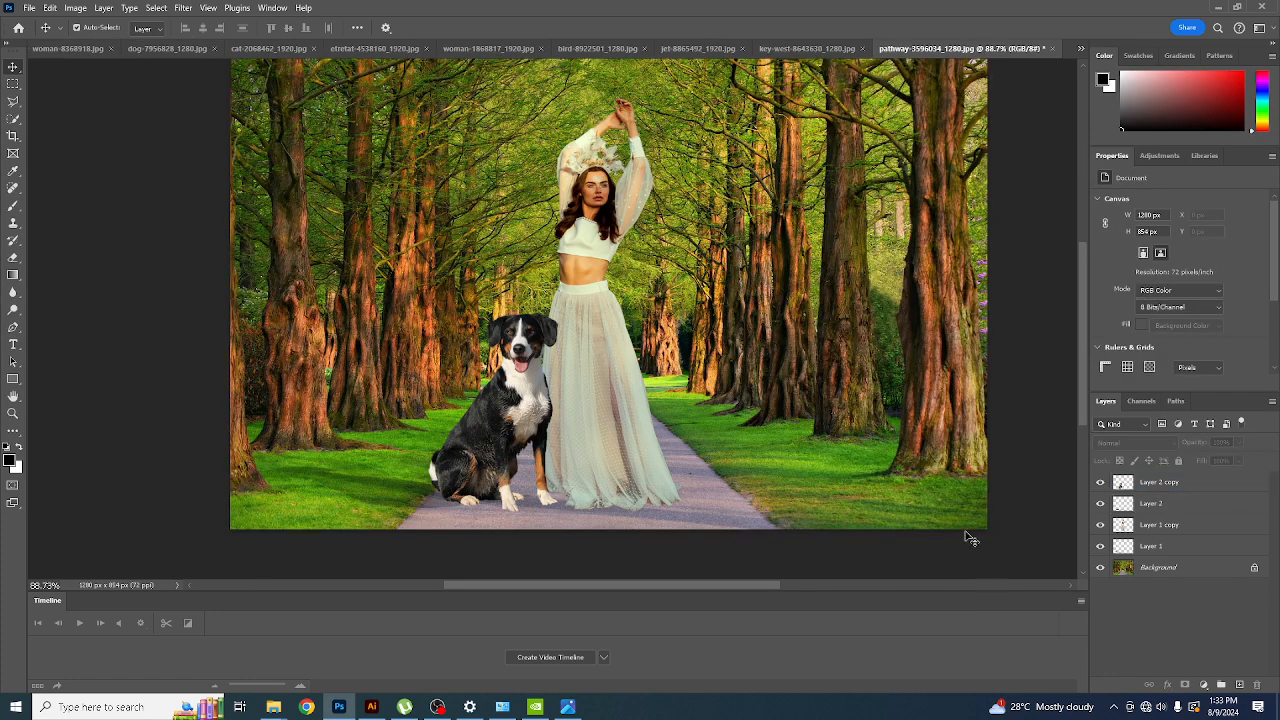
scroll(945, 470, "down", 2)
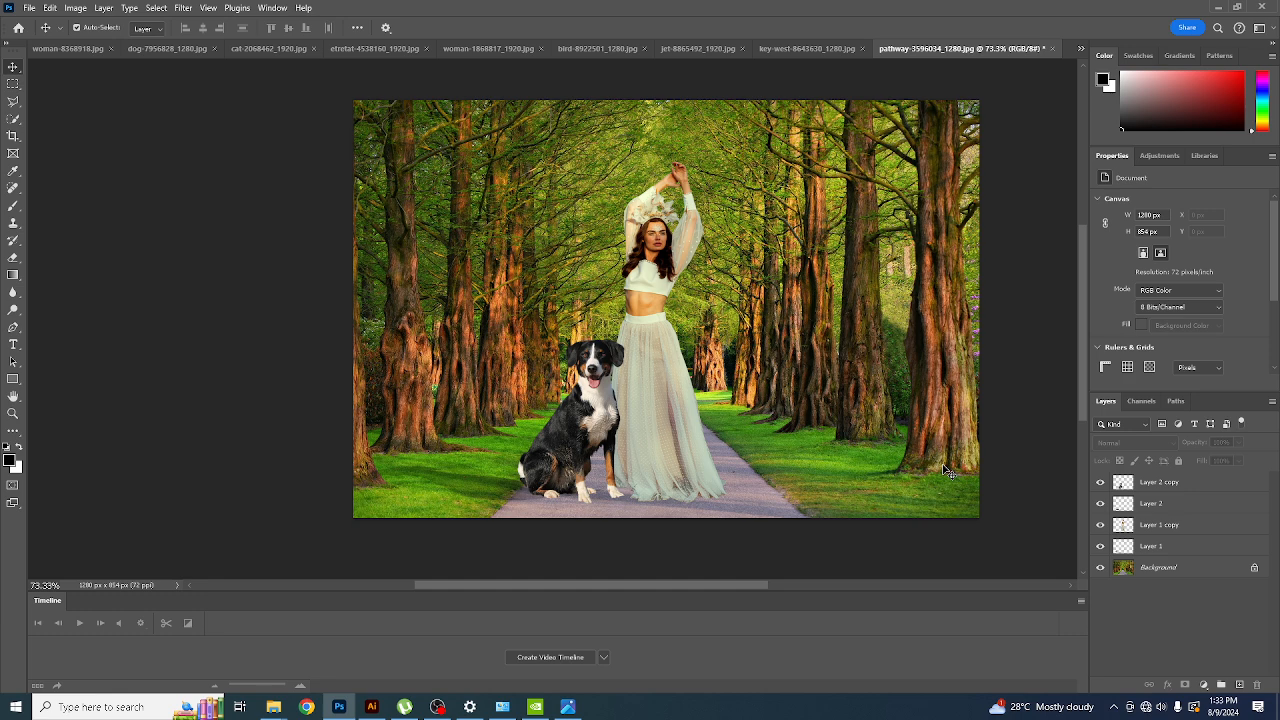
- Load the dog shadow's outline as a selection and feather it by 15 pixels
left_click(1123, 505, "ctrl")
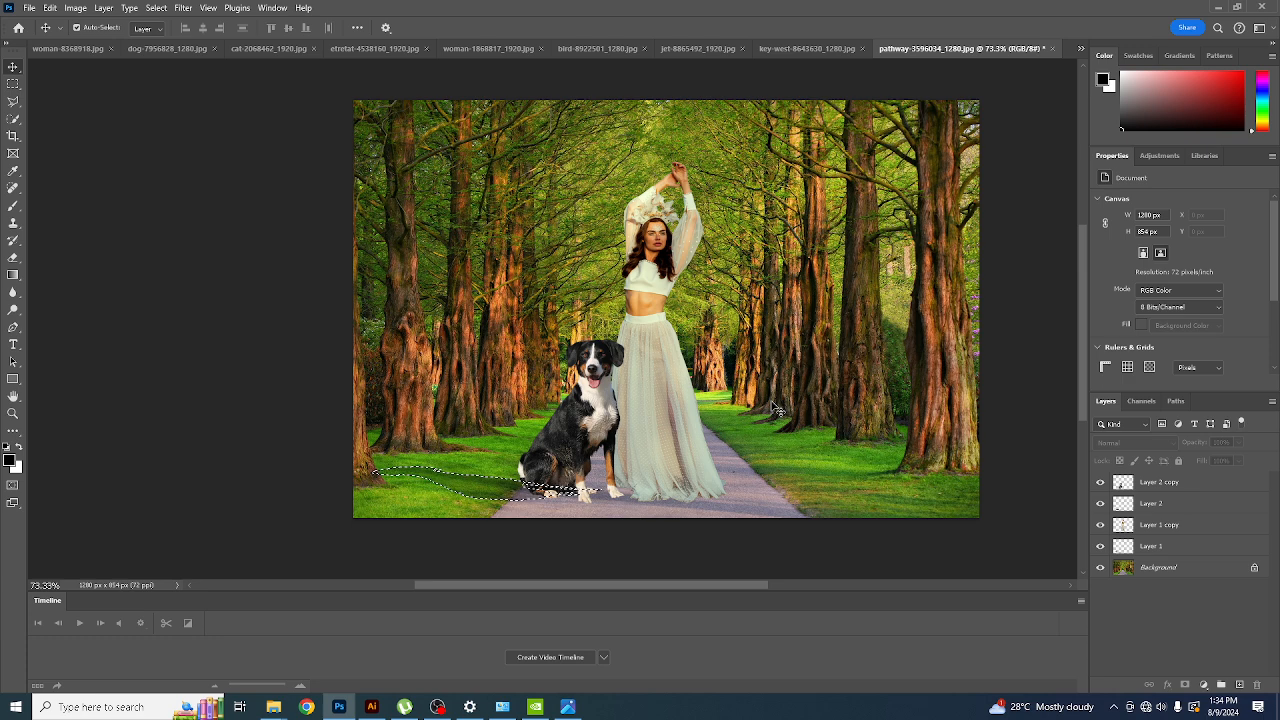
left_click(50, 8)
mouse_move(97, 12)
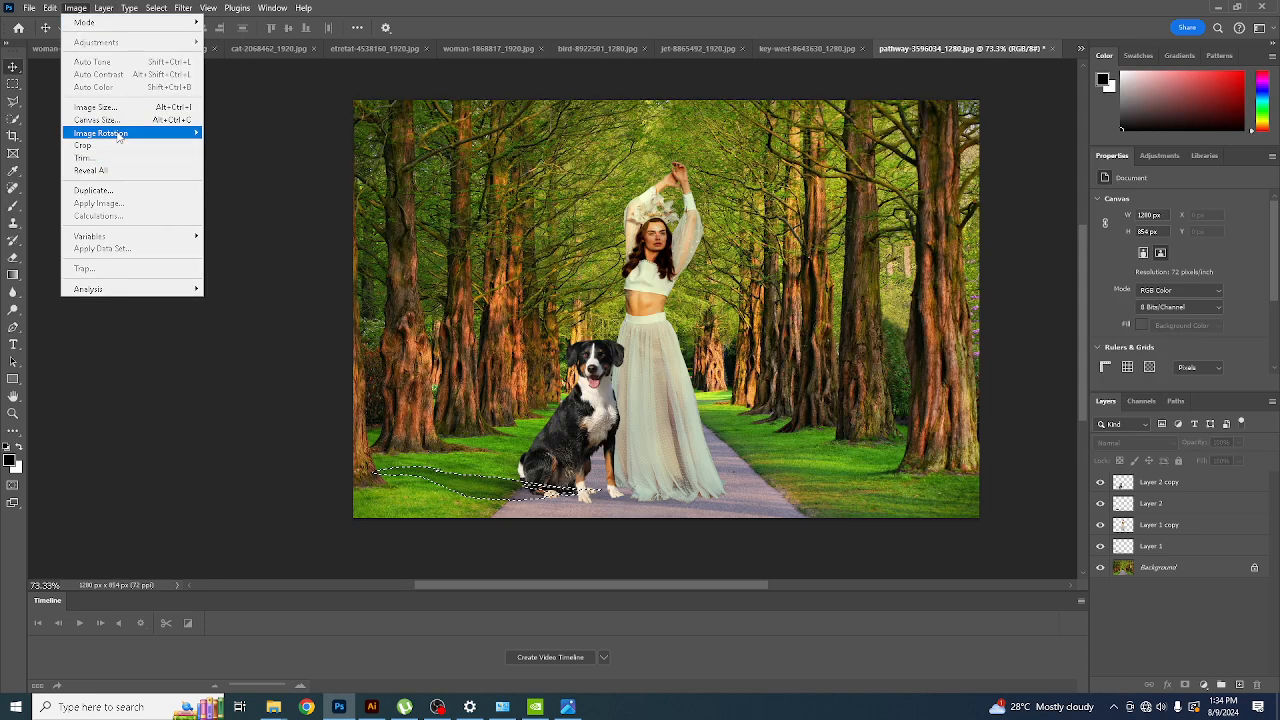
mouse_move(157, 9)
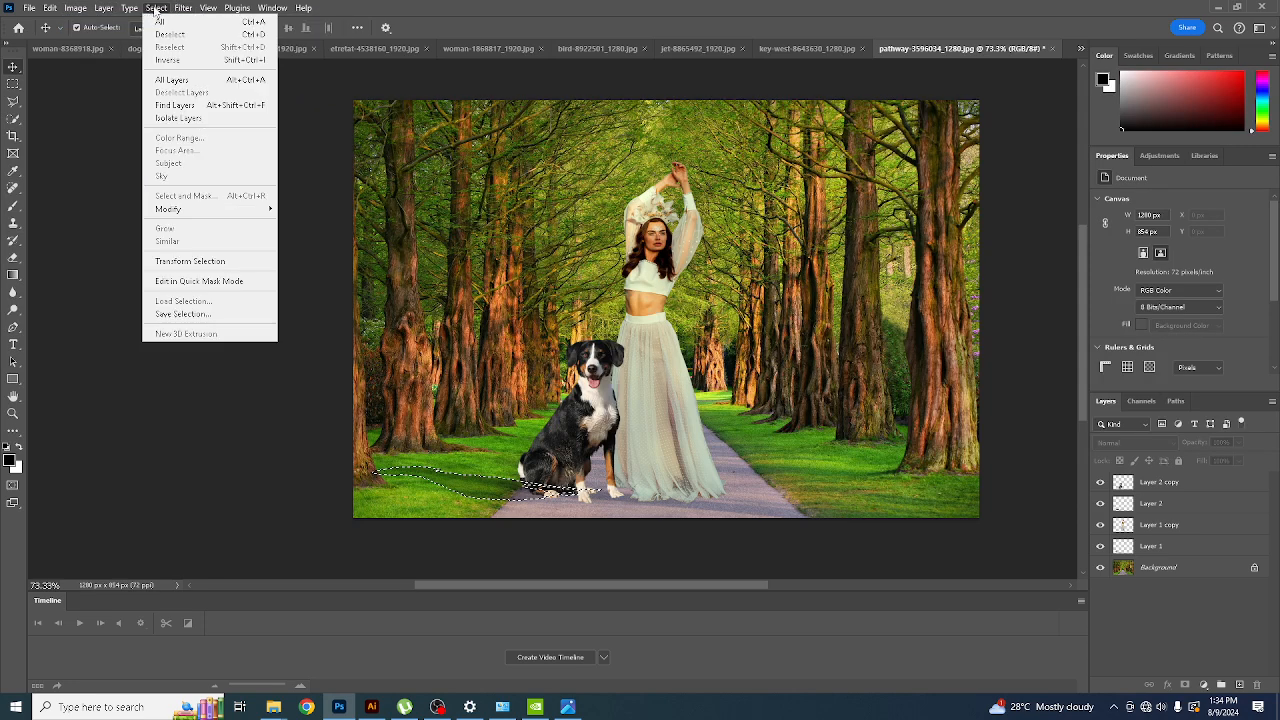
mouse_move(186, 216)
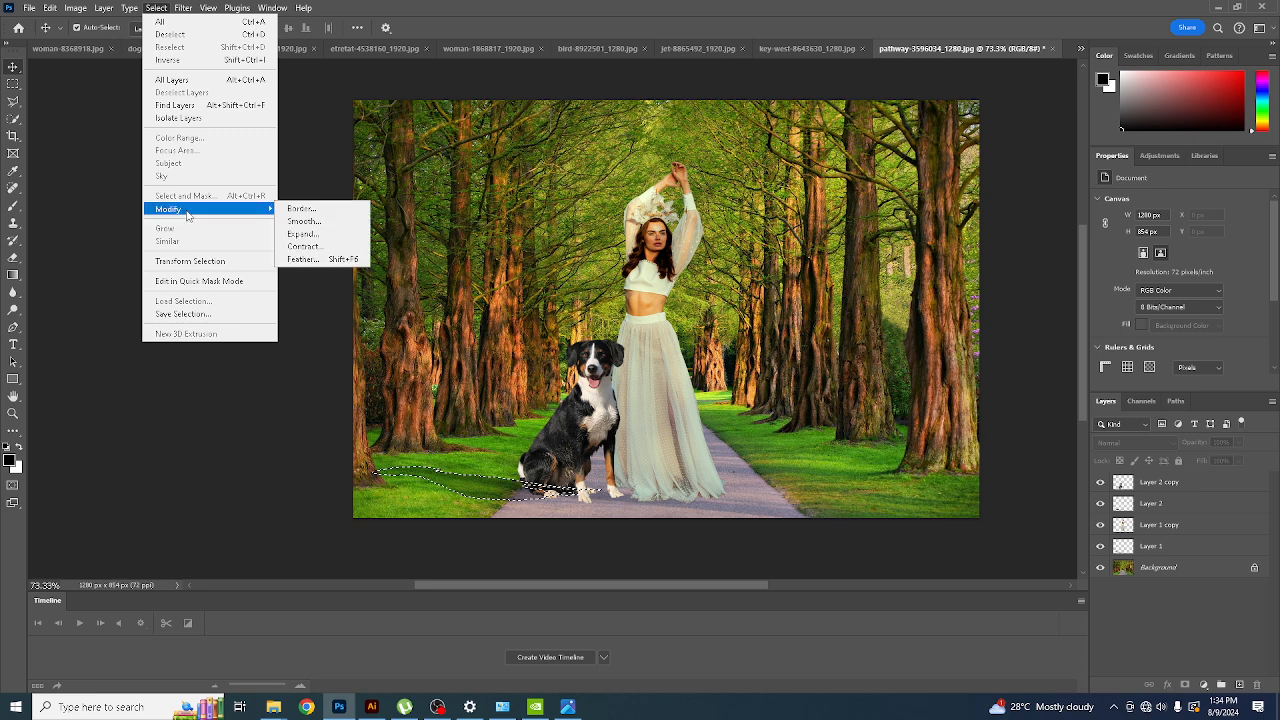
left_click(310, 260)
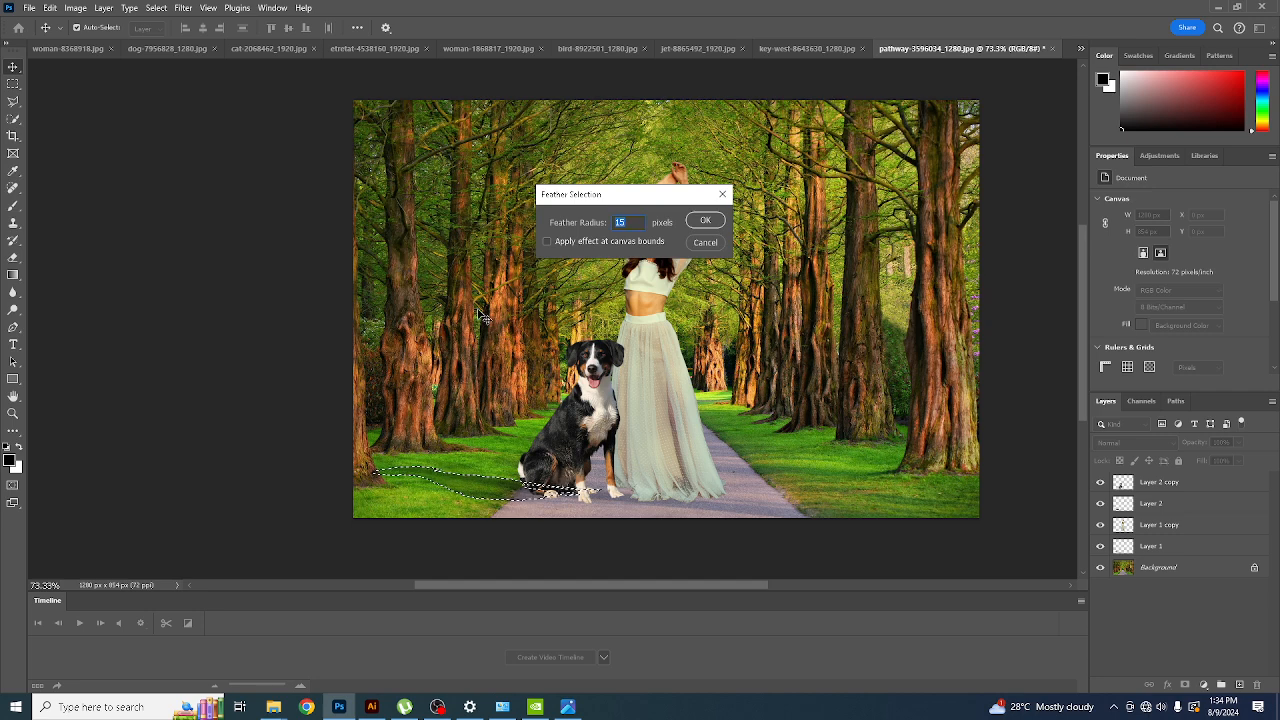
left_click(705, 220)
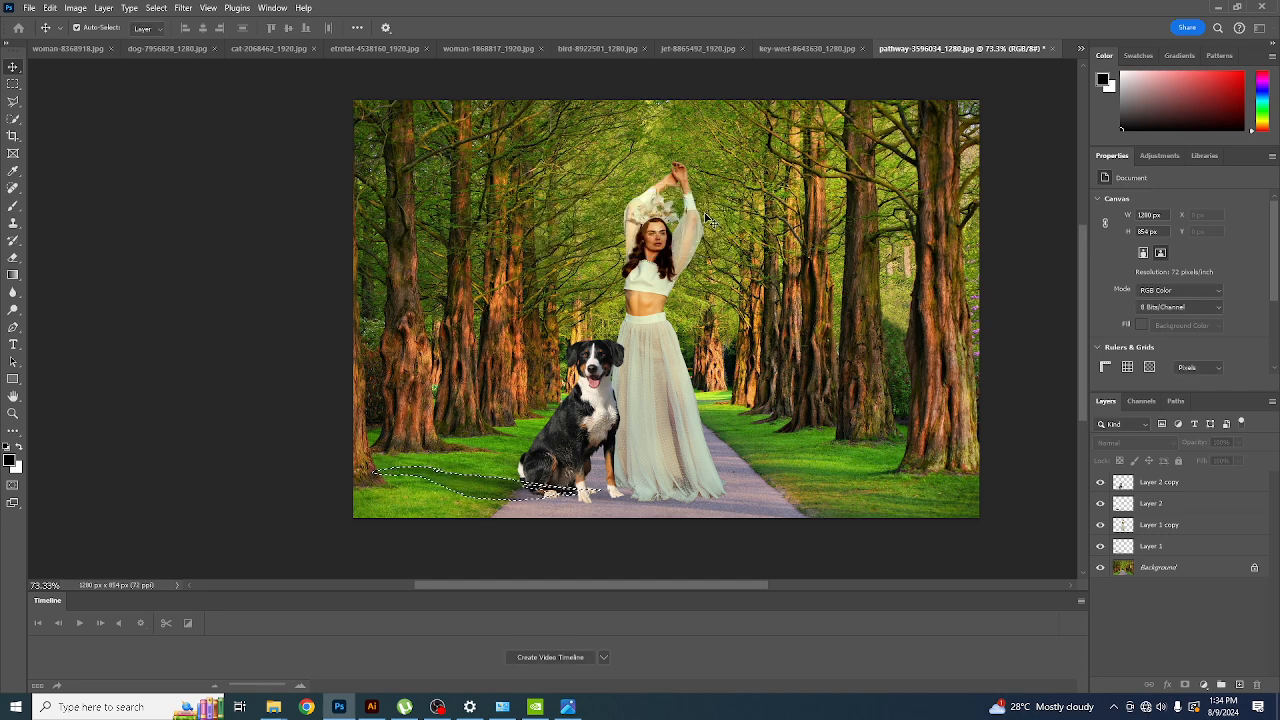
- Invert the feathered selection, delete the surrounding edge pixels from the dog shadow layer, and deselect
key("ctrl+shift+i")
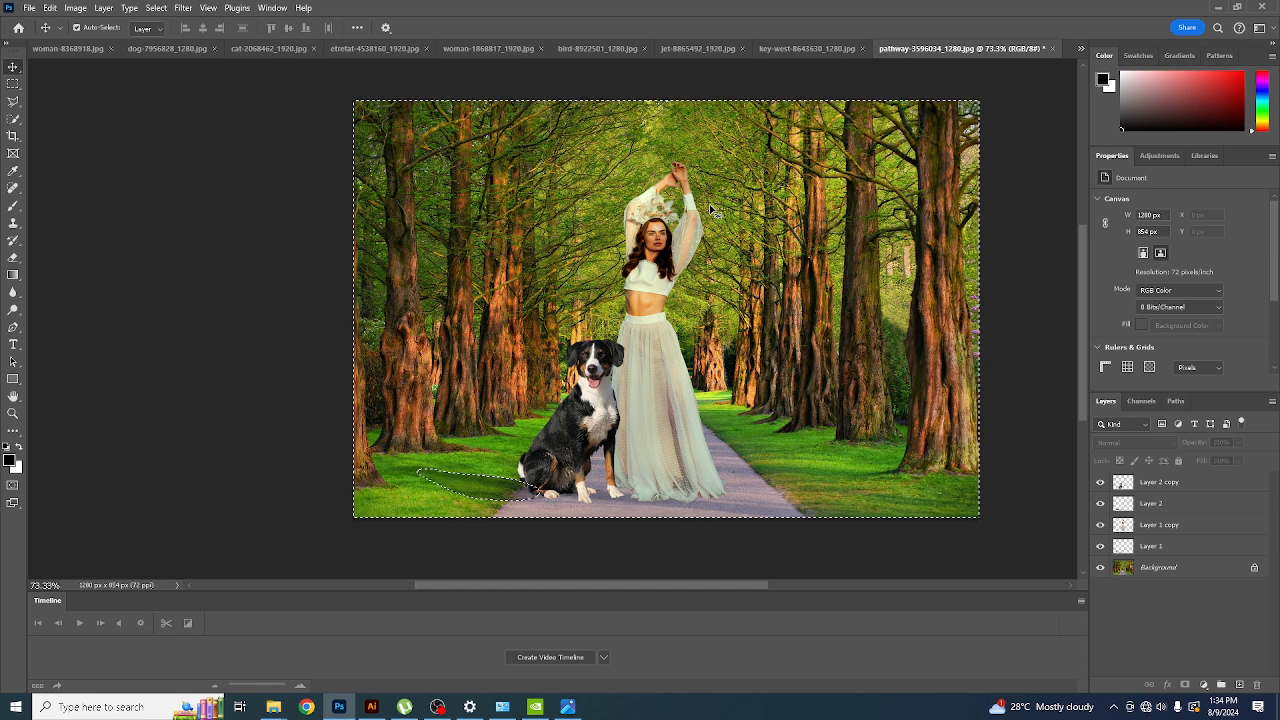
left_click(1151, 505)
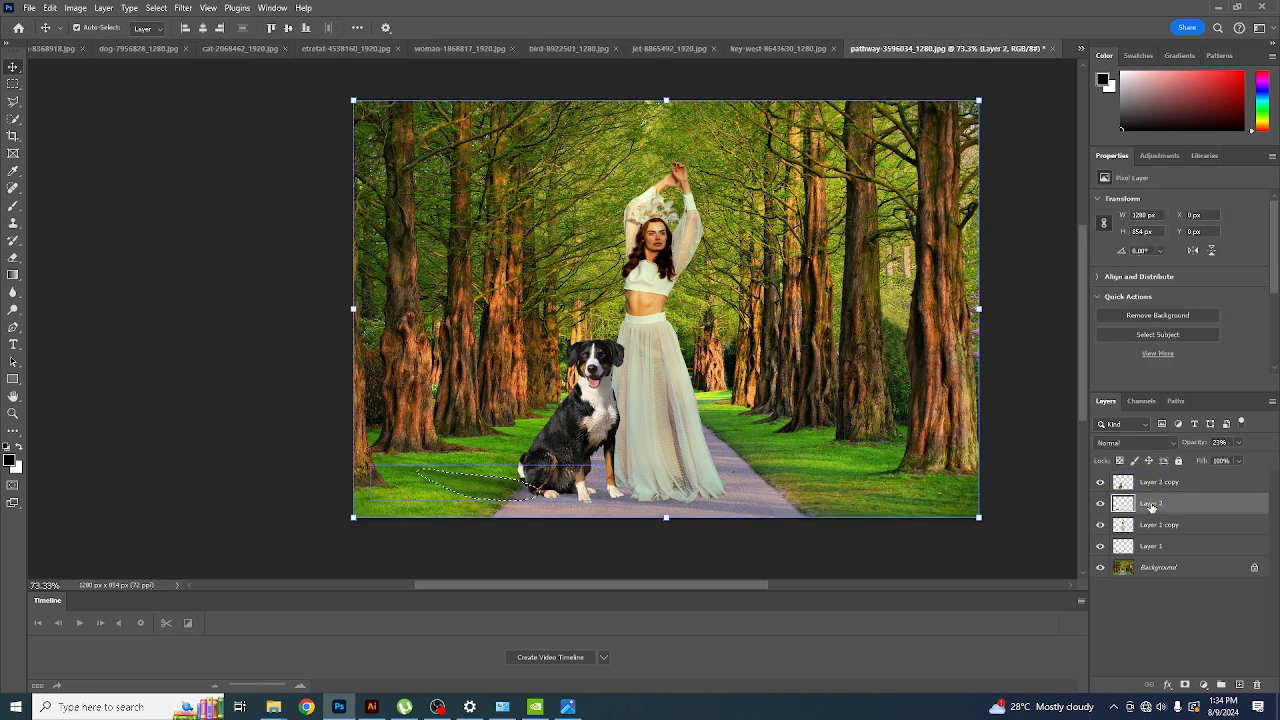
key("ctrl+d")
left_click(1158, 484)
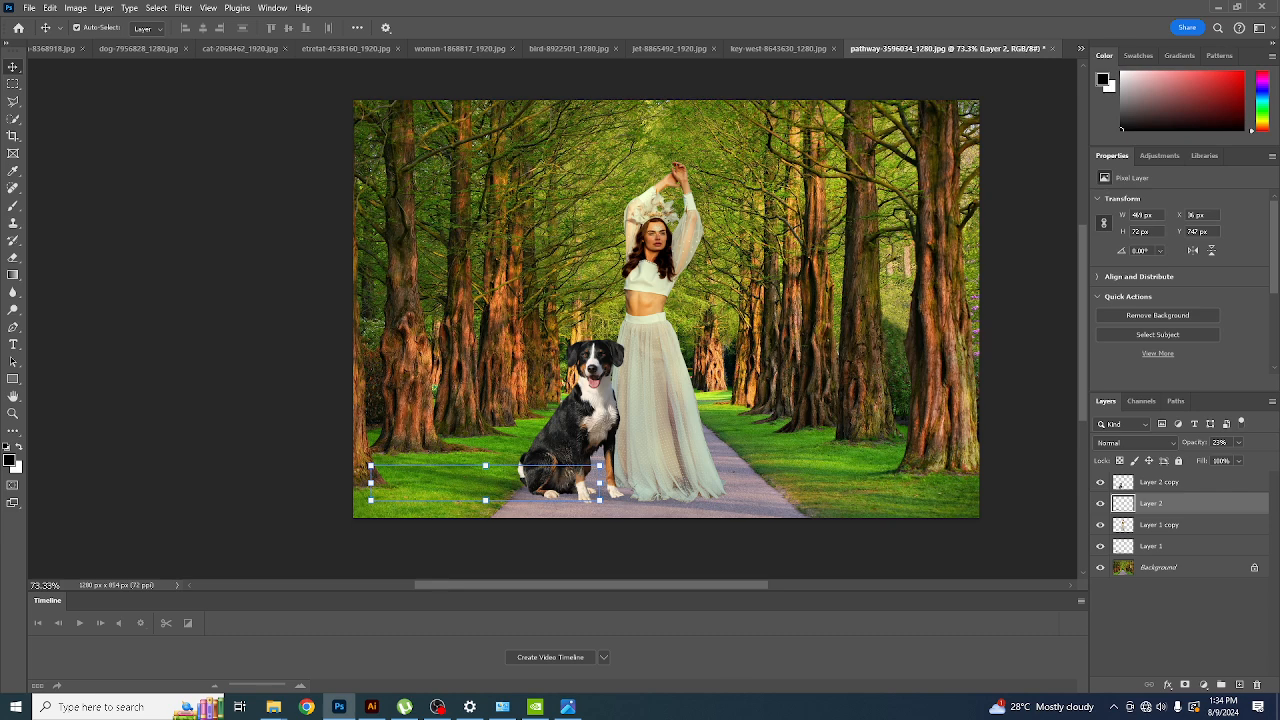
left_click(437, 707)
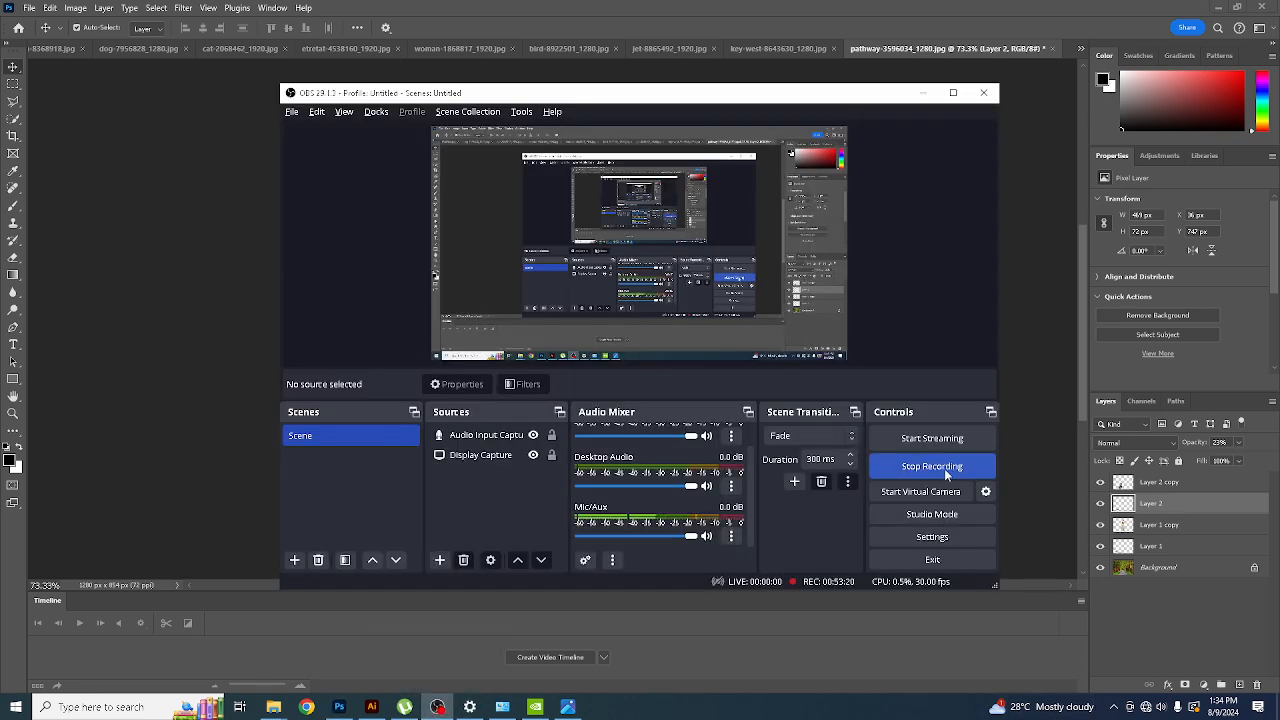